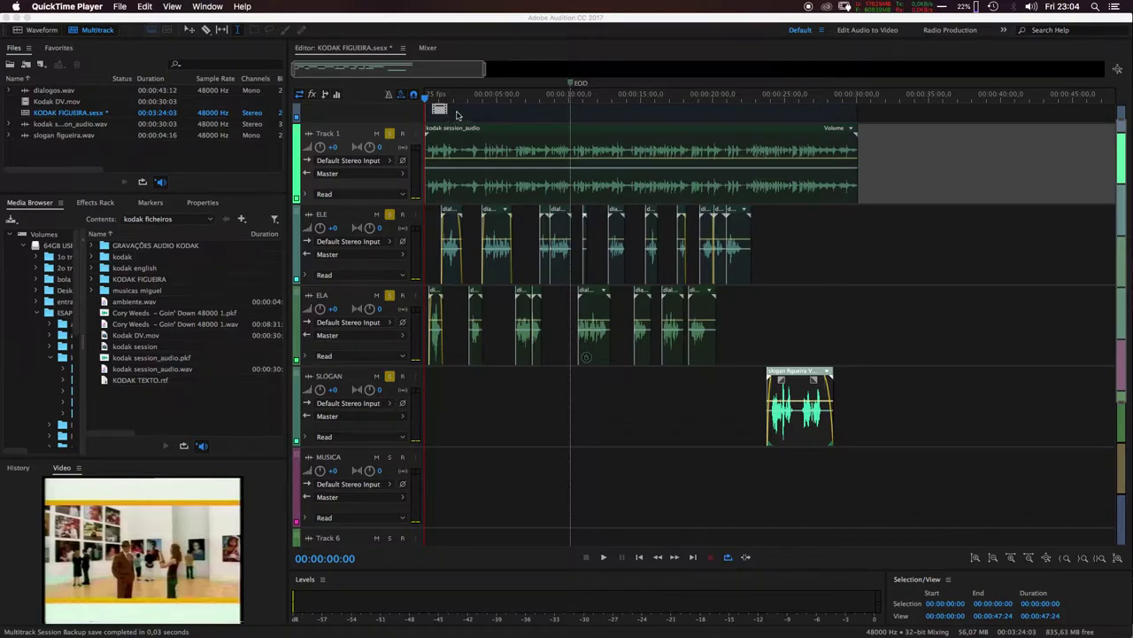
Turn off solo on Track 1 and play the session from the start to review the dubbed dialogue
click(452, 105)
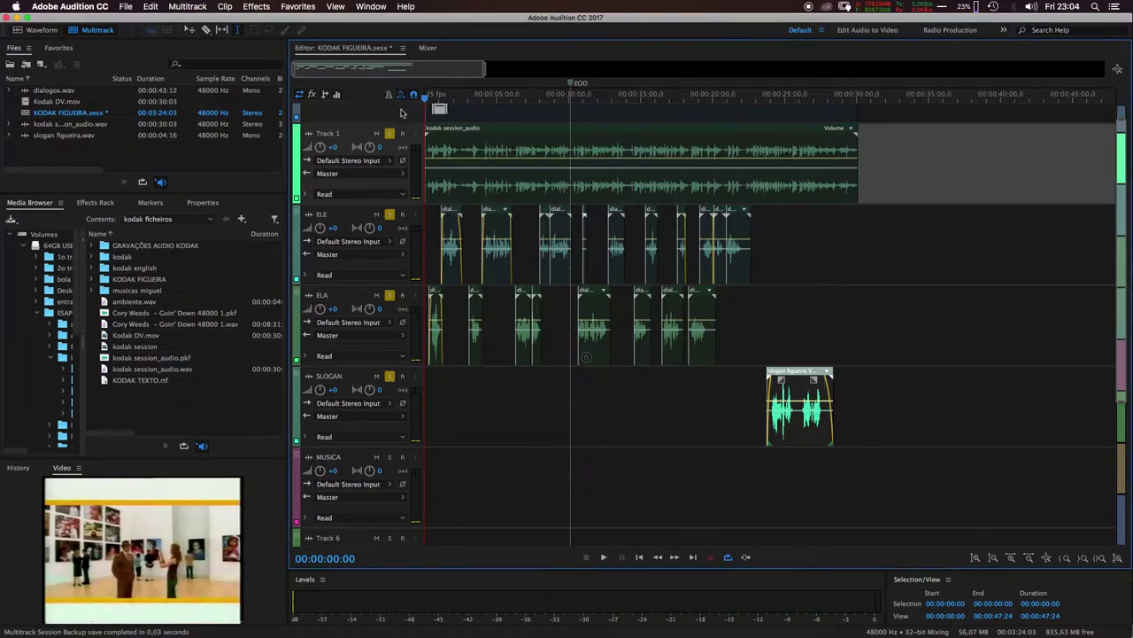
click(390, 135)
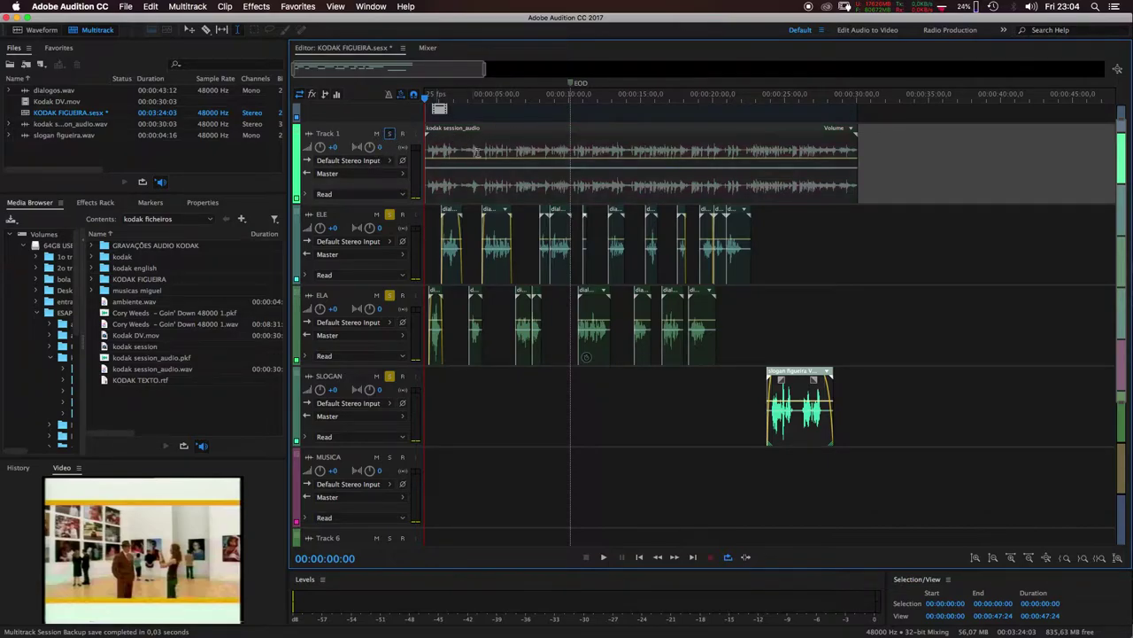
key(space)
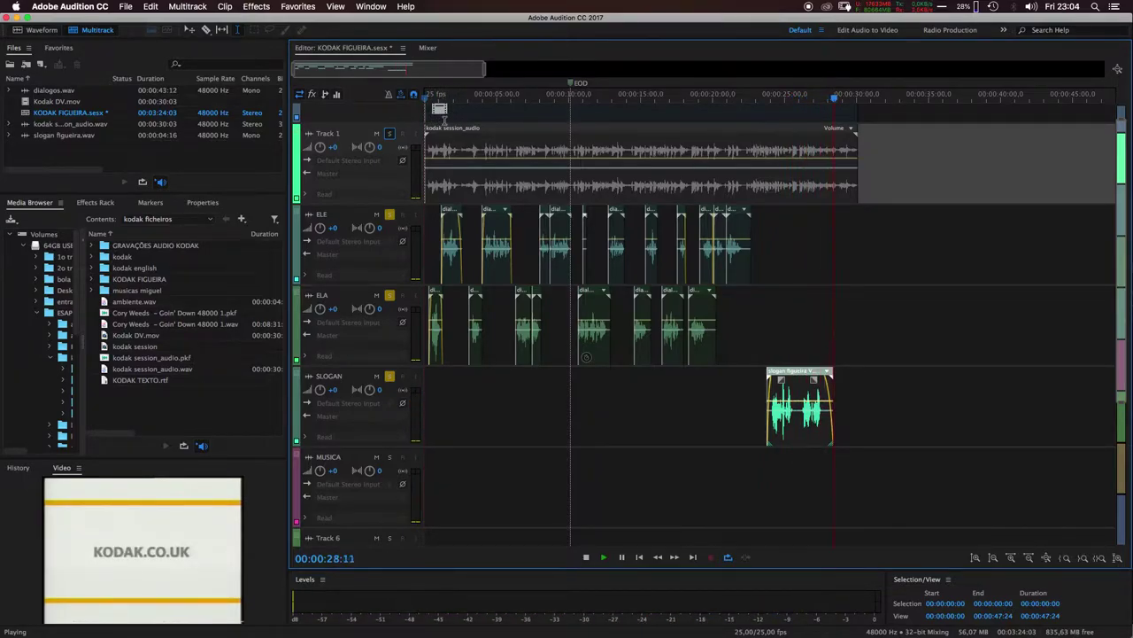
key(space)
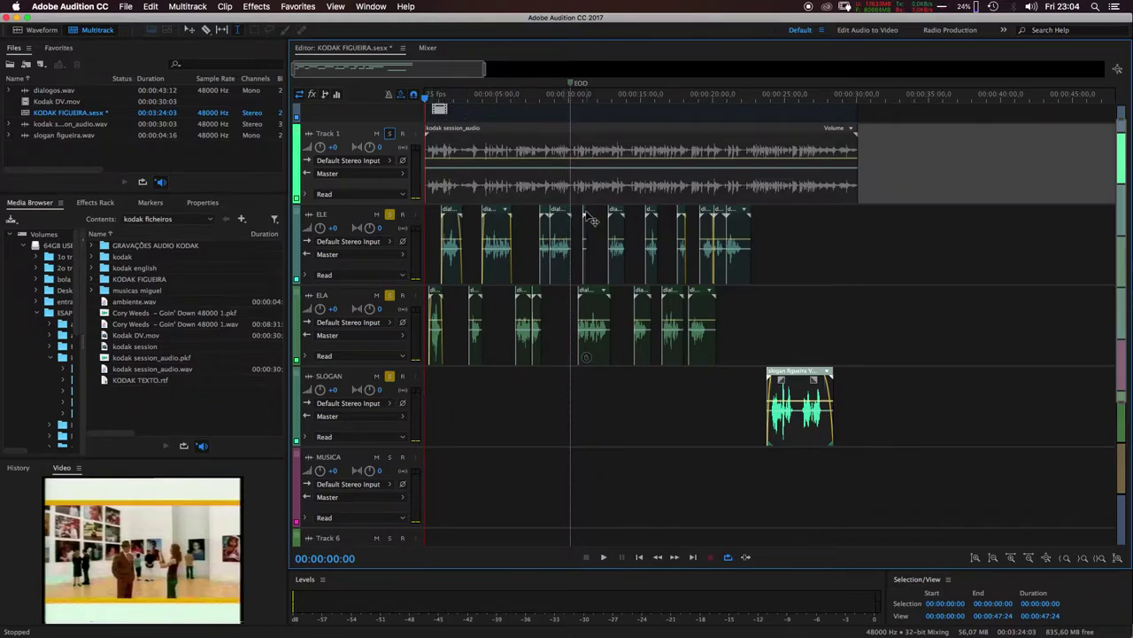
Move the short ELE clip near 00:00:11:04 earlier so that it ends where the ELA clip starts
click(586, 98)
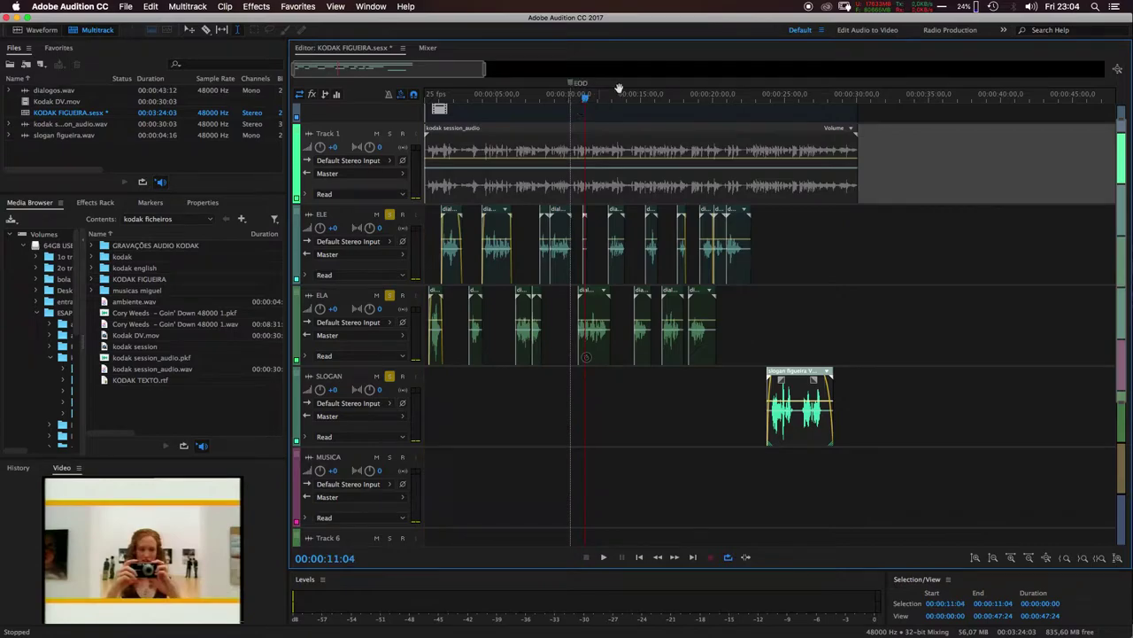
key(equal)
key(equal)
key(equal)
key(equal)
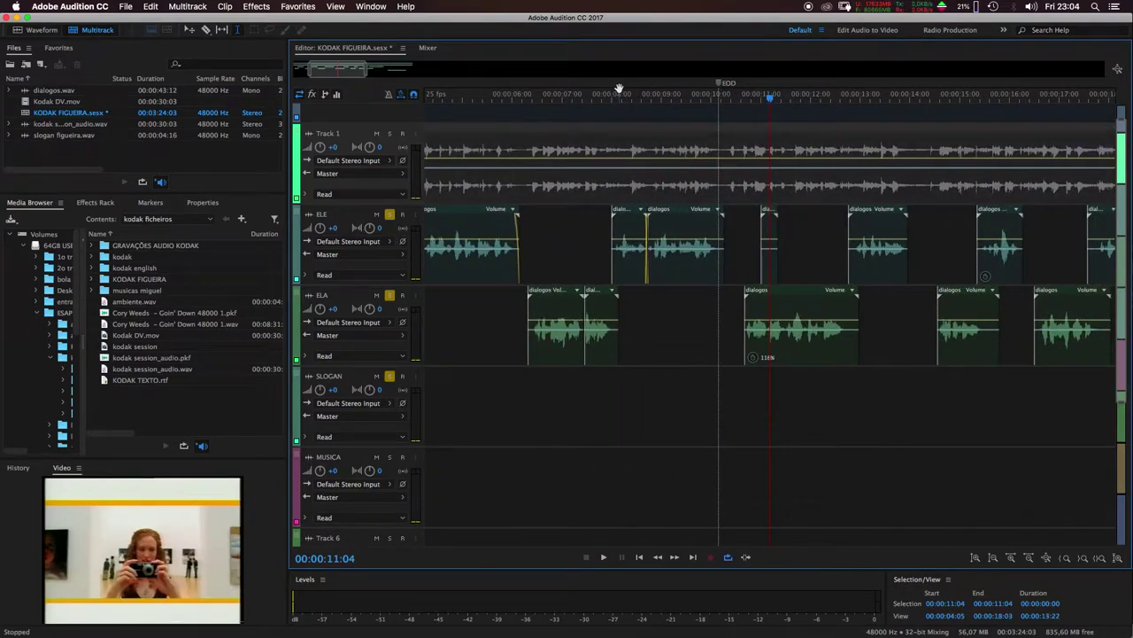
key(equal)
key(equal)
key(equal)
key(equal)
key(equal)
key(equal)
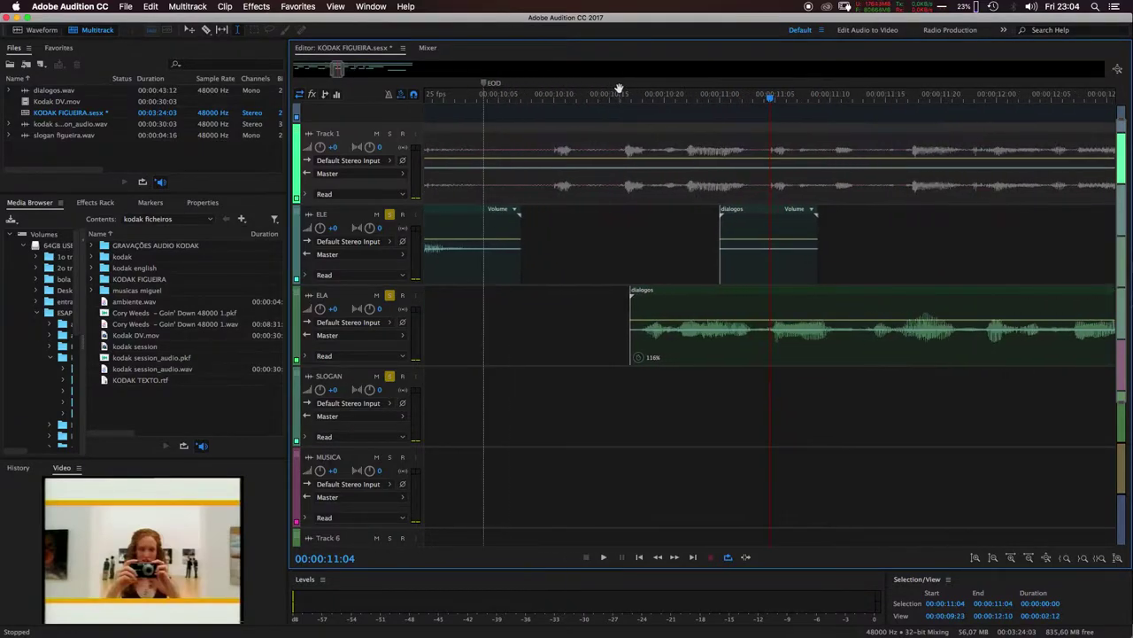
key(equal)
drag(742, 214, 475, 213)
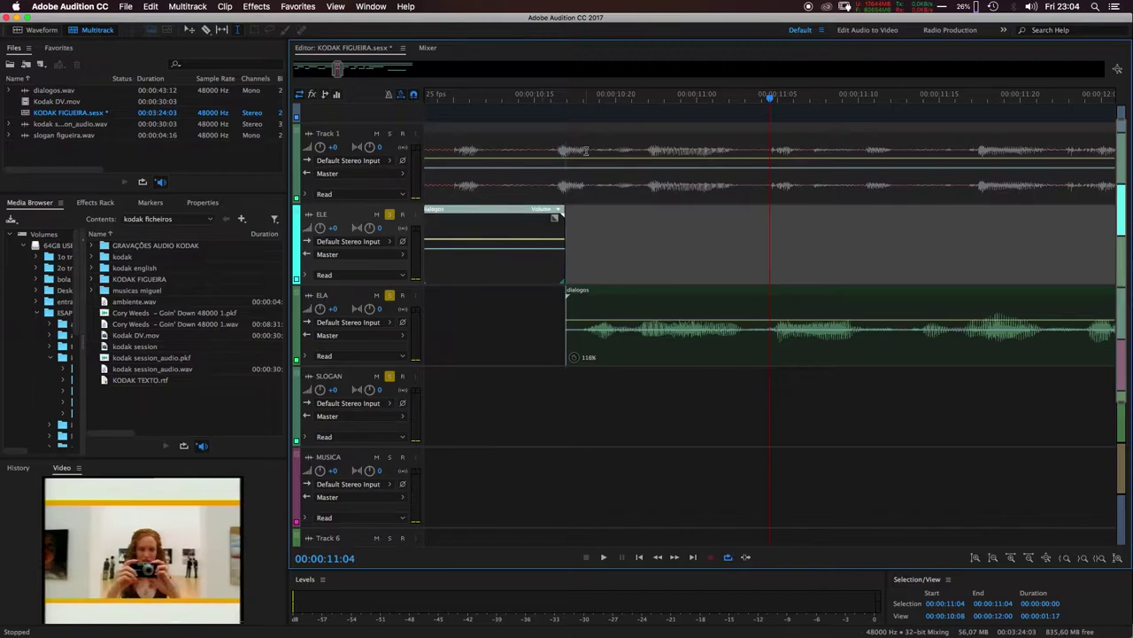
Play the session around 00:00:10:08 to listen to the short ELE clip
drag(446, 100, 660, 95)
key(space)
click(680, 96)
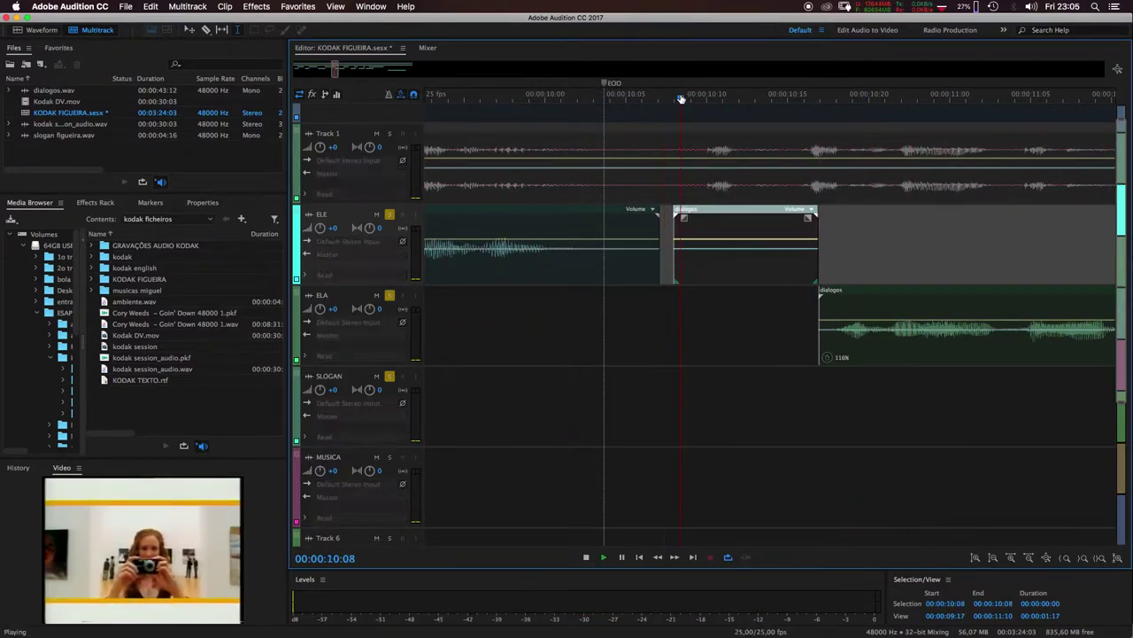
key(space)
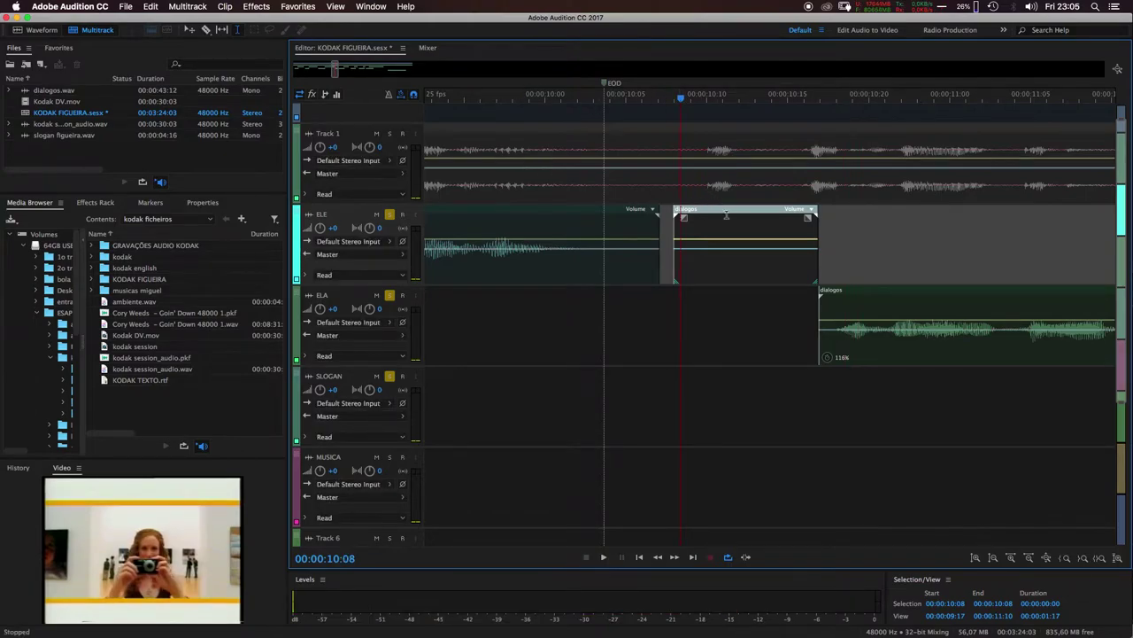
Mute the short ELE clip and align its start with the start of the ELA clip below it
right_click(755, 215)
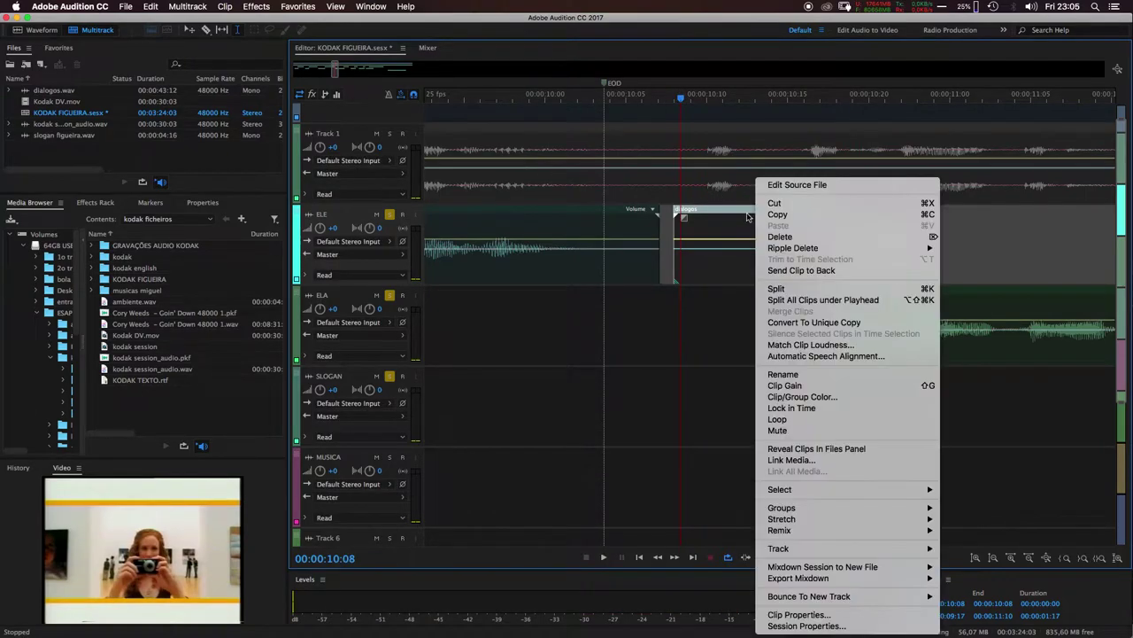
click(805, 431)
drag(750, 210, 889, 211)
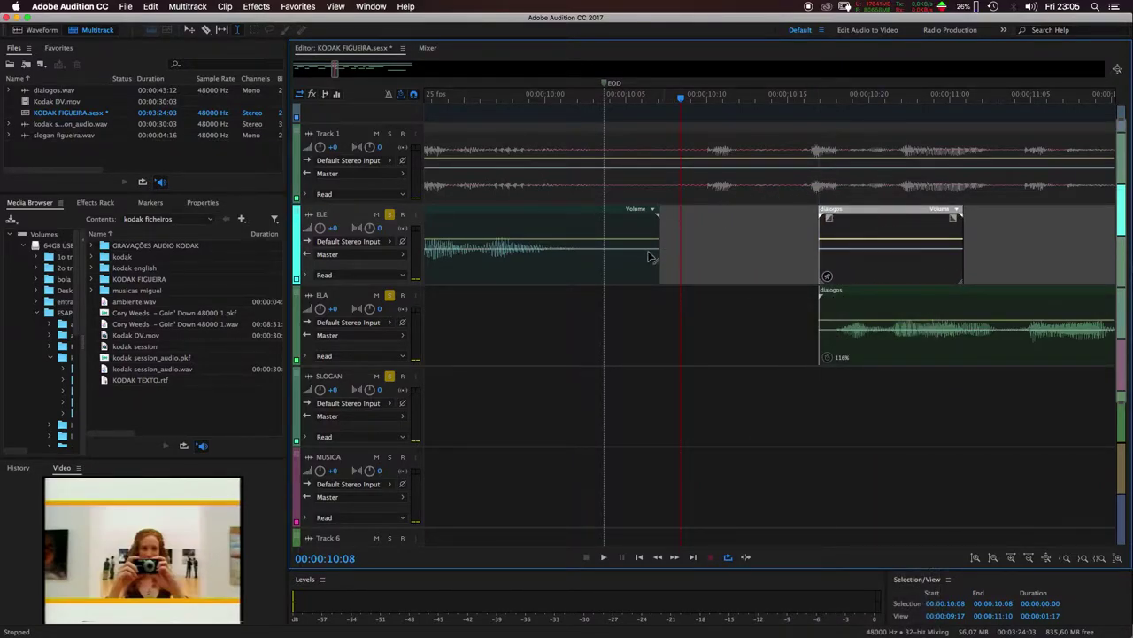
Play the dialogue after the muted ELE clip through to about 00:00:15:06 to check its sync
scroll(334, 70, down, 3)
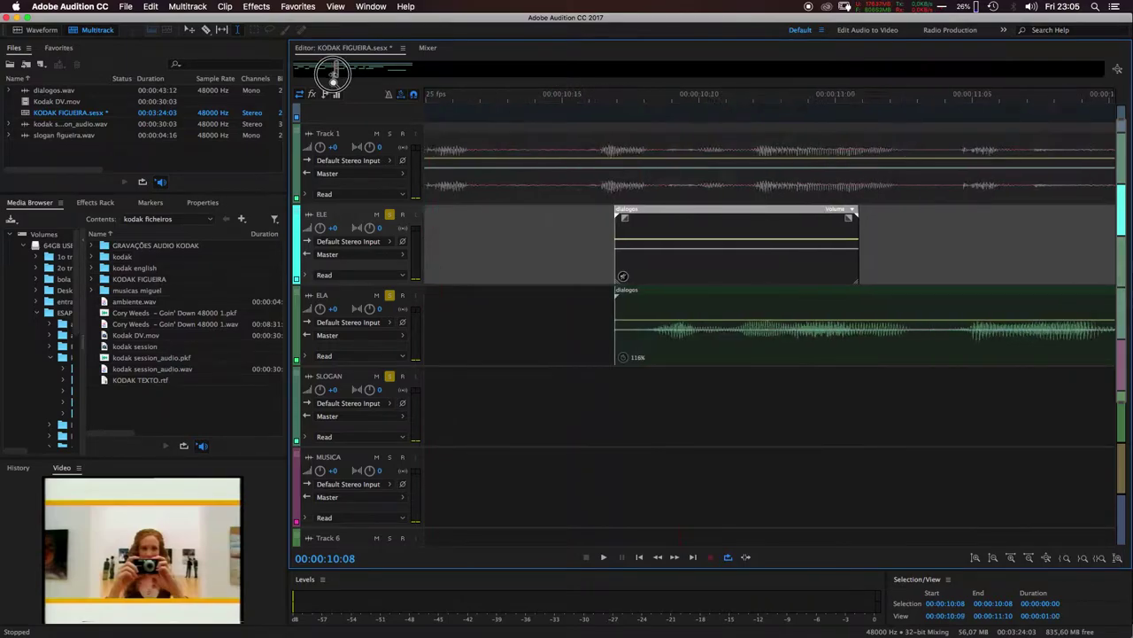
key(space)
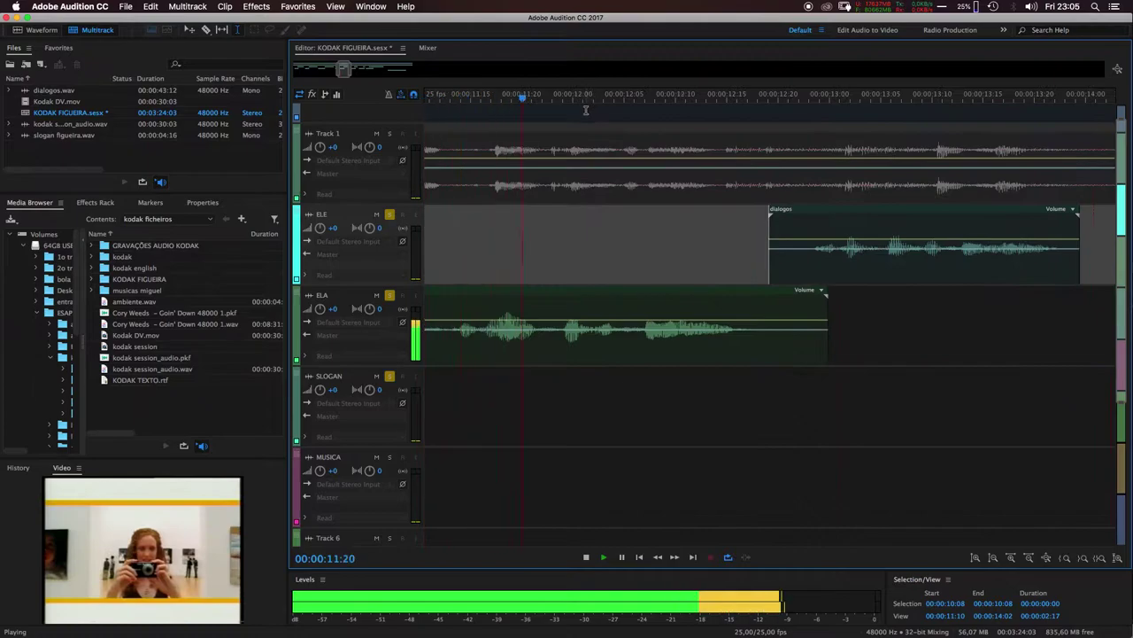
click(640, 100)
key(space)
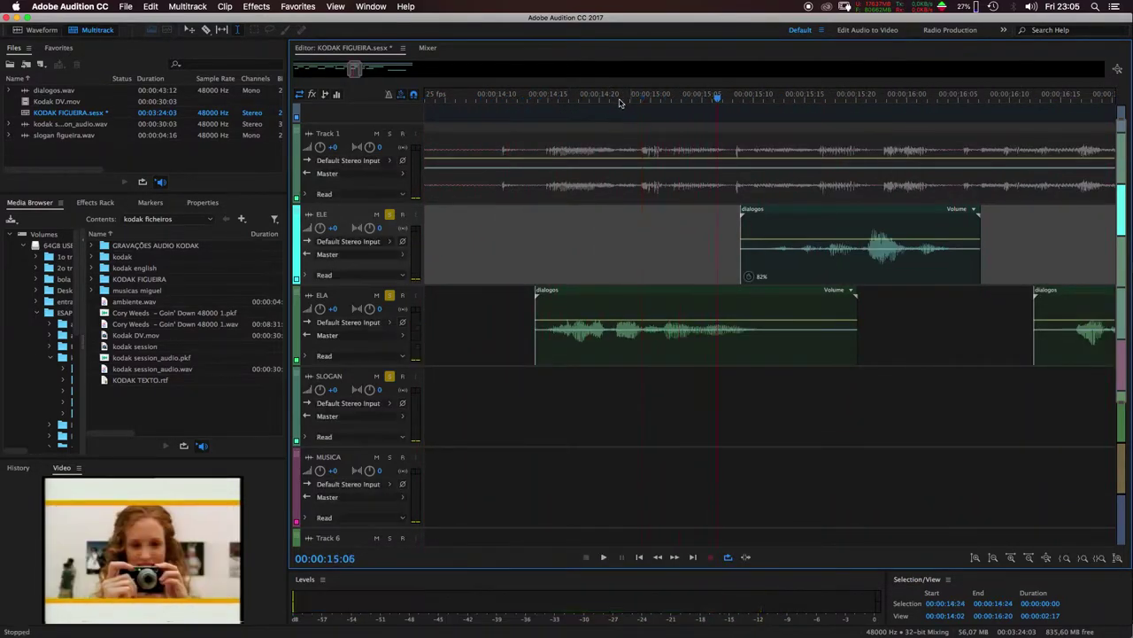
Solo Track 1 and play from 00:00:14:07 to compare the dubbed dialogue with the original audio
click(389, 133)
click(467, 101)
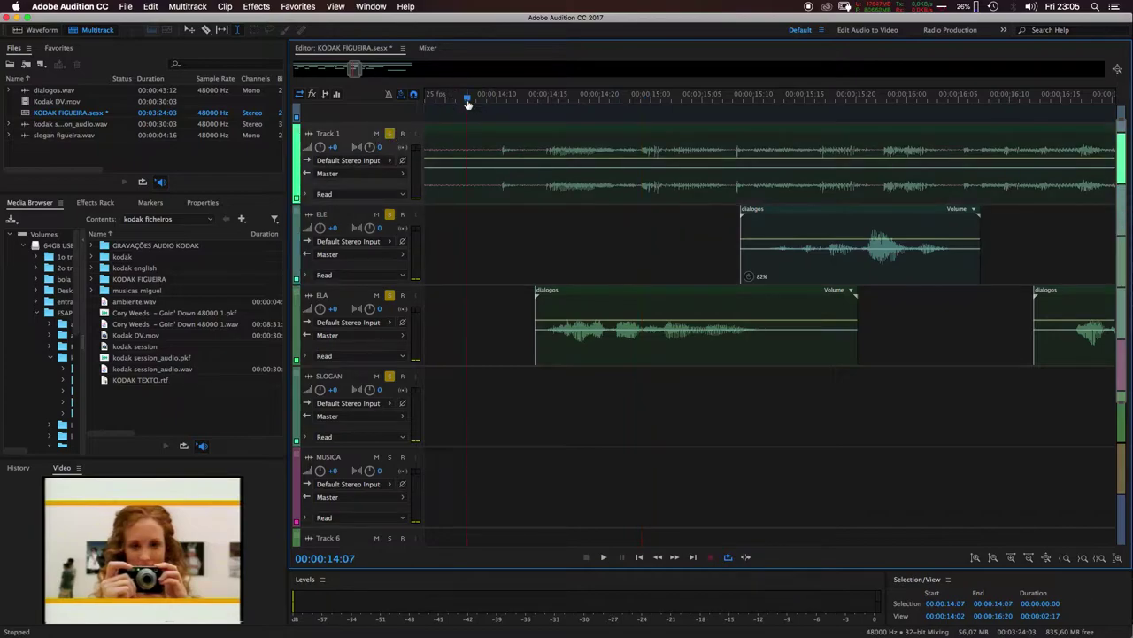
key(space)
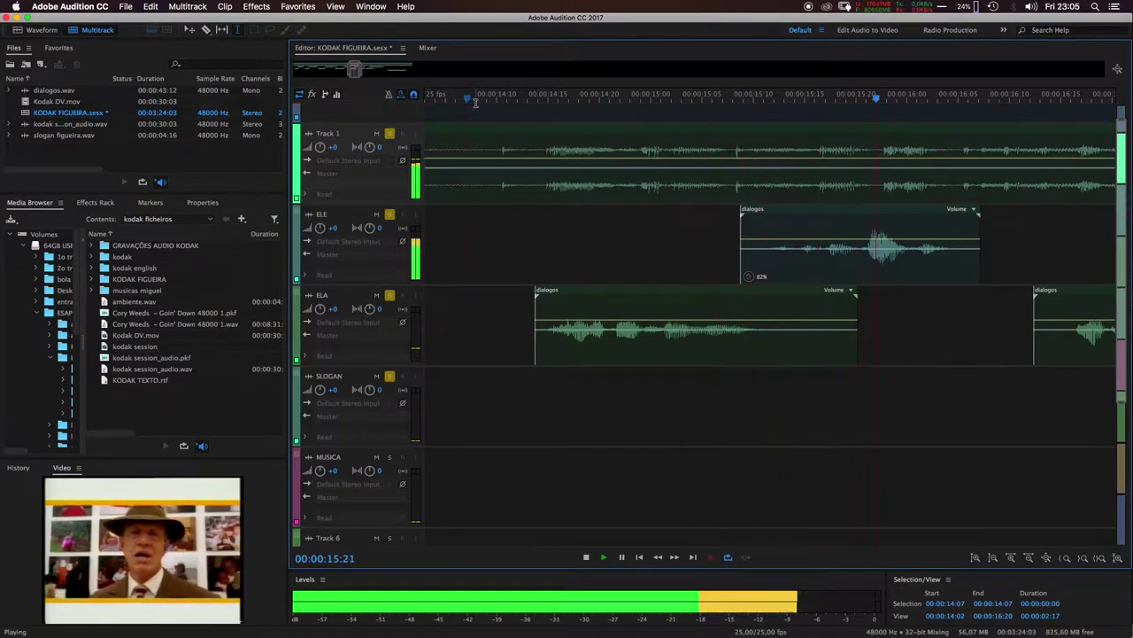
key(space)
Turn off solo on Track 1 and play the dubbed dialogue alone from 00:00:14:05
click(388, 135)
click(440, 100)
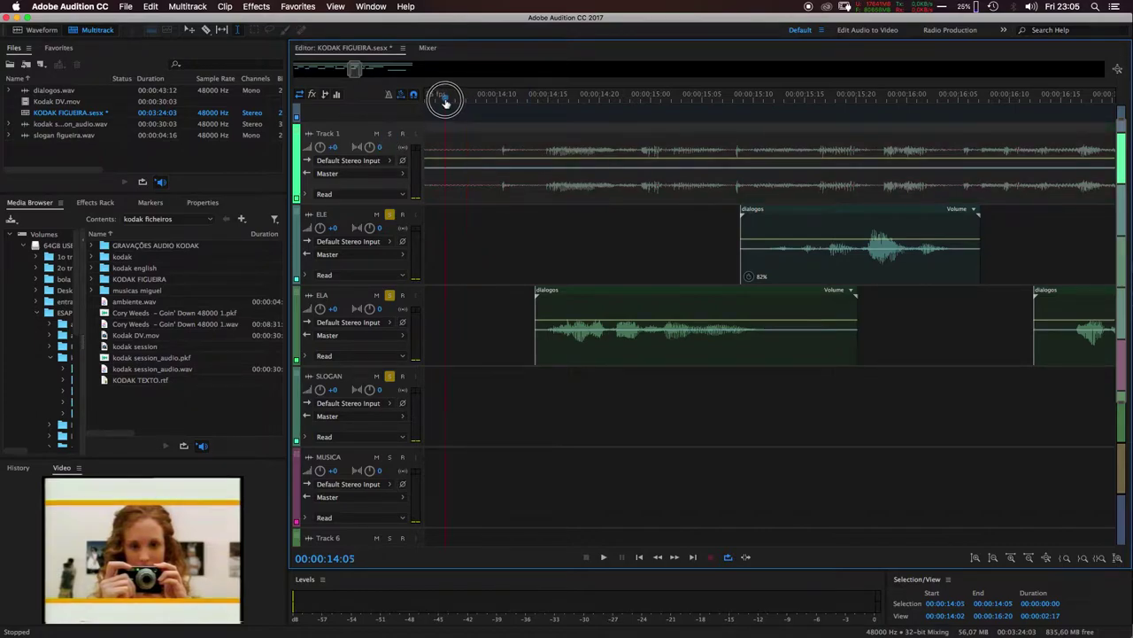
key(space)
key(space)
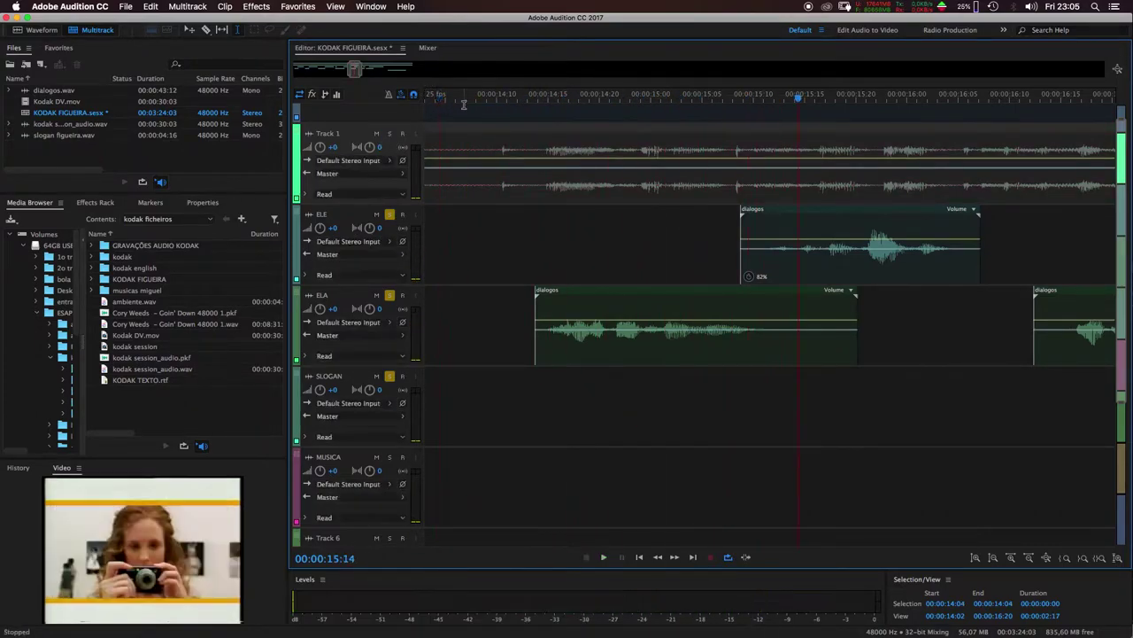
Nudge the ELA clip overlapping the 82% ELE clip slightly earlier and play it from 00:00:14:05
drag(534, 99, 531, 95)
drag(571, 300, 561, 278)
key(space)
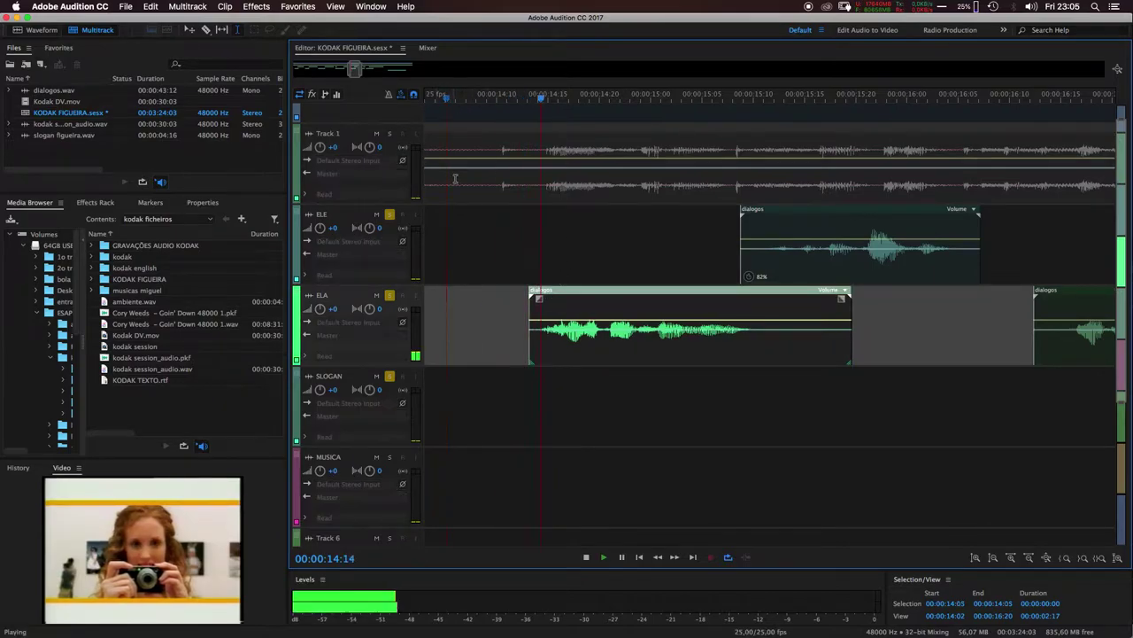
key(space)
Move the ELA clip's start to the playhead at 00:00:14:12 and check its sync by playing from 00:00:14:05
click(526, 94)
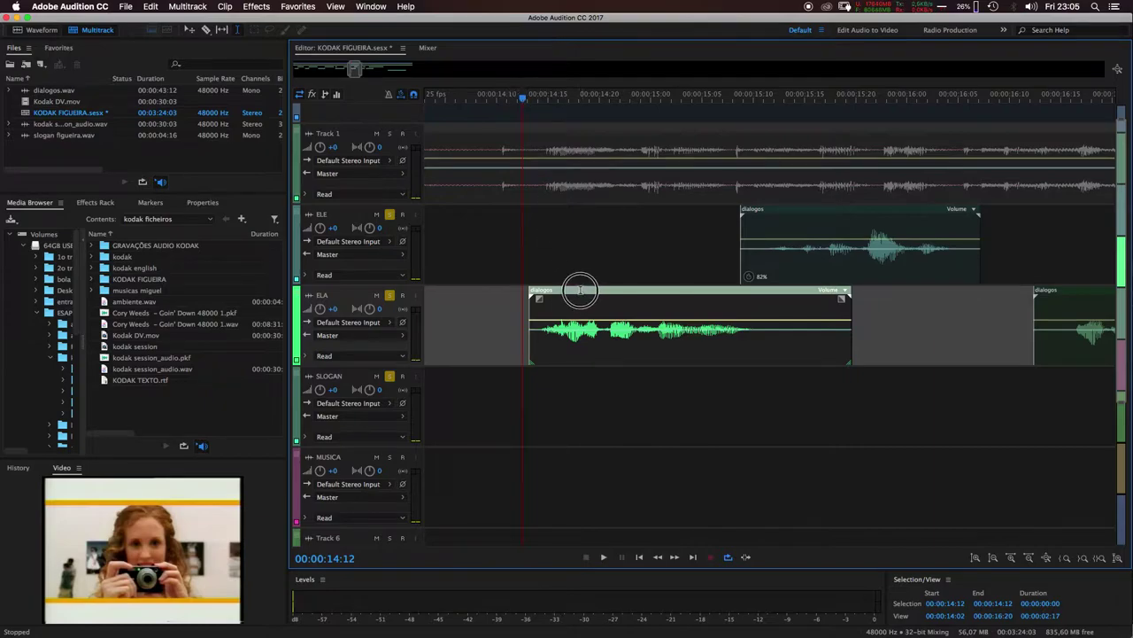
drag(577, 291, 570, 290)
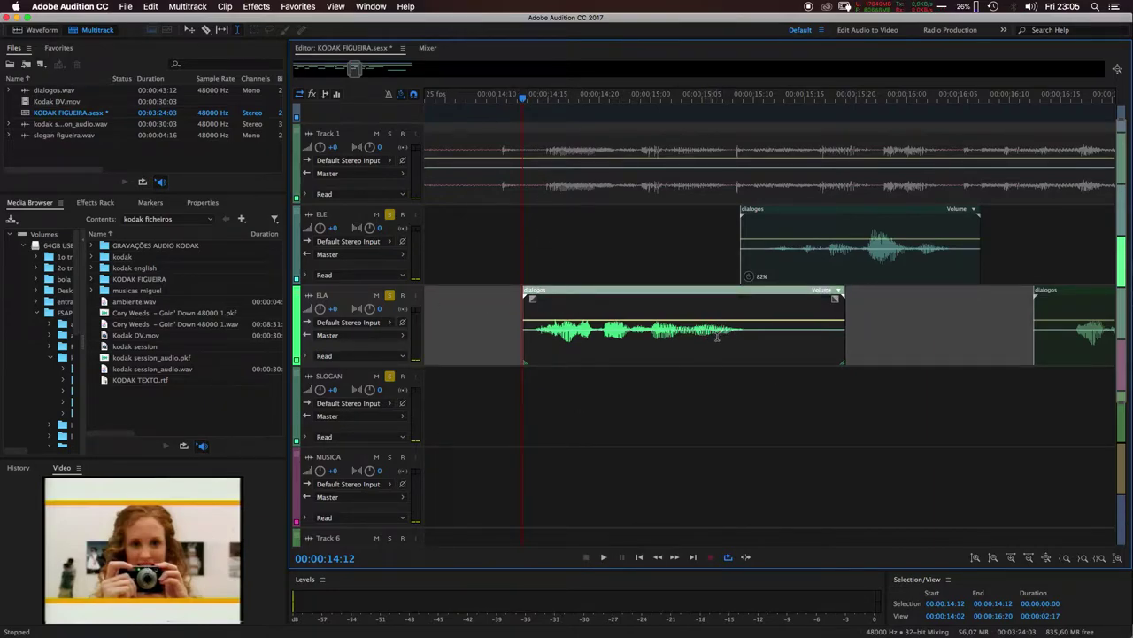
click(447, 97)
key(space)
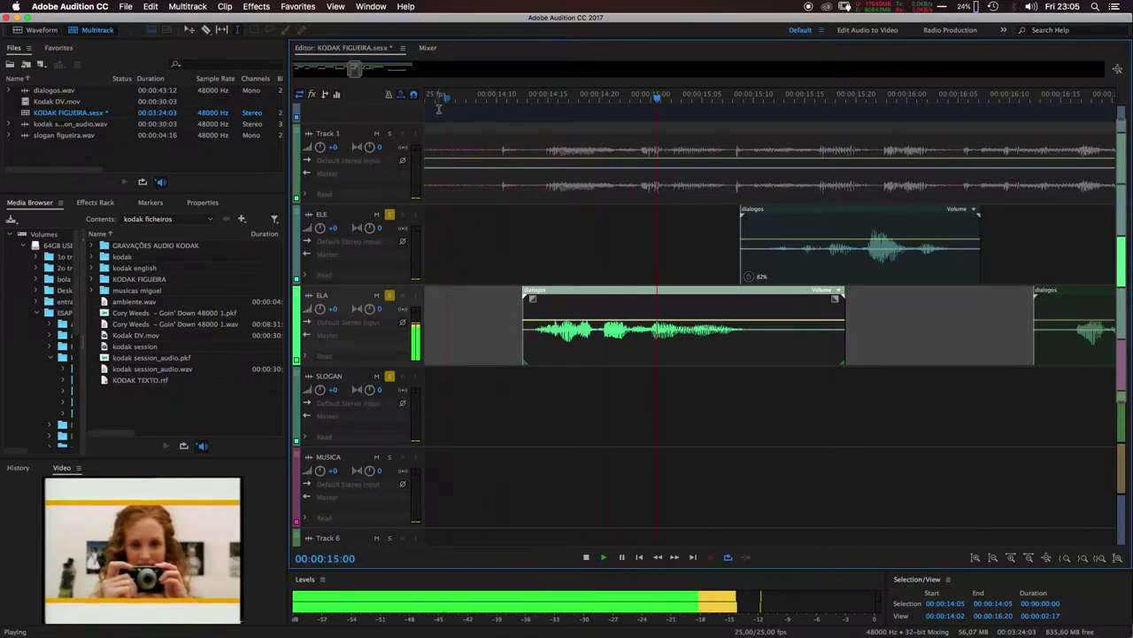
key(space)
key(space)
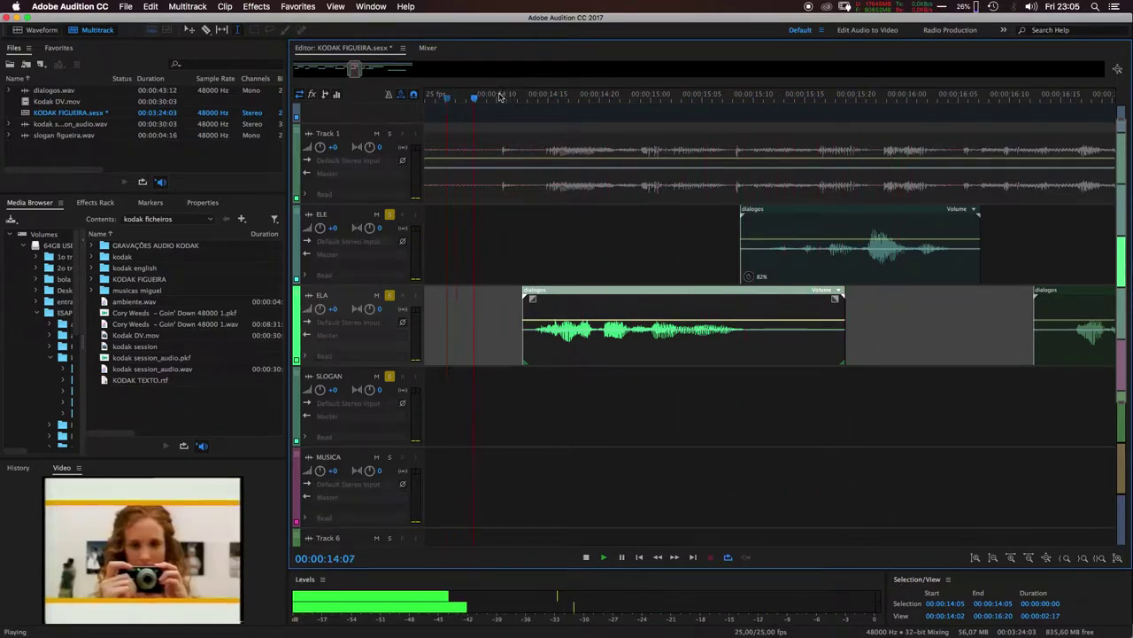
key(space)
drag(500, 105, 514, 101)
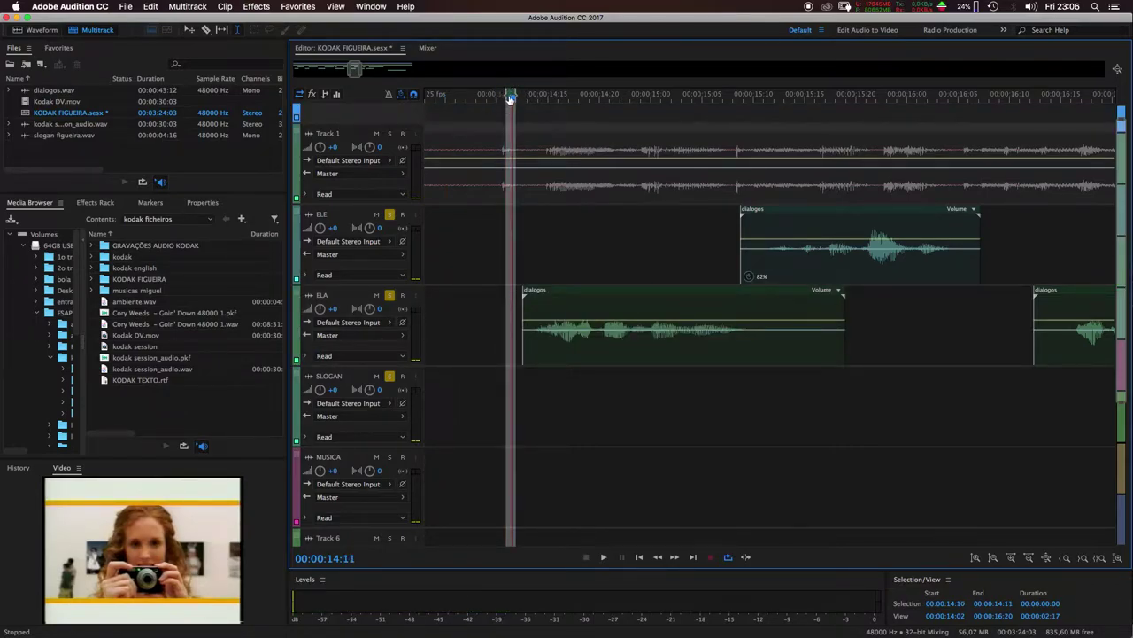
click(497, 100)
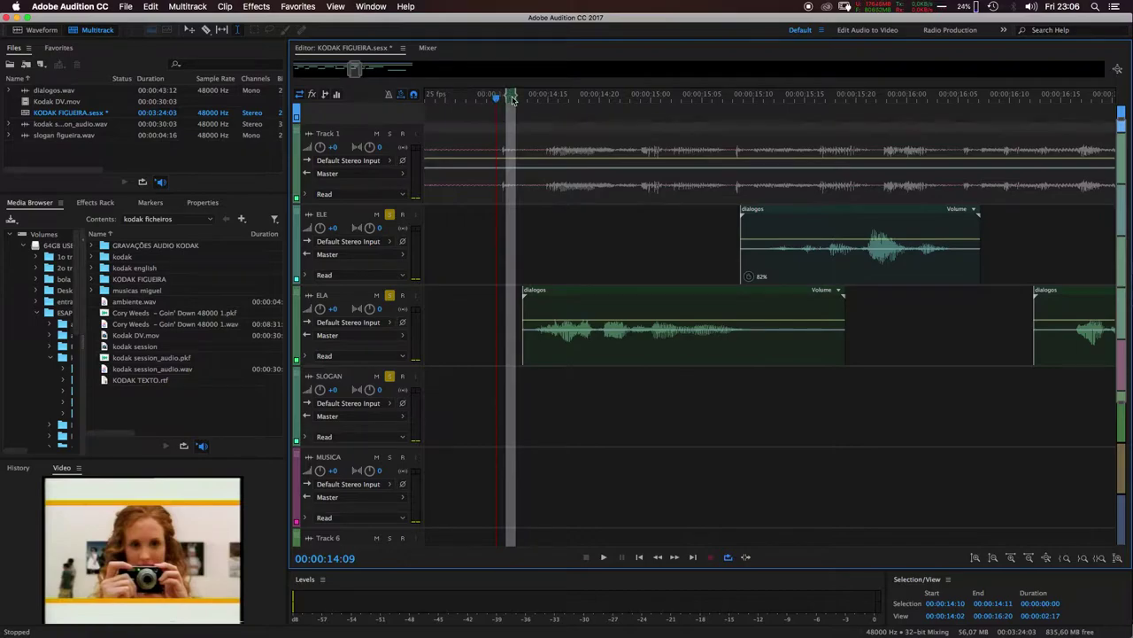
right_click(510, 99)
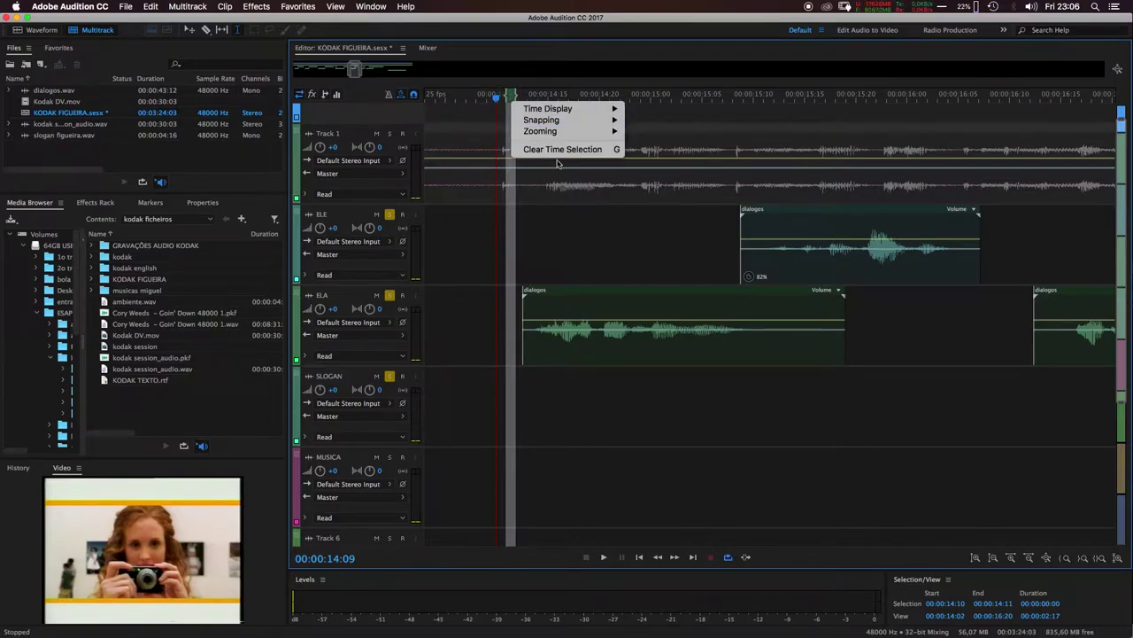
click(586, 149)
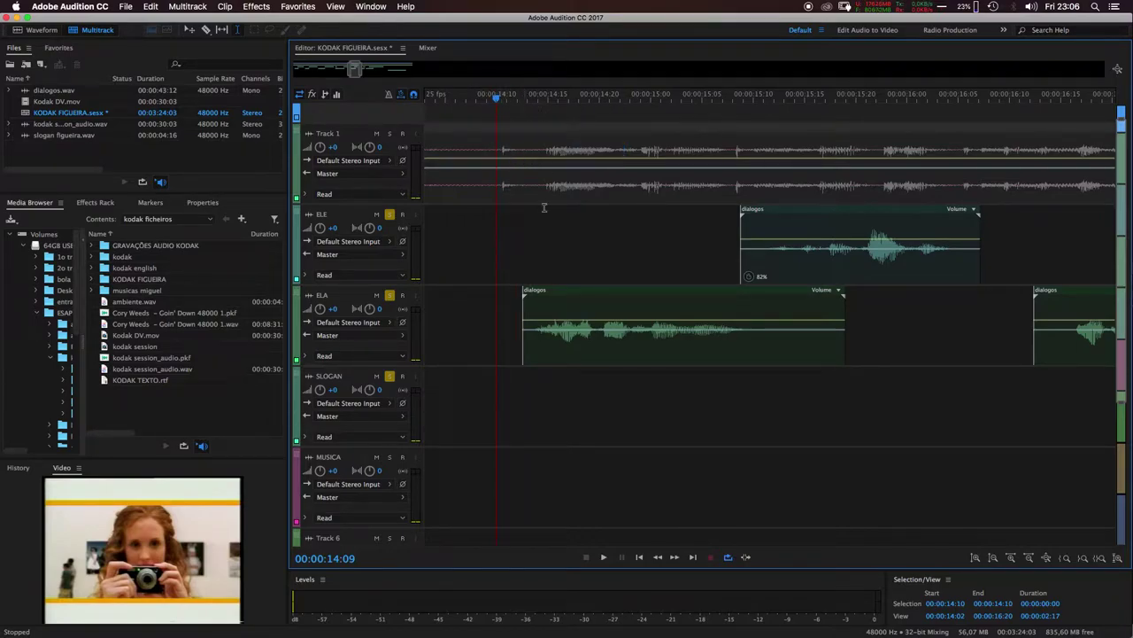
Nudge the ELA clip slightly earlier to the repositioned playhead at 00:00:14:12, and check it with Track 1 soloed
drag(508, 96, 523, 102)
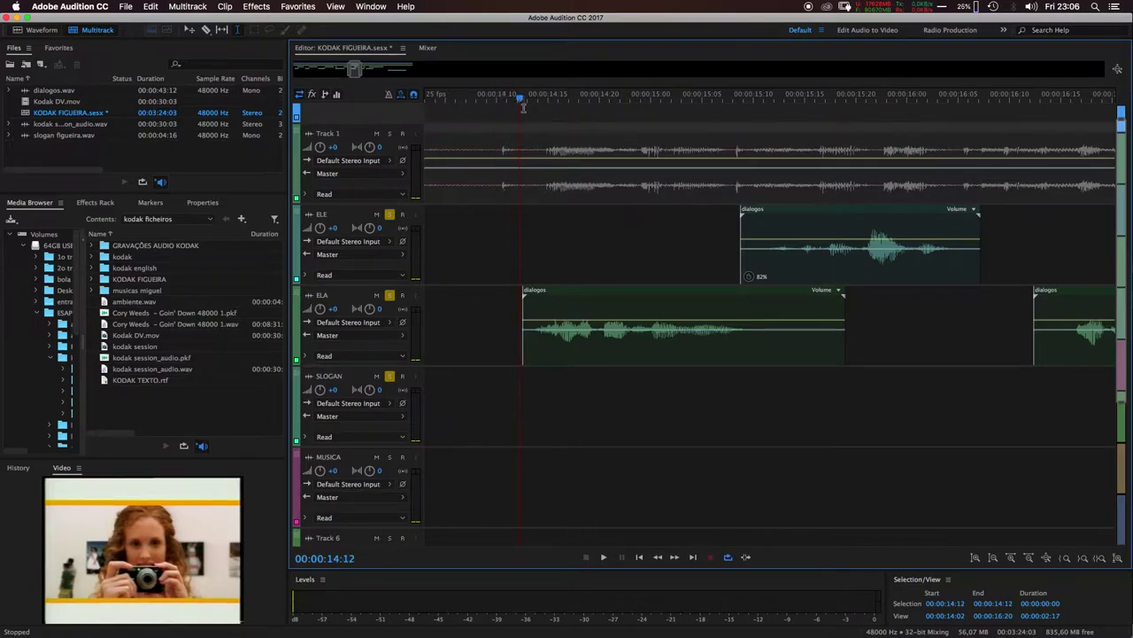
drag(543, 285, 531, 291)
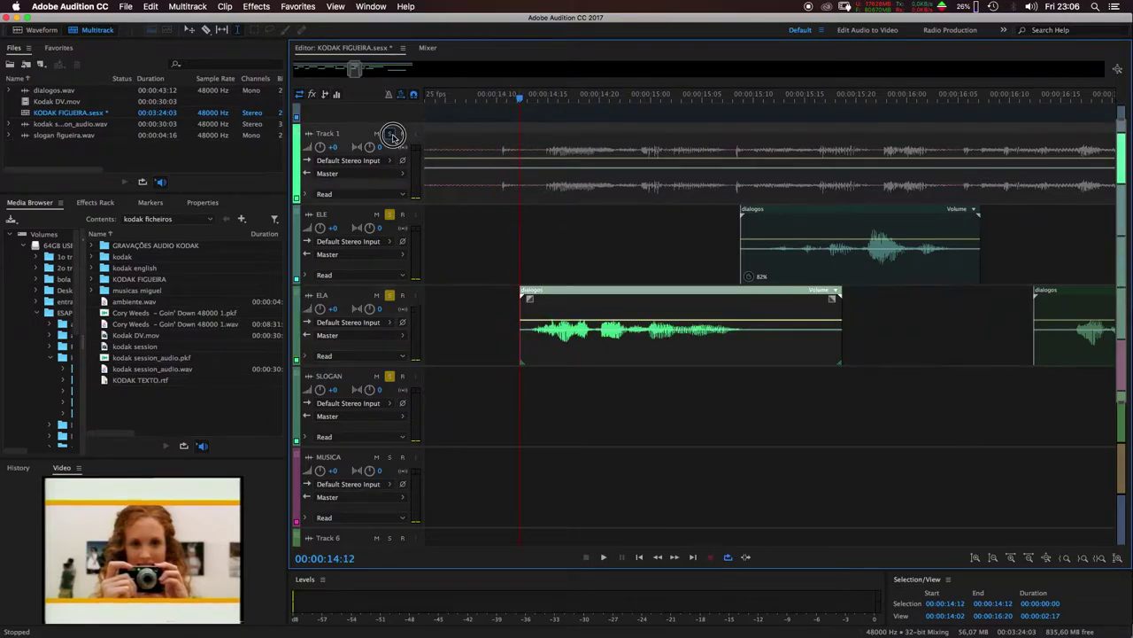
key(space)
key(space)
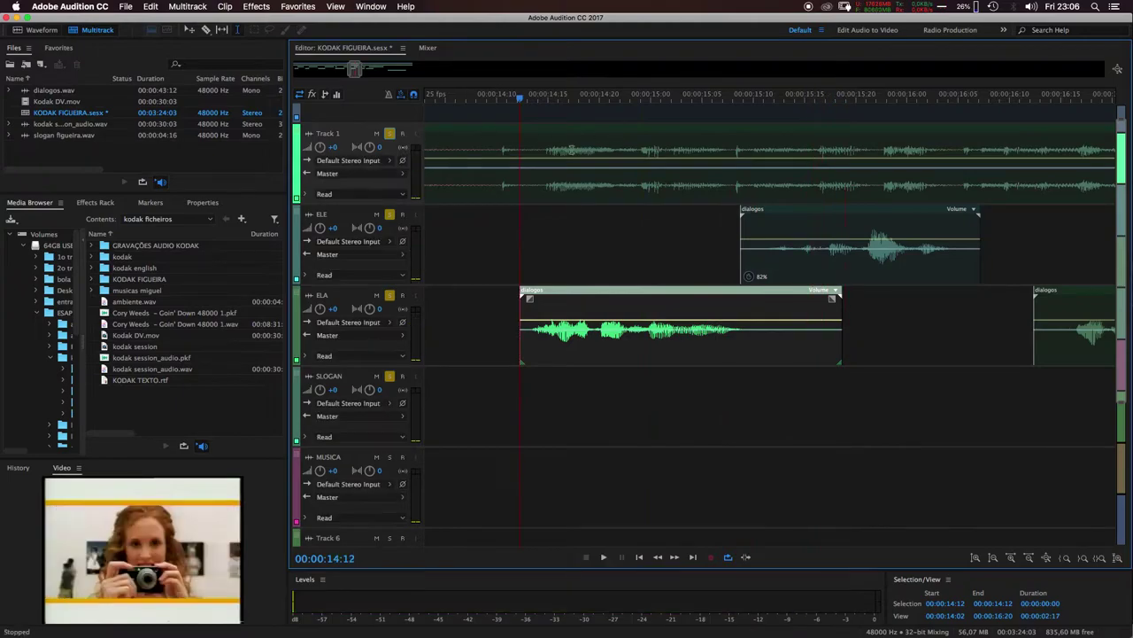
Turn off solo on the ELA track and play the original audio from 00:00:14:12
click(390, 297)
key(space)
key(space)
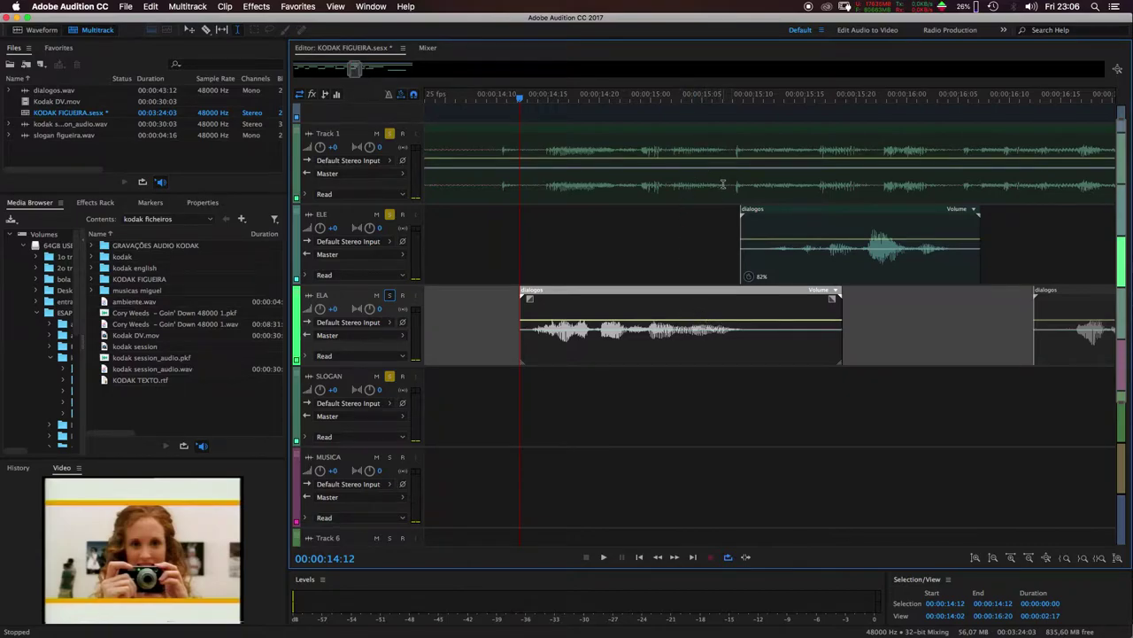
Stretch the ELA clip at 00:00:14:12 in Rendered (High Quality) mode to a duration of 00:00:01:02
right_click(628, 293)
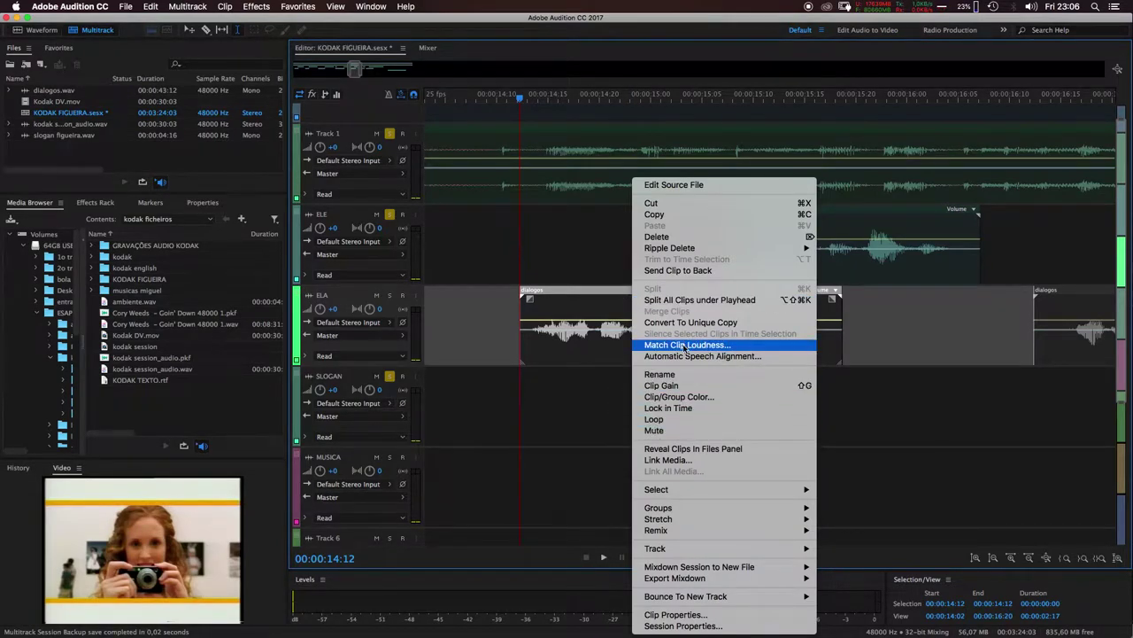
mouse_move(734, 521)
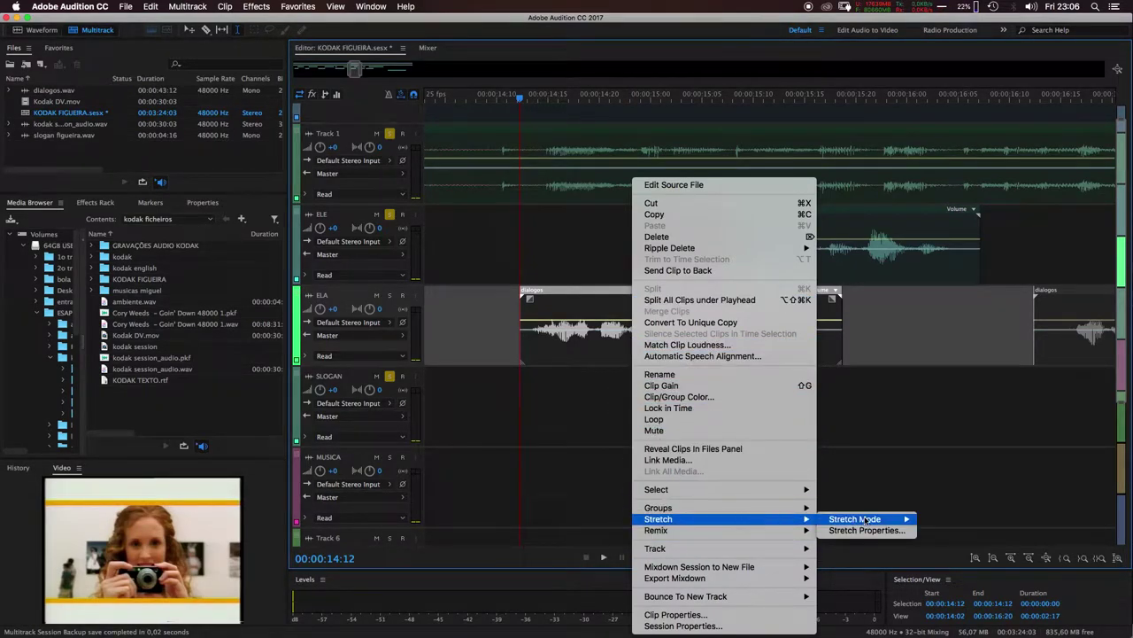
click(861, 530)
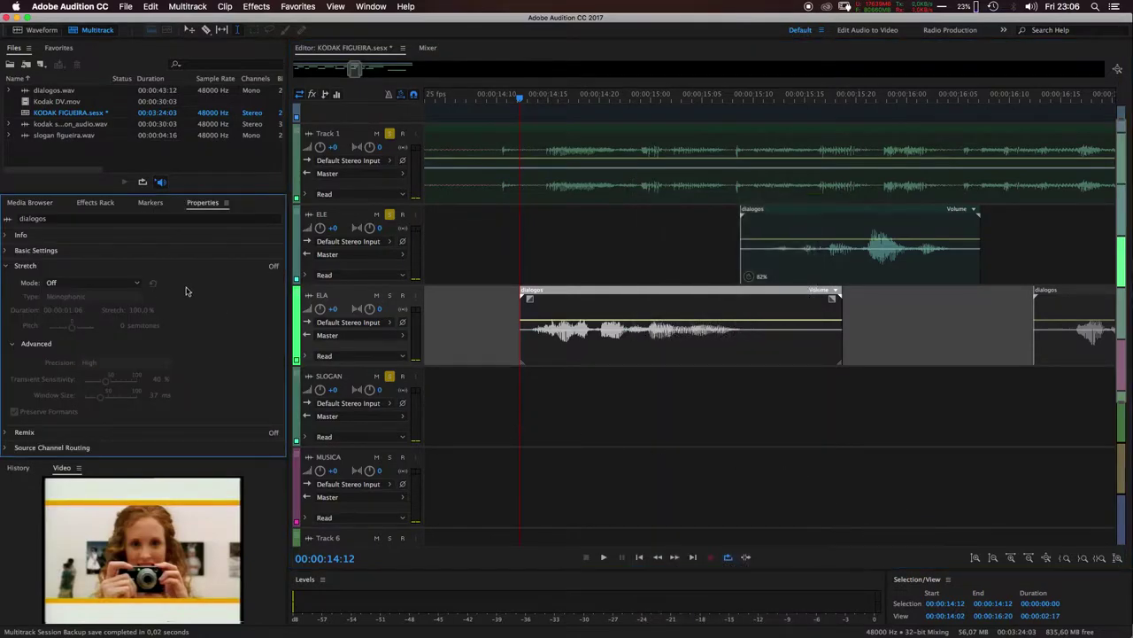
click(88, 282)
click(89, 316)
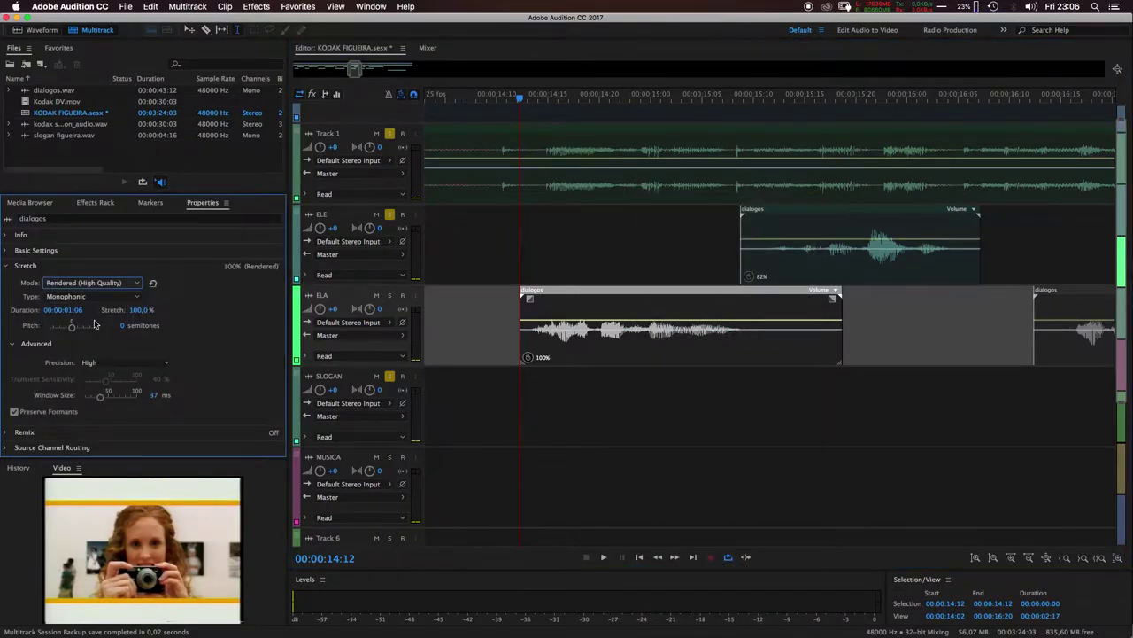
click(79, 311)
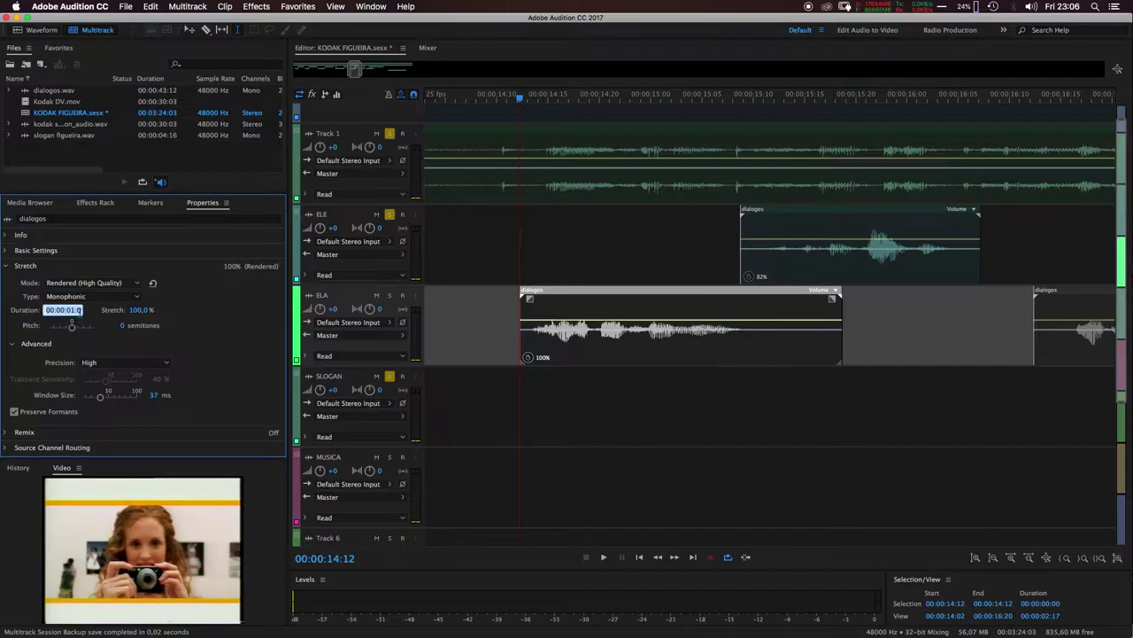
text(6)
key(BackSpace)
key(Return)
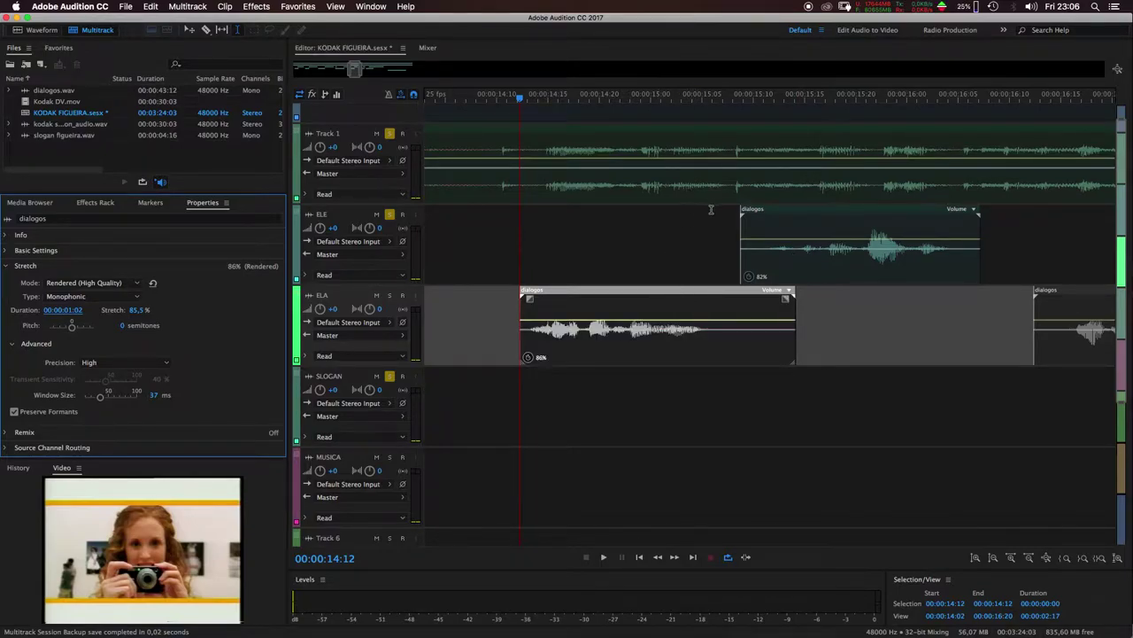
Turn off solo on Track 1, solo the ELA track and play the stretched ELA clip from 00:00:14:05
click(390, 134)
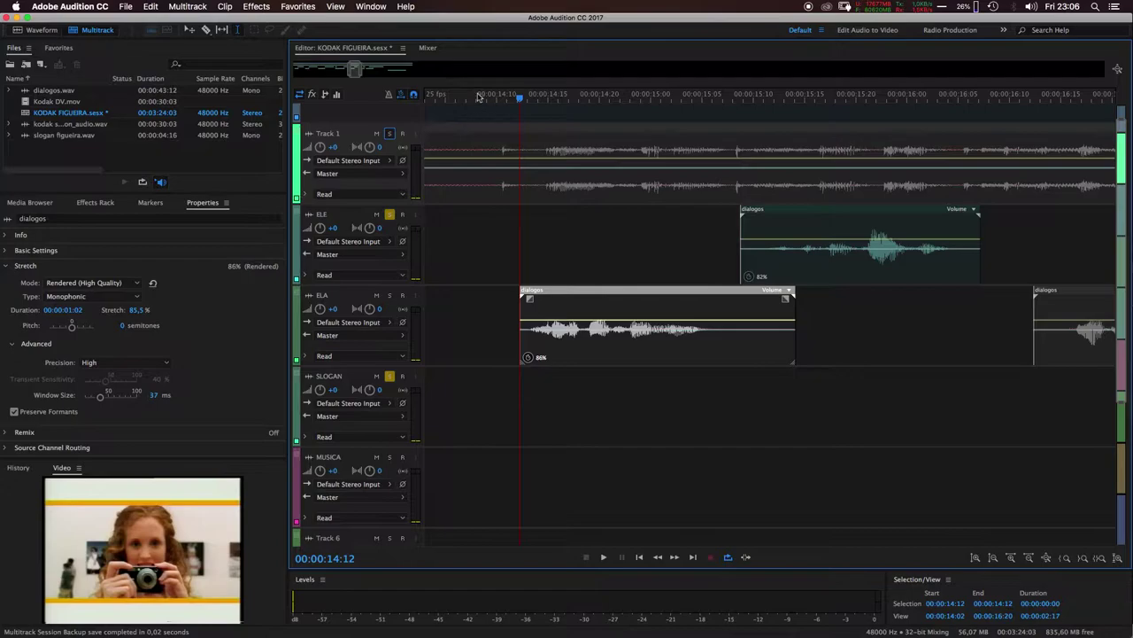
click(440, 103)
key(space)
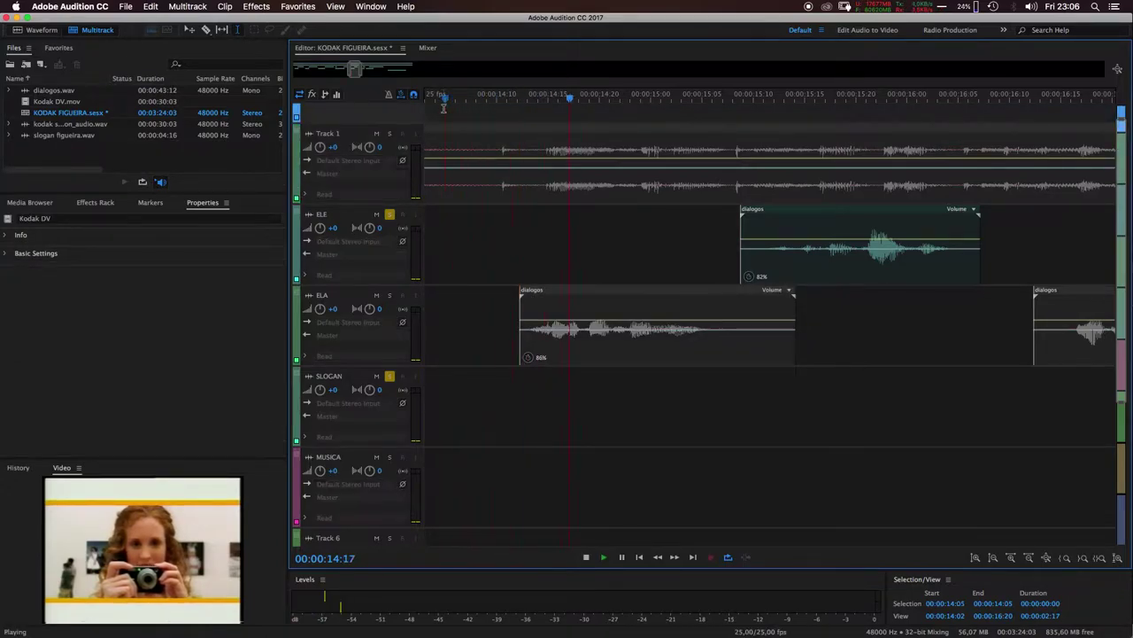
key(space)
click(390, 295)
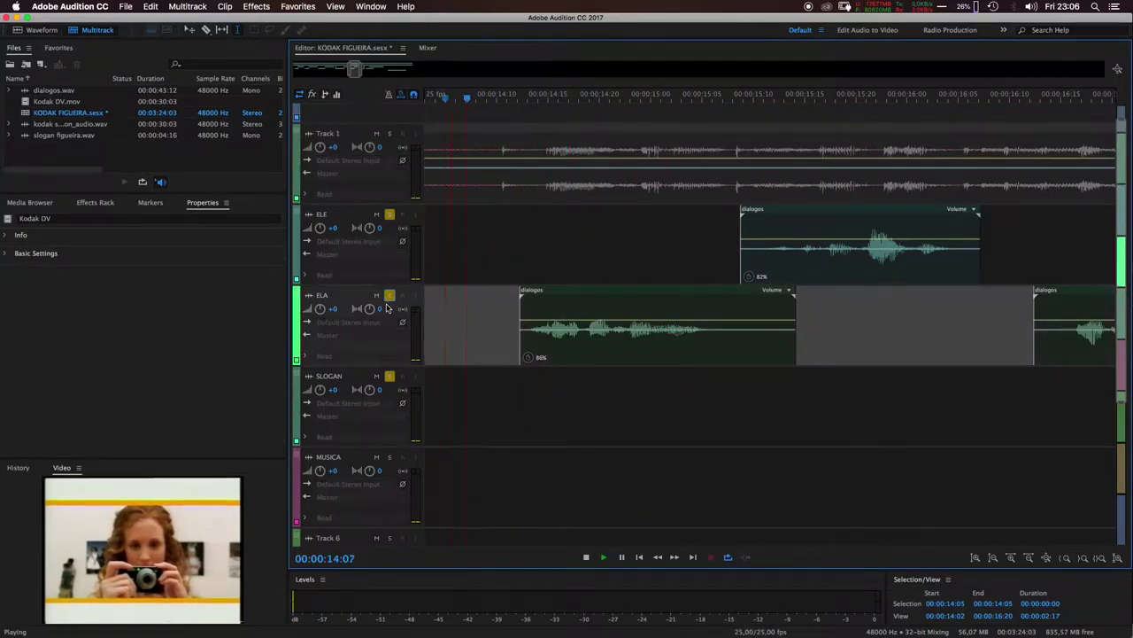
key(space)
key(space)
key(space)
key(space)
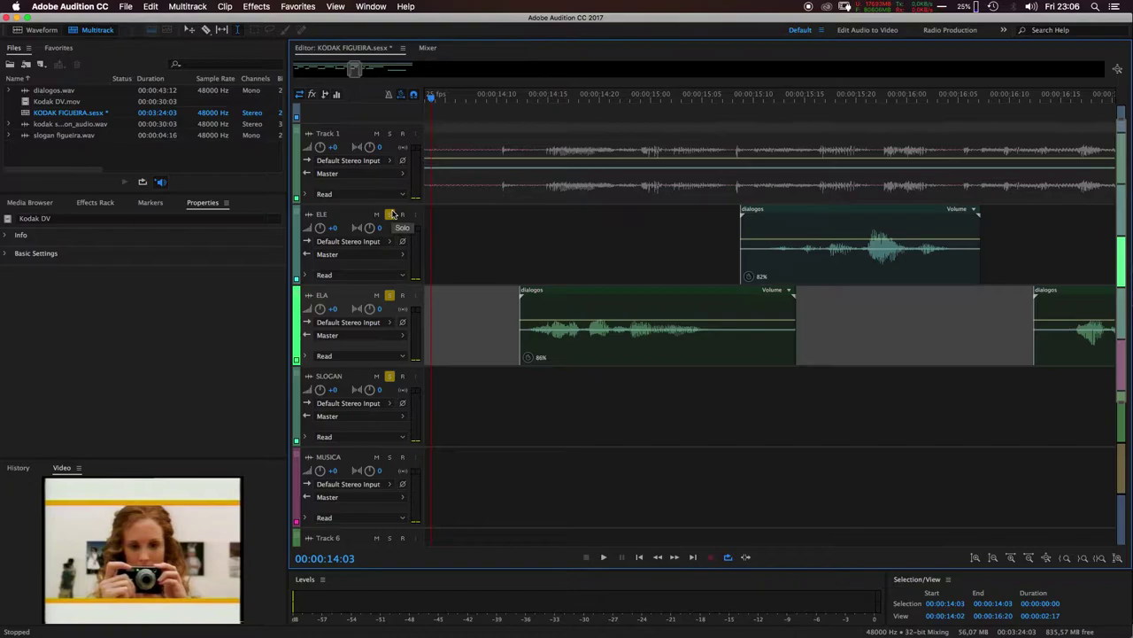
Compare the ELA clip with the original audio from 00:00:14:03 by temporarily soloing Track 1
click(389, 133)
key(space)
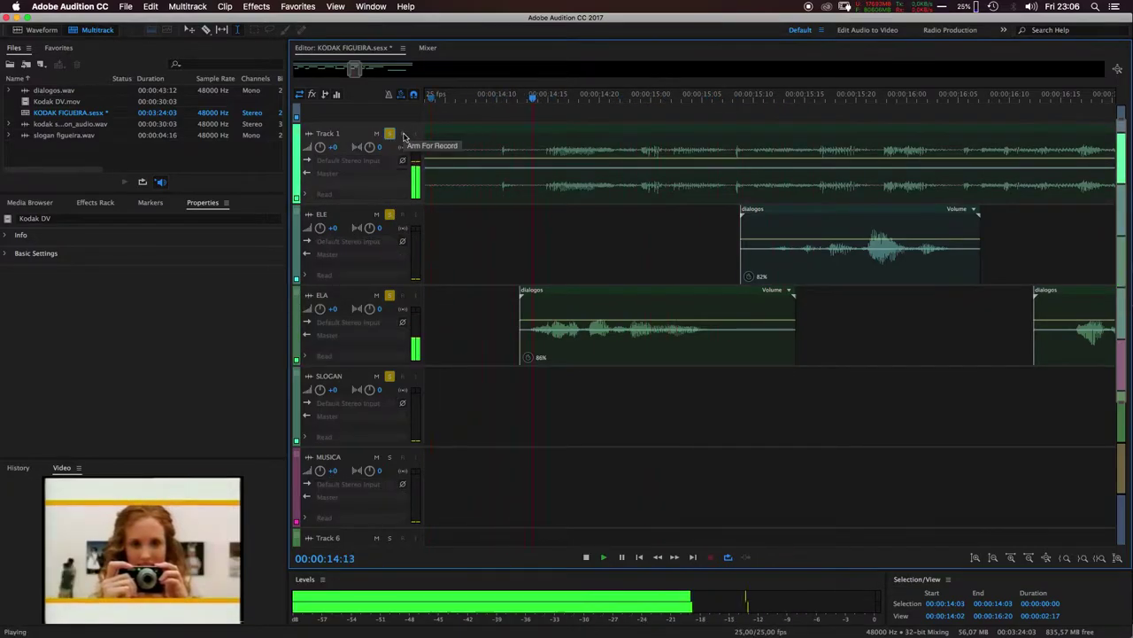
key(space)
click(390, 133)
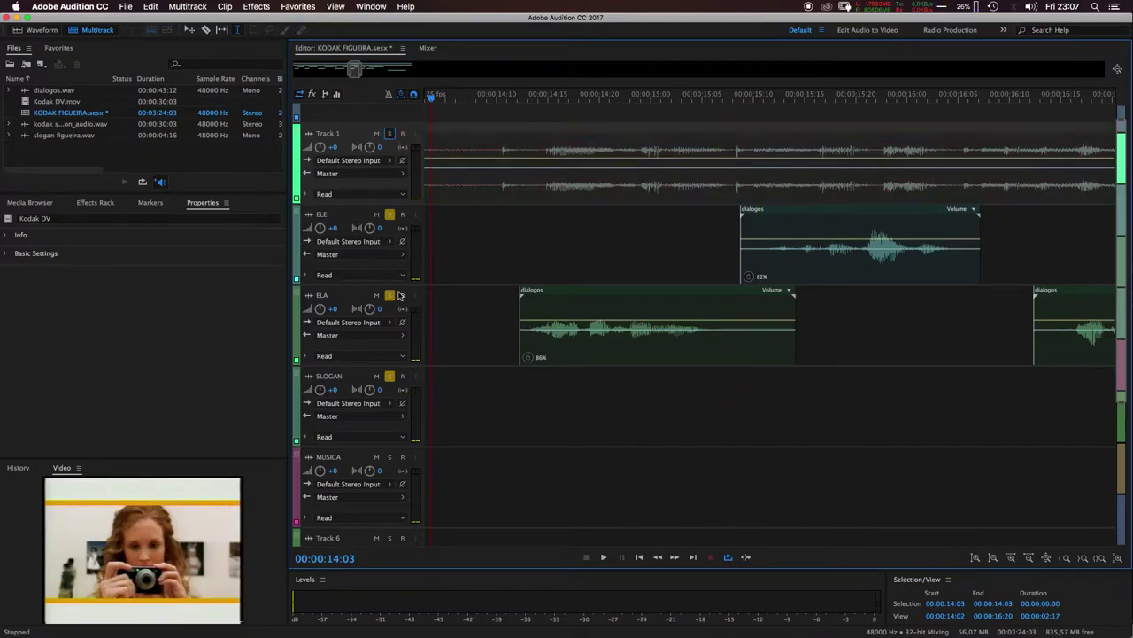
click(389, 295)
click(389, 295)
Play the soloed ELE and ELA dialogue near the session's beginning, from 00:00:00:05
key(minus)
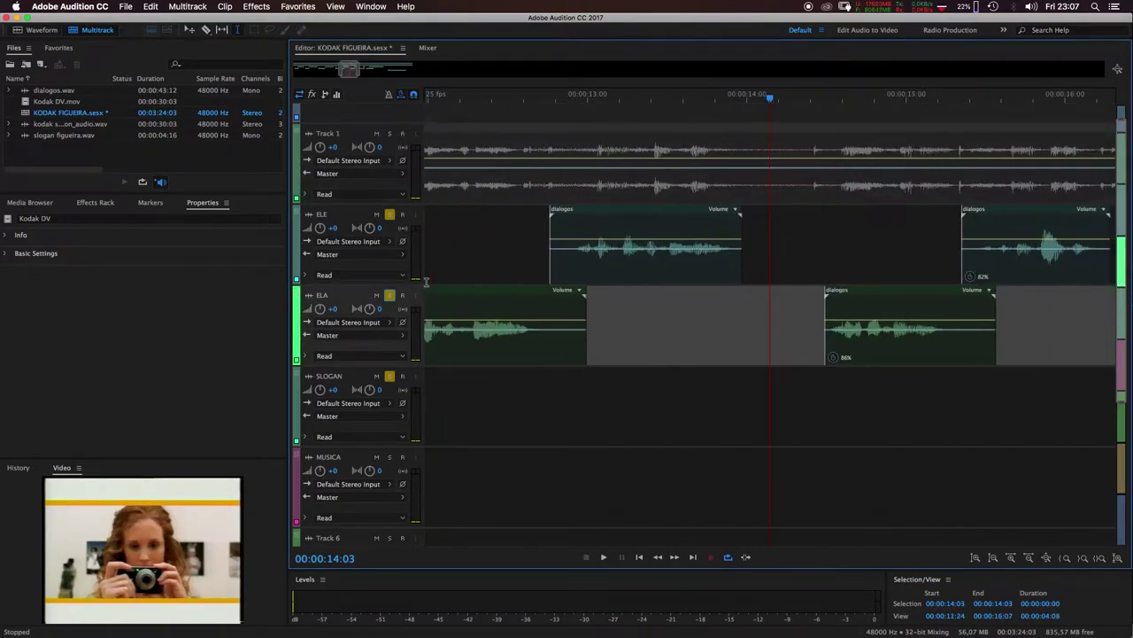
drag(348, 68, 288, 74)
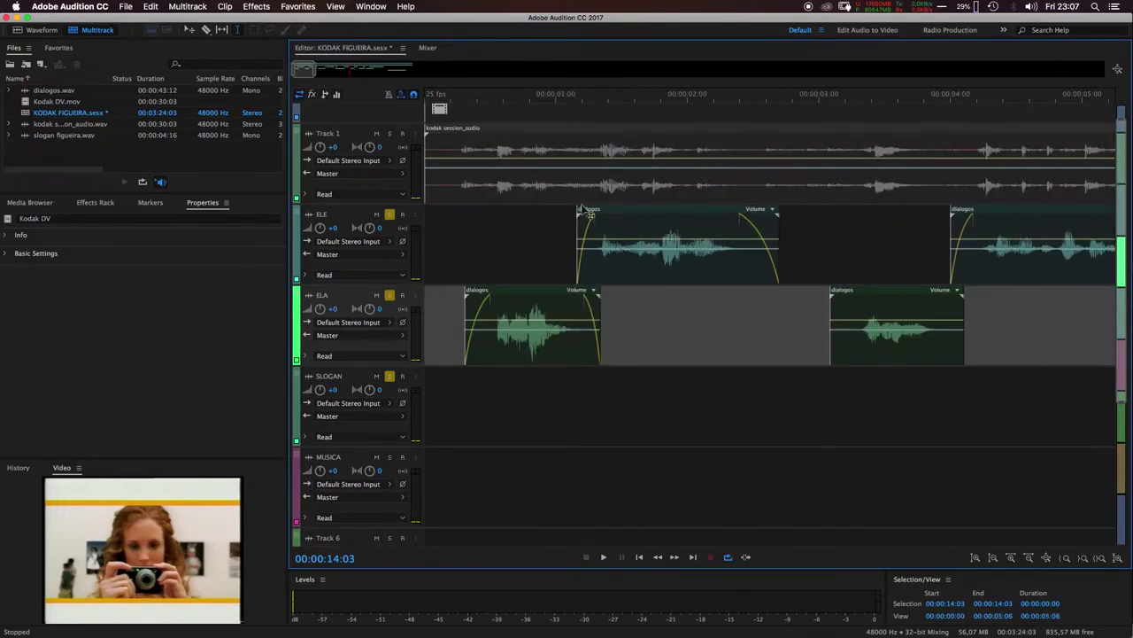
click(456, 103)
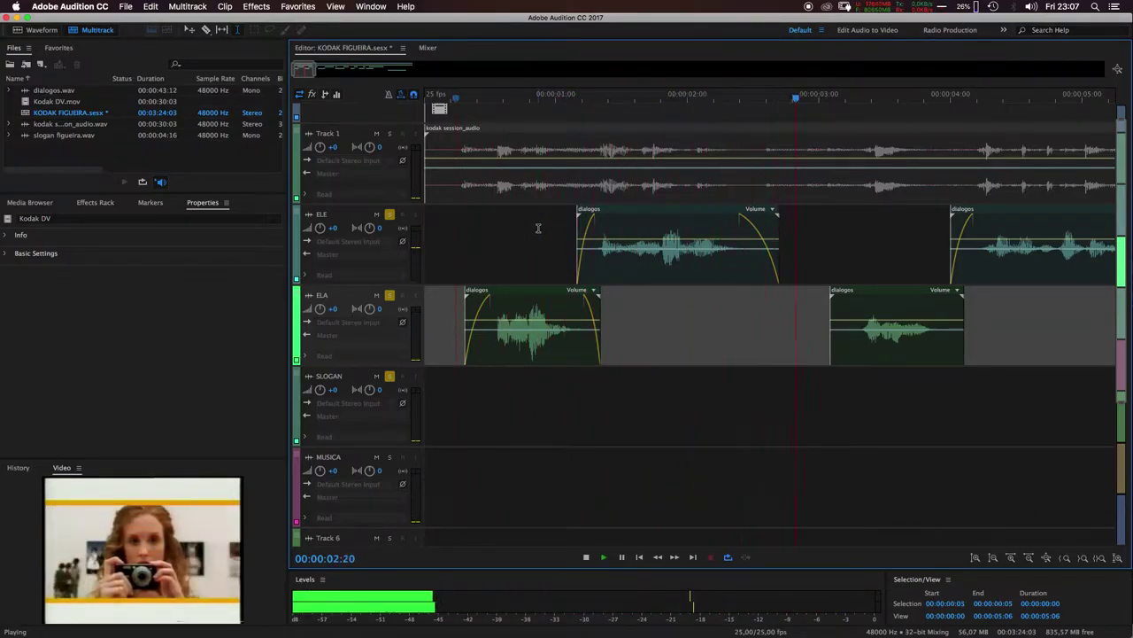
key(space)
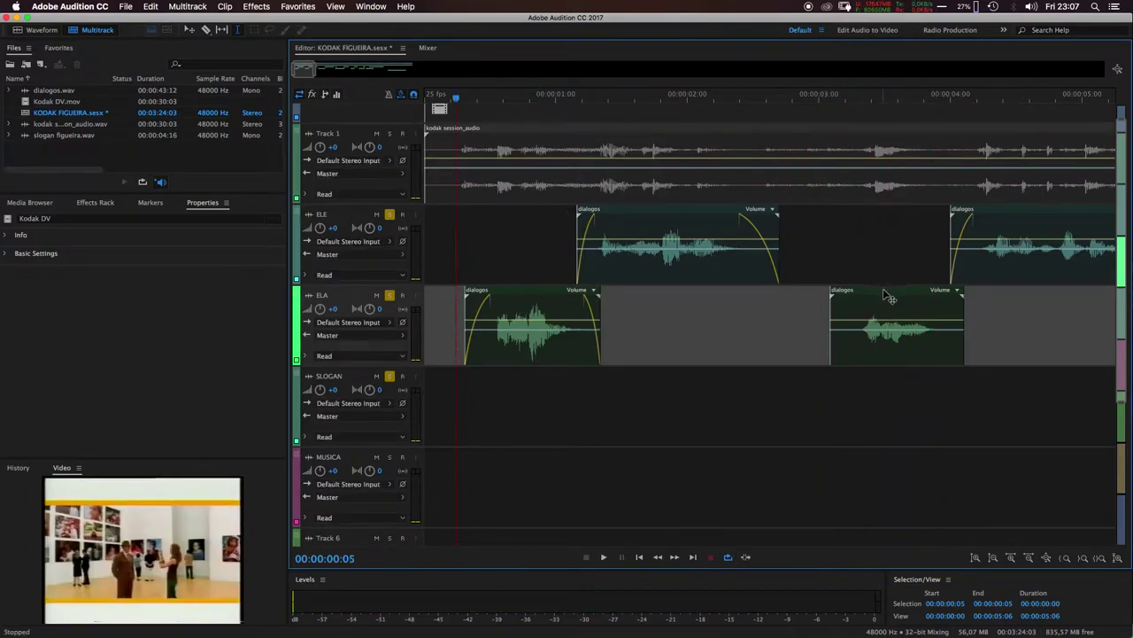
Add an S-curved fade-in to the ELA clip starting near 00:00:03:02 and play it from 00:00:02:13
click(886, 296)
drag(840, 298, 851, 301)
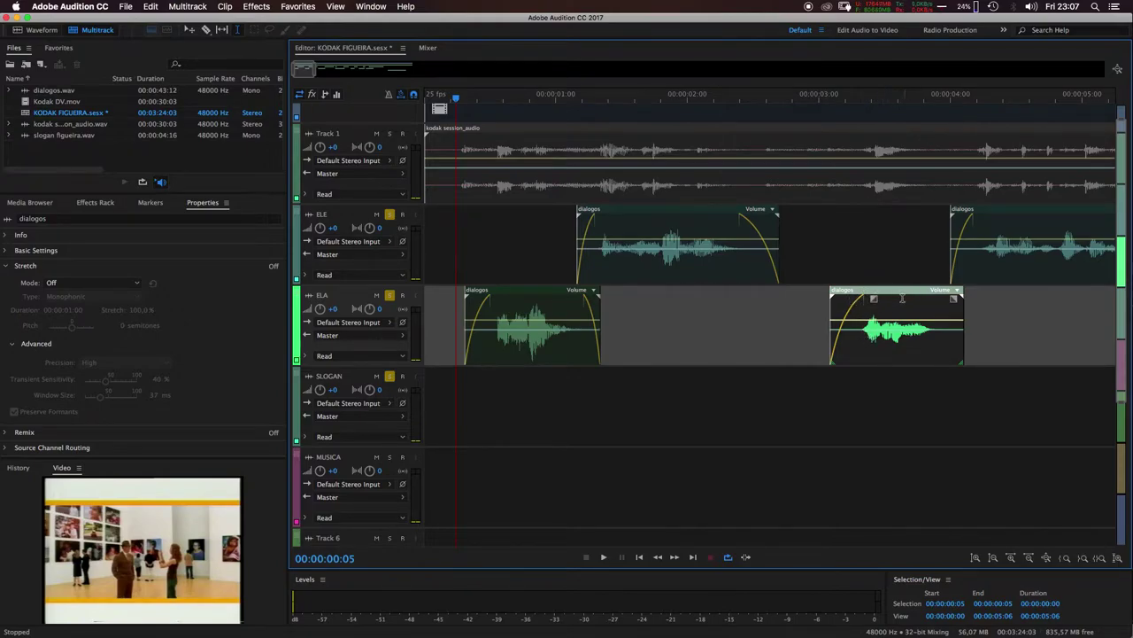
drag(874, 299, 874, 325)
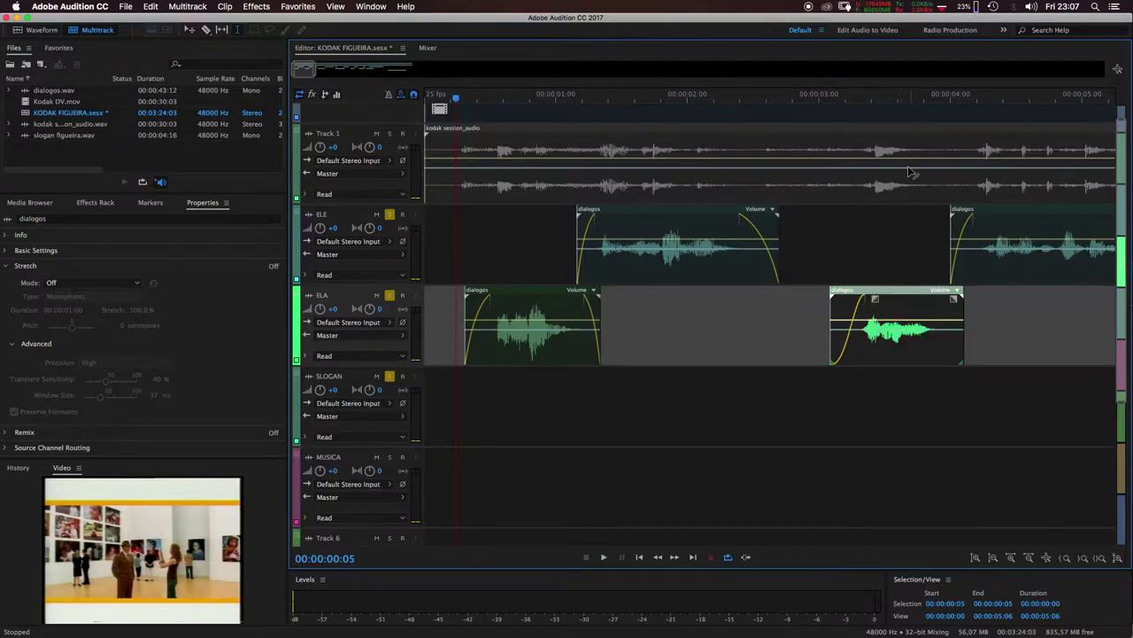
click(760, 99)
key(space)
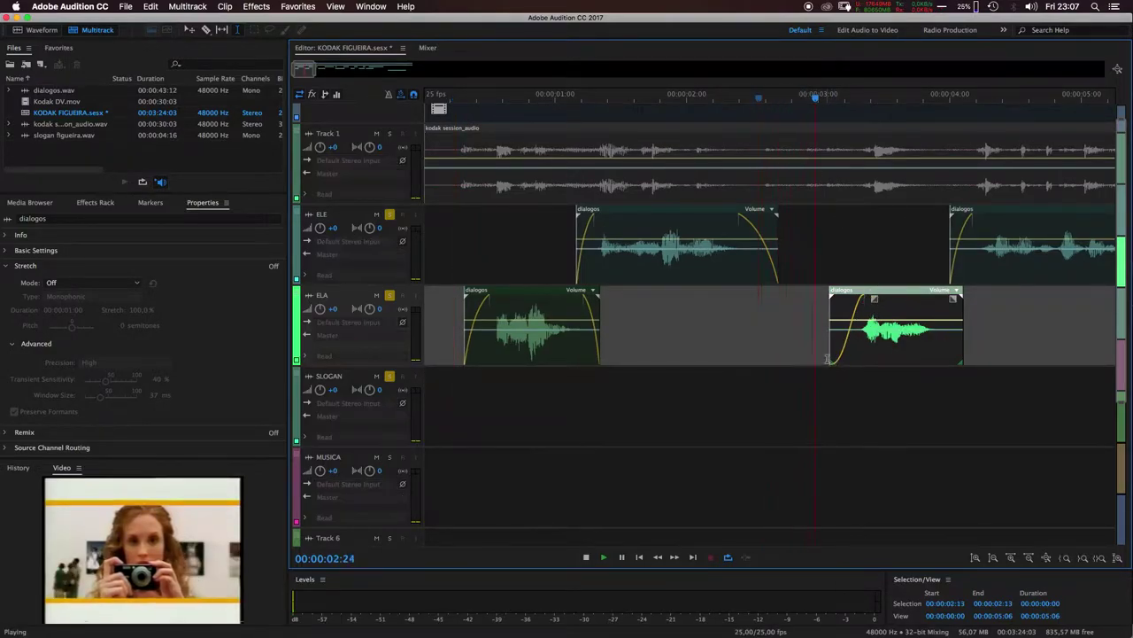
key(space)
Add a short fade-out to the ELA clip starting near 00:00:03:02 and listen to it
drag(949, 297, 928, 298)
key(space)
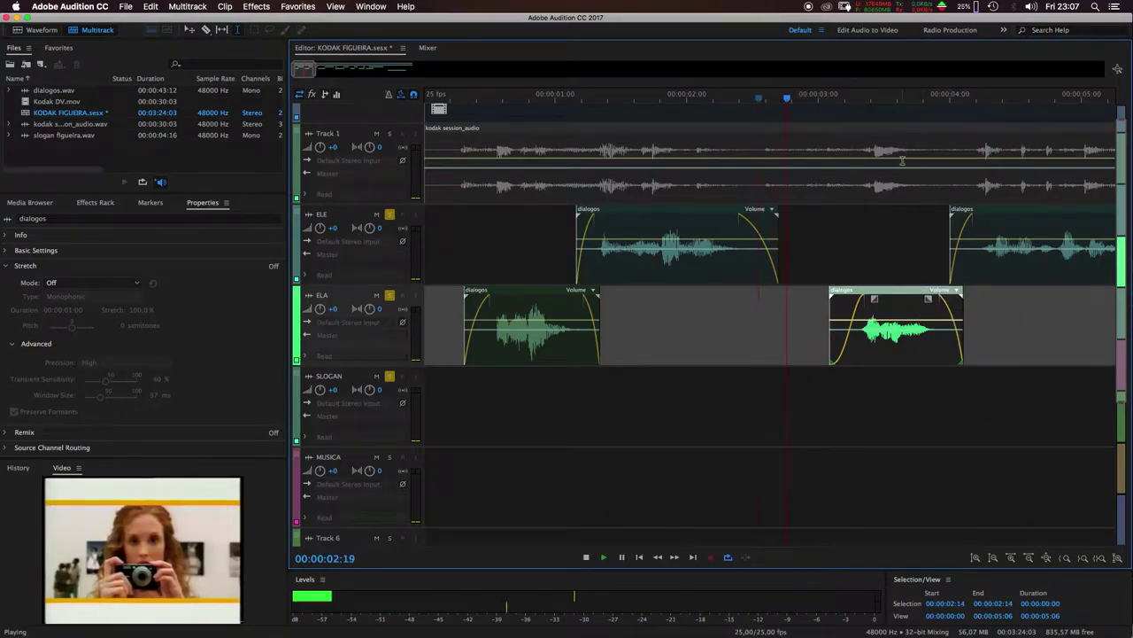
key(space)
Fade the ELE clip at 00:00:04:00 in and out, and add a short fade-in to the ELA clip at 00:00:06:07
click(981, 217)
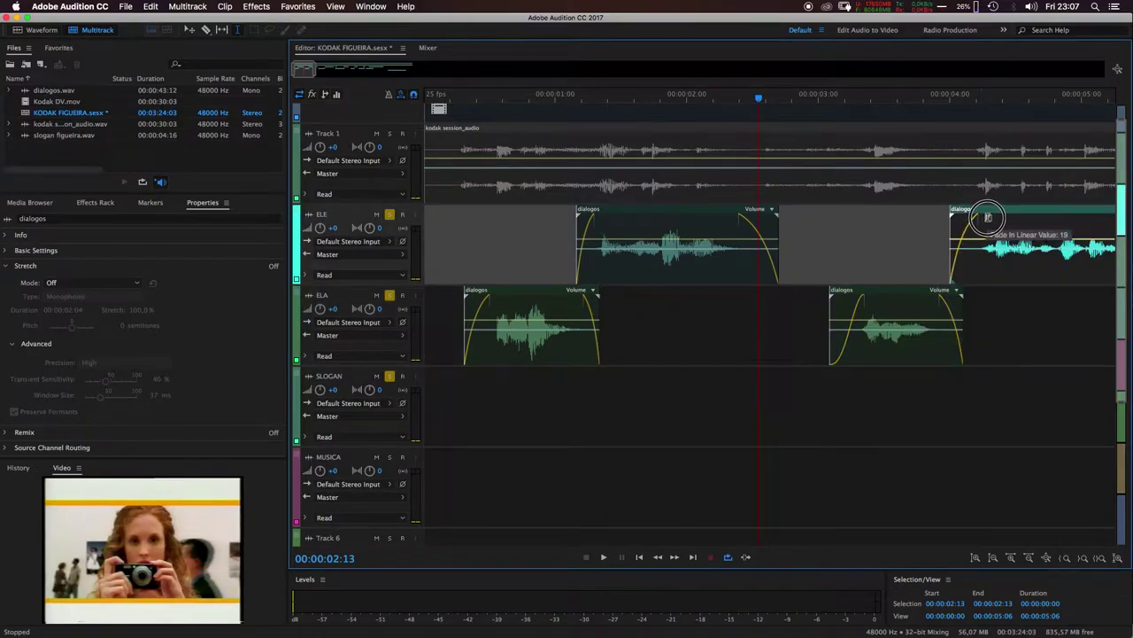
drag(302, 71, 310, 70)
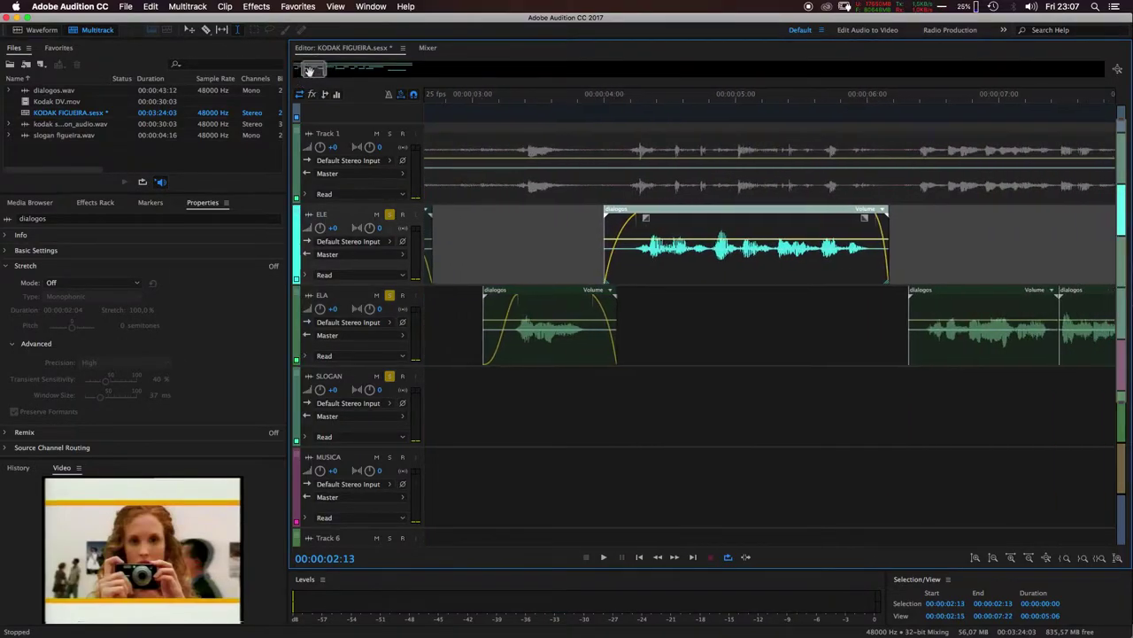
click(946, 297)
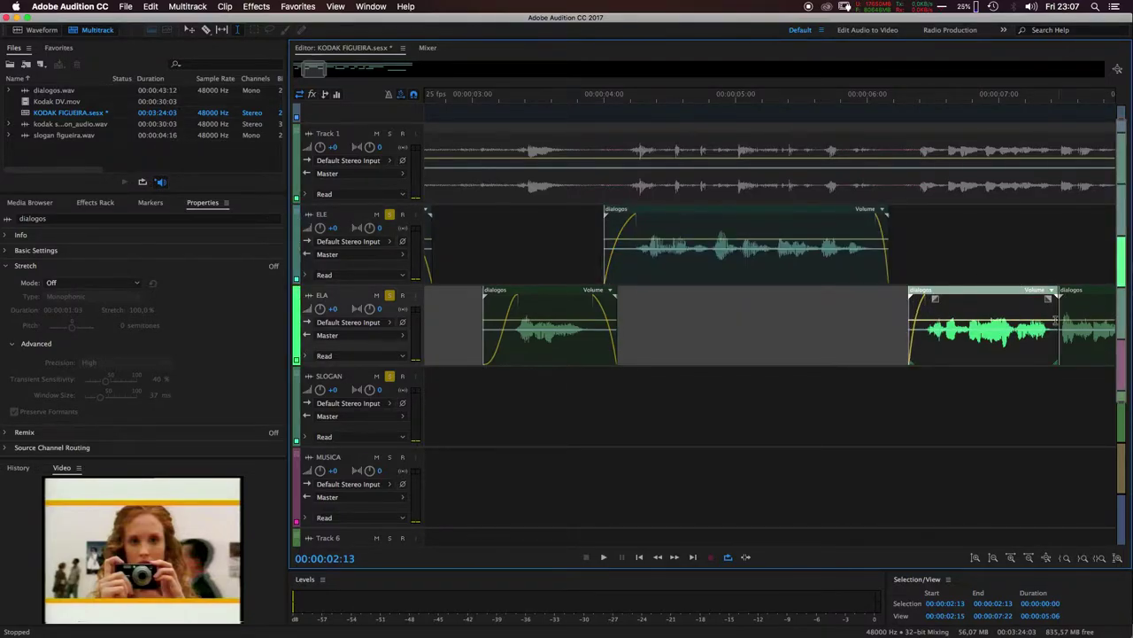
Extend the start of the ELA clip near 00:00:07:10 slightly over the preceding clip to crossfade them, and play from 00:00:06:07
click(1073, 294)
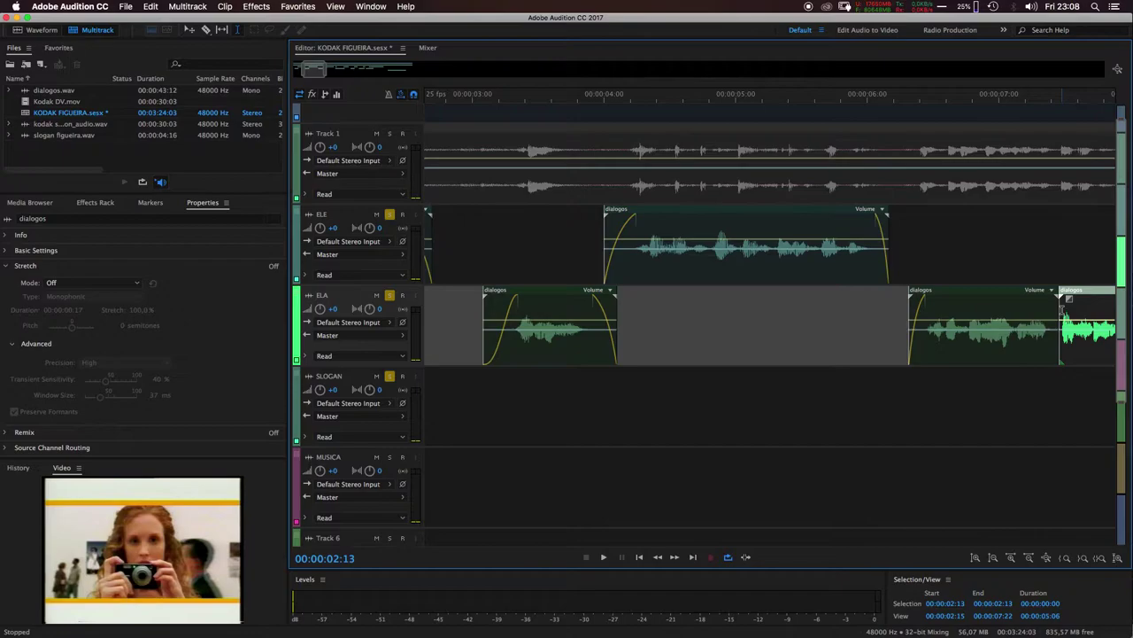
drag(1063, 306, 1056, 314)
click(900, 113)
key(space)
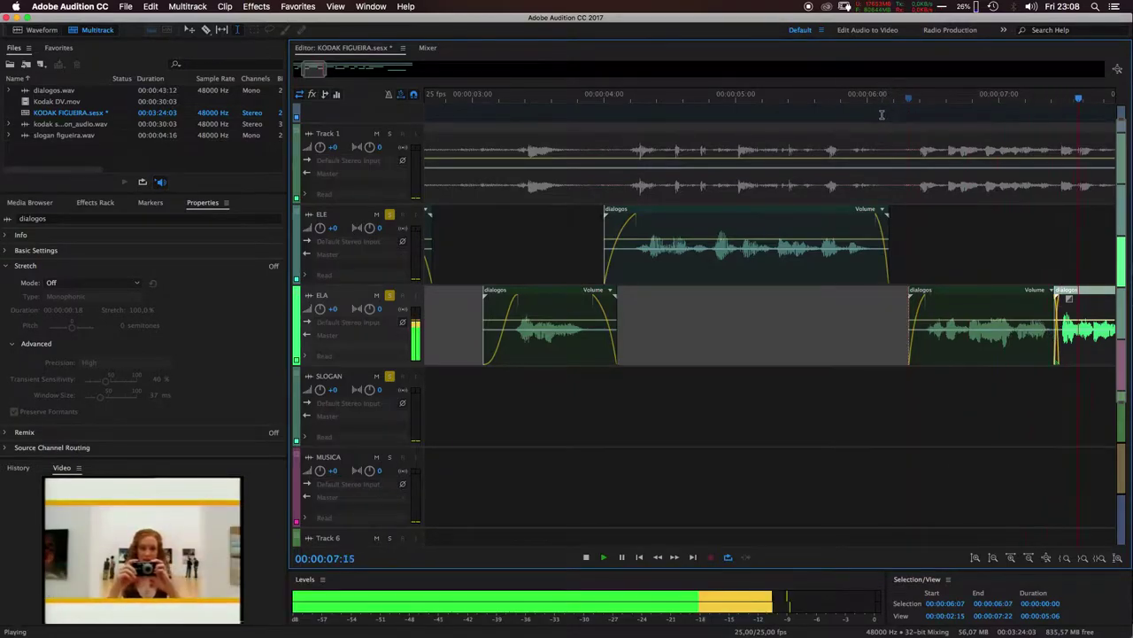
key(space)
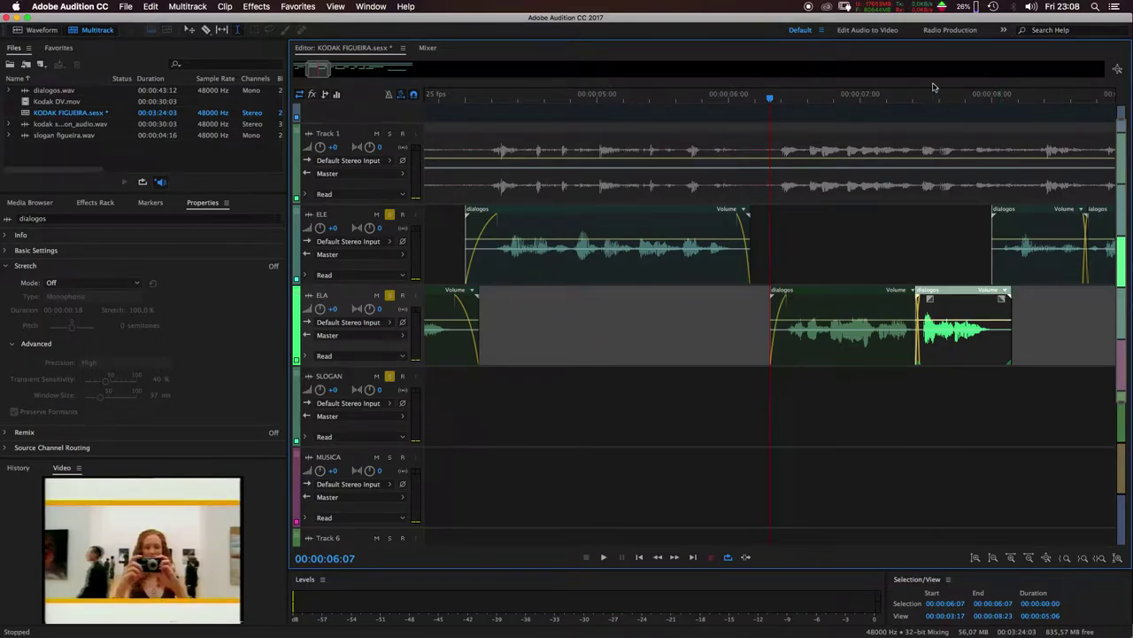
Add a fade-out to the ELA clip starting near 00:00:07:10 and a short fade-in to the ELE clip at 00:00:08:00
key(space)
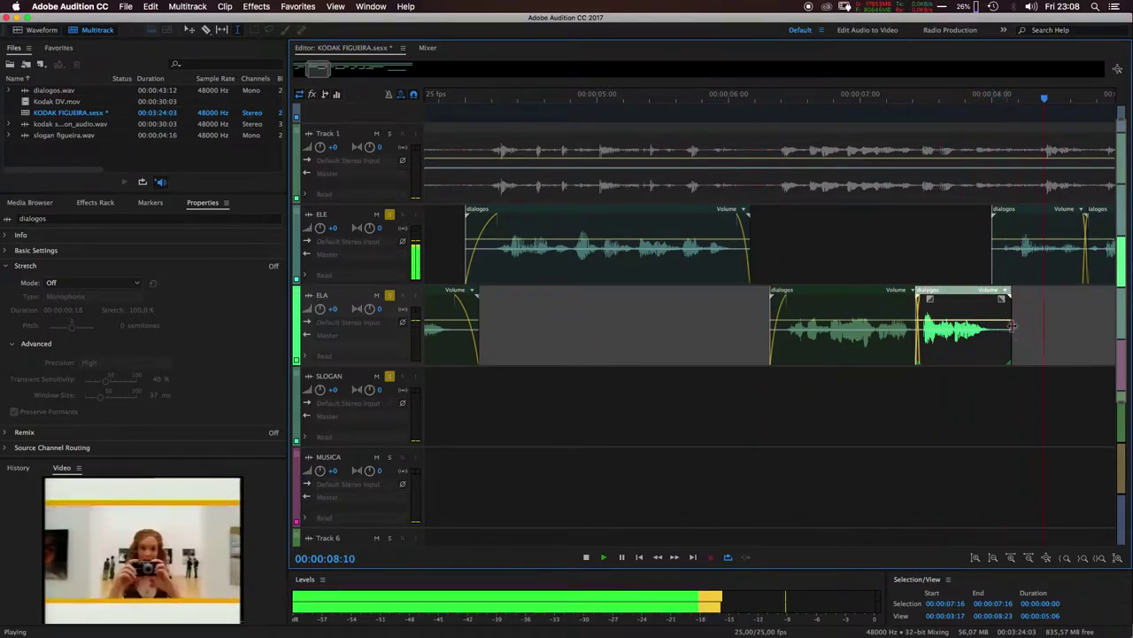
key(space)
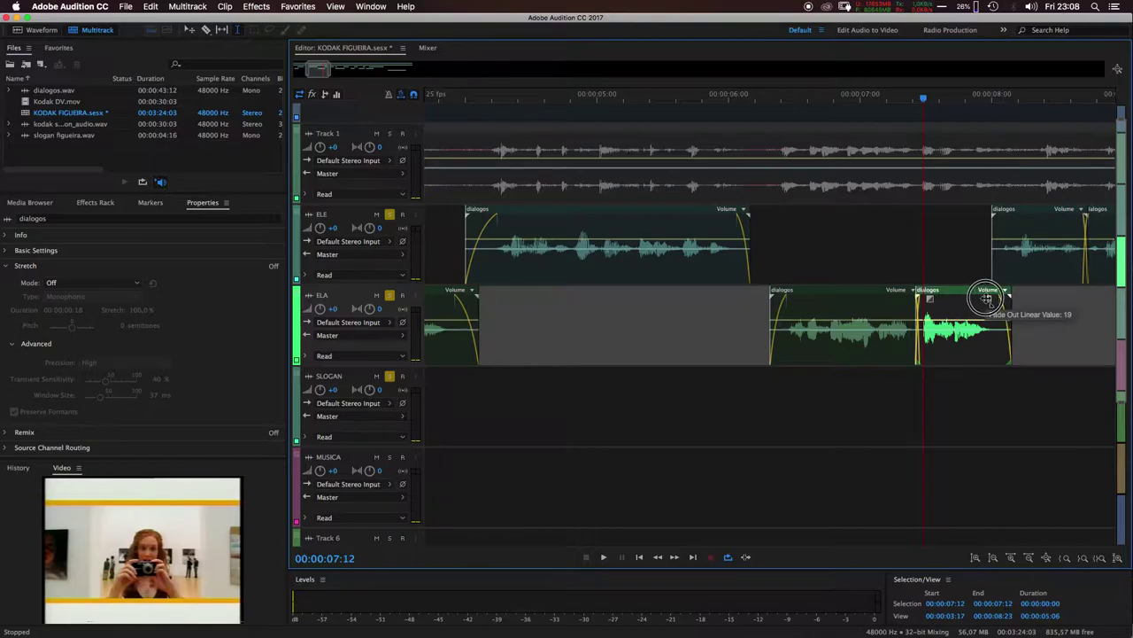
click(1018, 209)
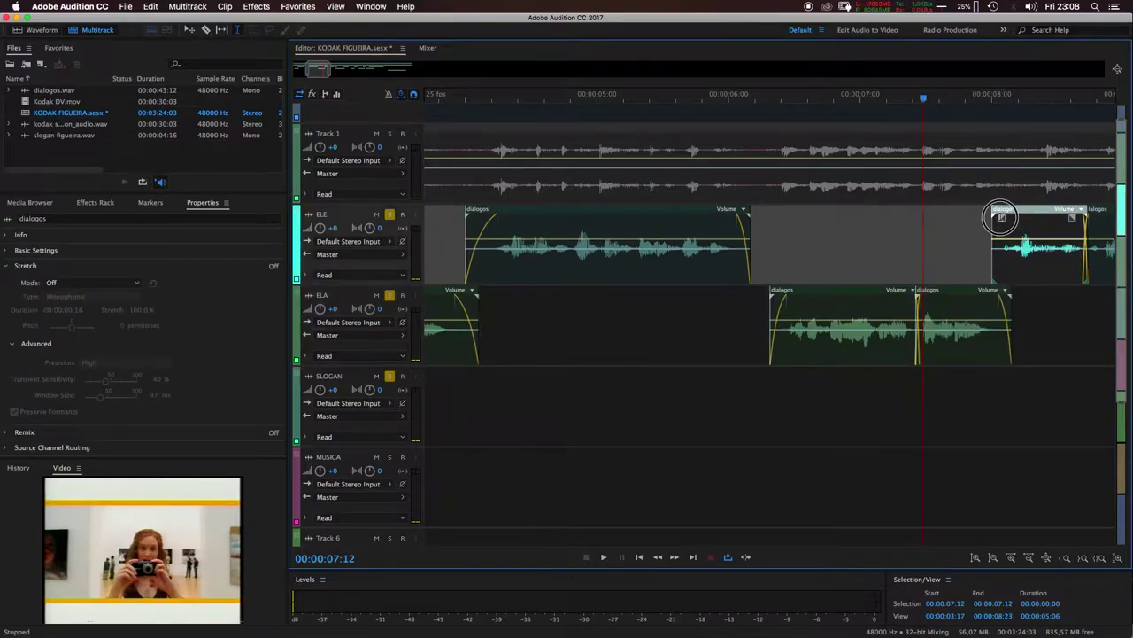
key(space)
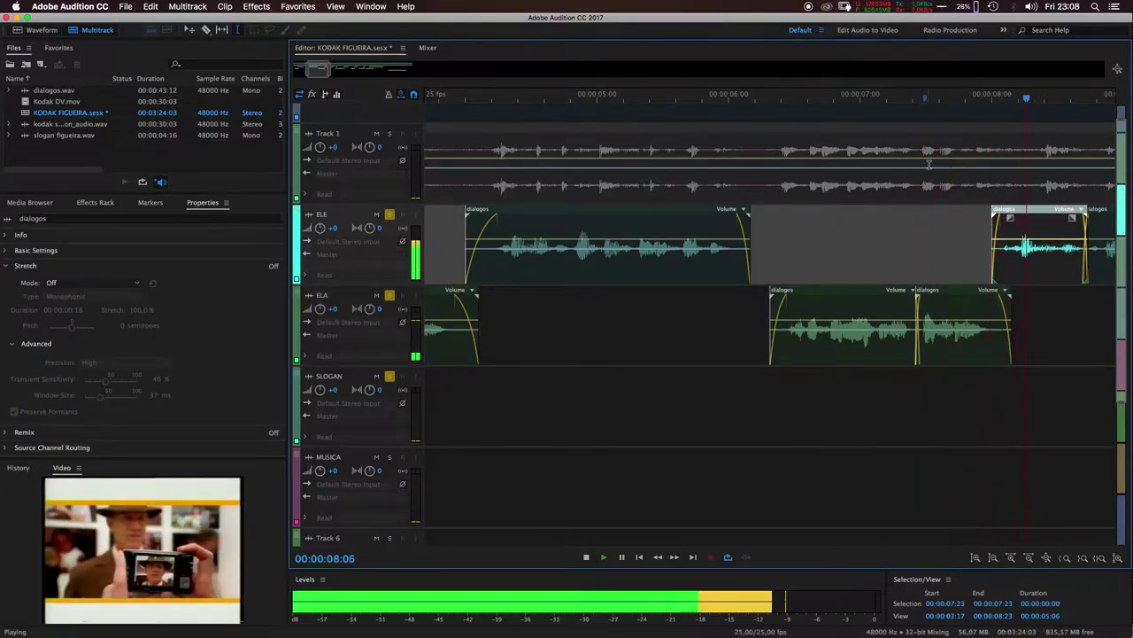
Add a fade-out to the ELE clip ending near 00:00:10:07 and play the dialogue from 00:00:09:13
click(536, 220)
key(space)
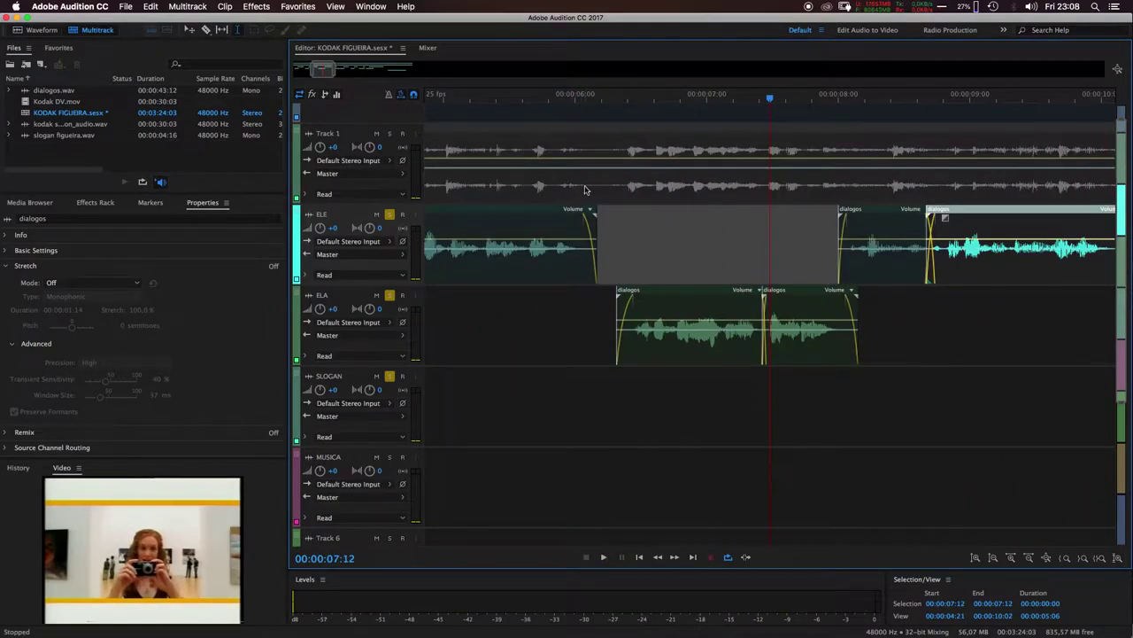
key(alt+period)
scroll(328, 71, right, 5)
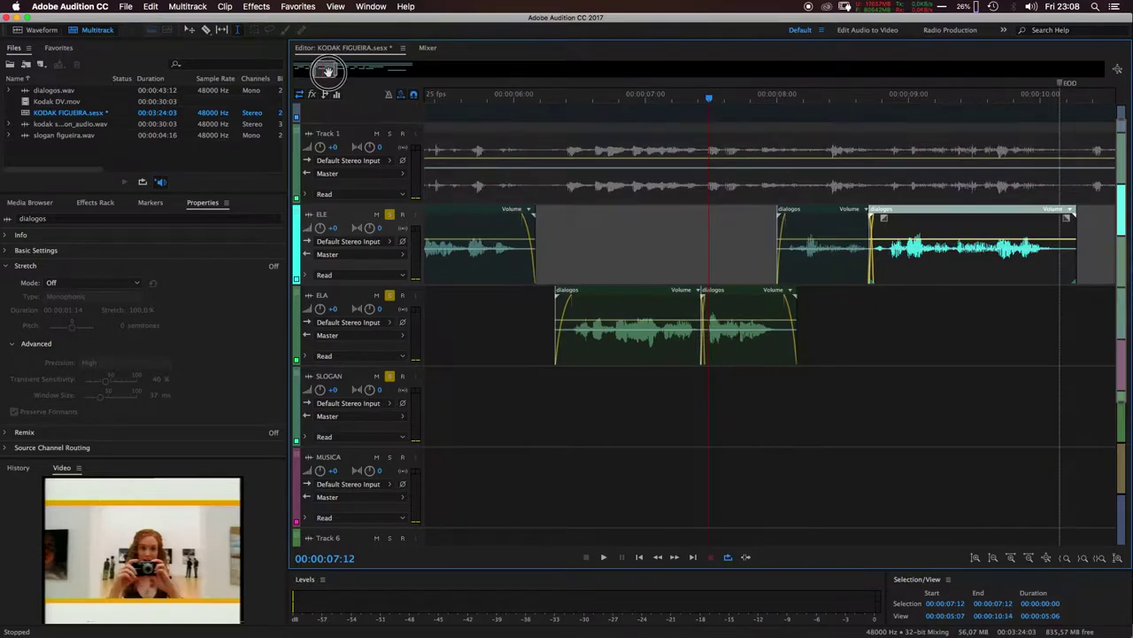
drag(735, 217, 718, 218)
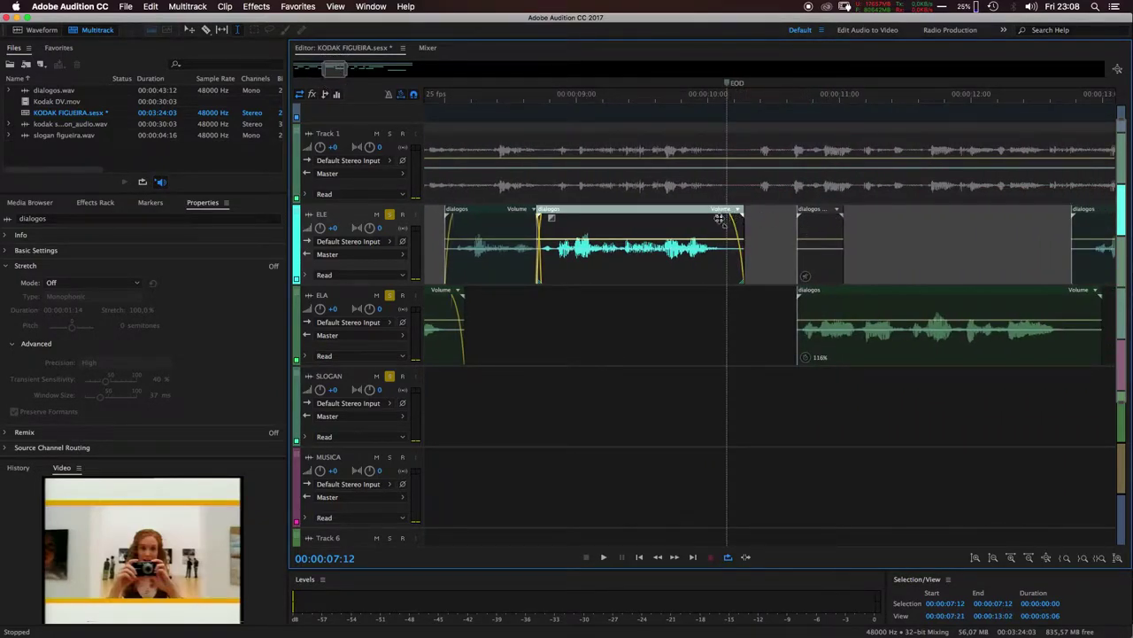
click(649, 99)
key(space)
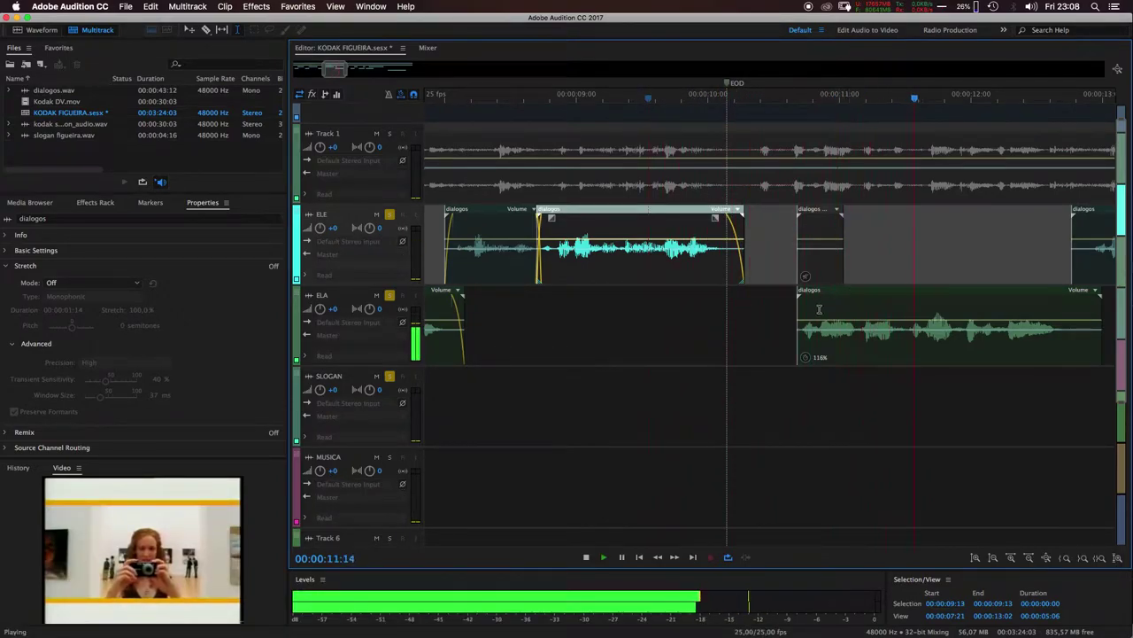
key(space)
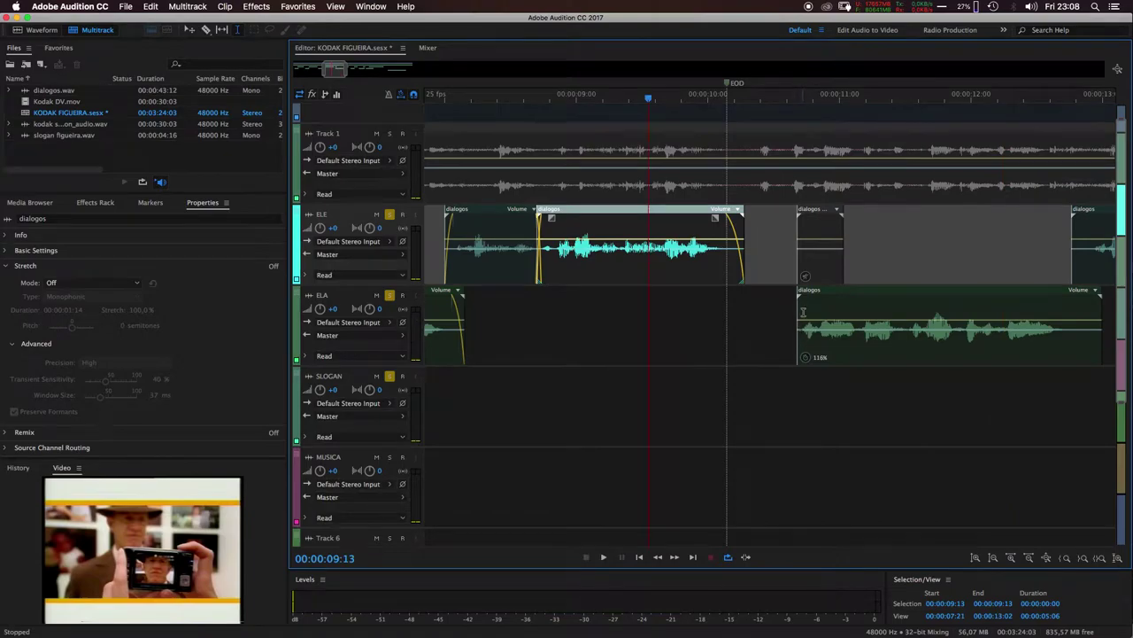
Add a short fade-in to the ELA clip starting near 00:00:10:16 and play the dialogue from 00:00:10:02
click(845, 299)
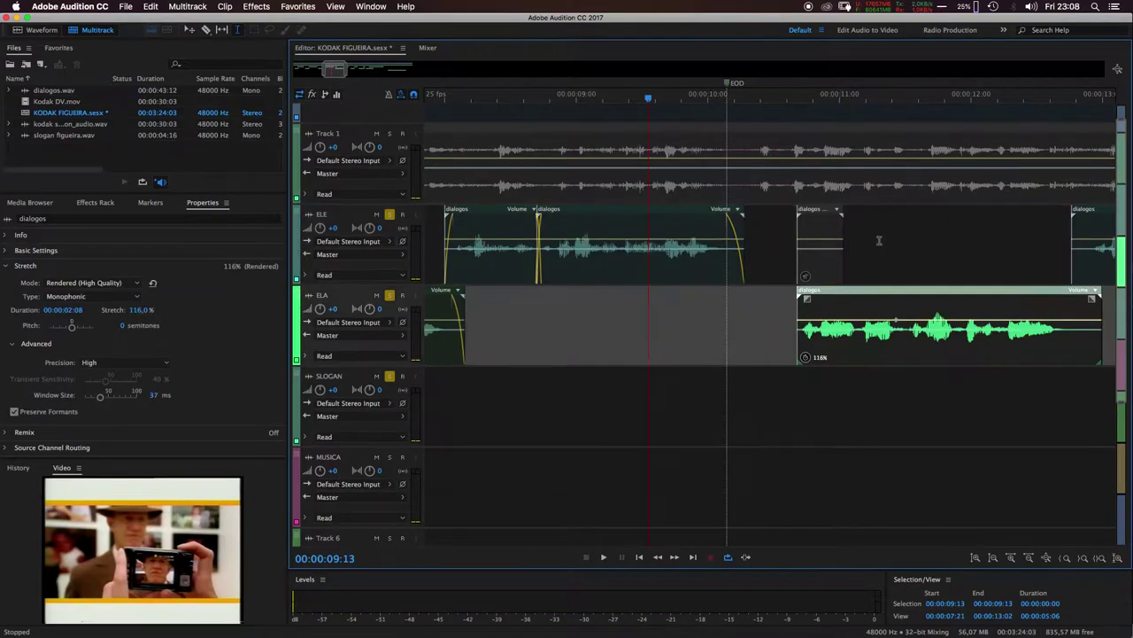
click(795, 102)
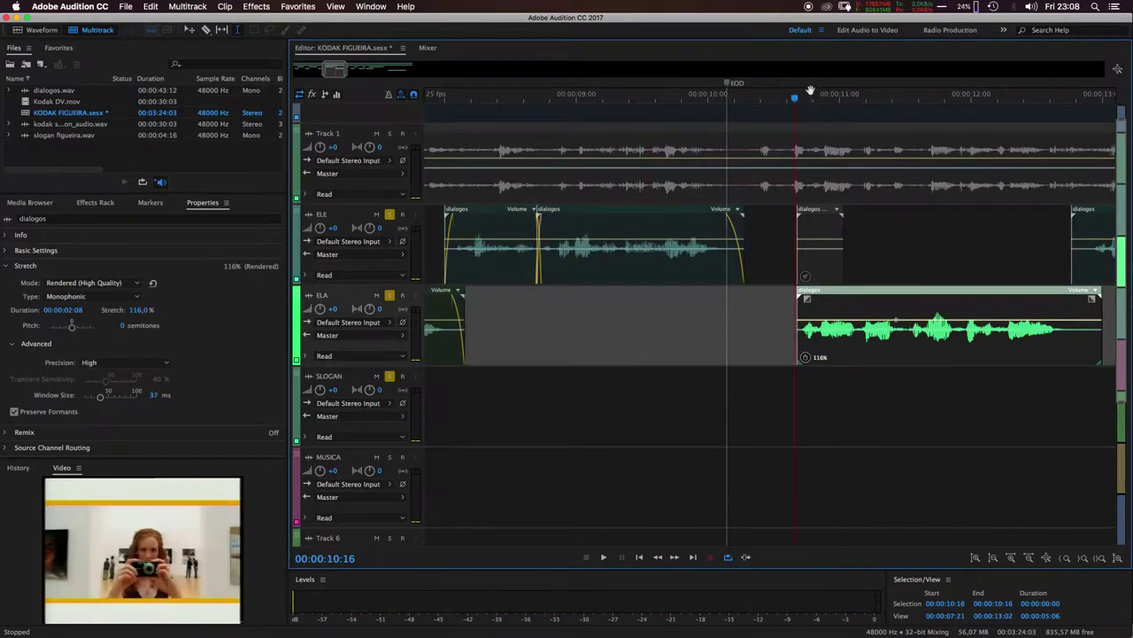
scroll(810, 91, up, 5)
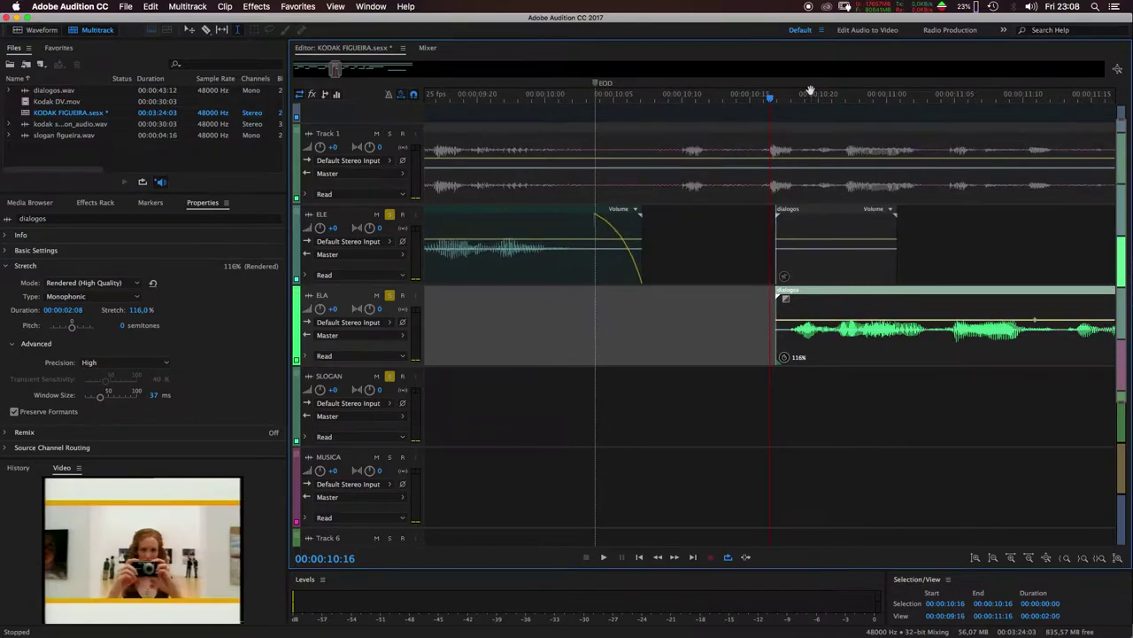
drag(789, 302, 797, 298)
click(574, 99)
key(space)
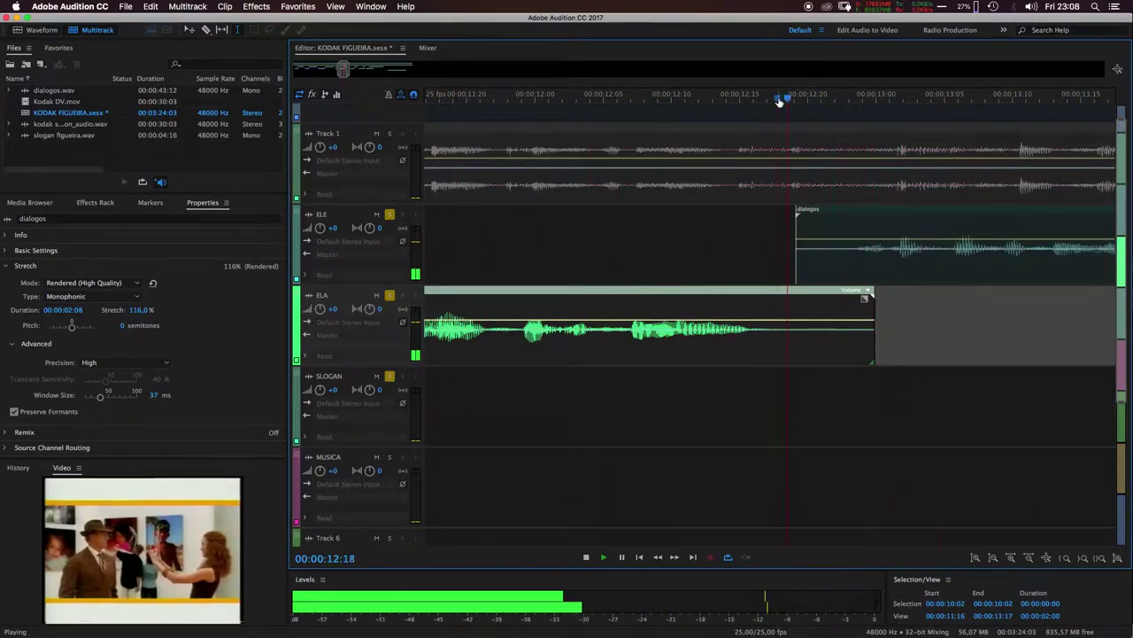
Fade out the ELA clip from about 00:00:12:17 and fade in the ELE clip at 00:00:12:18, playing the transition from 00:00:12:00
click(778, 99)
drag(864, 300, 766, 299)
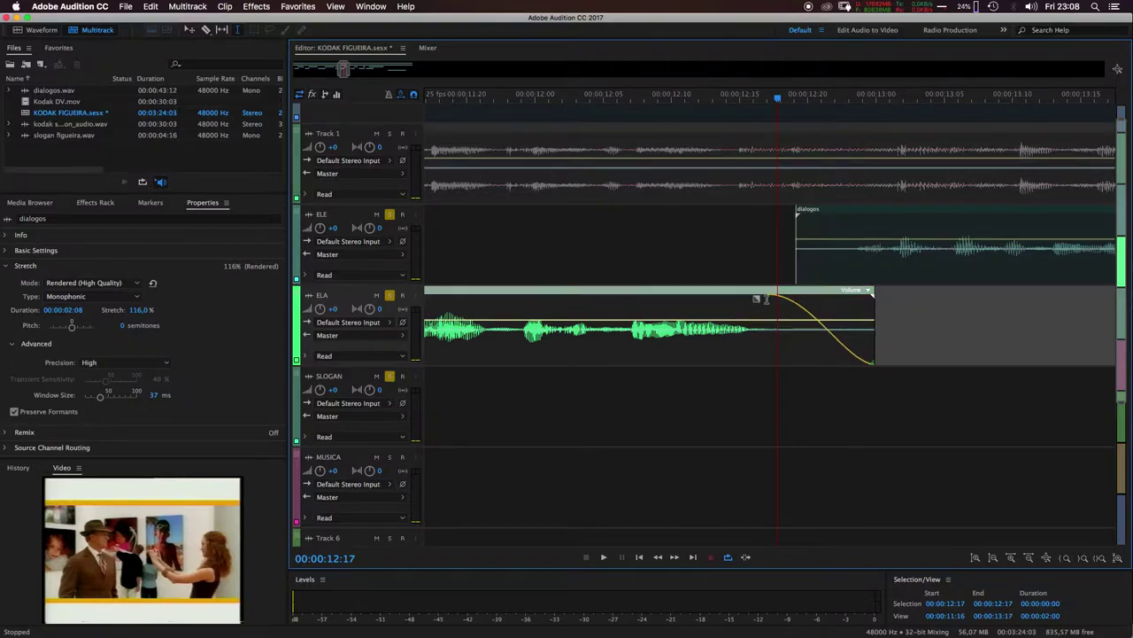
click(835, 219)
drag(801, 212, 865, 218)
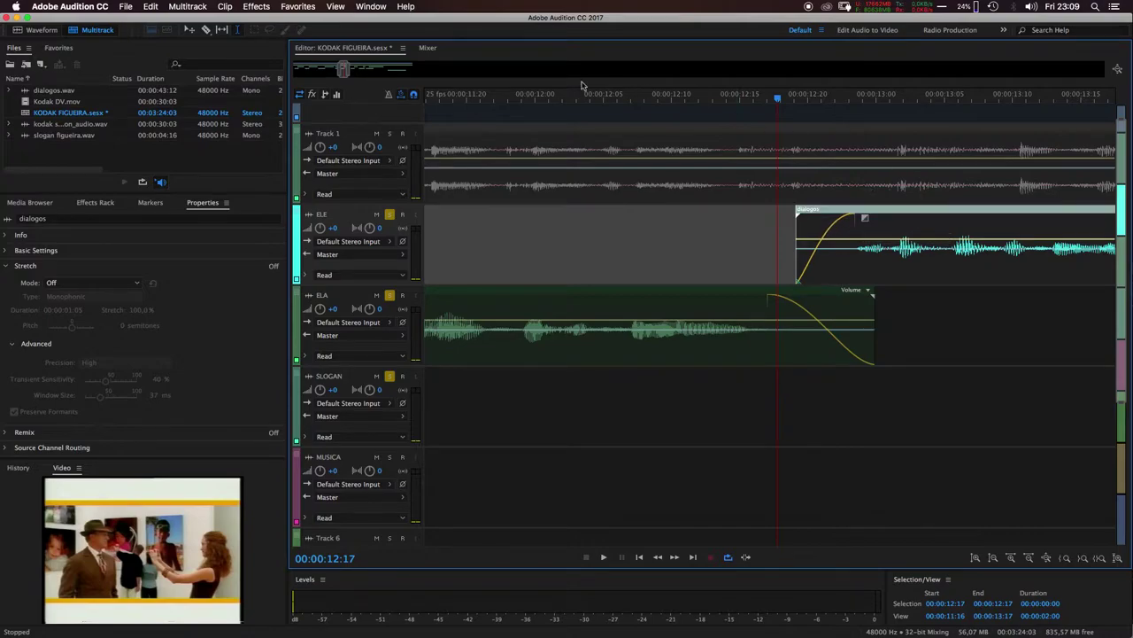
click(535, 101)
key(space)
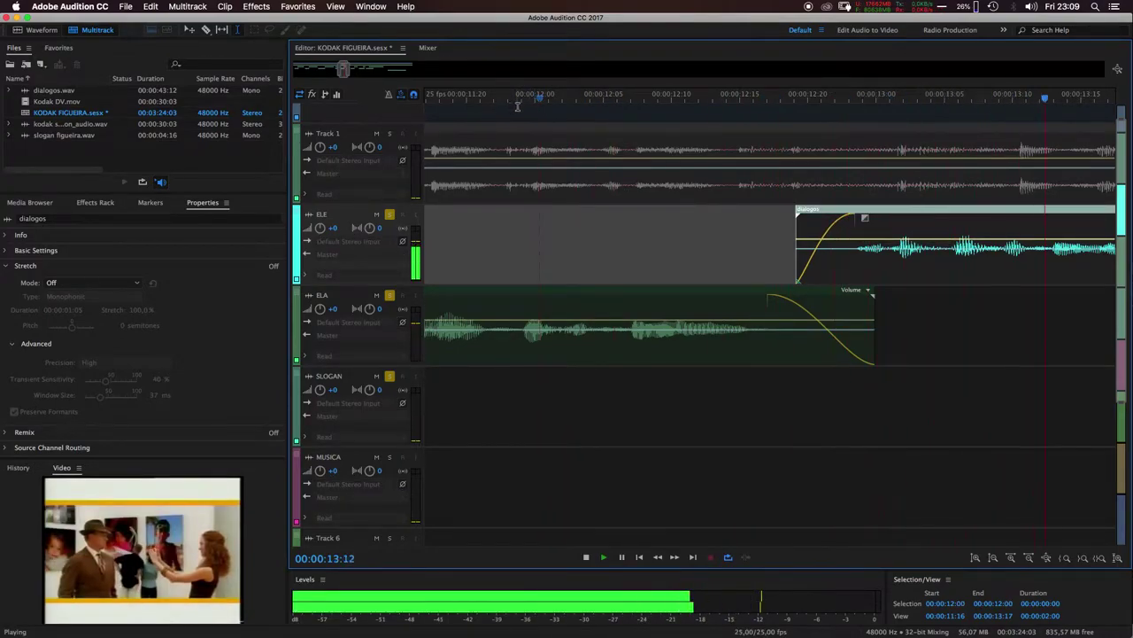
Add a short fade-out to the ELE clip ending near 00:00:13:24 and play from 00:00:13:18
click(600, 101)
key(space)
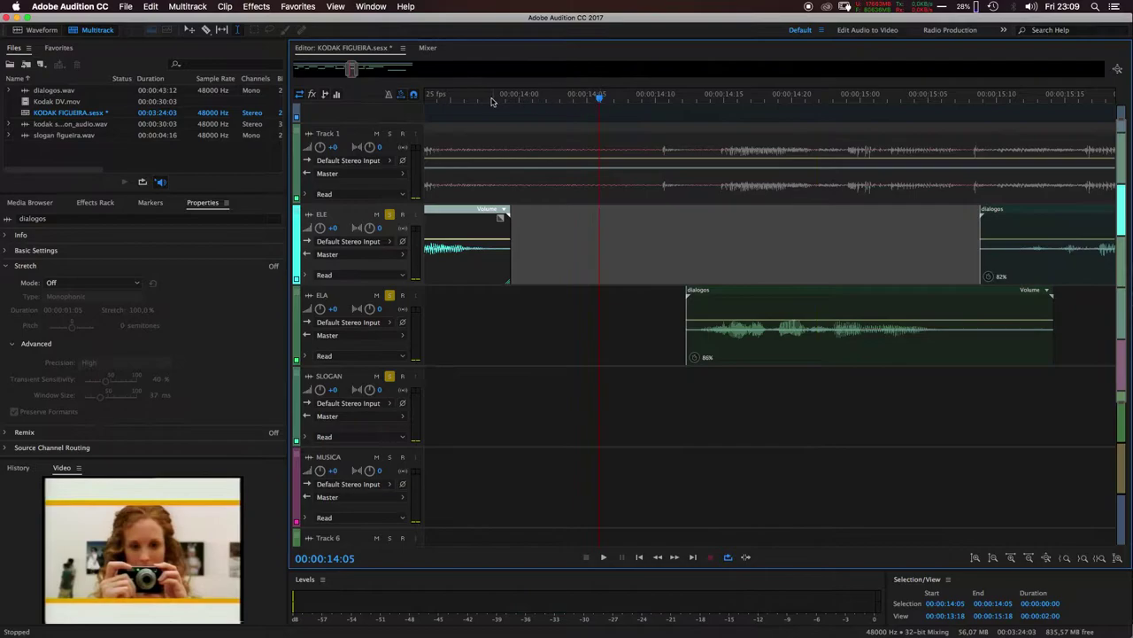
mouse_move(499, 219)
mouse_down()
mouse_move(431, 233)
mouse_move(478, 218)
mouse_up()
click(436, 101)
key(space)
key(space)
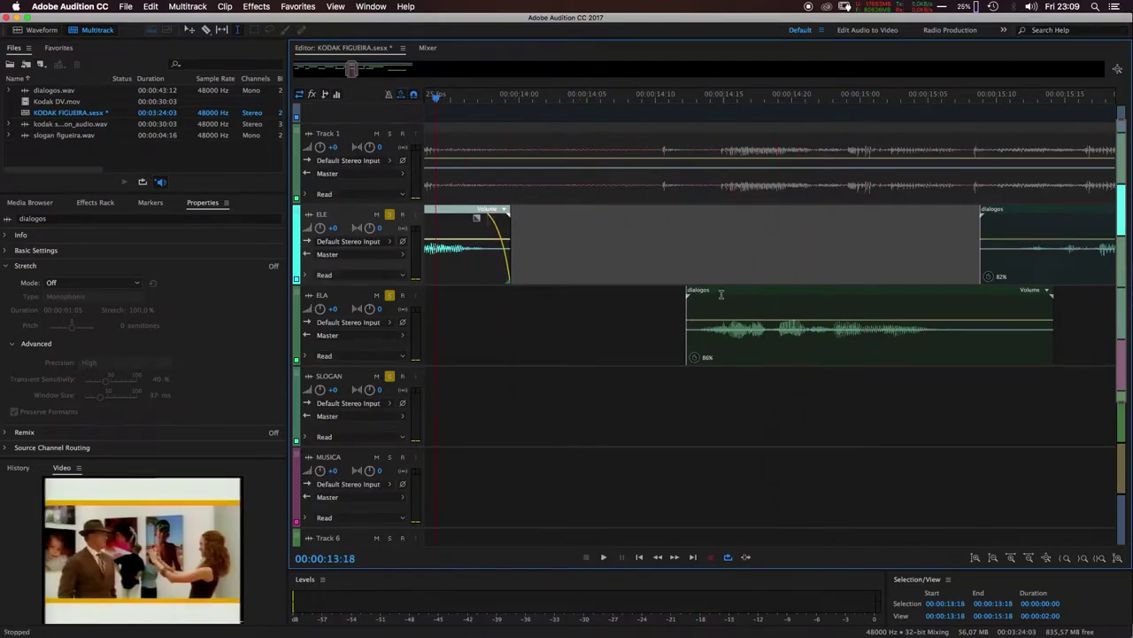
Add a short fade-in to the ELA clip starting near 00:00:14:11 and play from 00:00:14:03
click(704, 299)
drag(698, 301, 715, 298)
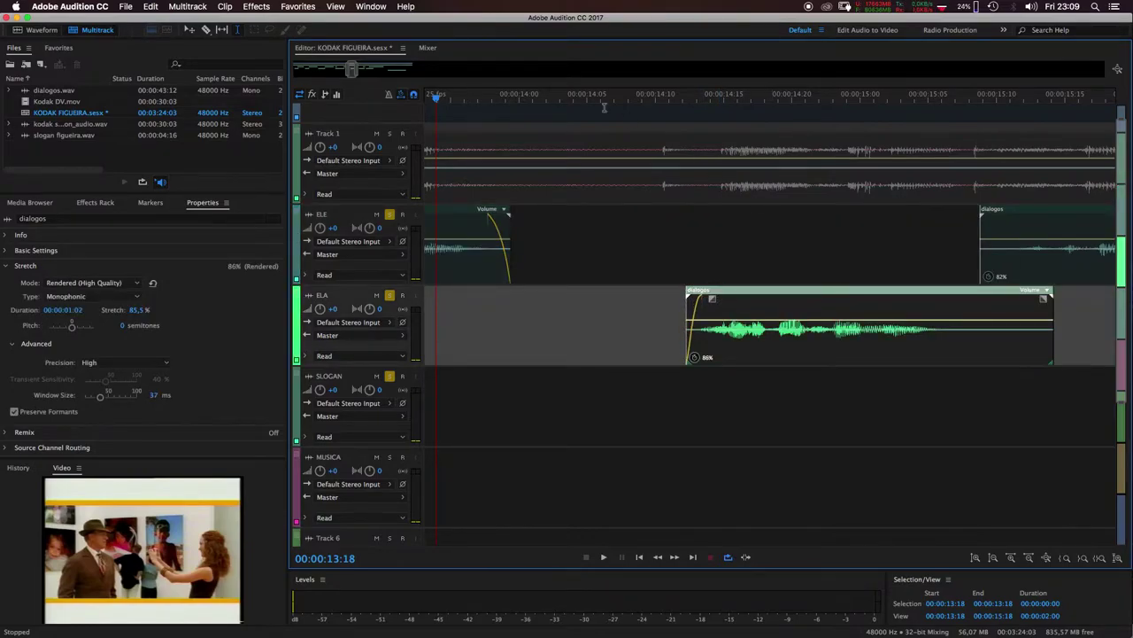
click(566, 101)
key(space)
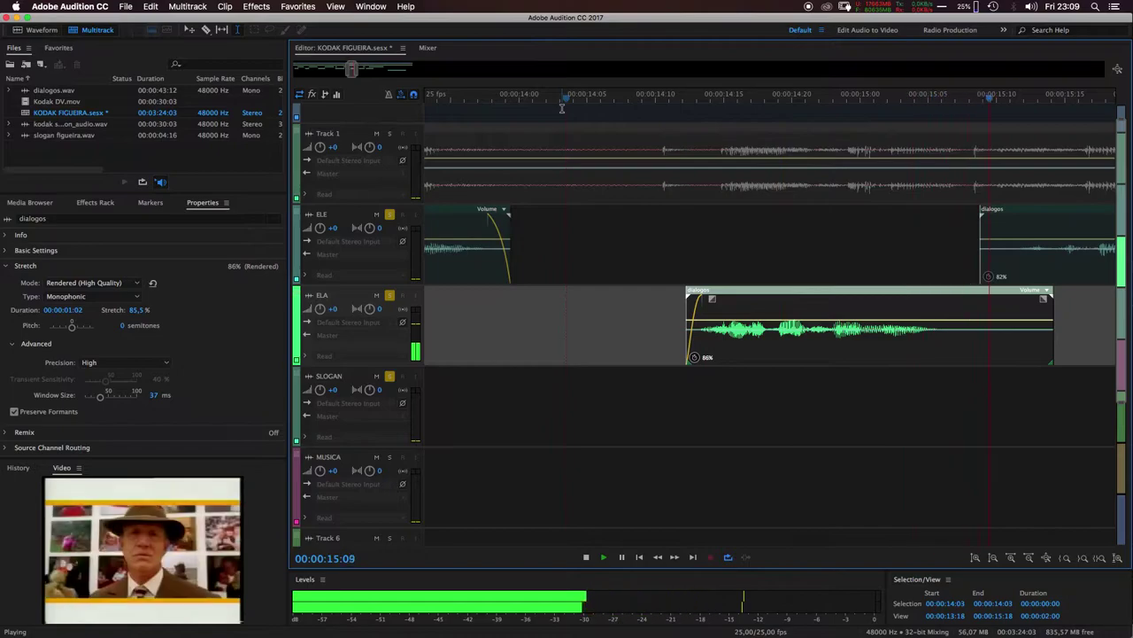
key(space)
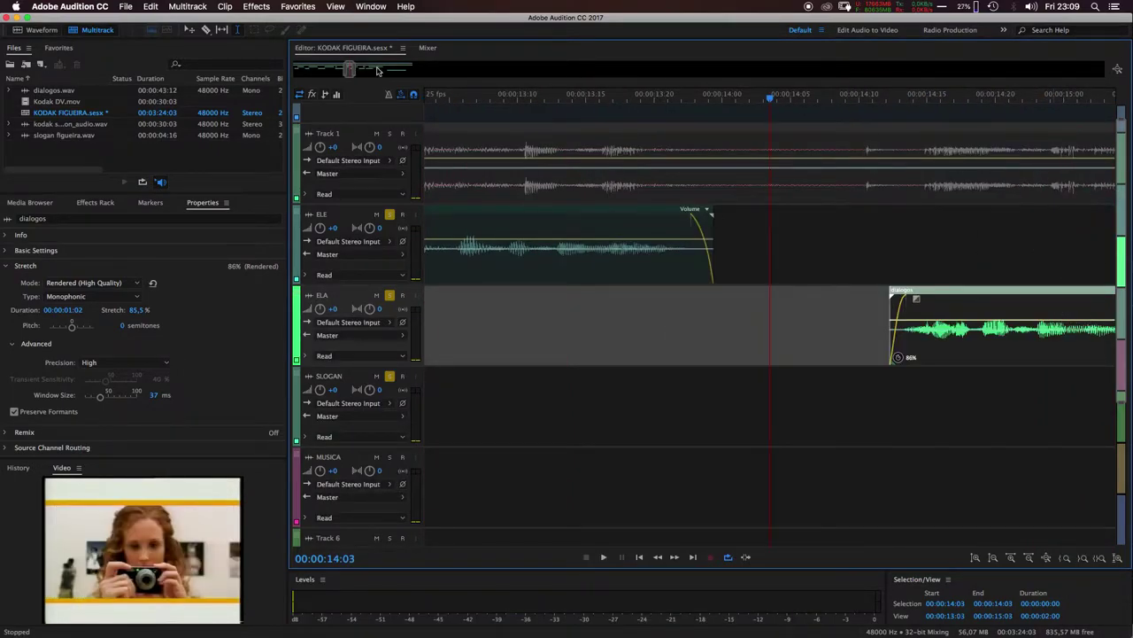
Fade out the ELA clip ending near 00:00:15:13 and fade in the overlapping ELE clip, playing the transition from 00:00:14:09
drag(347, 69, 354, 68)
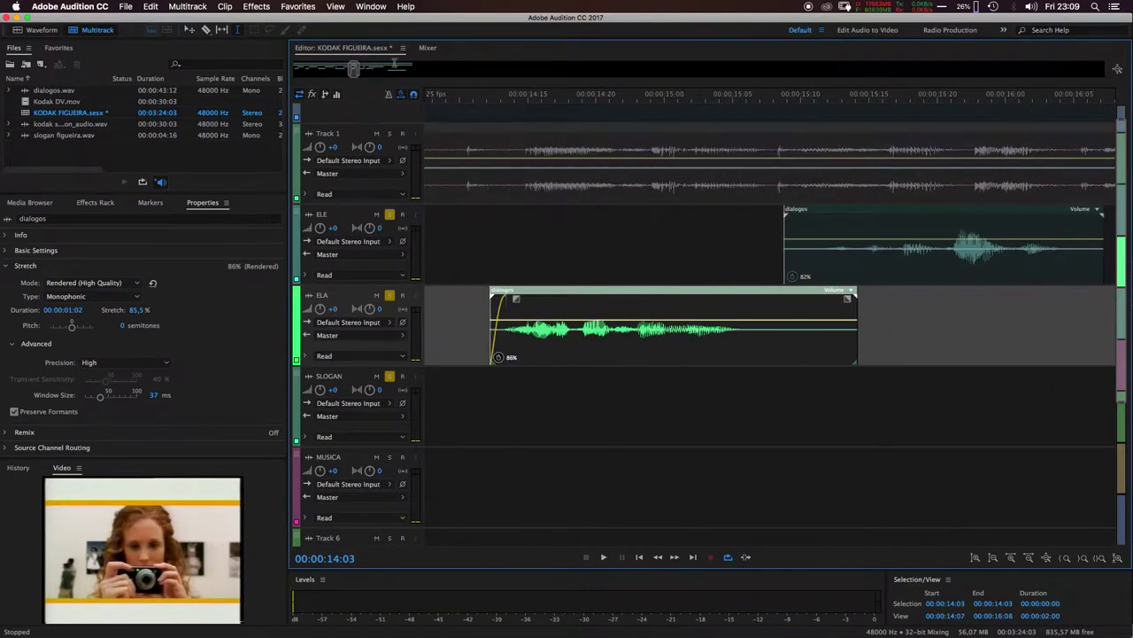
drag(846, 299, 738, 301)
click(835, 211)
drag(794, 218, 839, 217)
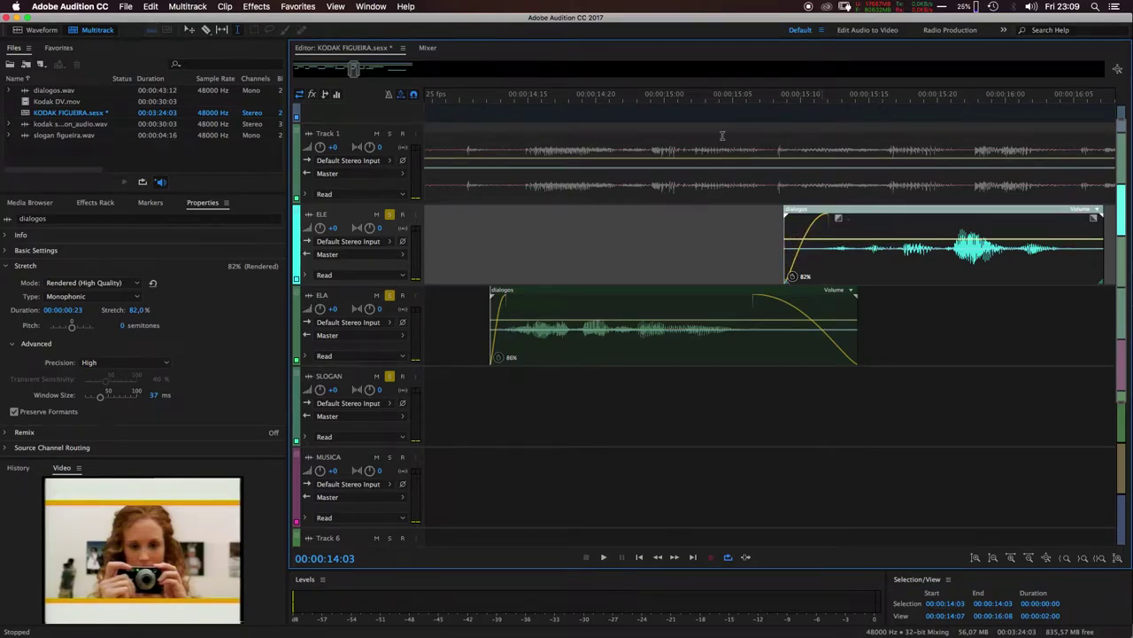
click(449, 99)
key(space)
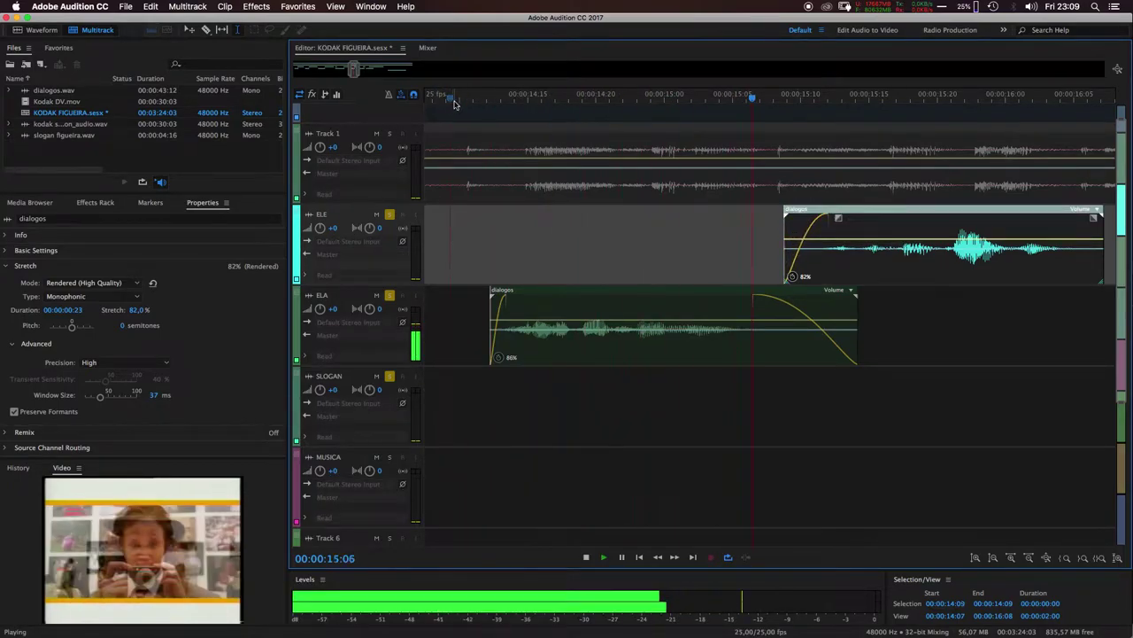
key(space)
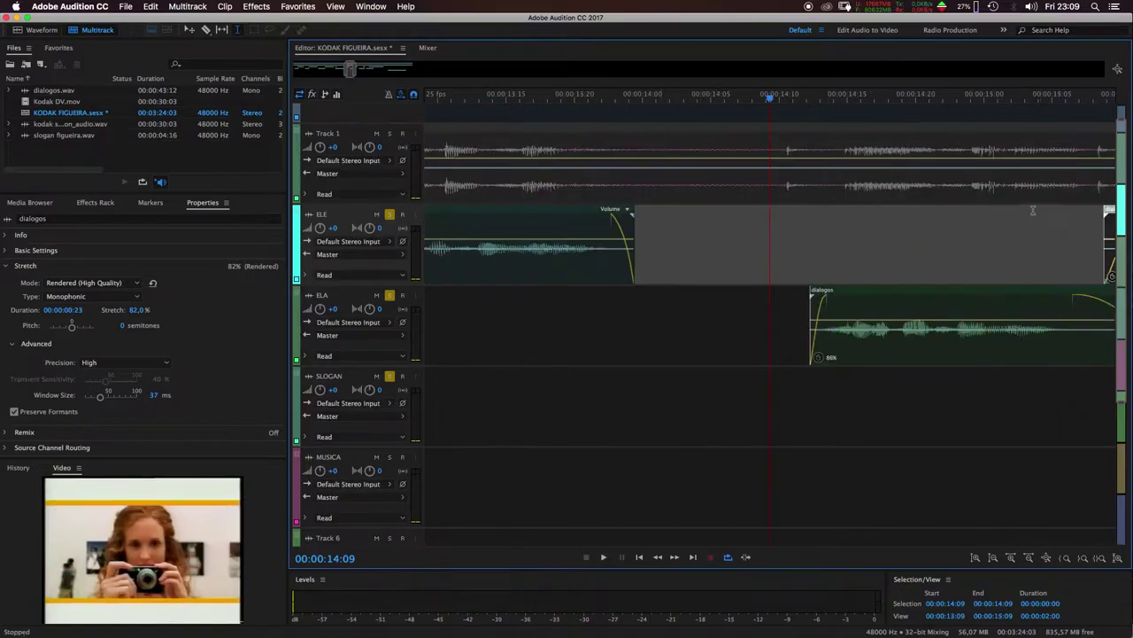
Add a fade-out to the ELE clip ending near 00:00:16:07 and play from 00:00:15:21
drag(349, 71, 358, 69)
drag(635, 217, 598, 217)
click(494, 99)
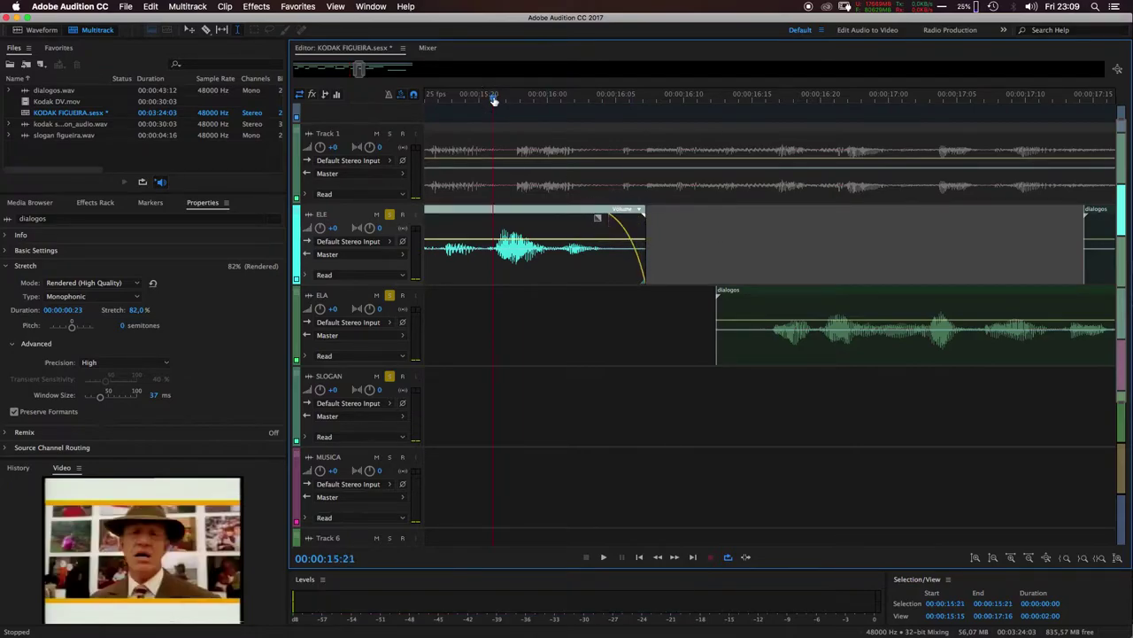
key(space)
key(space)
key(space)
key(space)
Add a fade-in to the ELA clip starting near 00:00:16:12 and play from 00:00:16:01
click(760, 300)
drag(726, 301, 781, 310)
click(572, 99)
key(space)
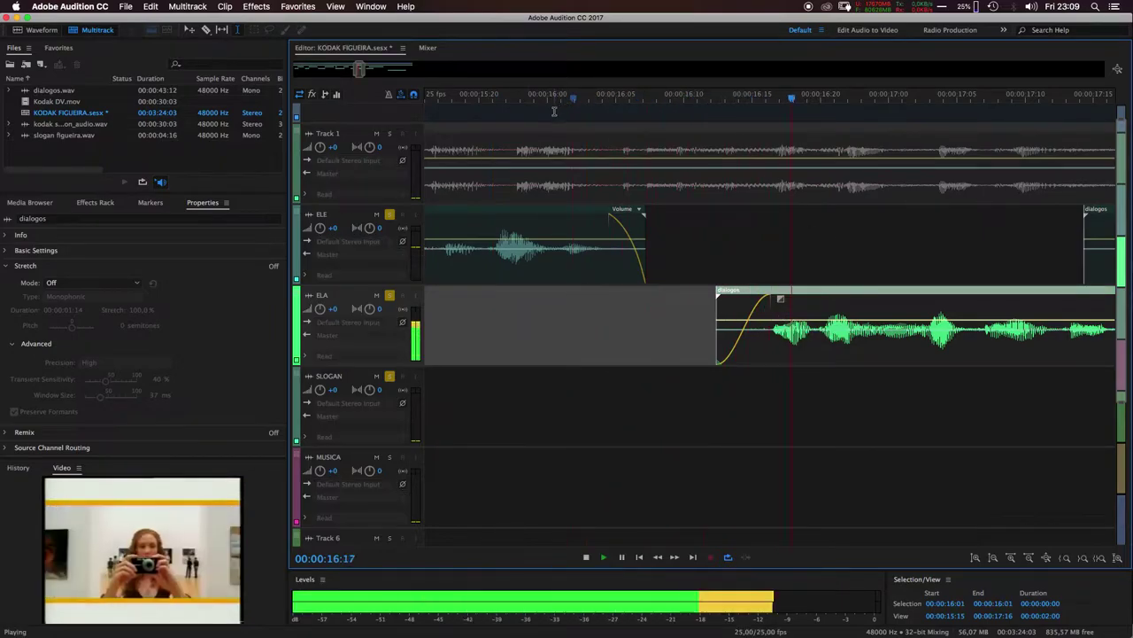
key(space)
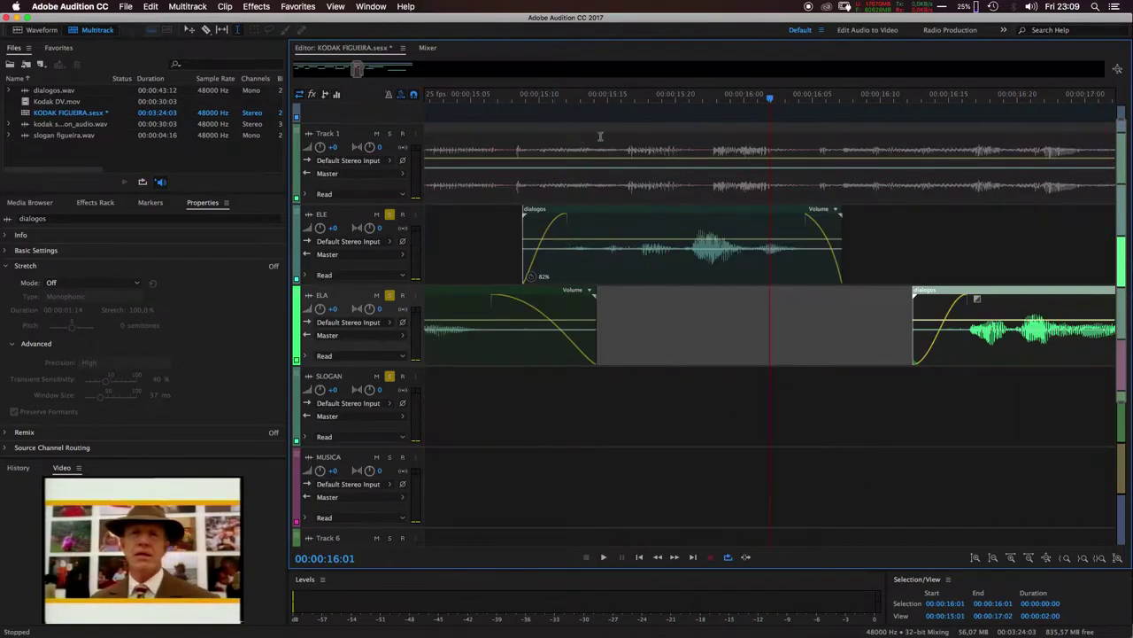
Play the ELA clip from 00:00:16:24, trim its end back to about 00:00:17:20 and add a fade-out
drag(358, 71, 363, 70)
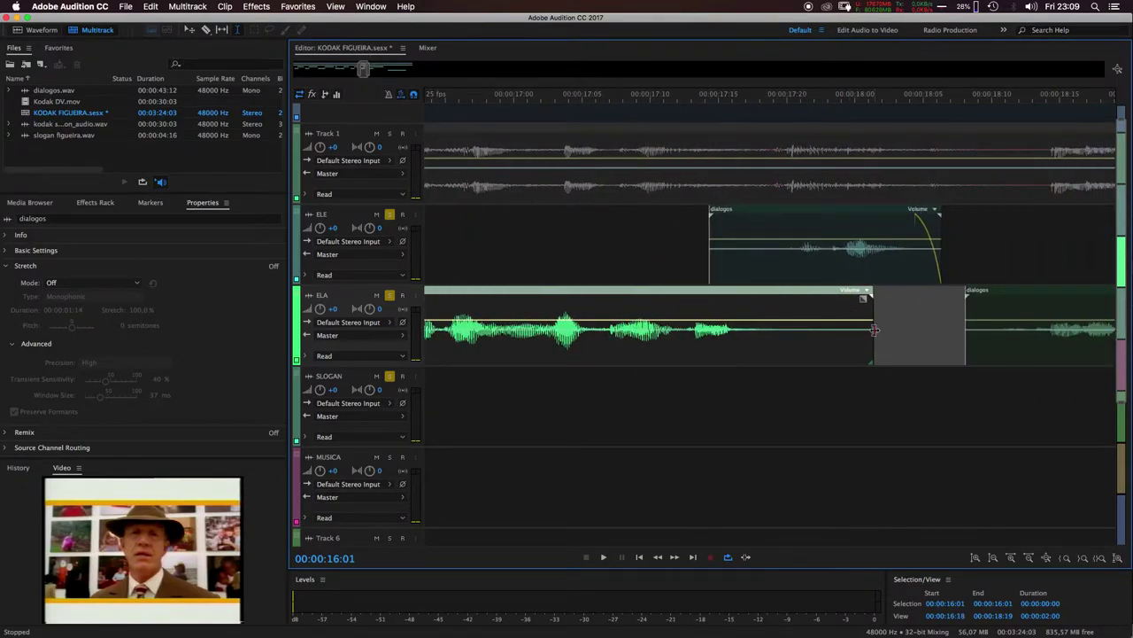
click(507, 99)
key(space)
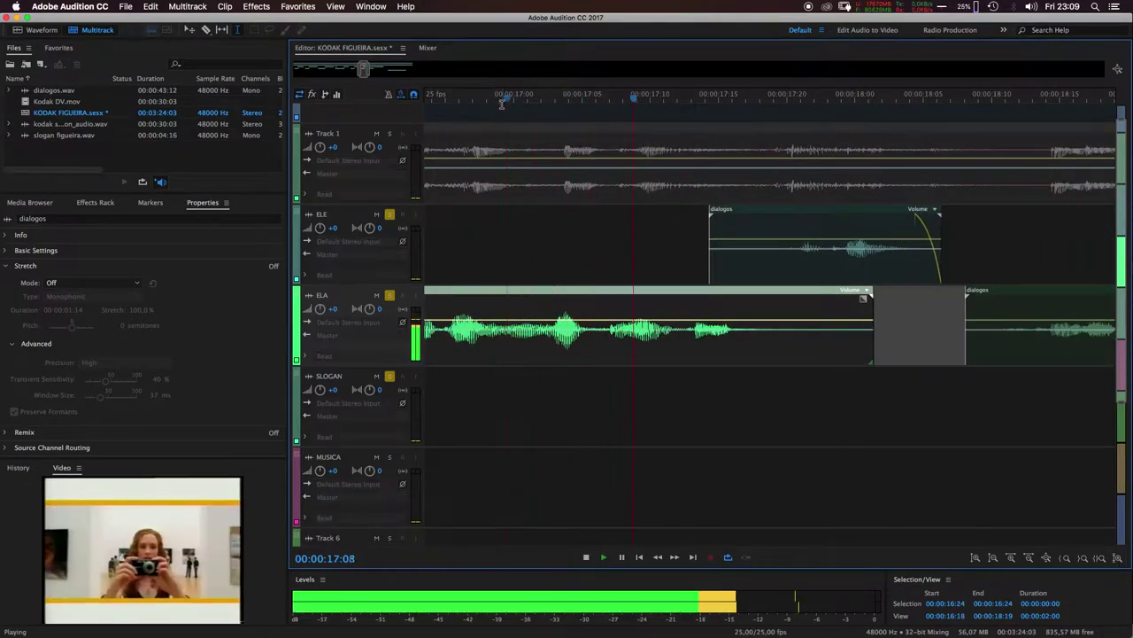
key(space)
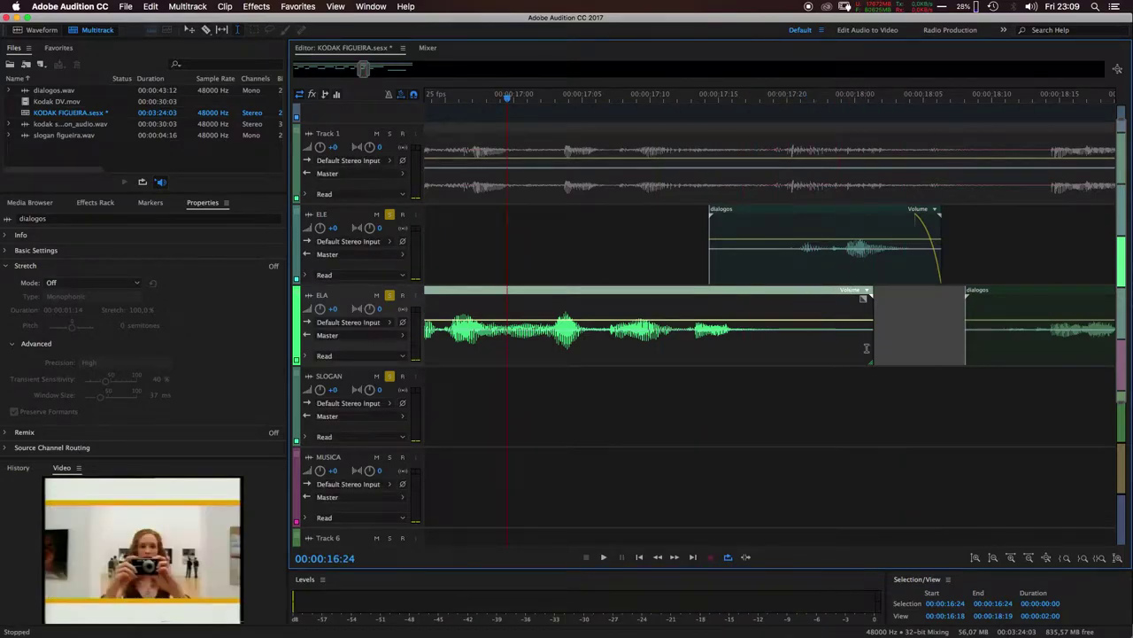
drag(872, 352, 789, 352)
drag(787, 301, 728, 299)
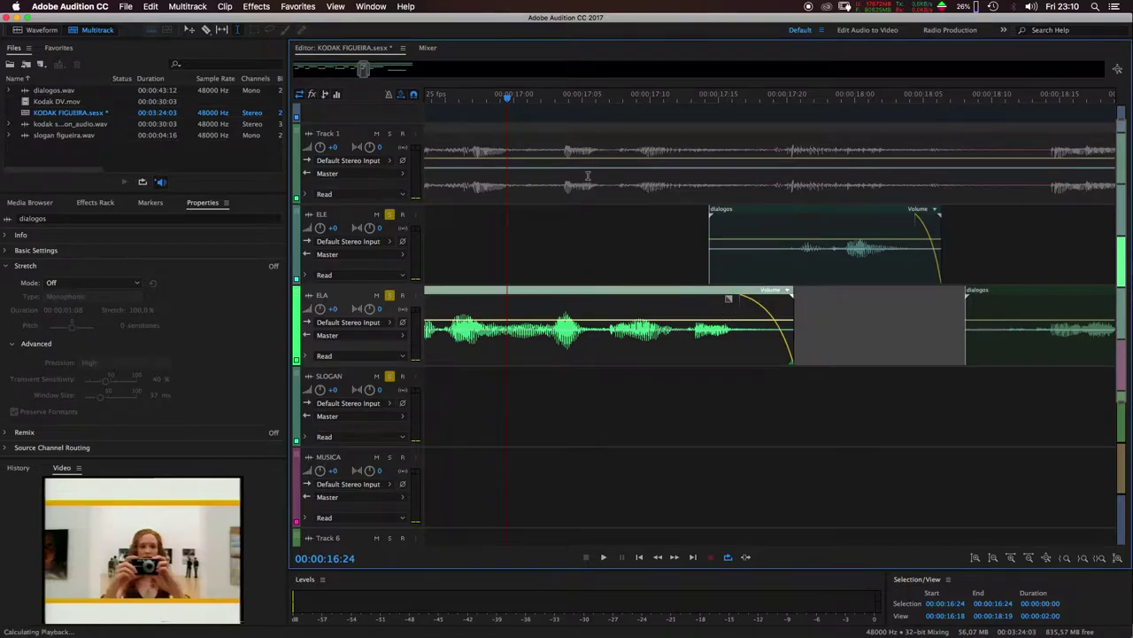
key(space)
key(space)
Trim the start of the ELE clip near 00:00:17:14 to about 00:00:17:16 and add a fade-in
click(782, 210)
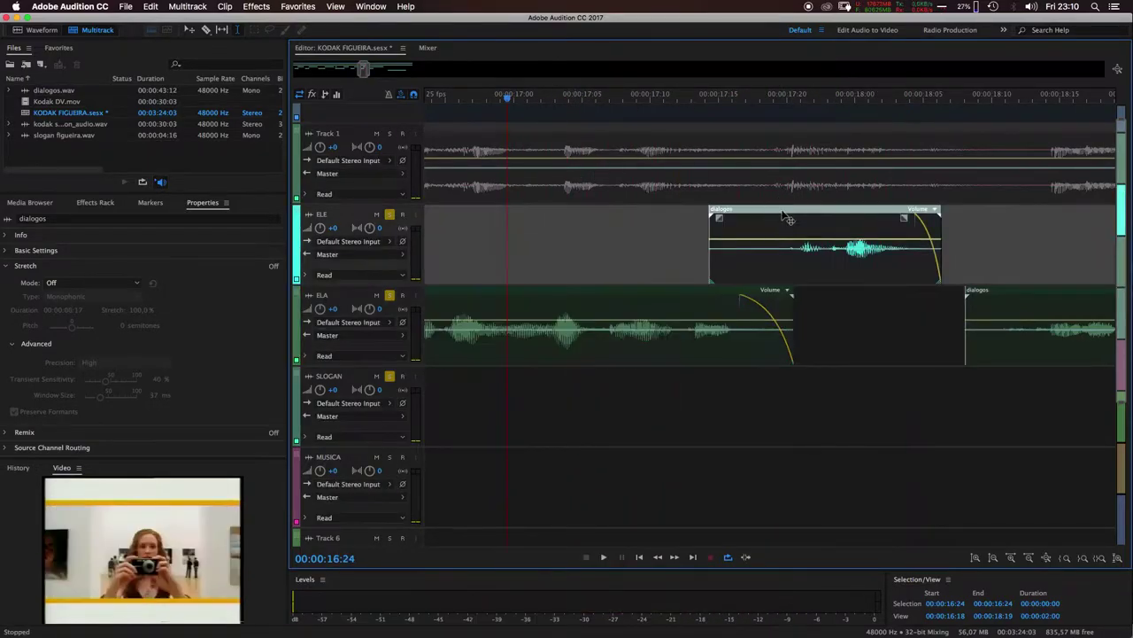
drag(709, 257, 740, 256)
drag(749, 217, 794, 218)
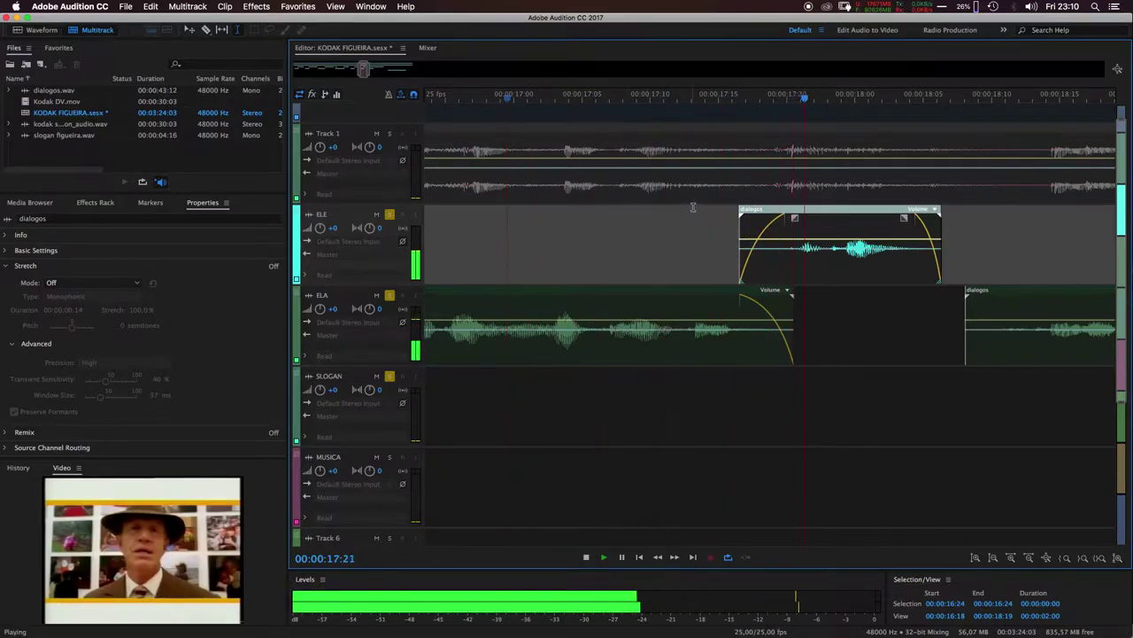
key(space)
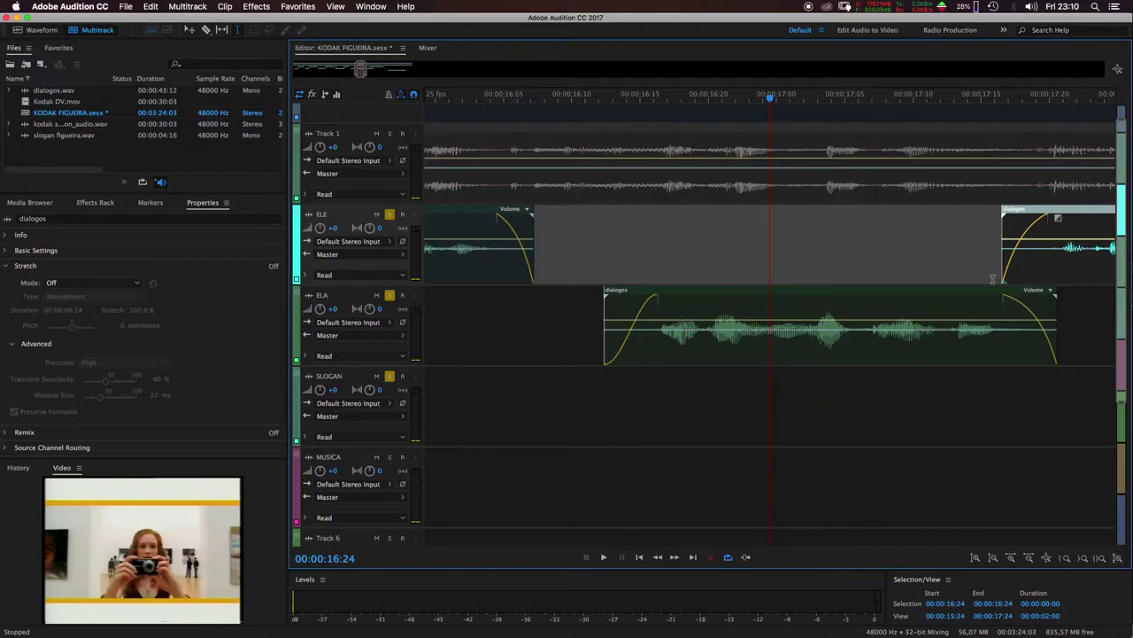
Extend the start of the ELA clip near 00:00:18:08 back to about 00:00:18:04 and add a long fade-in
drag(361, 69, 365, 69)
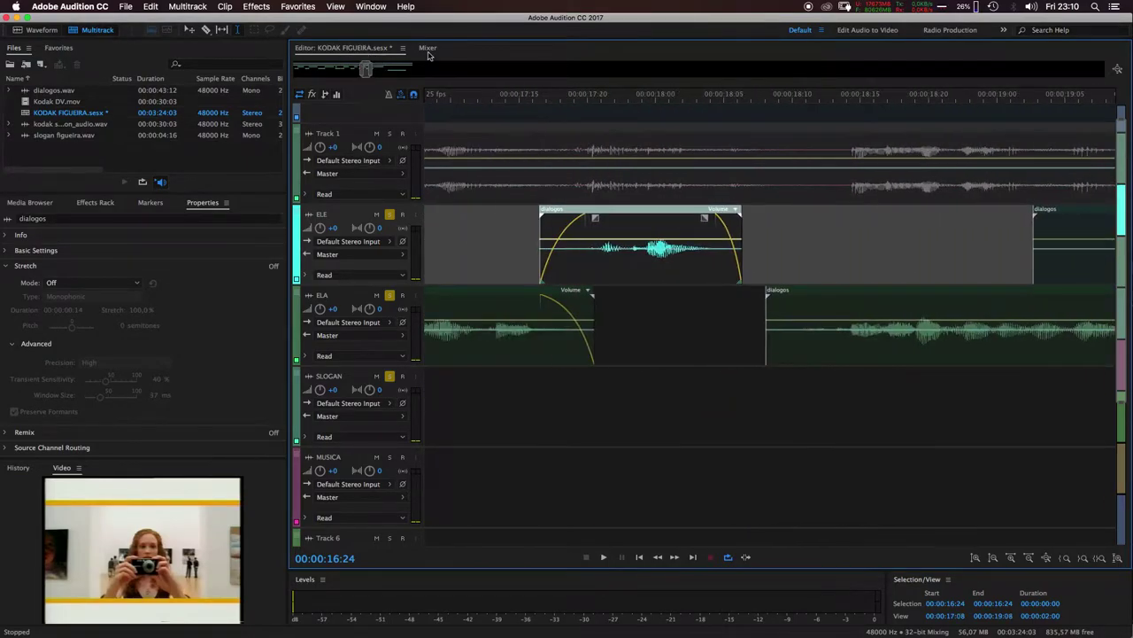
click(768, 337)
drag(768, 328, 852, 298)
click(725, 304)
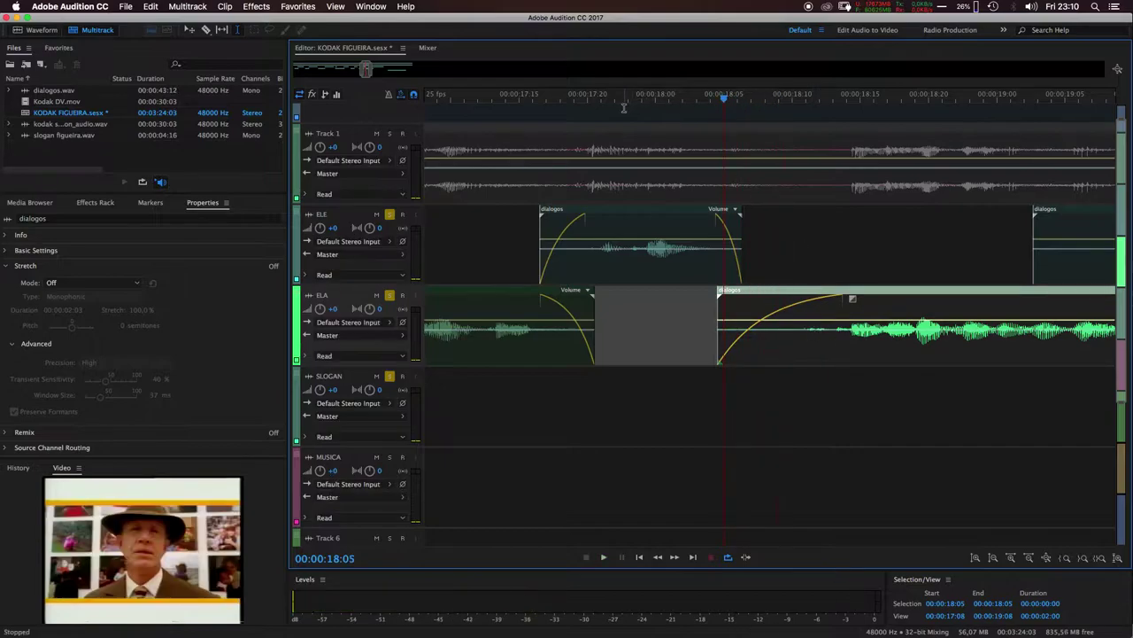
key(space)
Shorten that ELA clip's fade-in, bend its curve to rise more slowly at first, and play from 00:00:17:17
drag(852, 299, 810, 303)
drag(810, 302, 807, 337)
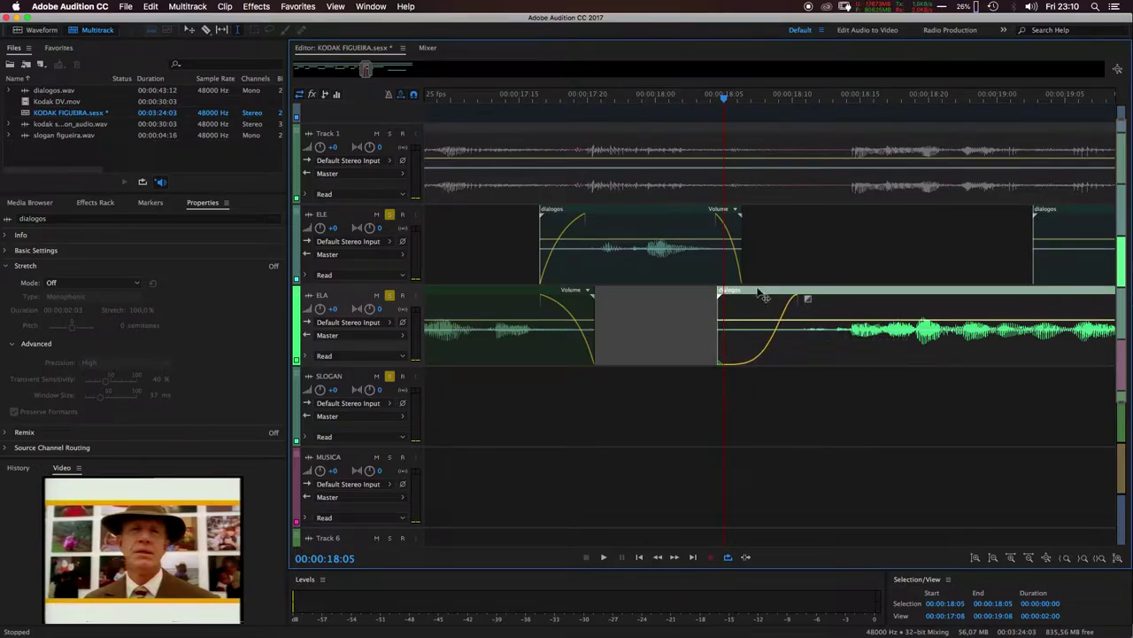
click(556, 100)
key(space)
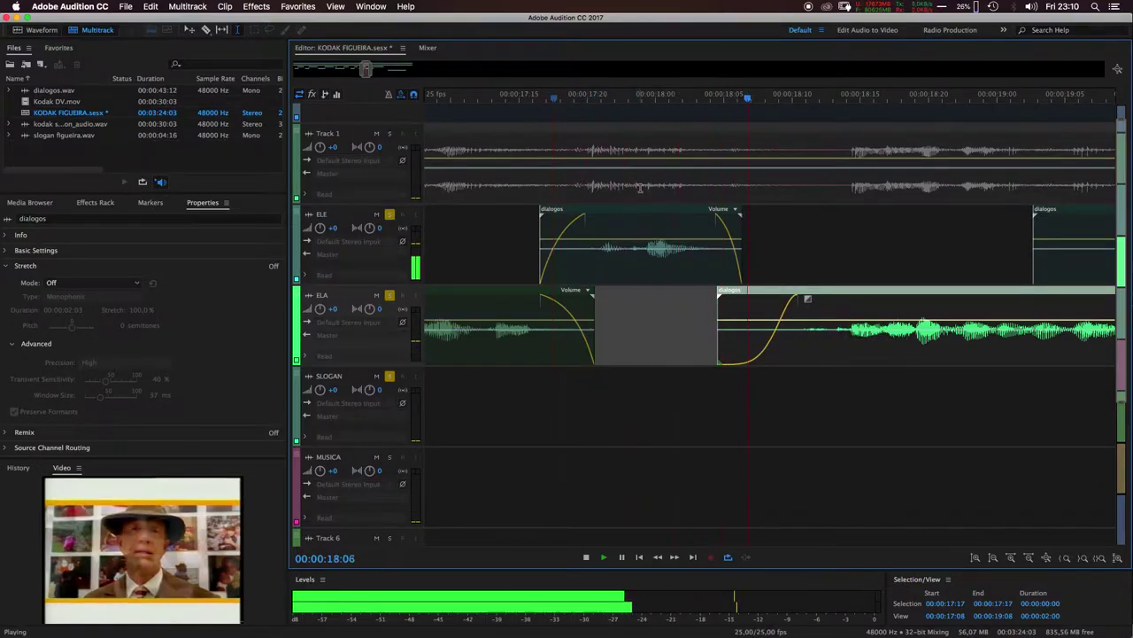
key(space)
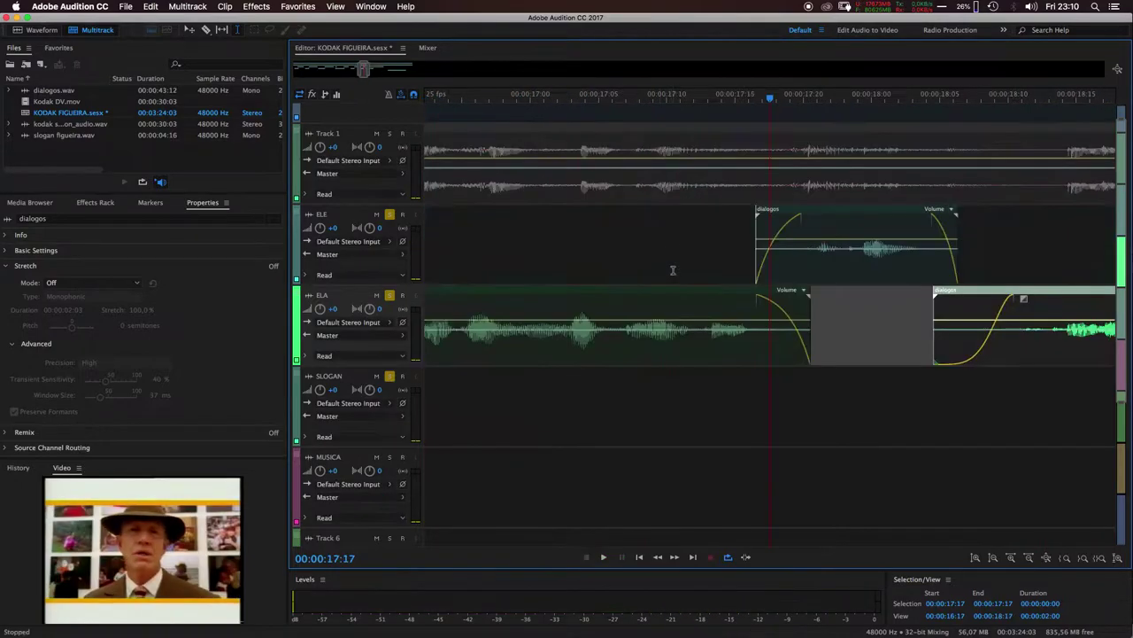
Trim the end of the same ELA clip back to about 00:00:19:13 and add a short fade-out
drag(363, 69, 390, 65)
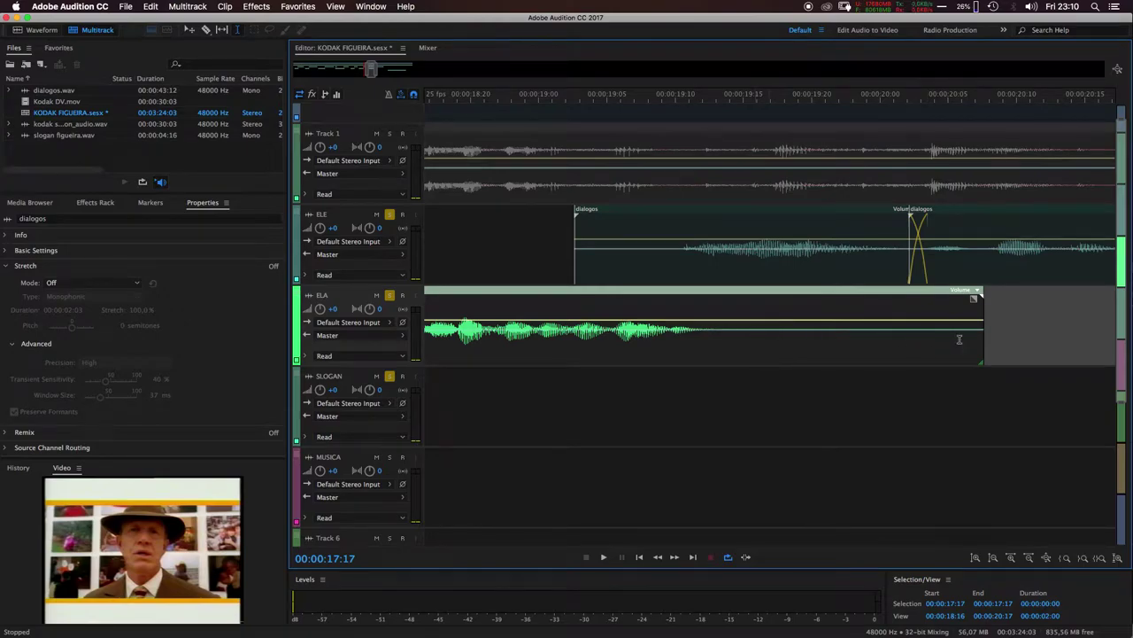
click(983, 354)
drag(982, 352, 734, 344)
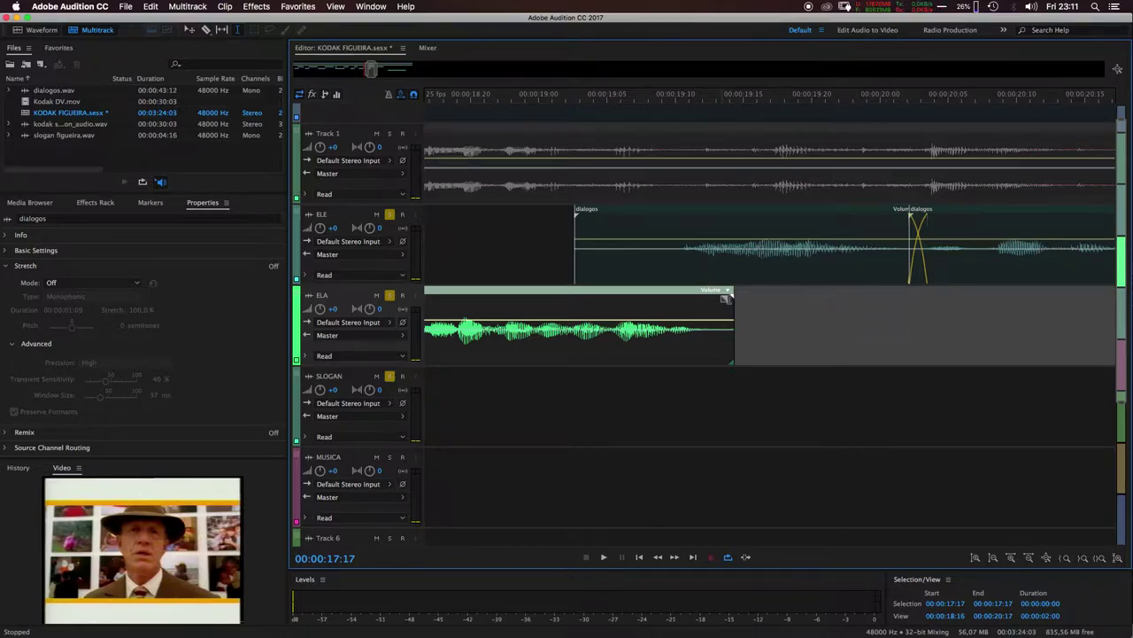
drag(724, 295, 703, 298)
Add a fade-in to the ELE clip starting near 00:00:19:02 and play the dialogue from 00:00:18:20
click(479, 99)
click(633, 215)
mouse_move(577, 214)
mouse_down()
mouse_move(697, 217)
mouse_move(683, 240)
mouse_up()
key(space)
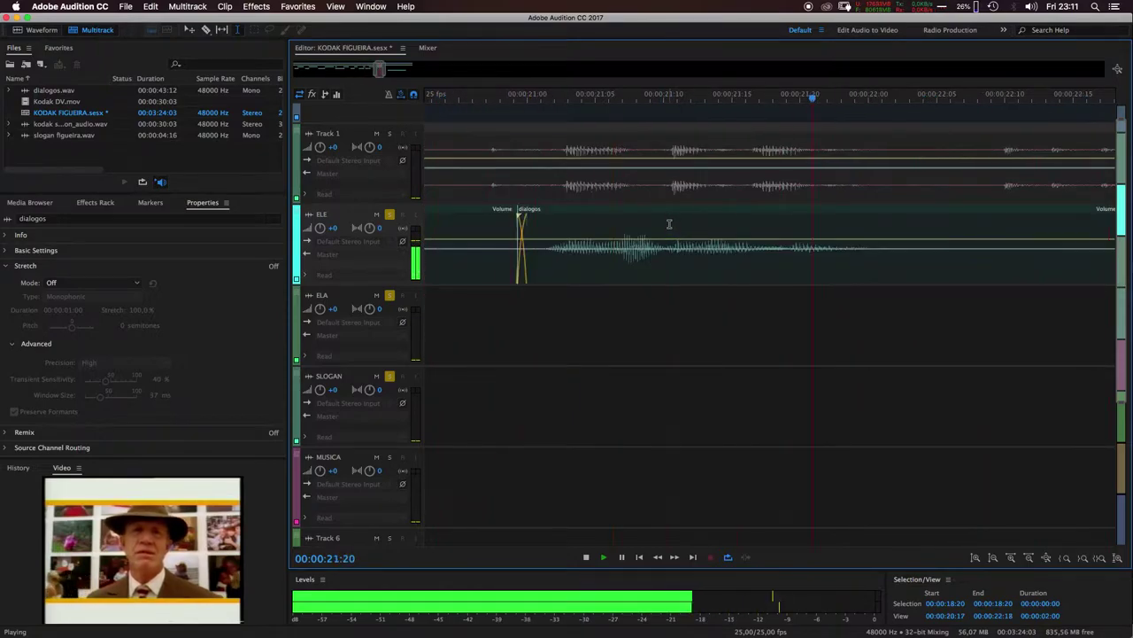
click(557, 94)
scroll(381, 74, down, 3)
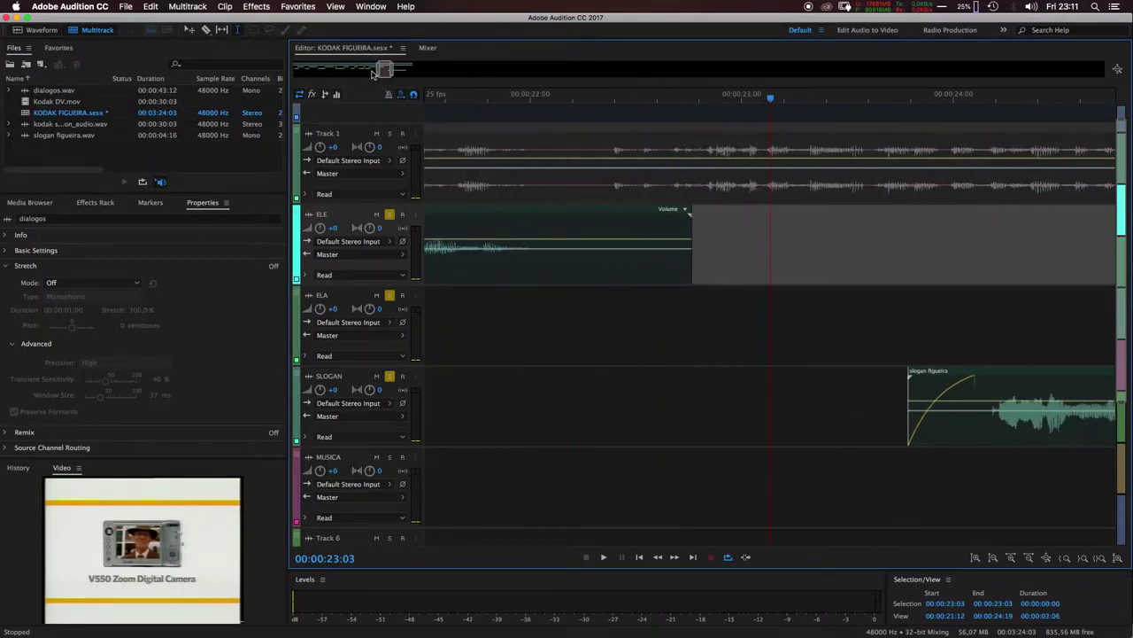
Trim the end of the ELE clip back to about 00:00:22:12 and play it from 00:00:21:13
drag(702, 266, 649, 265)
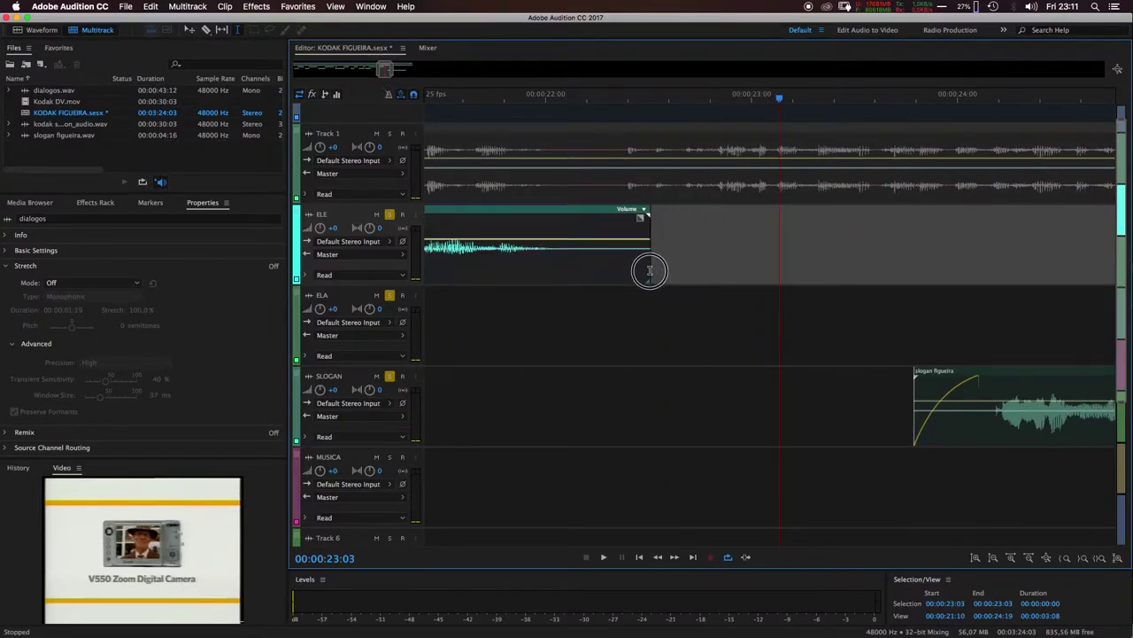
click(451, 99)
key(space)
key(space)
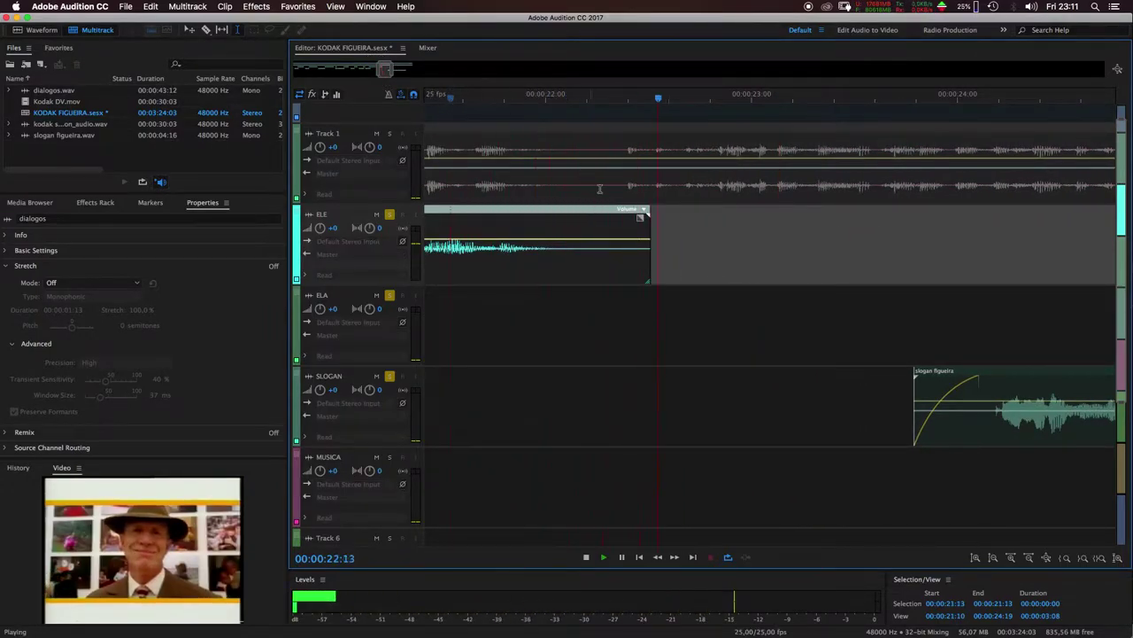
Add a fade-out of about 11 frames to the end of the ELE clip and replay from 00:00:21:13
drag(643, 213, 548, 217)
key(space)
key(space)
key(space)
key(space)
key(space)
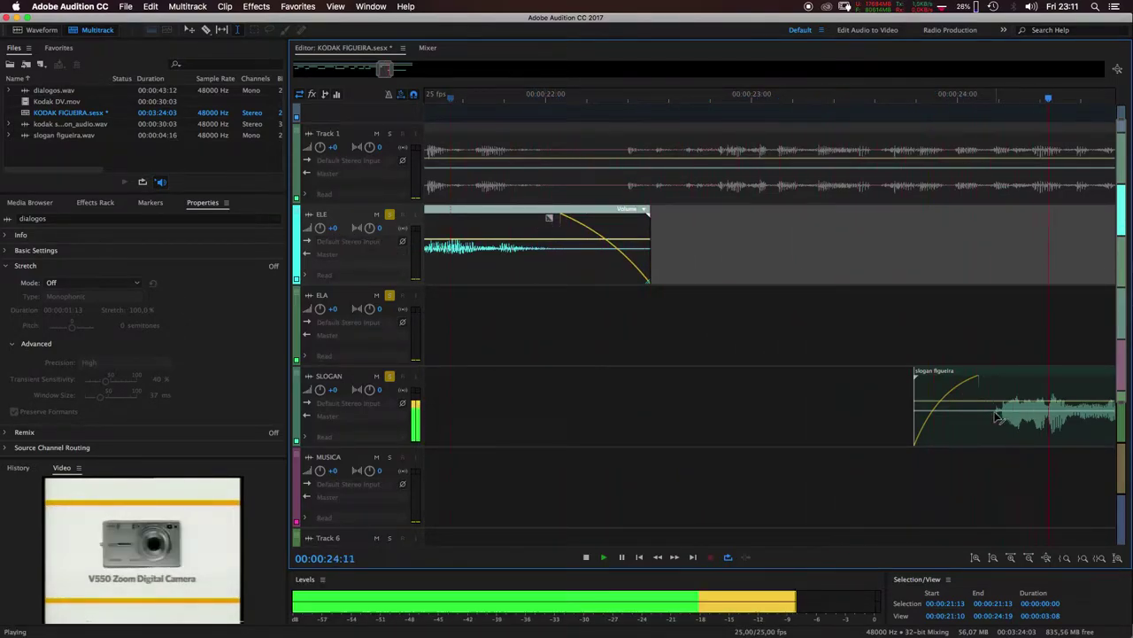
key(space)
Trim the start of the slogan clip to about 00:00:24:02, adjust it to a short fade-in and play the result
drag(915, 434, 972, 433)
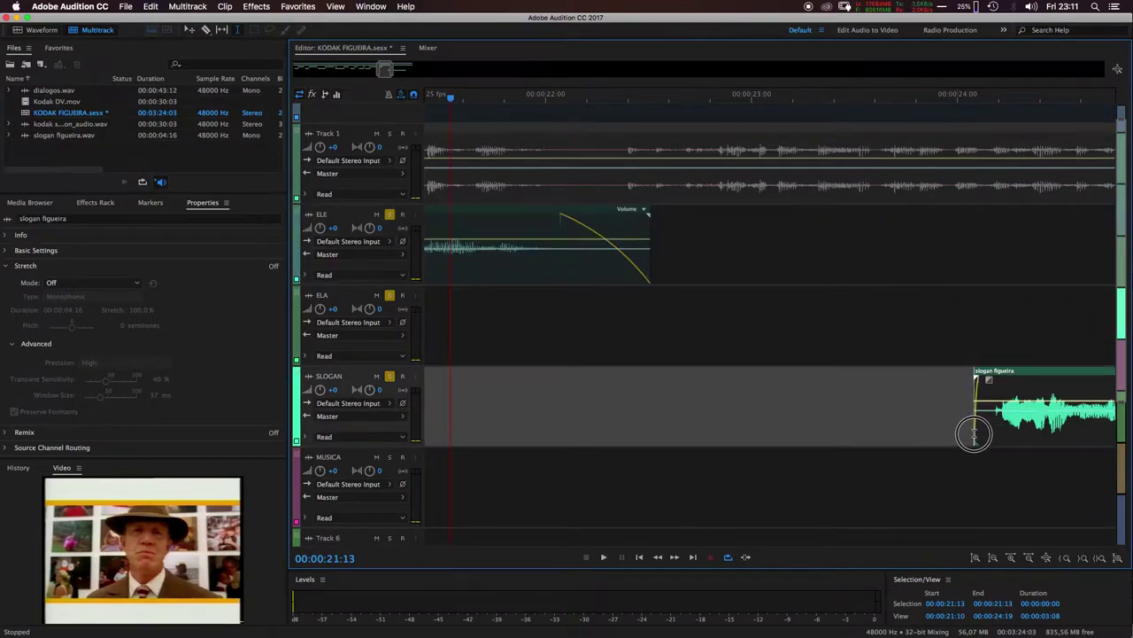
drag(991, 380, 1007, 379)
key(space)
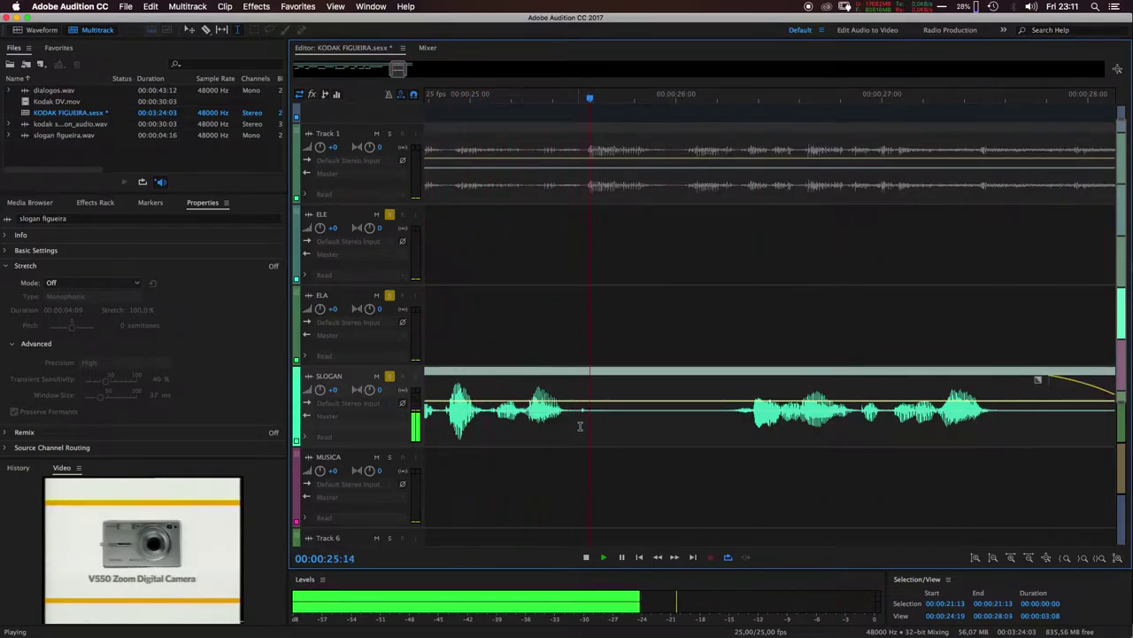
key(space)
Play the opening of the slogan clip from 00:00:23:20 to check its new start and fade-in
drag(378, 70, 406, 68)
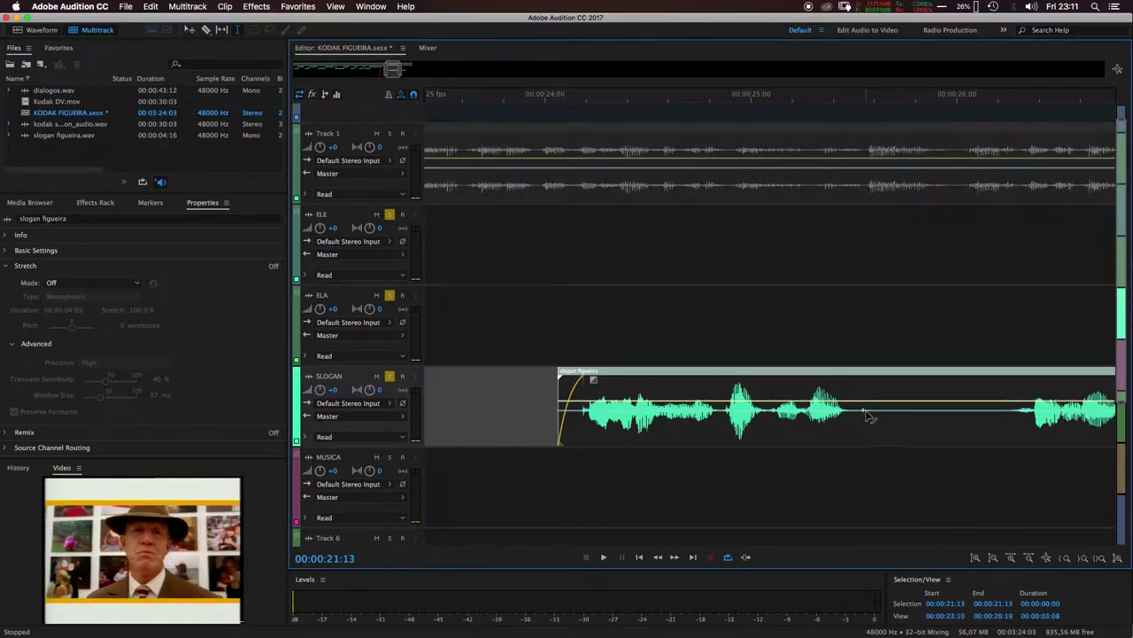
key(space)
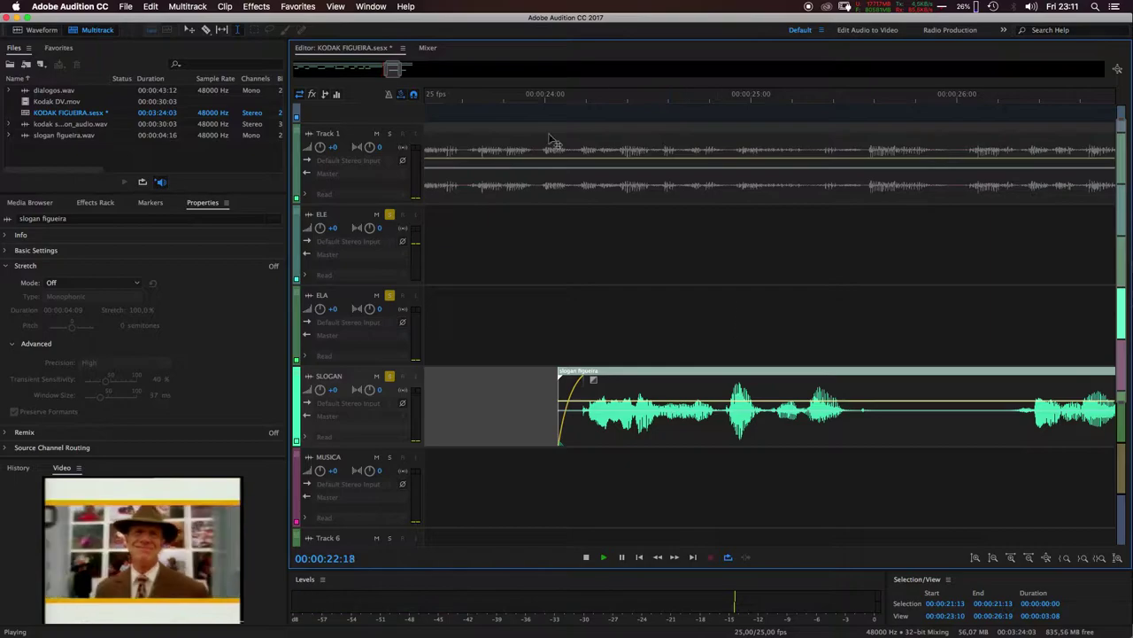
click(505, 100)
key(space)
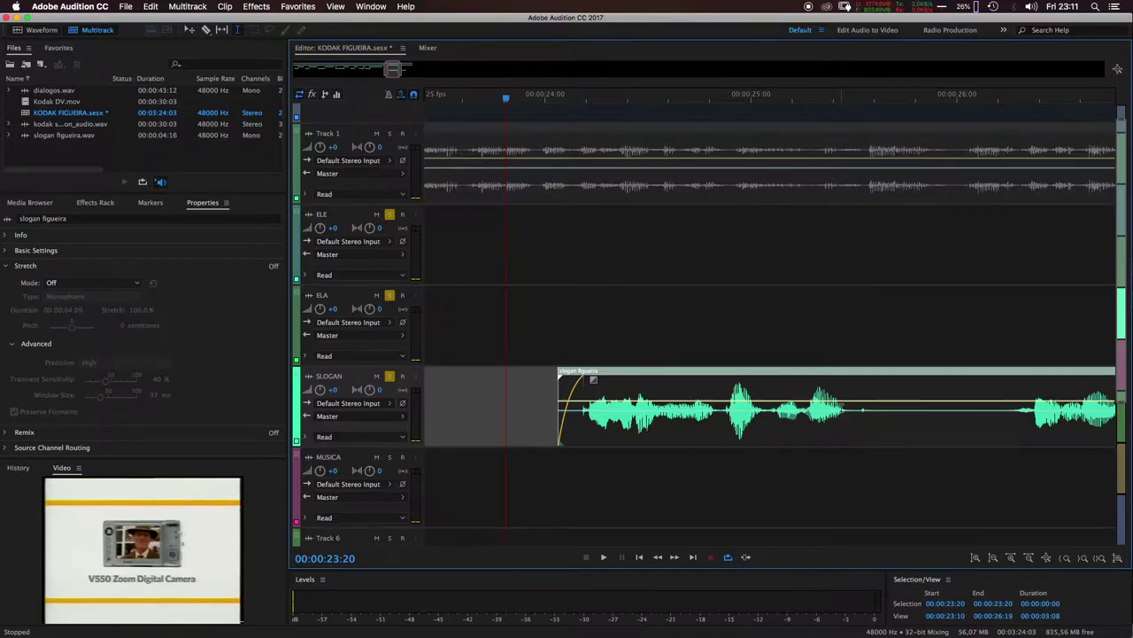
key(space)
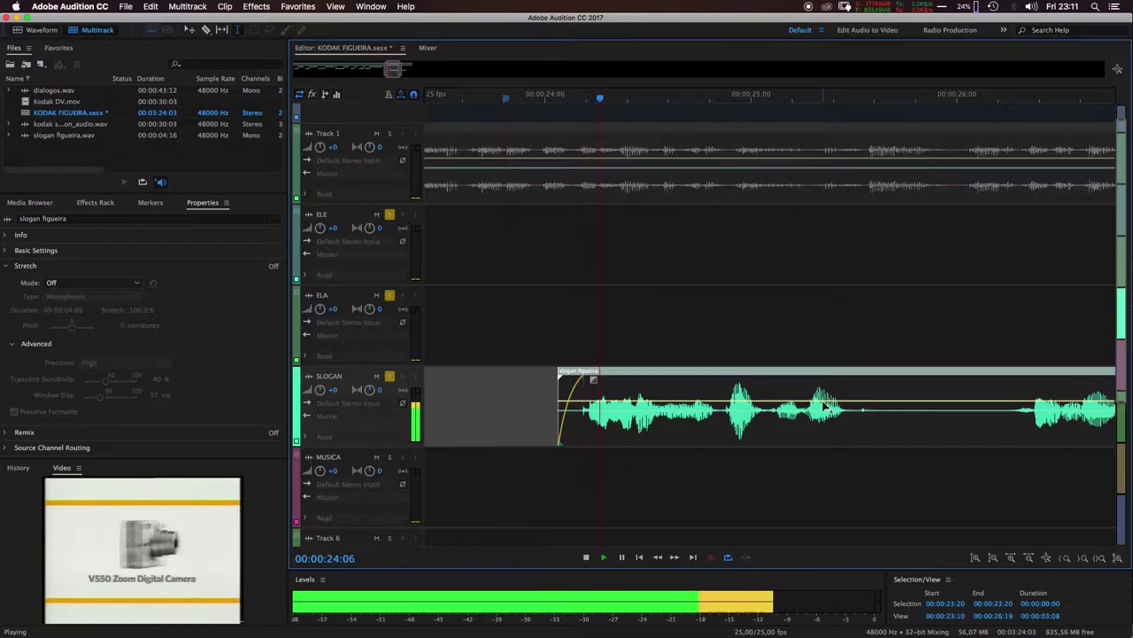
key(space)
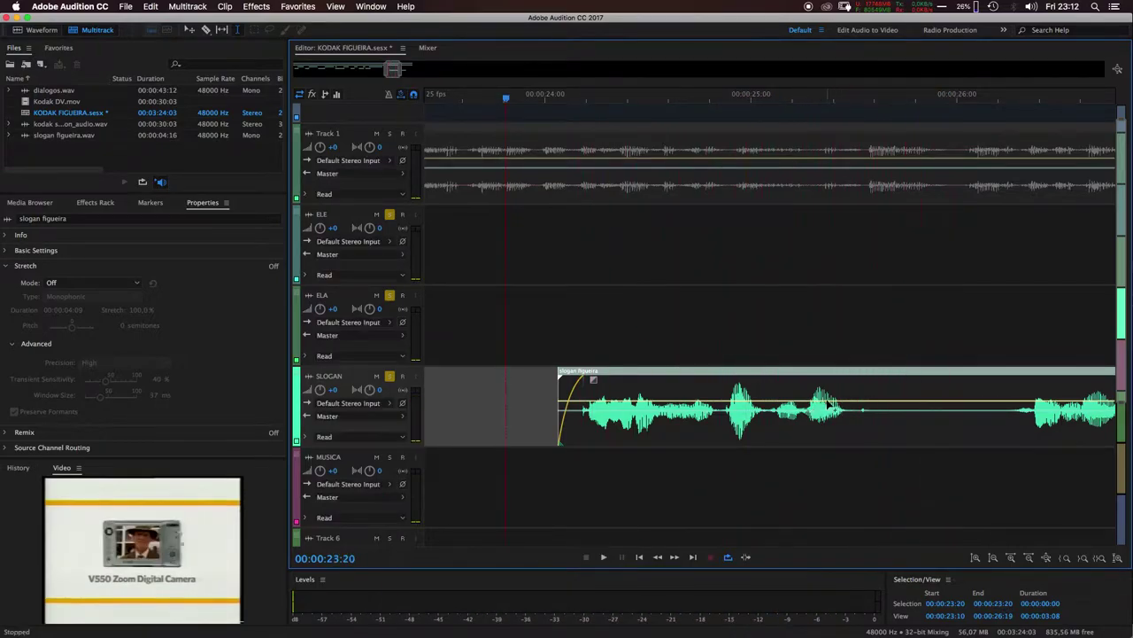
Add volume keyframes in the slogan's pause, raise the one at about 00:00:25:13 slightly, and play the clip
click(889, 405)
click(866, 400)
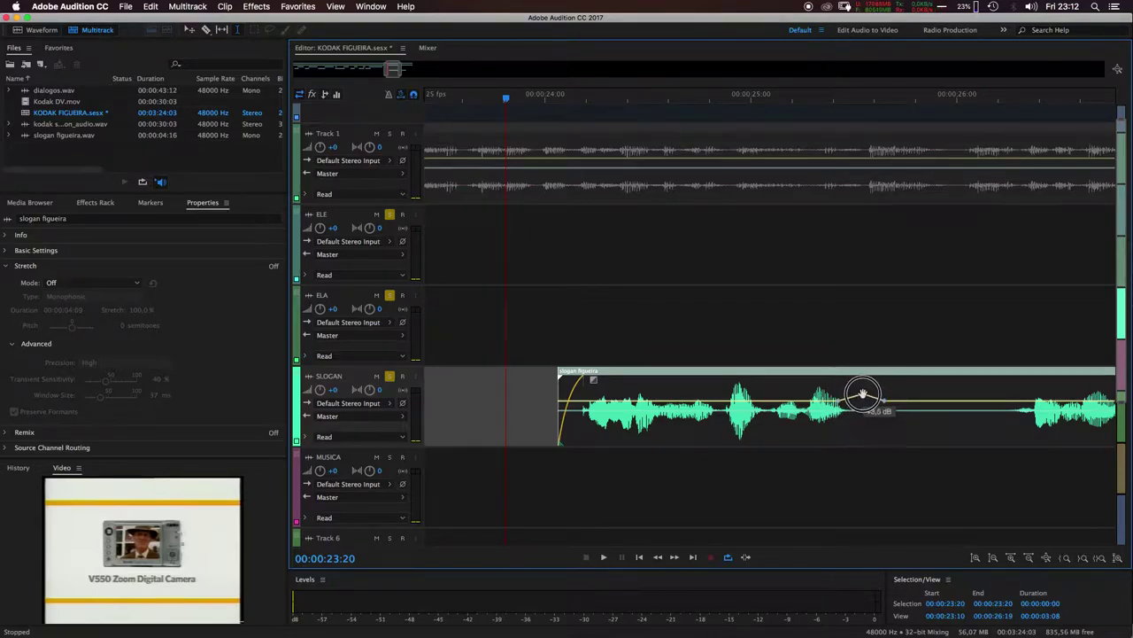
key(space)
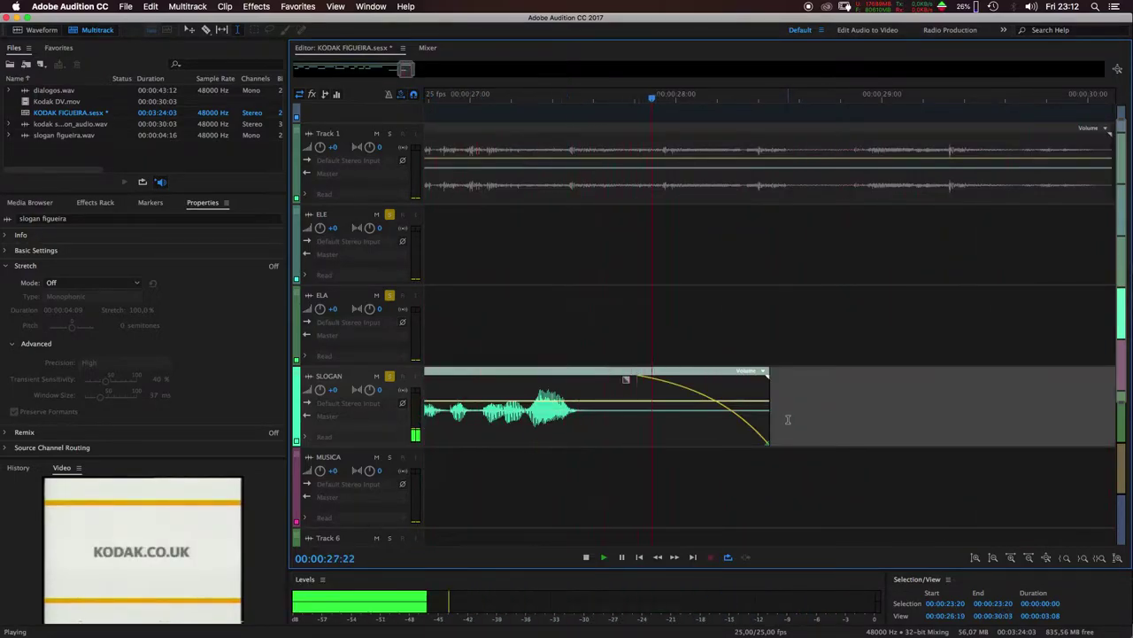
key(space)
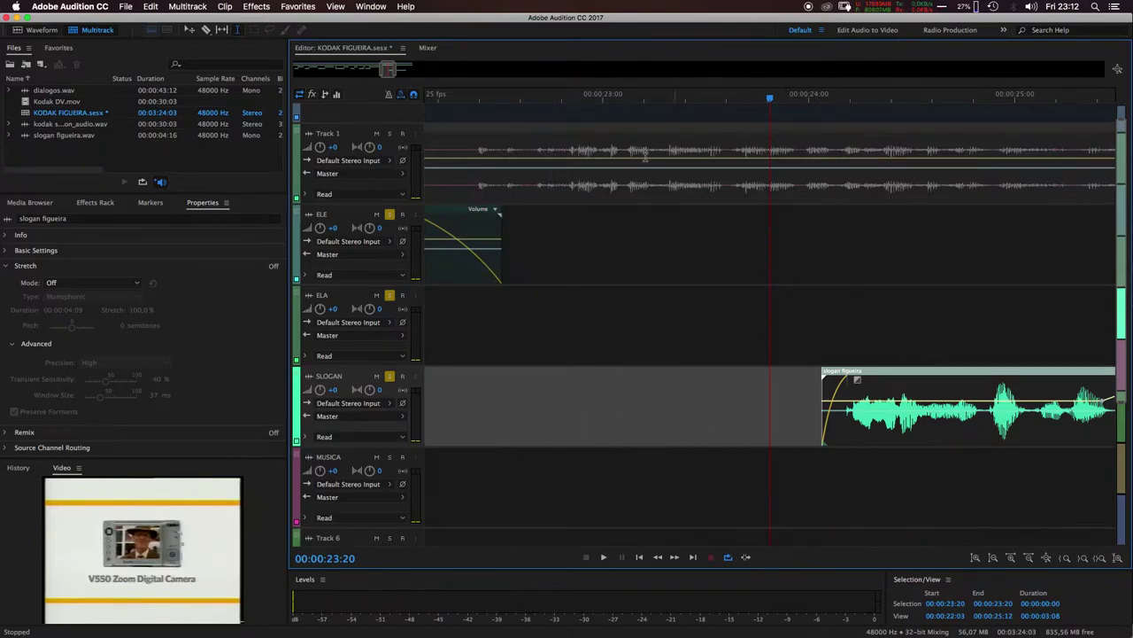
Reshape the slogan's fade-out into an S-curve starting at about 00:00:27:13 and trim the clip's end to about 00:00:27:20
drag(397, 74, 401, 71)
drag(892, 381, 840, 378)
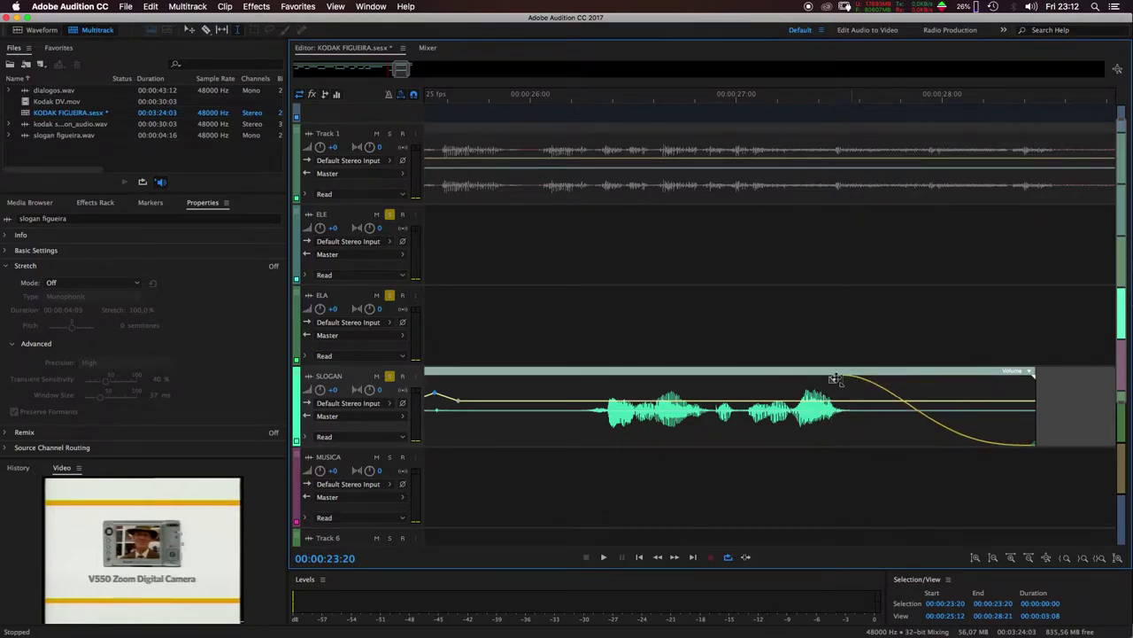
click(616, 97)
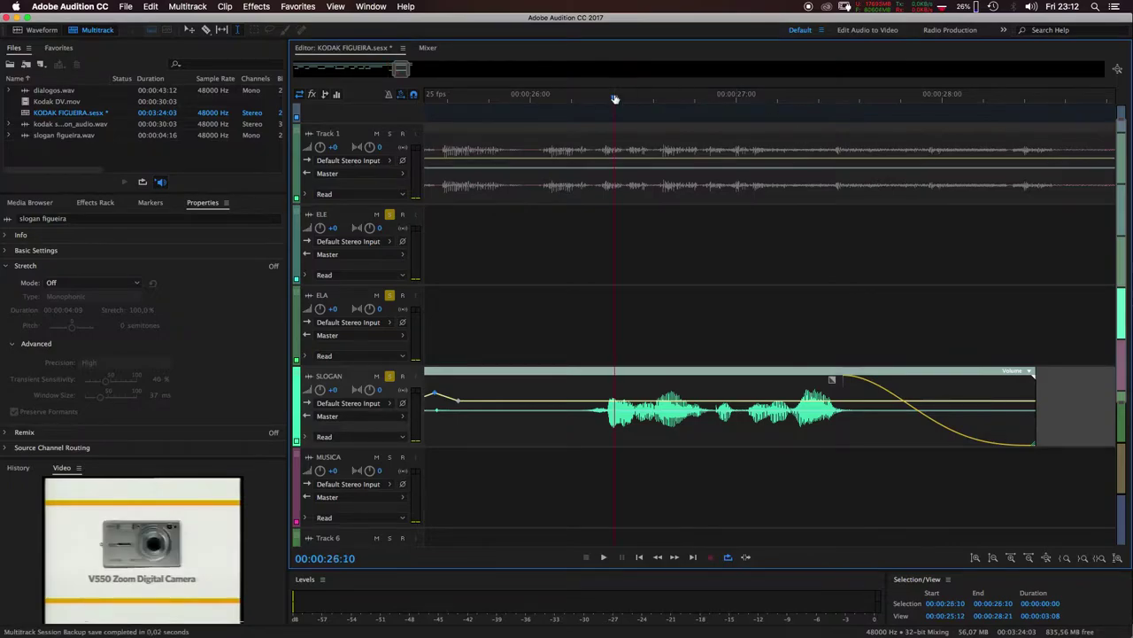
key(space)
key(space)
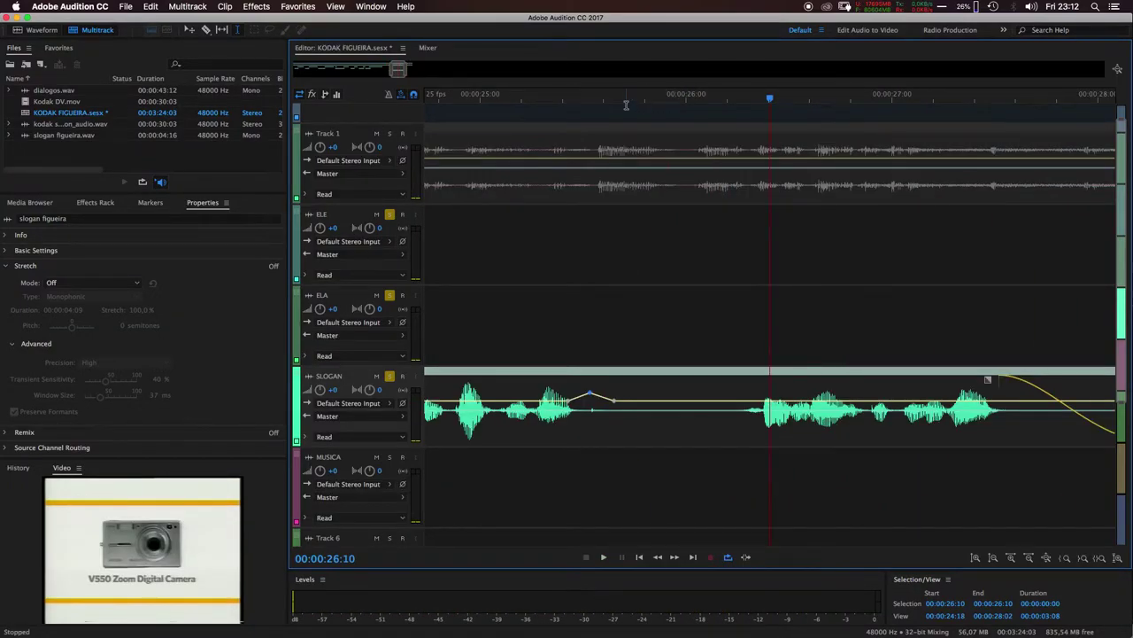
key(minus)
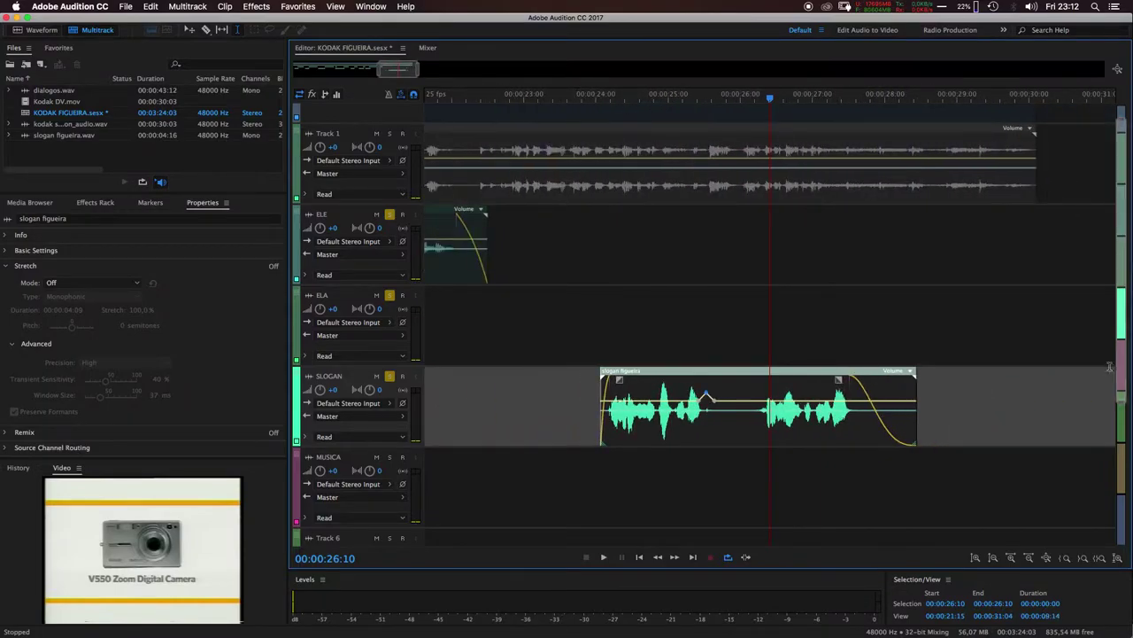
drag(914, 437, 870, 437)
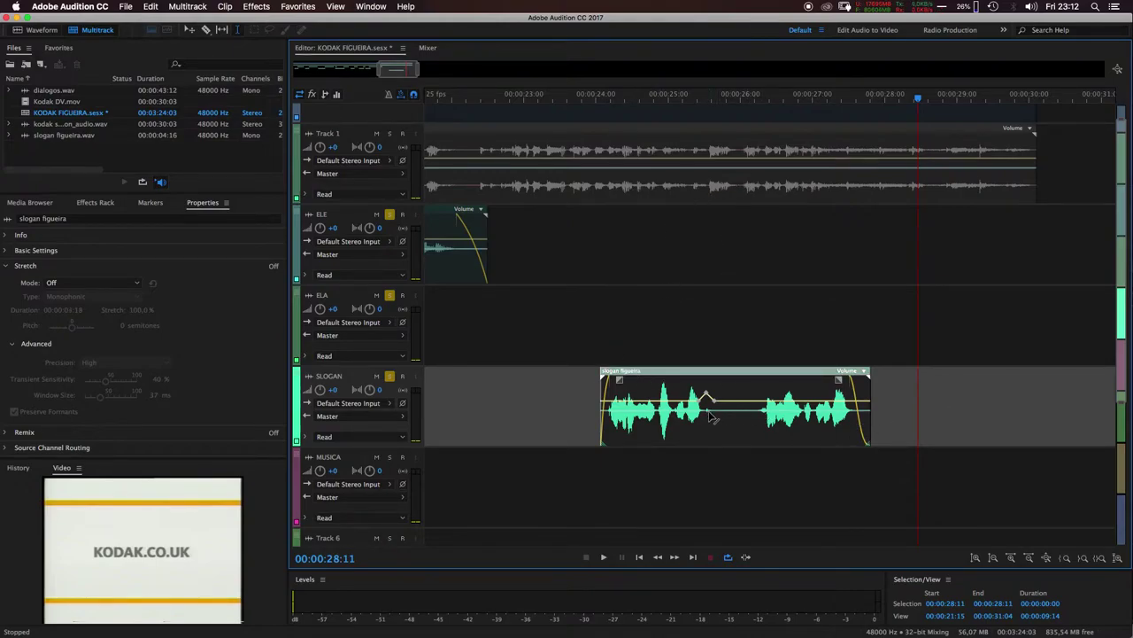
Add a volume keyframe near 00:00:26:07, lower the envelope across the slogan's pause, and play from 00:00:23:16
click(760, 400)
drag(729, 409, 756, 414)
drag(634, 102, 571, 102)
key(space)
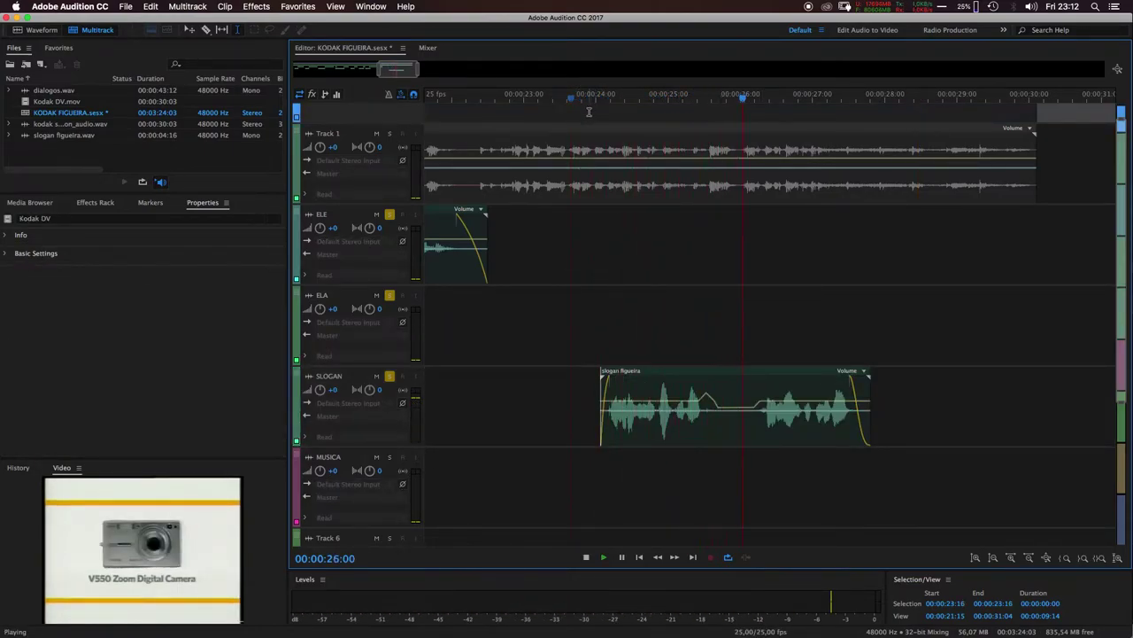
key(space)
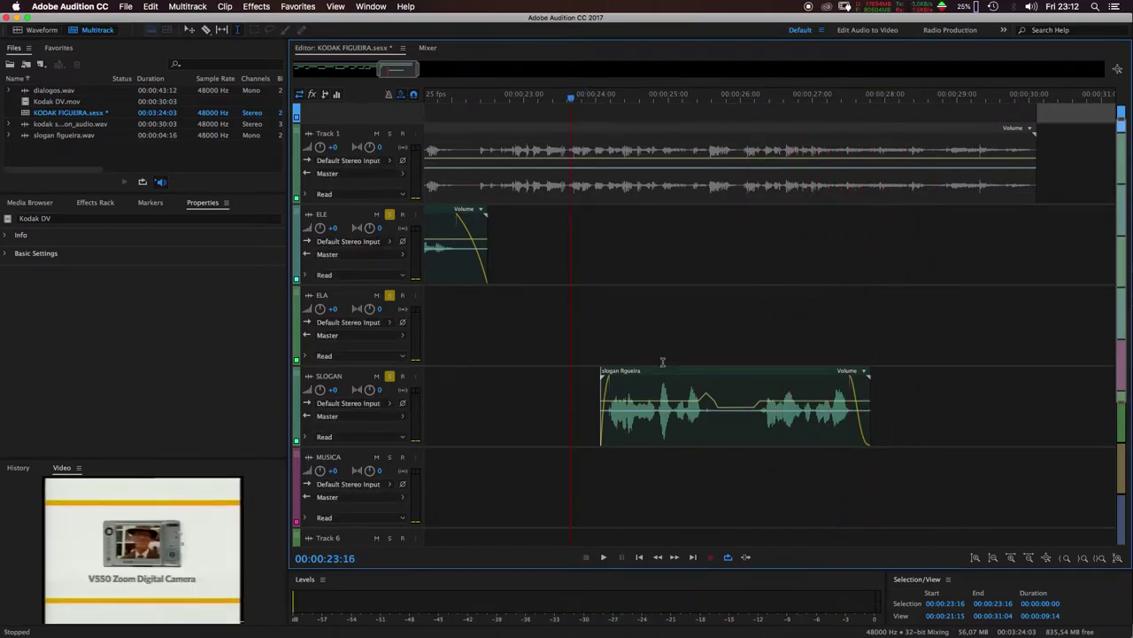
Save the session and replay the slogan's pause from 00:00:23:16 and 00:00:25:19
key(super+s)
key(space)
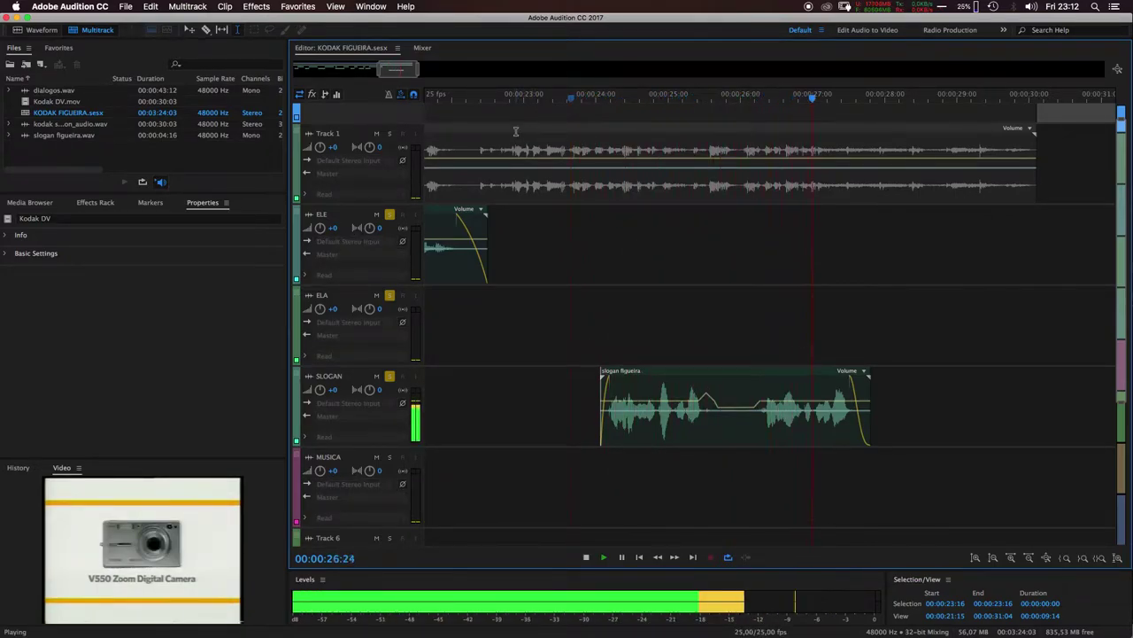
key(space)
click(716, 100)
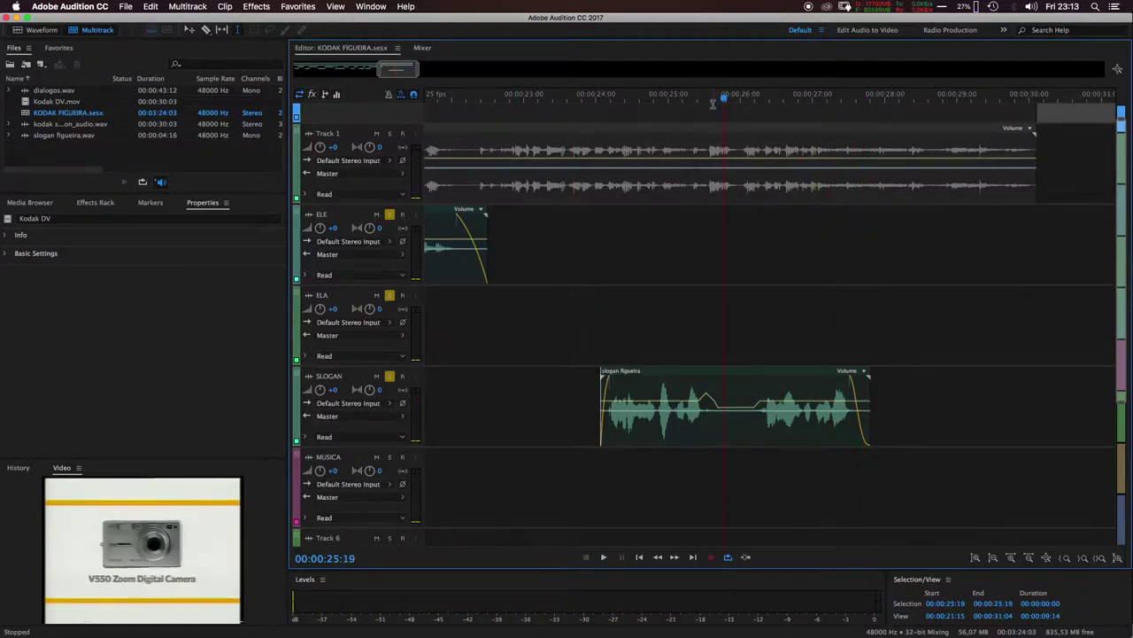
key(space)
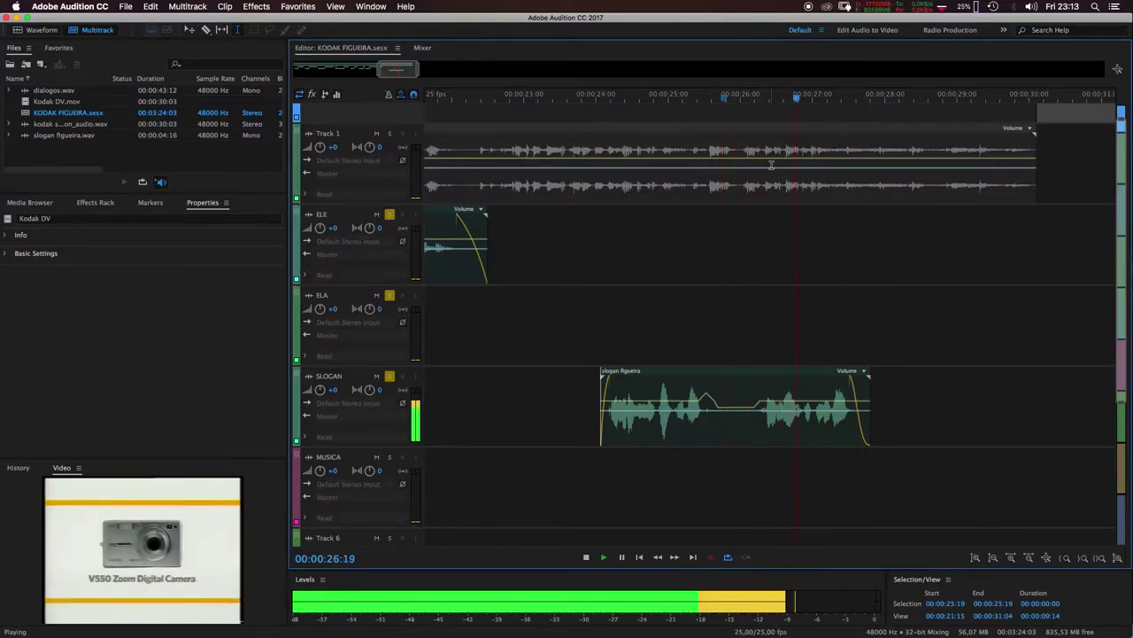
key(space)
key(space)
key(space)
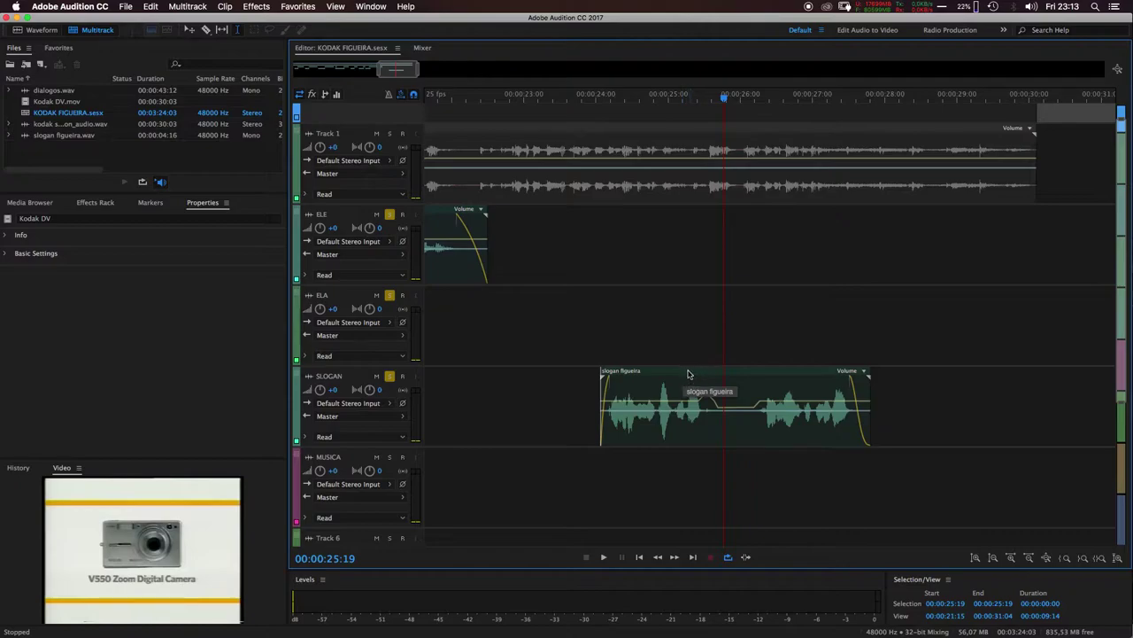
Remove the lowered volume keyframes from the pause in the slogan clip
drag(763, 409, 757, 413)
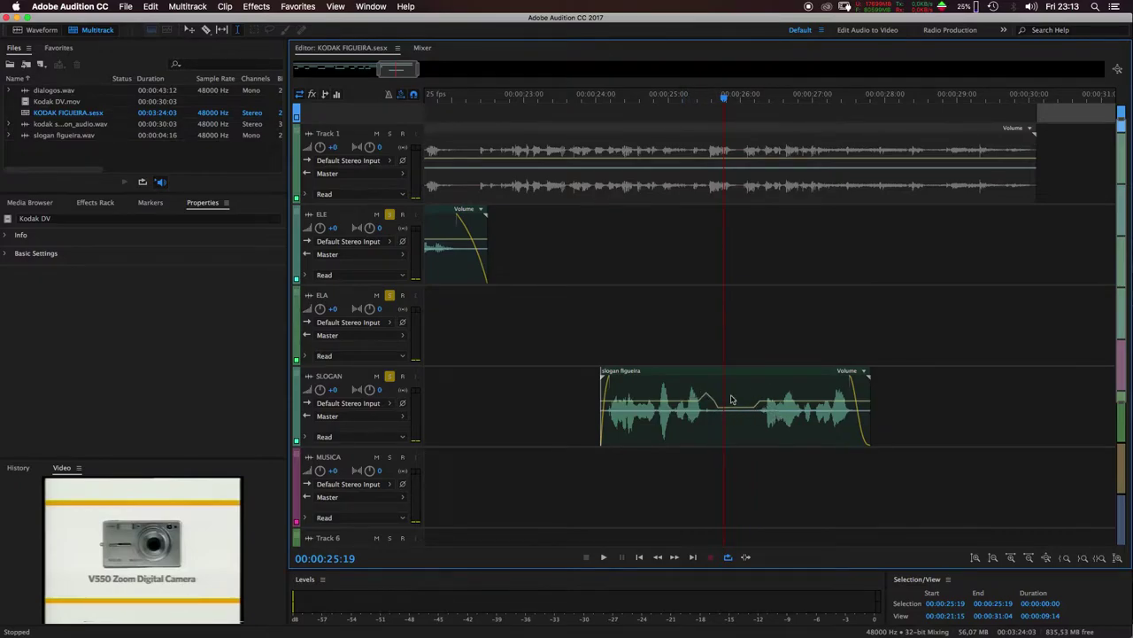
key(Delete)
Try converting the slogan clip to a unique copy
right_click(747, 379)
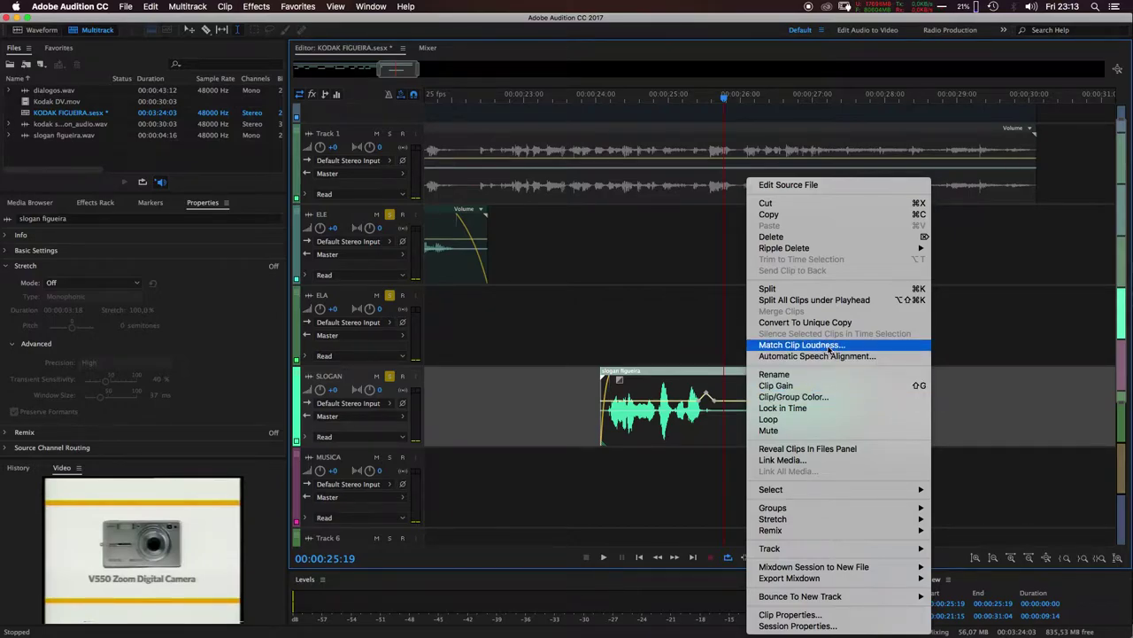
click(852, 323)
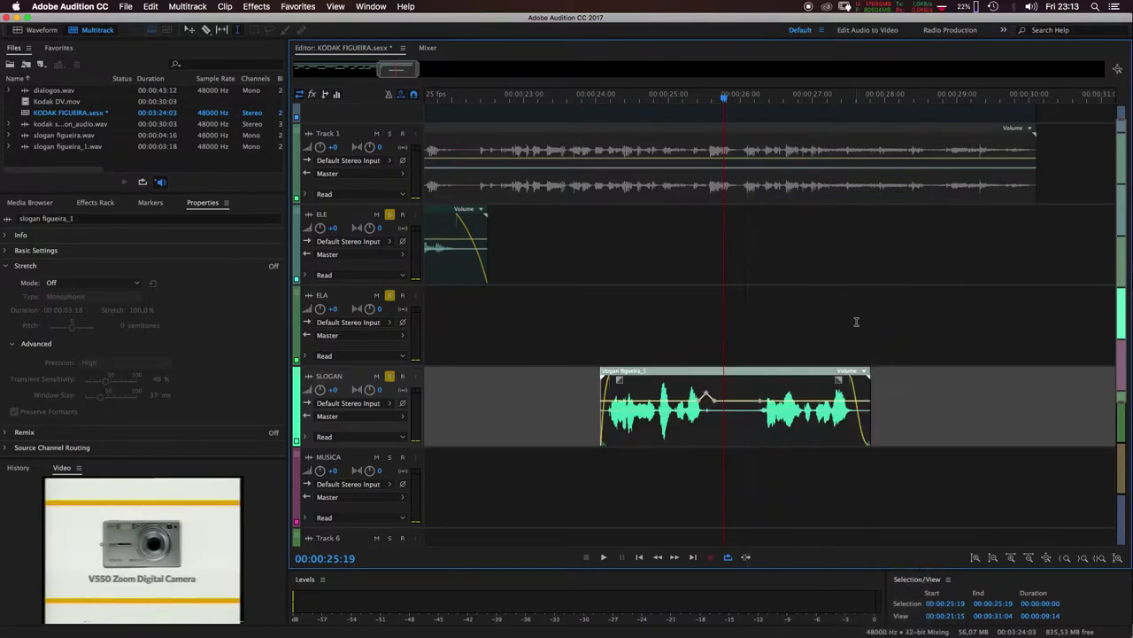
right_click(758, 374)
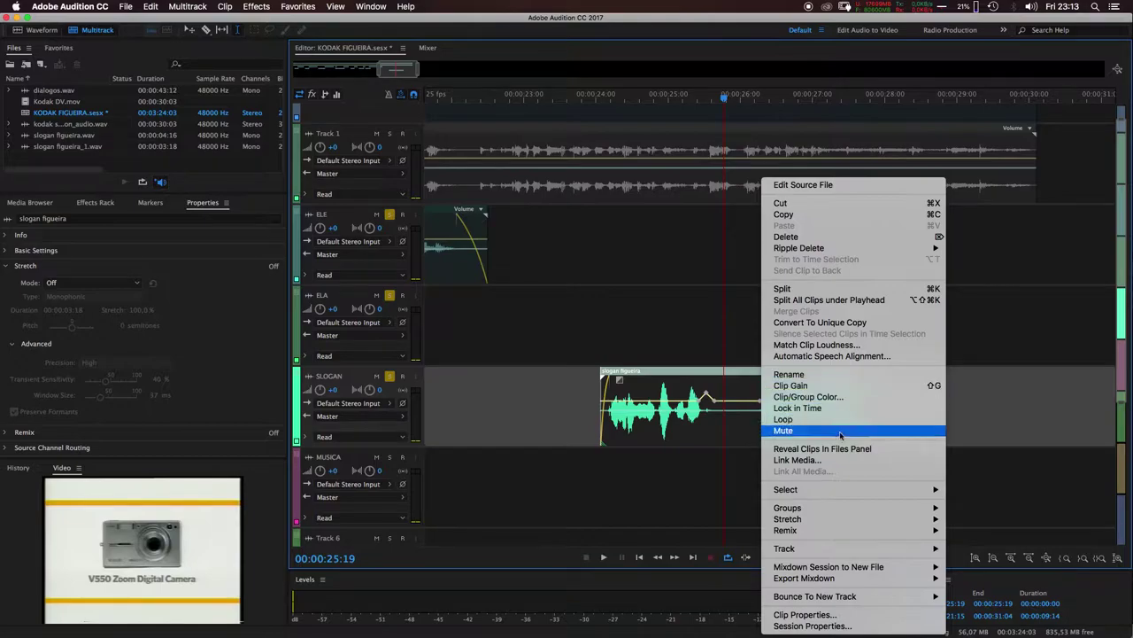
mouse_move(905, 599)
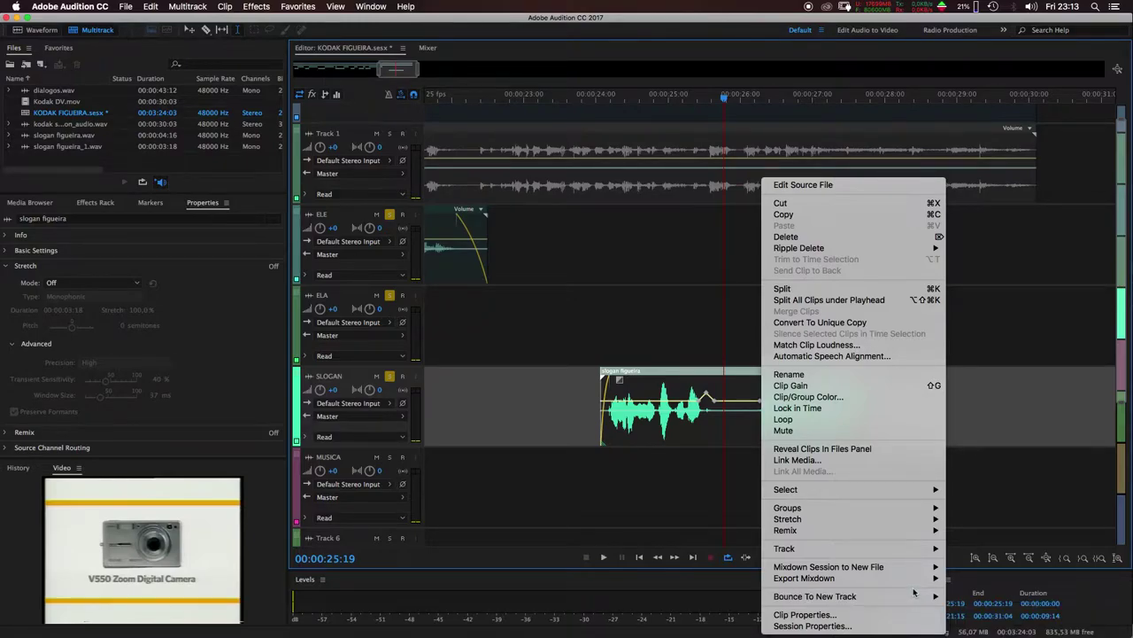
click(689, 363)
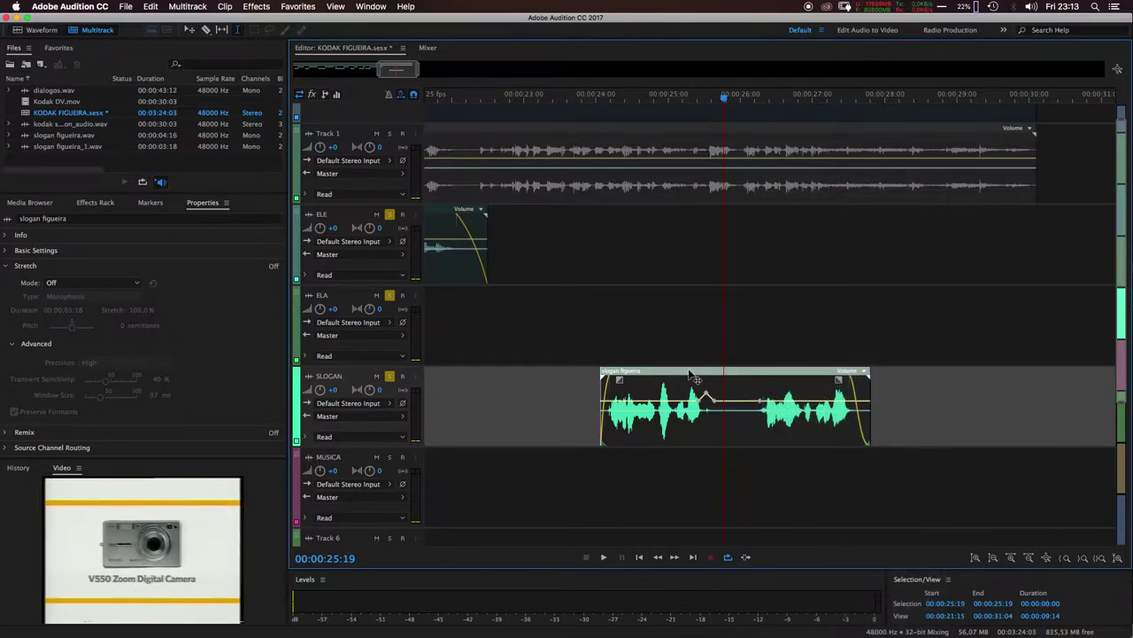
right_click(818, 375)
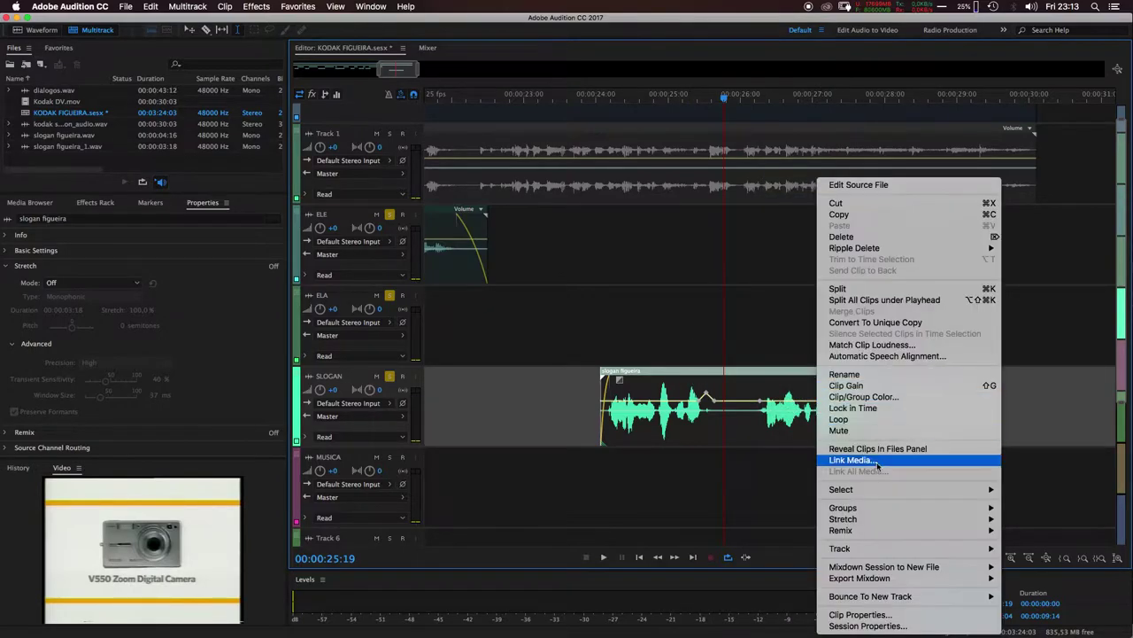
mouse_move(917, 580)
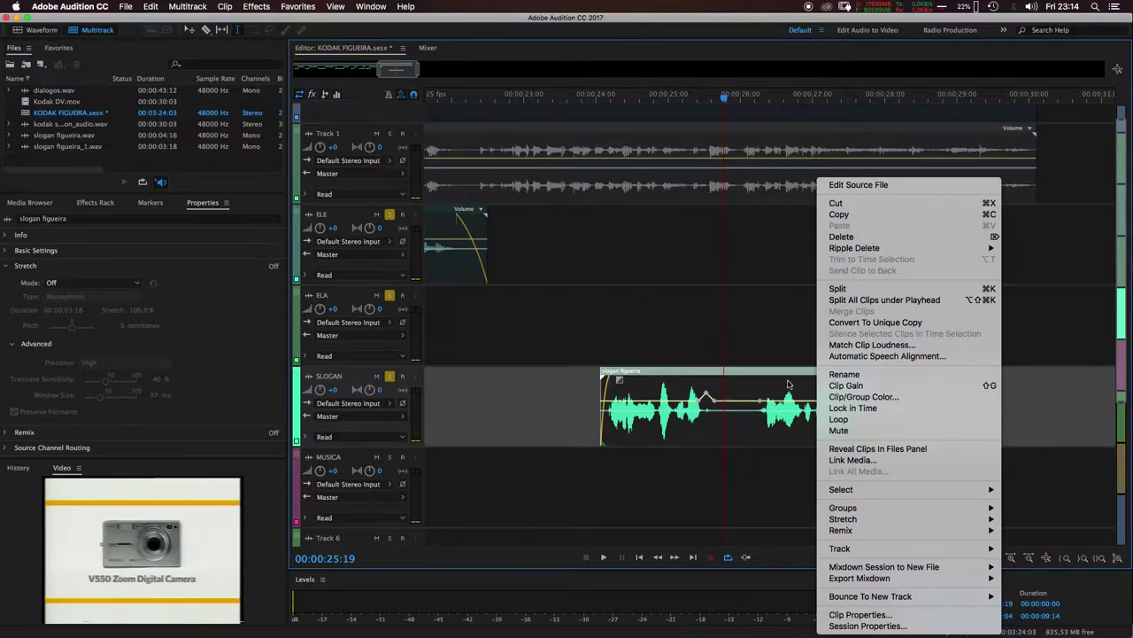
click(738, 342)
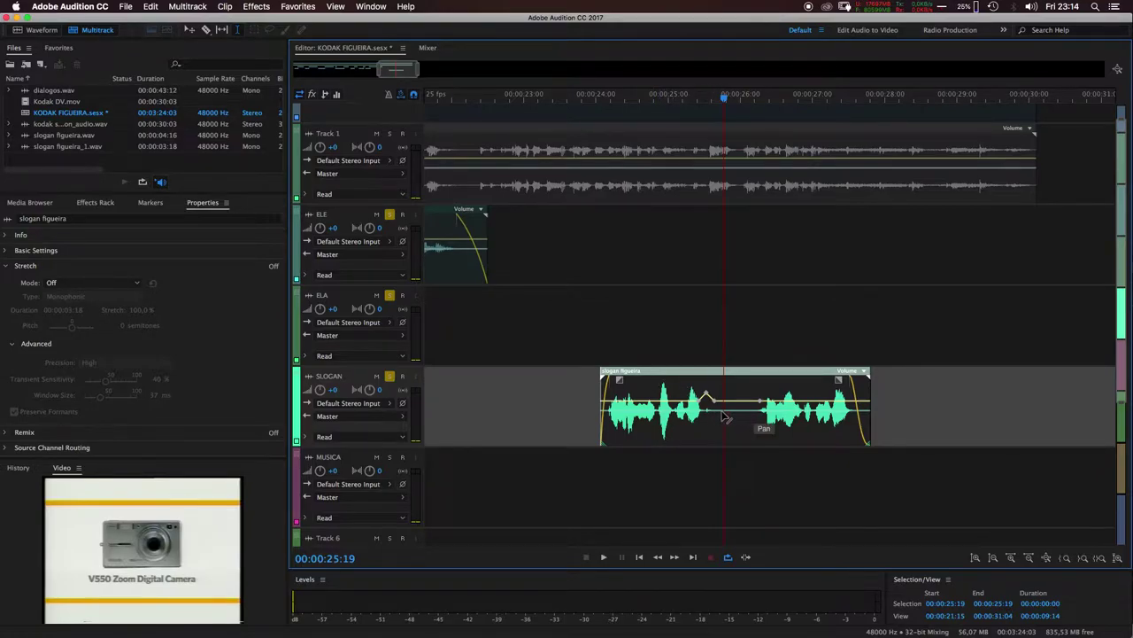
Add the Dynamics Processing effect to slot 3 of the slogan clip's effects rack
click(31, 202)
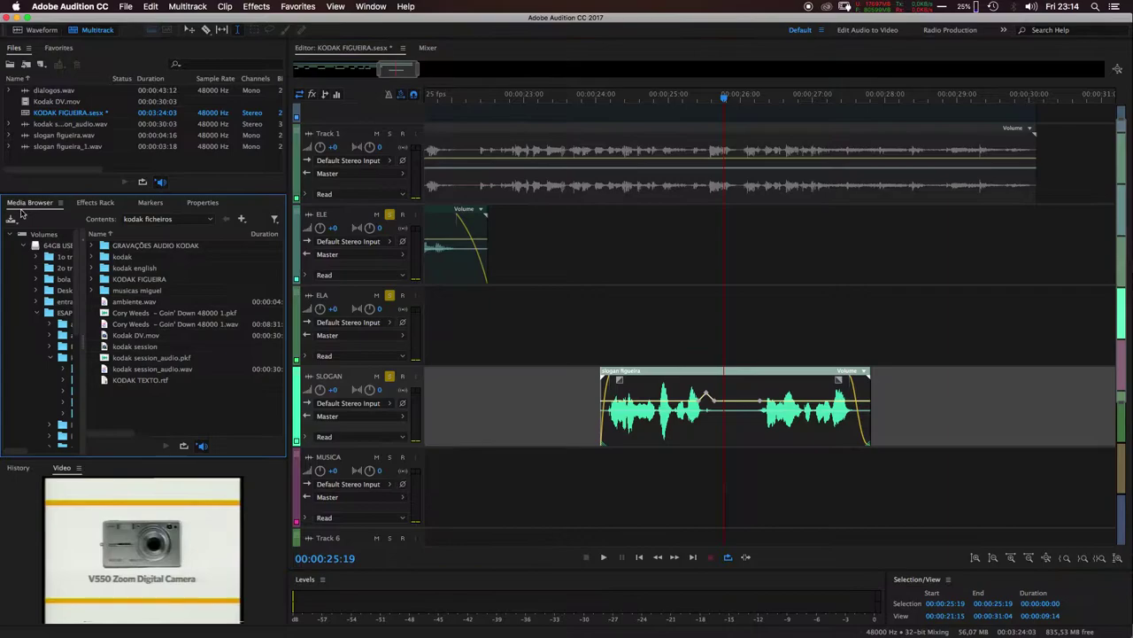
click(95, 202)
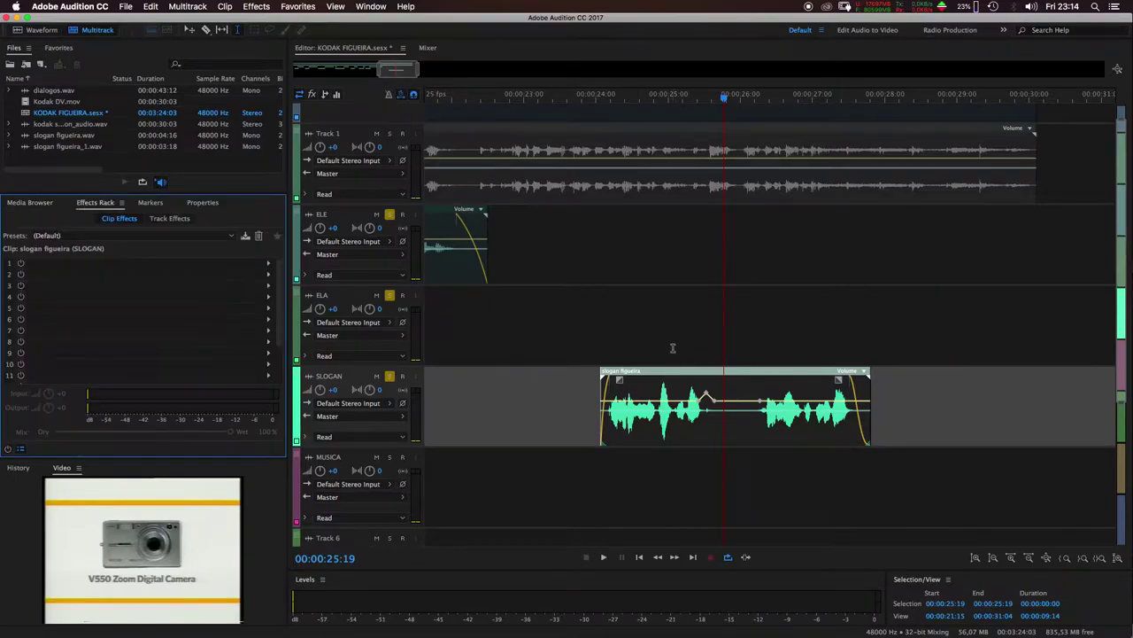
click(673, 349)
click(664, 381)
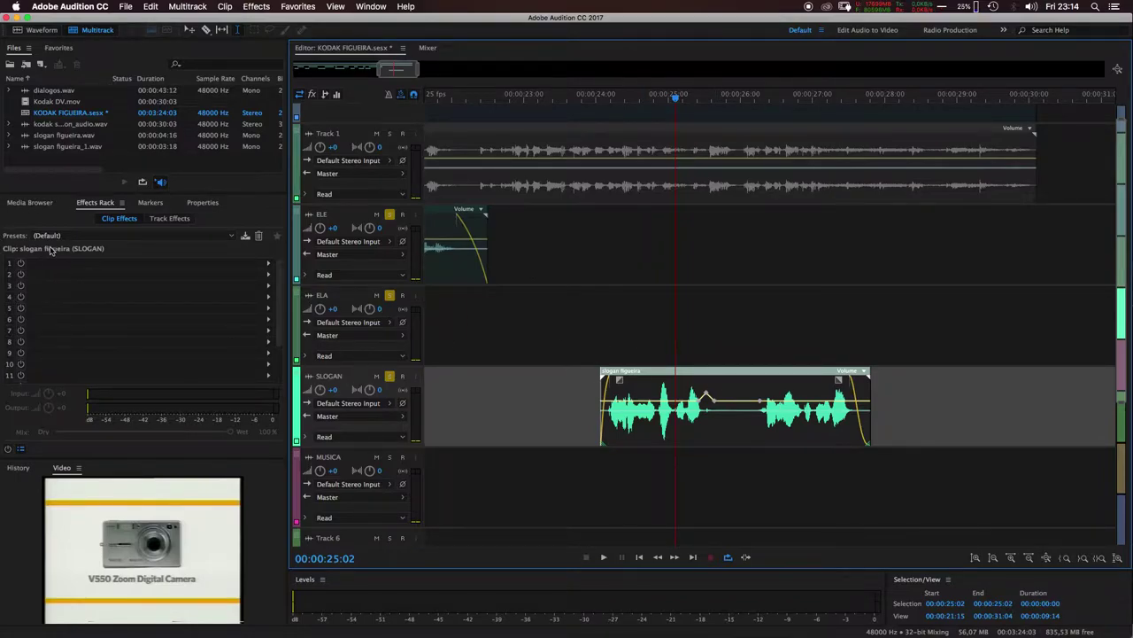
click(21, 286)
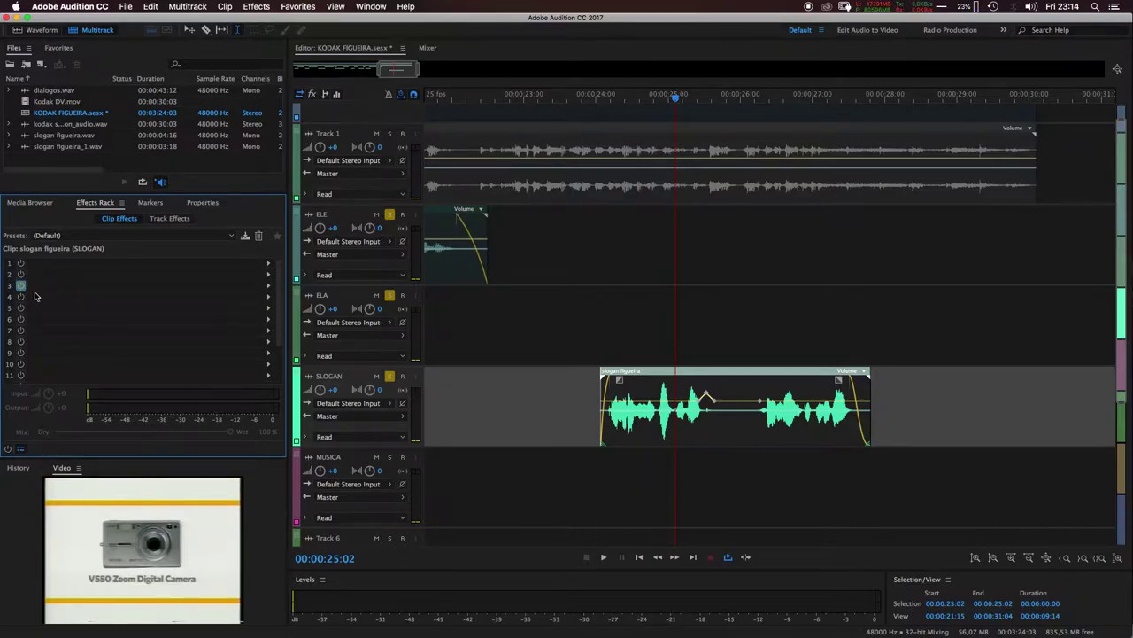
click(269, 286)
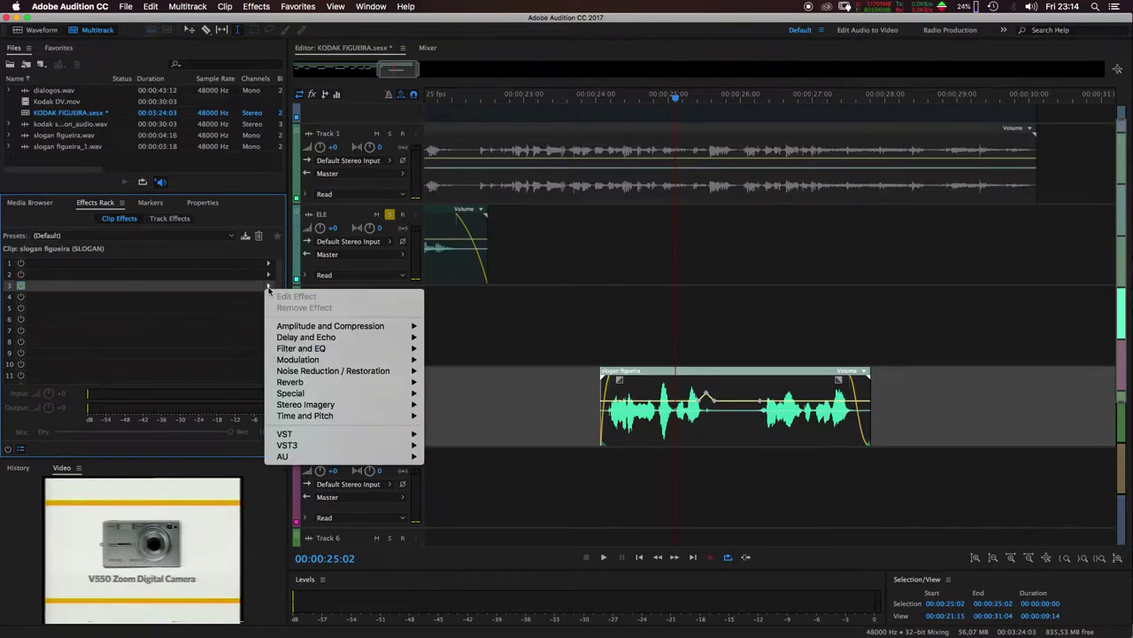
click(20, 290)
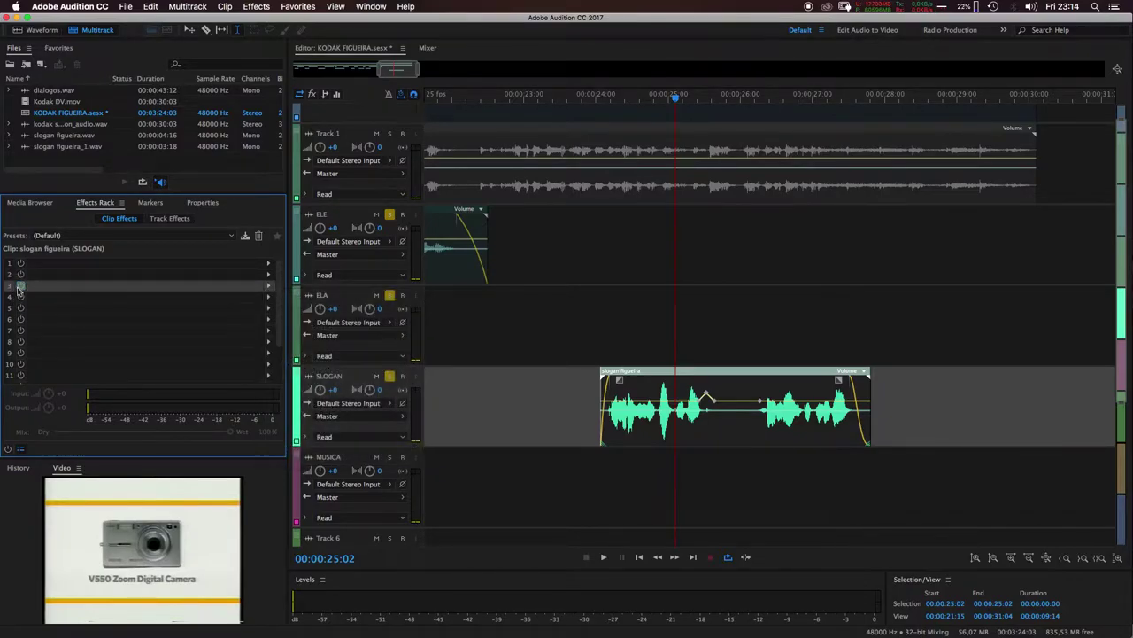
click(268, 286)
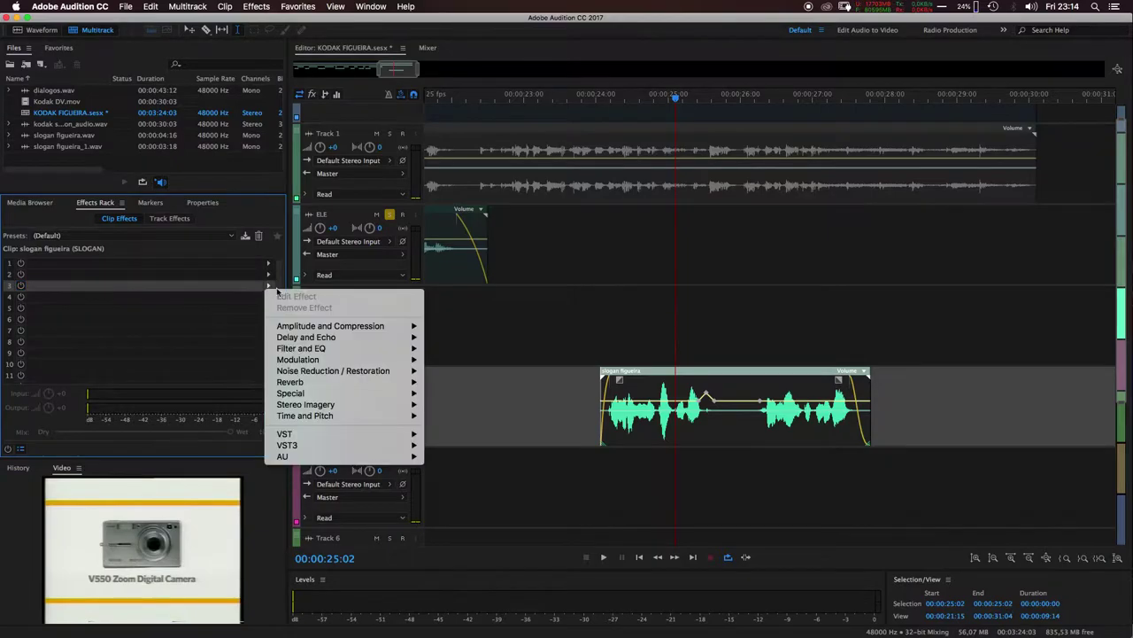
mouse_move(381, 330)
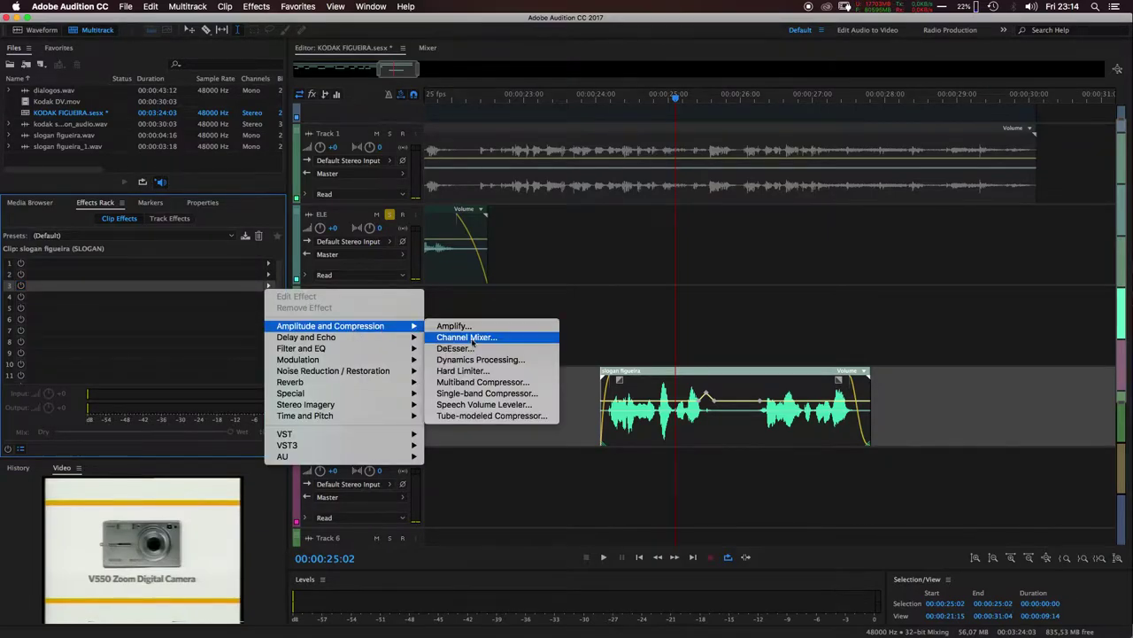
click(511, 360)
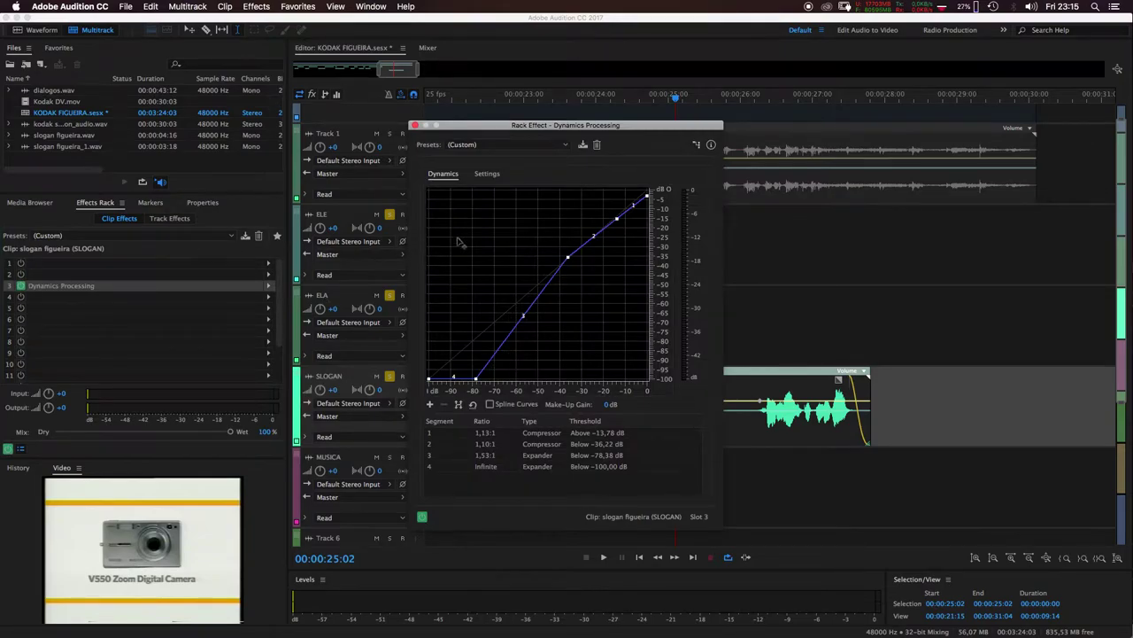
Load the (Default) preset in Dynamics Processing and move its window clear of the slogan clip
click(537, 146)
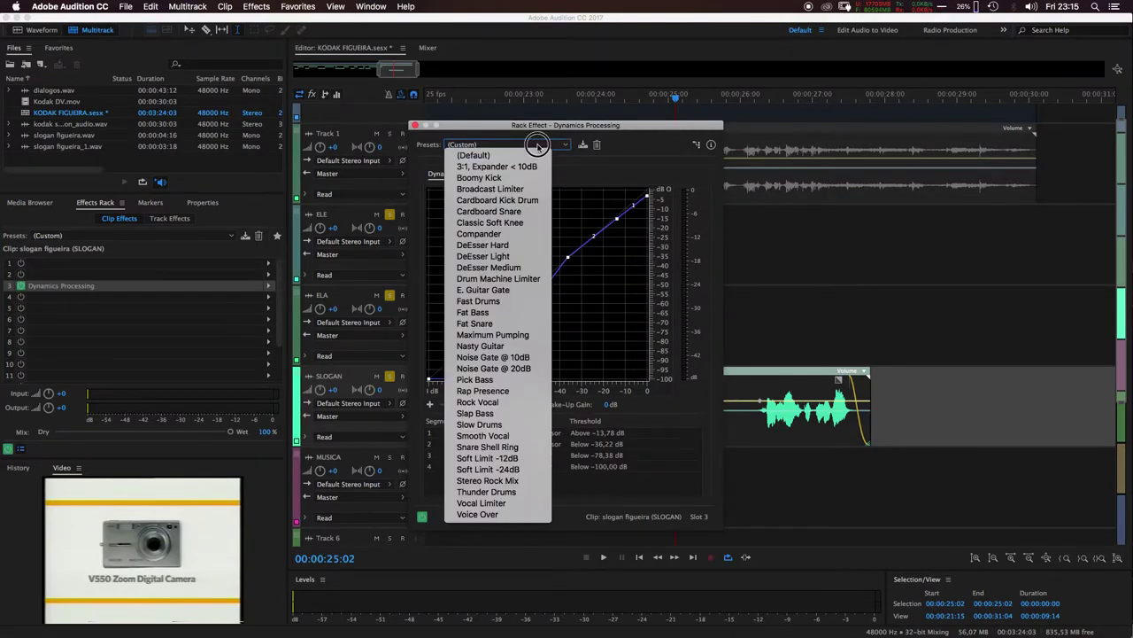
click(523, 154)
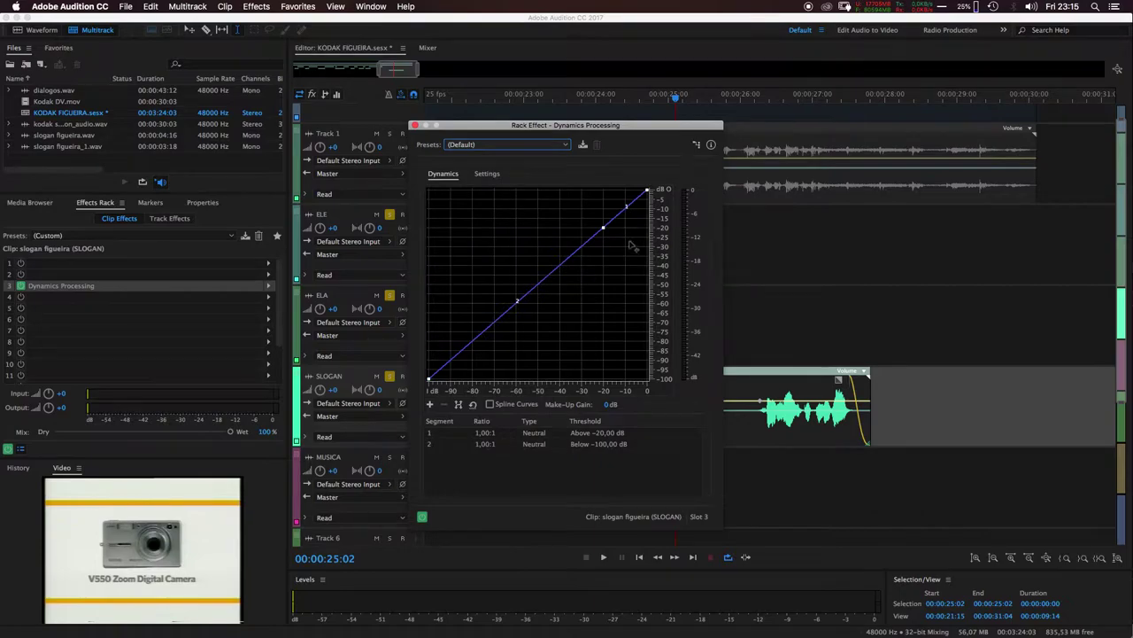
drag(702, 120, 523, 112)
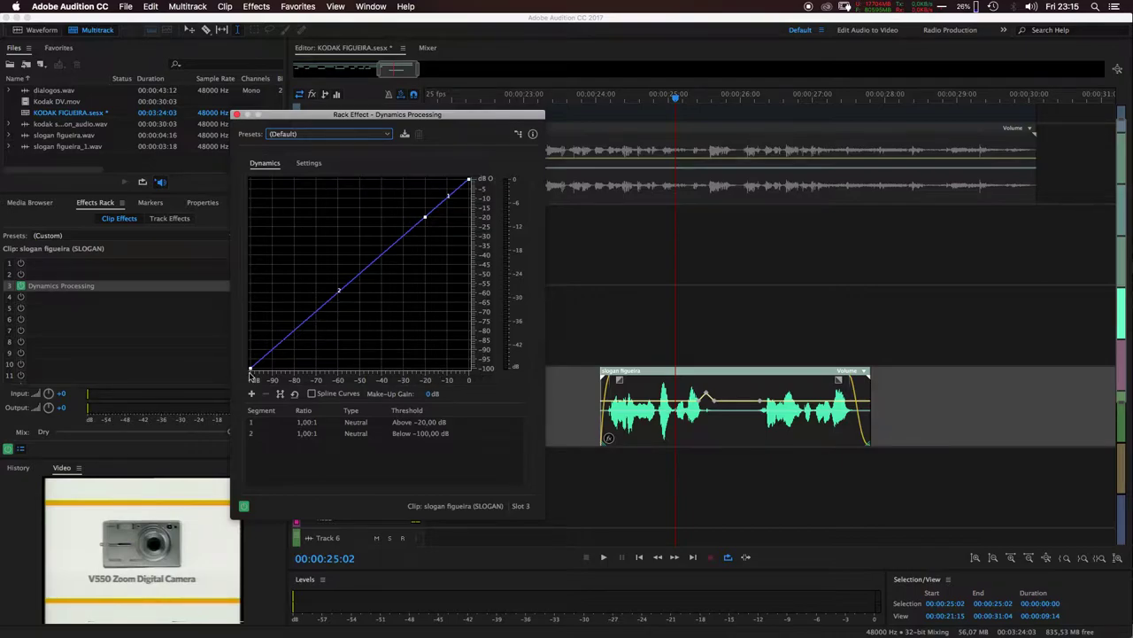
Add a dynamics curve point near -46 dB and create an expander segment below it, reaching -100 dB output at about -83 dB input
click(470, 180)
mouse_move(469, 180)
mouse_down()
mouse_move(470, 202)
mouse_move(480, 172)
mouse_up()
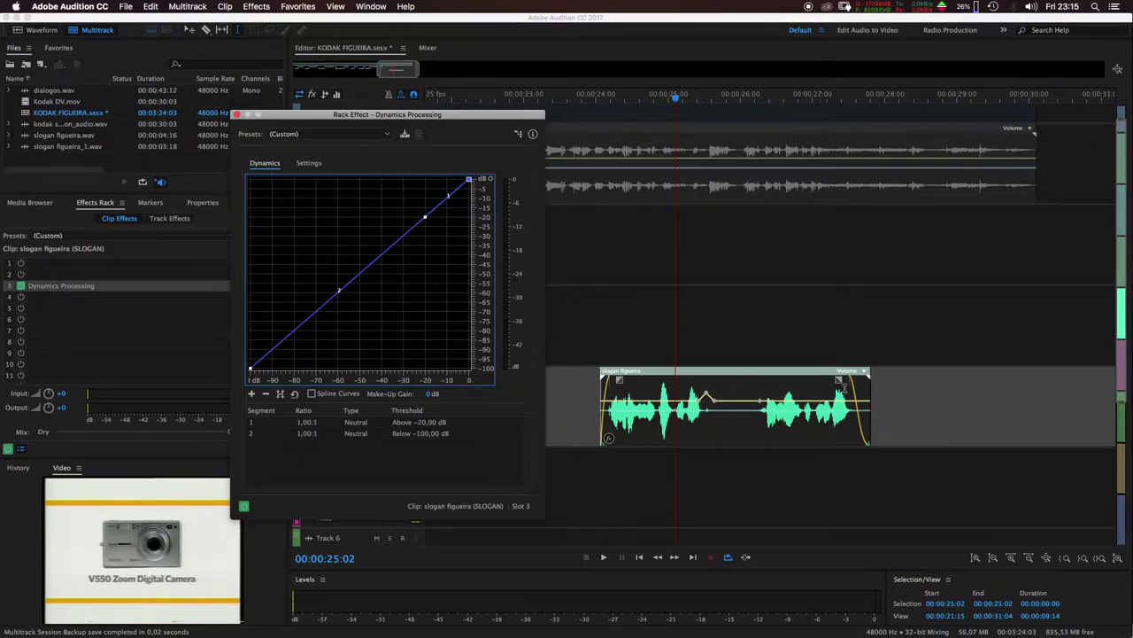
click(368, 266)
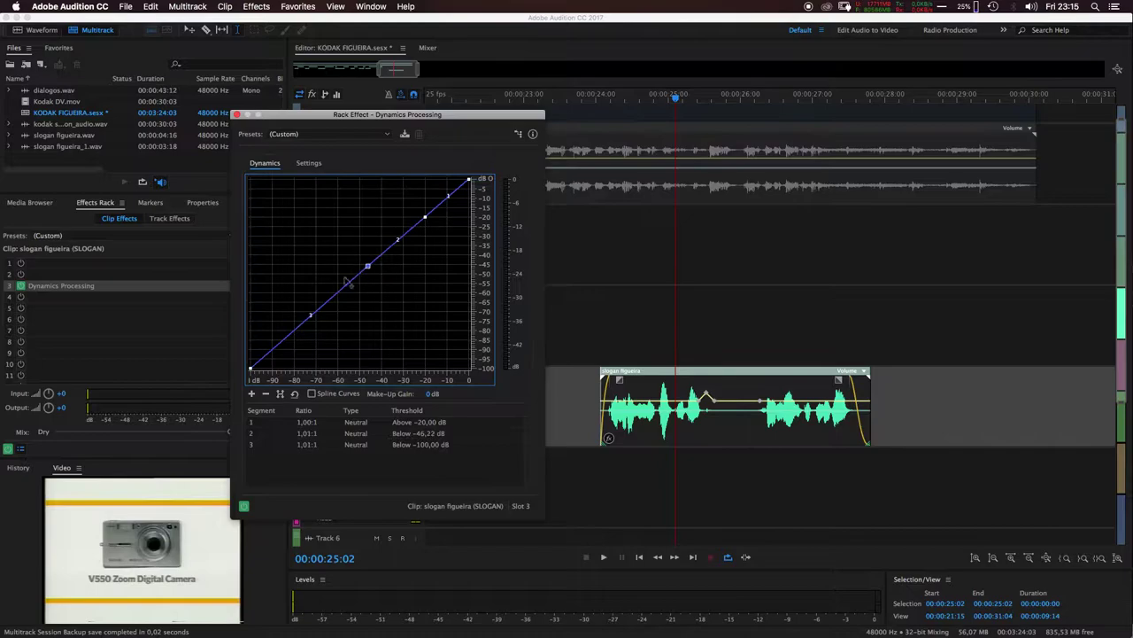
click(251, 367)
drag(255, 367, 287, 369)
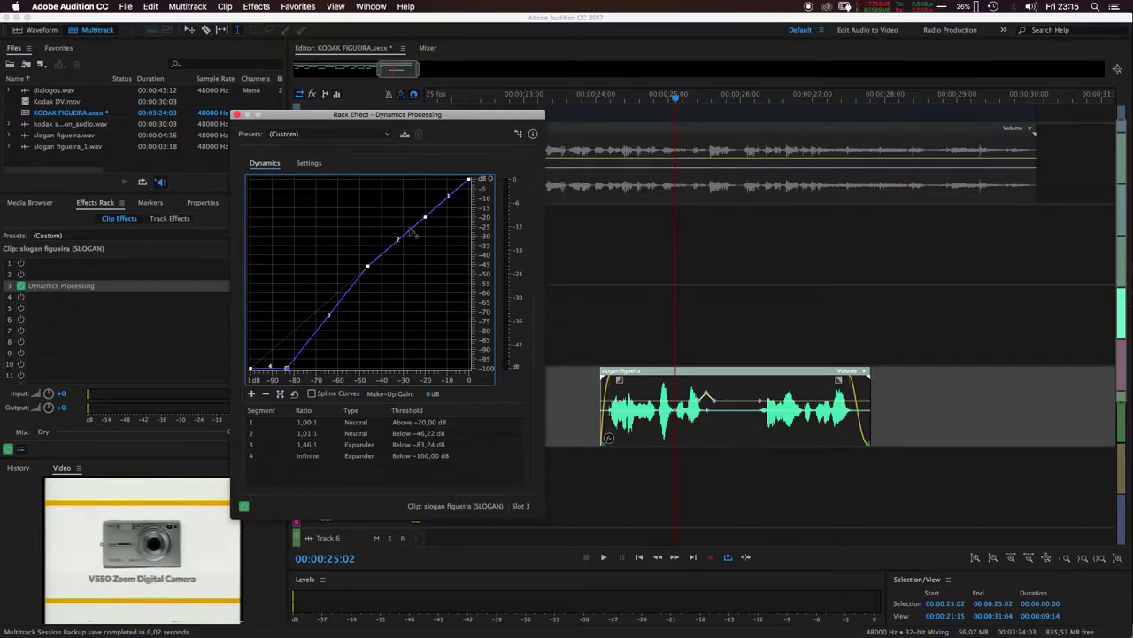
Play the slogan from about 00:00:23:19 twice to audition the expander curve
click(579, 98)
key(space)
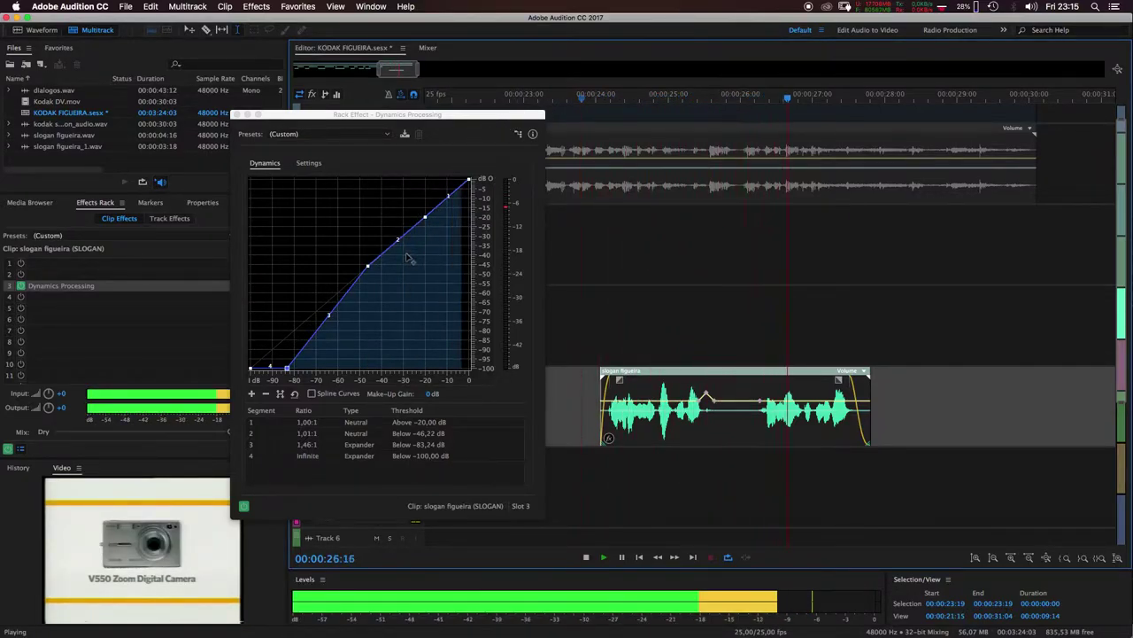
key(space)
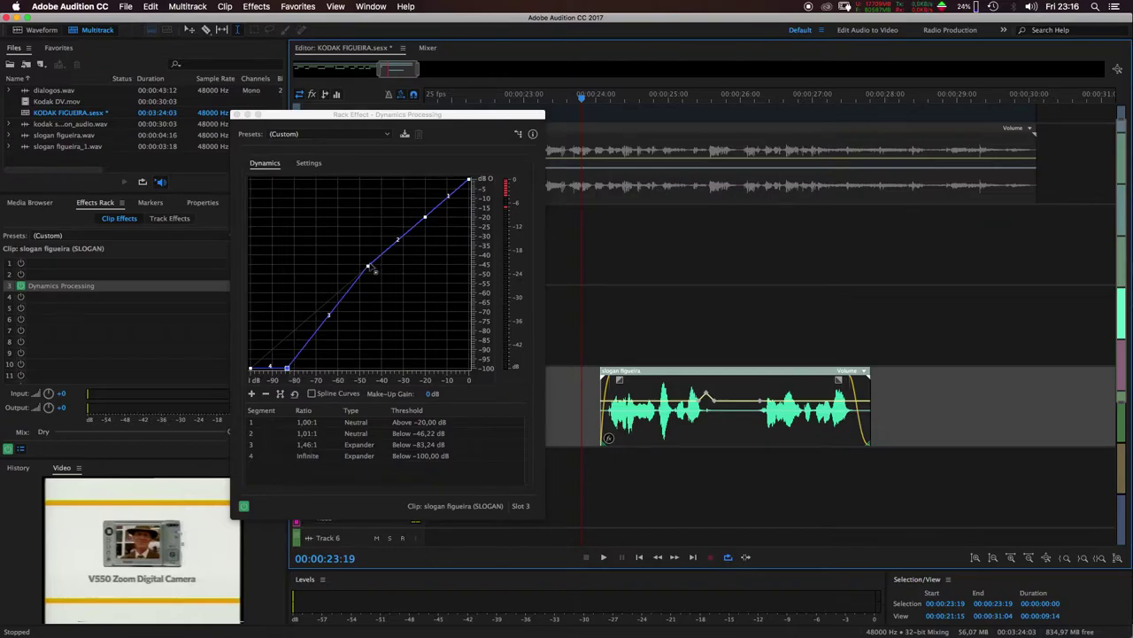
mouse_move(369, 268)
key(space)
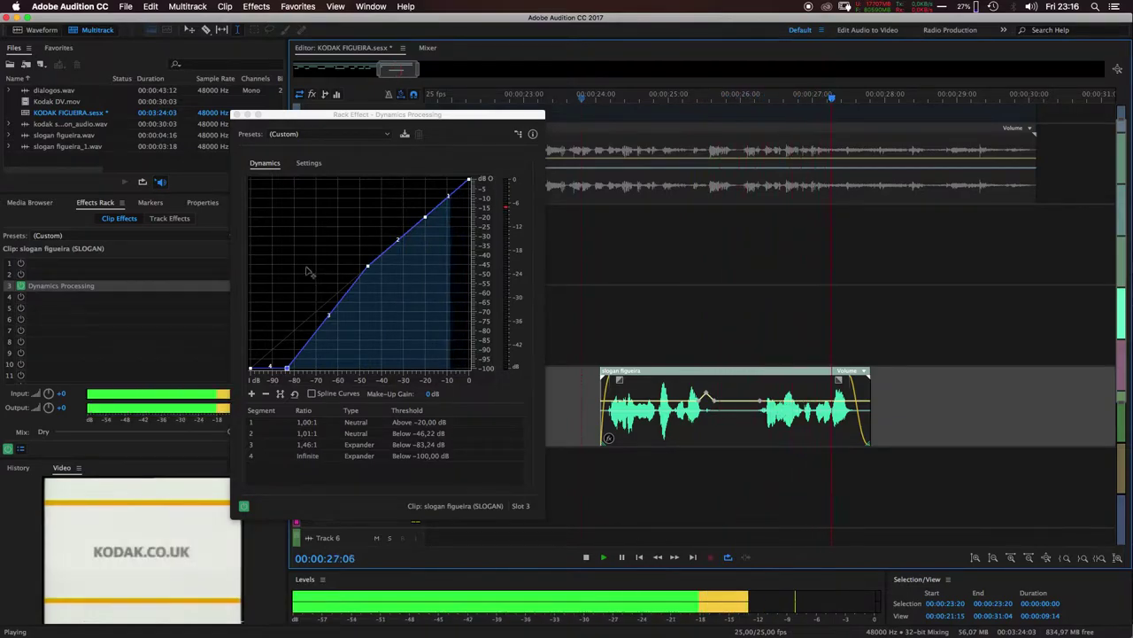
key(space)
Move the middle point of the dynamics curve to about -38 dB and play the slogan from 00:00:23:19
drag(369, 269, 384, 251)
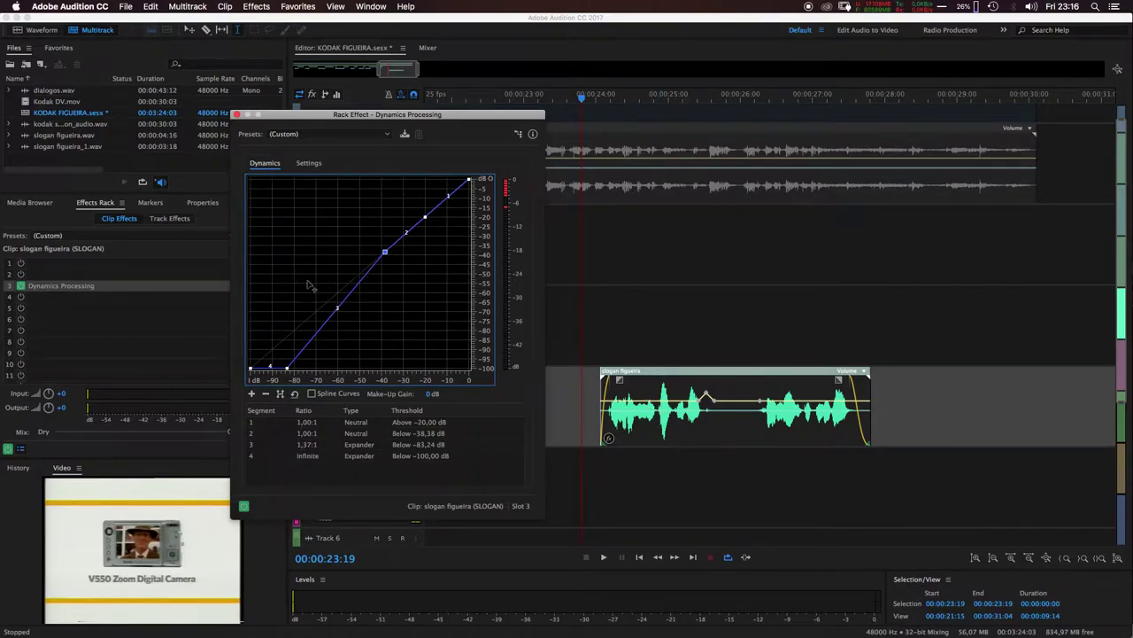
key(space)
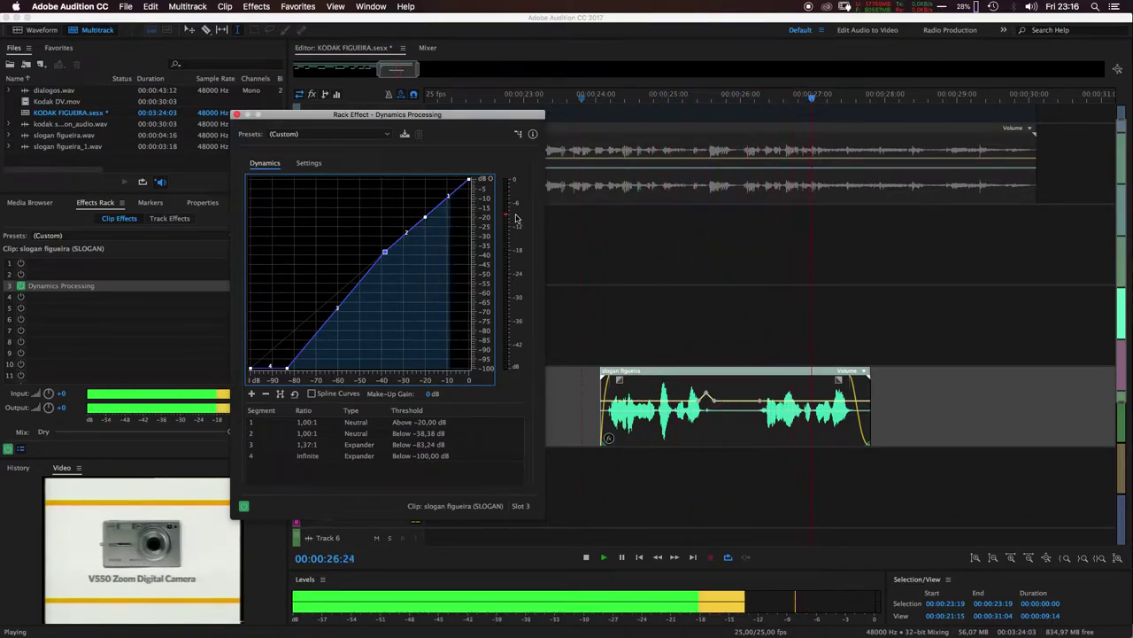
key(space)
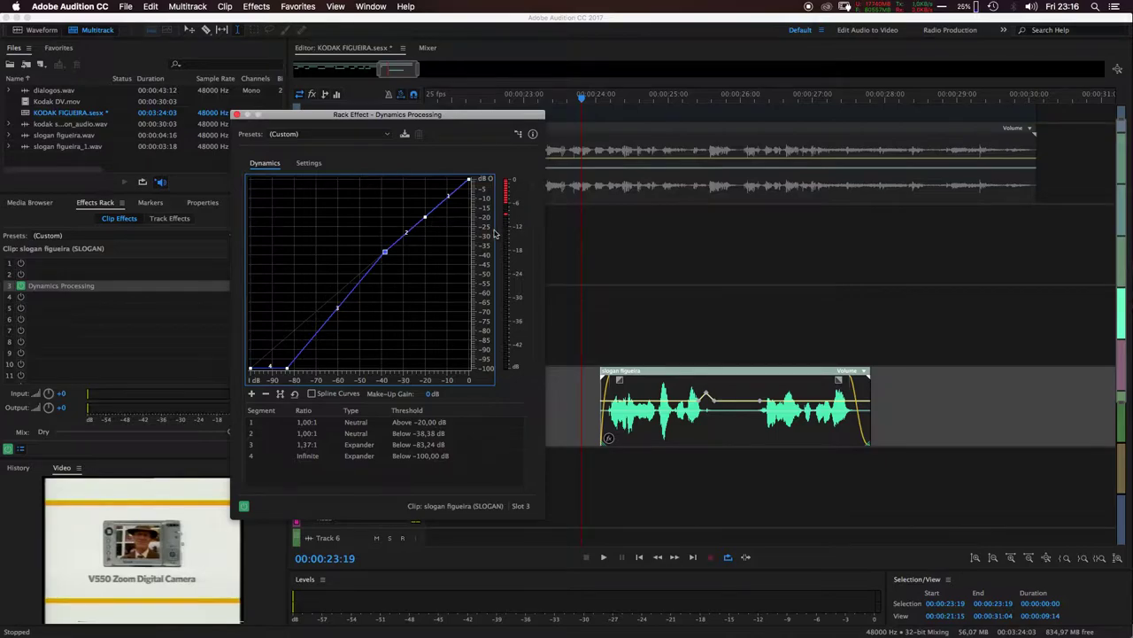
Try a stronger expander by moving the lower curve point to about -66 dB, and audition the slogan
drag(286, 366, 332, 370)
key(space)
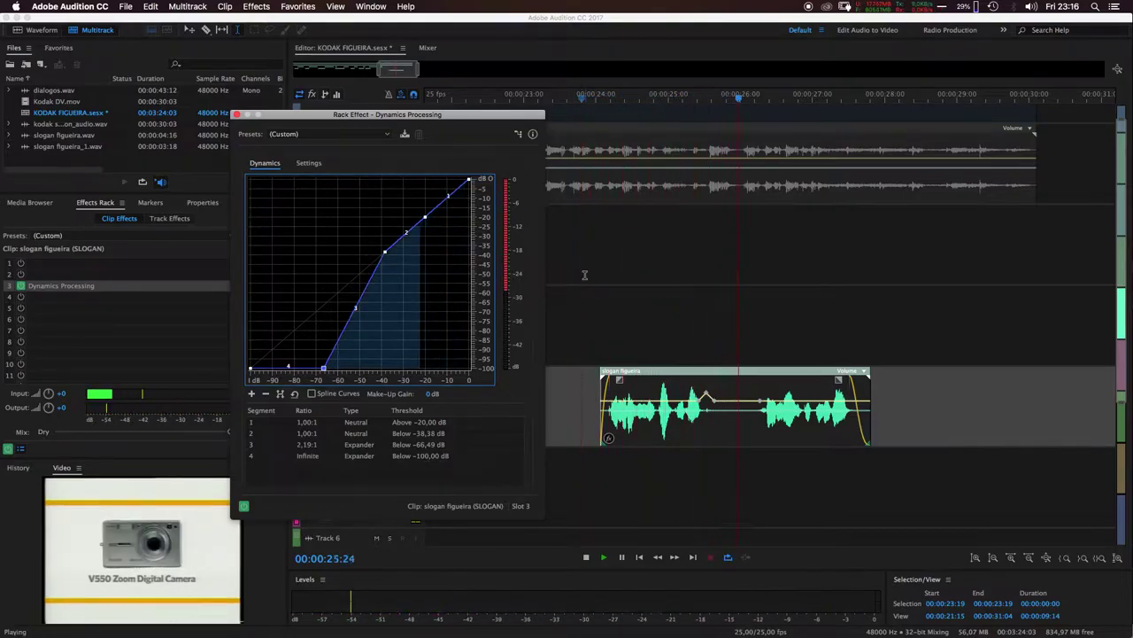
key(space)
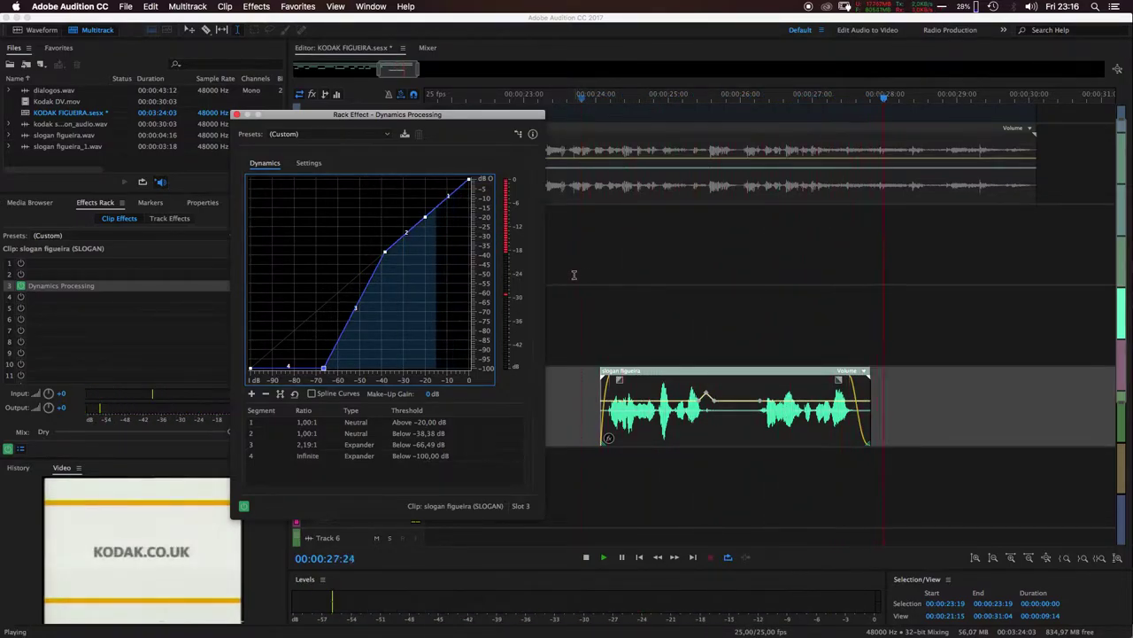
Soften the expander by moving the lower curve point to about -88 dB, and replay the slogan
drag(324, 368, 277, 368)
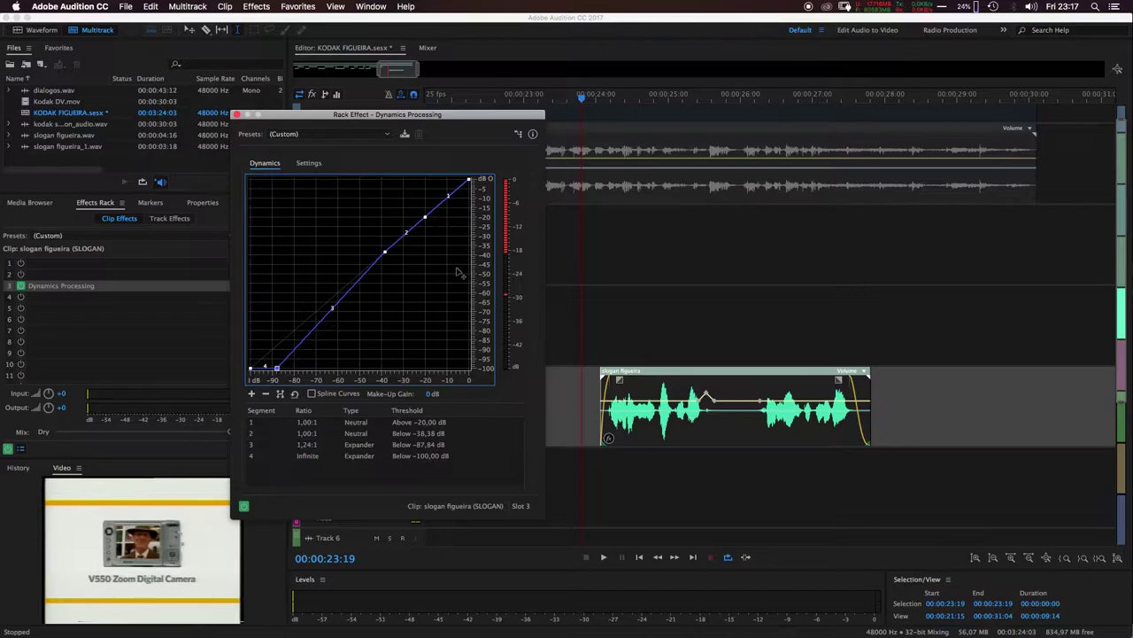
key(space)
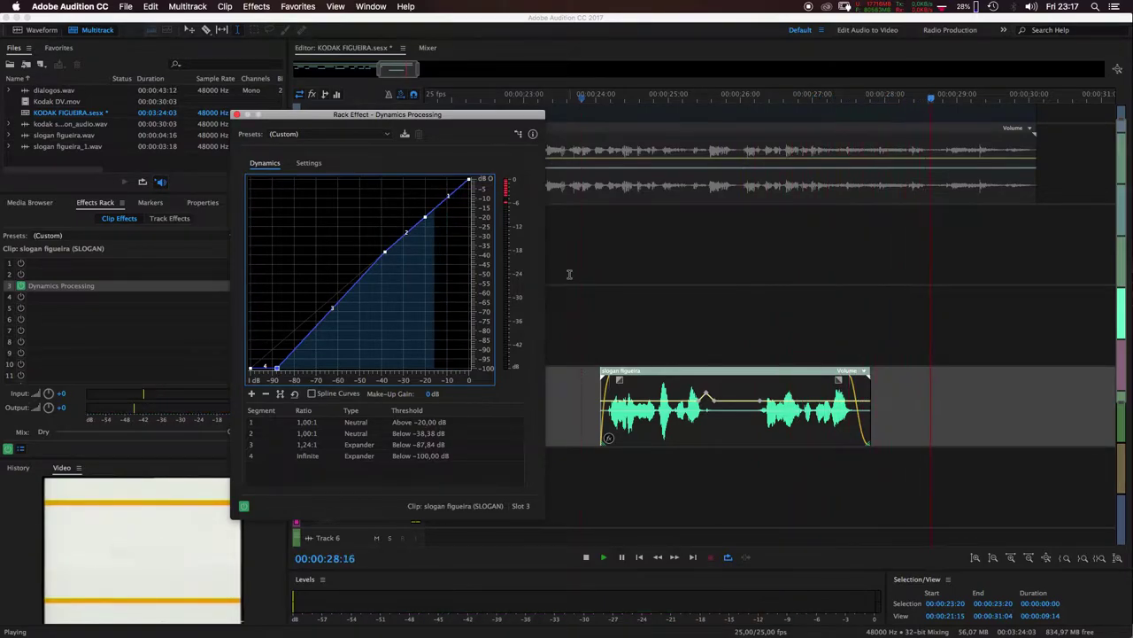
key(space)
Try compressing the peaks at 1.68:1 by lowering the curve's top point to about -8 dB, and audition from 00:00:23:19 and 00:00:23:06
drag(470, 180, 470, 194)
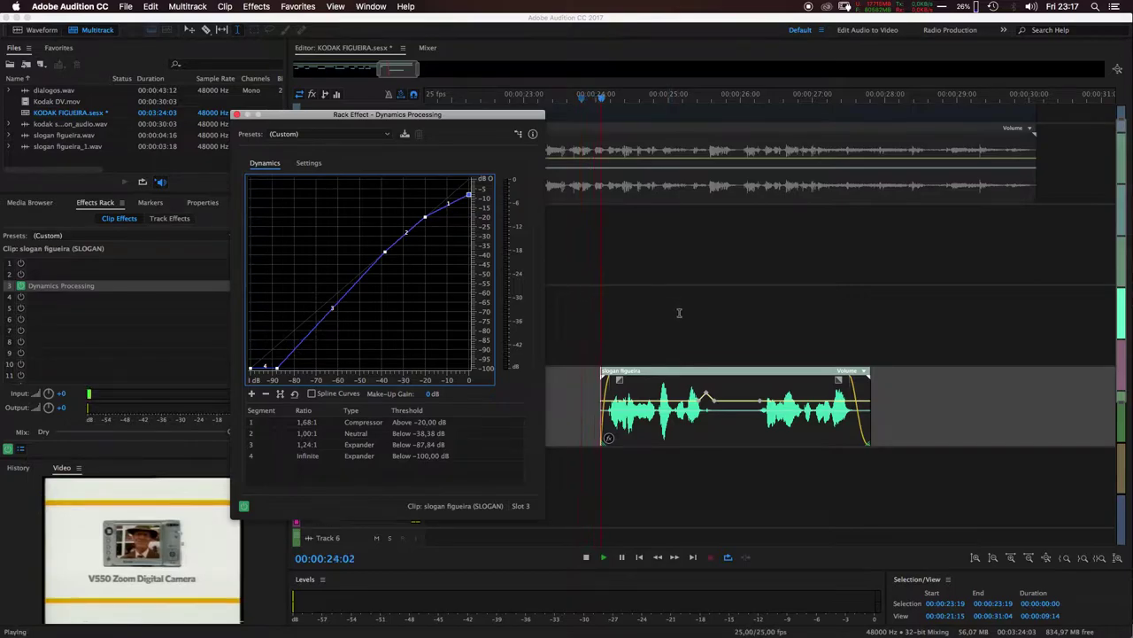
key(space)
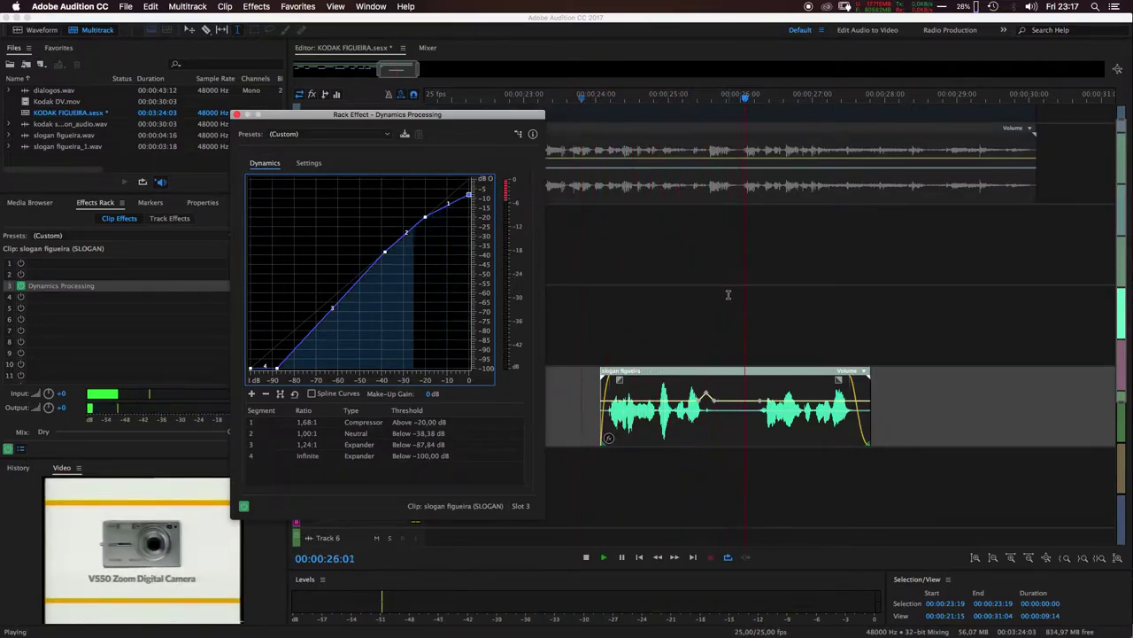
key(space)
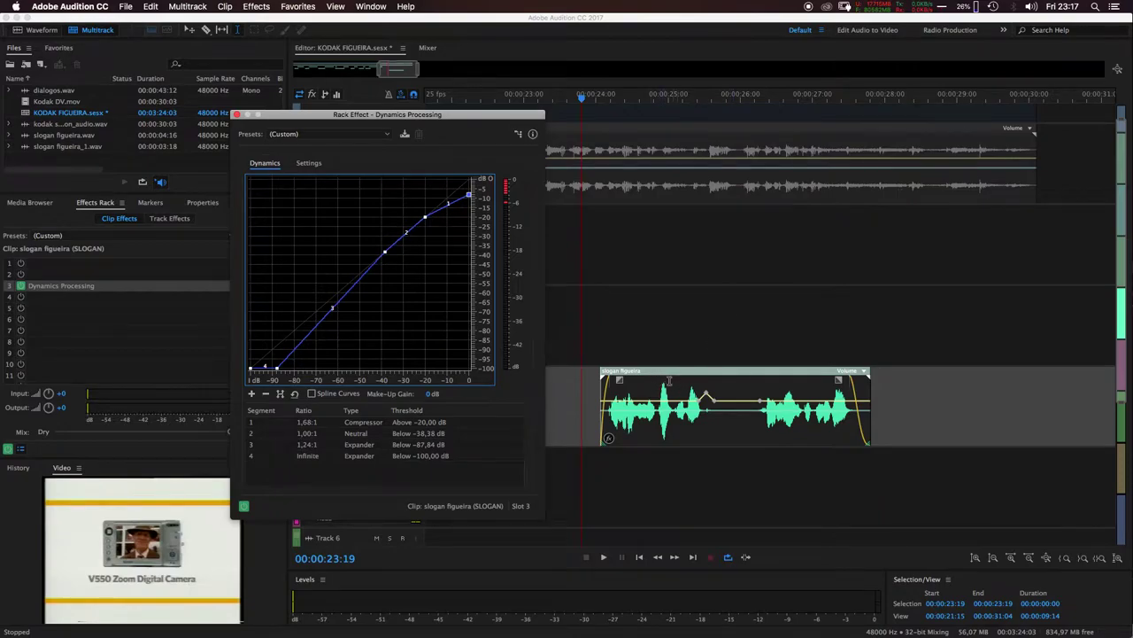
click(541, 97)
key(space)
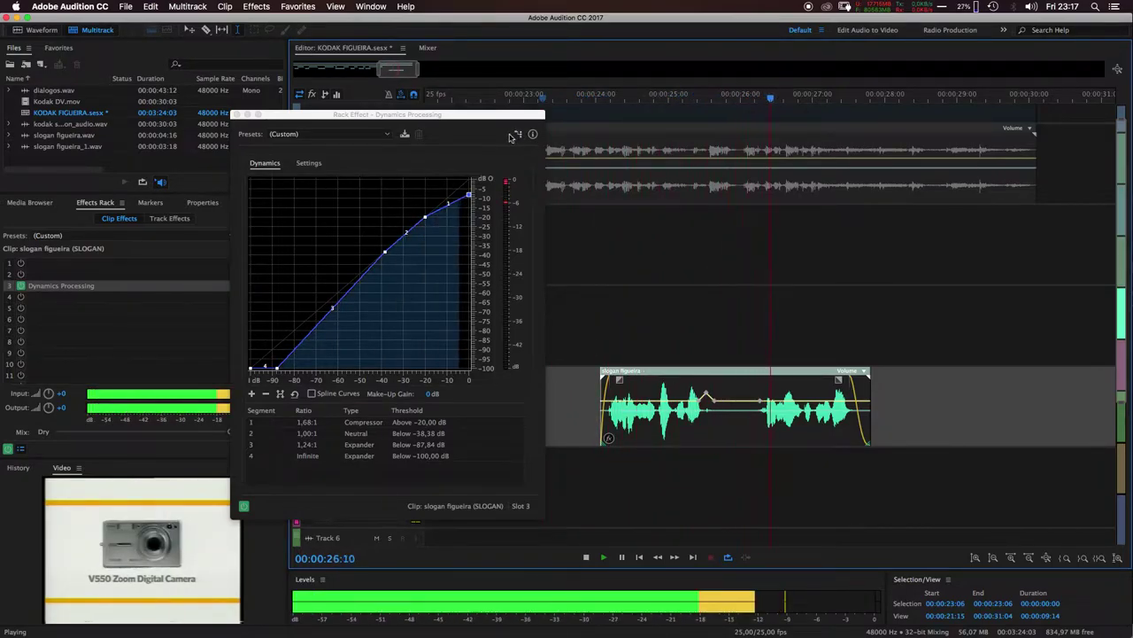
key(space)
Set the curve's top point to about -5 dB for 1.36:1 peak compression, and play from 00:00:23:10
drag(466, 193, 468, 189)
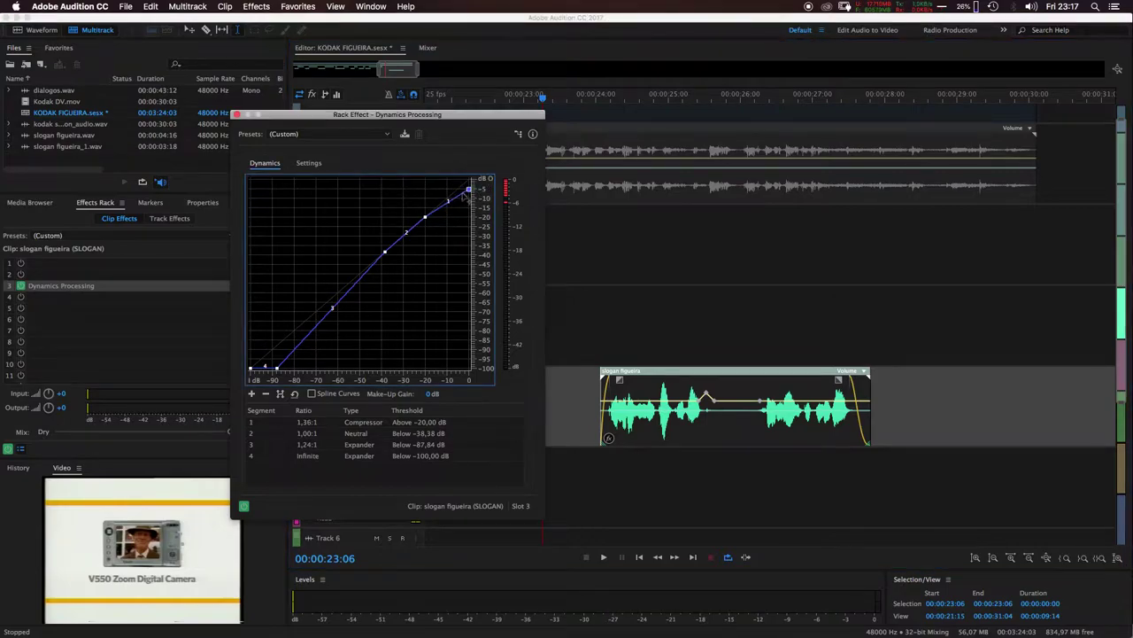
click(553, 95)
key(space)
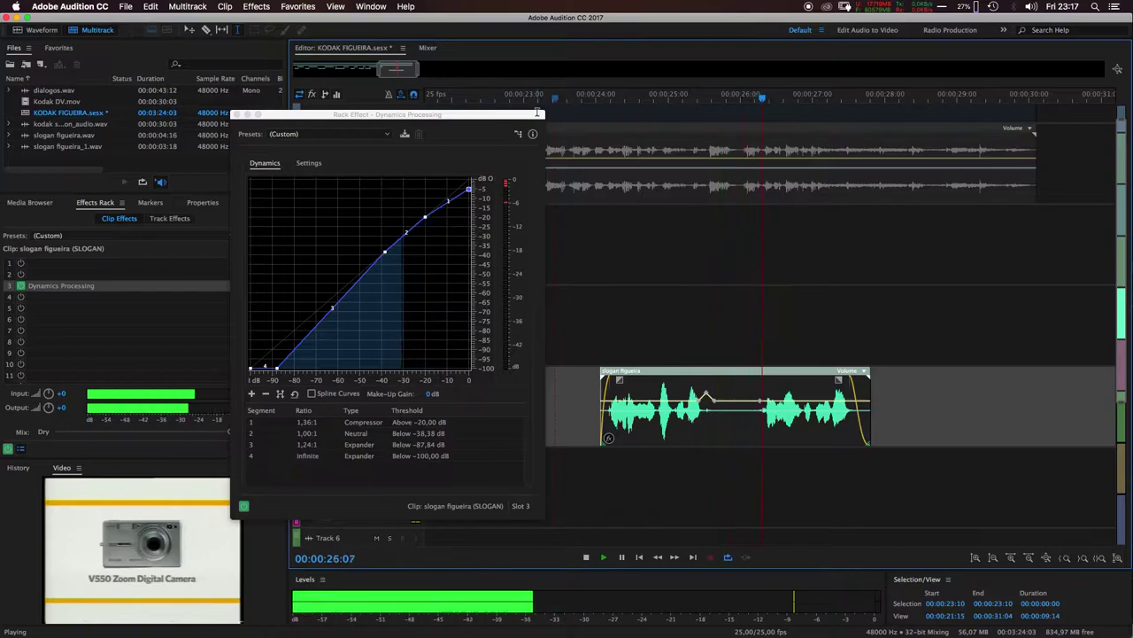
key(space)
Compare the slogan from 00:00:23:10 with Dynamics Processing bypassed and re-enabled
click(245, 506)
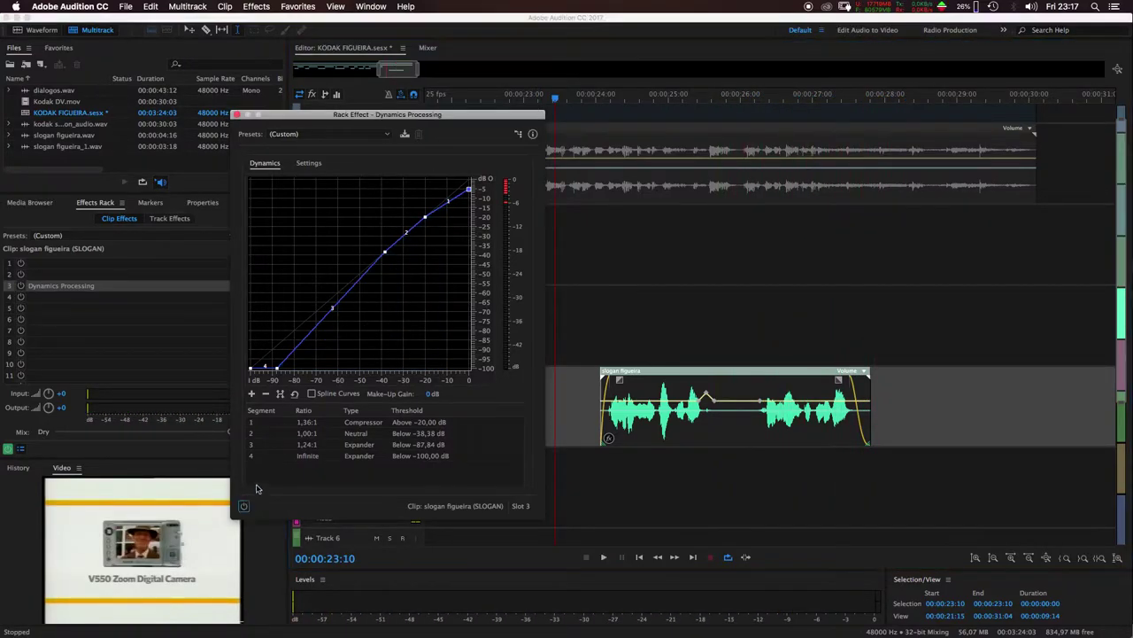
key(space)
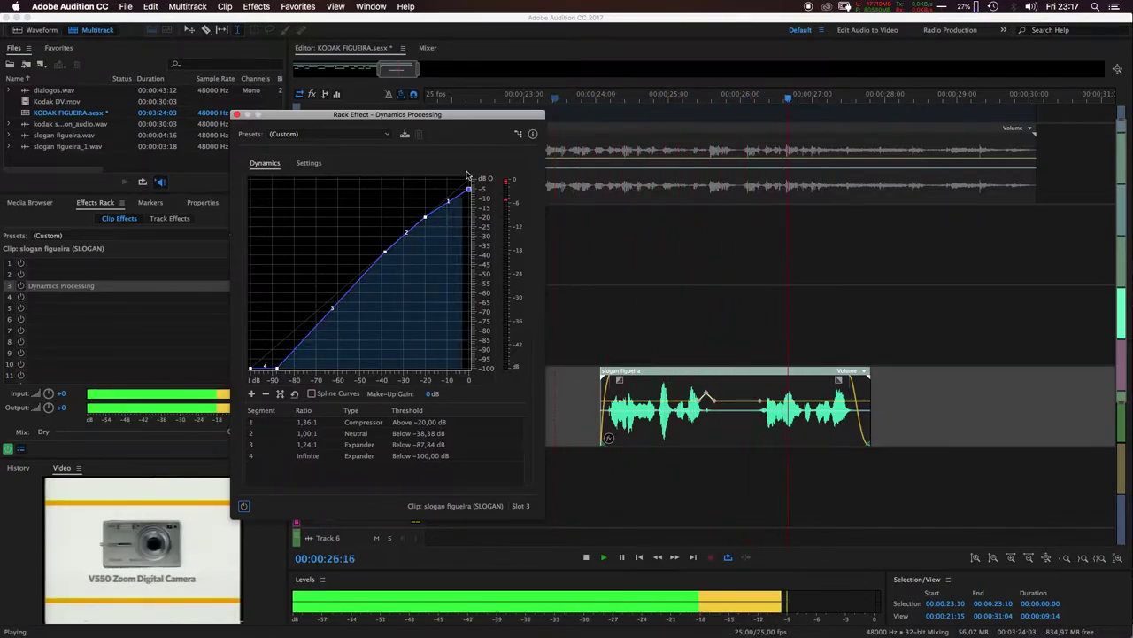
key(space)
click(245, 505)
key(space)
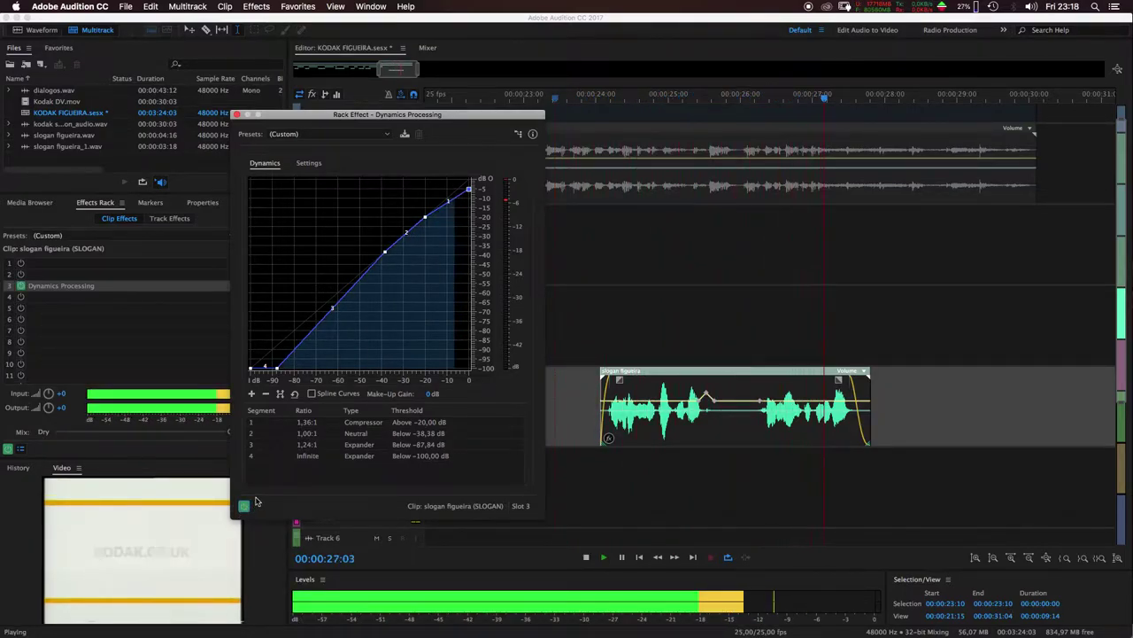
key(space)
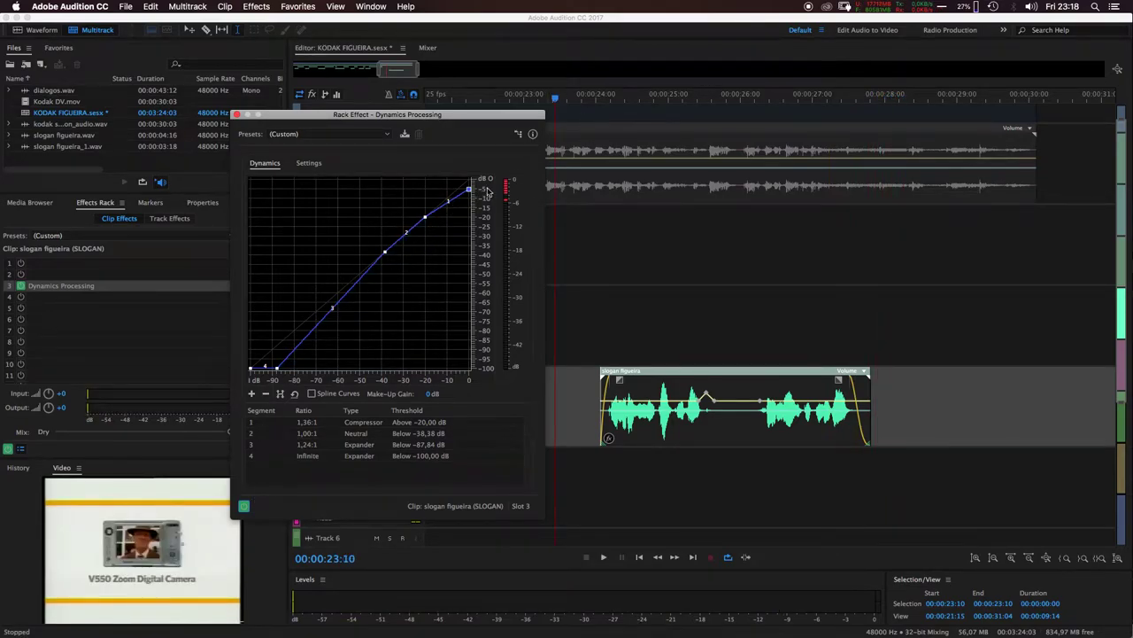
Return the dynamics curve's top point to 0 dB, removing the peak compression, and close the Dynamics Processing window
drag(468, 189, 468, 179)
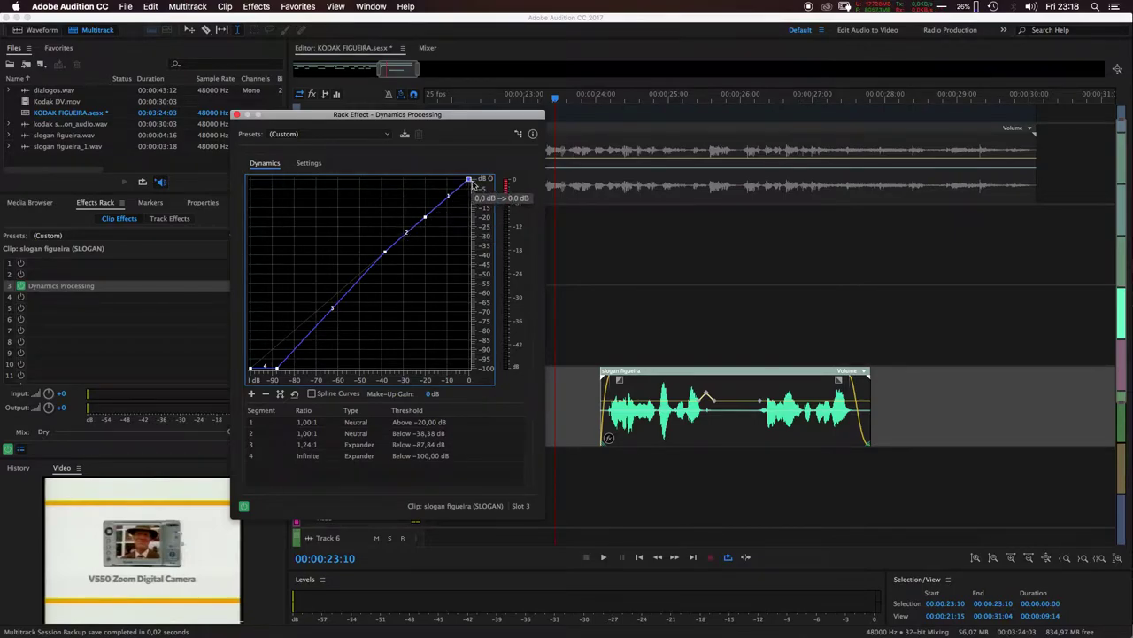
mouse_move(469, 180)
mouse_down()
mouse_move(470, 203)
mouse_move(476, 182)
mouse_move(487, 178)
mouse_move(481, 192)
mouse_move(492, 179)
mouse_up()
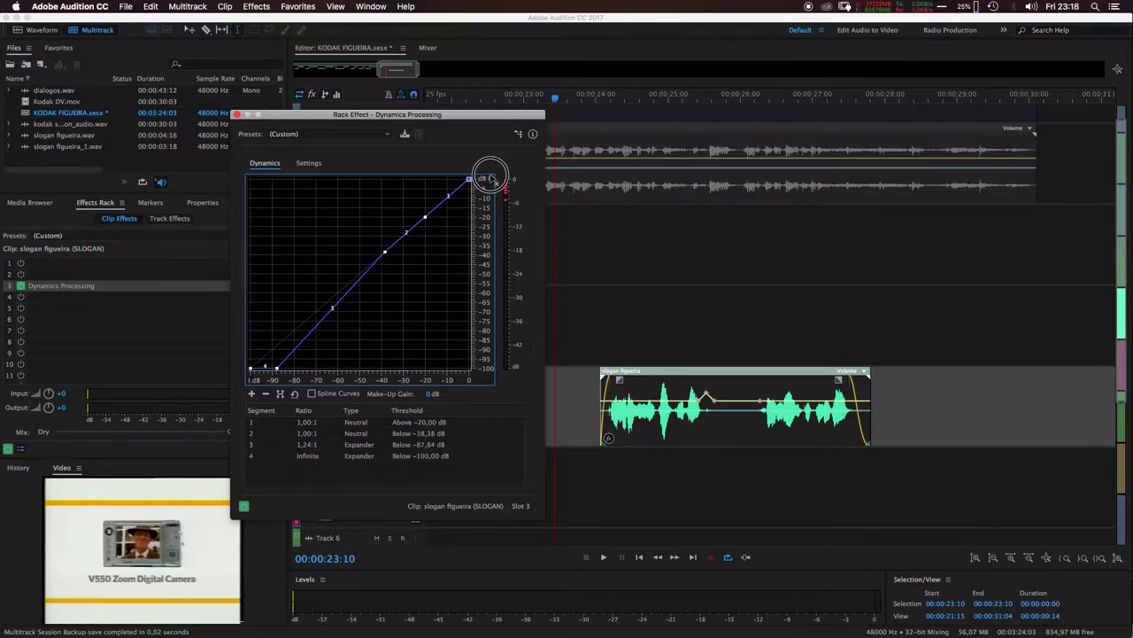
mouse_move(471, 183)
mouse_move(470, 184)
mouse_down()
mouse_move(479, 188)
mouse_move(470, 183)
mouse_up()
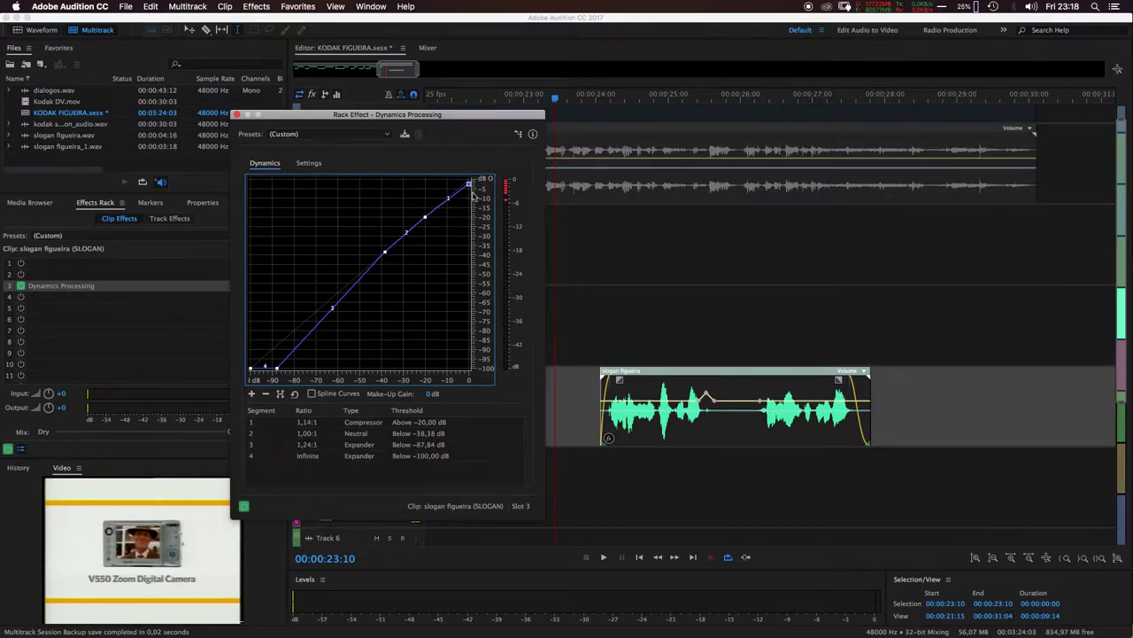
drag(470, 184, 470, 179)
click(470, 181)
drag(470, 181, 469, 179)
click(237, 114)
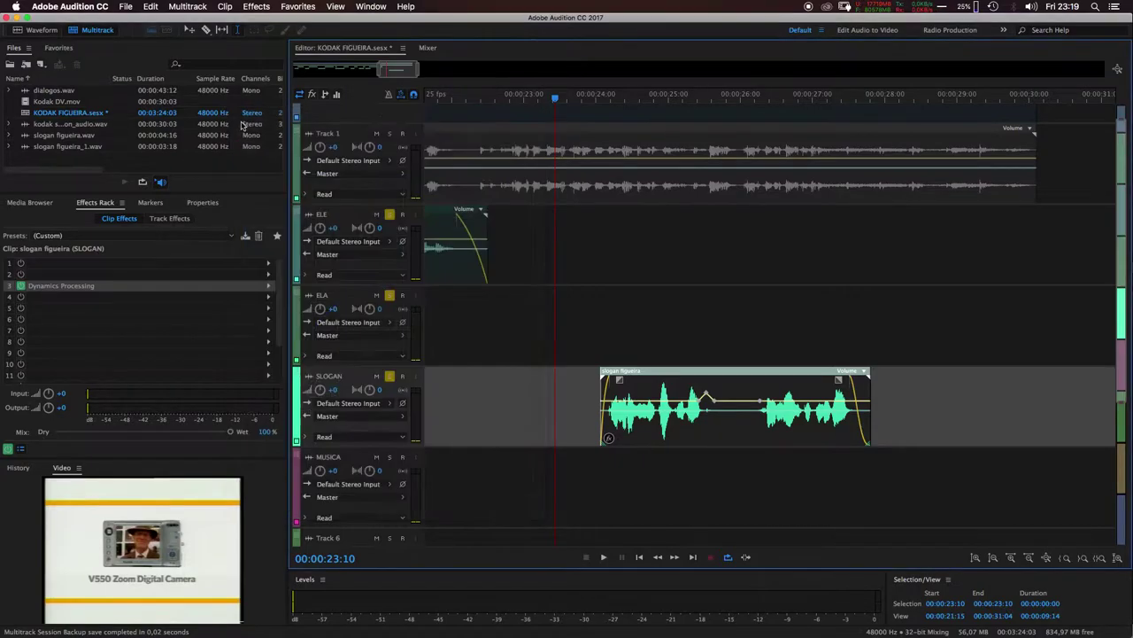
Save the session and play the dubbed dialogue and slogan from 00:00:18:12
drag(368, 78, 233, 76)
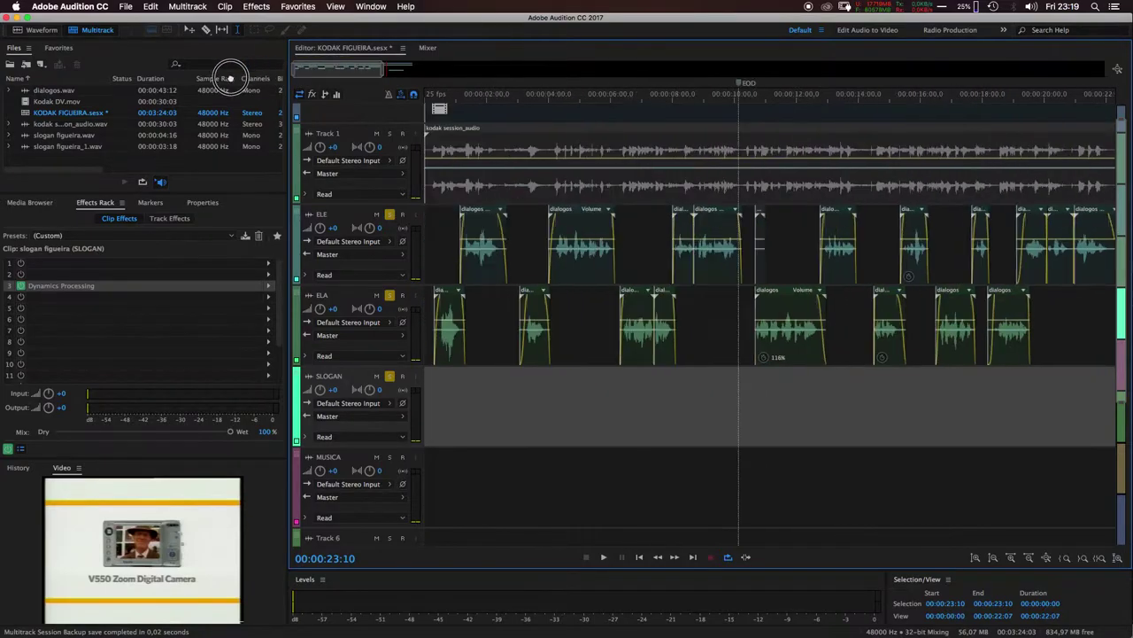
click(387, 79)
drag(387, 78, 434, 69)
key(super+s)
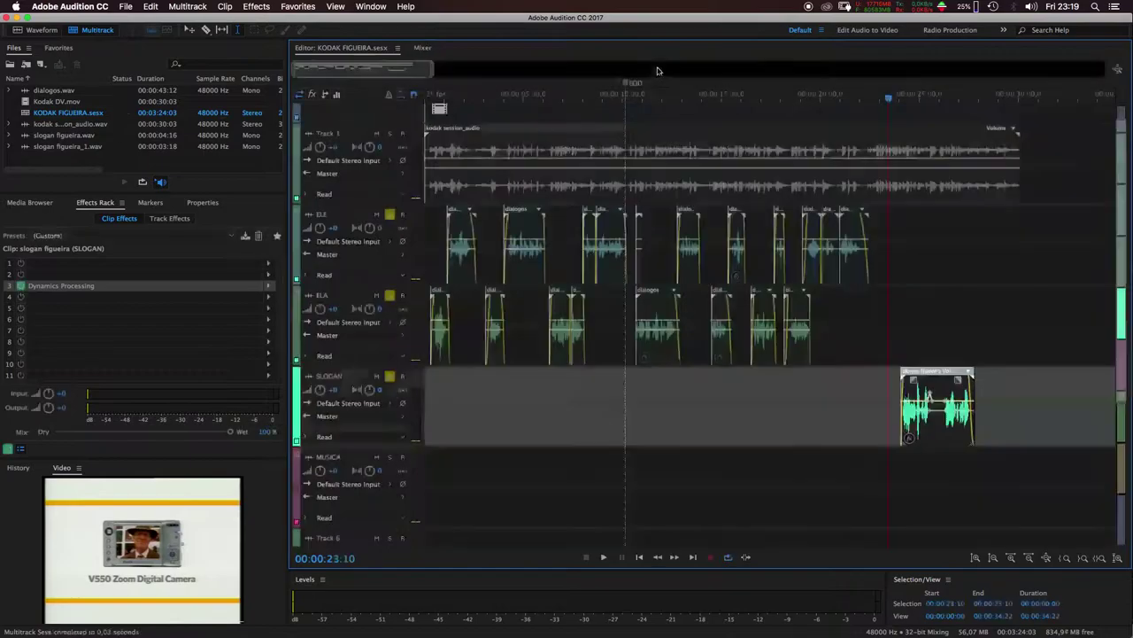
click(795, 99)
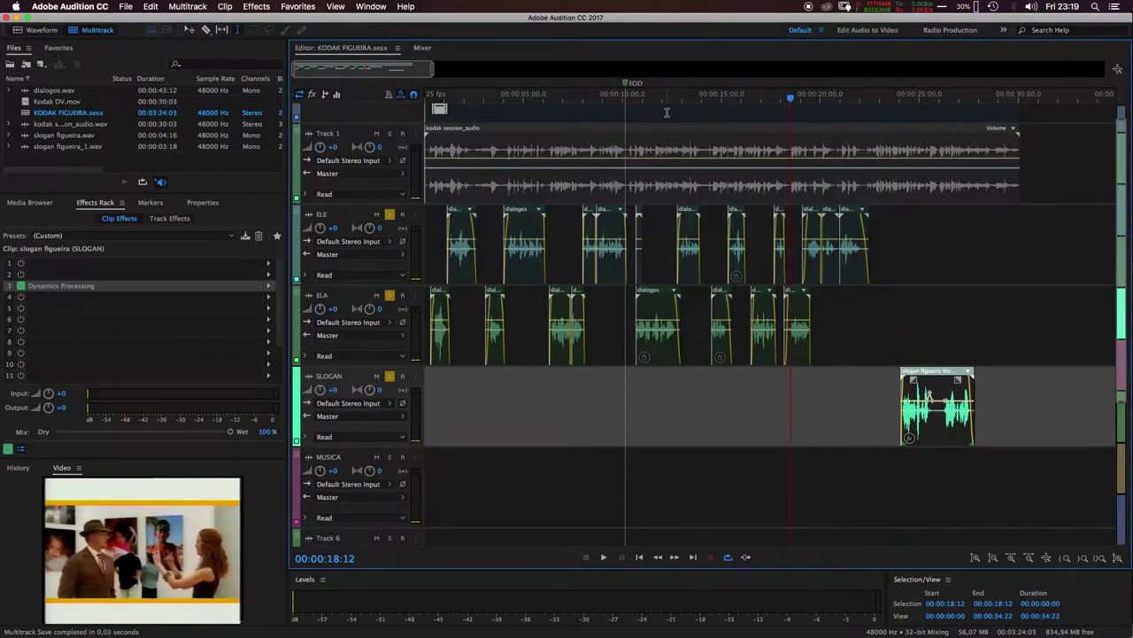
key(space)
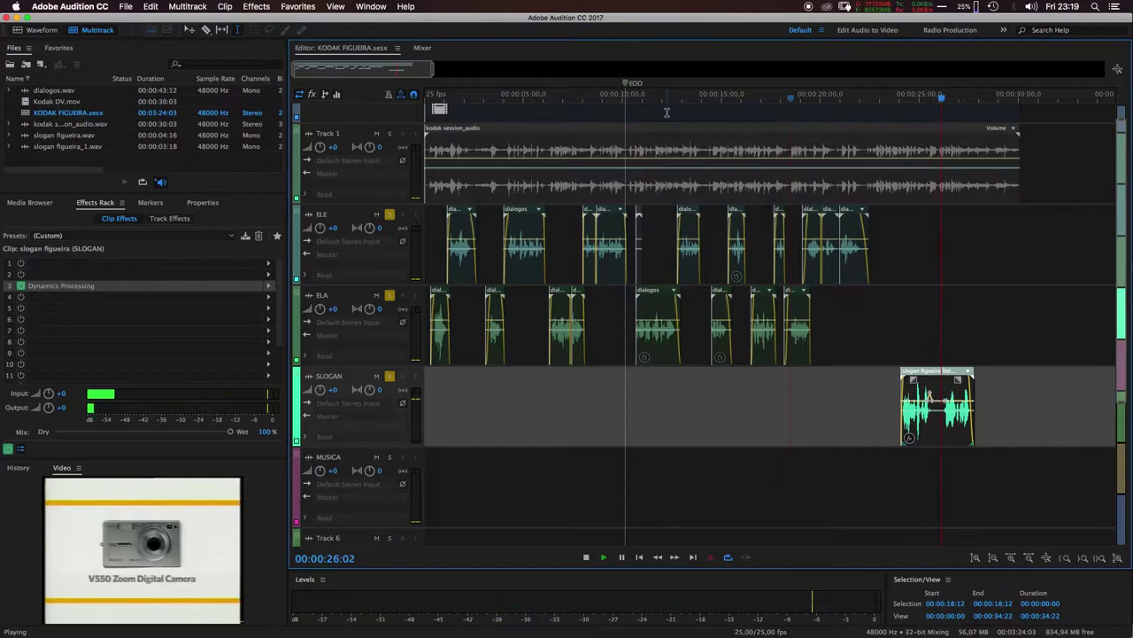
key(space)
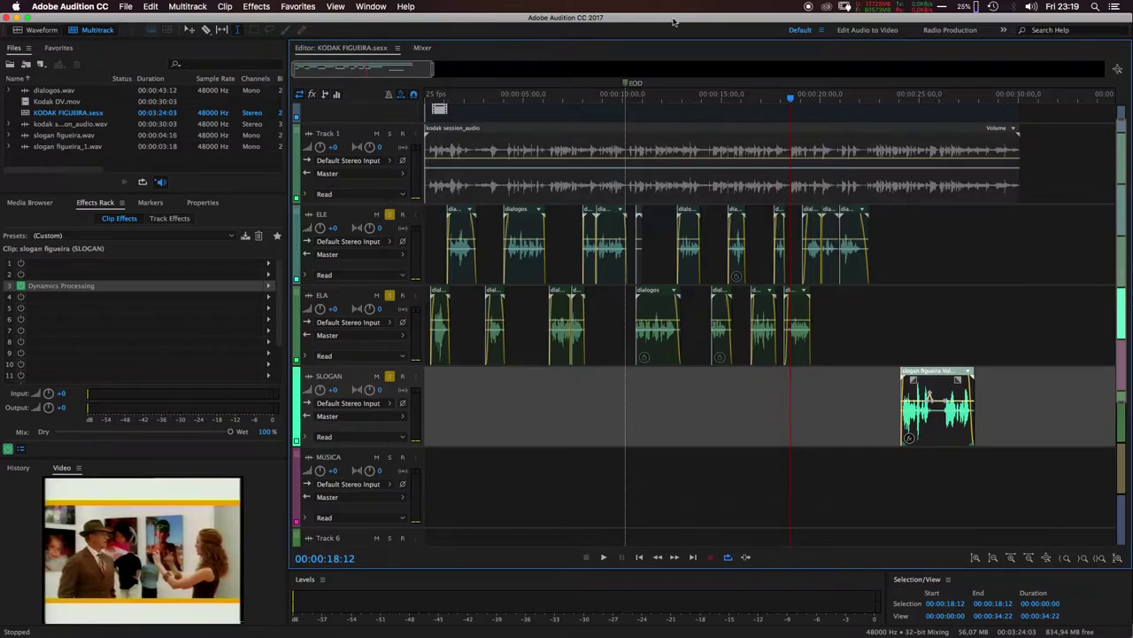
Place the Cory Weeds - Goin' Down 48000 1.wav file from the kodak ficheiros folder at the start of the MUSICA track
click(37, 202)
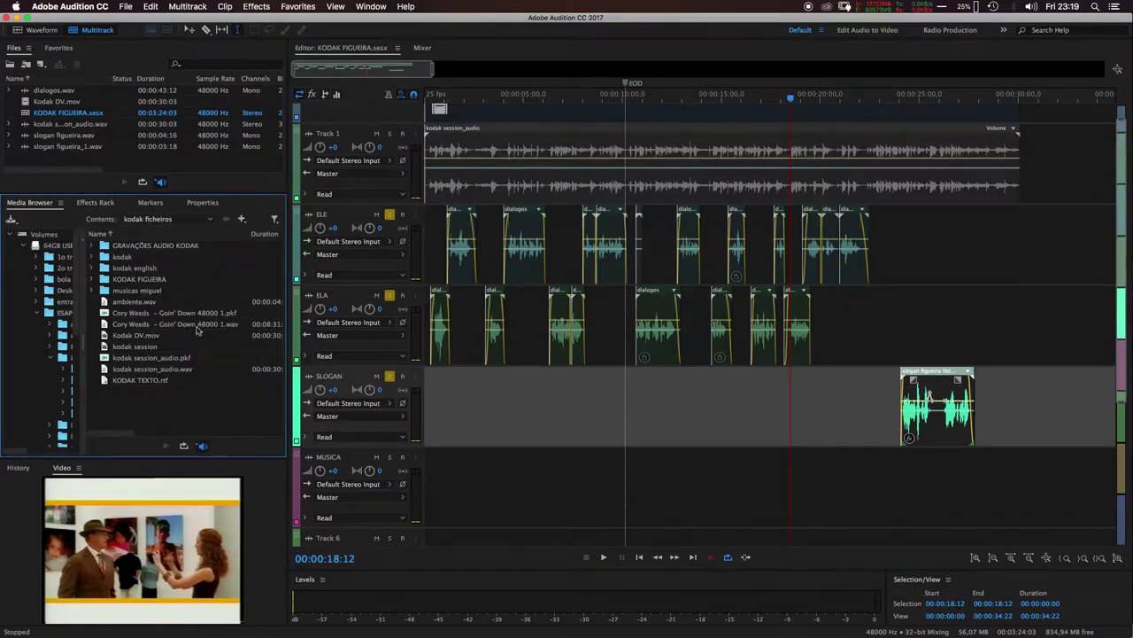
click(146, 326)
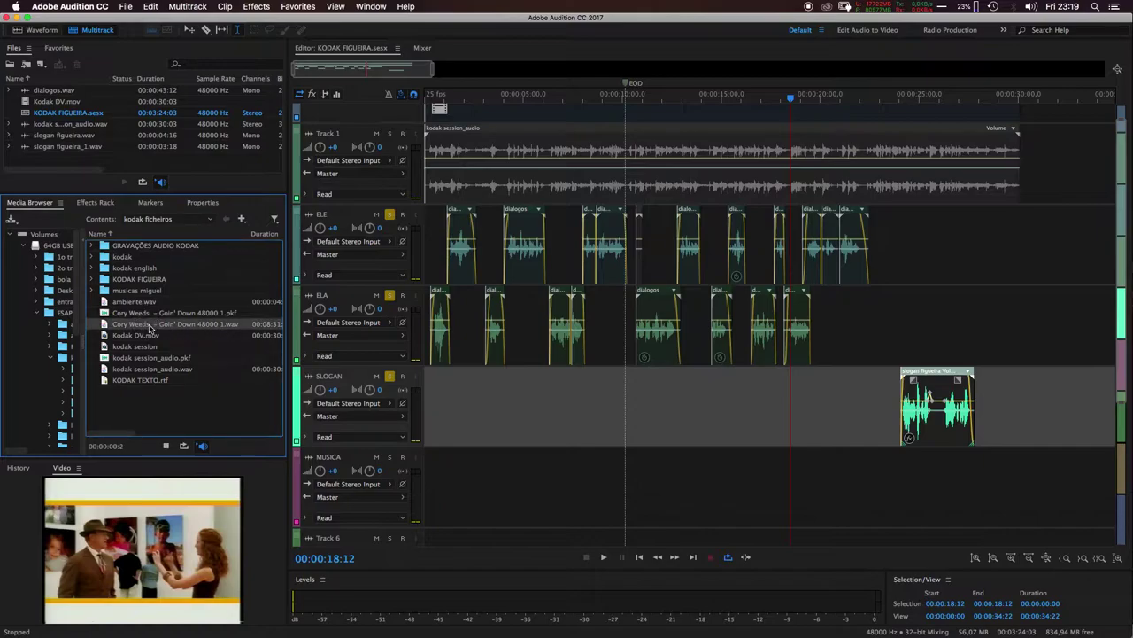
drag(152, 326, 431, 483)
click(485, 470)
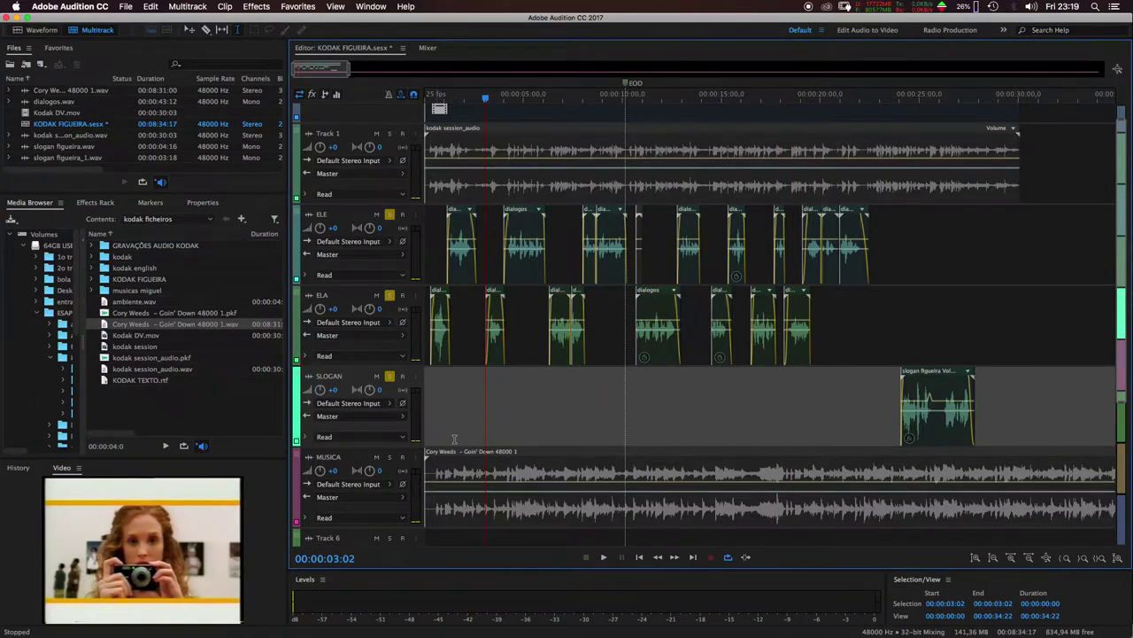
Turn off solo on the ELE, ELA and SLOGAN tracks and mute Track 1 with the original audio
drag(444, 97, 434, 100)
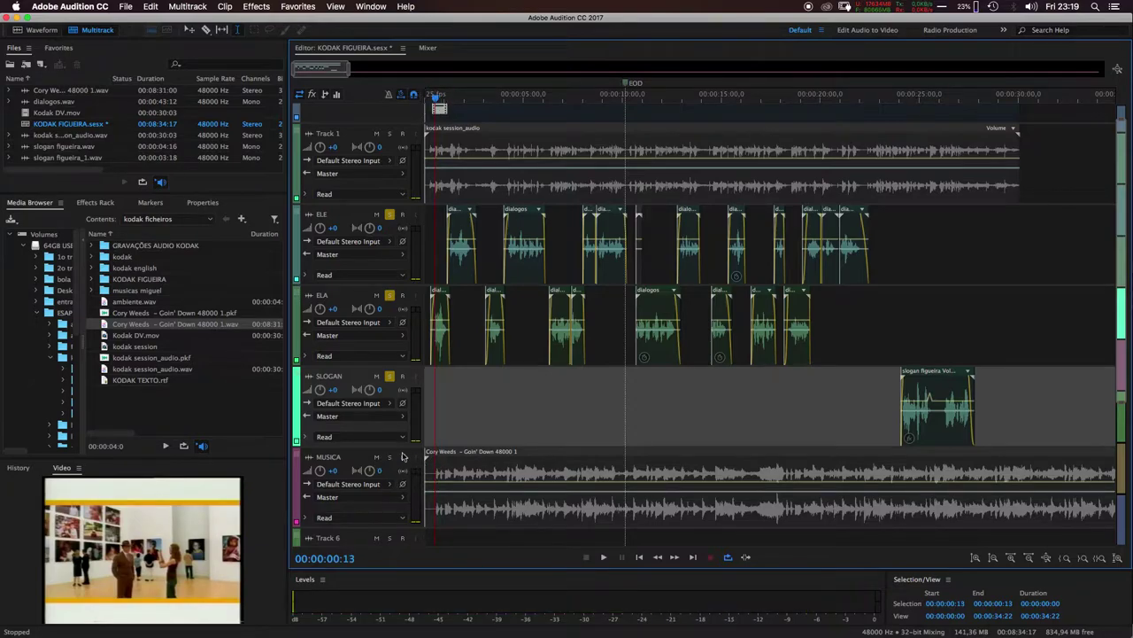
click(390, 215)
click(389, 295)
click(391, 377)
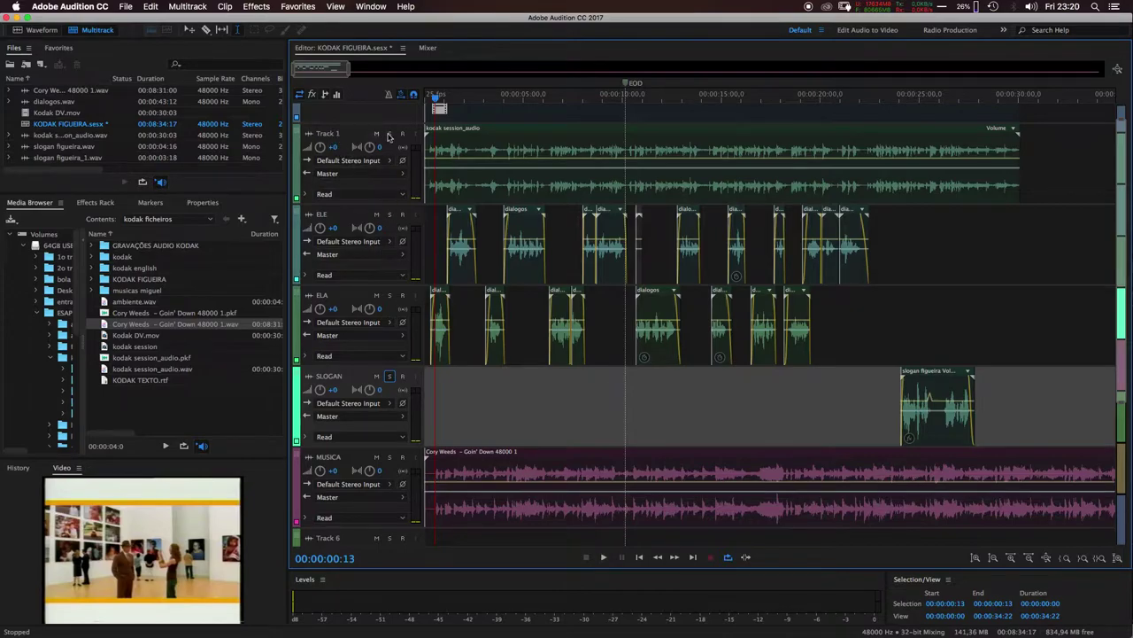
click(377, 134)
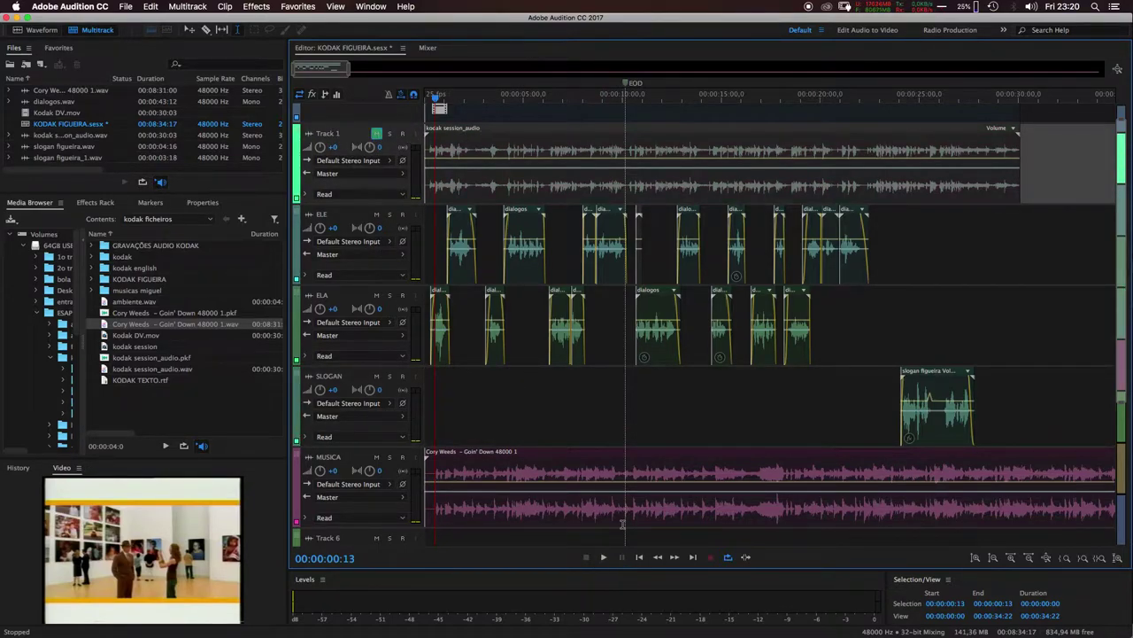
Solo the MUSICA track and audition the music's opening from 00:00:00:13 and 00:00:00:09
key(equal)
key(equal)
key(equal)
key(equal)
key(equal)
key(equal)
key(equal)
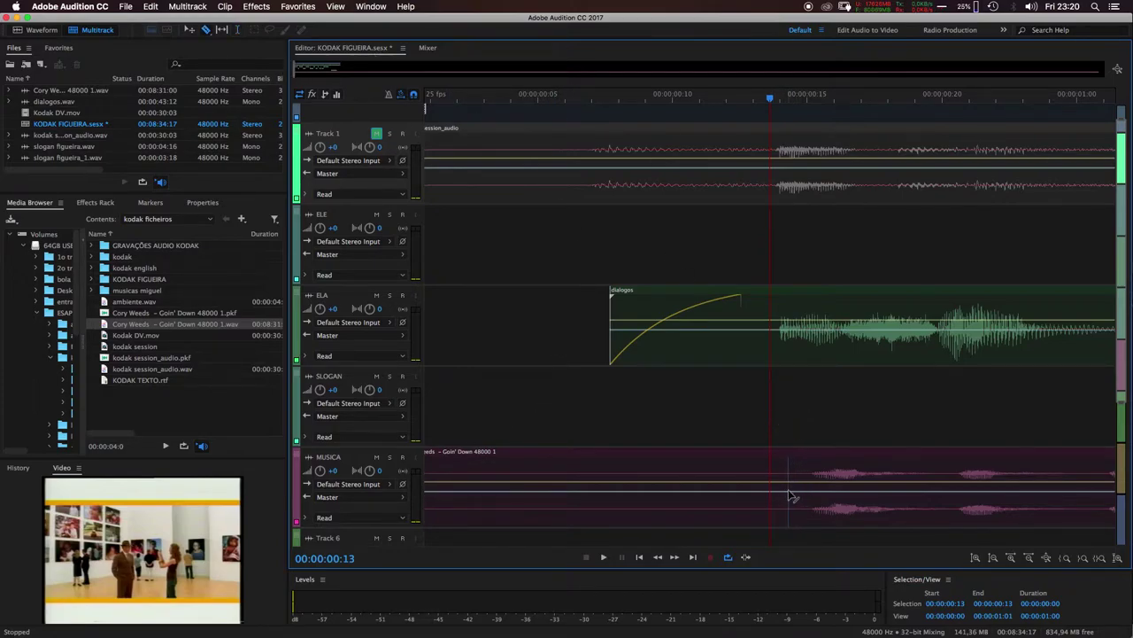
click(390, 456)
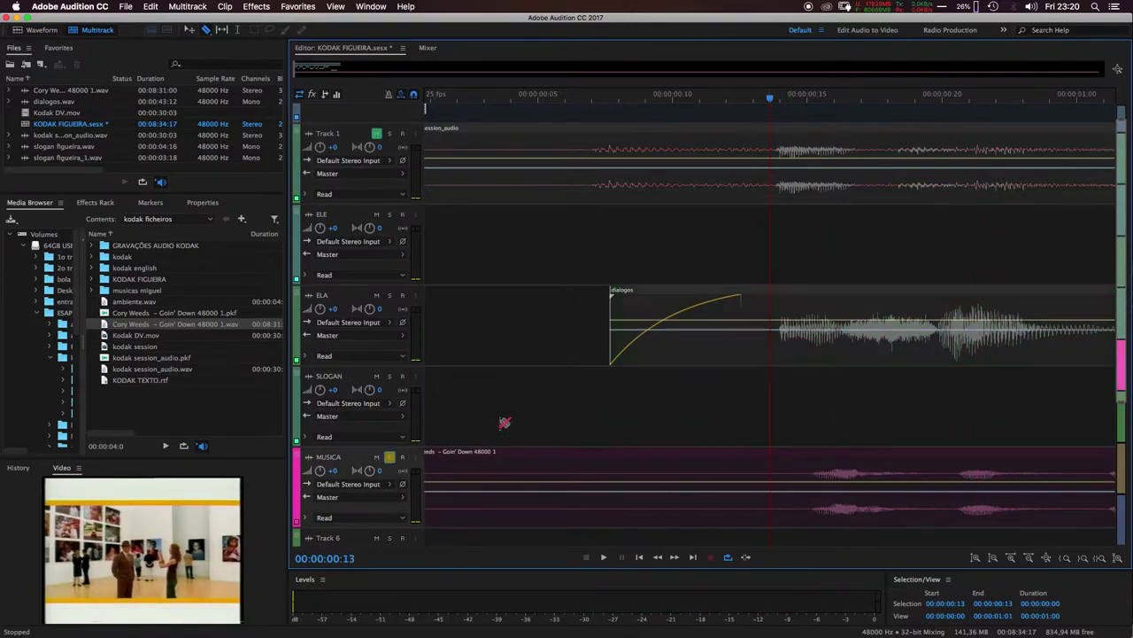
key(space)
click(718, 101)
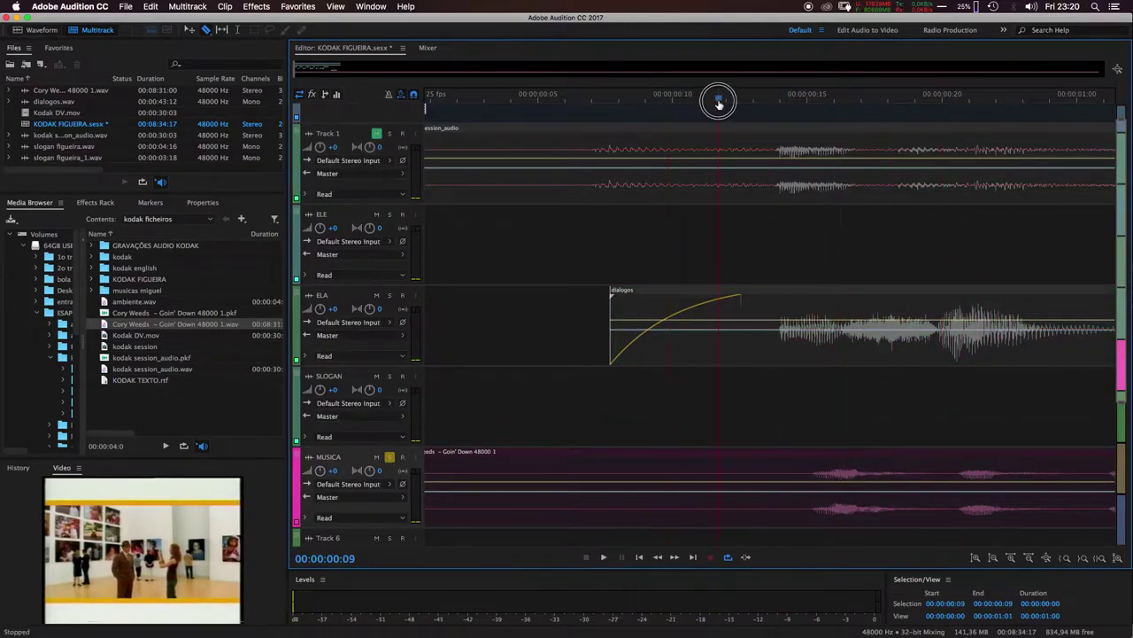
key(space)
Split the music clip at 00:00:00:12, before its first notes, and delete the piece before the cut
click(796, 101)
mouse_move(797, 104)
mouse_down()
mouse_move(812, 104)
mouse_move(789, 103)
mouse_up()
drag(790, 102, 741, 101)
click(742, 469)
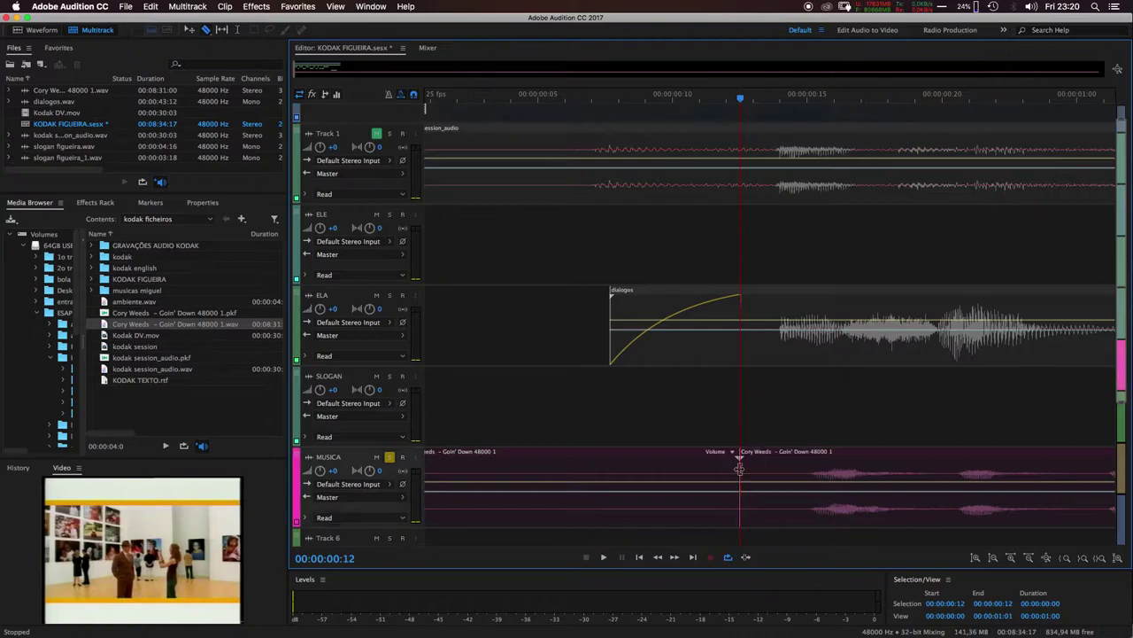
click(603, 451)
key(Delete)
Move the remaining music clip to the start of the session and play its soloed opening from 00:00:00:00
drag(785, 456, 375, 464)
click(460, 99)
key(space)
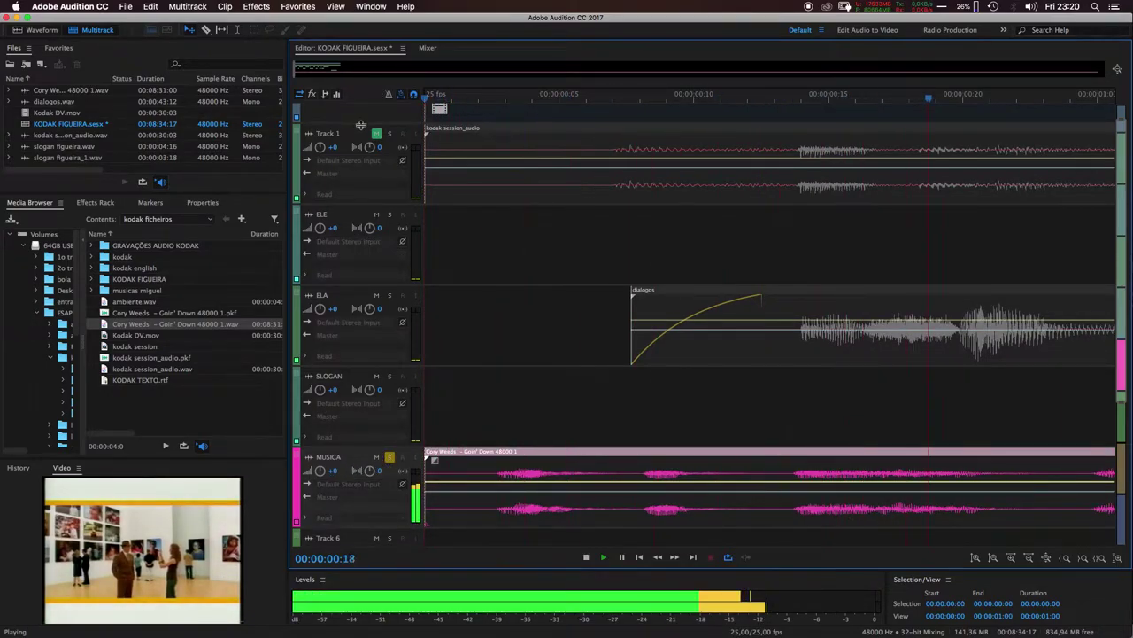
key(space)
Turn off solo on the MUSICA track and play the opening with the dialogue from 00:00:00:00
click(390, 456)
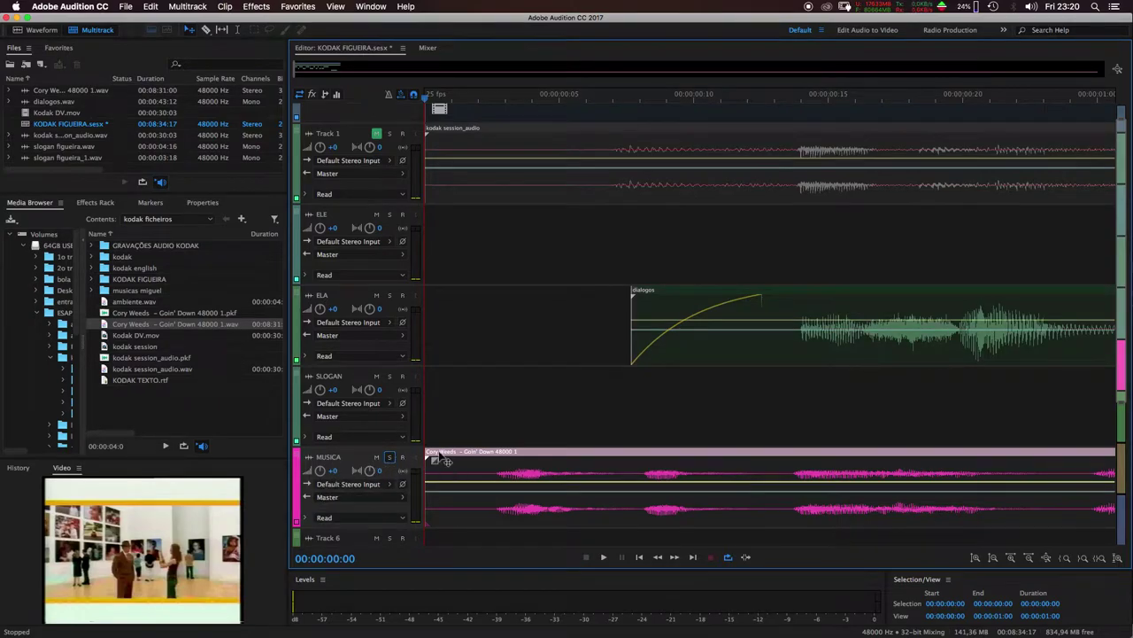
key(space)
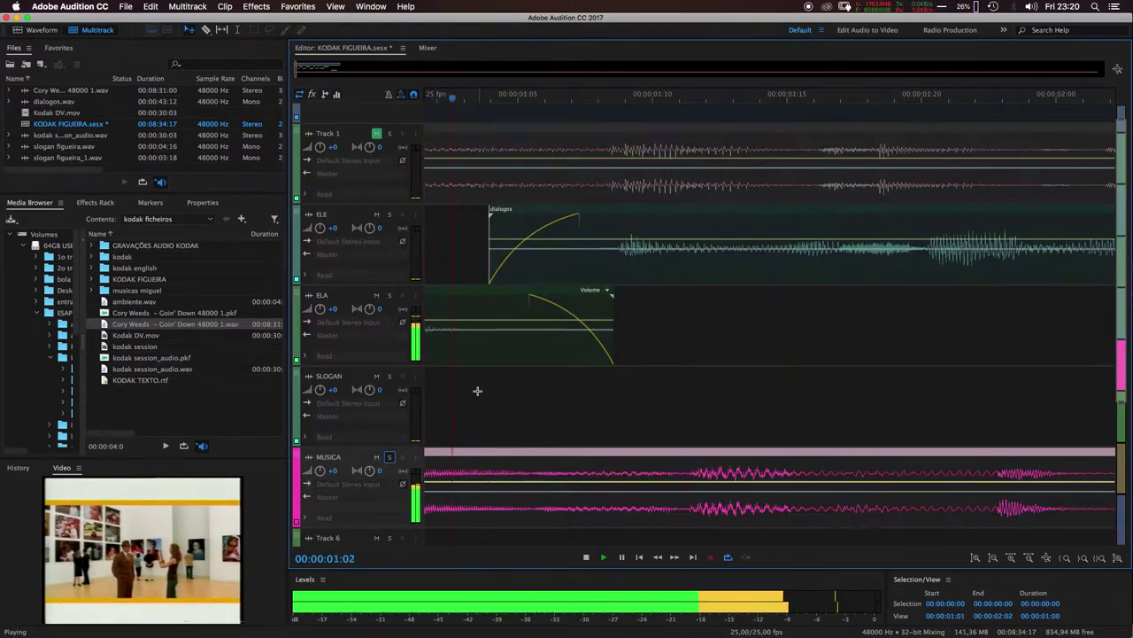
key(space)
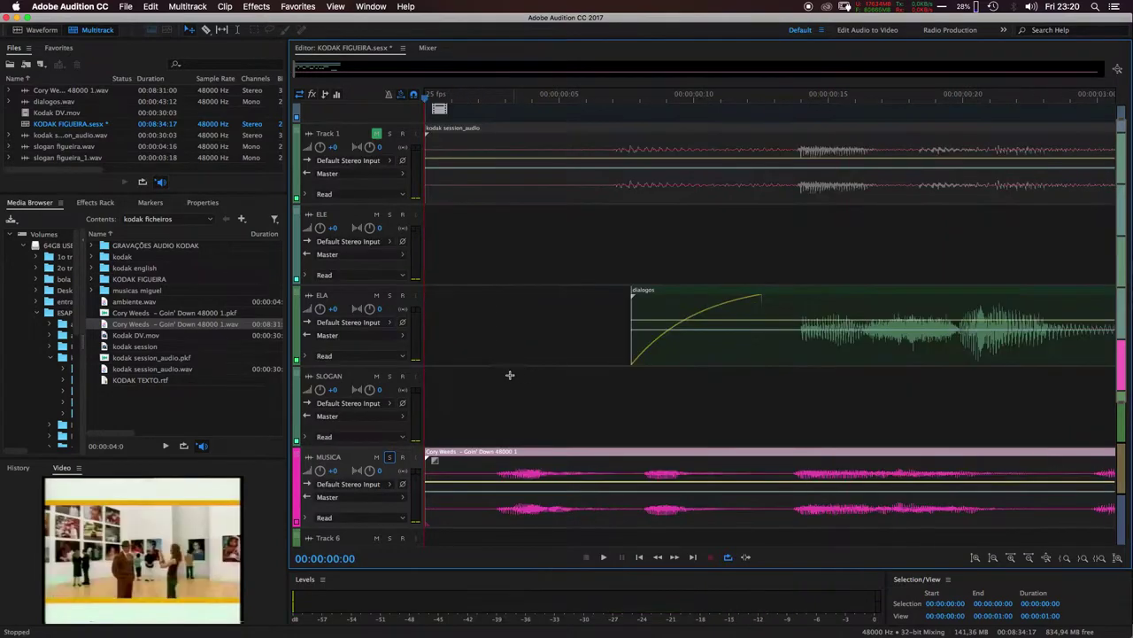
key(space)
key(space)
scroll(660, 264, down, 5)
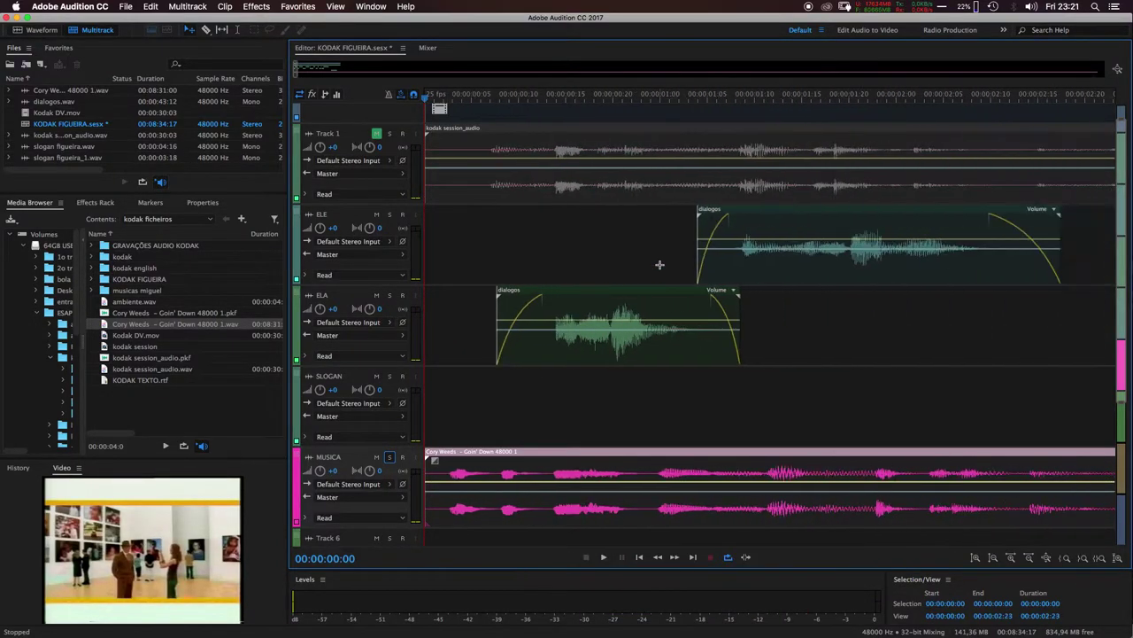
scroll(660, 264, down, 3)
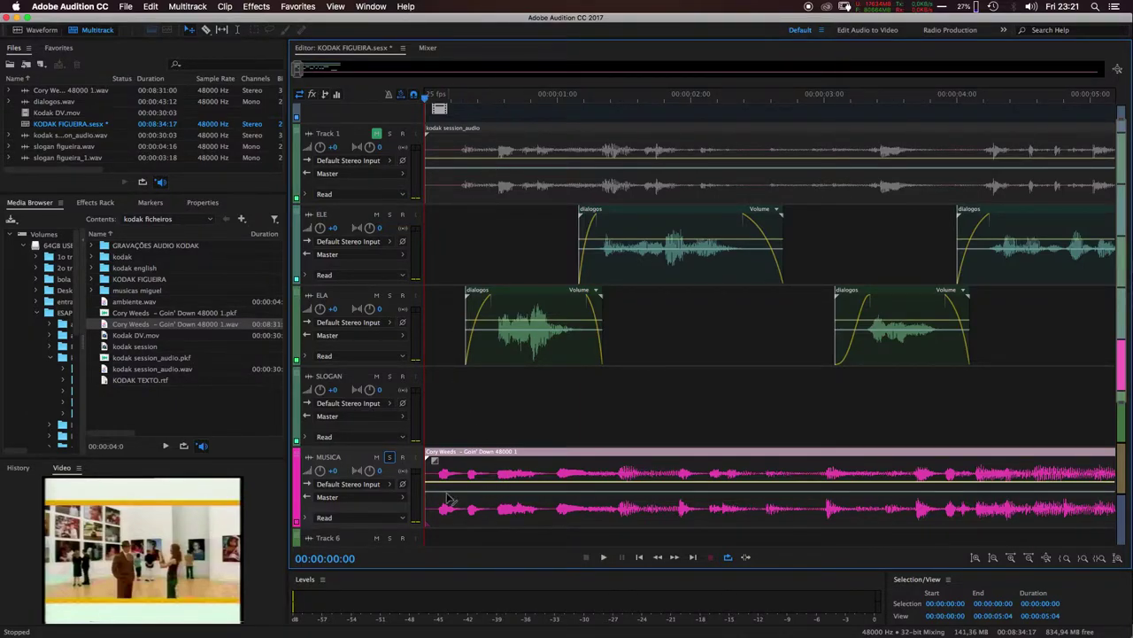
key(space)
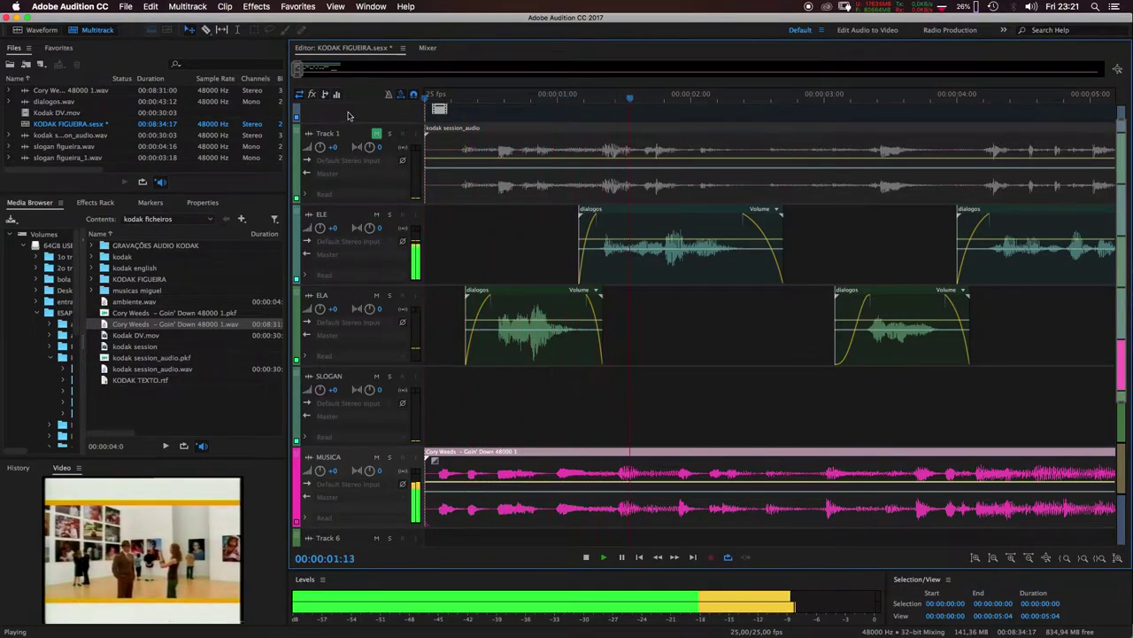
key(space)
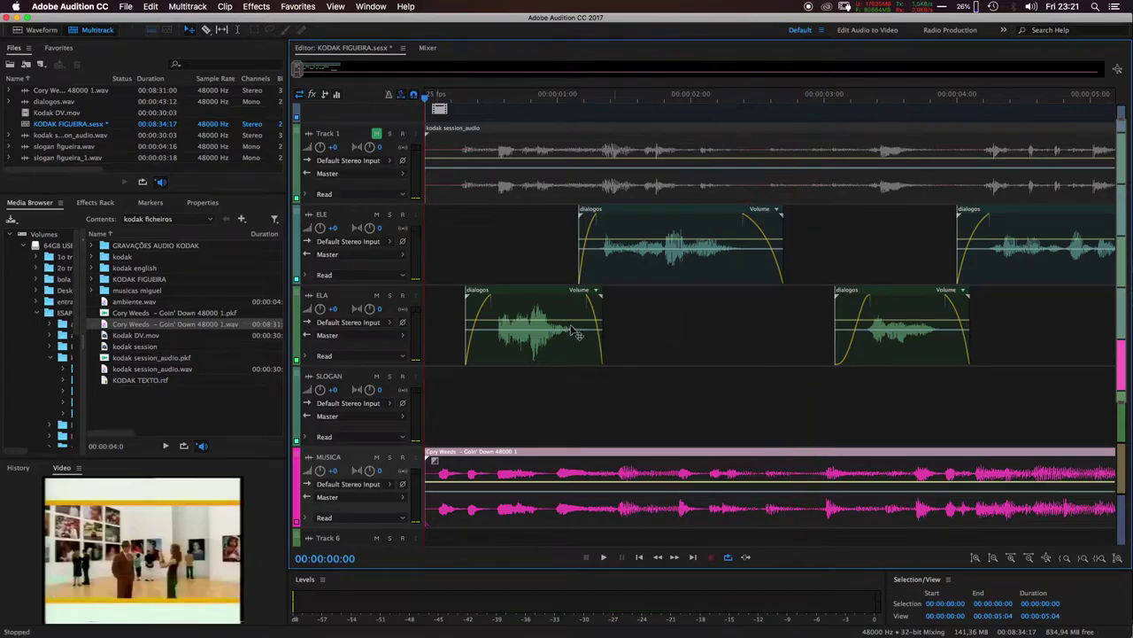
Audition the music near the end of the commercial from 00:00:28:20 and 00:00:28:03
scroll(460, 371, down, 10)
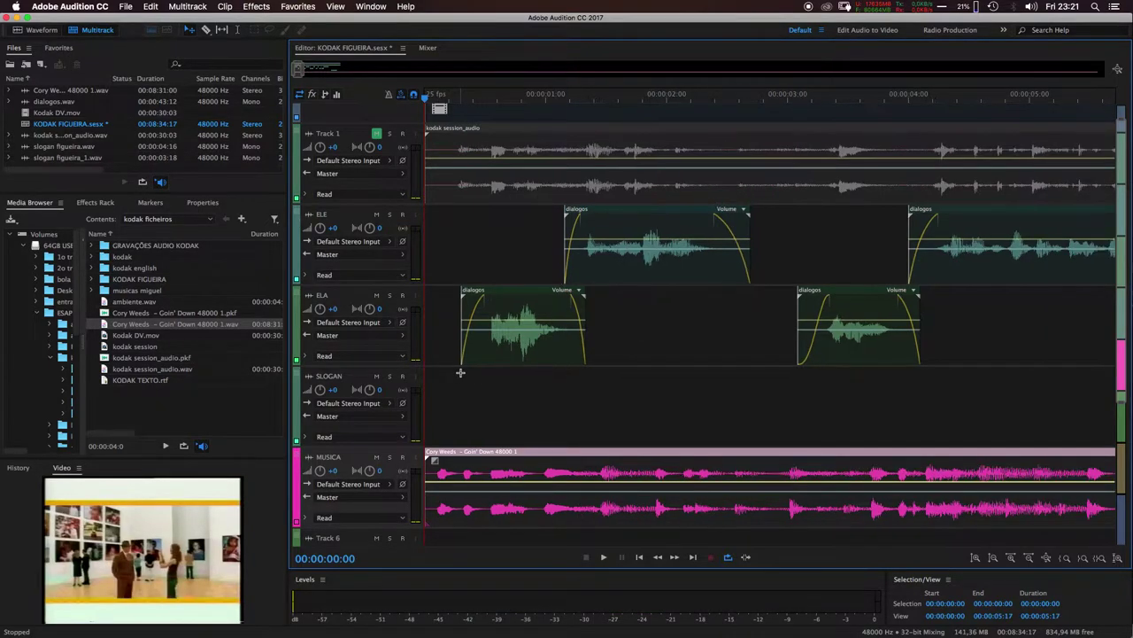
scroll(461, 372, down, 5)
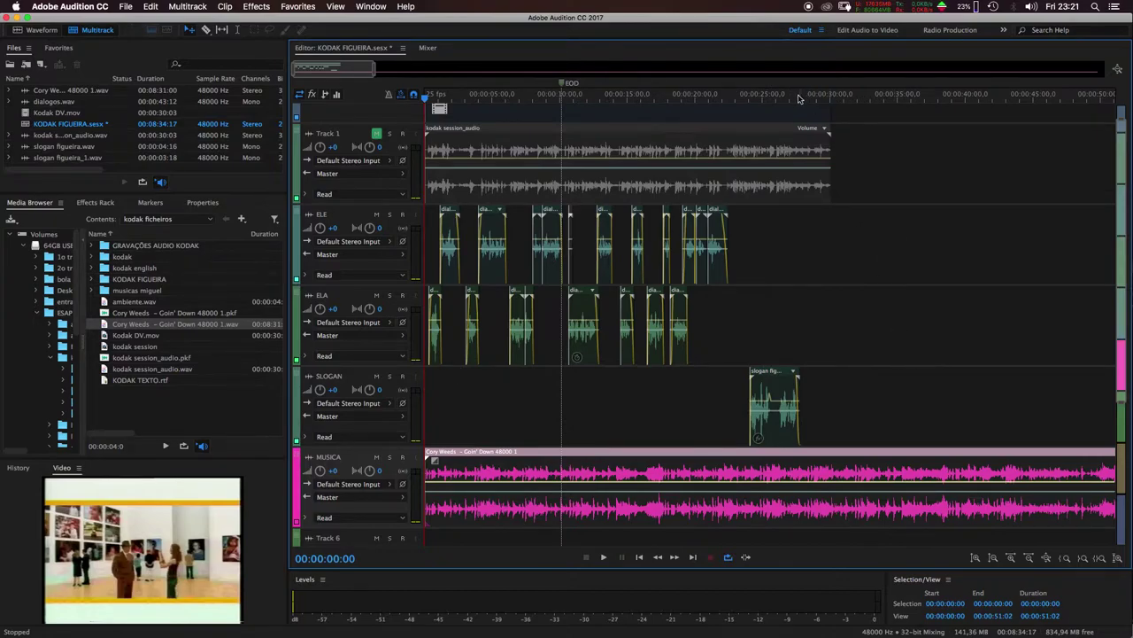
click(811, 93)
key(space)
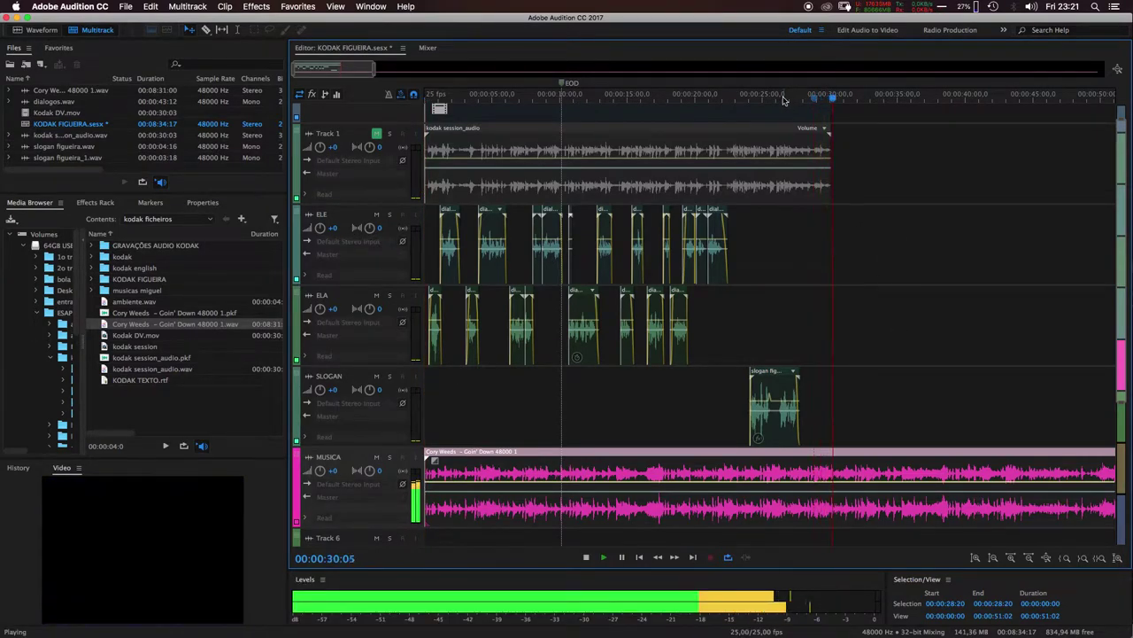
click(806, 97)
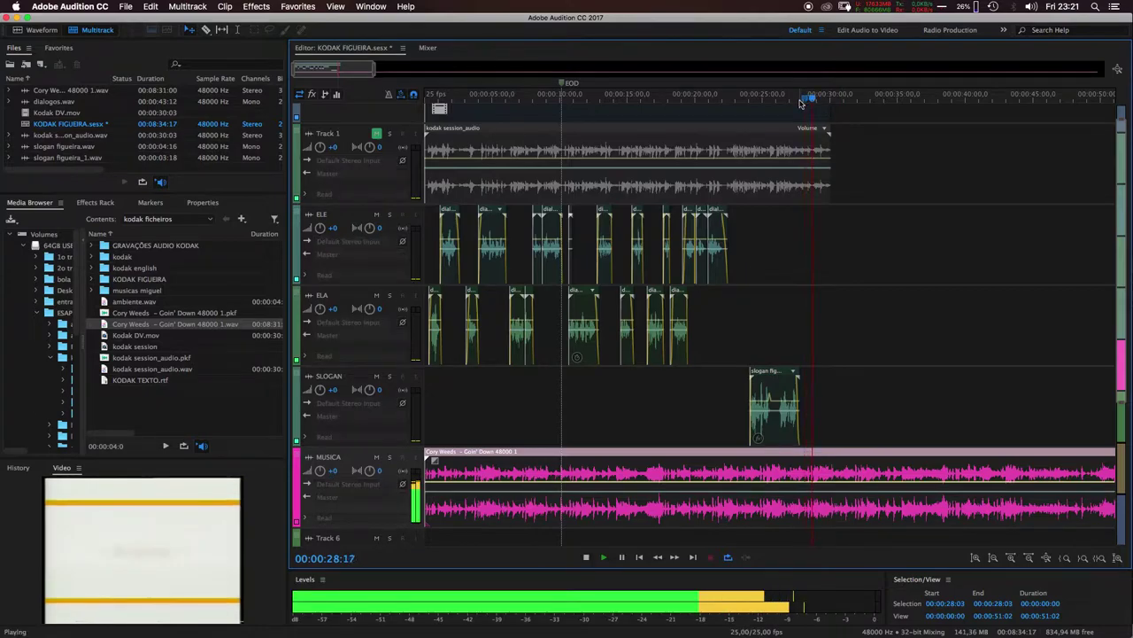
key(space)
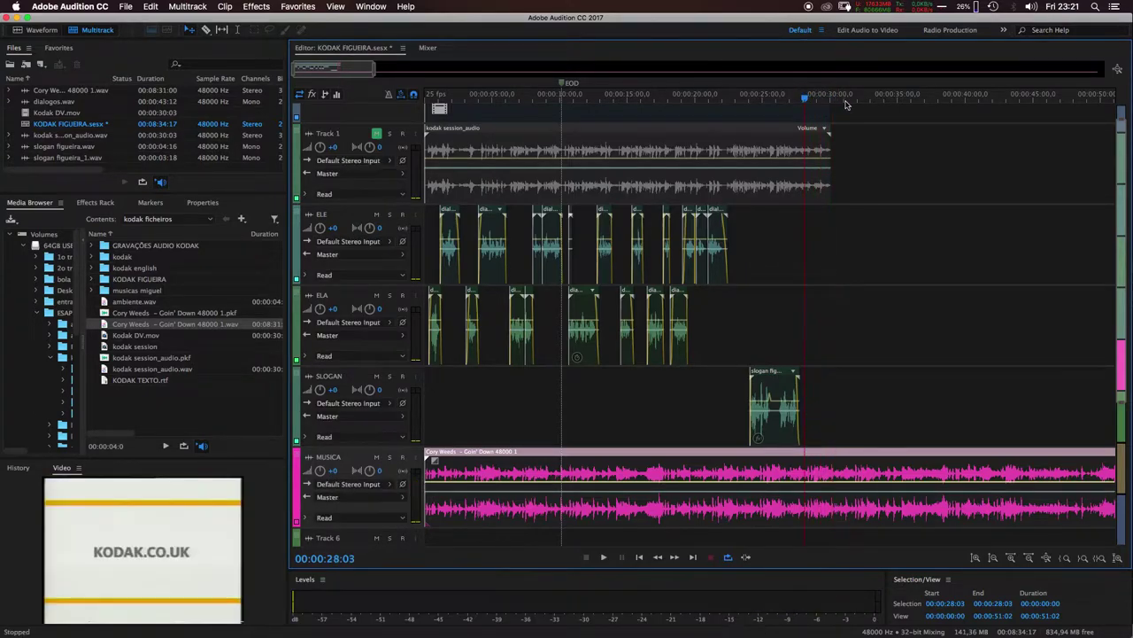
Search for an ending point for the music by auditioning from 00:00:29:16, 00:00:29:06 and 00:00:29:18
key(space)
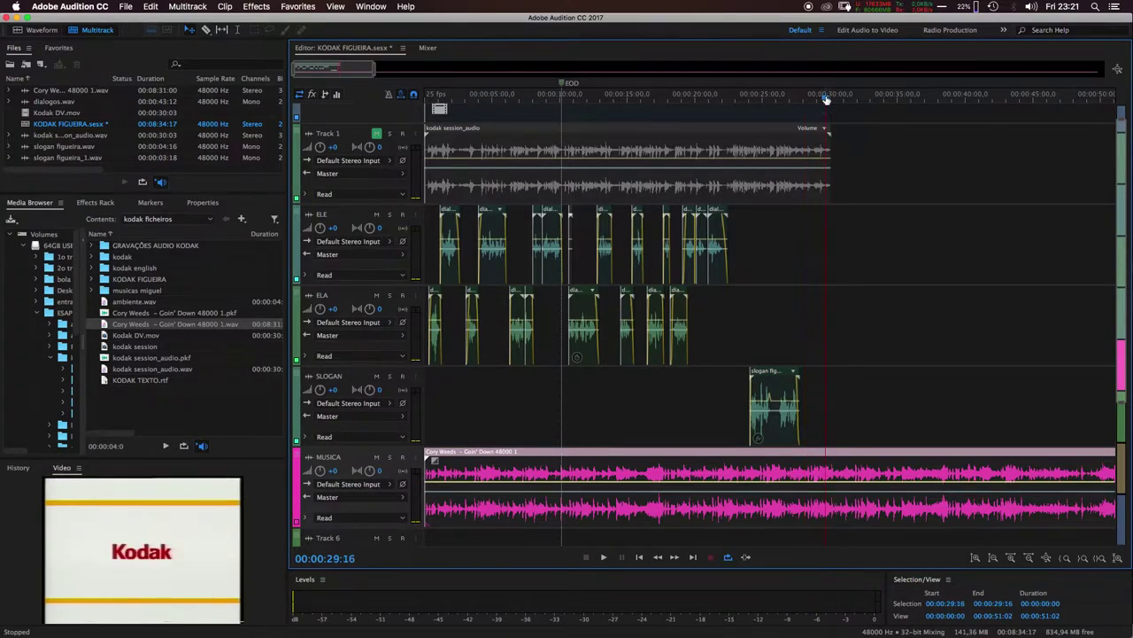
key(space)
click(820, 100)
key(space)
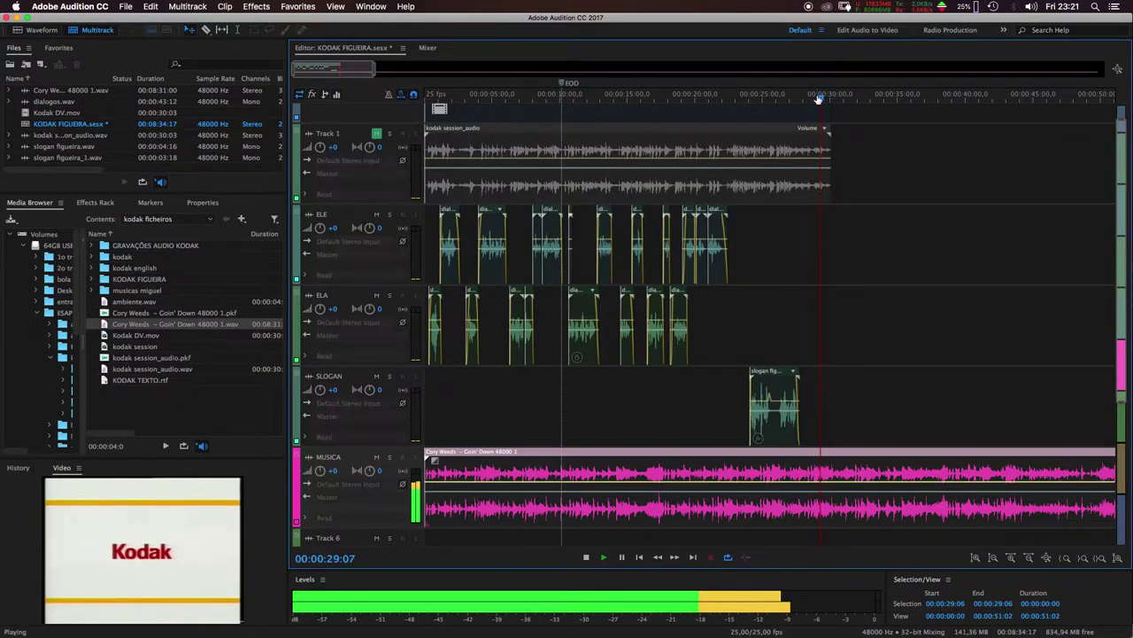
key(space)
key(space)
click(824, 97)
key(space)
key(space)
key(space)
key(space)
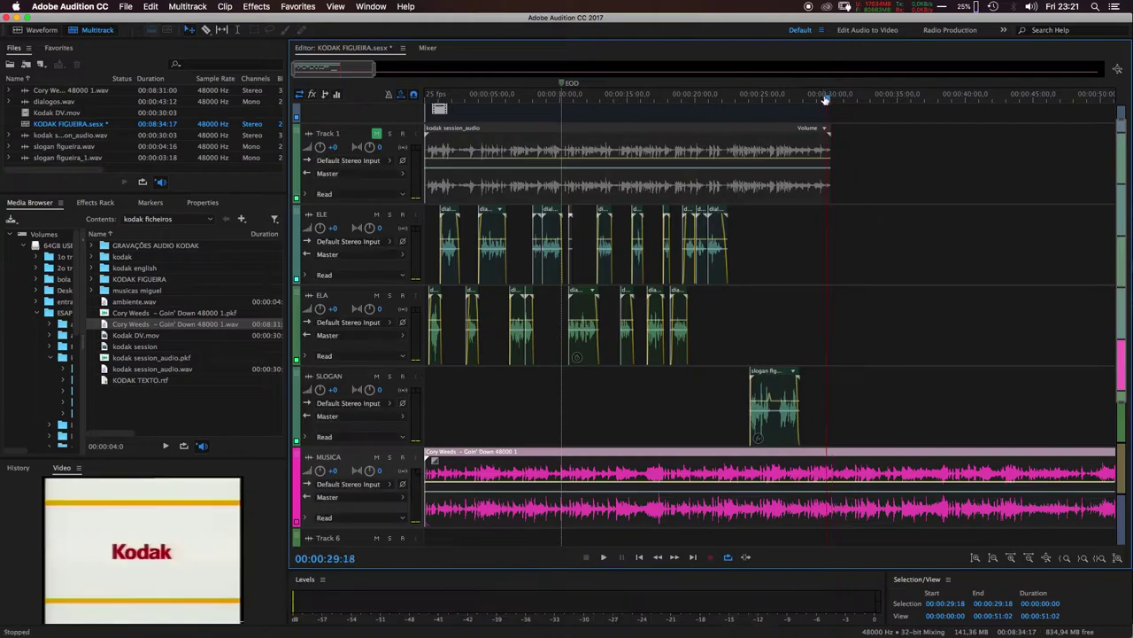
Audition the ending of the music up close, including from 00:00:29:13, to find the cut point
key(equal)
key(equal)
key(equal)
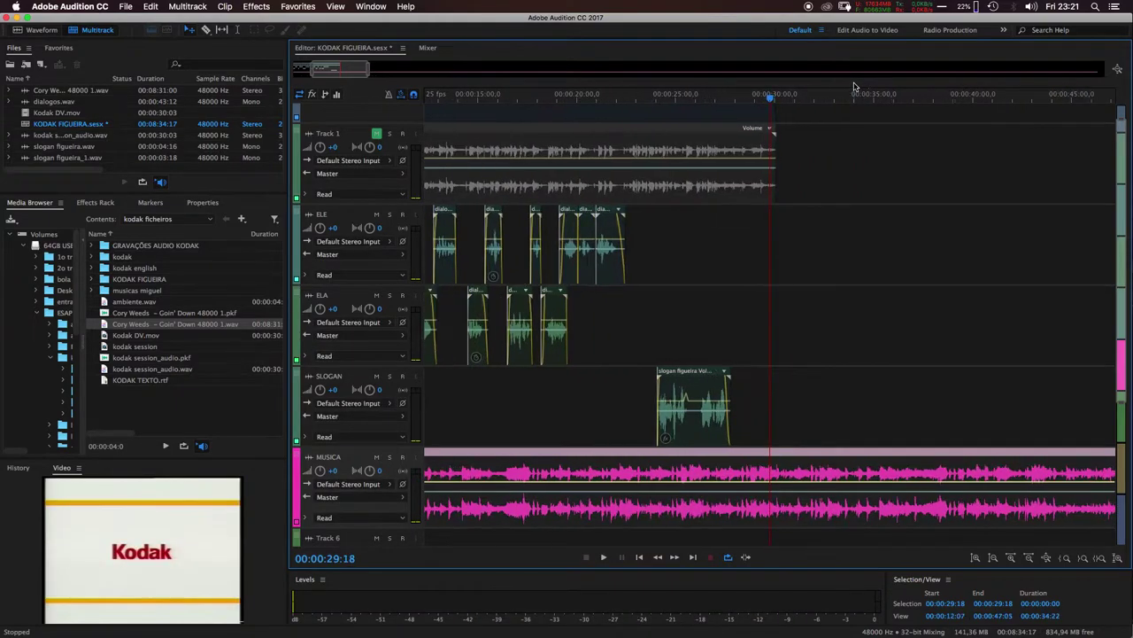
key(equal)
key(equal)
key(space)
key(space)
click(723, 96)
key(space)
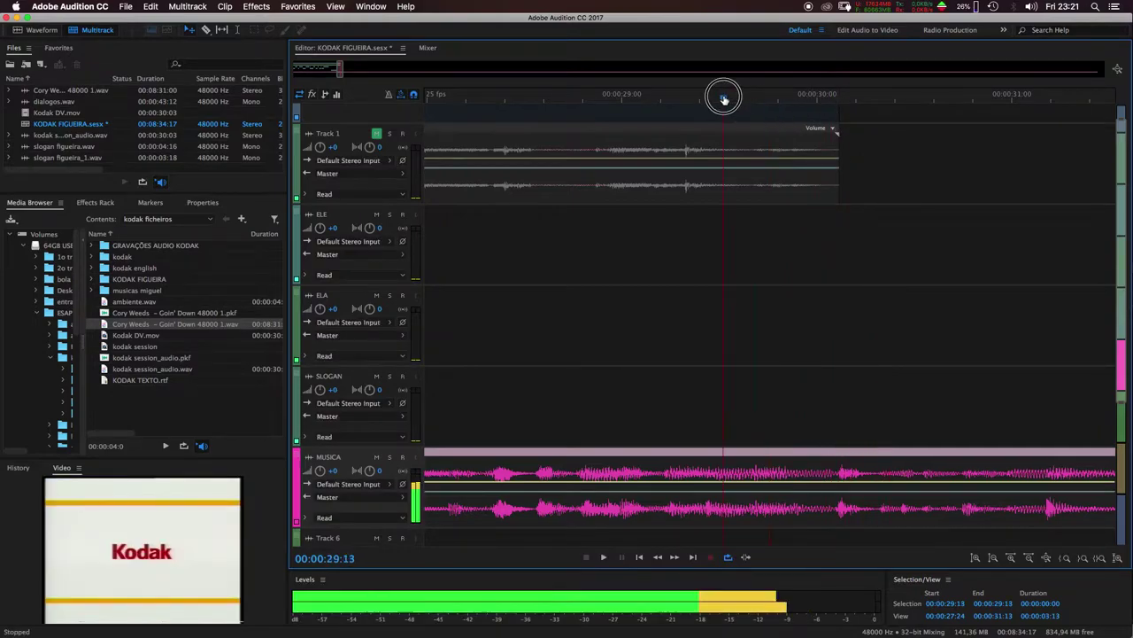
key(space)
Split the music clip at 00:00:29:24 and delete everything after that point
drag(757, 99, 808, 99)
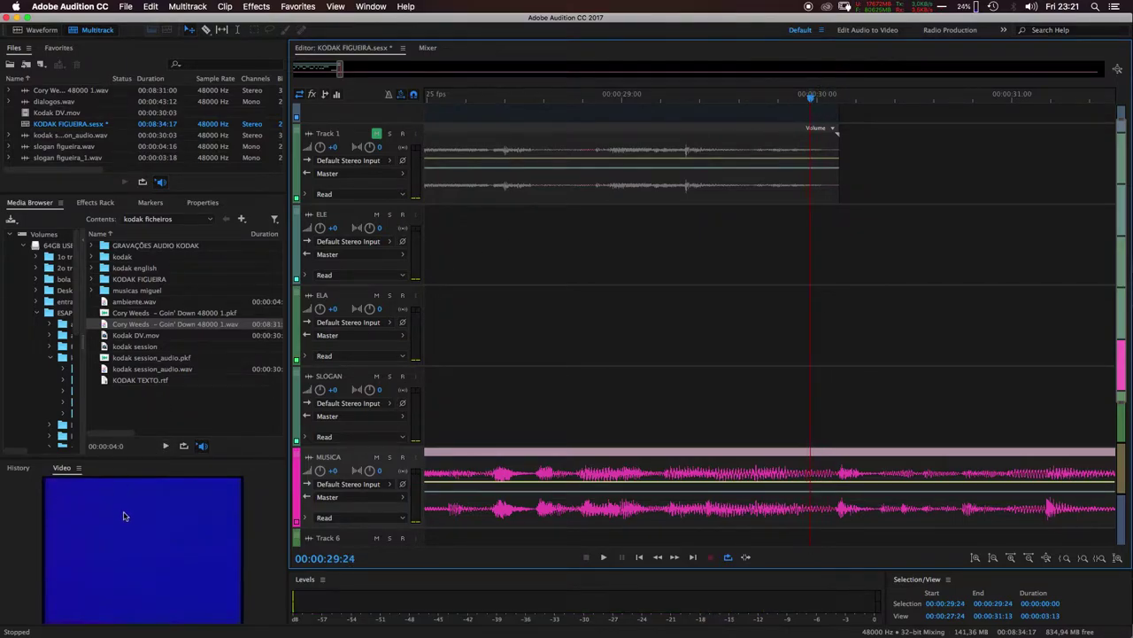
drag(813, 103, 811, 97)
click(814, 471)
click(827, 449)
key(Delete)
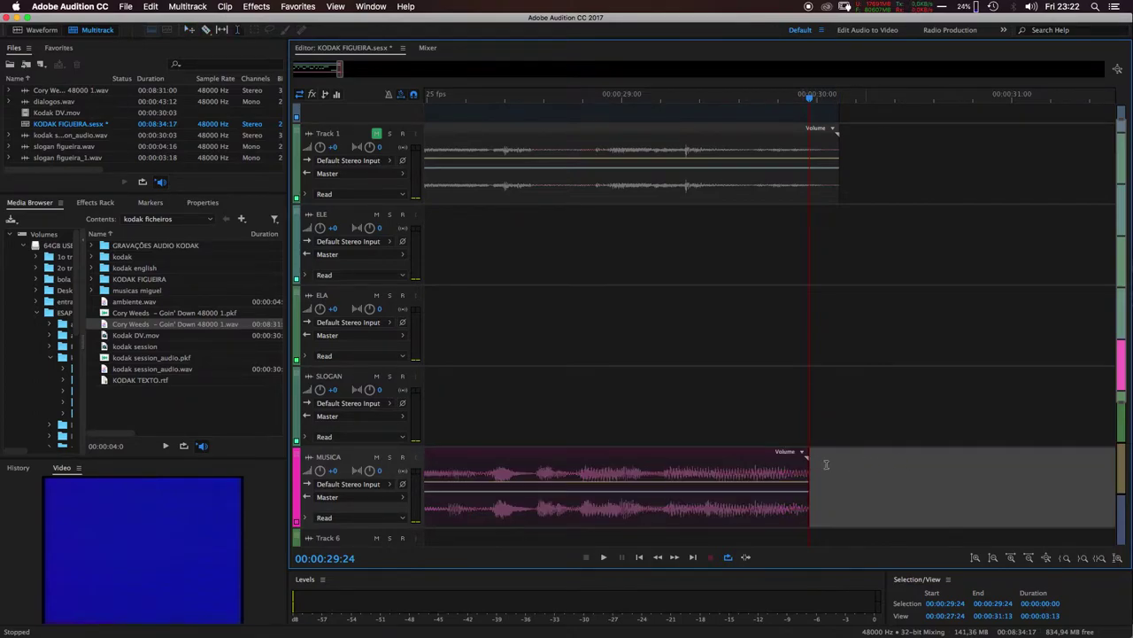
Add a short fade-out to the end of the music clip and audition it from 00:00:28:05
click(742, 456)
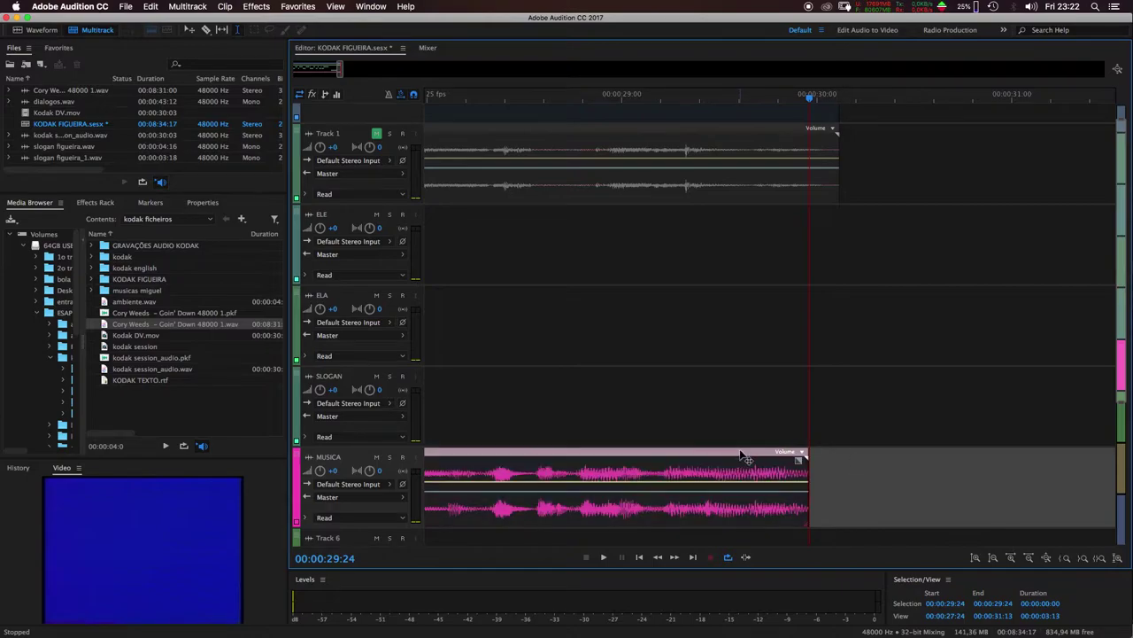
drag(800, 460, 735, 461)
click(473, 100)
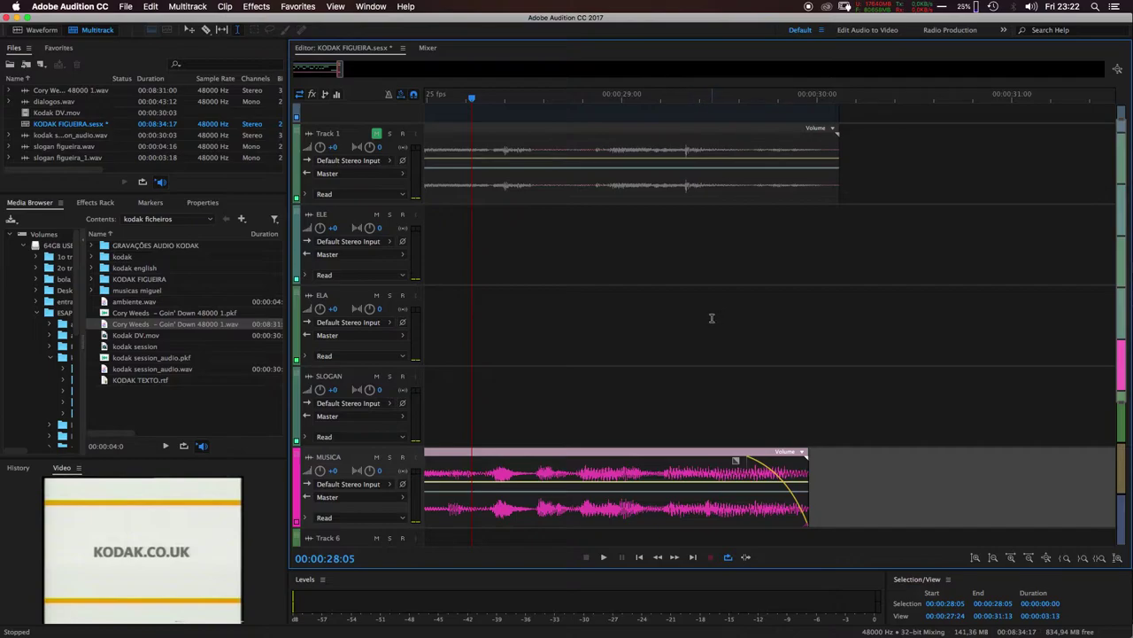
key(space)
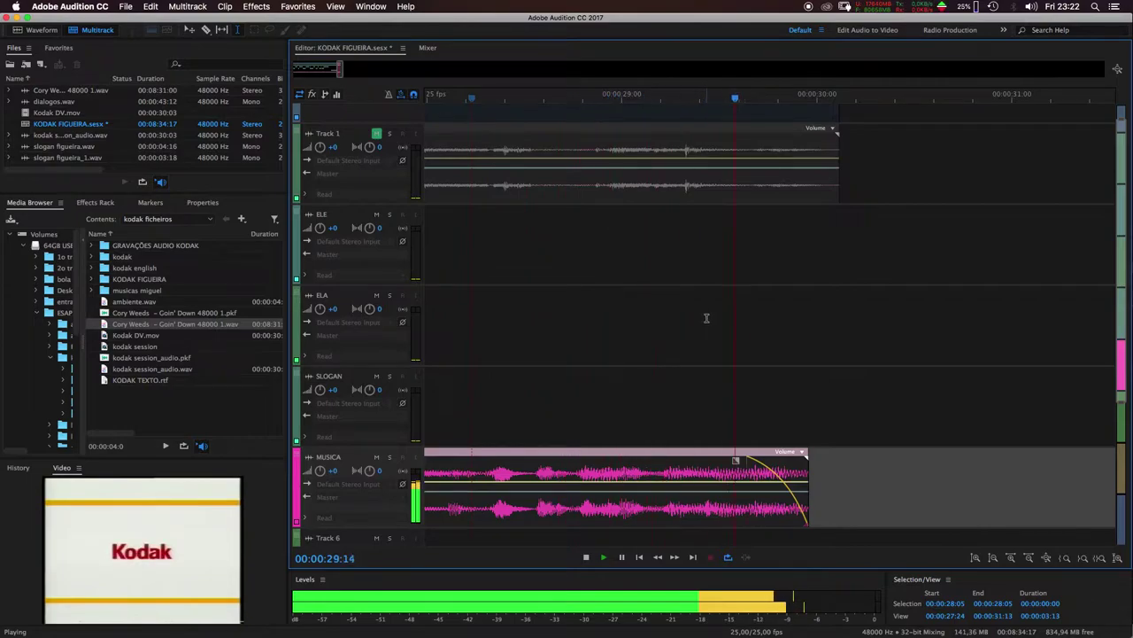
key(space)
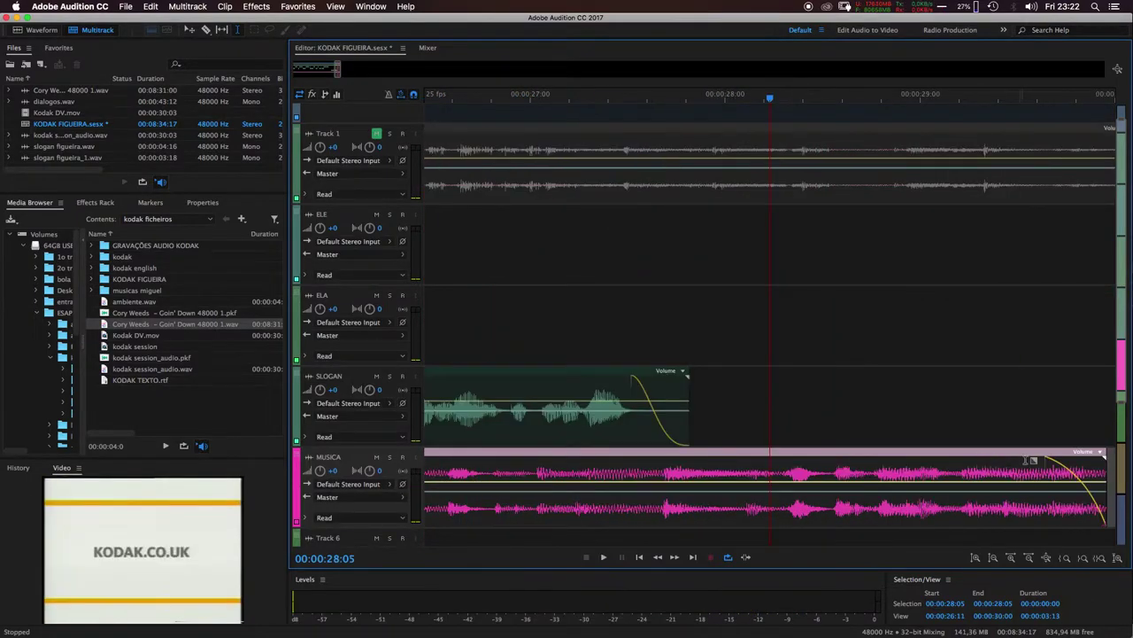
Shorten the music clip's fade-out and audition the ending from 00:00:28:05 and 00:00:29:07
drag(1043, 458, 1055, 461)
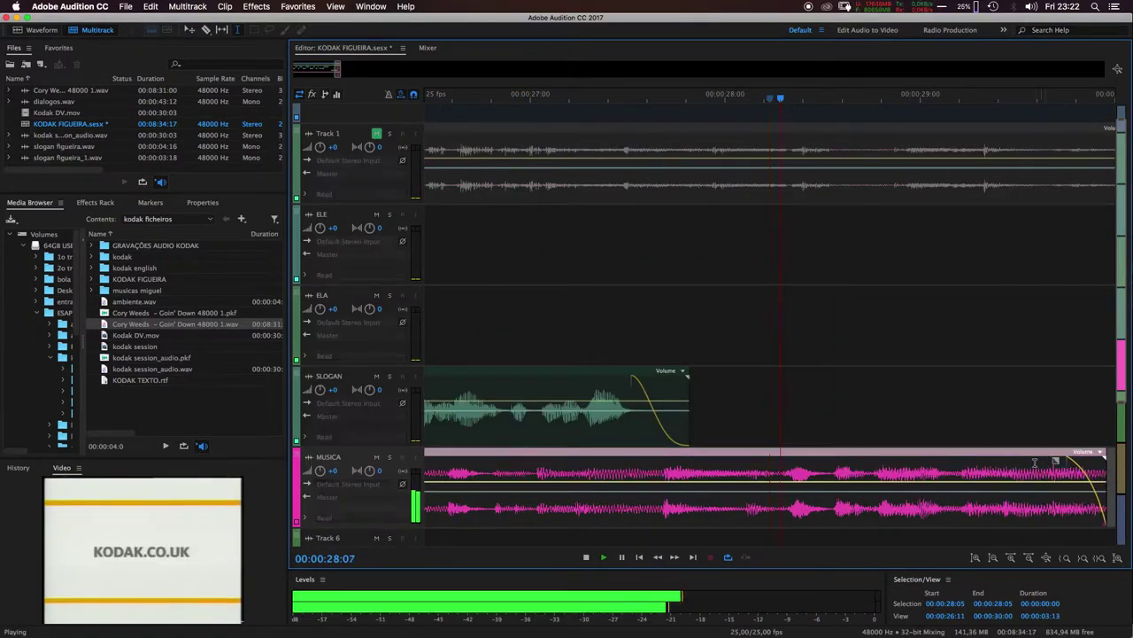
key(space)
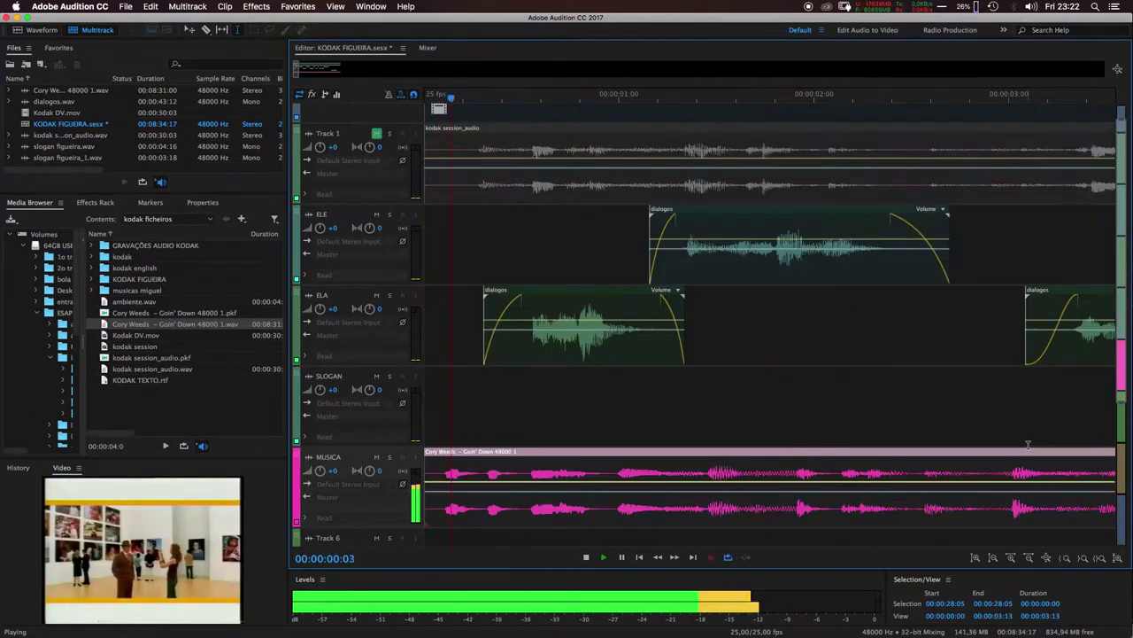
key(space)
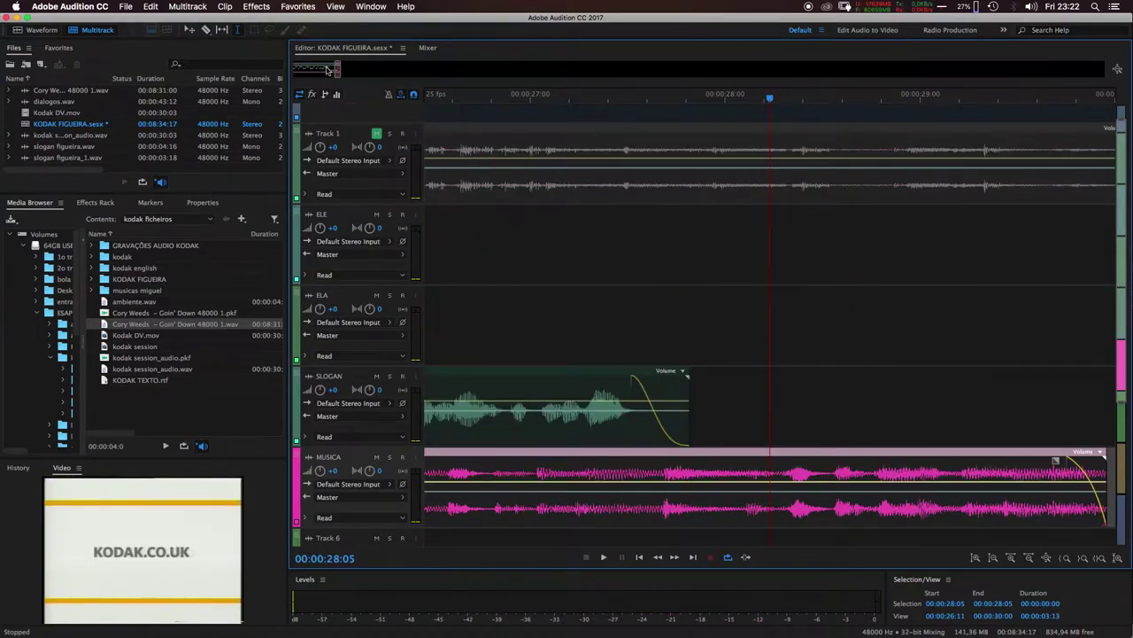
drag(1086, 410, 839, 410)
click(724, 96)
click(802, 459)
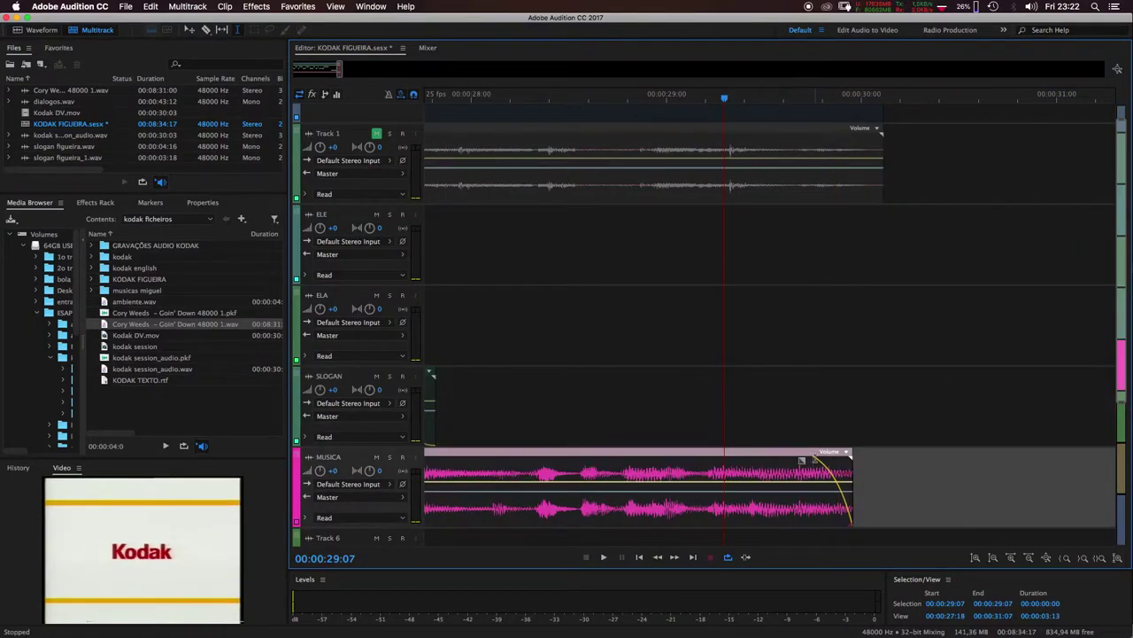
key(space)
key(space)
Lengthen the music clip's fade-out and audition the ending from 00:00:29:07
drag(858, 463, 824, 453)
key(space)
key(space)
key(space)
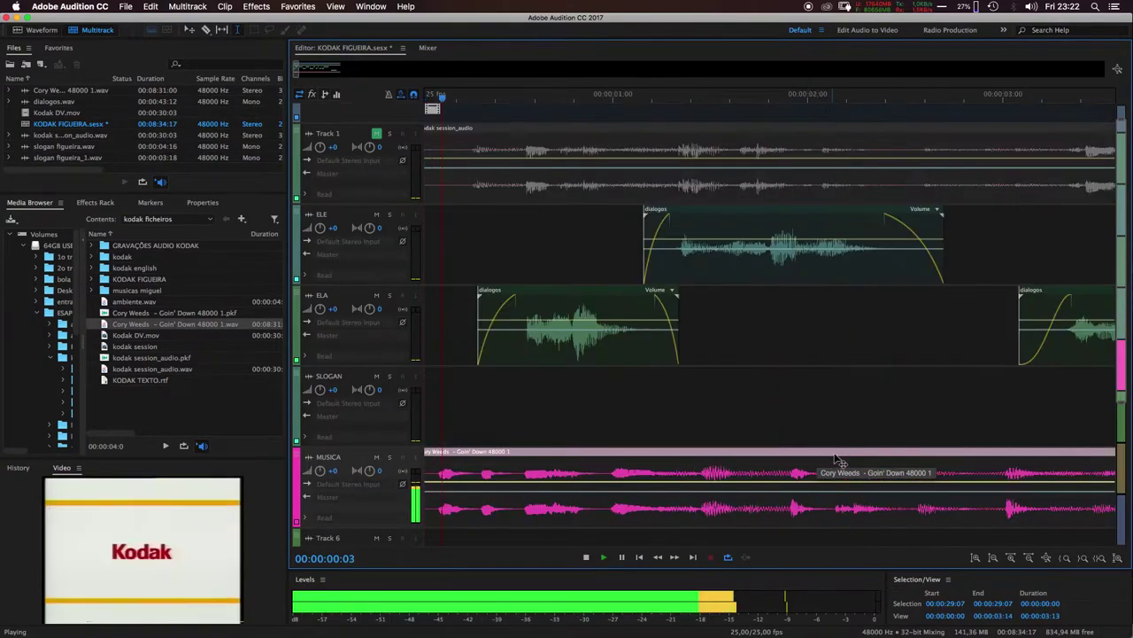
key(space)
key(space)
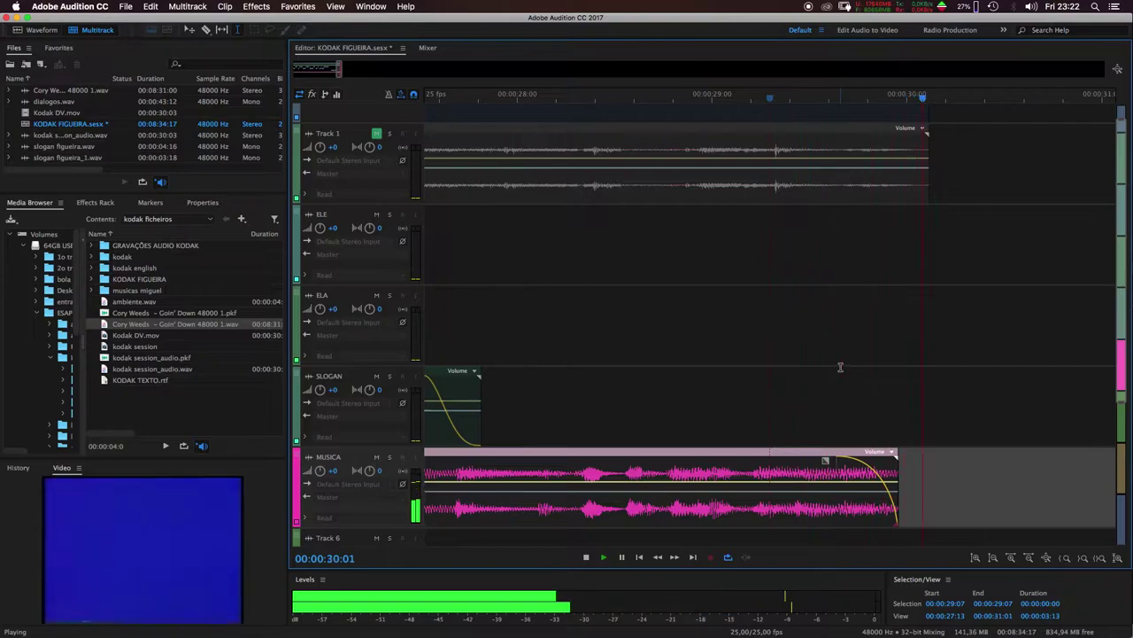
key(space)
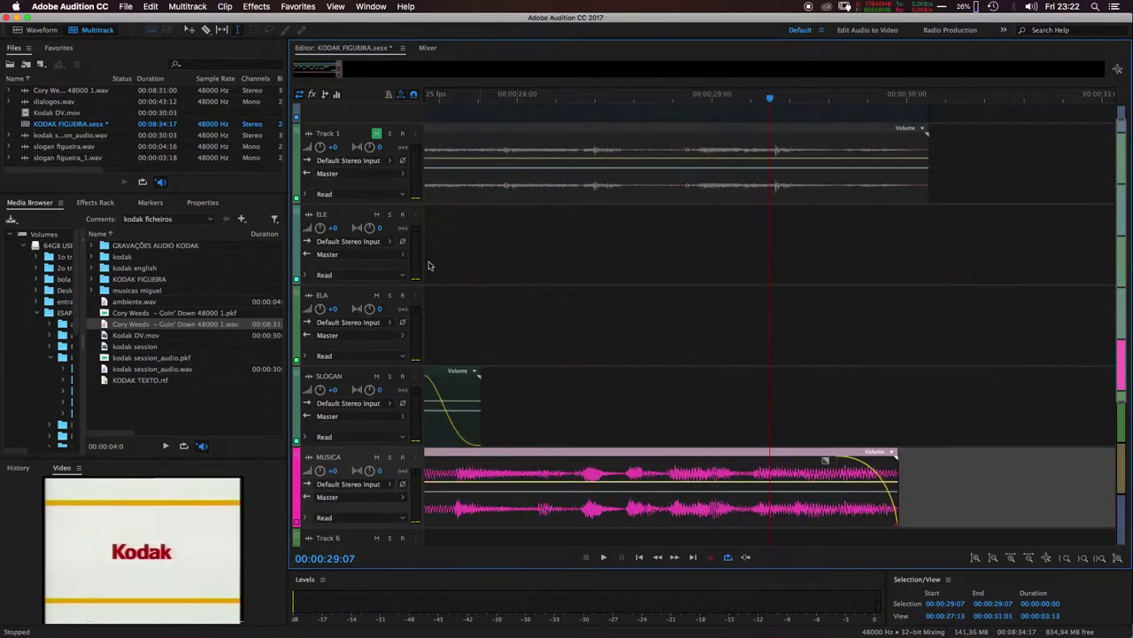
Open the reverb bus's DragonflyHallReverb settings in the mixer and examine the dry level
double_click(336, 71)
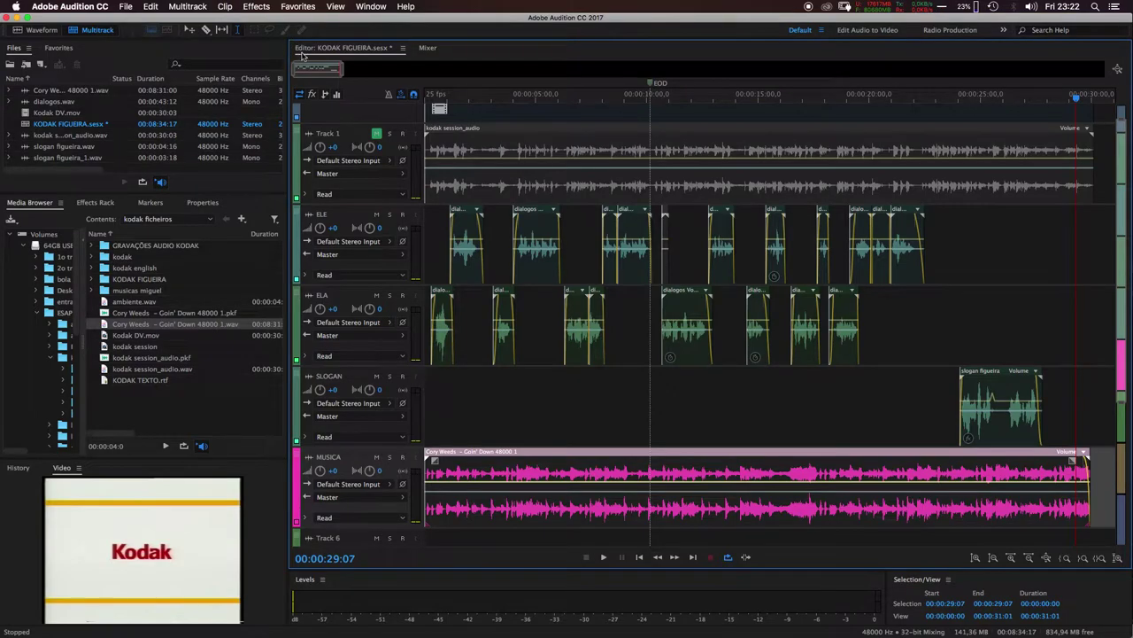
click(429, 47)
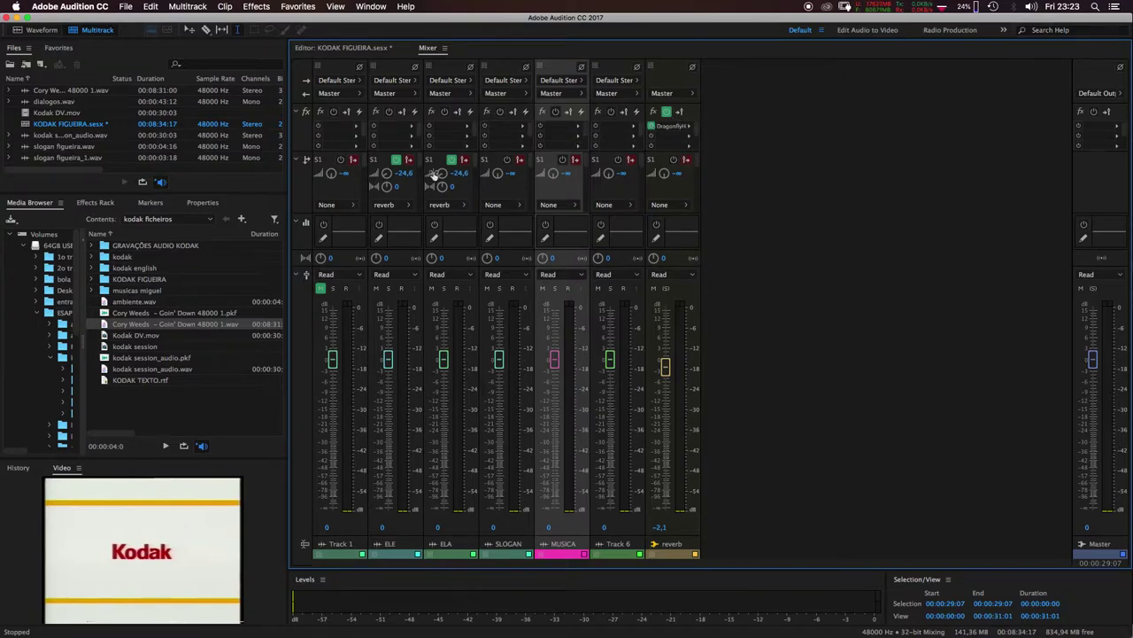
double_click(672, 125)
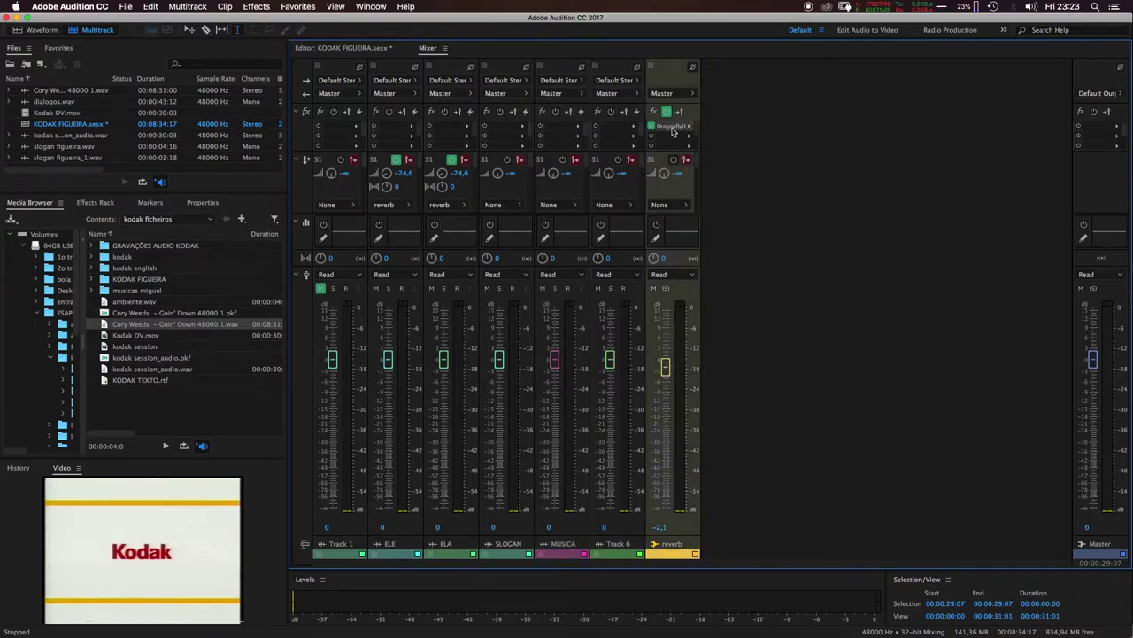
drag(875, 215, 625, 121)
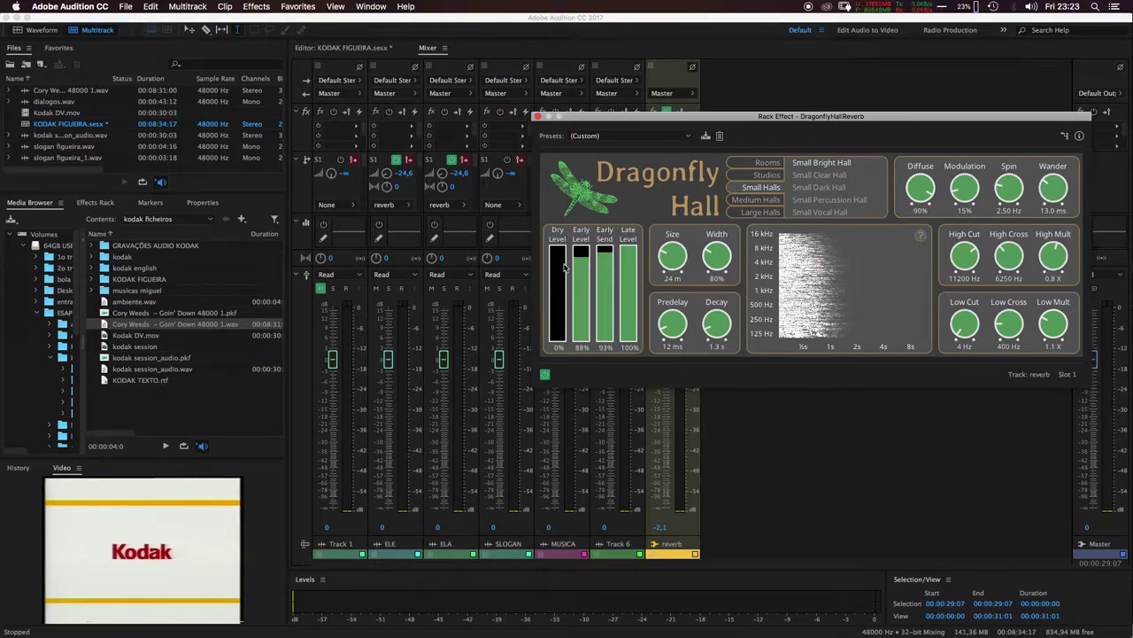
drag(560, 335, 544, 383)
drag(968, 117, 1018, 108)
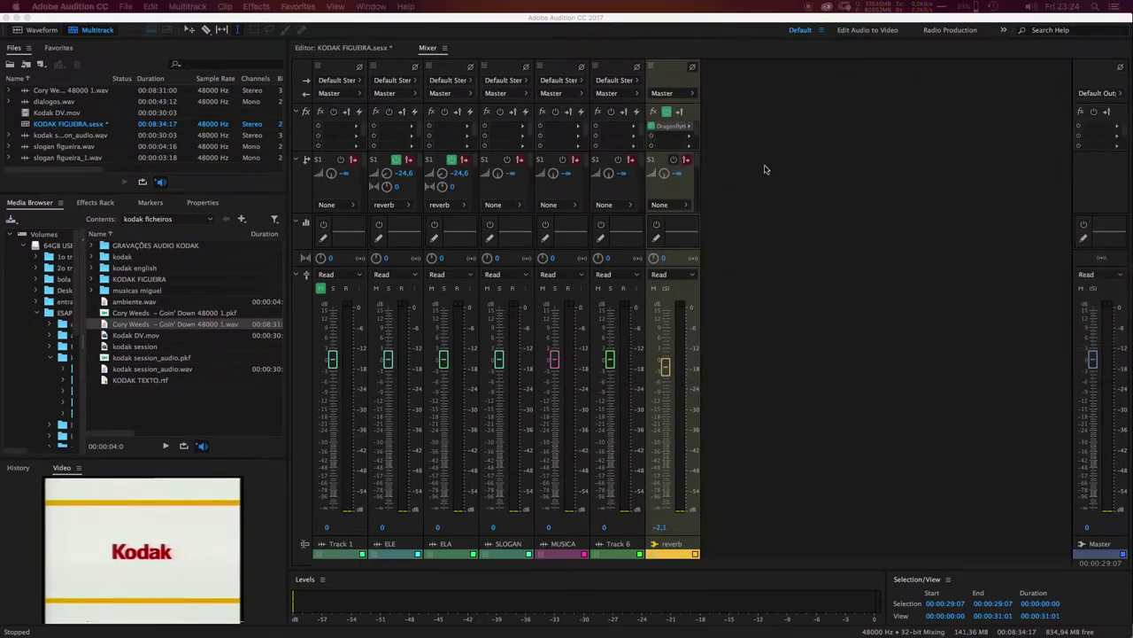
double_click(670, 126)
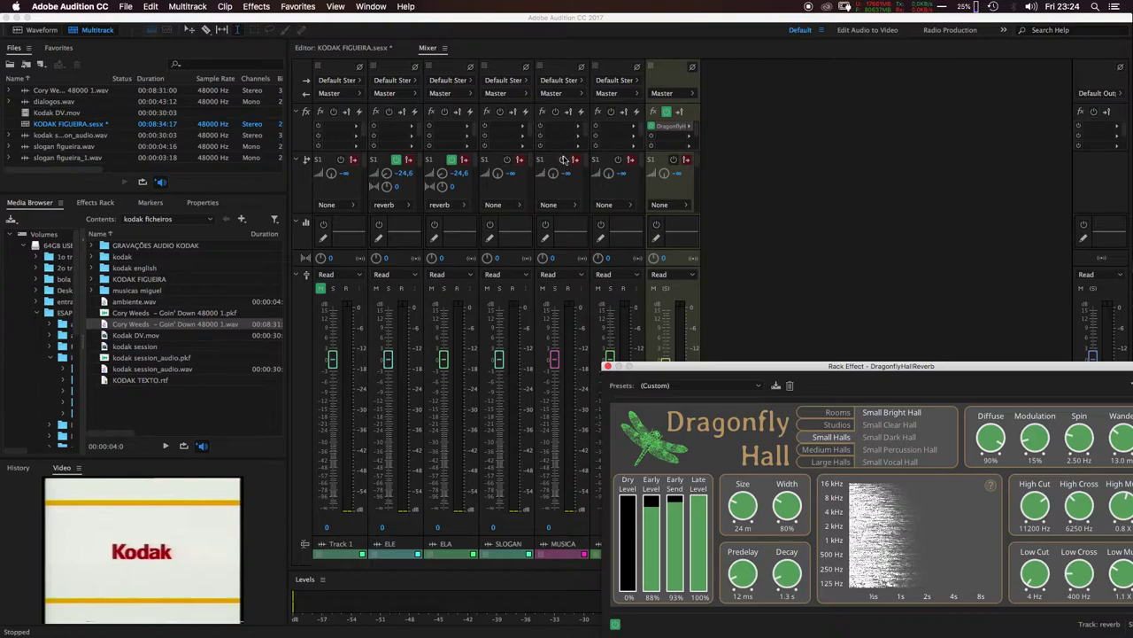
Route the MUSICA track's first send to the reverb bus
click(568, 207)
click(619, 229)
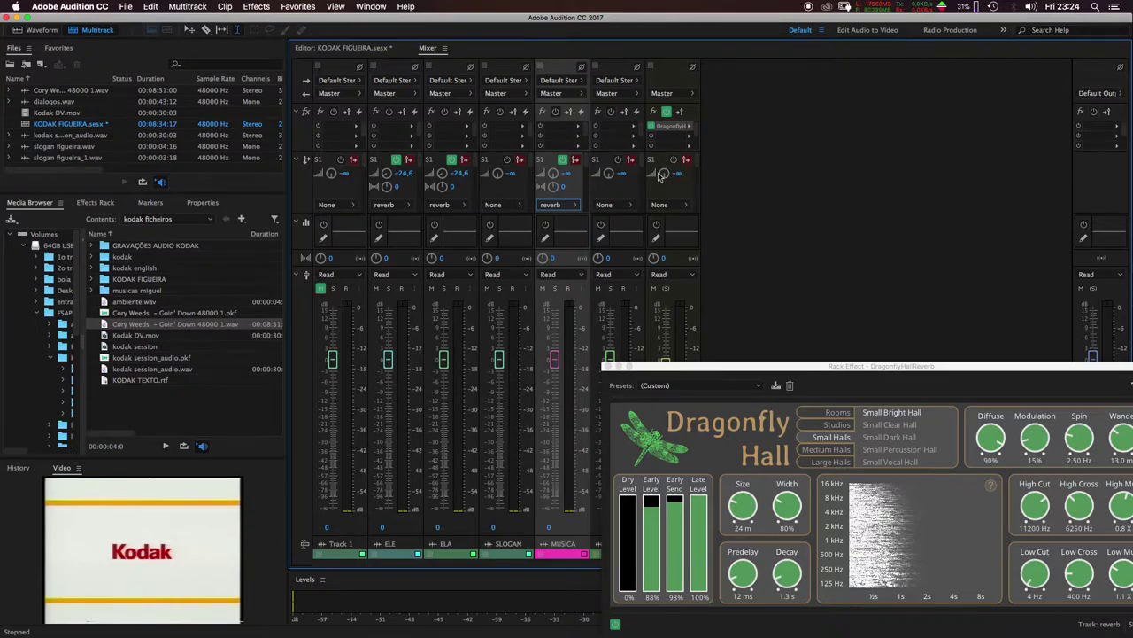
drag(692, 376, 804, 376)
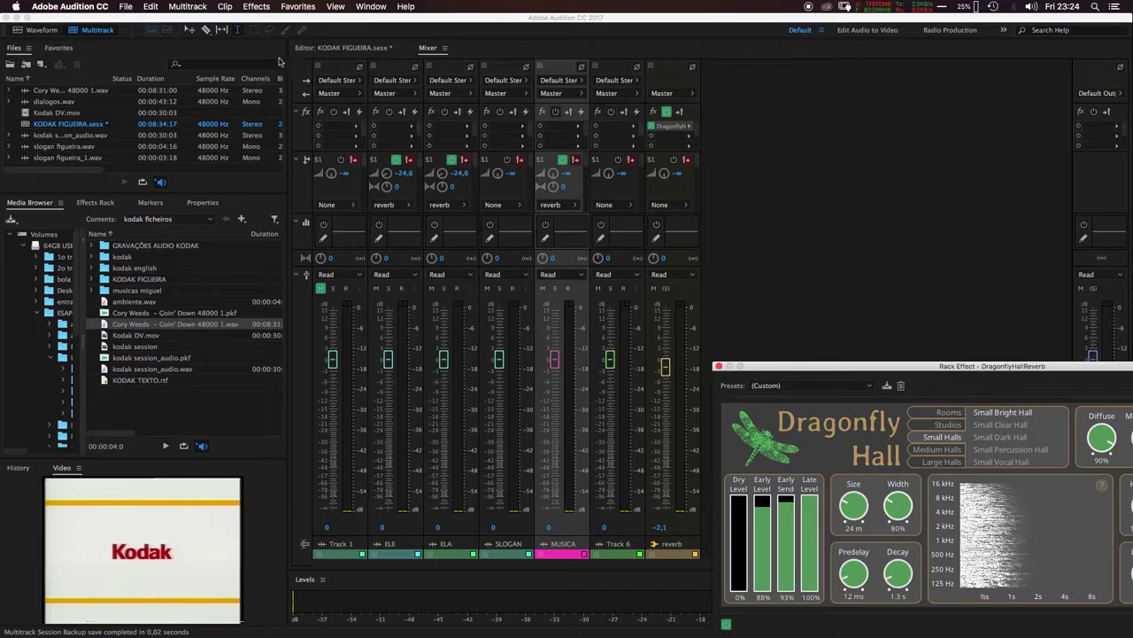
During playback, set MUSICA's reverb send level to -8.4 dB and the track's volume to -10.8 dB
click(341, 48)
key(space)
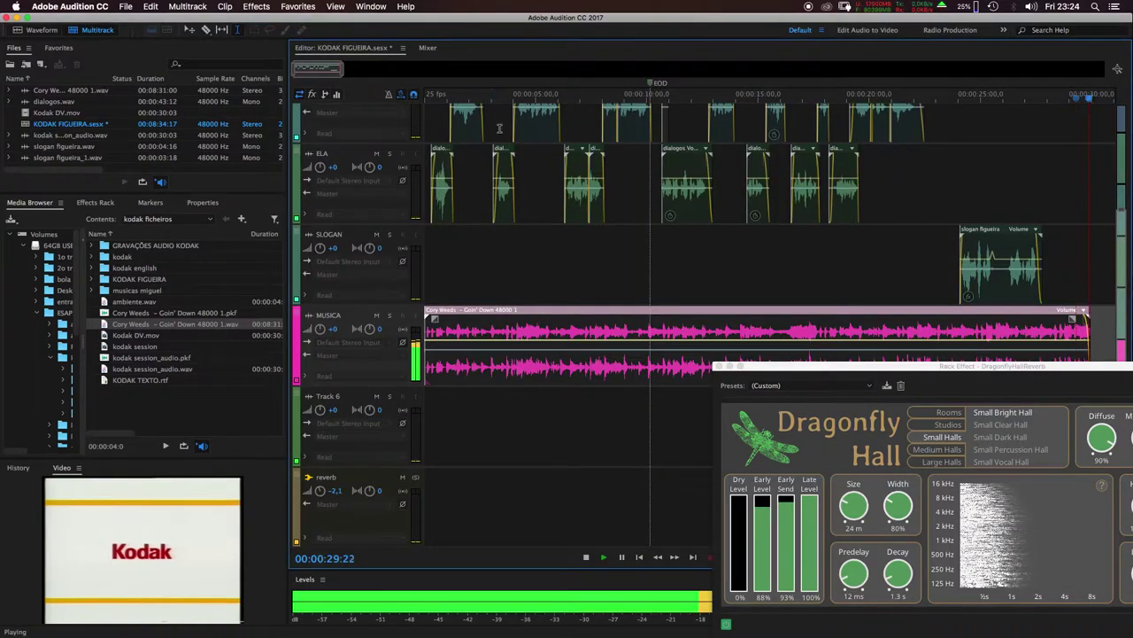
key(alt+2)
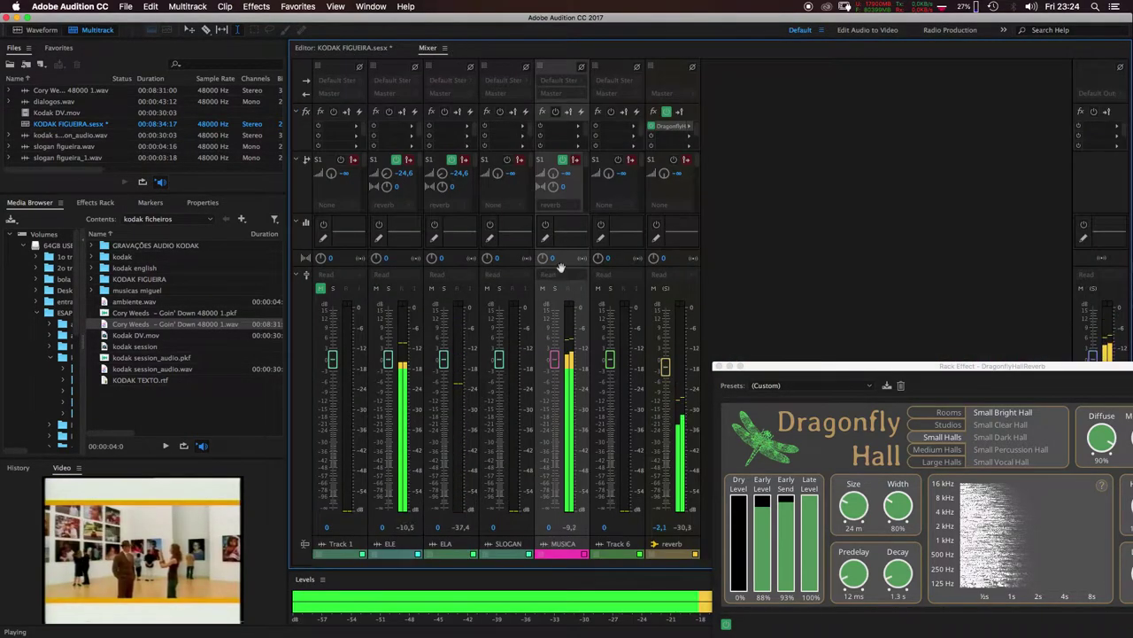
click(575, 157)
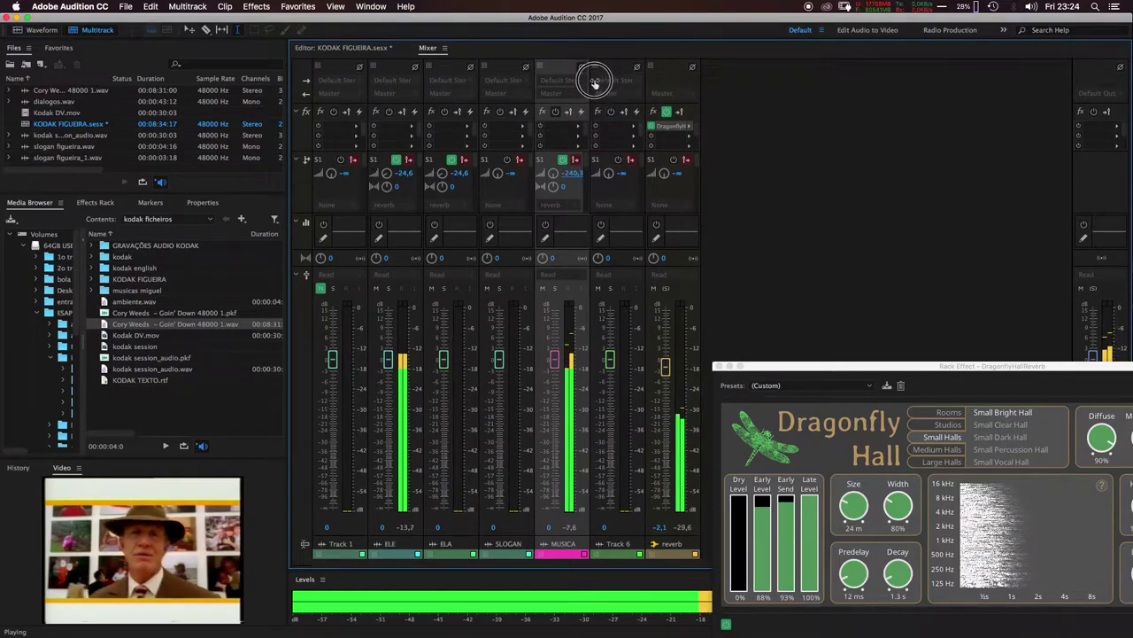
mouse_move(553, 174)
mouse_down()
mouse_move(569, 132)
mouse_move(549, 177)
mouse_up()
drag(554, 359, 554, 399)
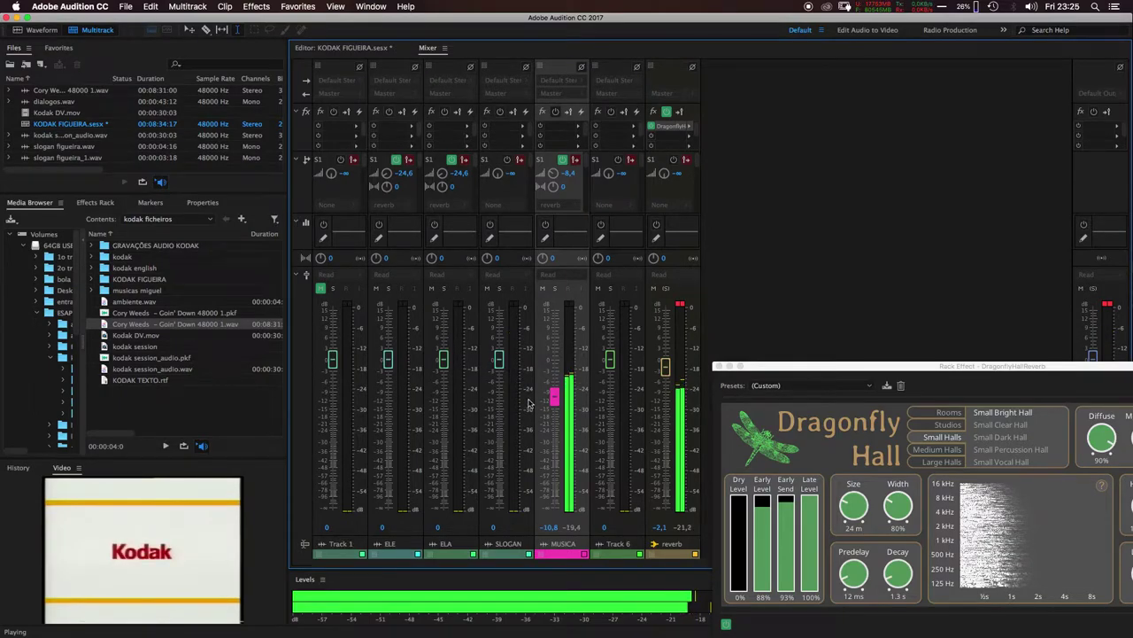
key(space)
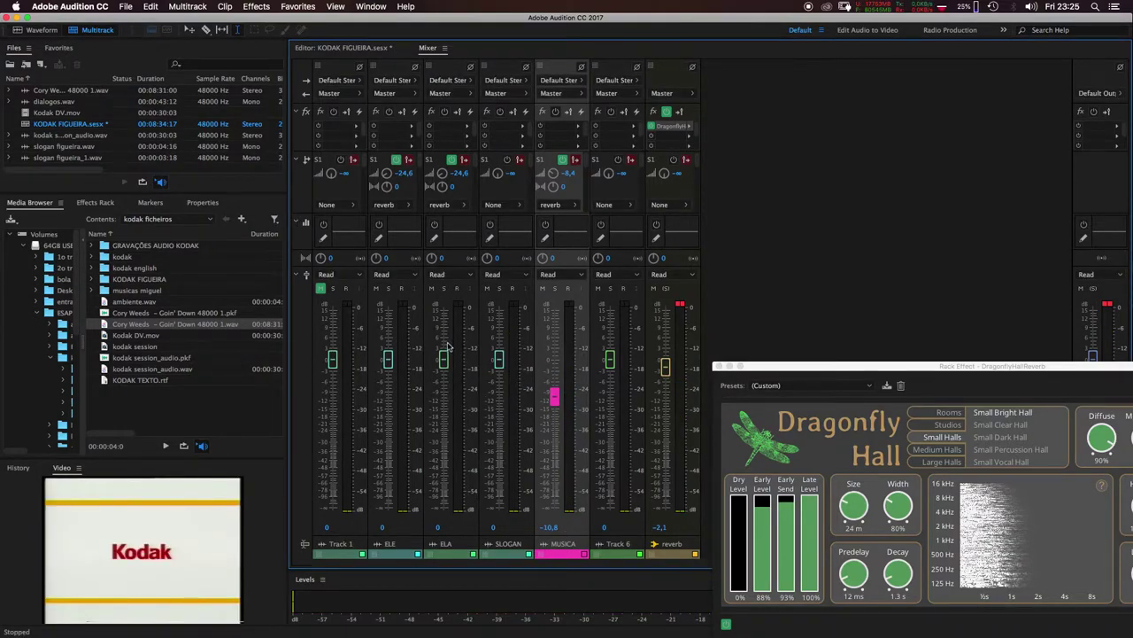
Play the mix of dialogue and music from 00:00:00:00 while watching the mixer levels
click(363, 48)
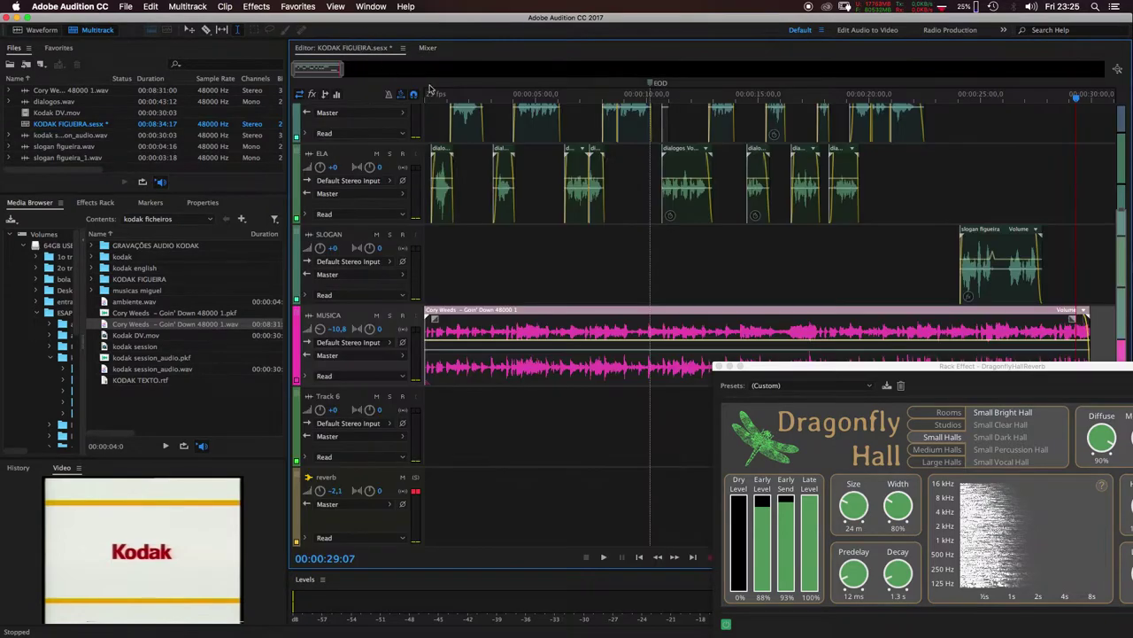
key(Home)
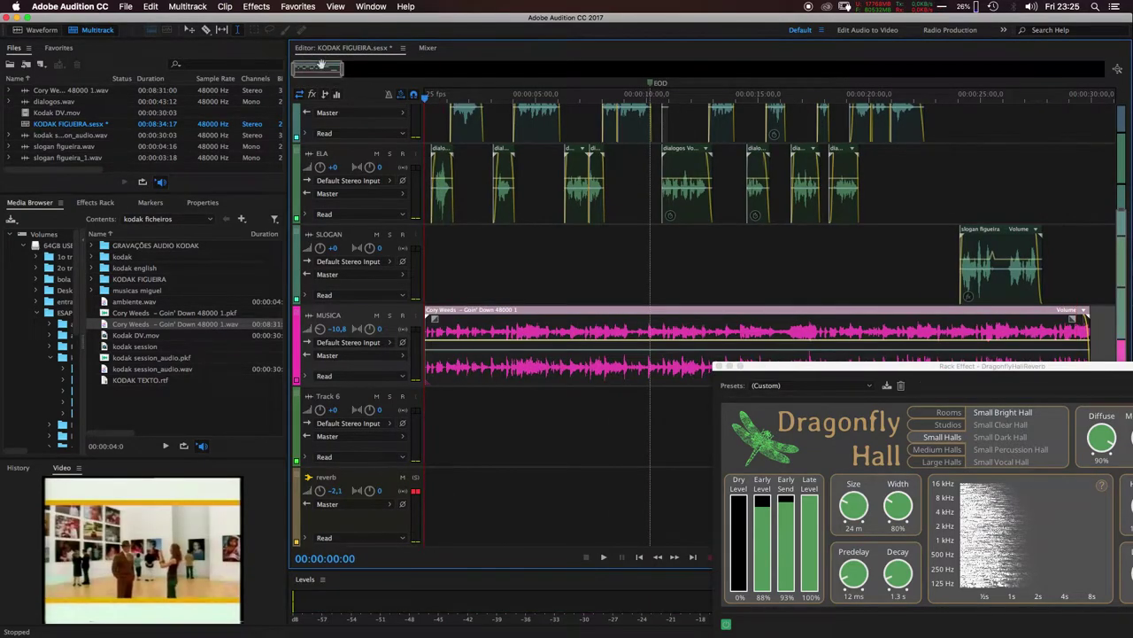
click(427, 48)
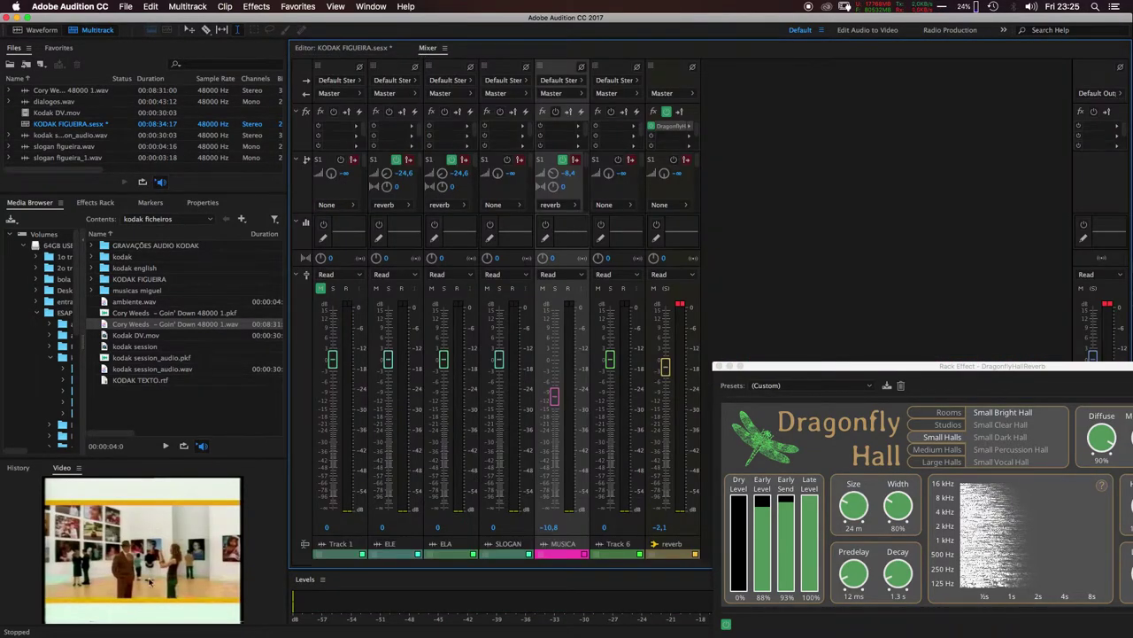
key(space)
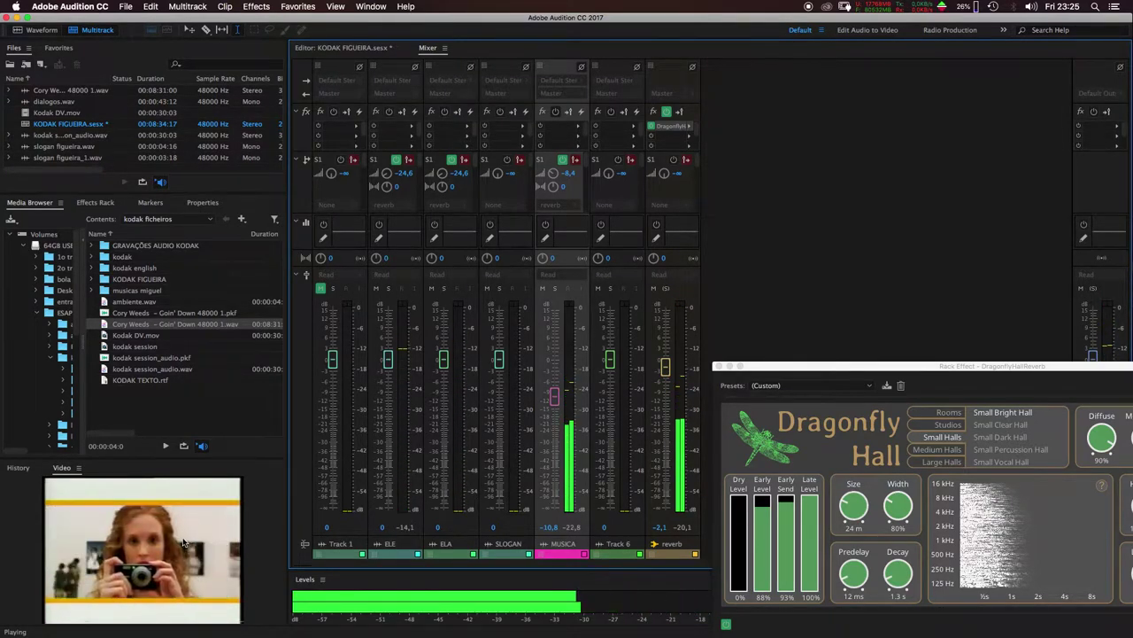
key(space)
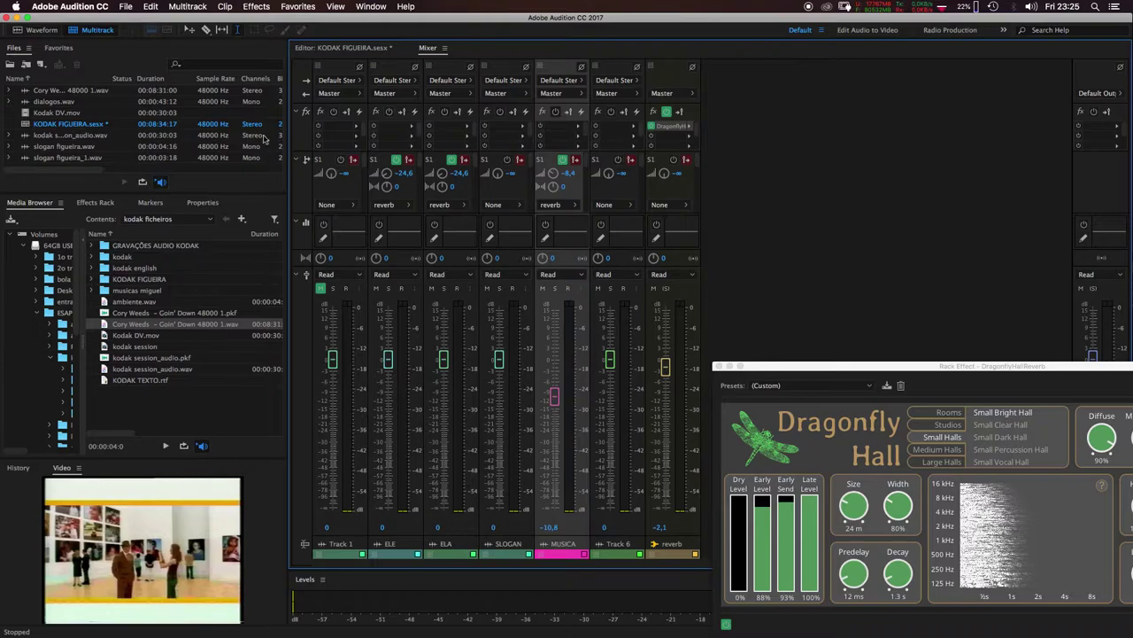
In the multitrack editor, play the passage from the last ELE dialogue clips into the slogan, starting from about 00:00:21:16
click(350, 51)
click(942, 94)
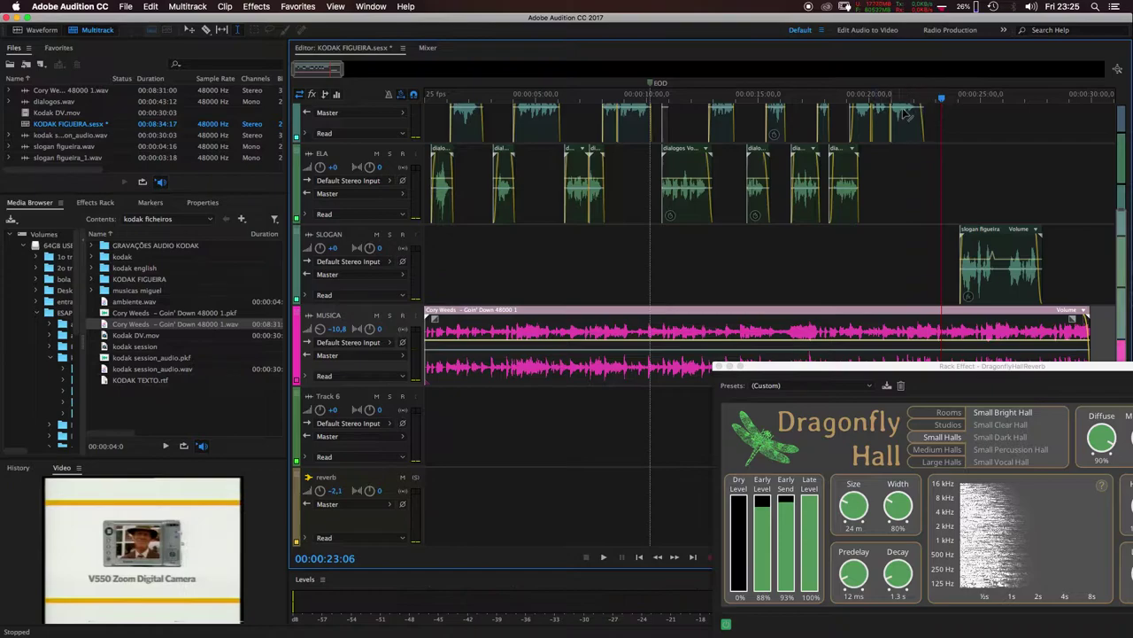
click(898, 99)
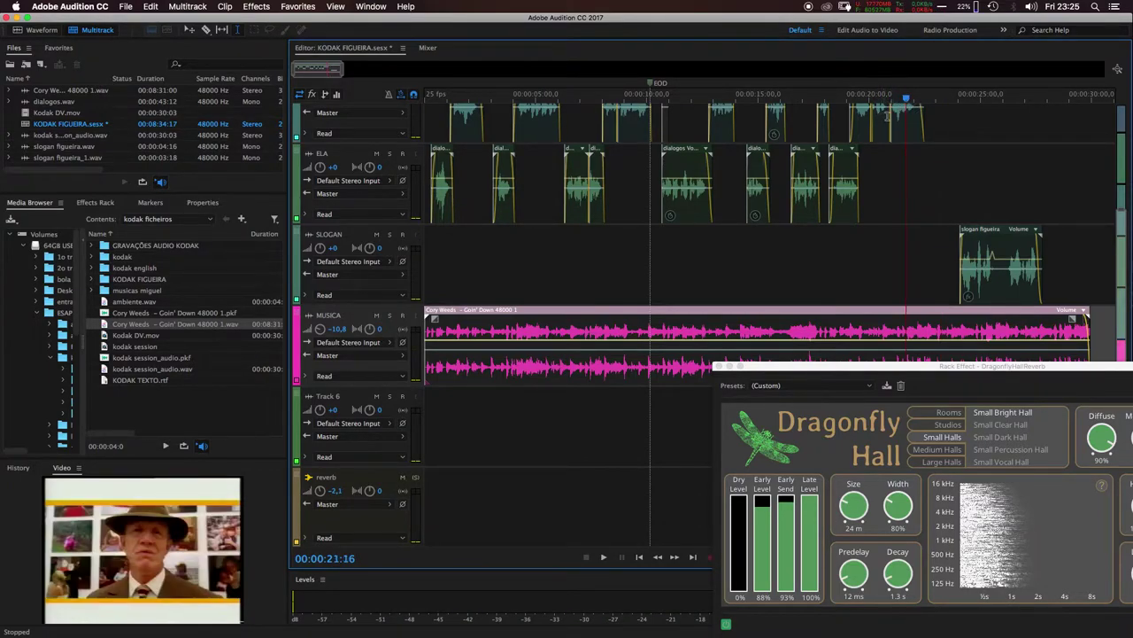
key(space)
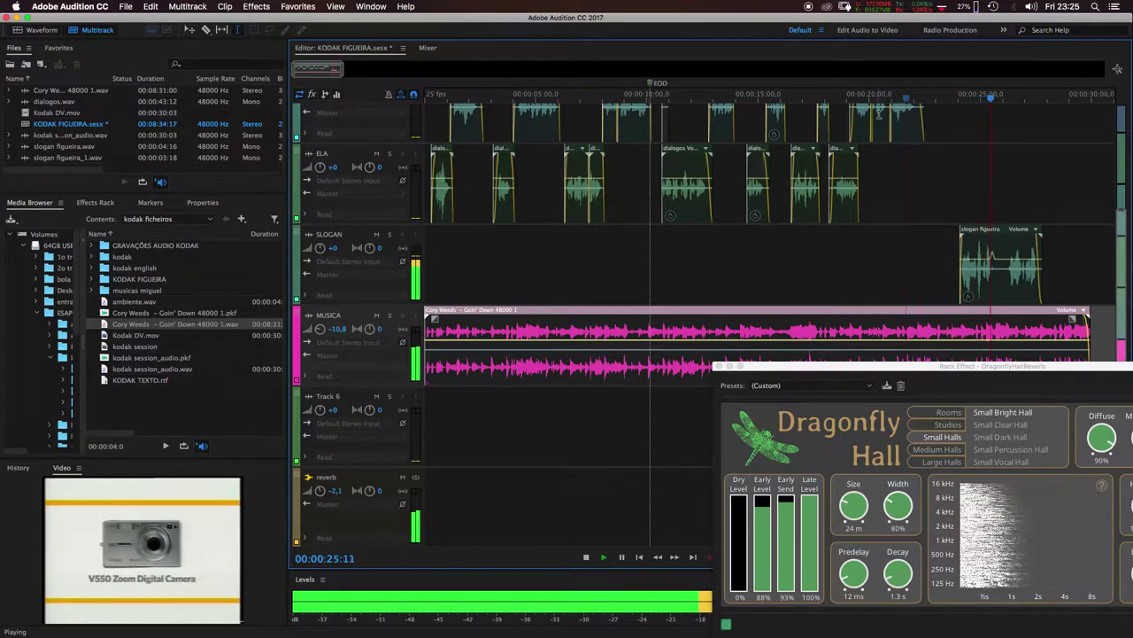
key(space)
click(958, 105)
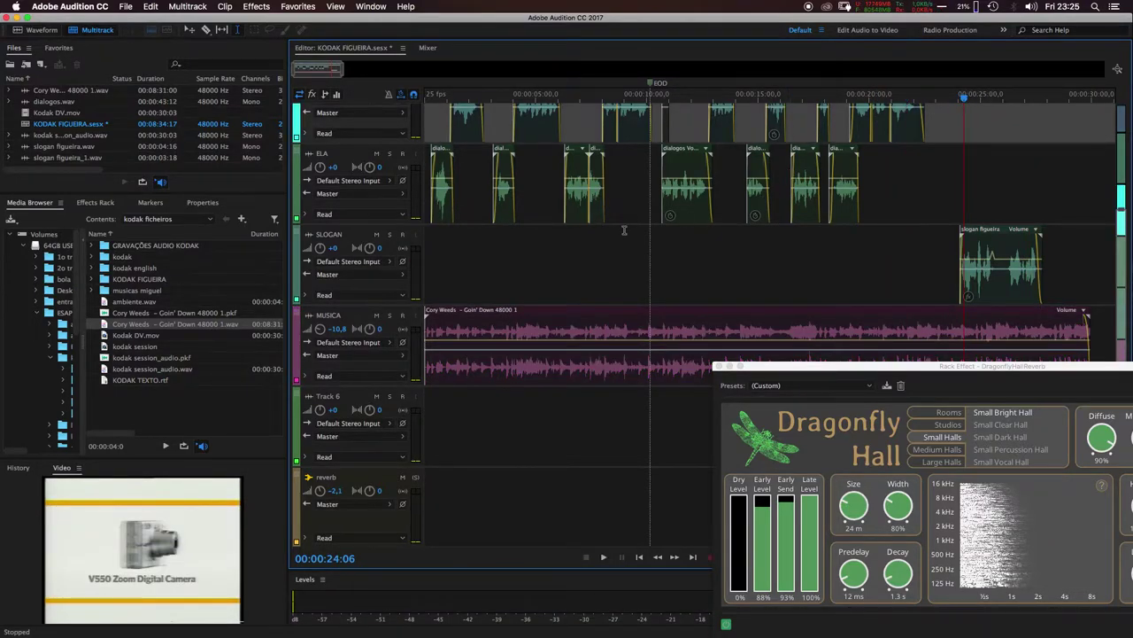
click(907, 98)
key(space)
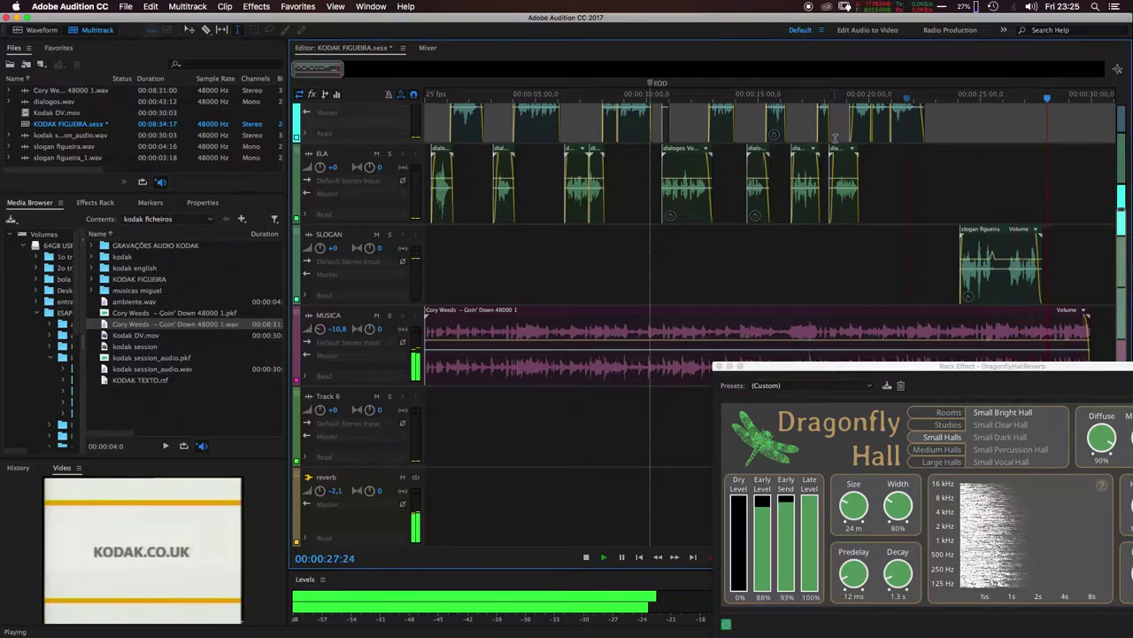
key(space)
Move the playhead between 00:00:22:03 and 00:00:26:14 to examine the video at the switch from dialogue to camera shot
click(921, 100)
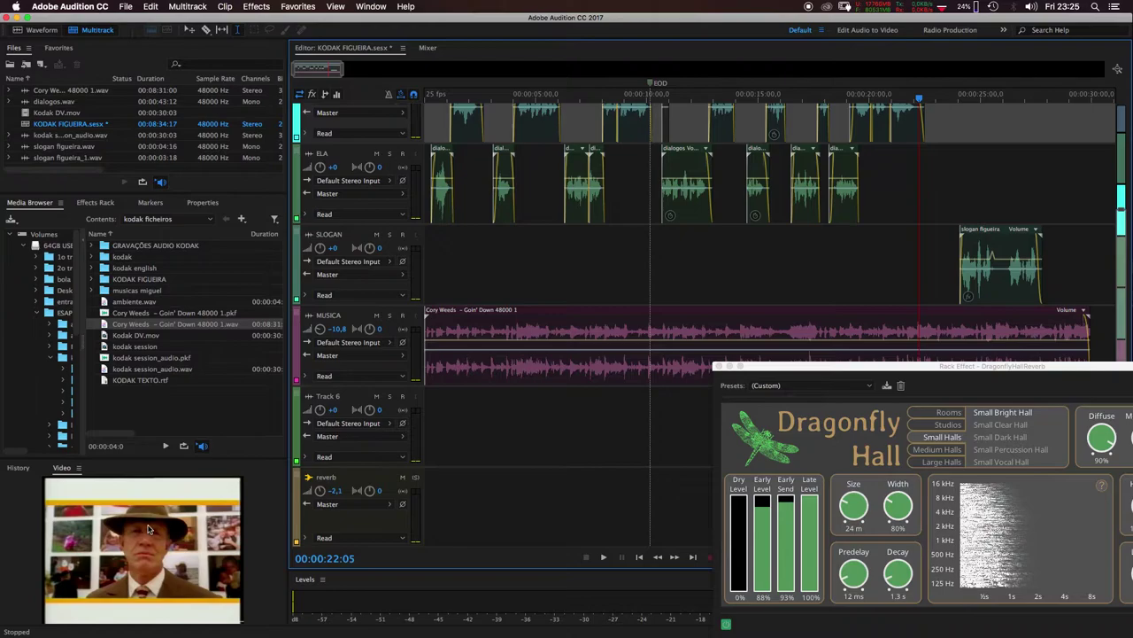
drag(949, 96, 1015, 101)
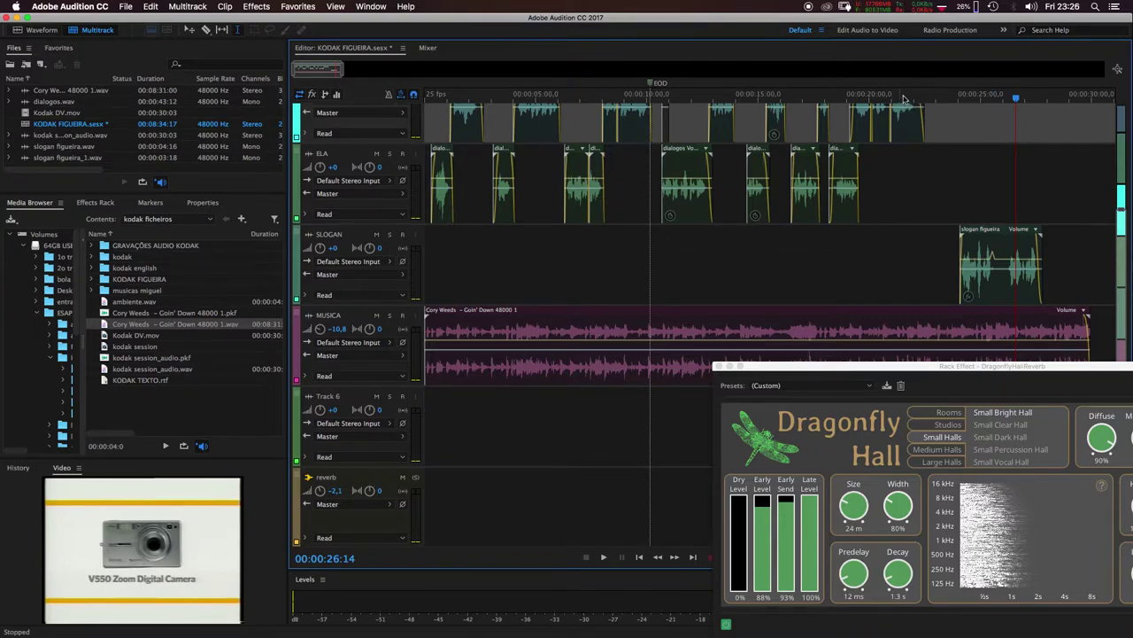
click(935, 97)
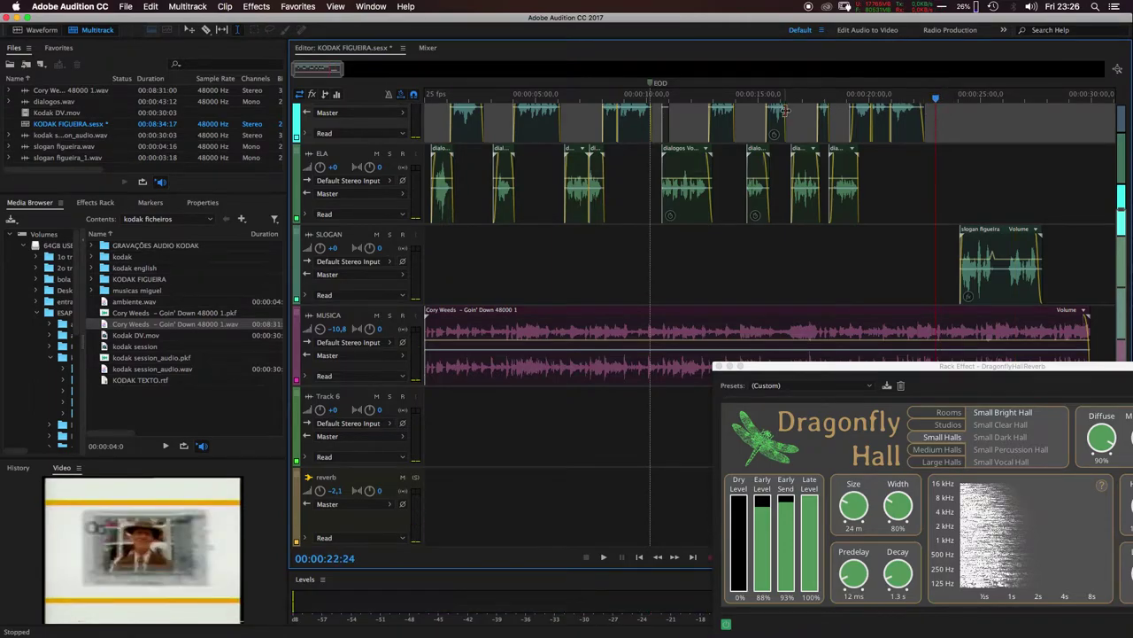
click(916, 97)
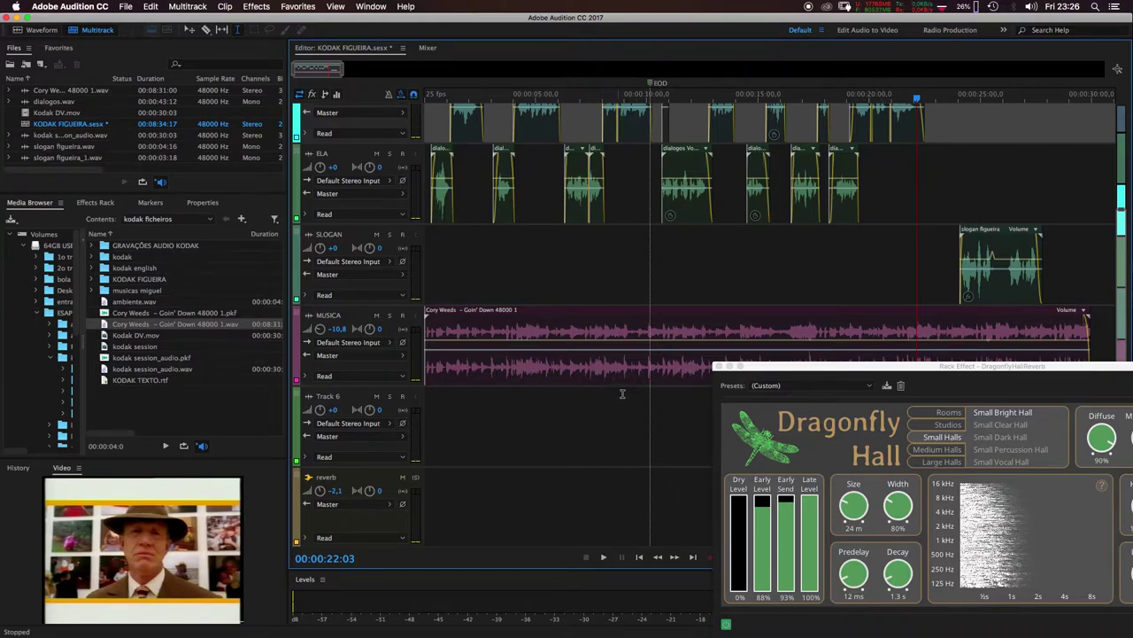
Close the DragonflyHallReverb settings window and show the track mixer
click(784, 365)
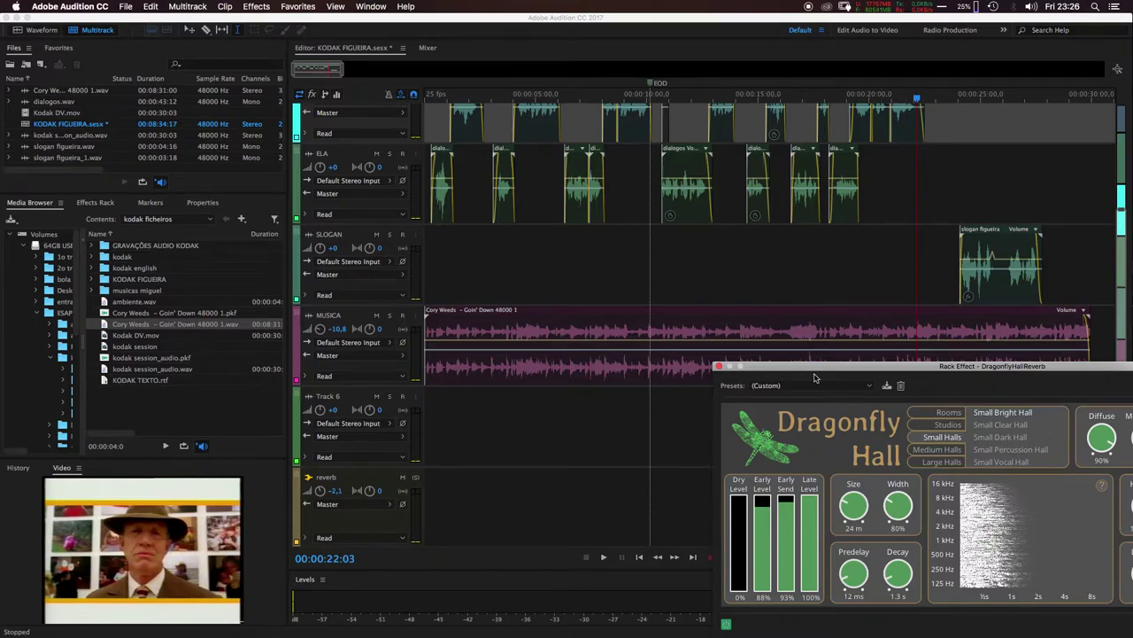
click(717, 367)
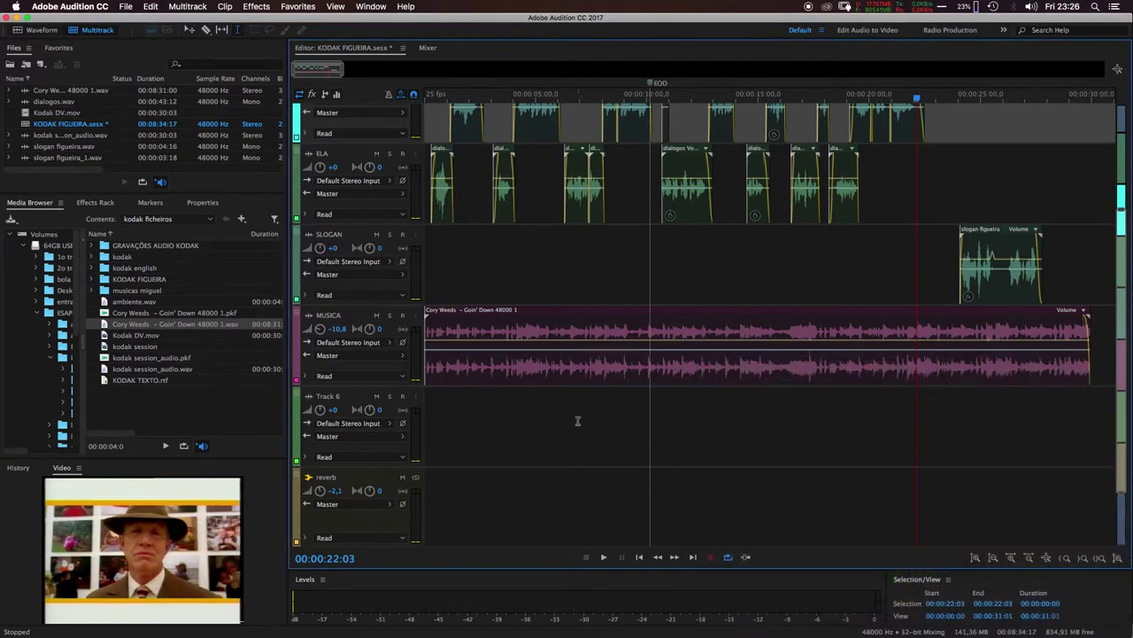
click(428, 48)
click(386, 51)
click(430, 49)
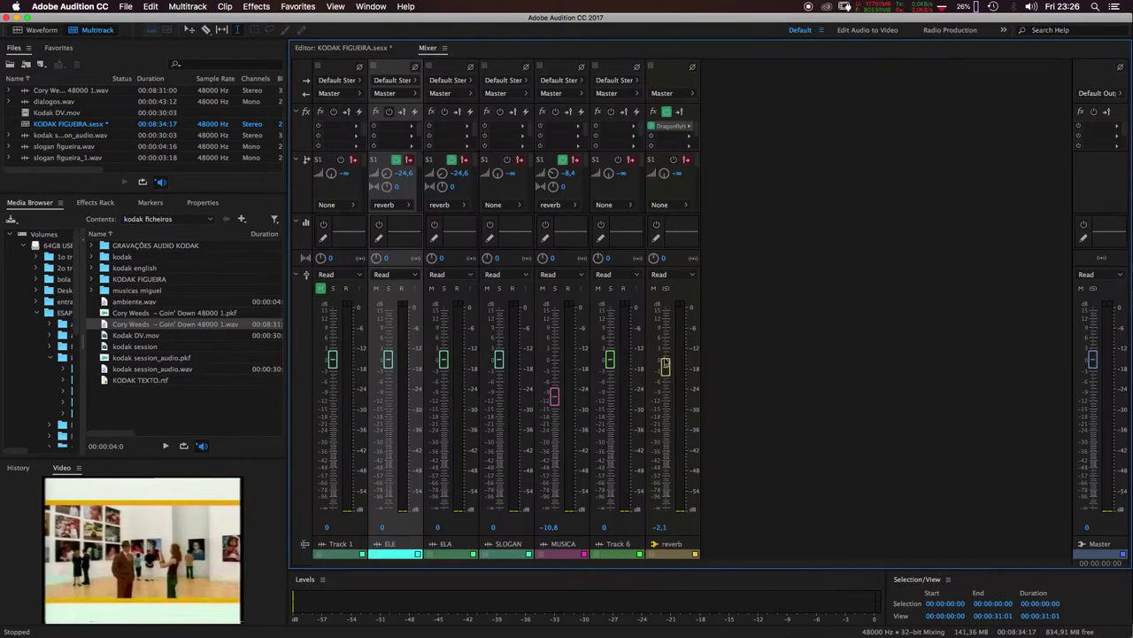
Play the mix from the start and lower MUSICA's volume fader to -∞ during playback
key(space)
click(554, 400)
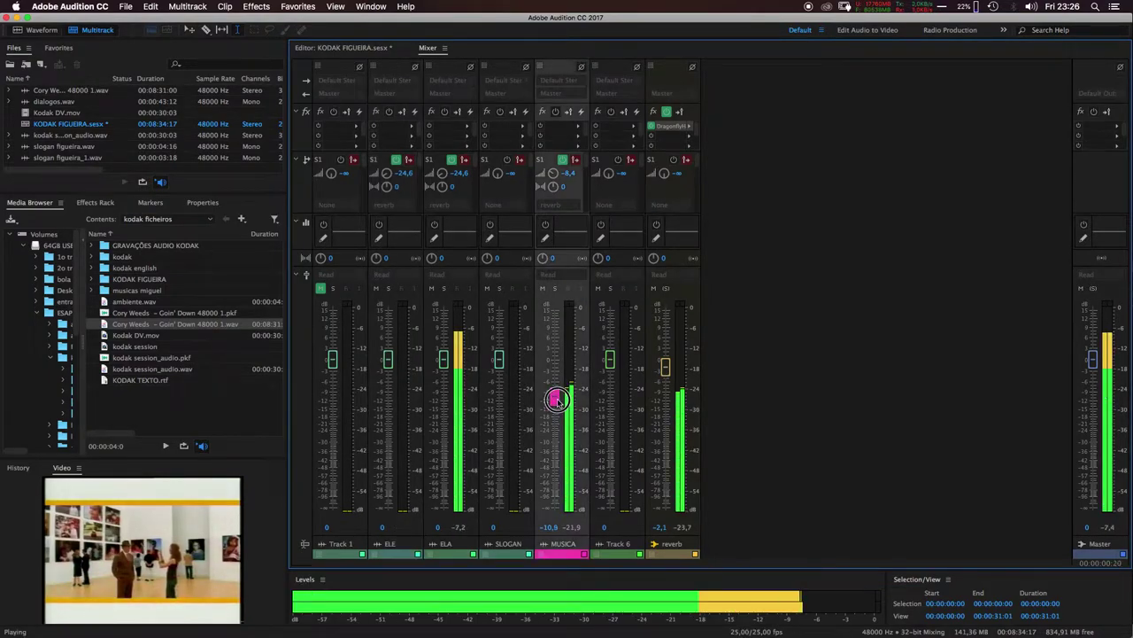
drag(555, 401, 534, 522)
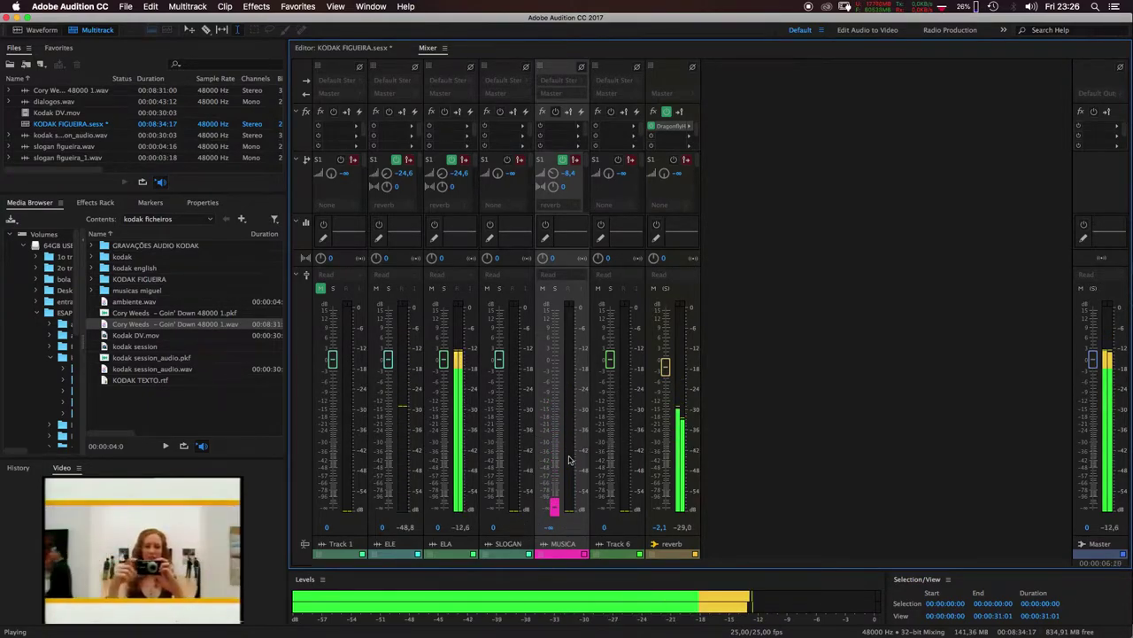
key(space)
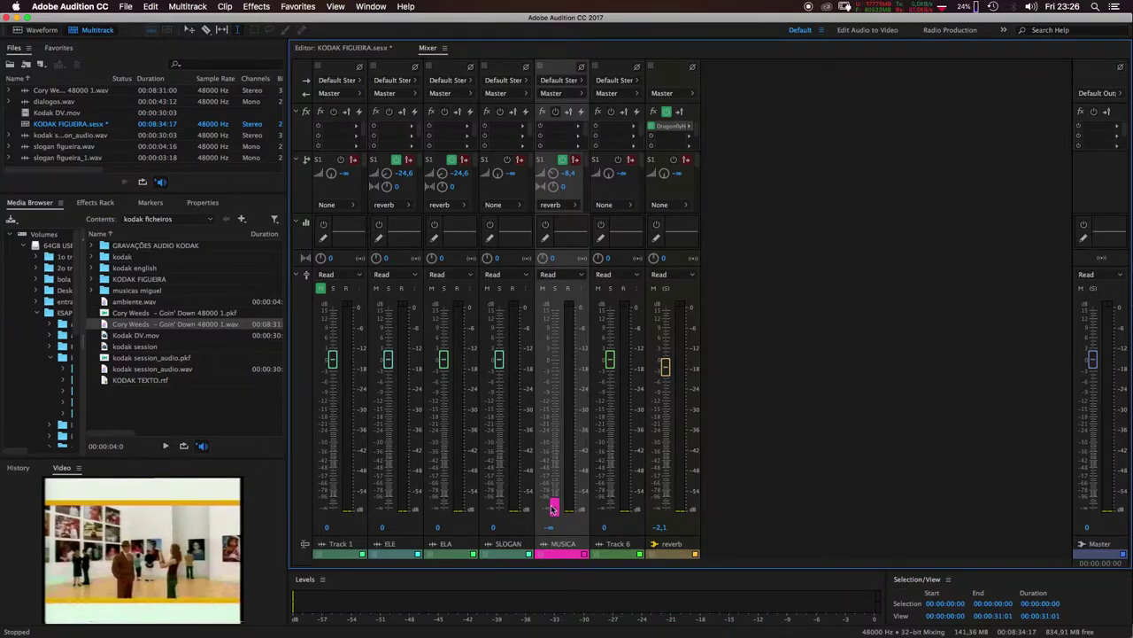
Sweep MUSICA's volume fader up and down, and set it to -11.2 dB during another playback
drag(554, 510, 571, 353)
drag(555, 360, 555, 503)
key(space)
drag(580, 515, 556, 398)
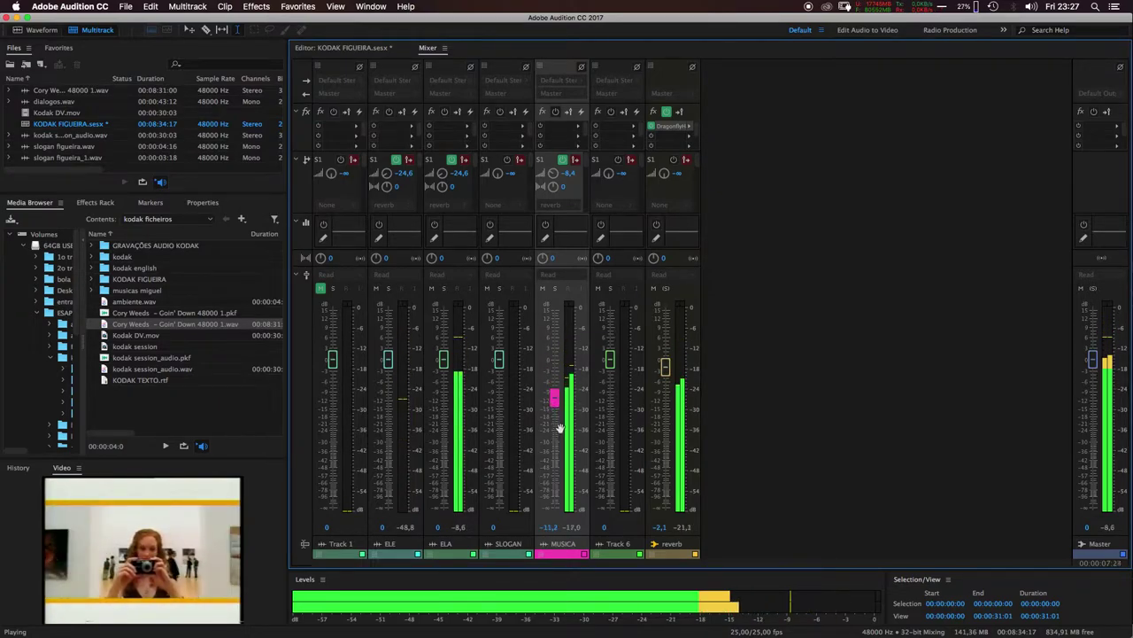
key(space)
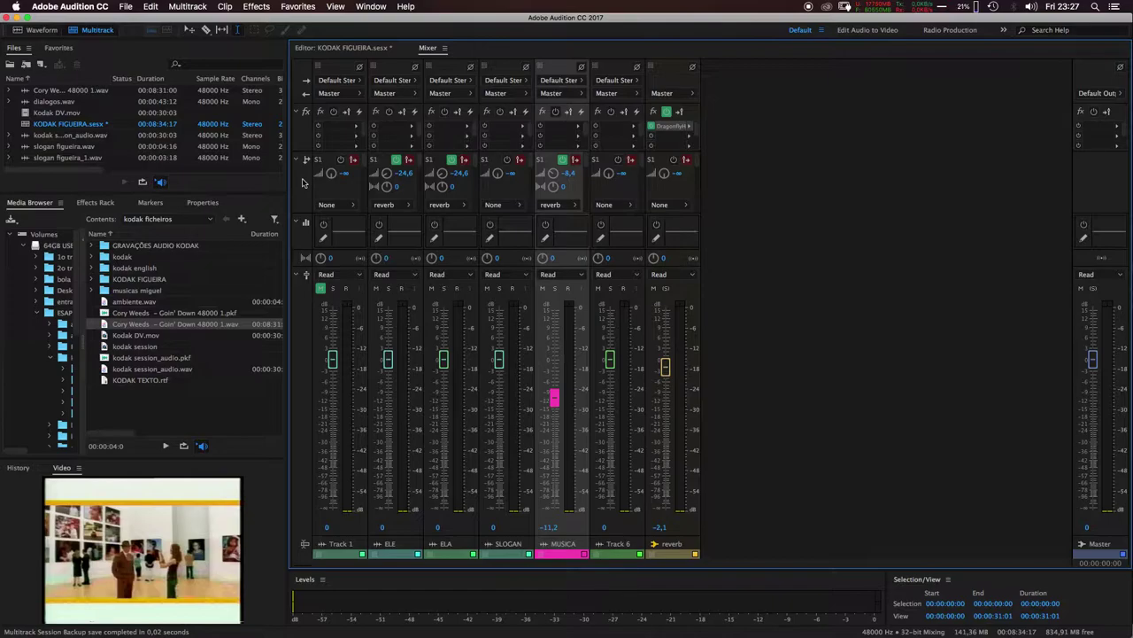
Try MUSICA's volume at -9.5 dB and bring its fader all the way down to -∞
drag(554, 397, 556, 390)
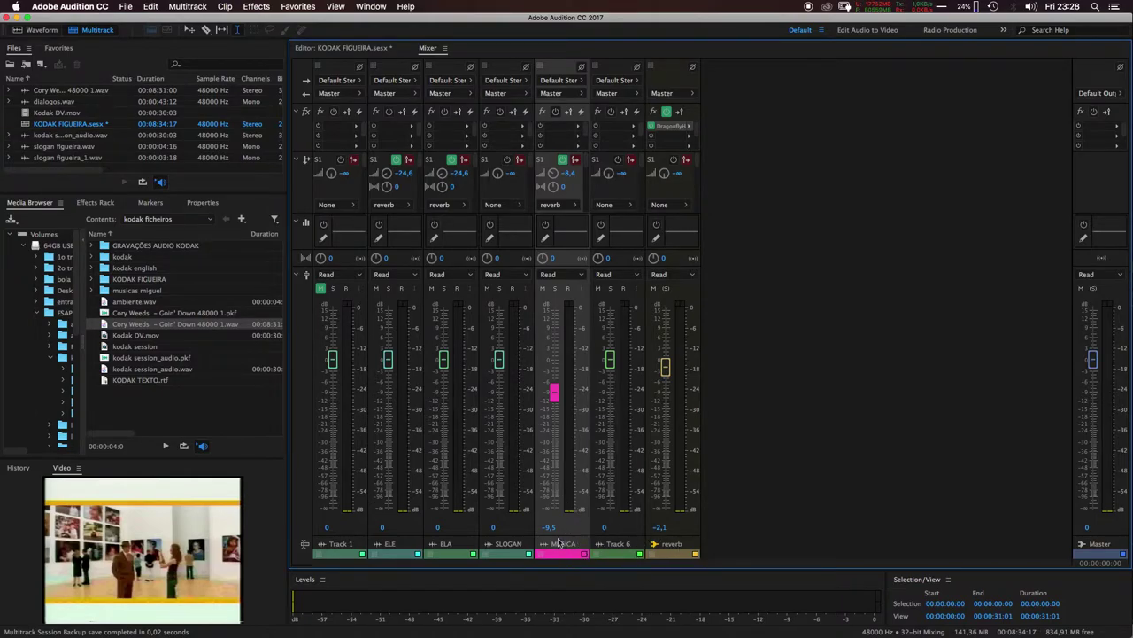
drag(553, 387, 553, 383)
drag(553, 392, 568, 541)
click(553, 506)
mouse_move(553, 508)
mouse_down()
mouse_move(551, 493)
mouse_move(563, 507)
mouse_up()
drag(570, 168, 660, 168)
click(552, 516)
mouse_move(554, 507)
mouse_down()
mouse_move(554, 419)
mouse_move(555, 510)
mouse_up()
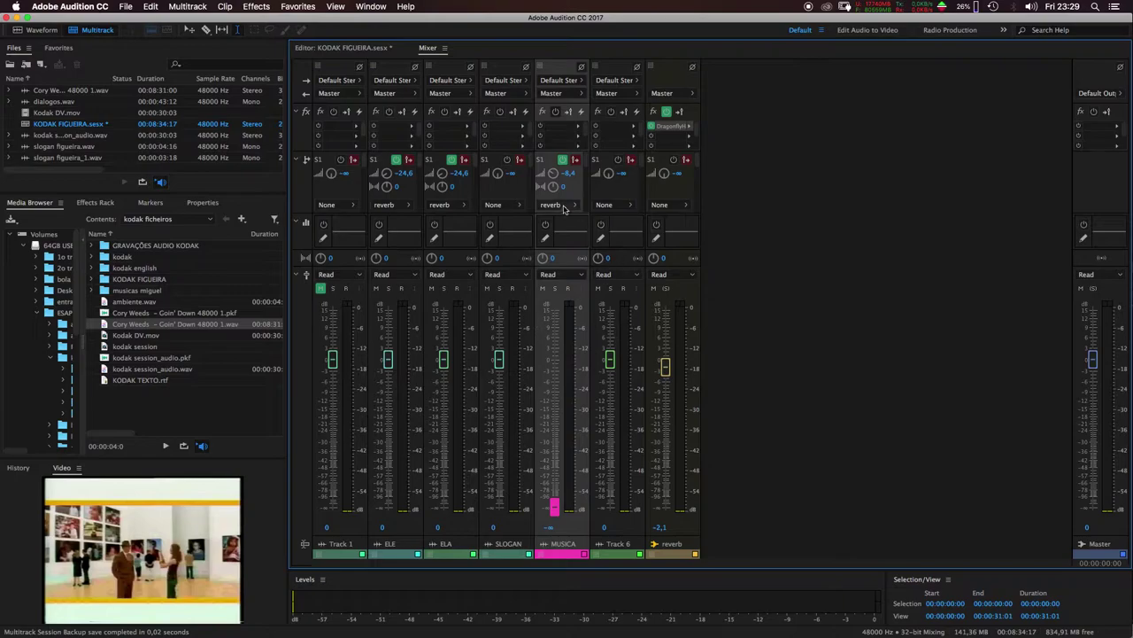
Switch MUSICA's reverb send to pre-fader and set its send level to -19.2 dB during playback
click(575, 161)
key(space)
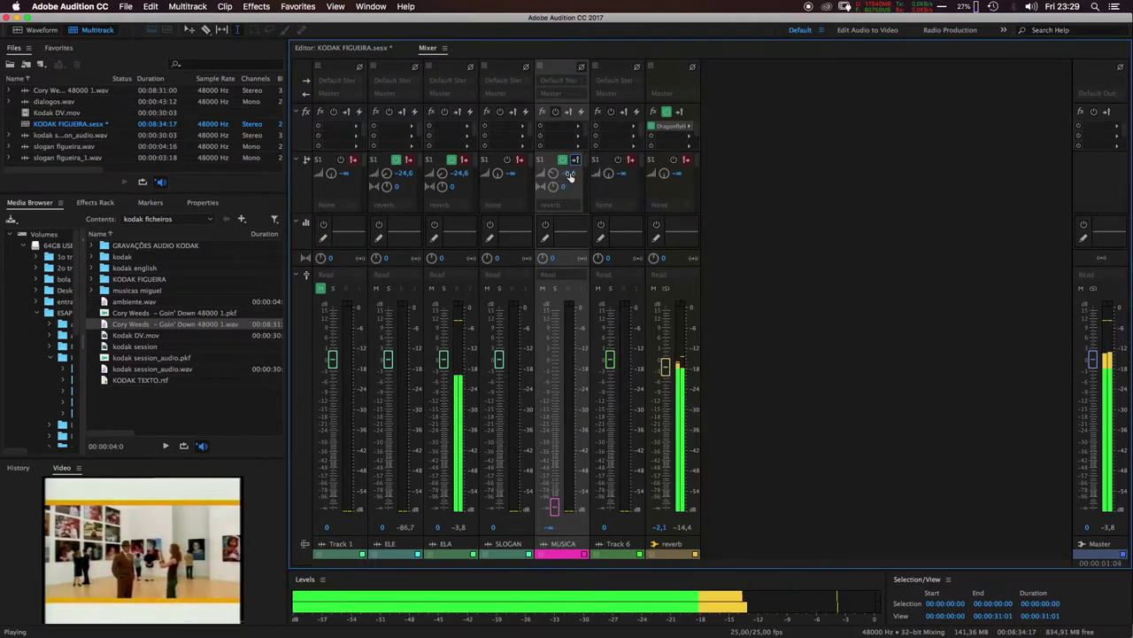
mouse_move(569, 175)
mouse_down()
mouse_move(554, 260)
mouse_move(571, 191)
mouse_up()
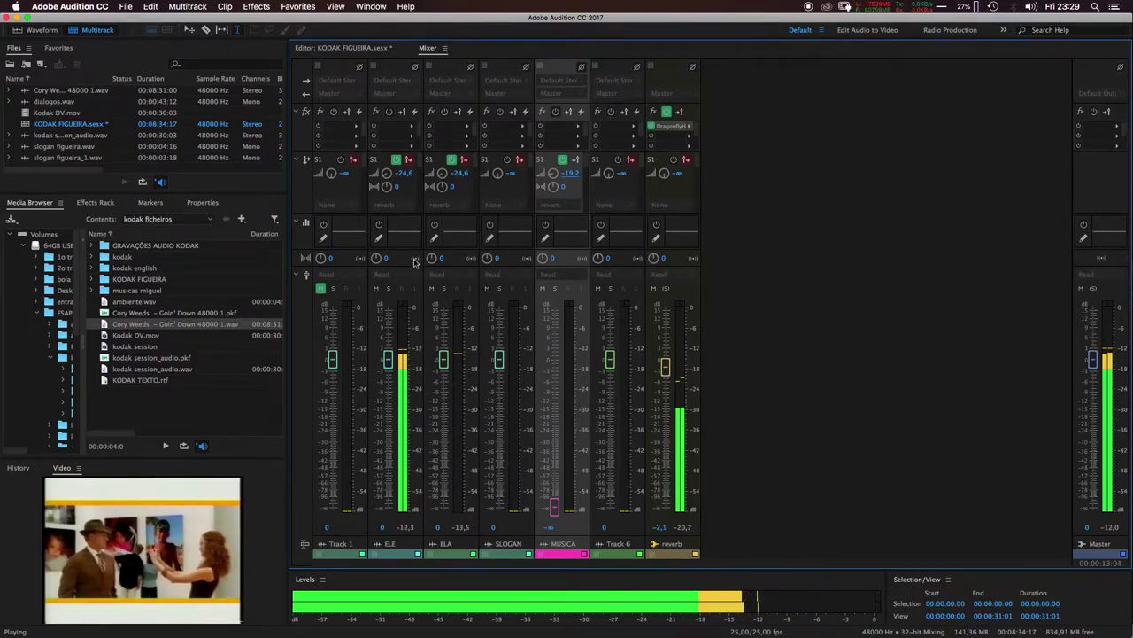
During playback, raise MUSICA's volume to -0.6 dB and return it to -∞ to compare it with the pre-fader reverb send
drag(554, 506, 563, 363)
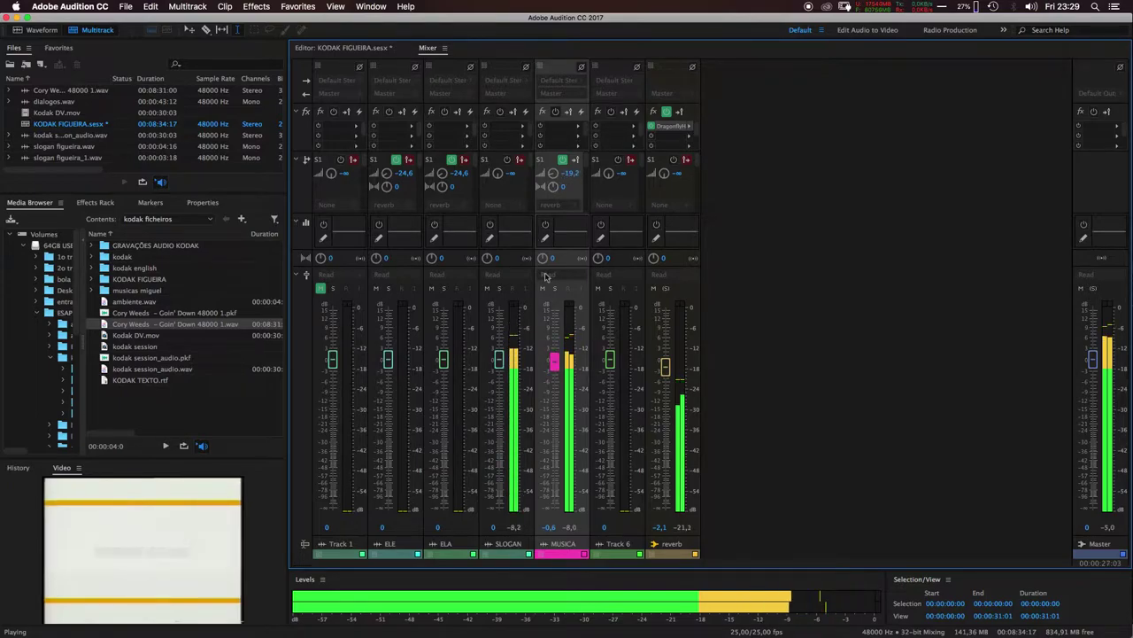
drag(563, 371, 550, 524)
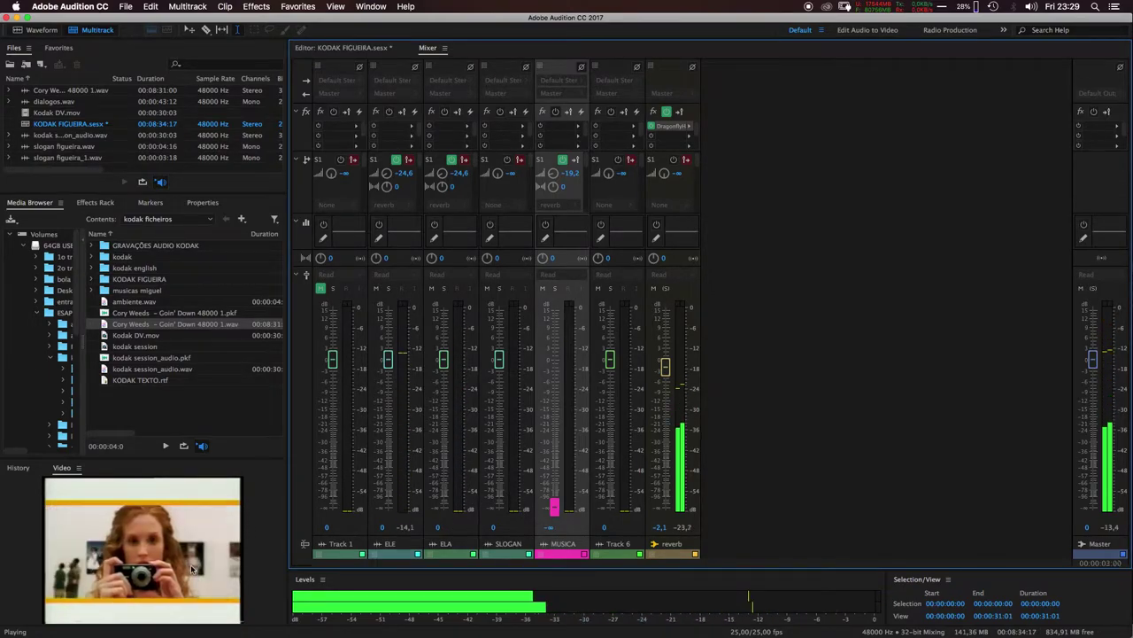
key(space)
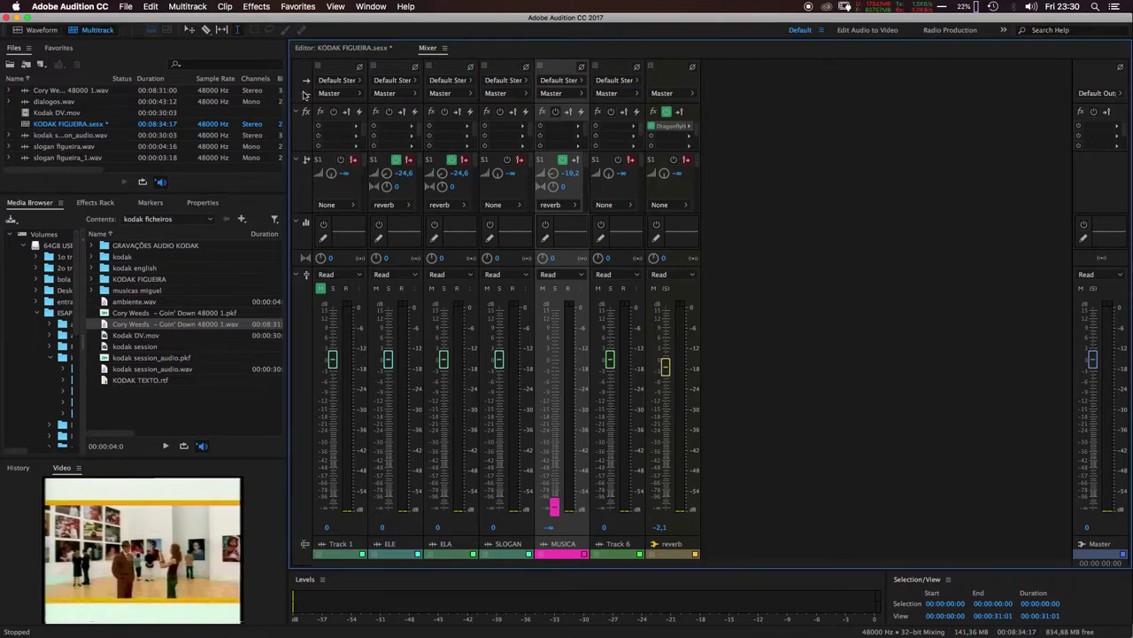
In the multitrack editor, play the dialogue from 00:00:13:03 to check the ELA and ELE clip levels
click(354, 48)
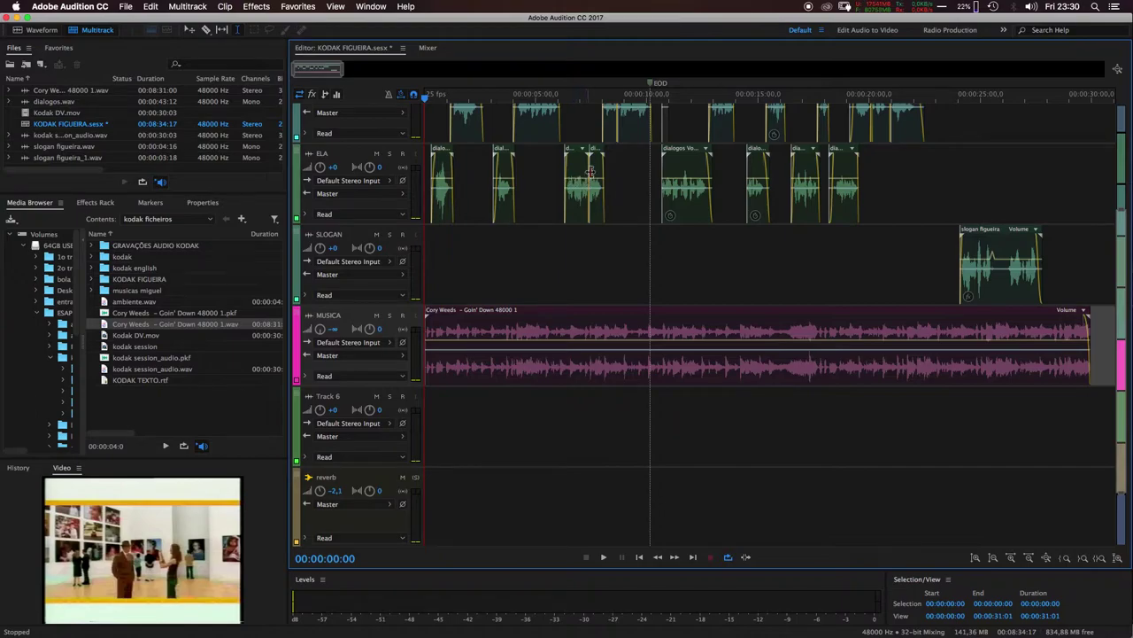
click(733, 96)
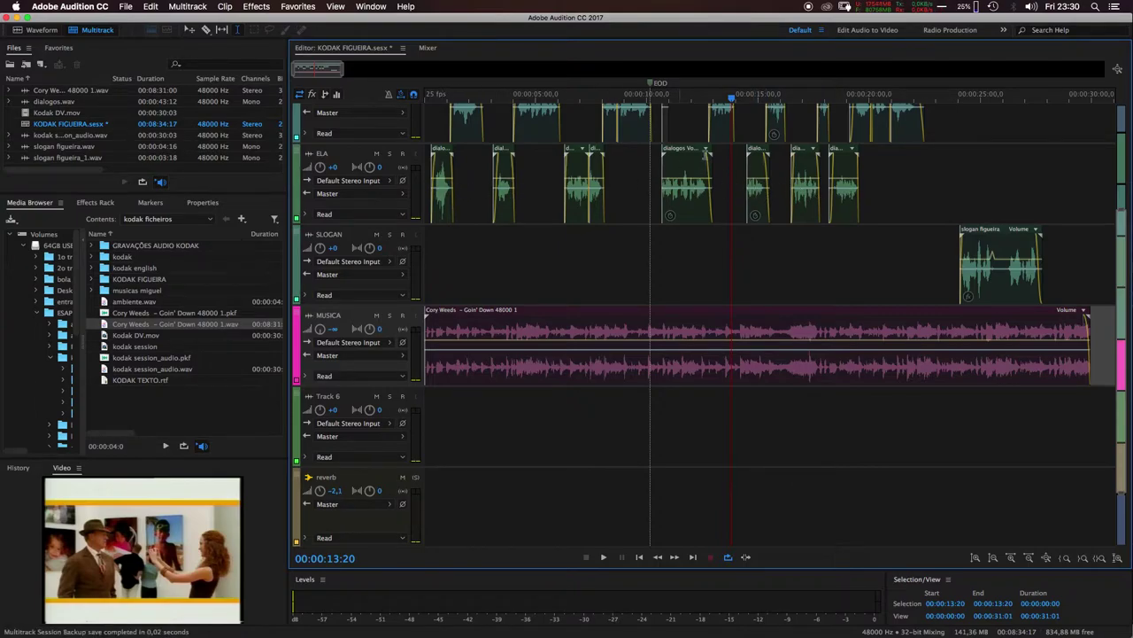
drag(733, 99, 716, 99)
key(space)
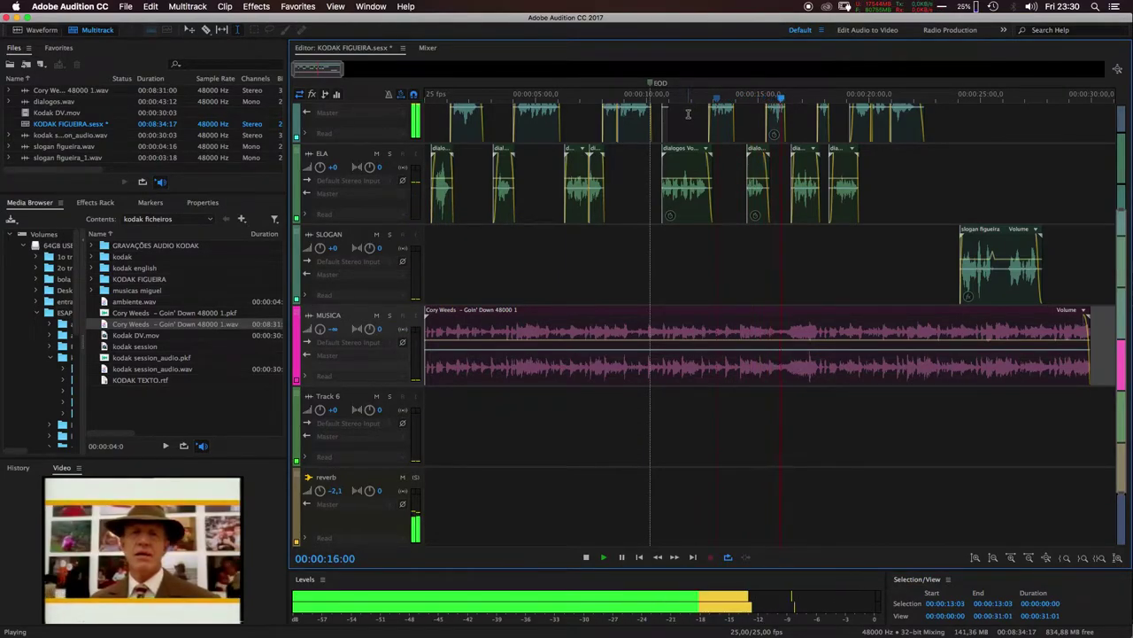
key(space)
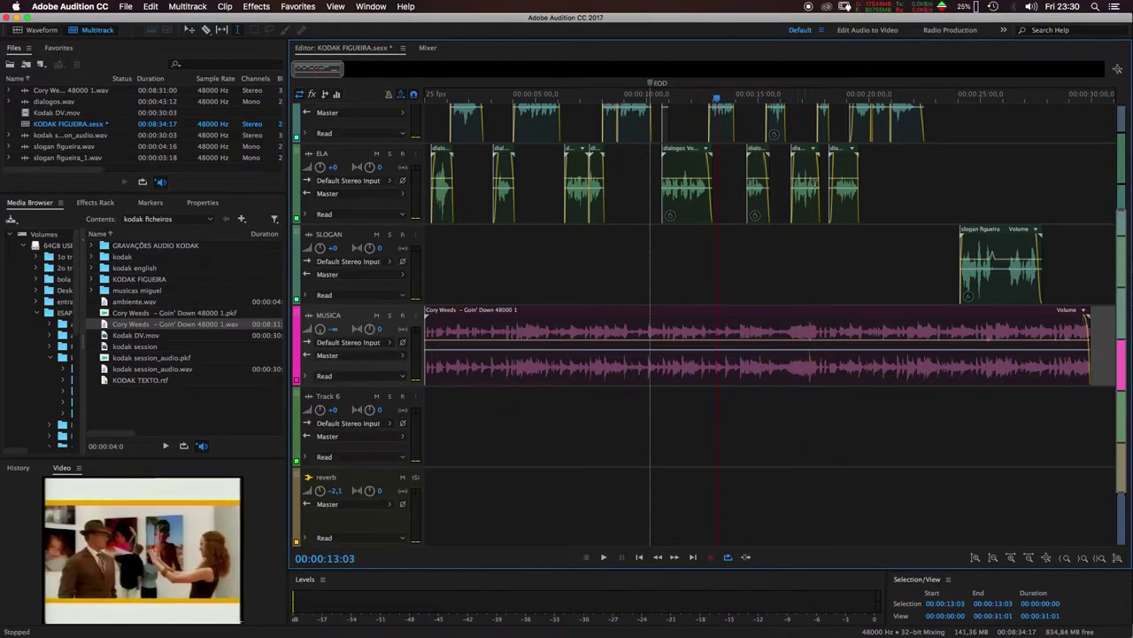
Raise the volume envelope of the short ELA clip near 00:00:15:00 slightly and play the dialogue from 00:00:11:08
click(760, 172)
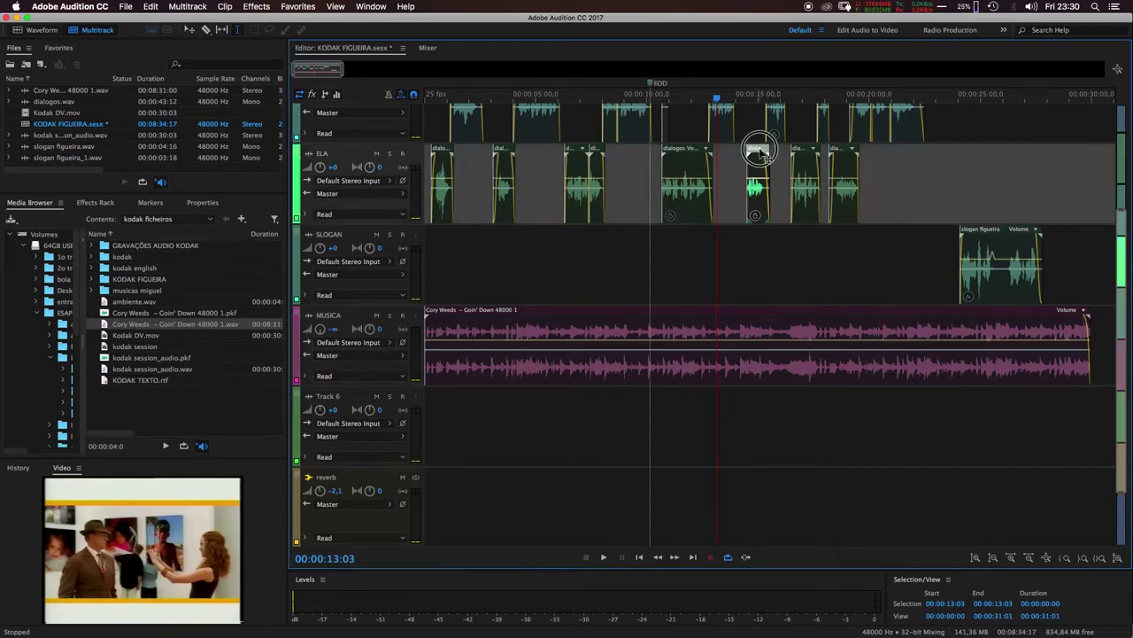
drag(761, 184, 757, 176)
click(675, 95)
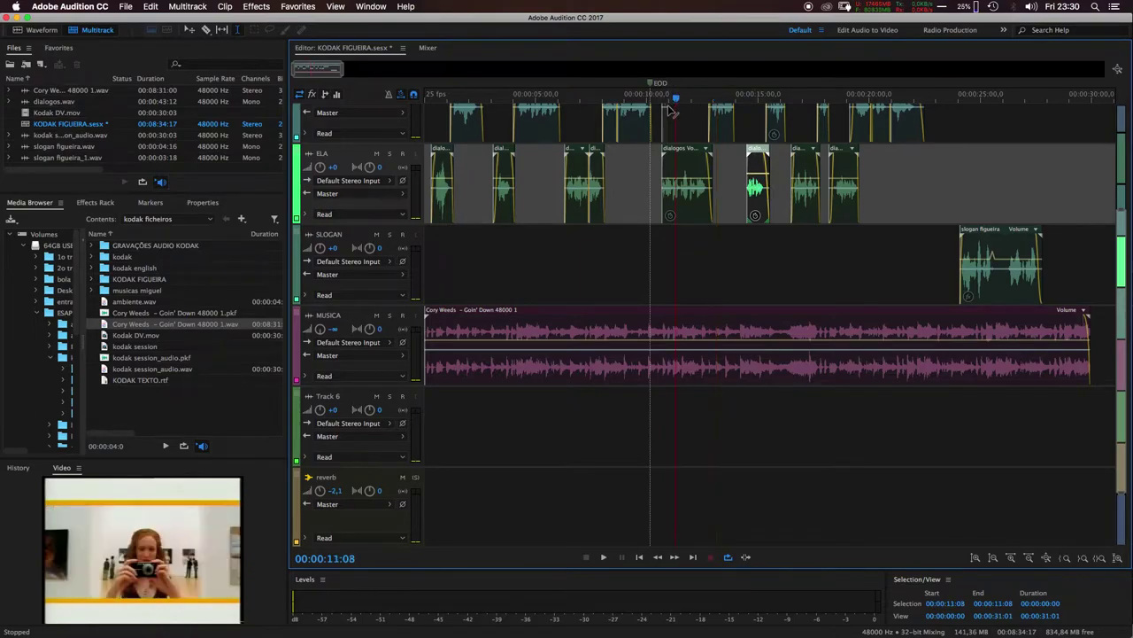
key(space)
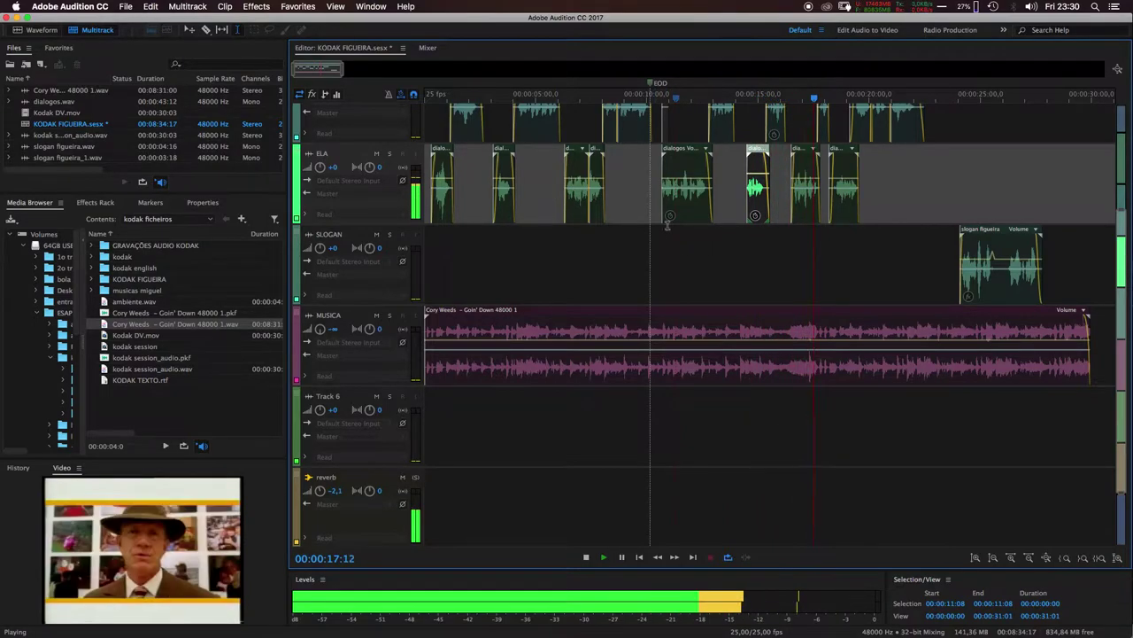
key(space)
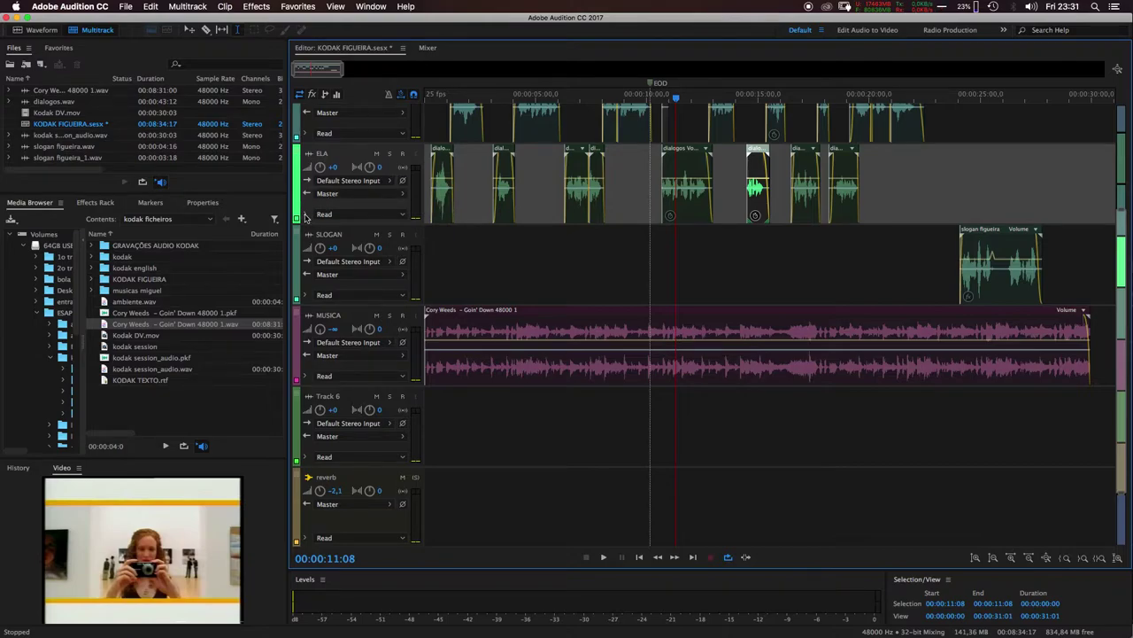
Check the track levels in the mixer and expand the ELA track's automation lane in the multitrack editor
click(429, 49)
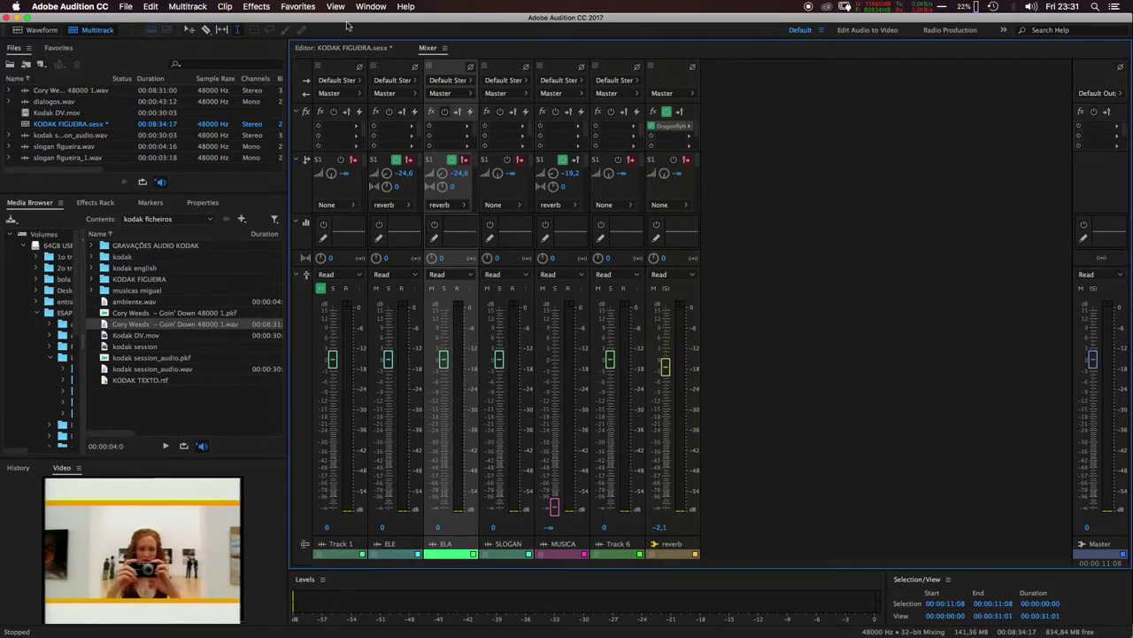
click(333, 49)
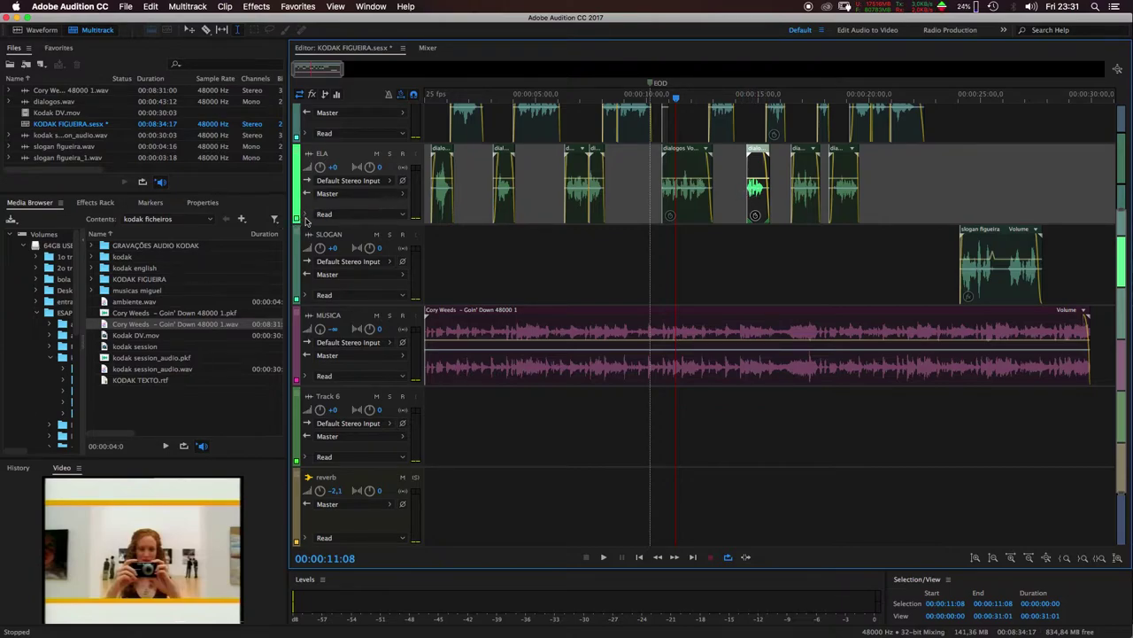
click(308, 214)
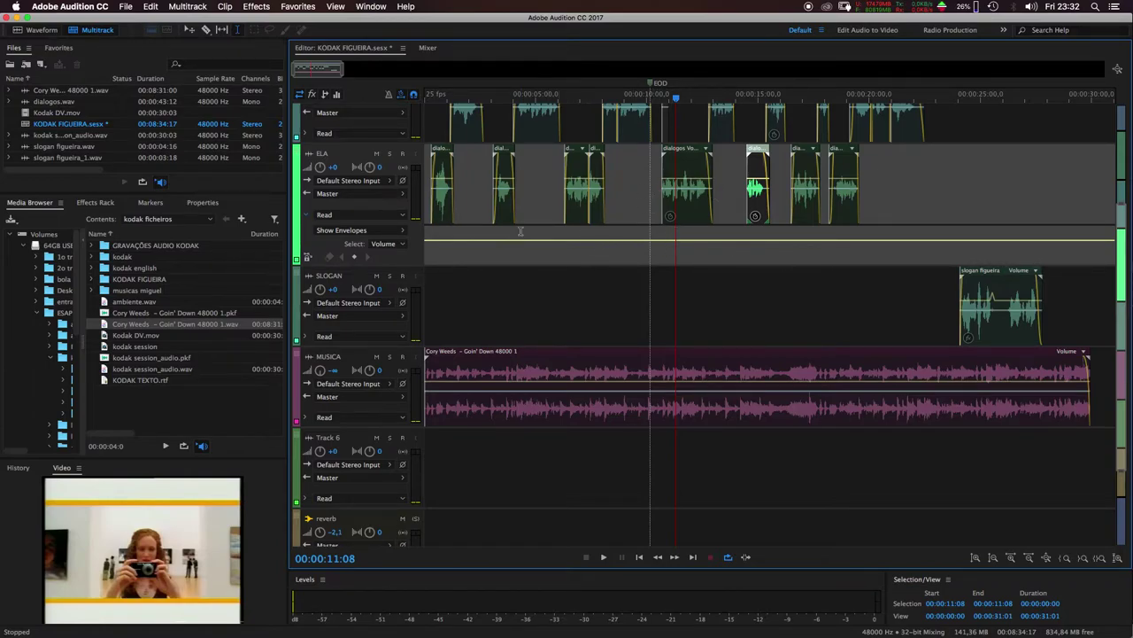
Look through the envelope parameters available for the ELA track's automation lane
click(397, 231)
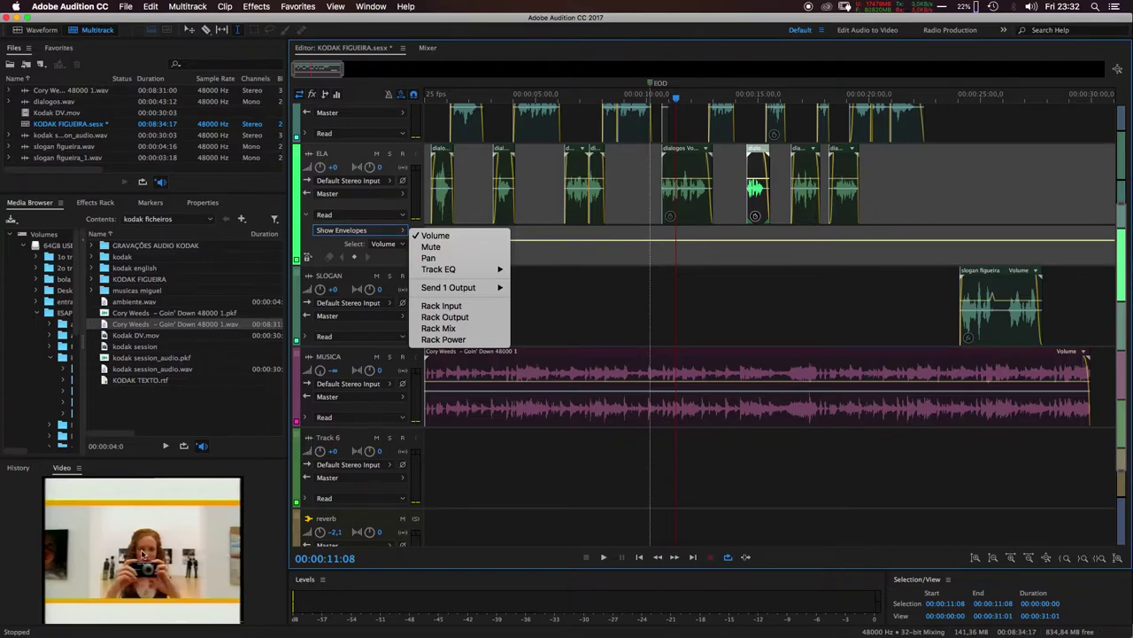
mouse_move(434, 270)
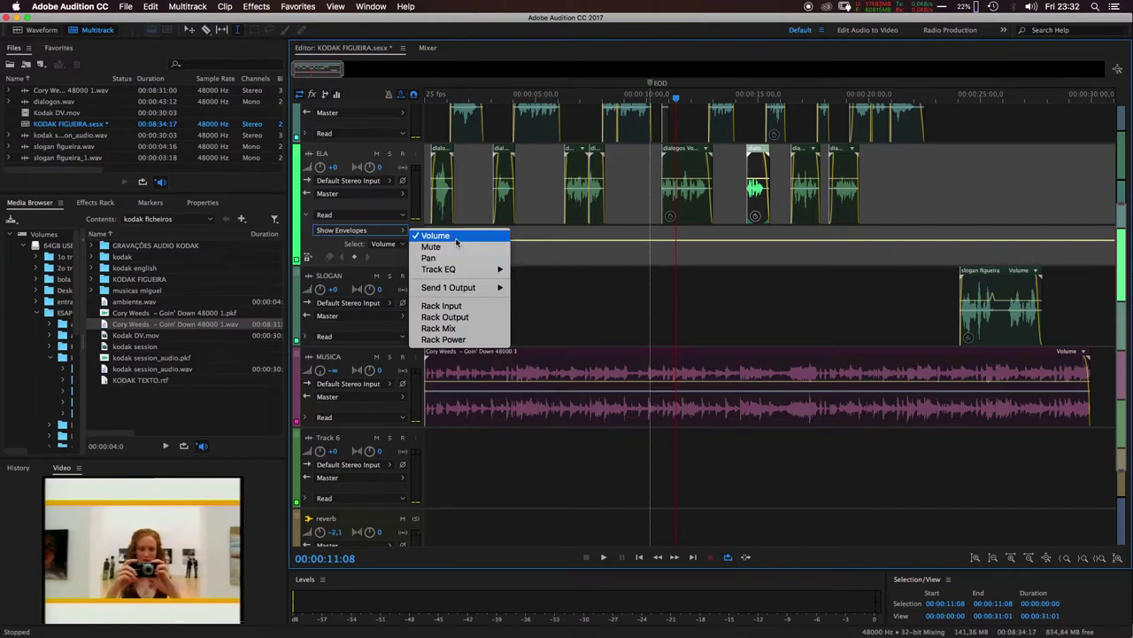
click(723, 283)
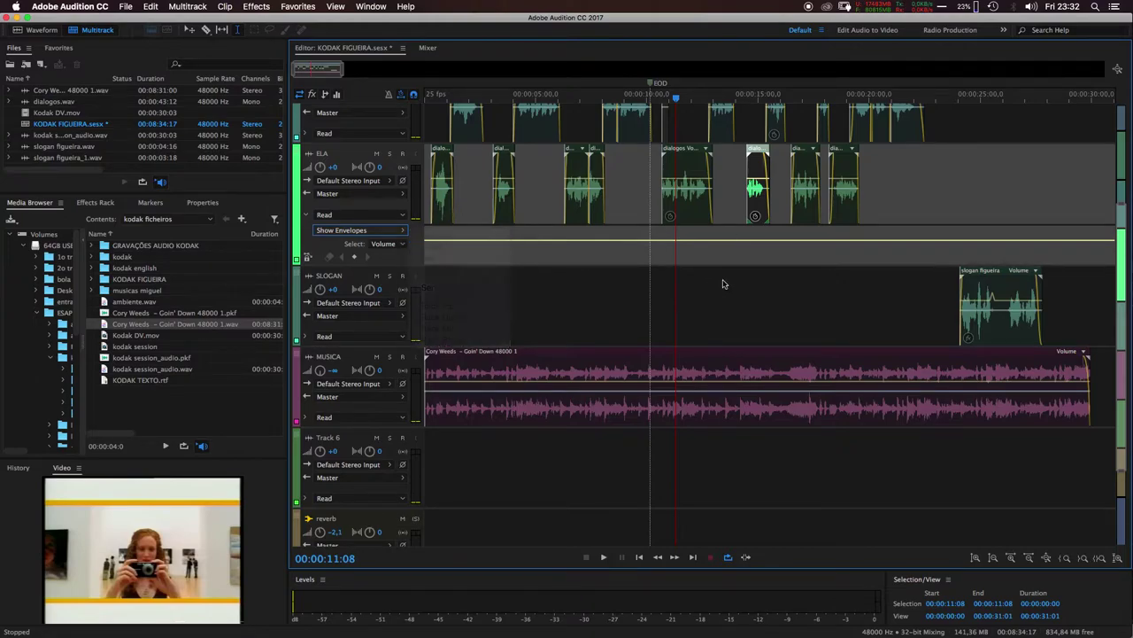
Add keyframes to the ELA volume automation around the short clip near 00:00:15:00 and raise the section between them slightly
click(742, 240)
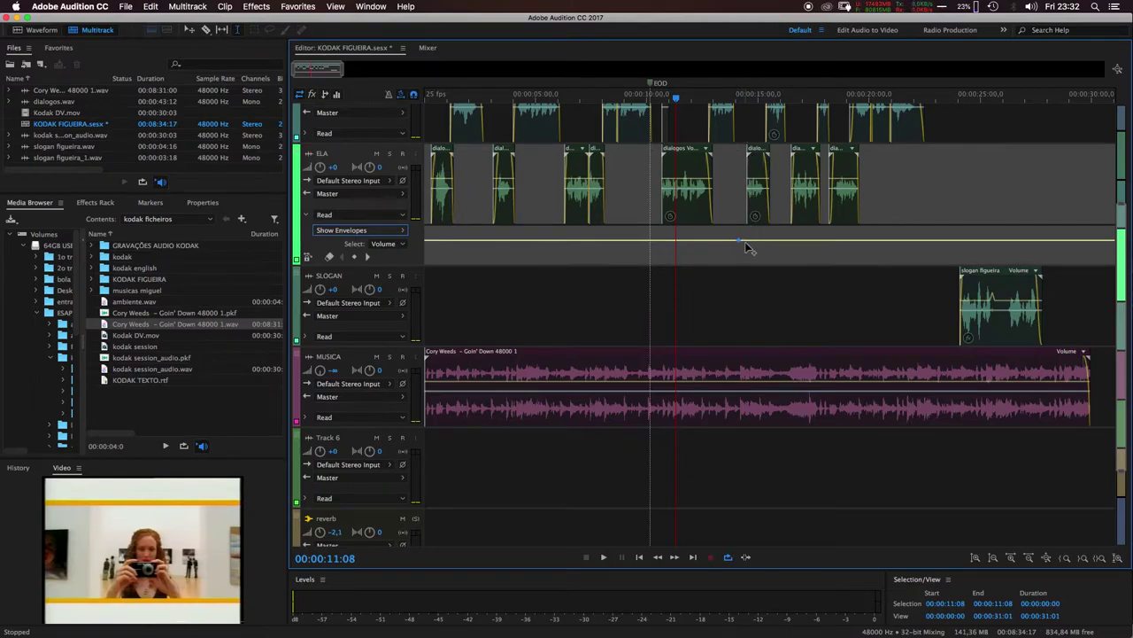
click(779, 240)
drag(744, 240, 746, 237)
drag(772, 239, 772, 236)
Play the dialogue from 00:00:13:13 with the mixer in view to check the ELA track's automated volume
click(725, 94)
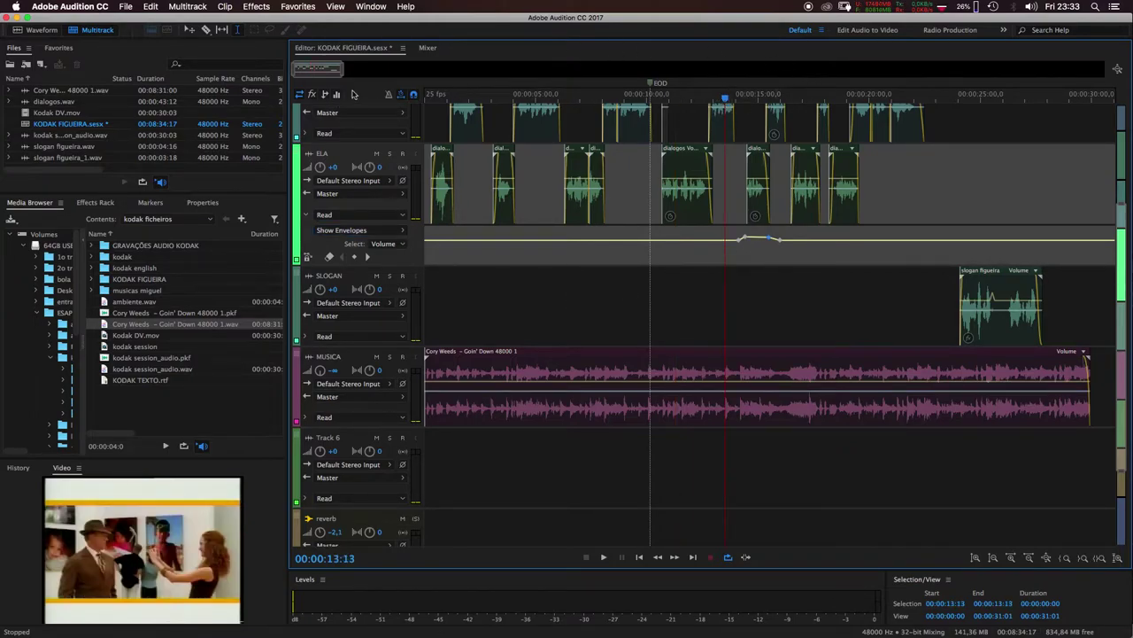
click(428, 47)
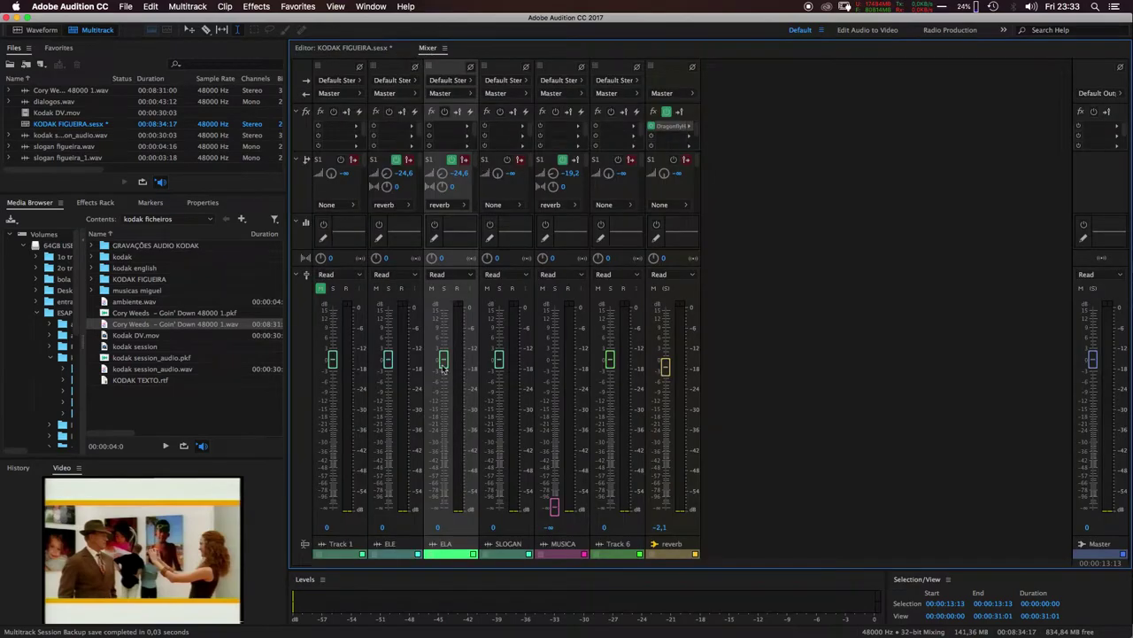
key(space)
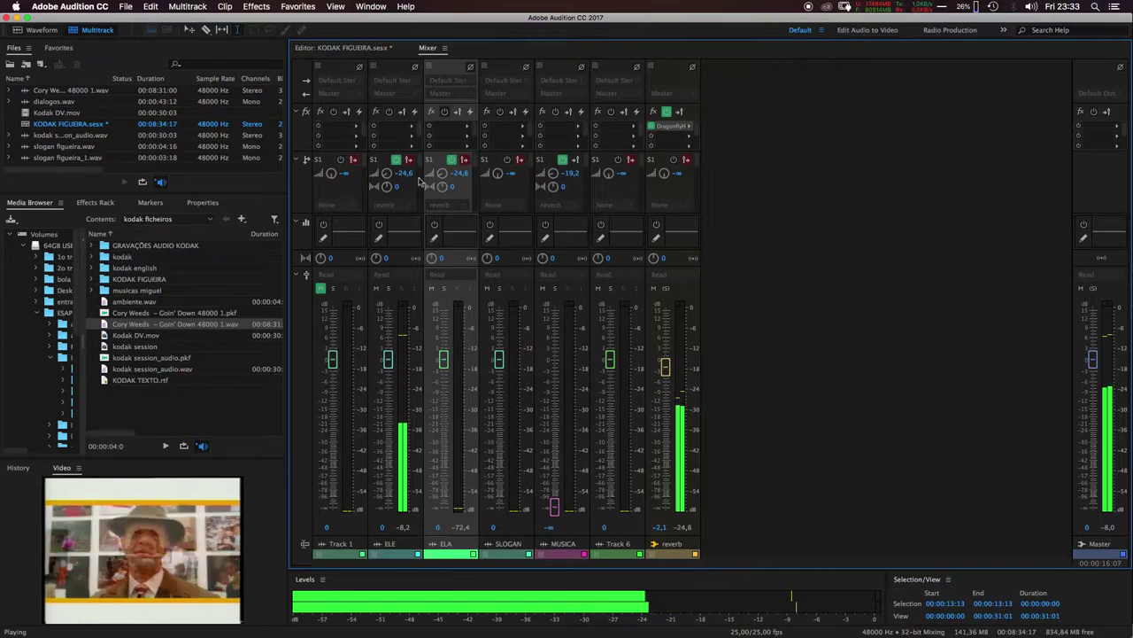
key(space)
In the multitrack editor, undo the ELA volume automation keyframes and place the playhead at 00:00:11:09
click(351, 48)
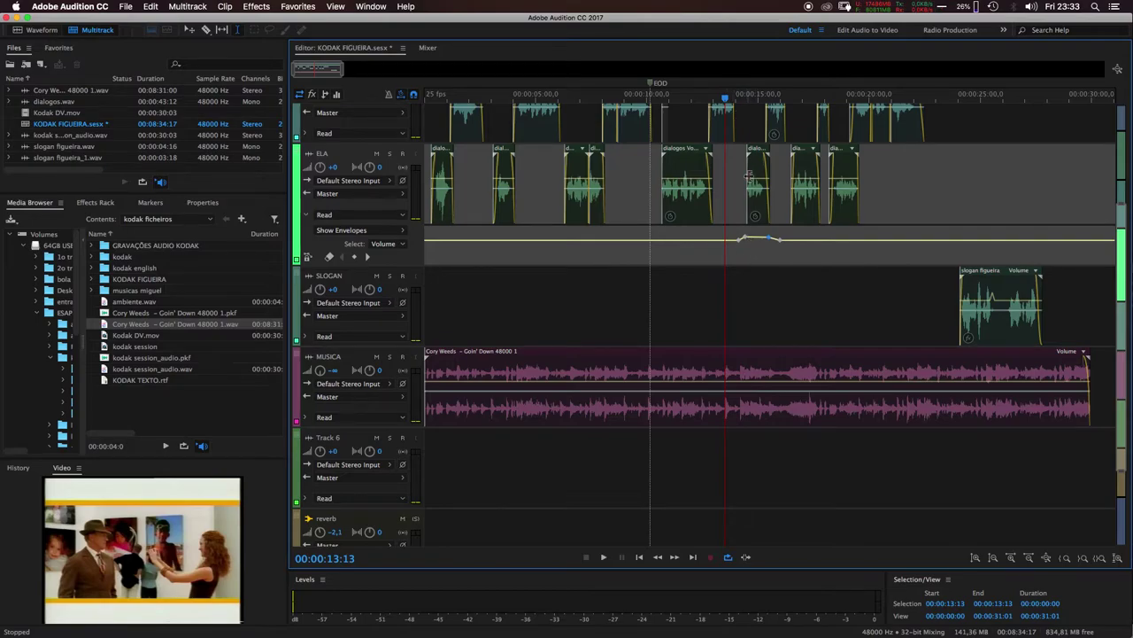
drag(726, 99, 756, 95)
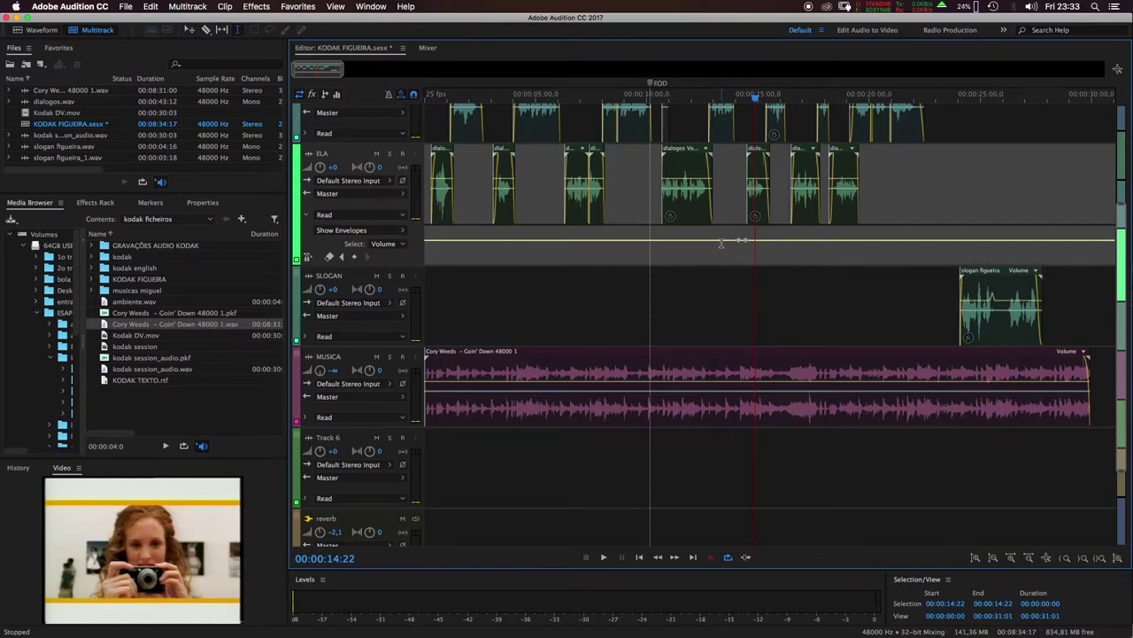
click(678, 94)
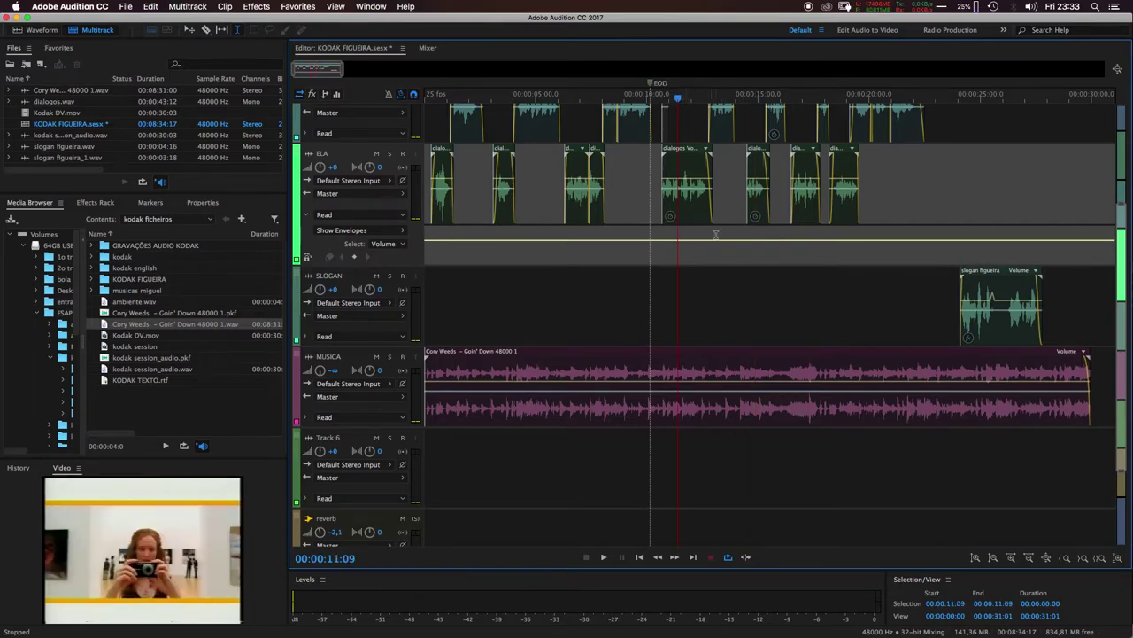
Add two ELA volume automation keyframes around the short clip near 00:00:15:00, trying a level change on each and undoing it
click(777, 239)
drag(743, 243, 744, 231)
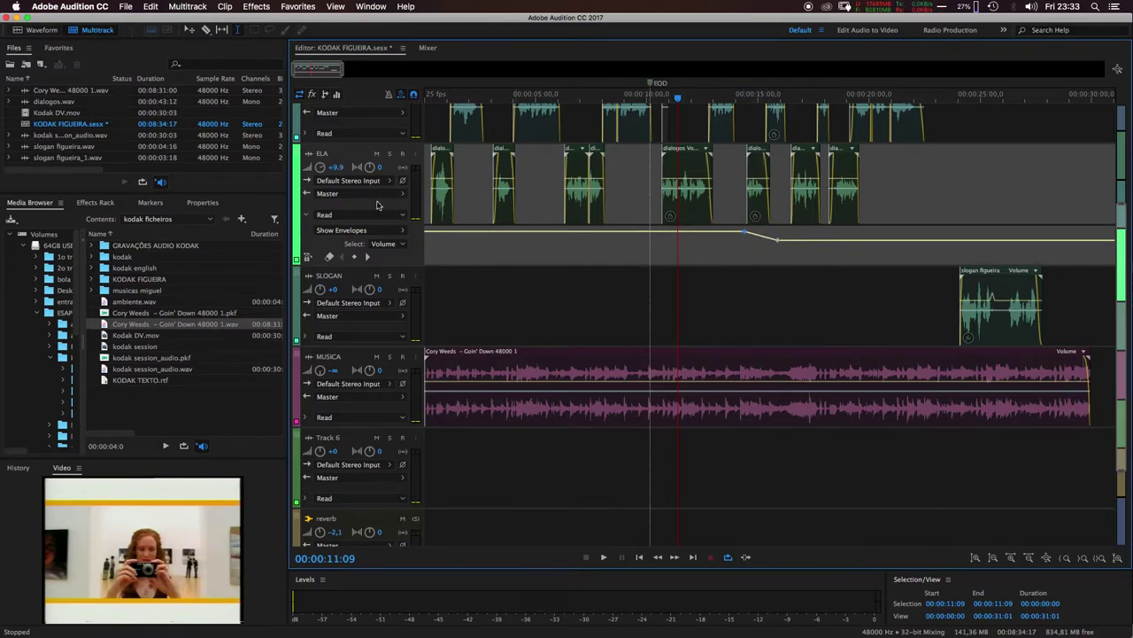
key(super+z)
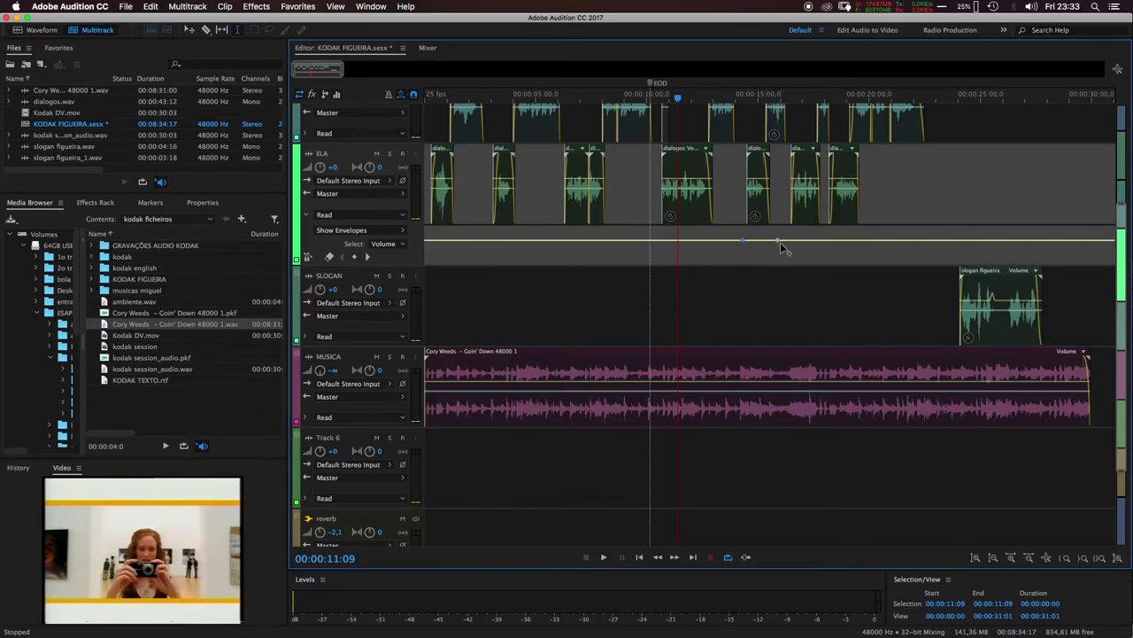
drag(779, 240, 780, 230)
key(super+z)
Add two more keyframes beside them and raise the inner pair slightly to boost only the short ELA clip
click(736, 240)
click(774, 240)
drag(773, 241, 762, 228)
drag(762, 226, 743, 239)
Play the dialogue from 00:00:12:20 to check the boosted ELA clip, then move the playhead to 00:00:13:03
click(720, 91)
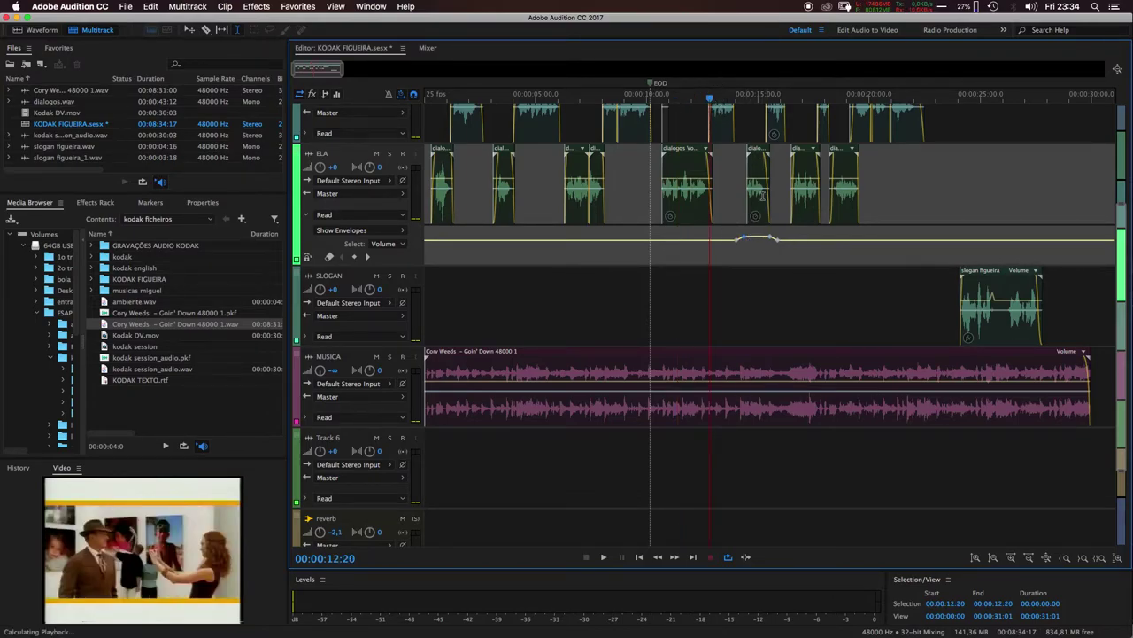
key(space)
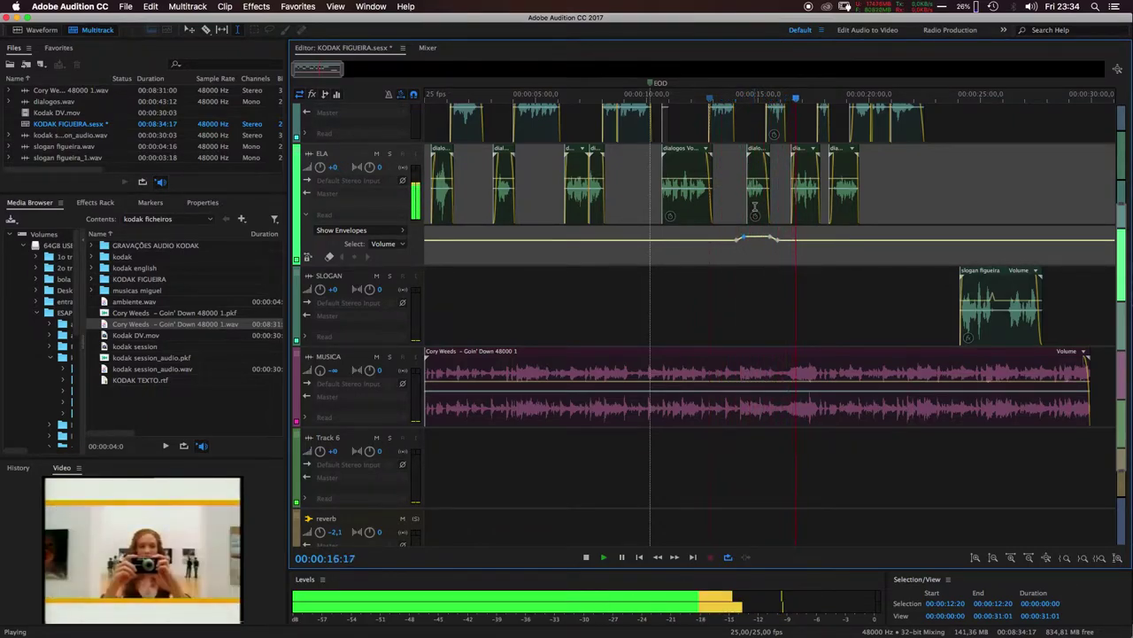
key(space)
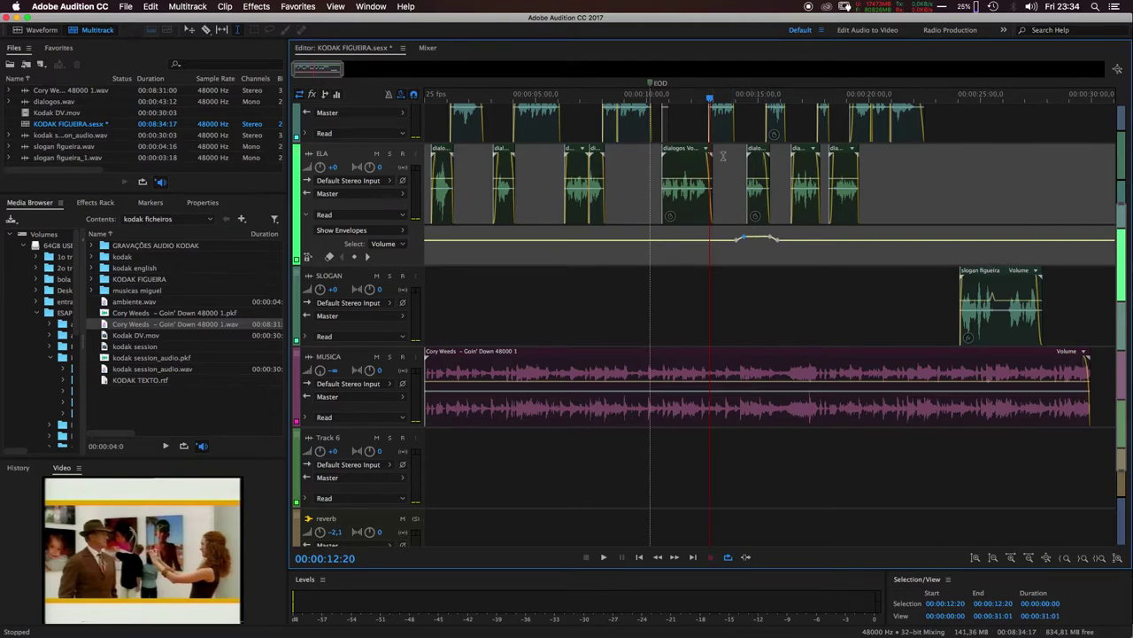
key(space)
key(space)
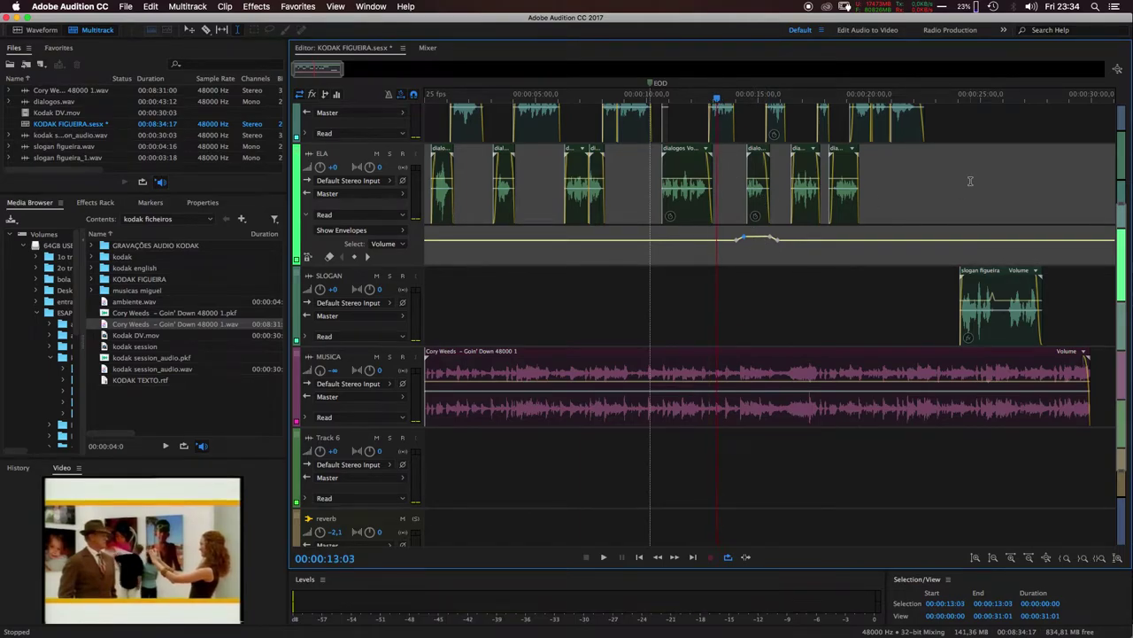
Enlarge the ELA track, adjust the raised keyframes in its volume automation and play from 00:00:13:03
scroll(969, 180, up, 3)
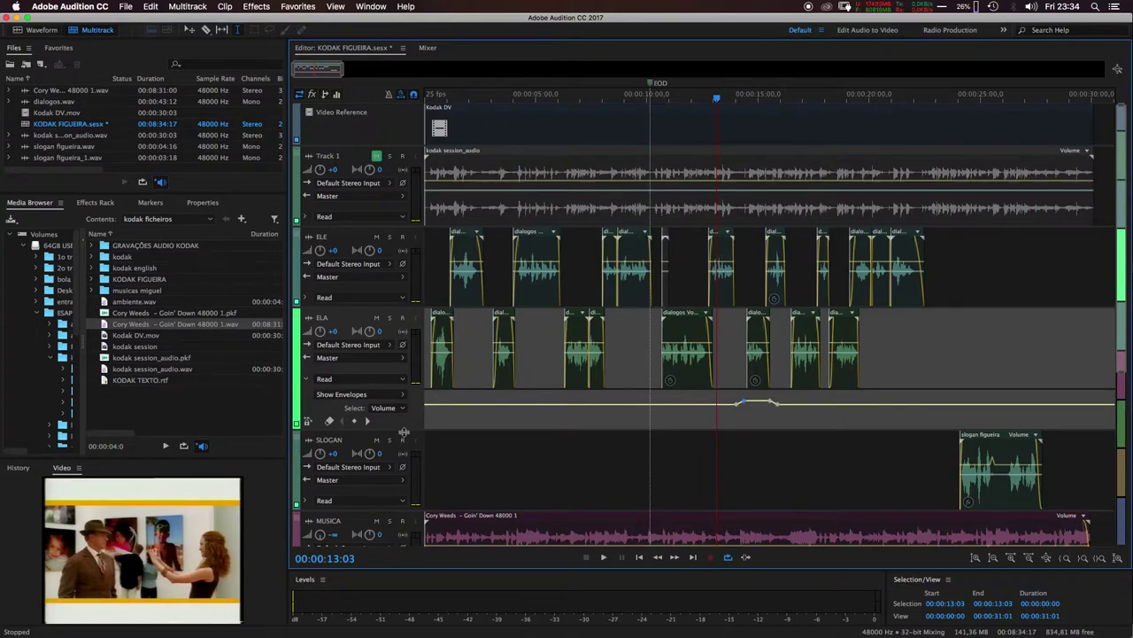
drag(404, 431, 402, 464)
drag(747, 431, 769, 432)
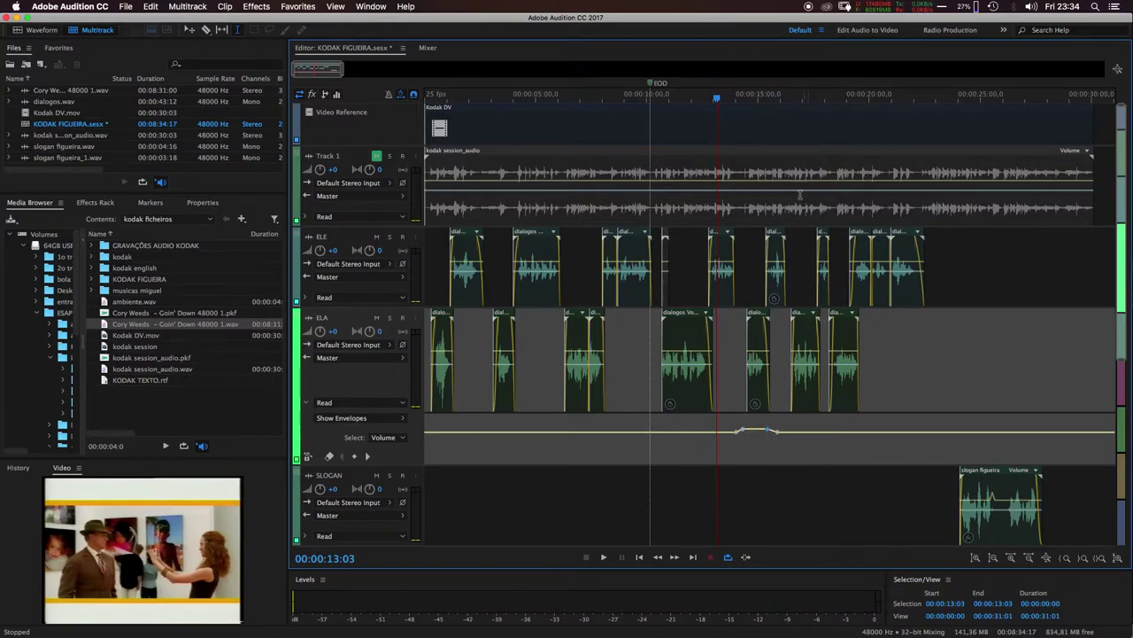
key(space)
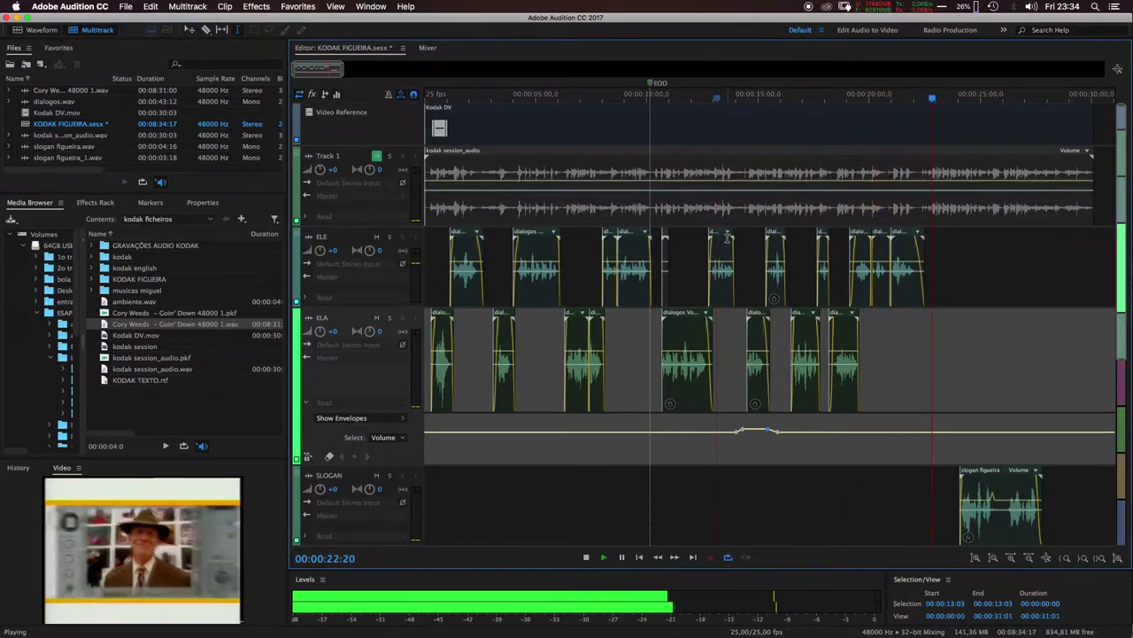
key(space)
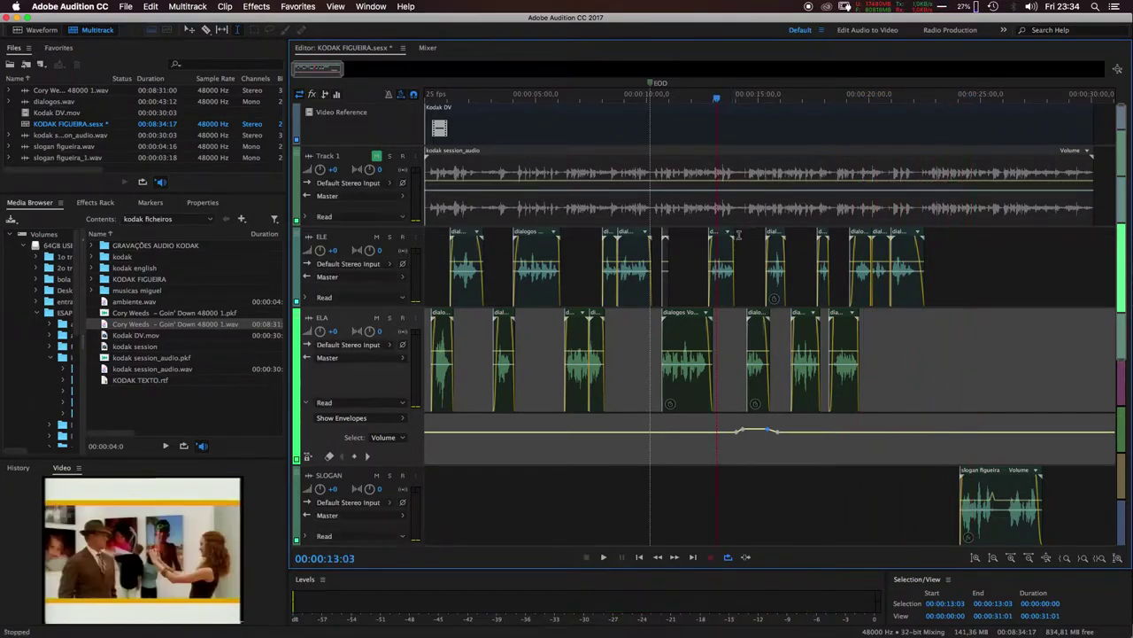
Collapse the ELA track's automation lane and expand the MUSICA track's automation lane
click(307, 404)
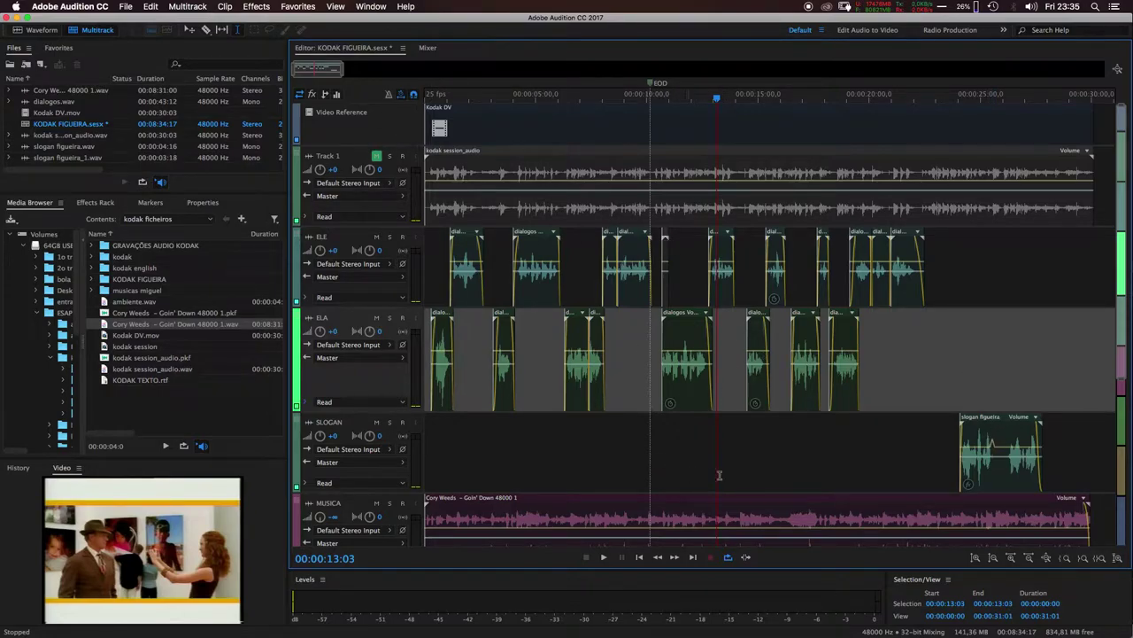
scroll(804, 456, down, 5)
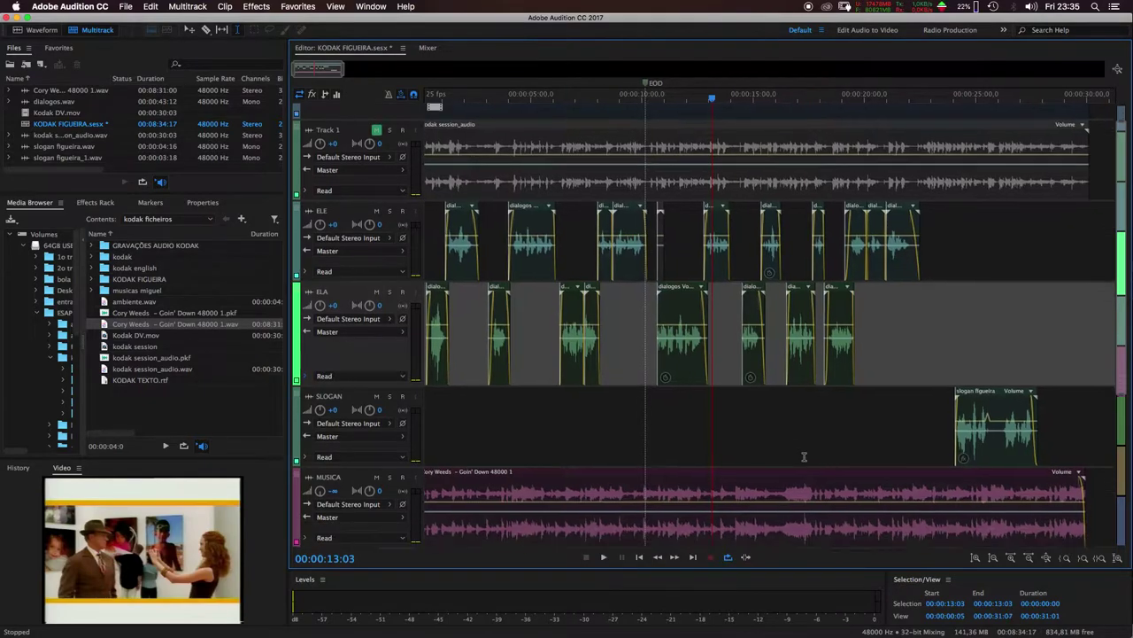
scroll(804, 456, up, 2)
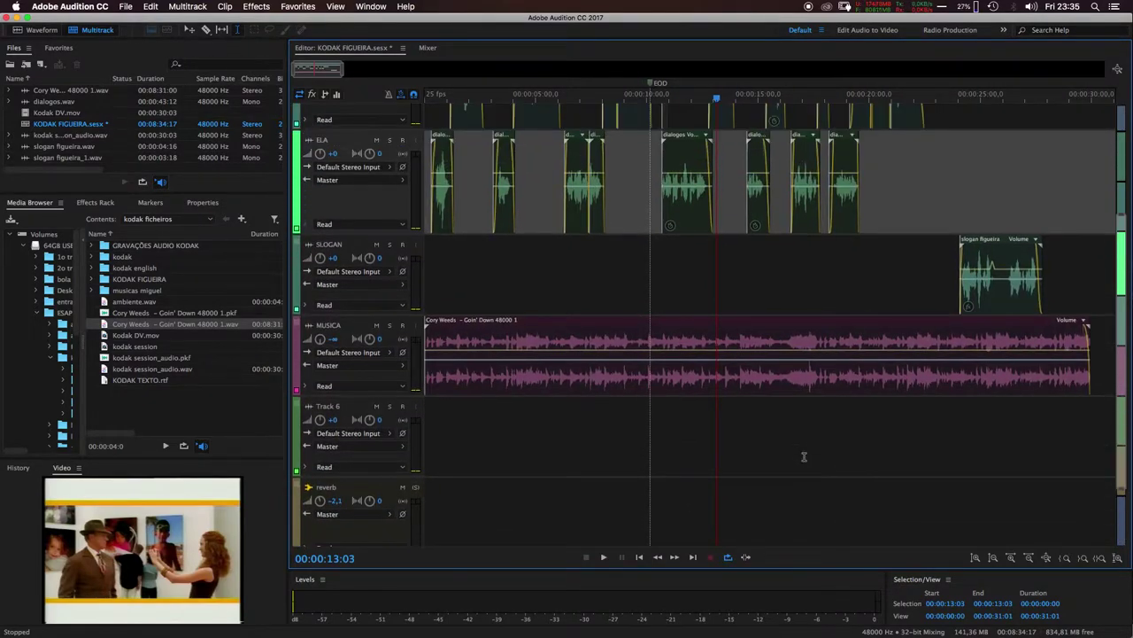
scroll(804, 456, up, 1)
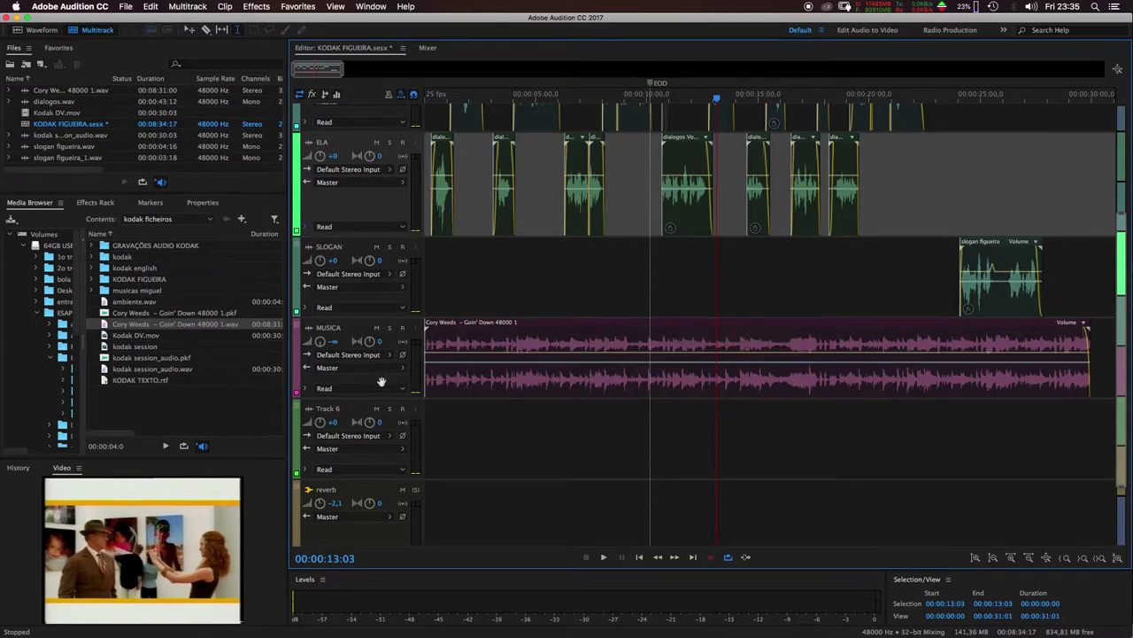
click(302, 391)
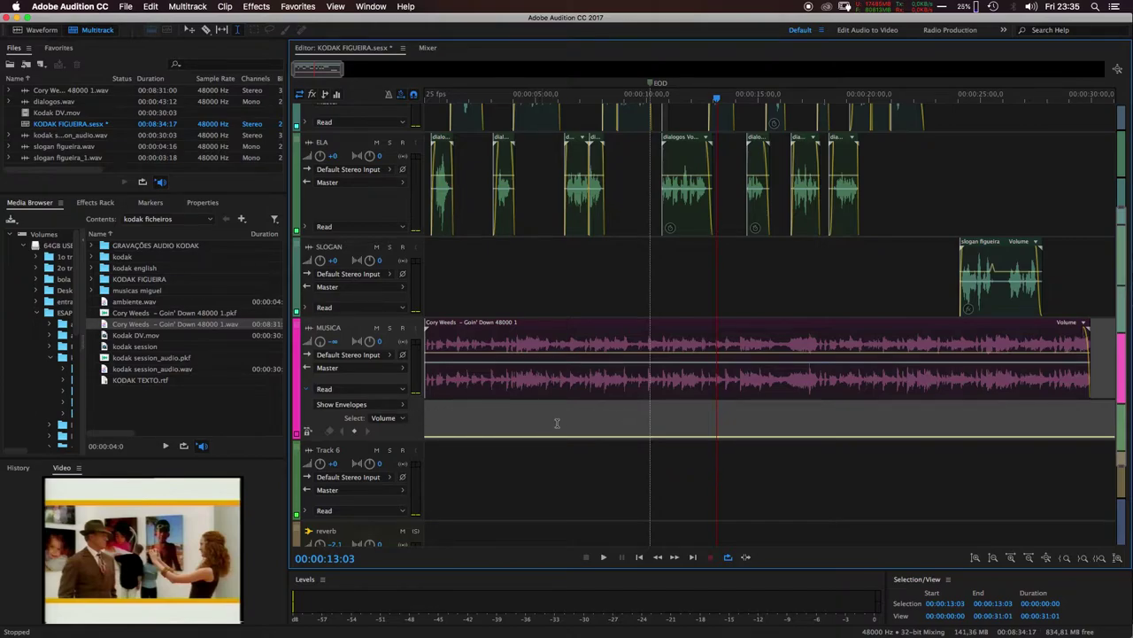
In the mixer, play from 00:00:13:03 and raise the MUSICA track's volume to -22.5 dB with its reverb send switched off
click(428, 49)
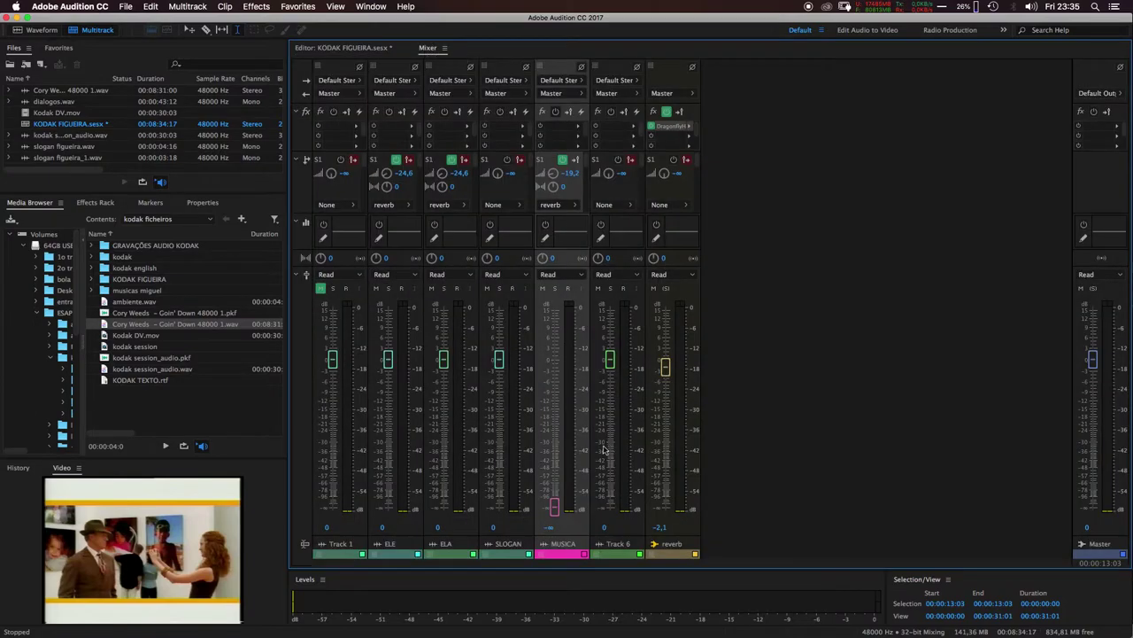
key(space)
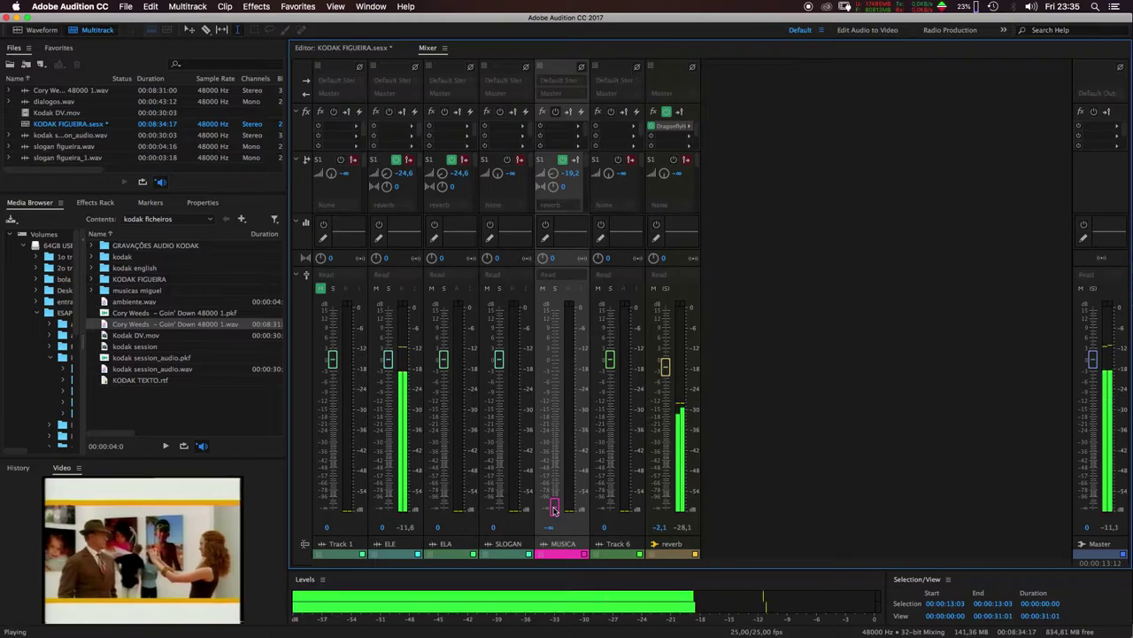
drag(552, 508, 553, 446)
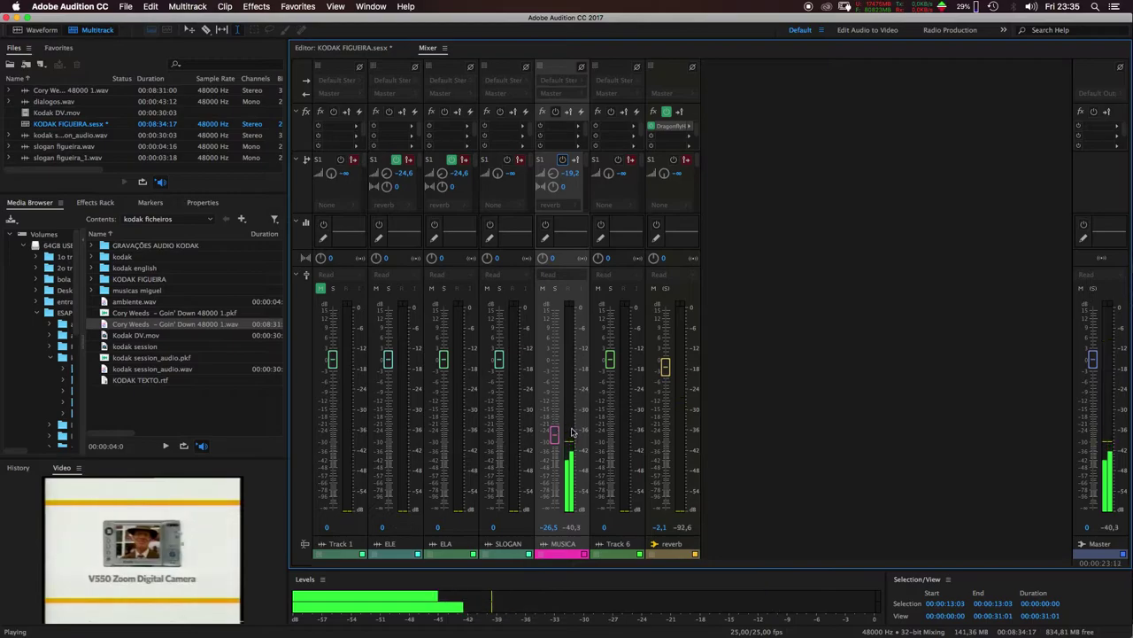
drag(557, 435, 555, 427)
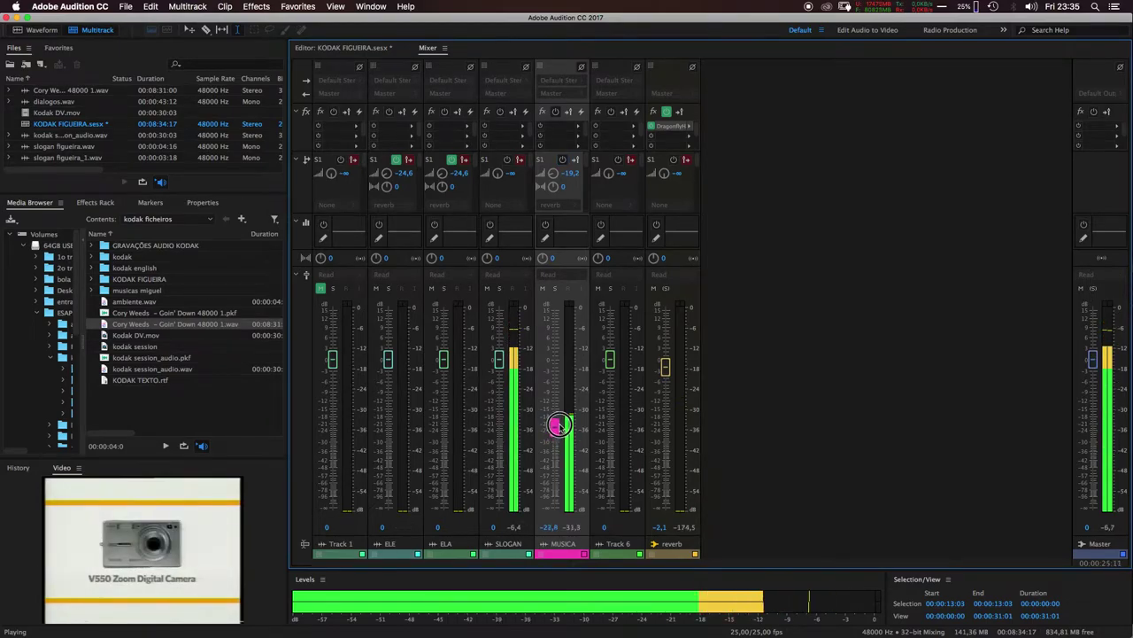
Toggle the MUSICA track's reverb send during playback to compare the sound, leave it on and stop
click(562, 160)
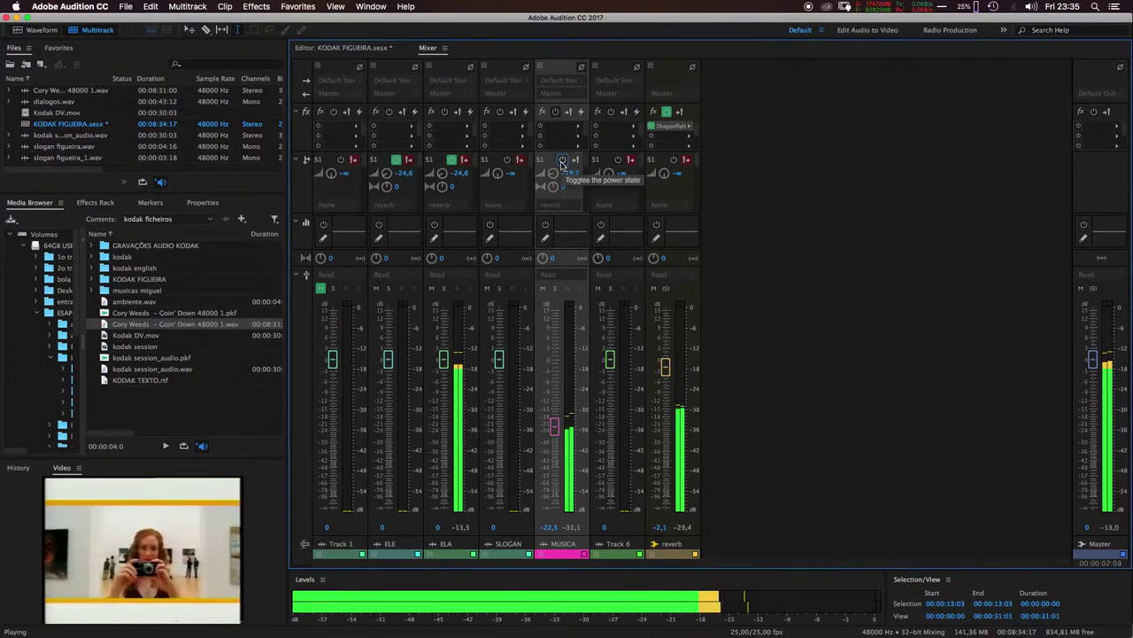
click(562, 161)
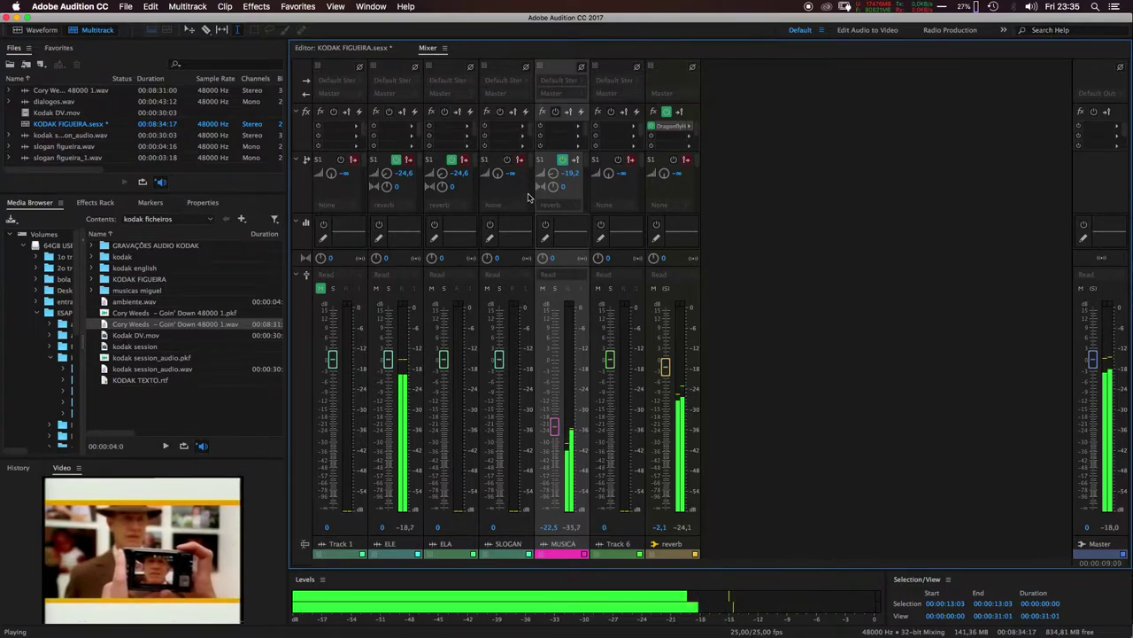
key(space)
Set the MUSICA track's volume to -23.6 dB and its reverb send to -20.7 dB, and play the mix briefly
drag(555, 431, 554, 435)
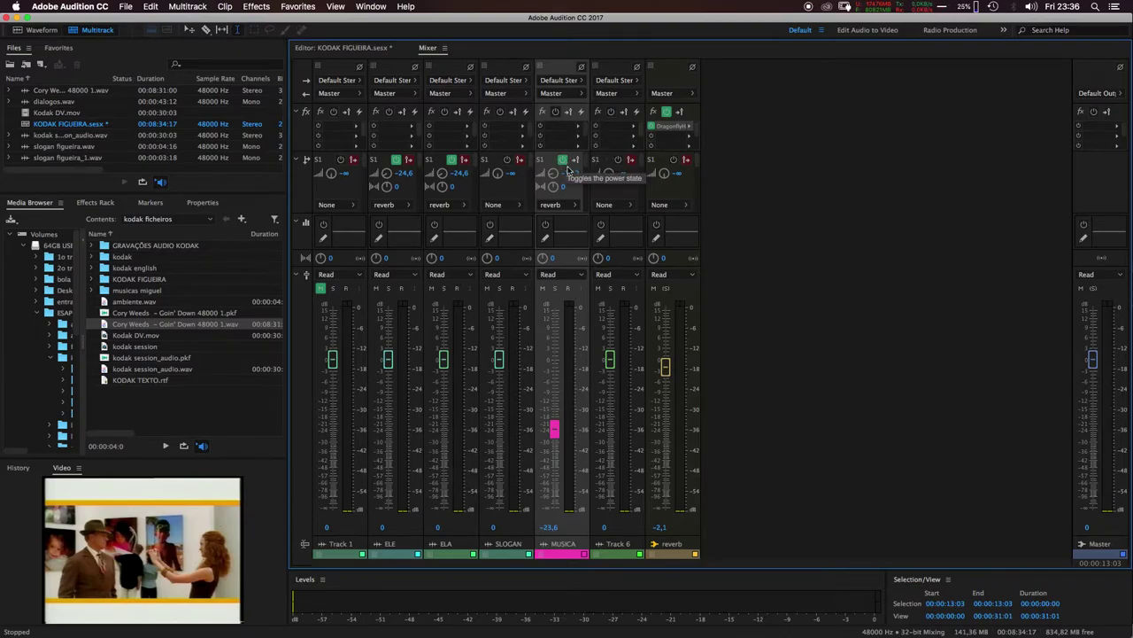
click(570, 174)
drag(570, 174, 572, 184)
key(space)
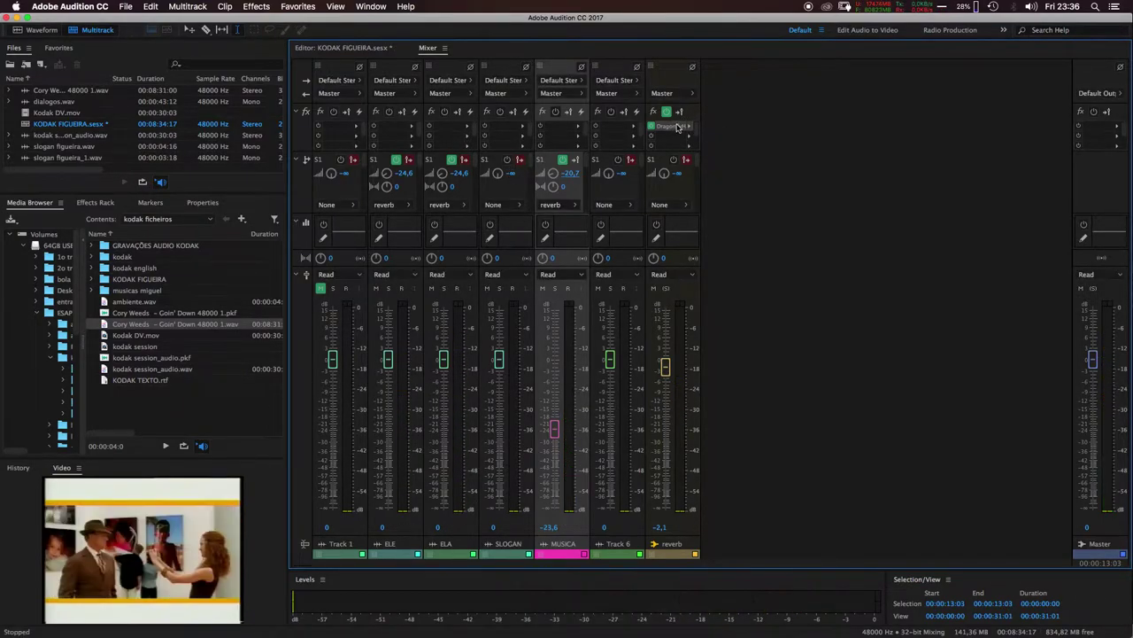
key(space)
Open the reverb bus's Dragonfly Hall effect and set Diffuse to 54% and Spin to 2.70 Hz during playback
double_click(673, 126)
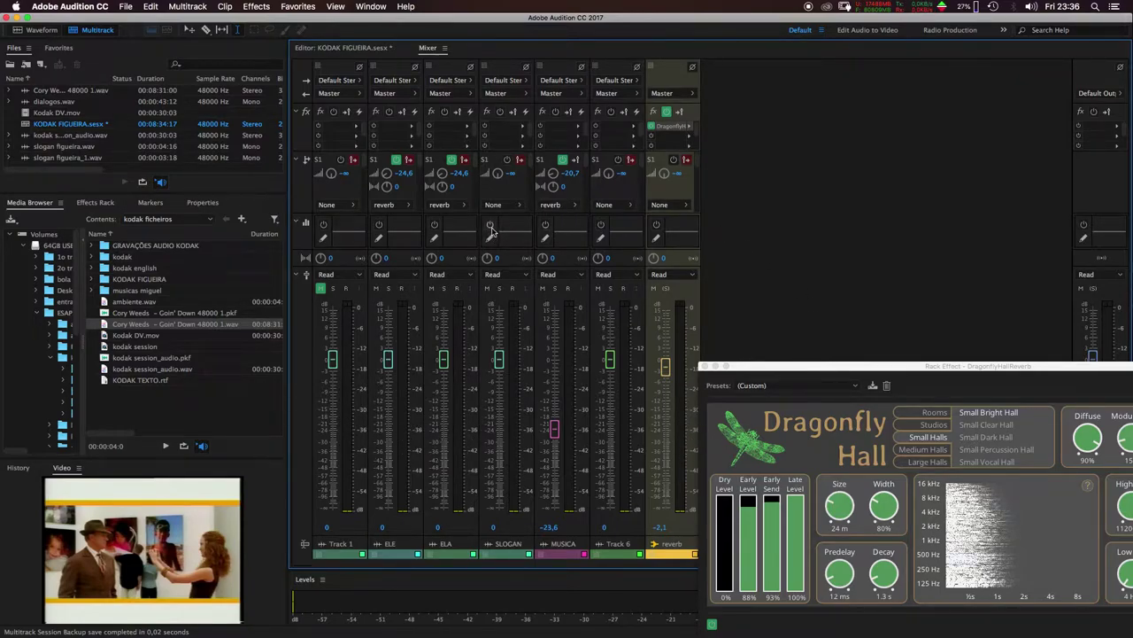
drag(995, 383, 858, 234)
key(space)
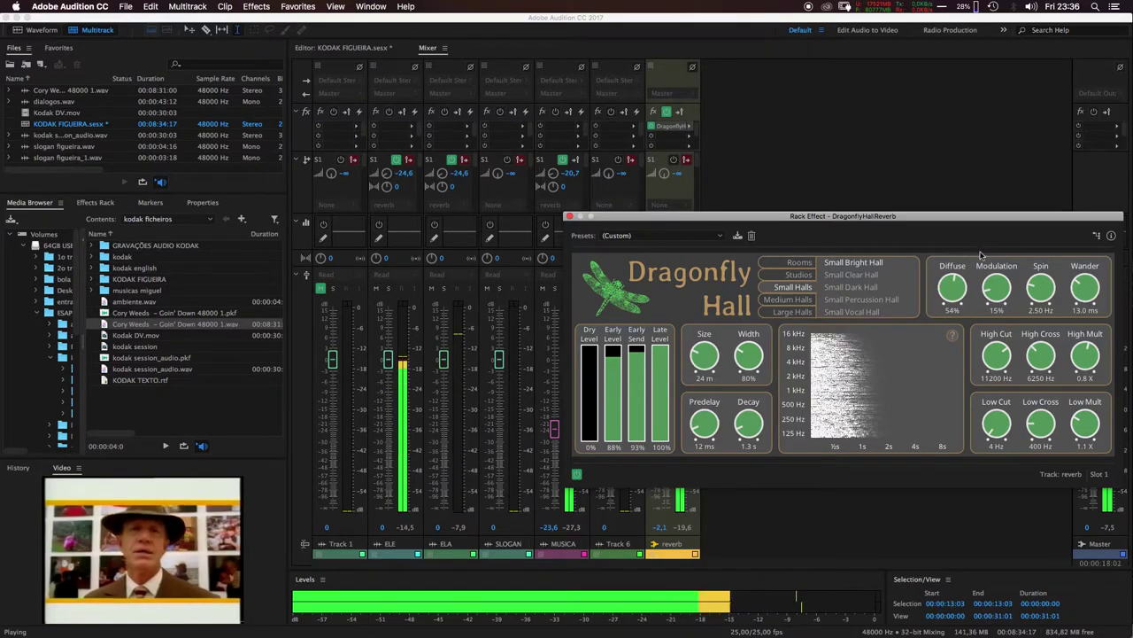
drag(1043, 288, 1036, 286)
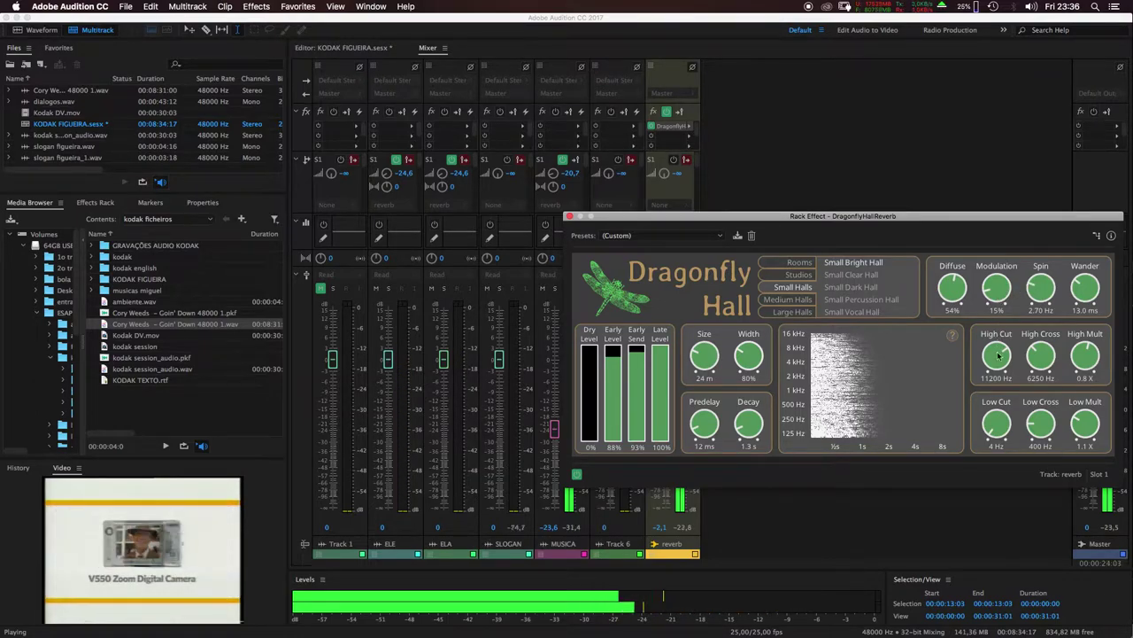
Raise the Dragonfly Hall Low Cut to 200 Hz and play the mix from 00:00:13:03 to hear it
drag(981, 432, 985, 435)
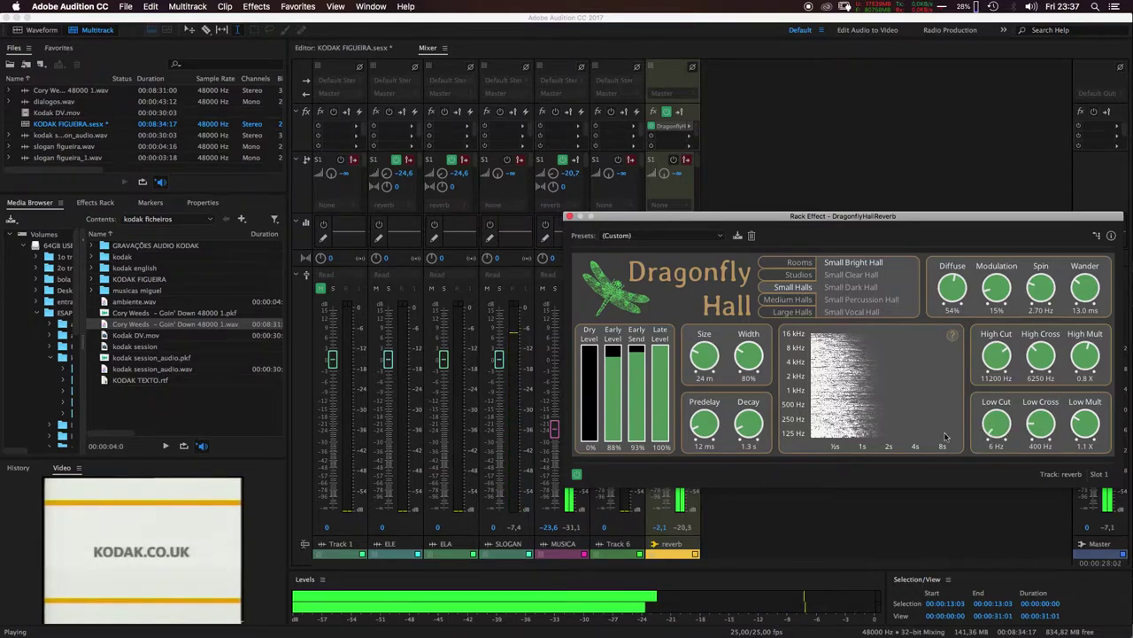
click(899, 522)
key(space)
drag(1004, 431, 1021, 346)
click(921, 519)
key(space)
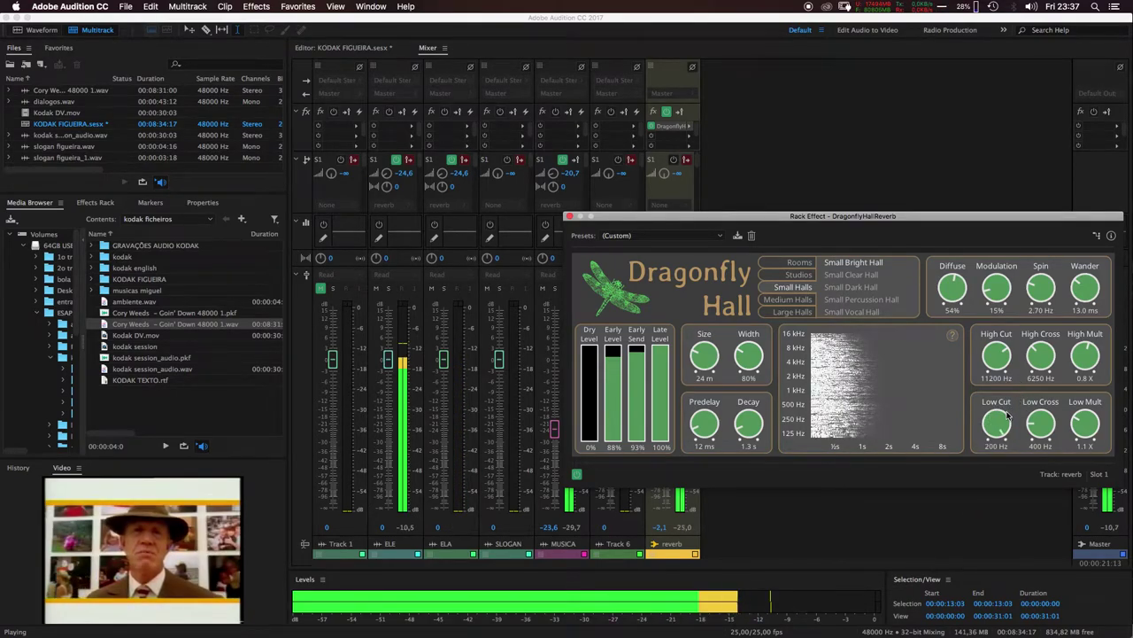
click(943, 523)
key(space)
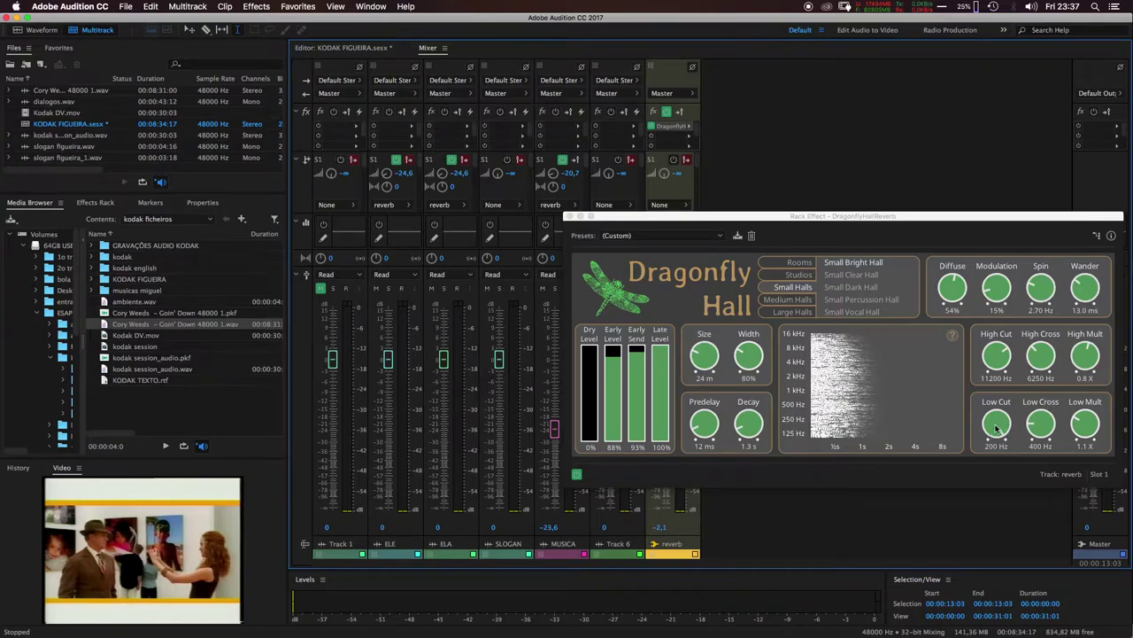
Compare the Dragonfly Hall Low Cut near 0 Hz and near 200 Hz during playback, and stop with it at 69 Hz
drag(995, 425, 862, 396)
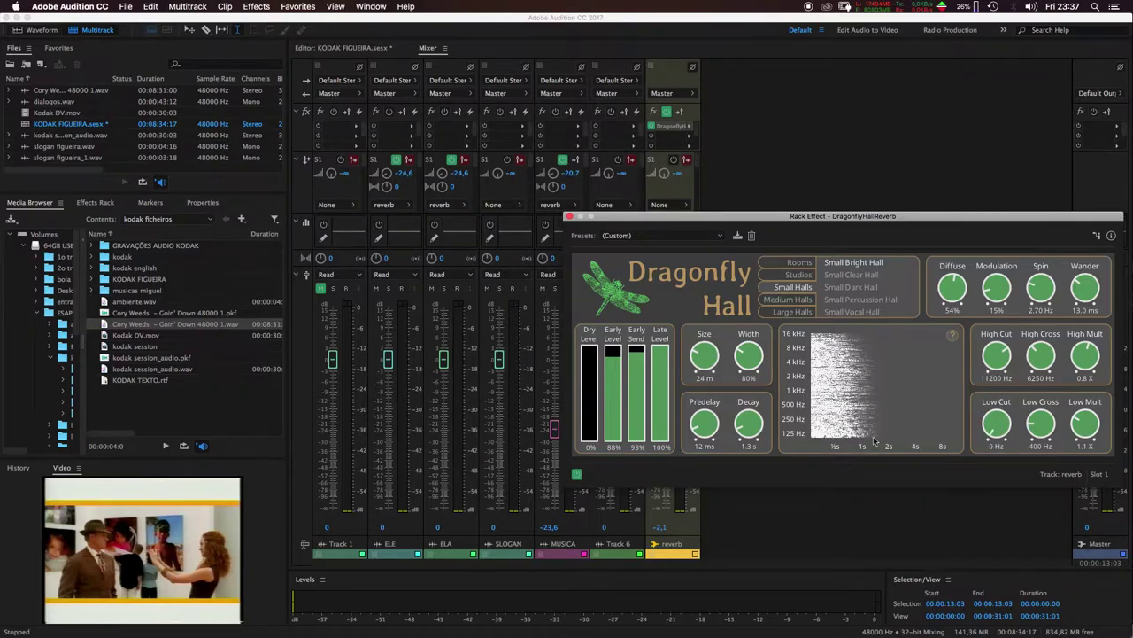
drag(998, 432, 974, 474)
click(851, 527)
key(space)
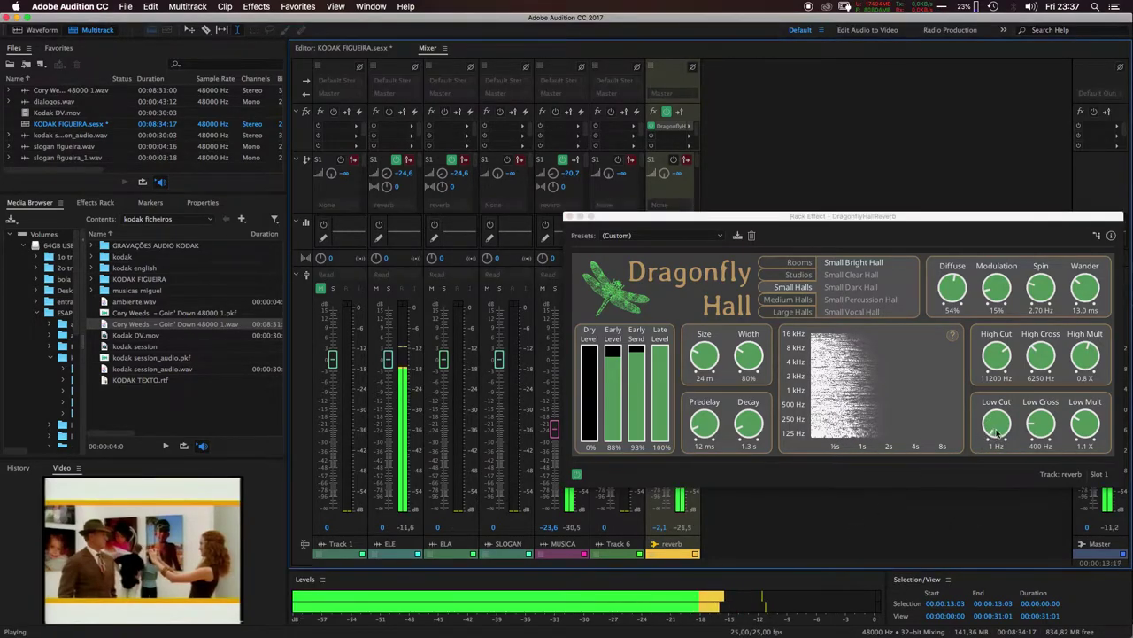
drag(996, 432, 1005, 359)
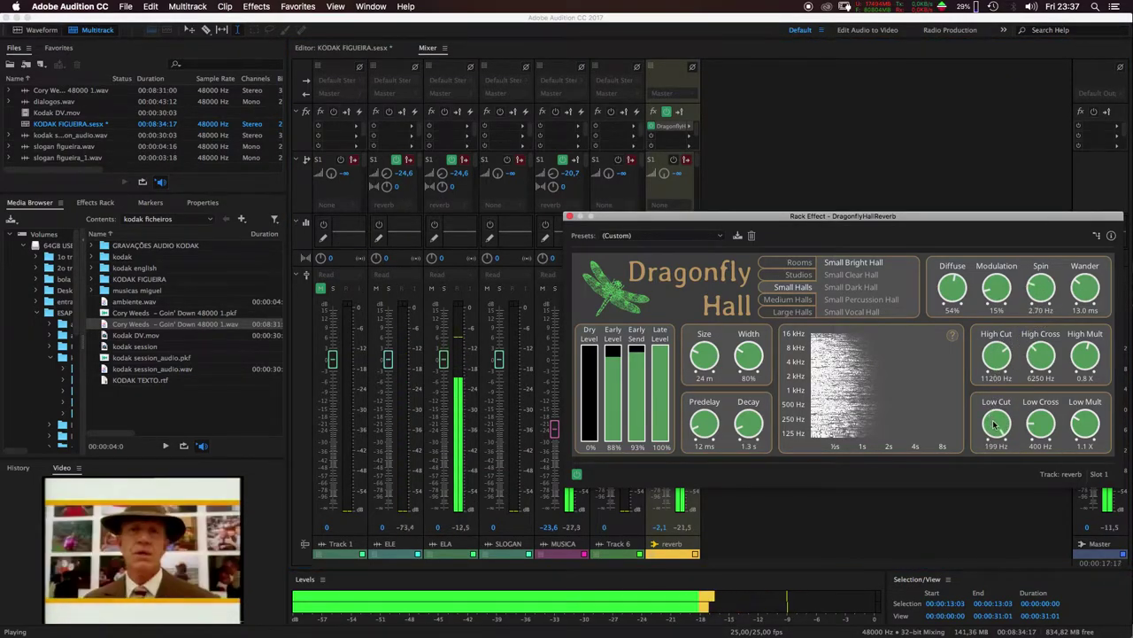
drag(1000, 425, 994, 430)
key(space)
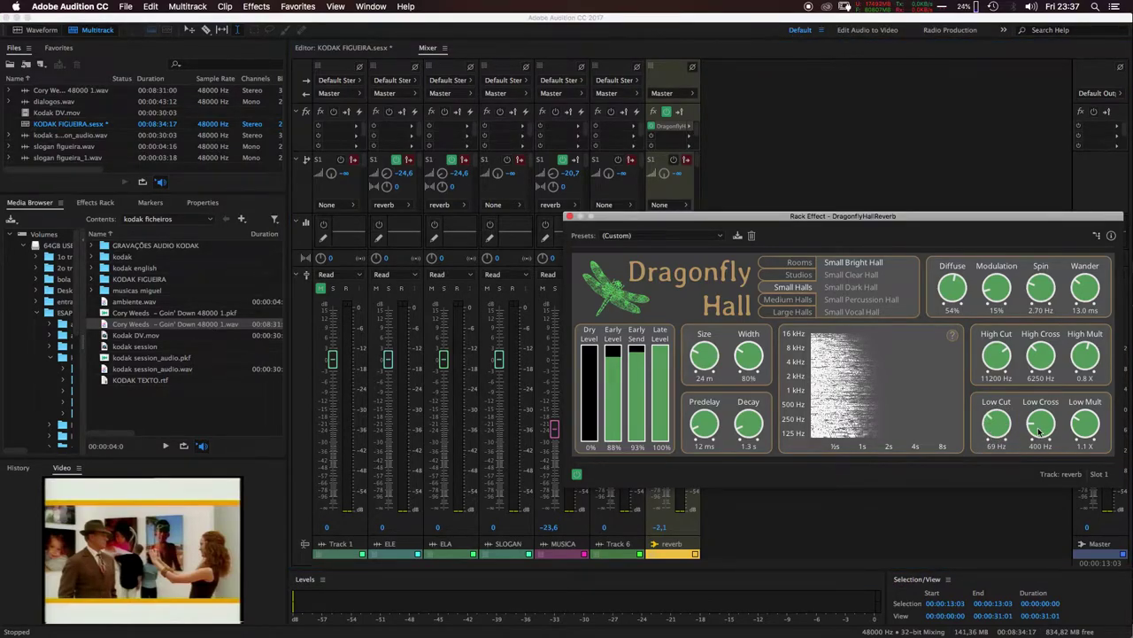
Sweep the Dragonfly Hall Low Cut through its range, settle it at 74 Hz and play the mix
click(994, 429)
drag(1012, 424, 971, 435)
drag(1000, 434, 1016, 340)
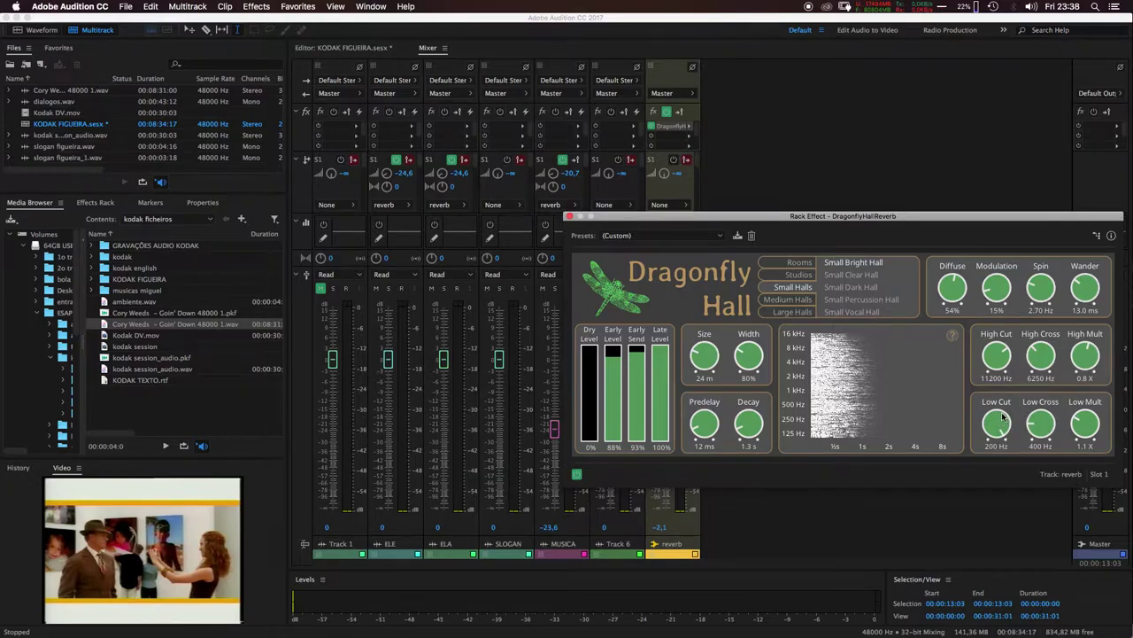
drag(1001, 429, 942, 497)
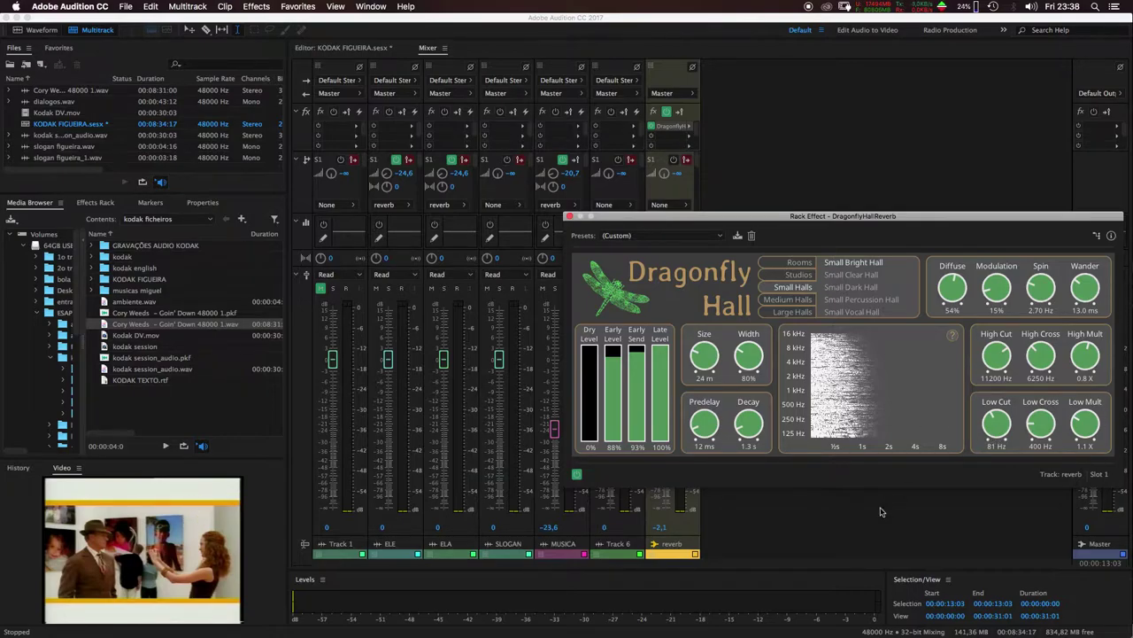
key(space)
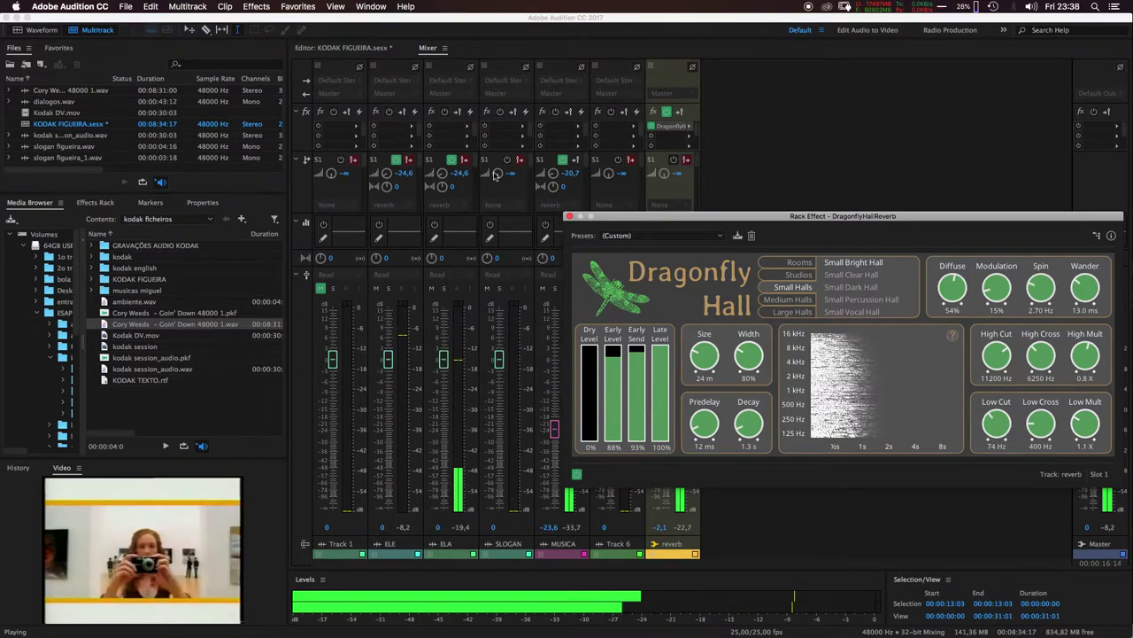
Close the reverb effect, raise the reverb bus volume to -1.6 dB during playback and stop
click(569, 217)
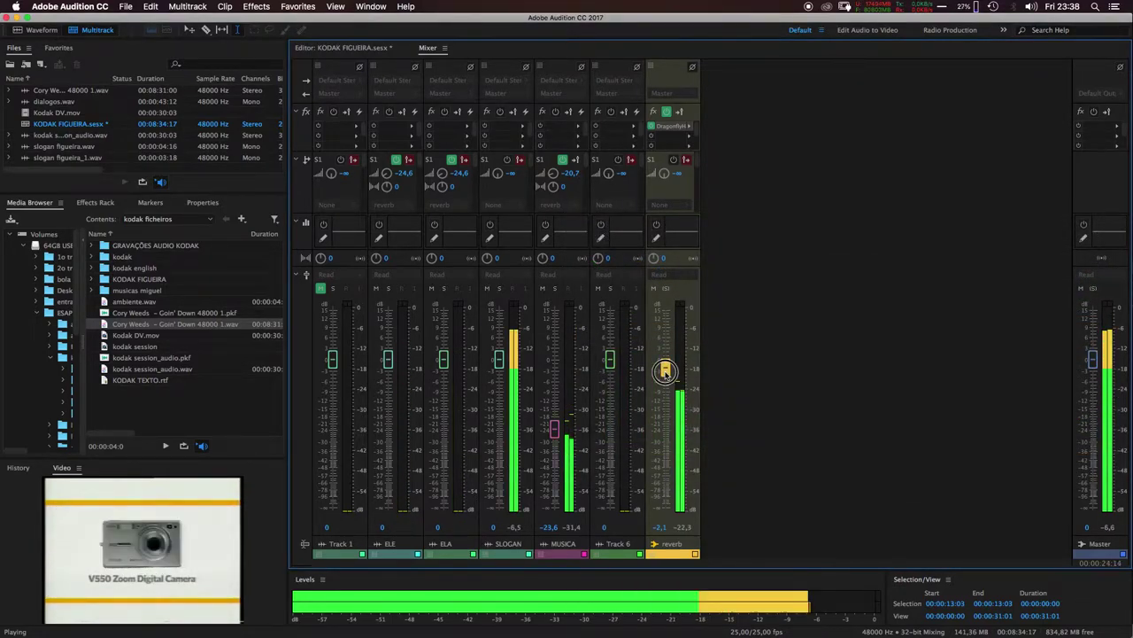
drag(665, 370, 665, 365)
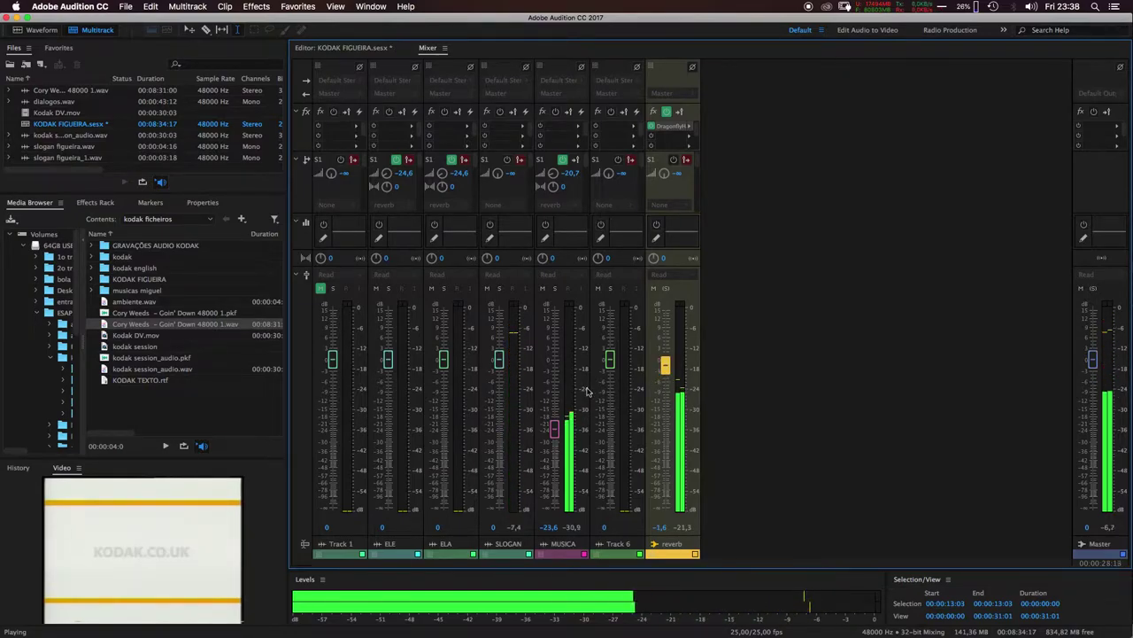
key(space)
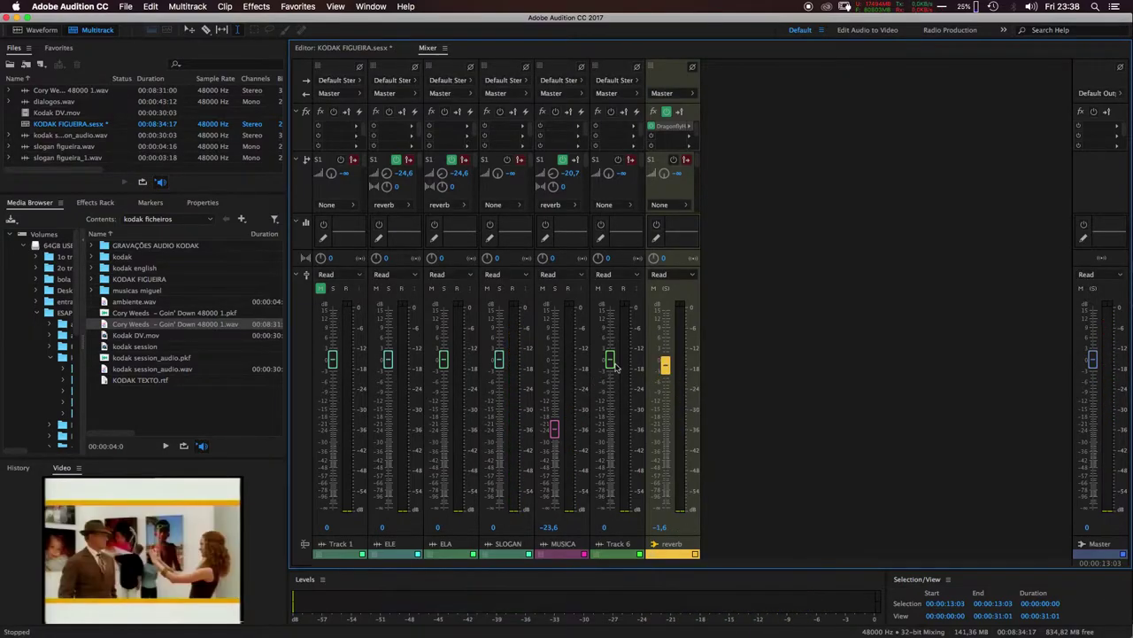
In the multitrack editor, add a keyframe to the MUSICA track's volume envelope at 00:00:22:14, ahead of the slogan clip
click(332, 47)
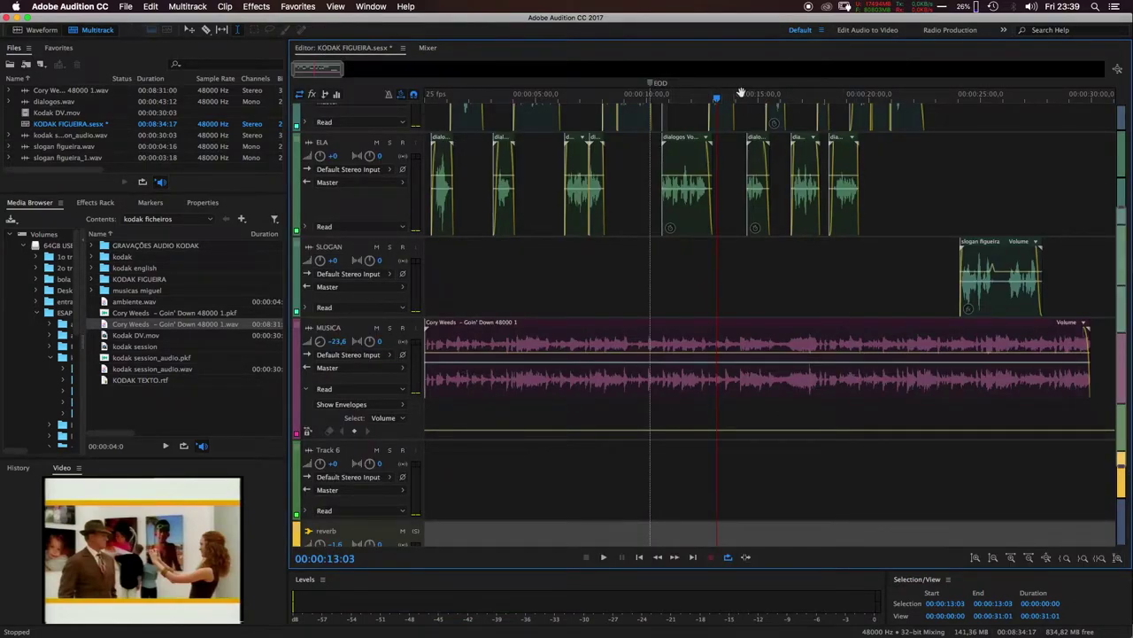
drag(733, 99, 941, 98)
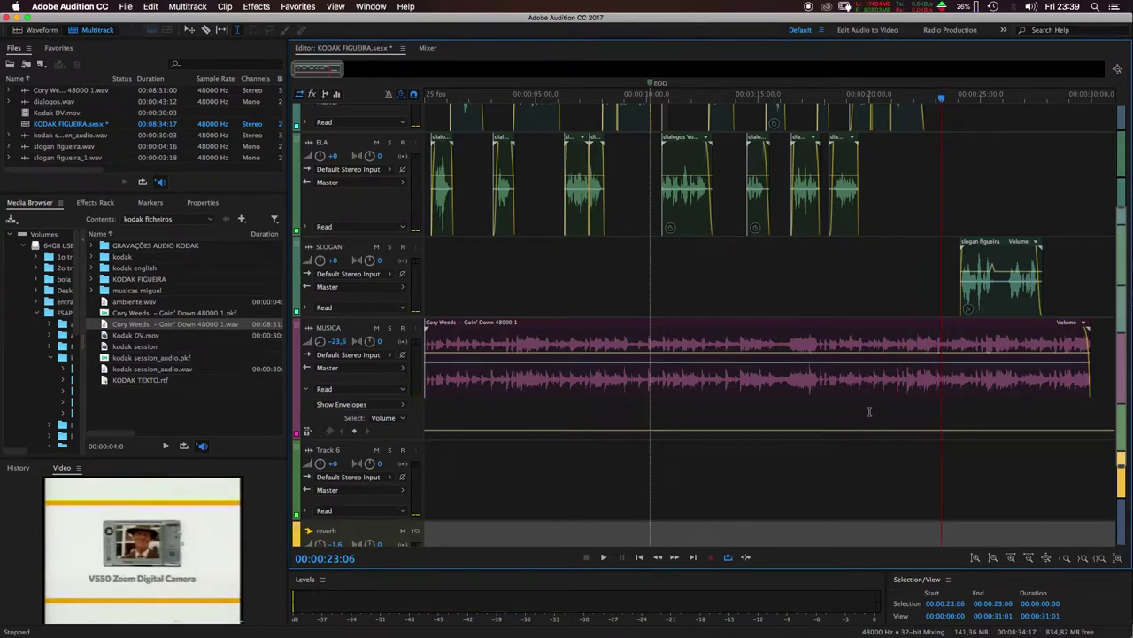
key(equal)
key(equal)
key(equal)
key(equal)
key(equal)
key(equal)
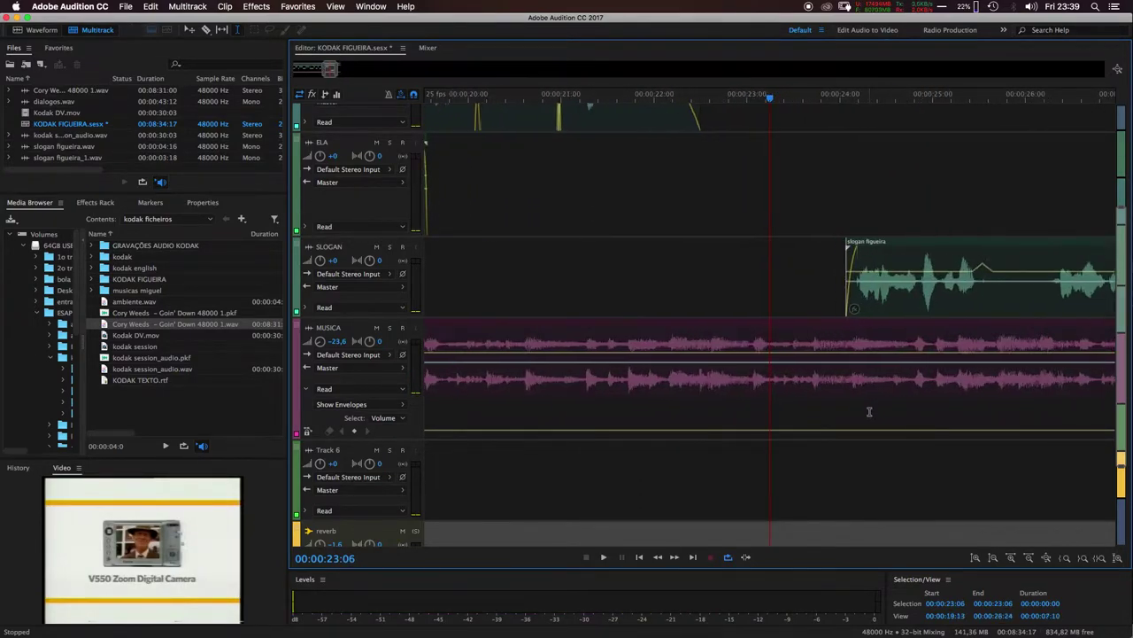
key(equal)
key(equal)
key(equal)
key(equal)
key(equal)
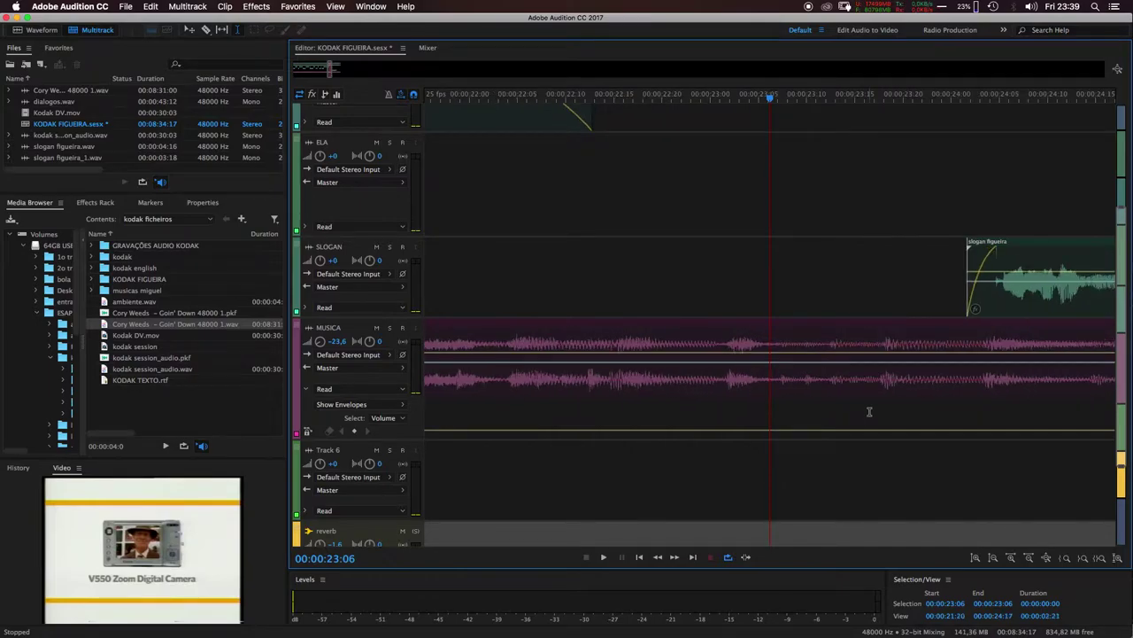
click(683, 99)
drag(683, 99, 605, 99)
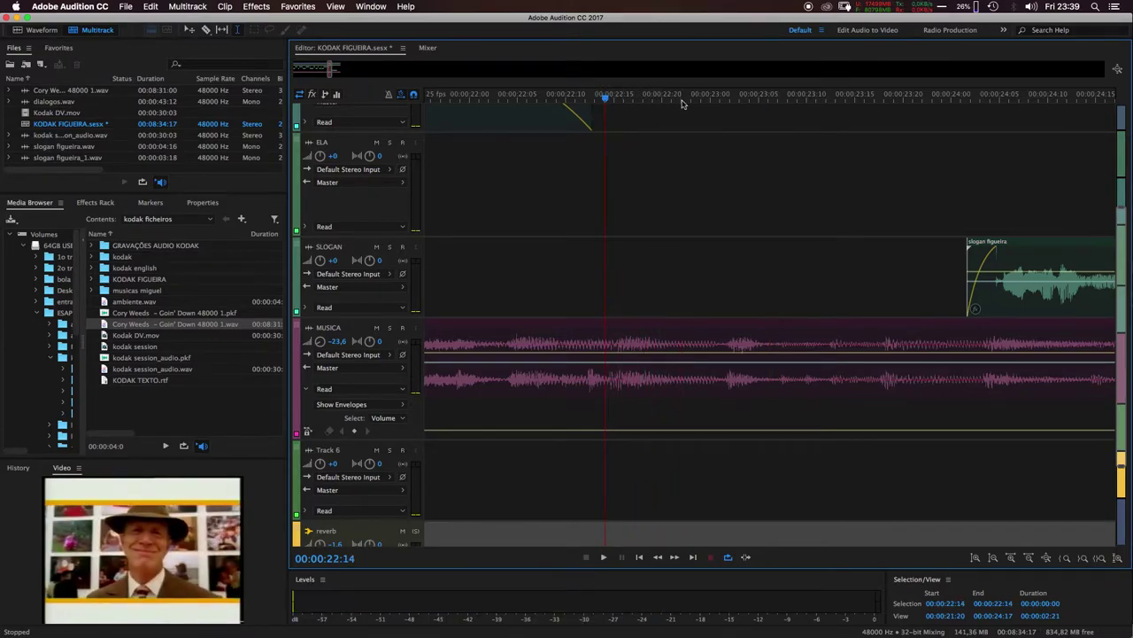
click(607, 431)
Add a MUSICA volume keyframe at about 00:00:23:04, raise it to about -3.8 dB and play the transition from 00:00:22:01
drag(607, 99, 752, 96)
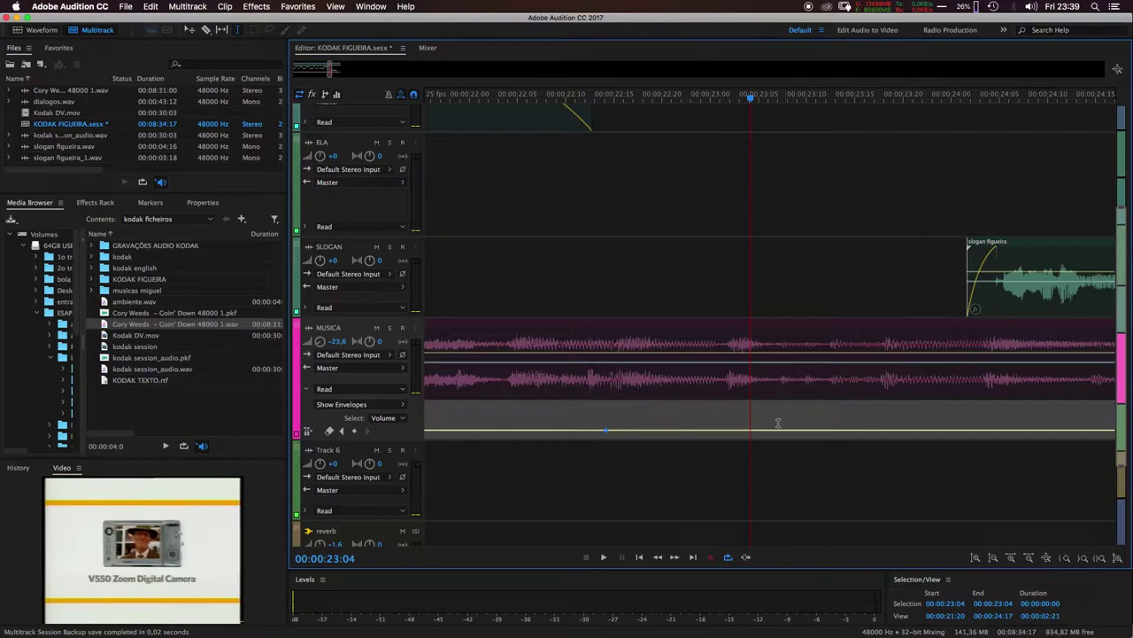
click(751, 431)
drag(751, 431, 758, 422)
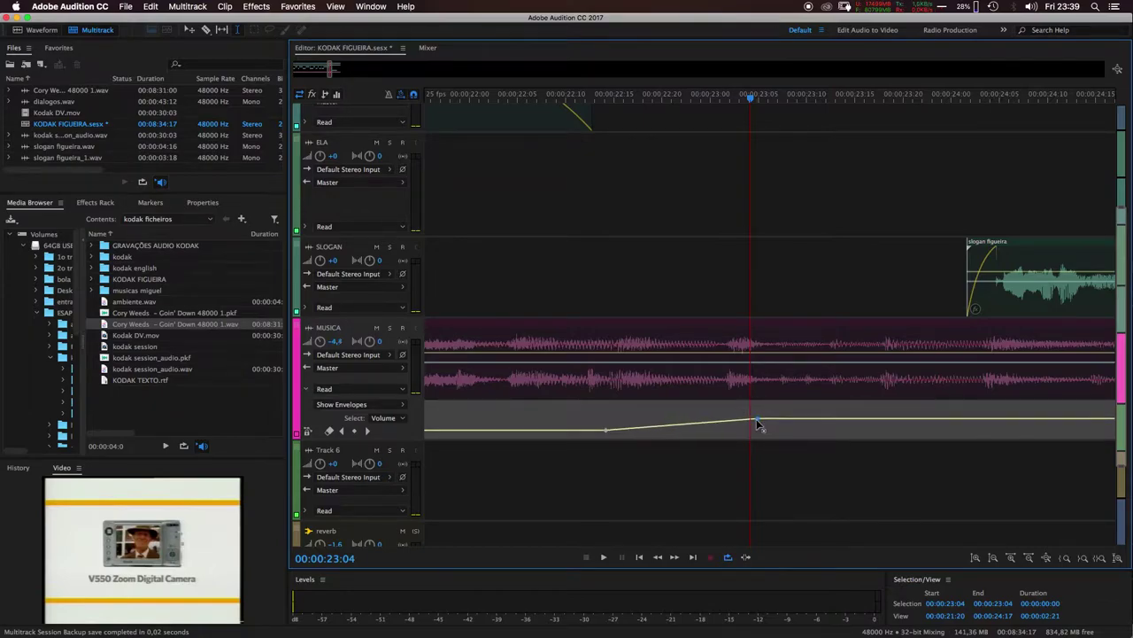
click(493, 99)
key(space)
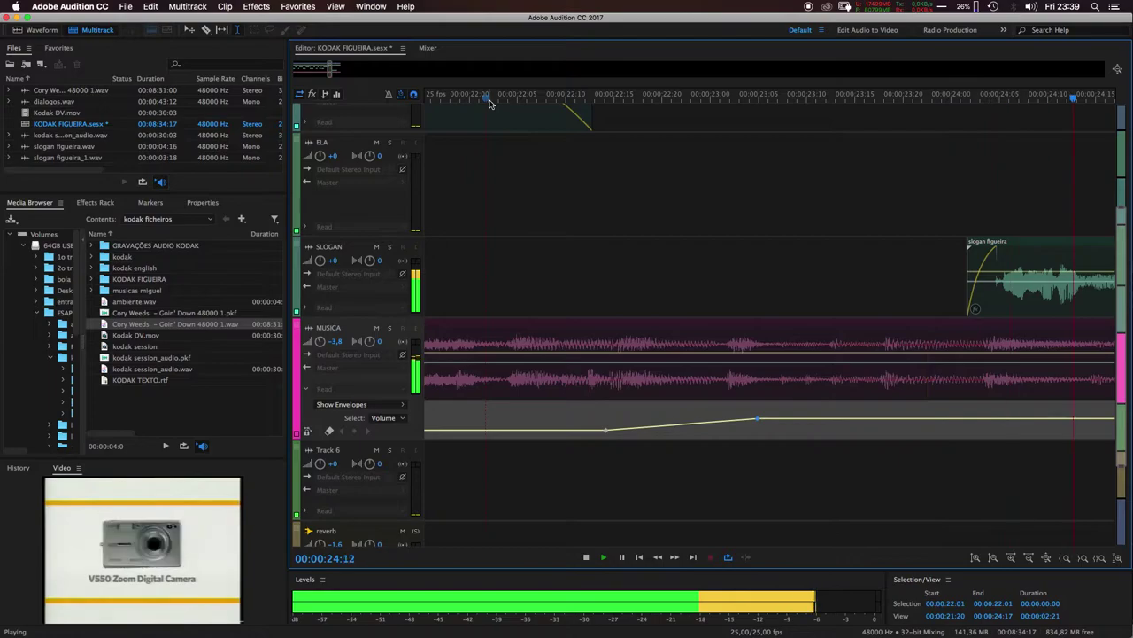
key(space)
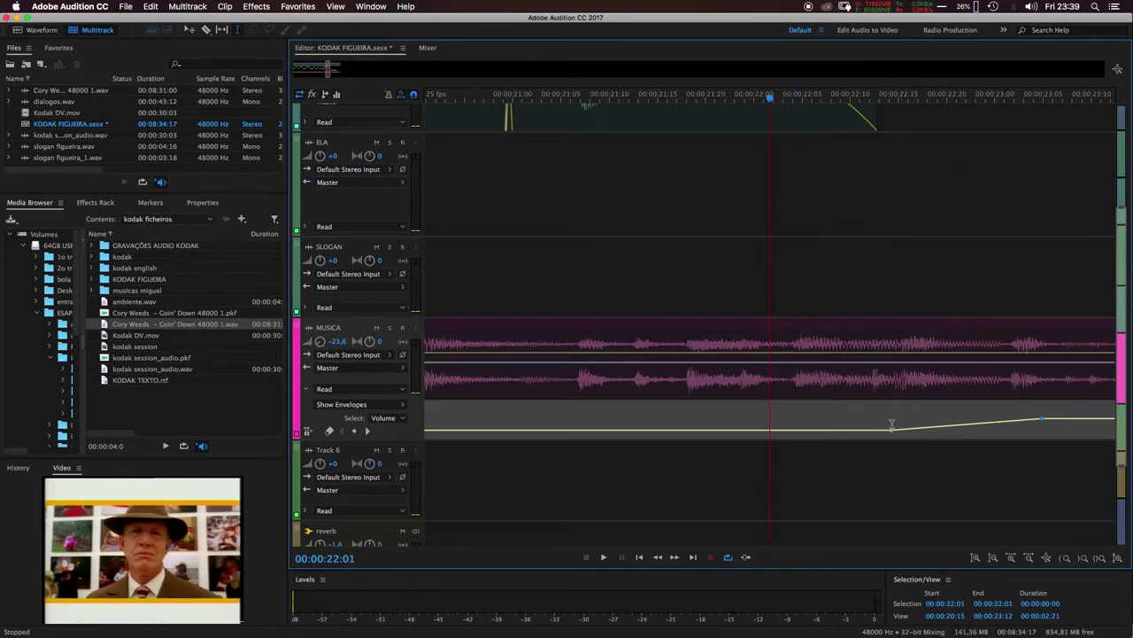
Show the Send 1 Output Level envelope in the MUSICA track's automation lane
click(390, 405)
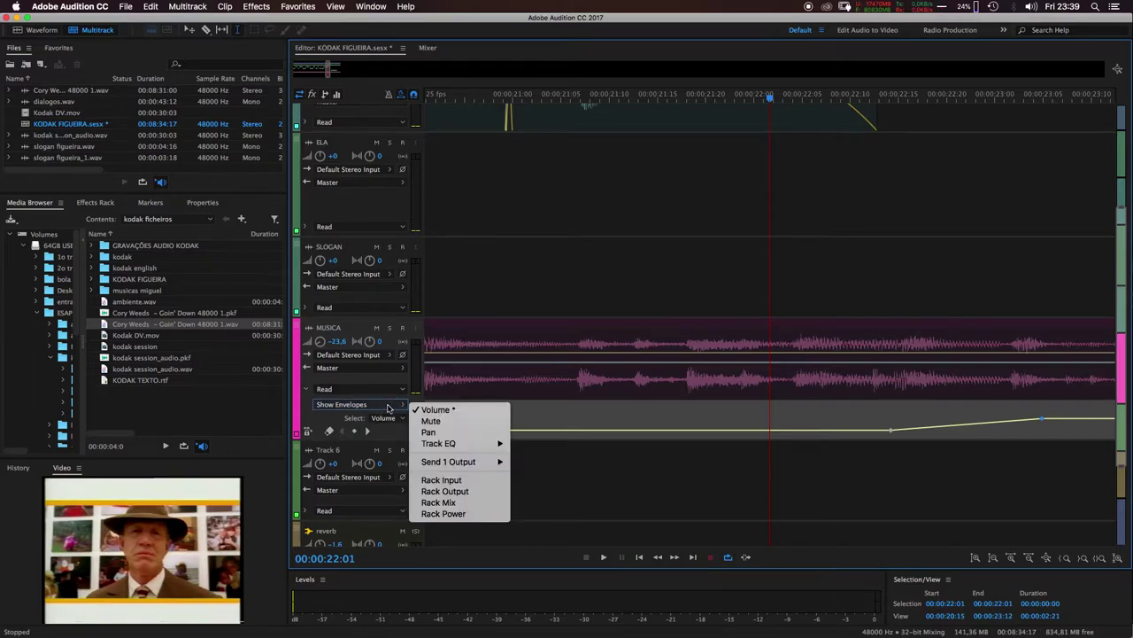
click(536, 480)
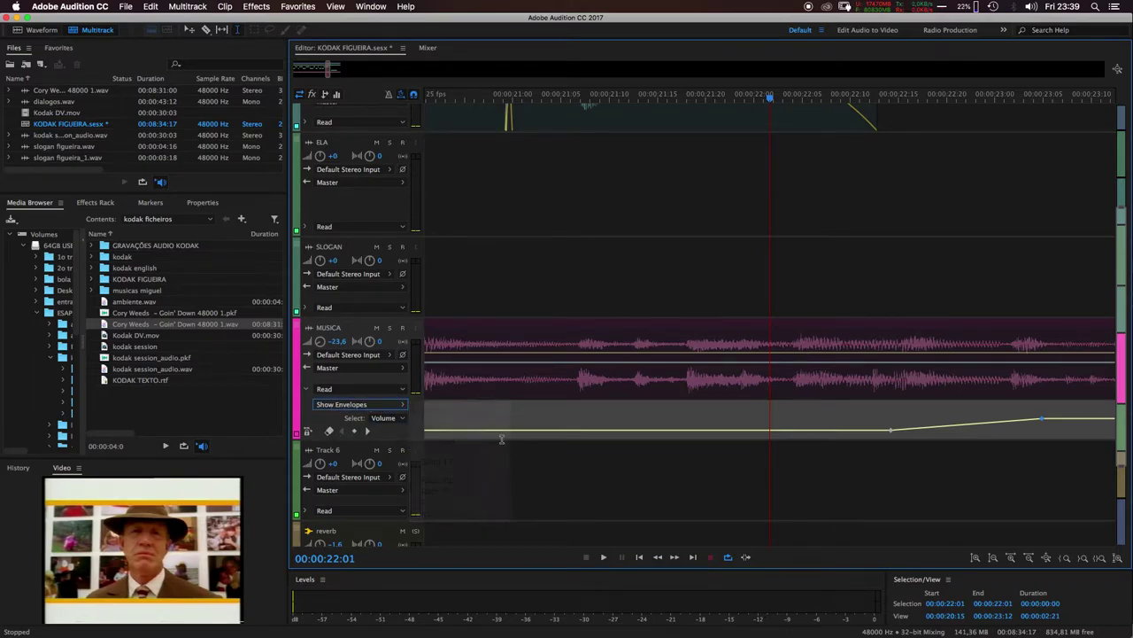
click(396, 408)
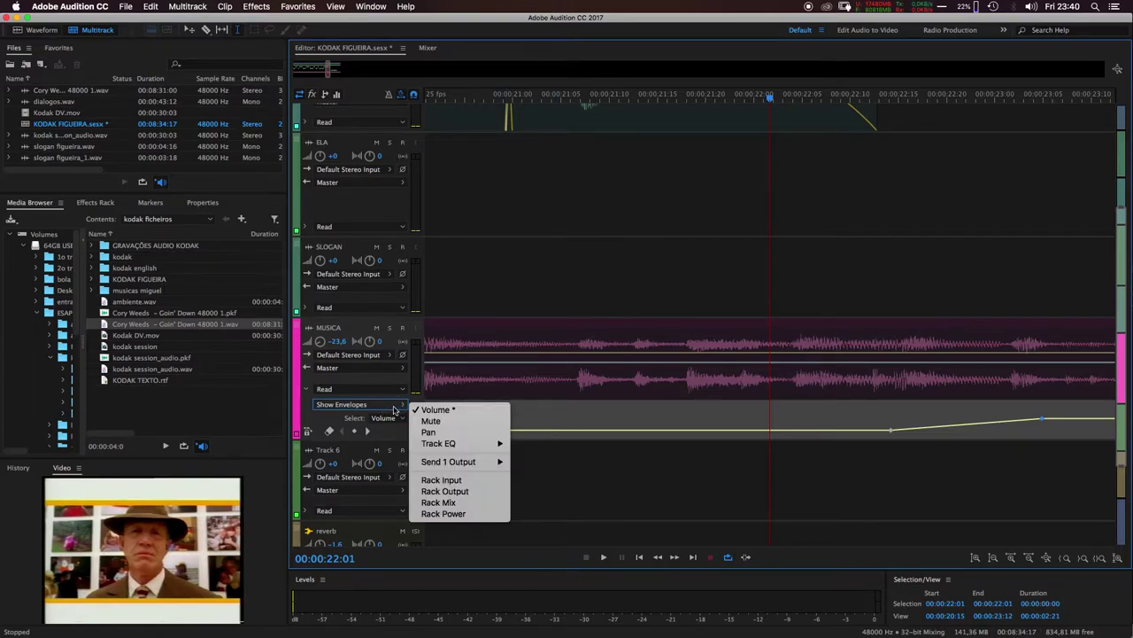
mouse_move(434, 463)
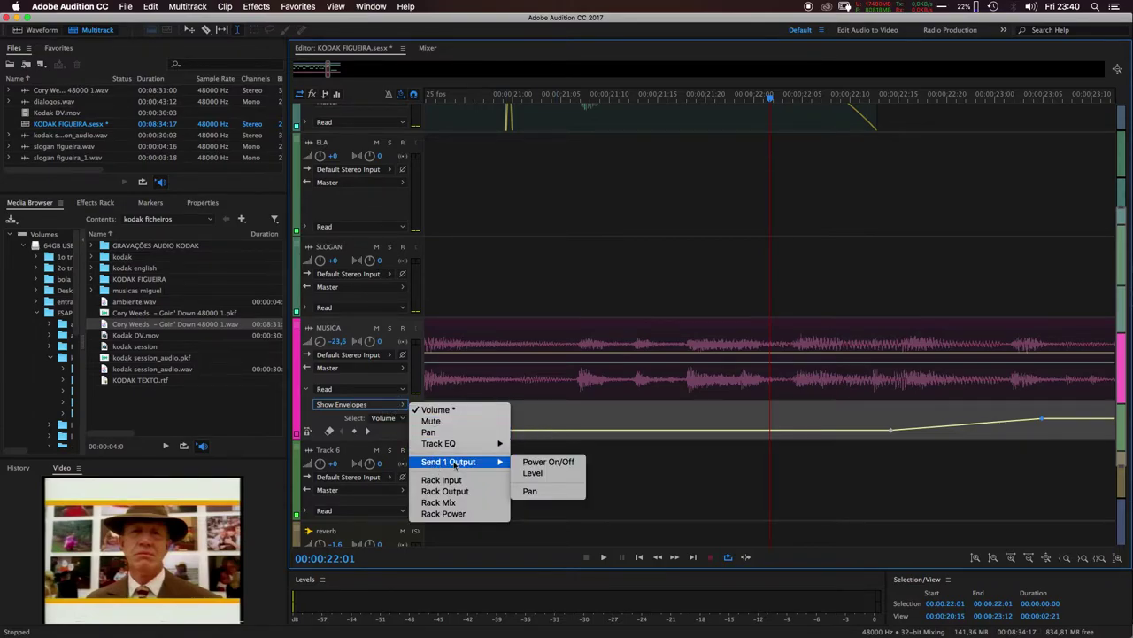
click(532, 474)
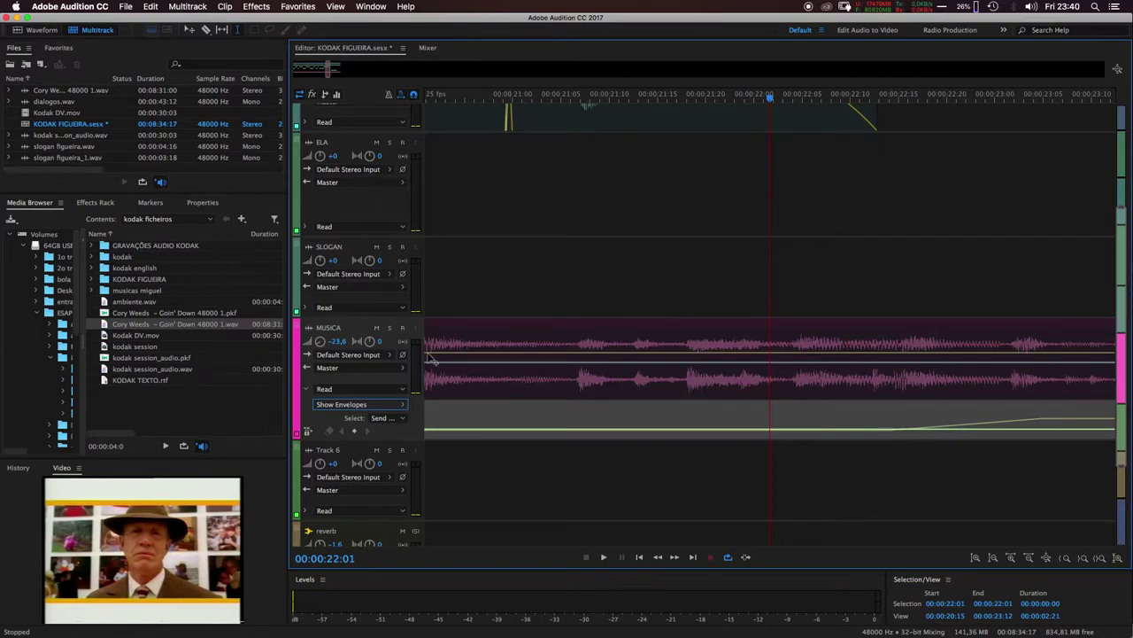
Make Volume the MUSICA track's selected envelope again and place the playhead on its keyframe at 00:00:22:14
click(395, 419)
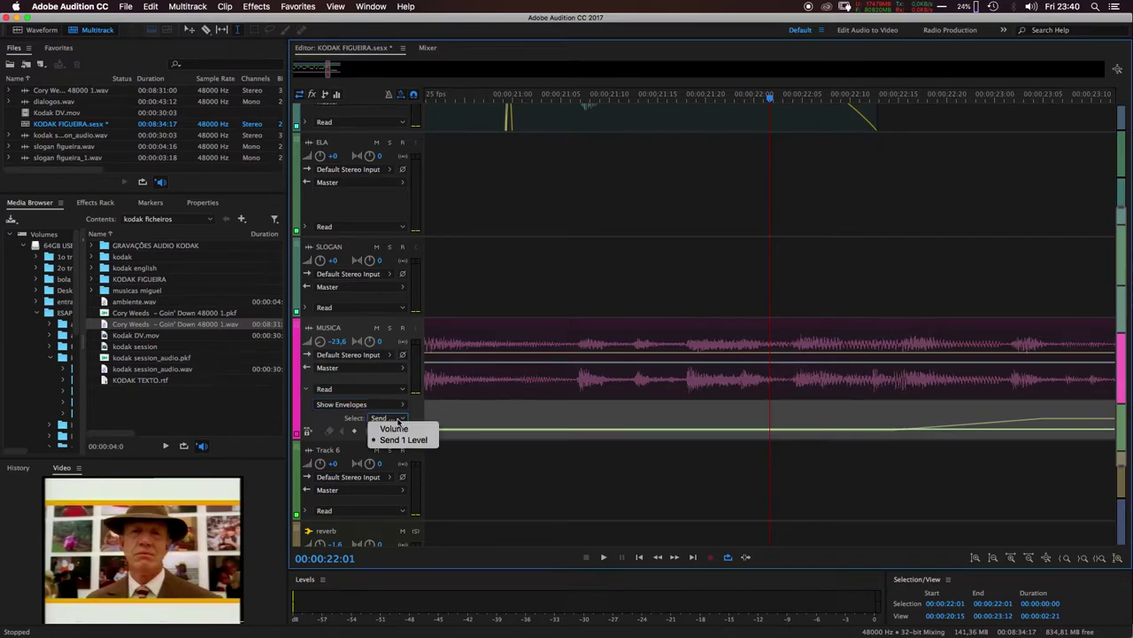
click(405, 428)
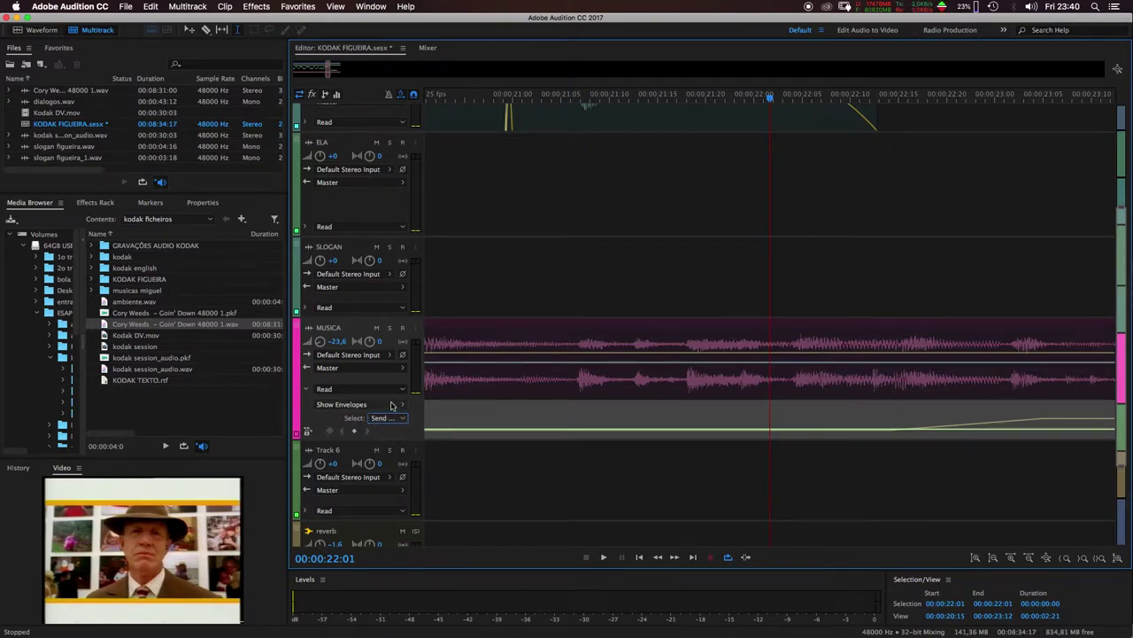
click(398, 417)
click(404, 425)
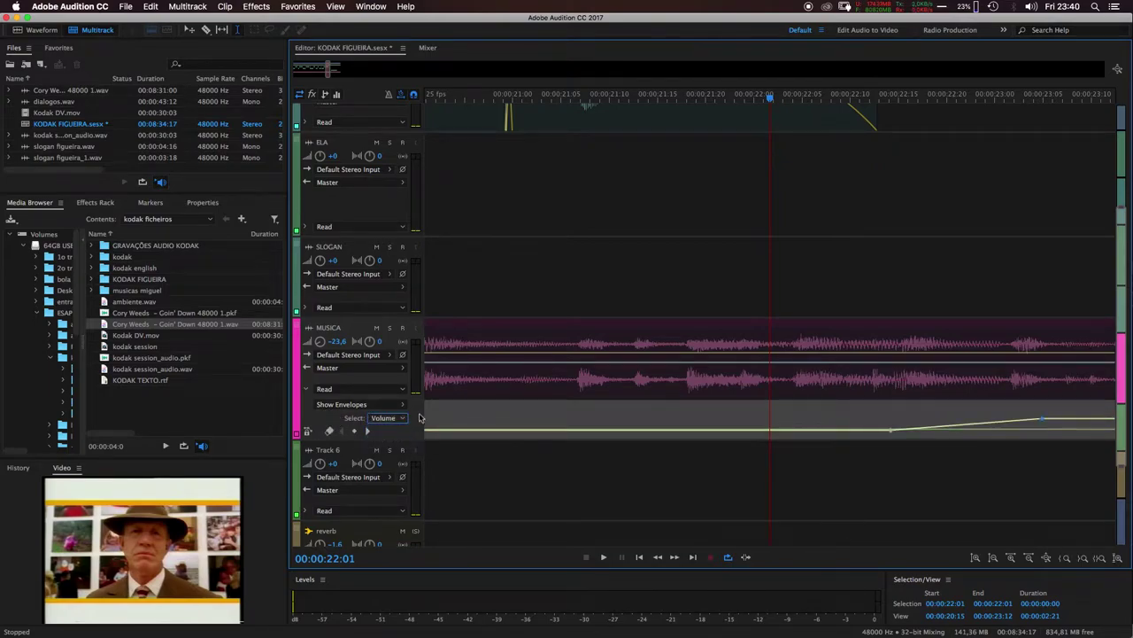
click(873, 98)
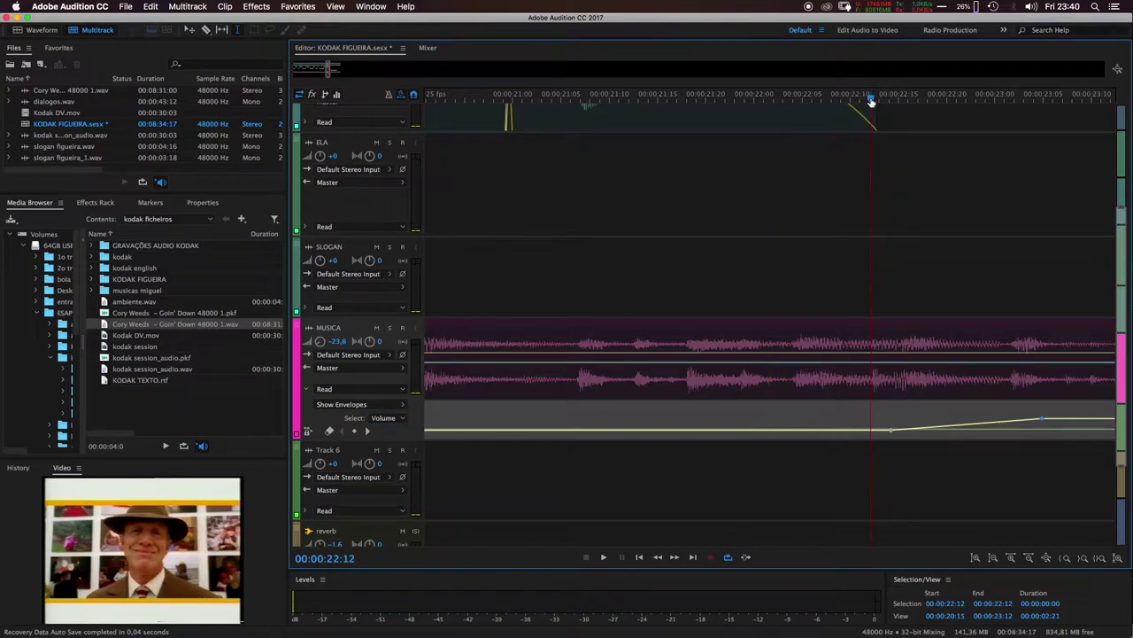
drag(883, 99, 895, 98)
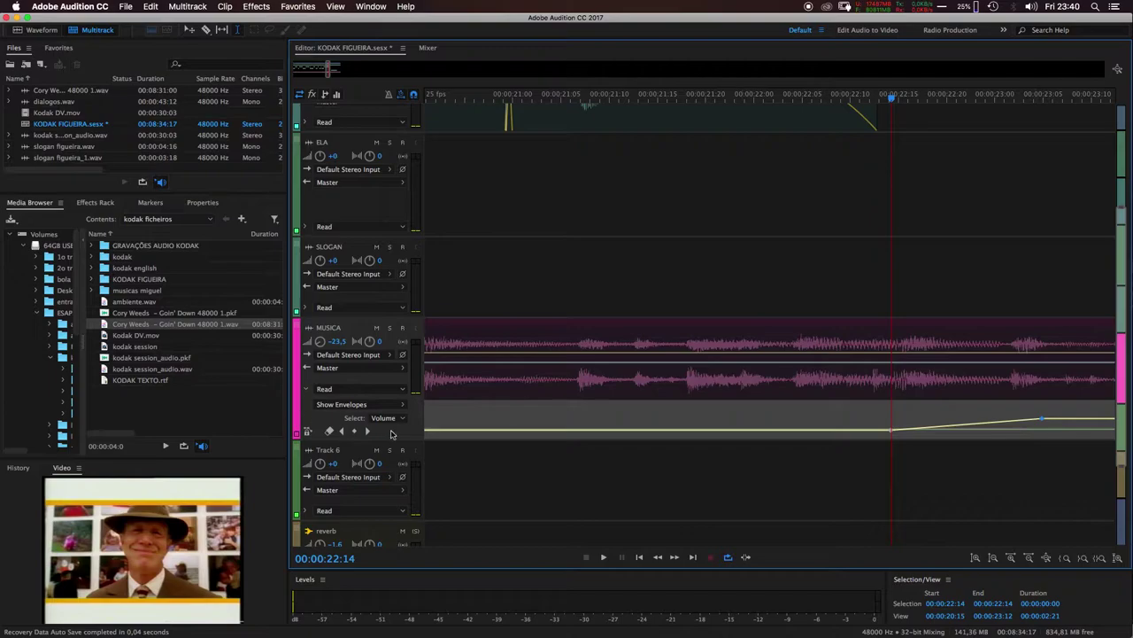
Make Send 1 Level the MUSICA track's selected envelope, add keyframes at 00:00:22:14 and about 00:00:23:04, and lower the second one
click(401, 420)
click(390, 431)
click(893, 431)
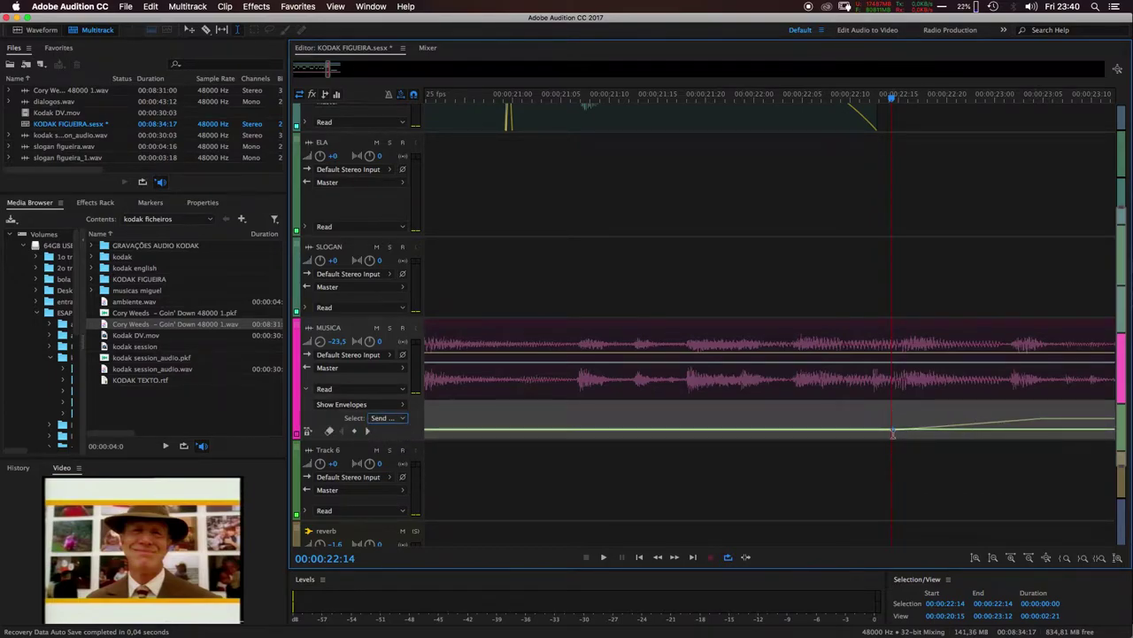
click(1042, 426)
drag(1042, 430, 1033, 439)
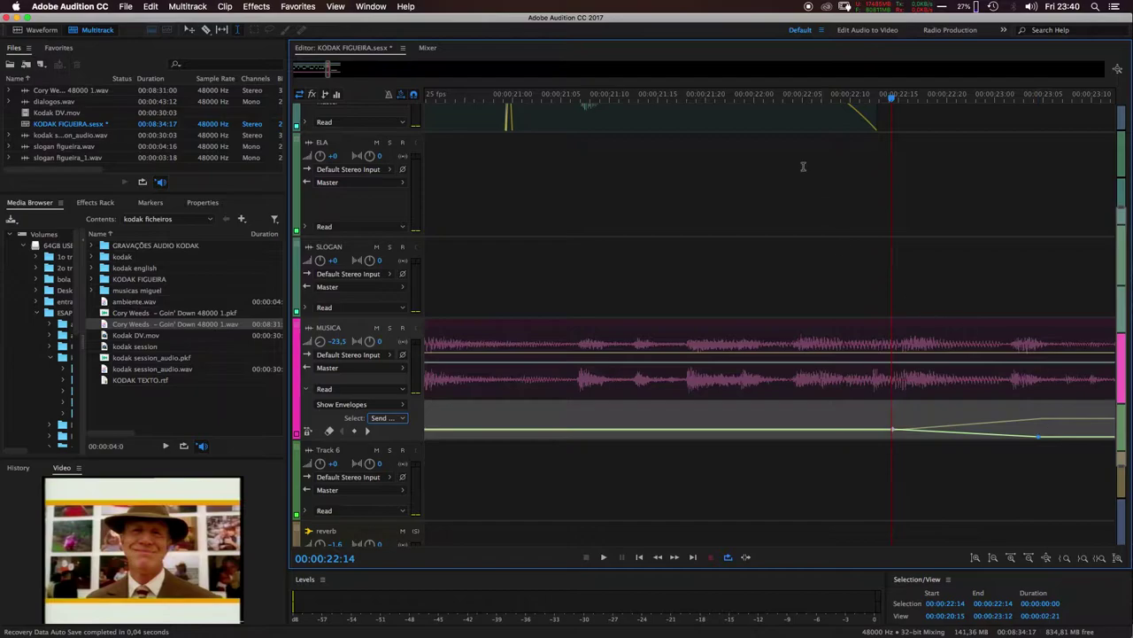
Play the transition into the slogan from 00:00:21:20 and again from 00:00:20:00
click(724, 99)
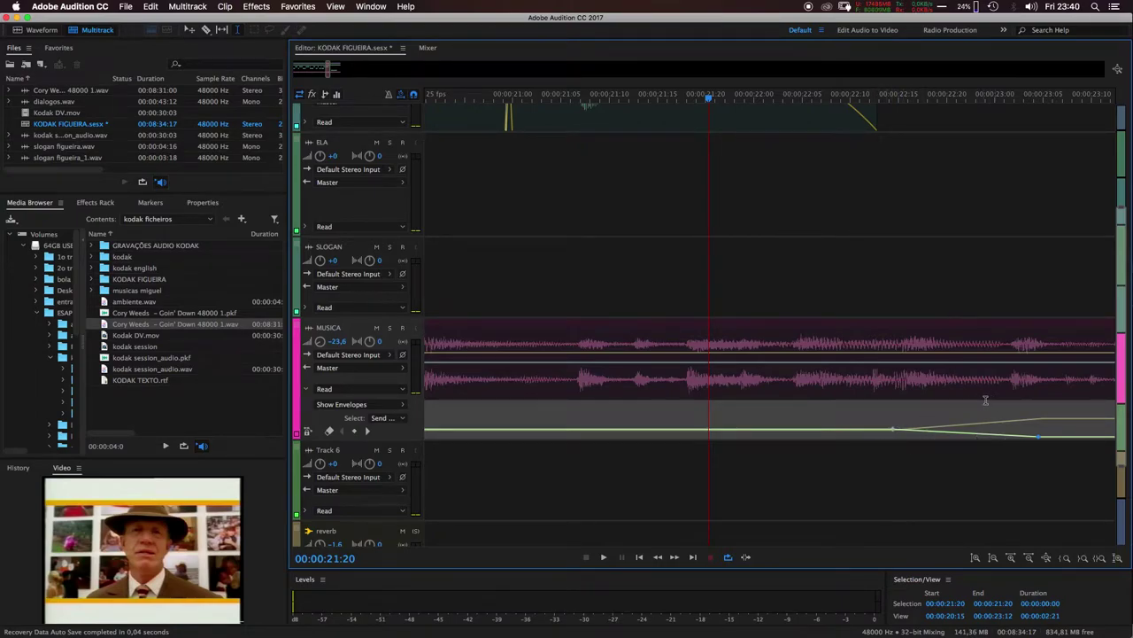
key(space)
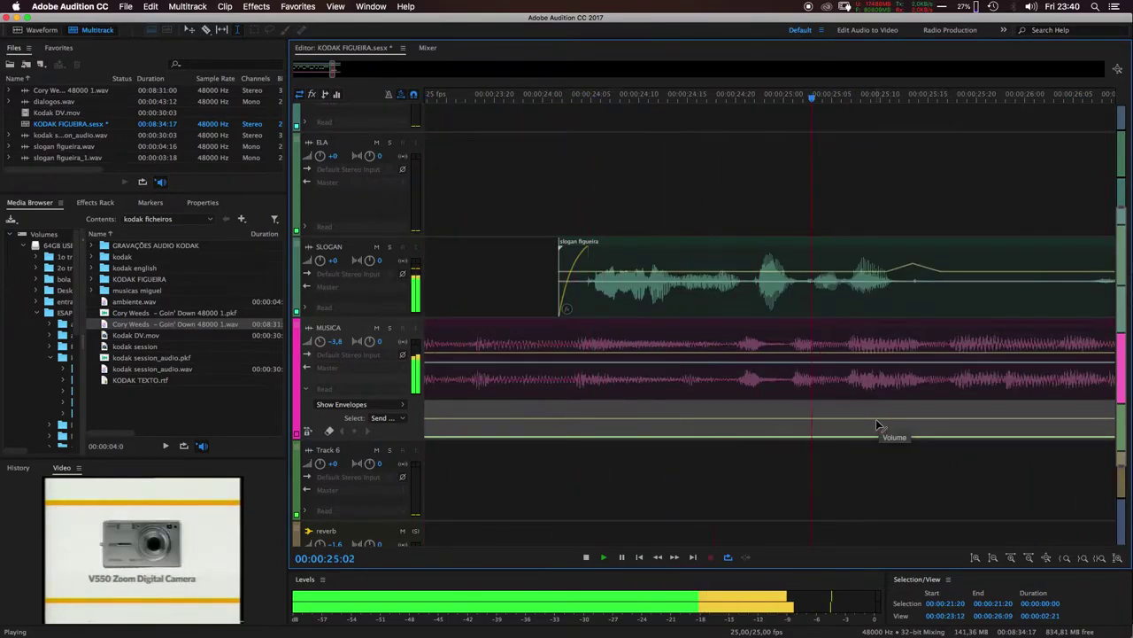
key(space)
scroll(912, 399, down, 3)
click(526, 94)
key(space)
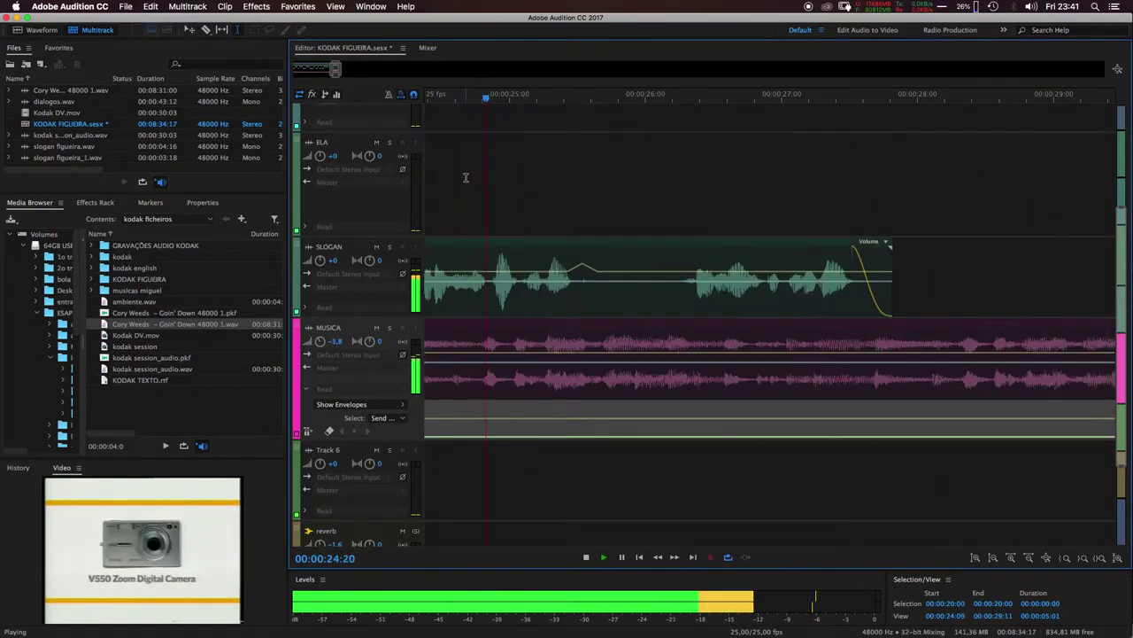
key(space)
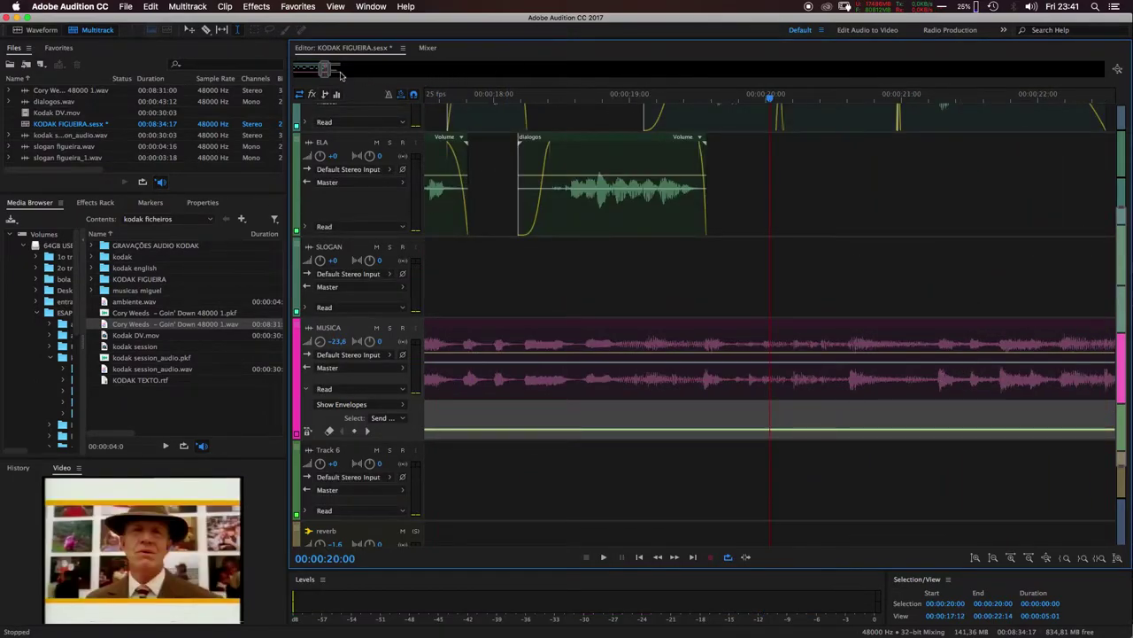
Make Volume the MUSICA track's selected envelope and lower its keyframe near 00:00:23:04 to about -5.8 dB
scroll(328, 68, down, 5)
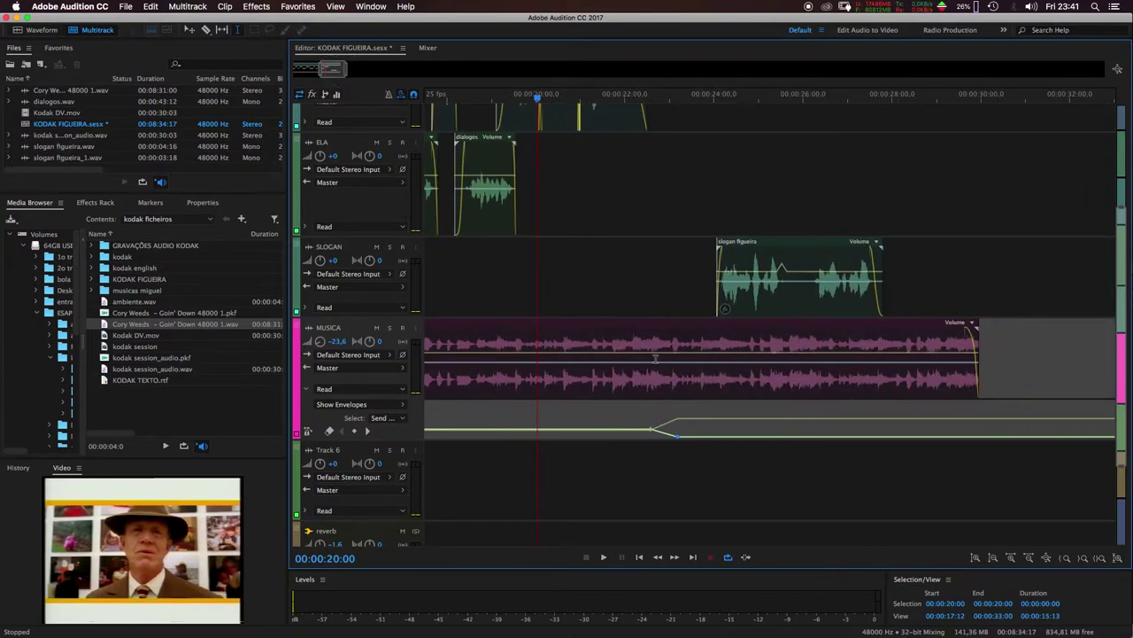
click(396, 418)
click(392, 426)
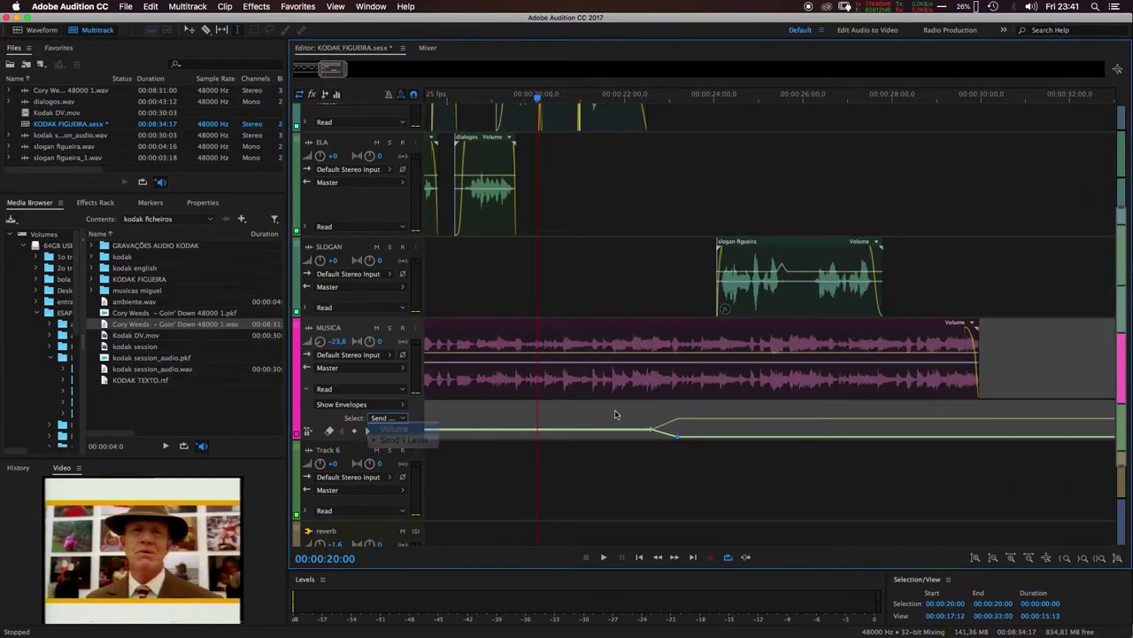
click(679, 422)
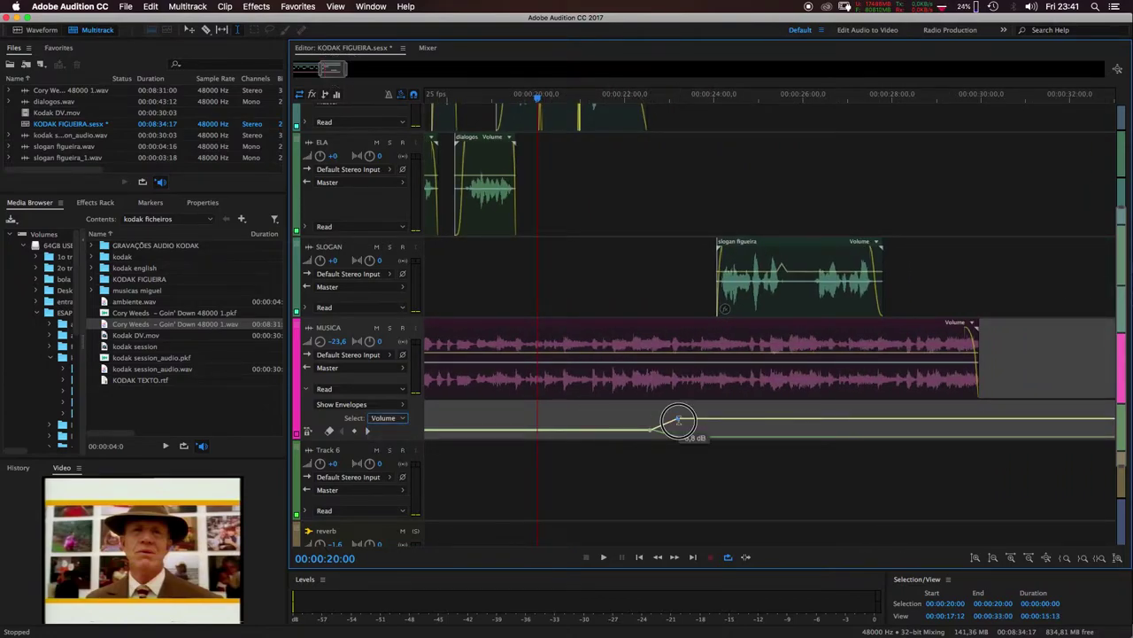
drag(679, 421, 677, 425)
Replay the mix from 00:00:20:00 to compare the music level with the slogan voice
key(space)
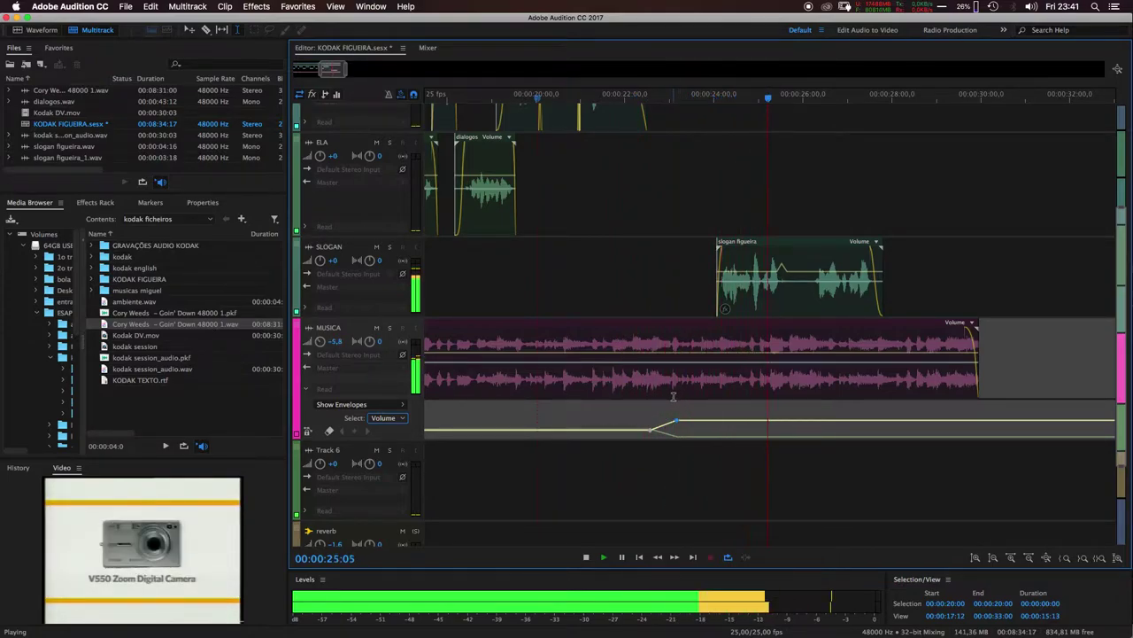
key(space)
key(space)
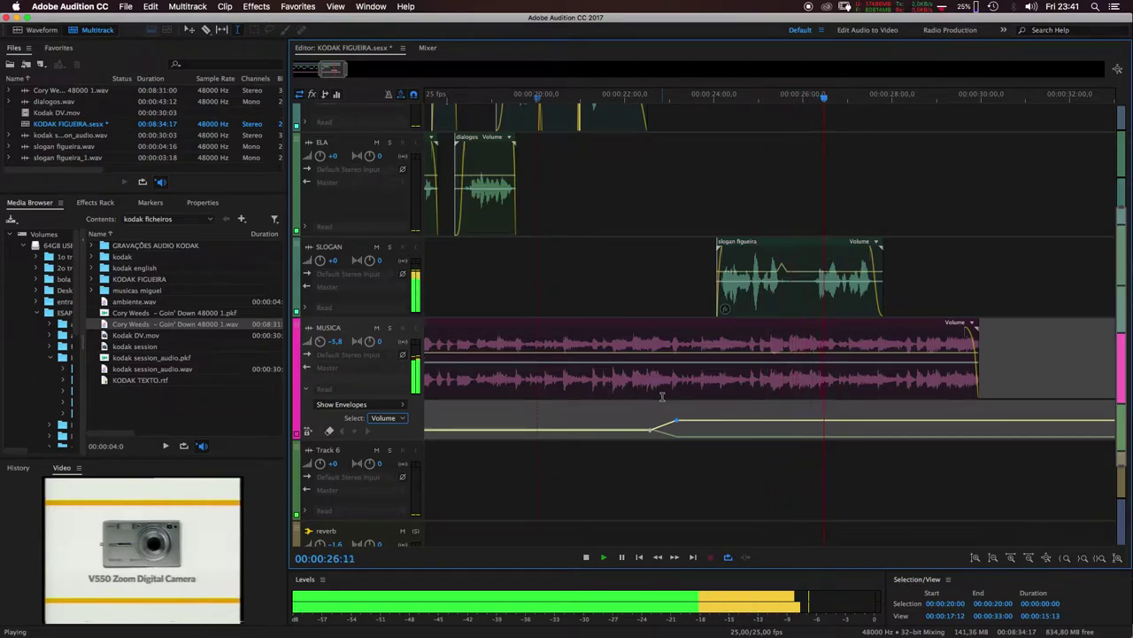
key(space)
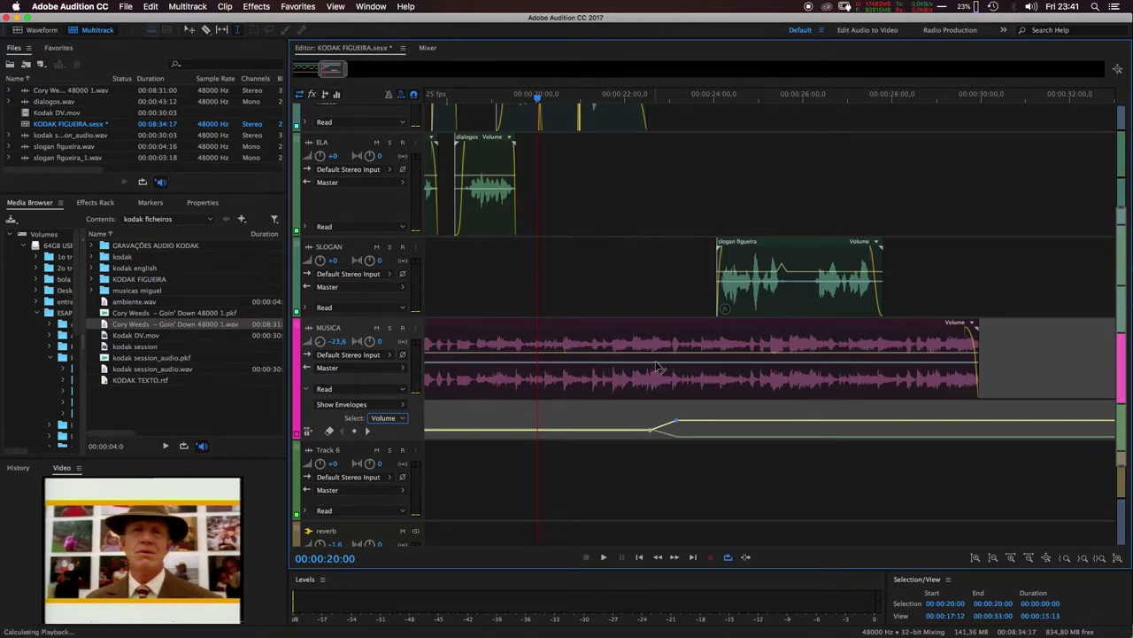
key(space)
key(space)
Solo the MUSICA track and play it from 00:00:20:00 to check its level
click(392, 328)
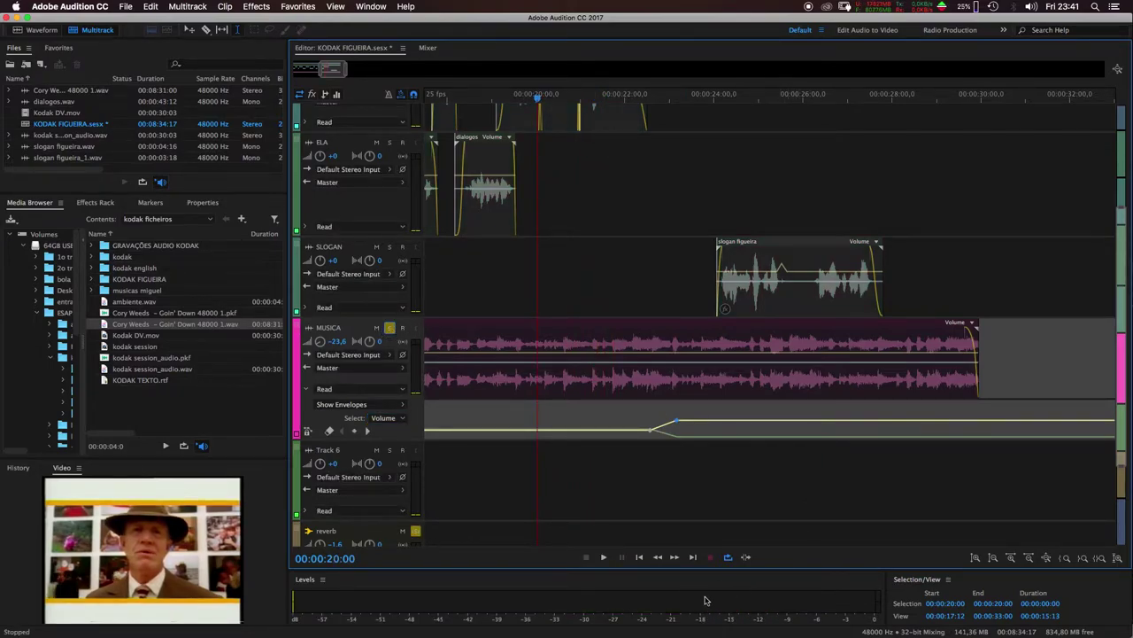
key(space)
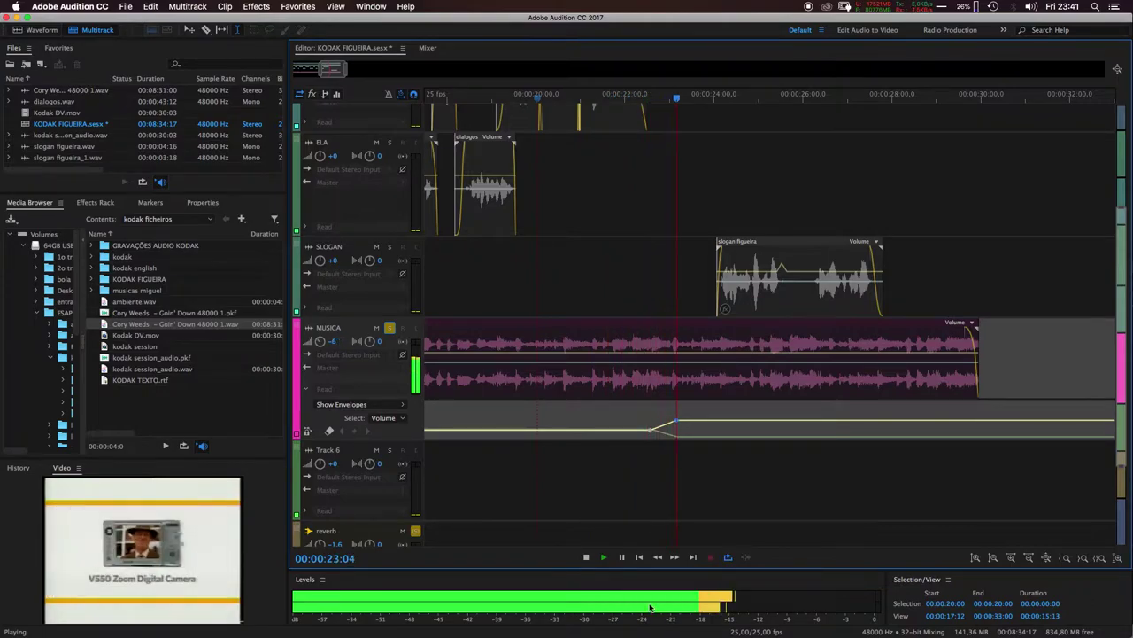
key(space)
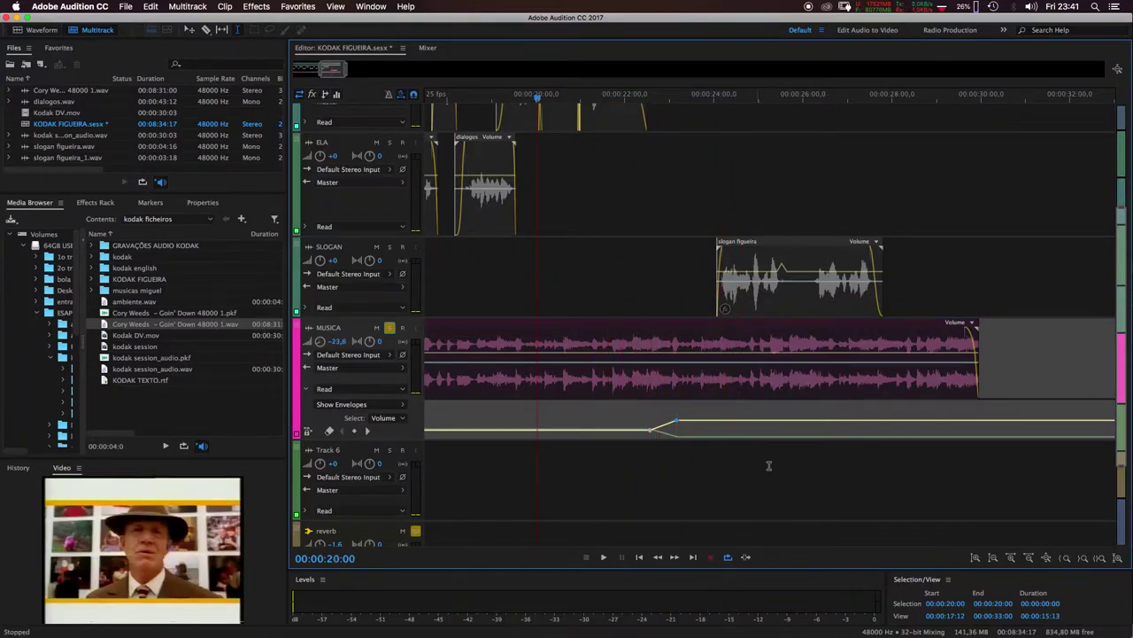
Lower the MUSICA track's volume keyframe near 00:00:23:04 to about -9.5 dB and replay the soloed music from 00:00:20:00
drag(673, 426, 670, 429)
key(space)
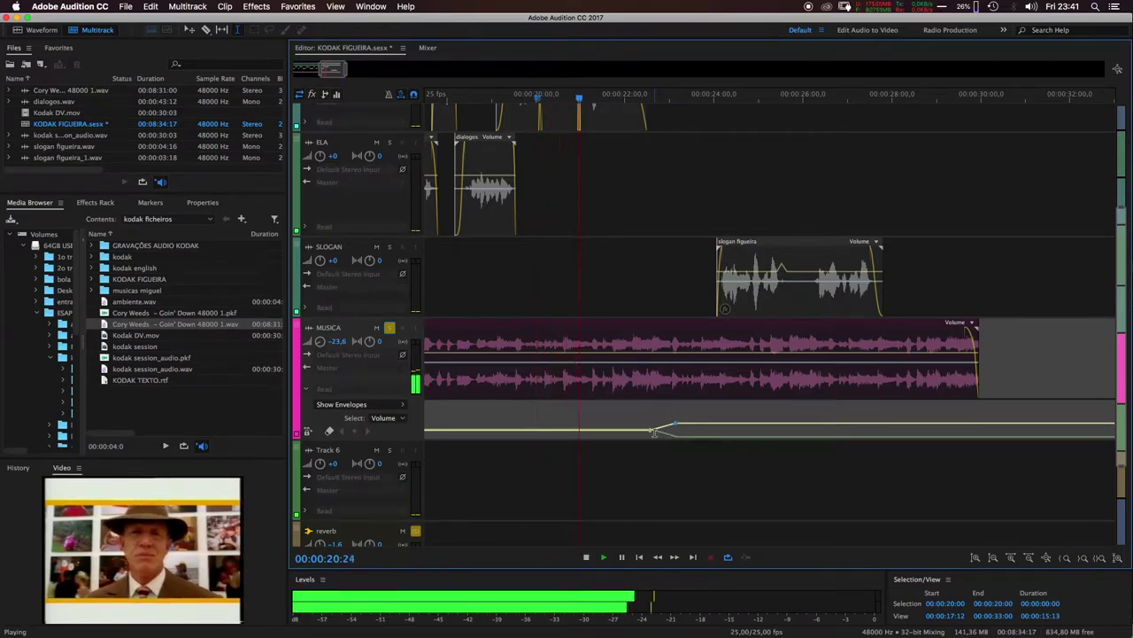
key(space)
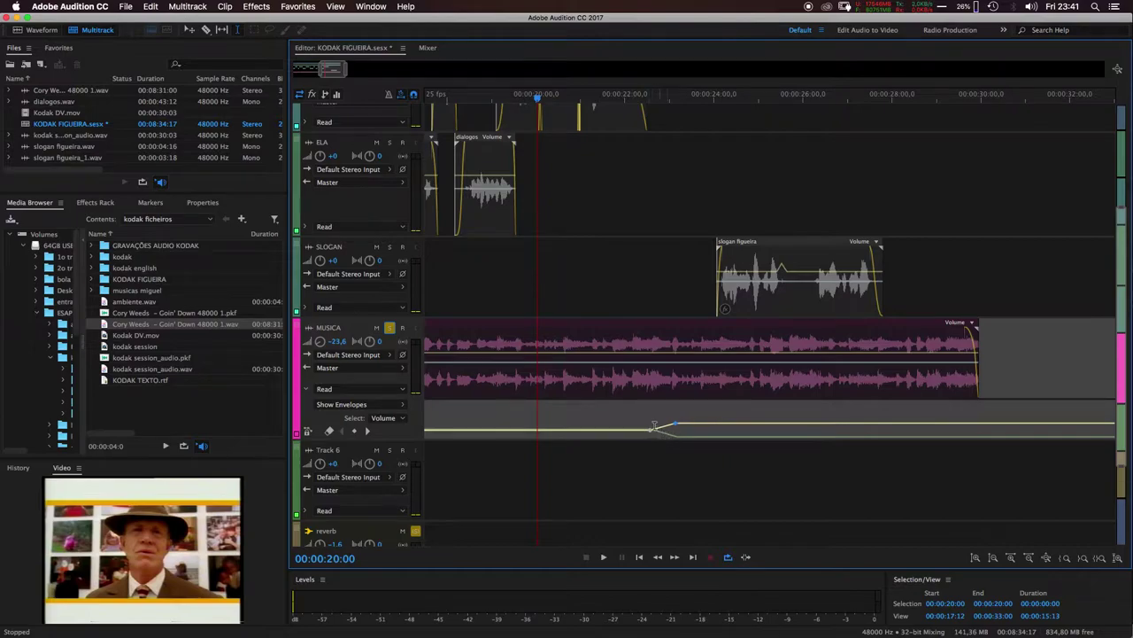
key(space)
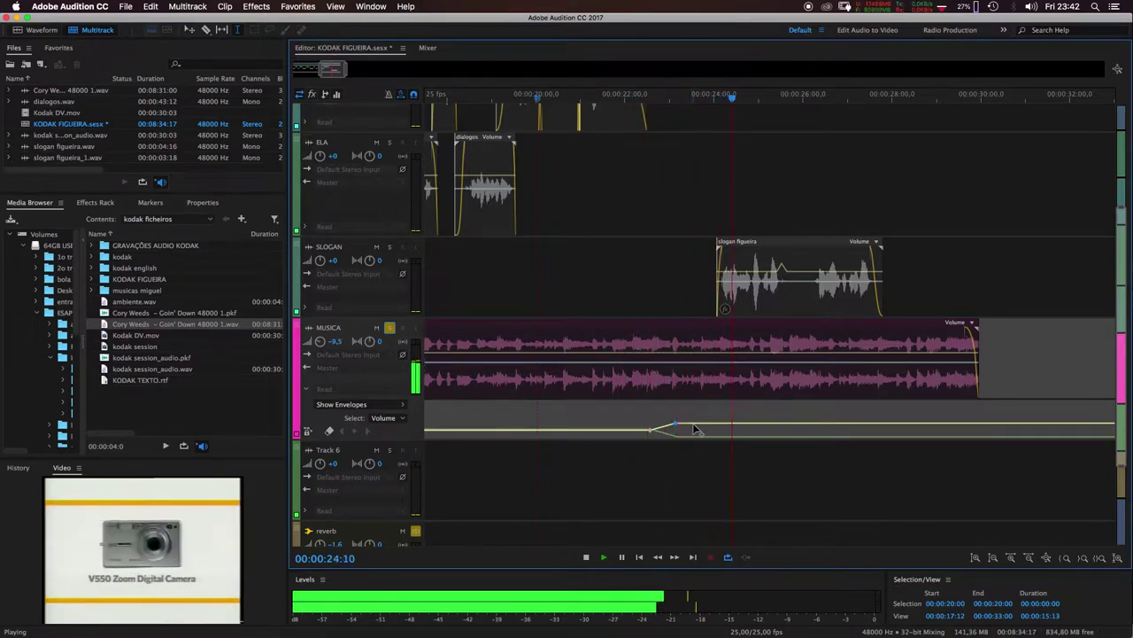
key(space)
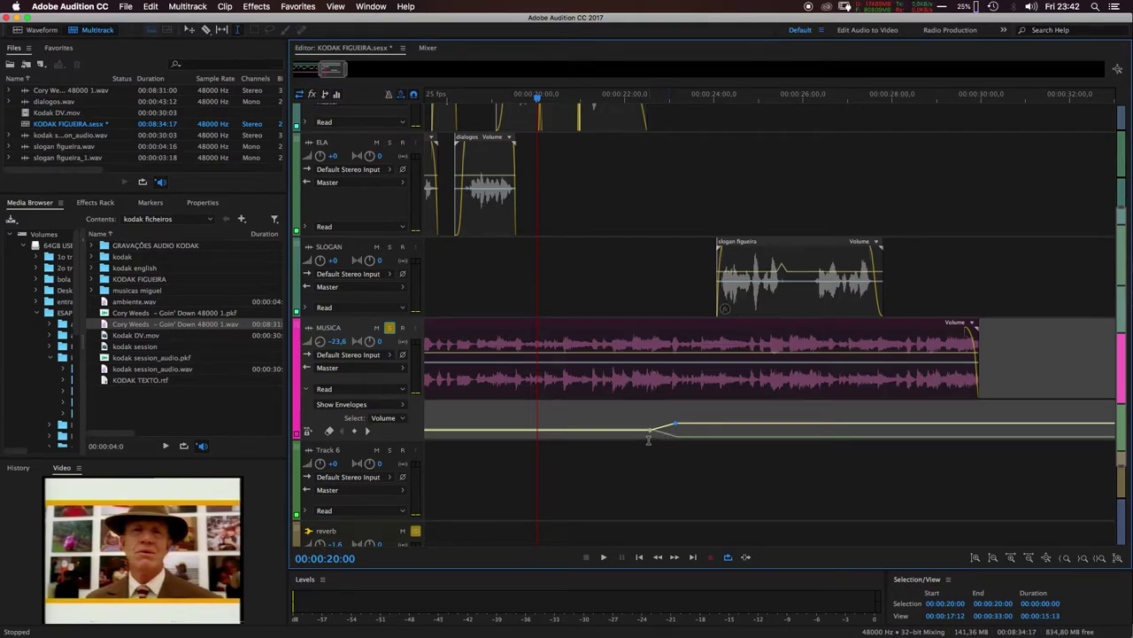
key(space)
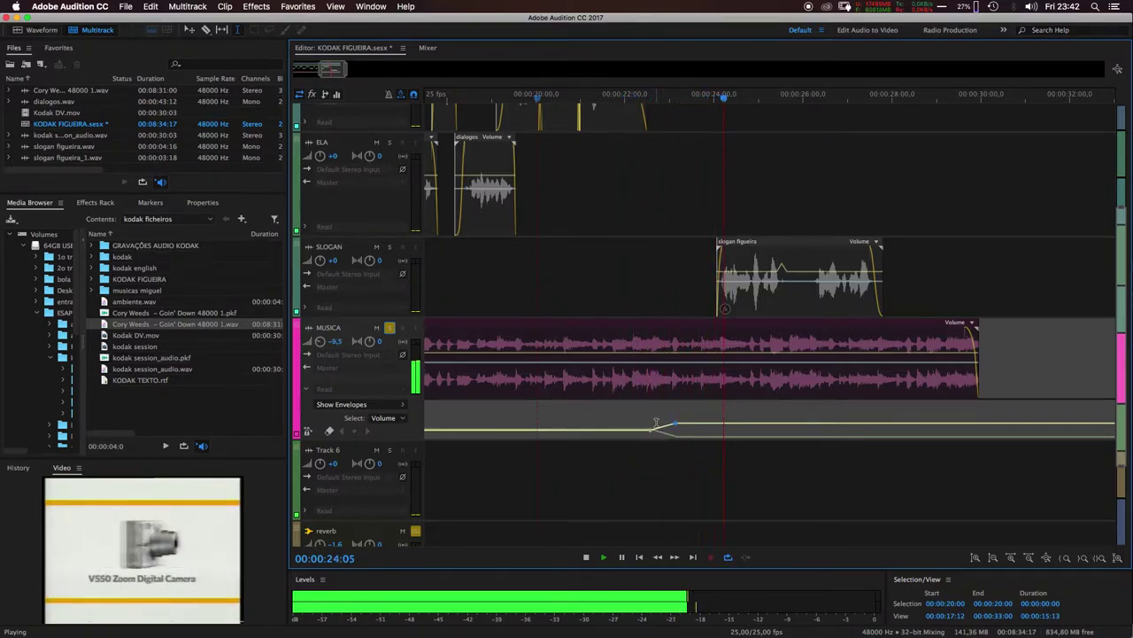
key(space)
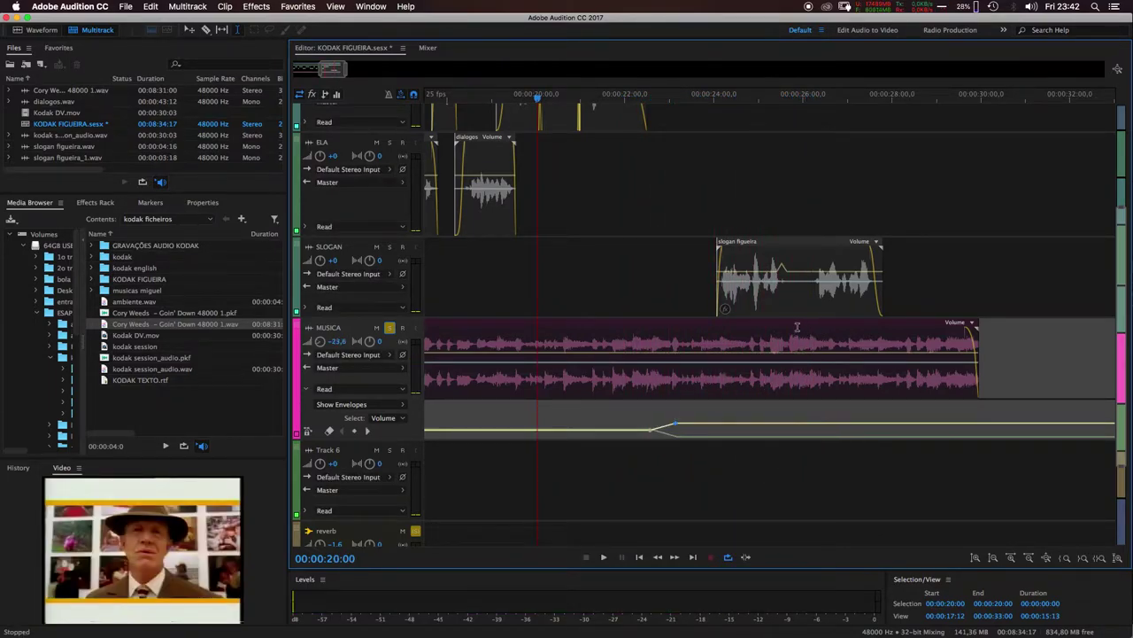
key(space)
Add two adjacent keyframes to the MUSICA clip's volume envelope at the slogan's start, at 00:00:24:04 and slightly before it
click(717, 96)
key(space)
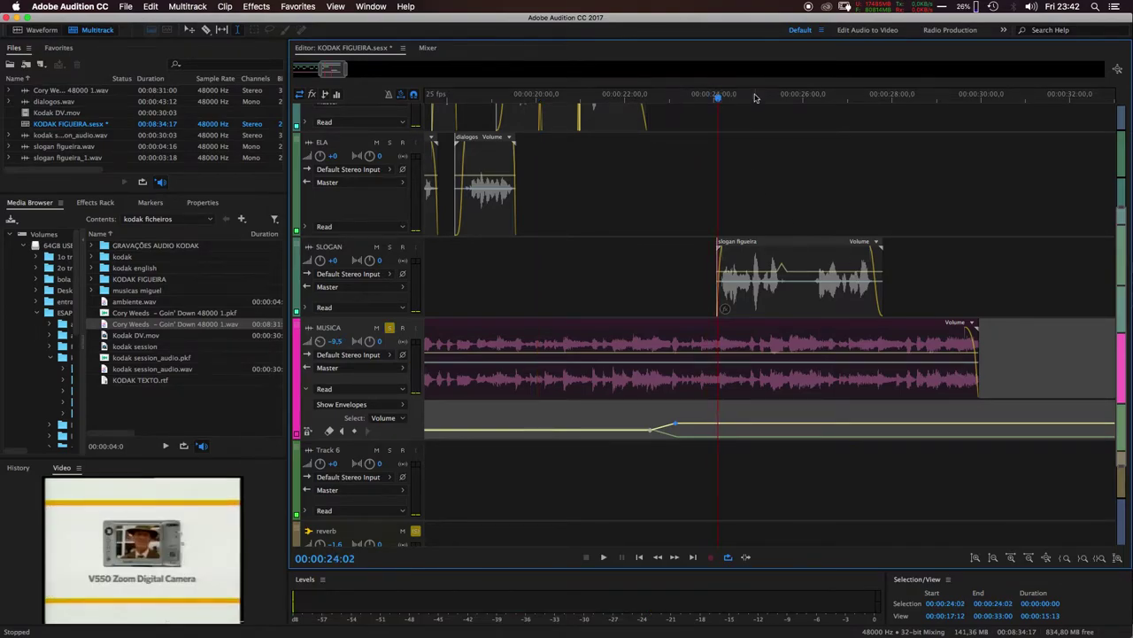
key(equal)
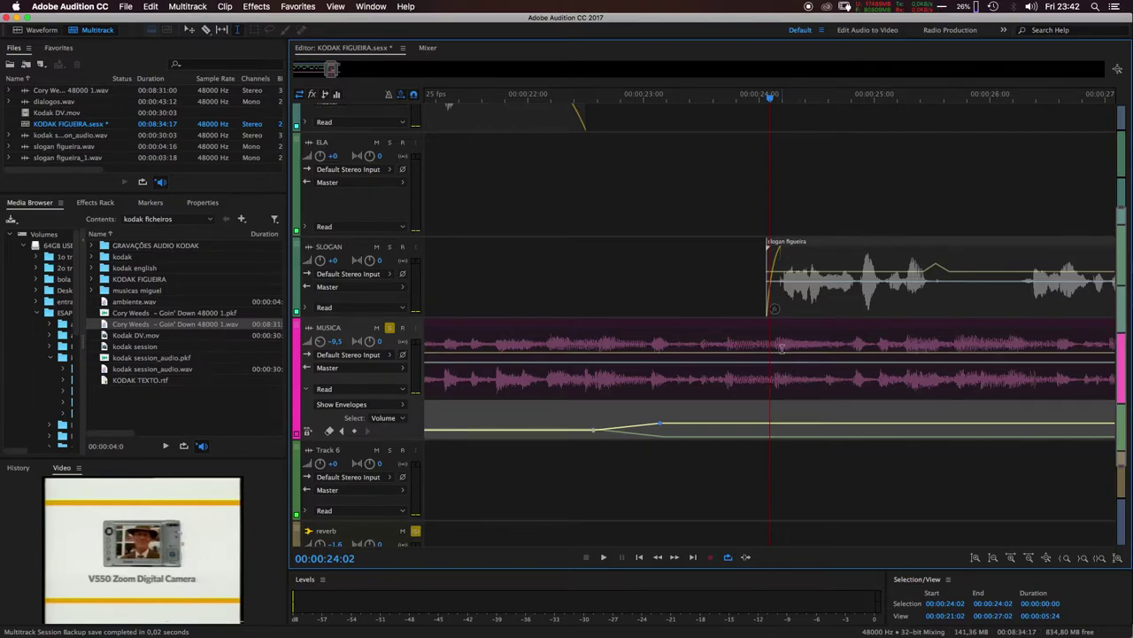
drag(770, 95, 779, 97)
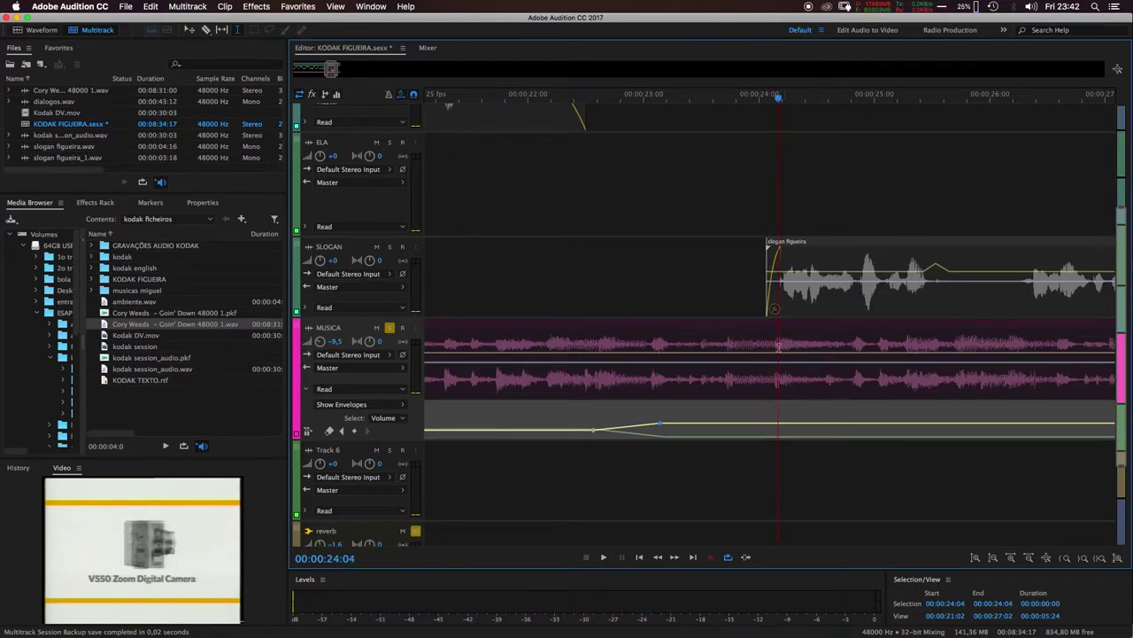
click(777, 354)
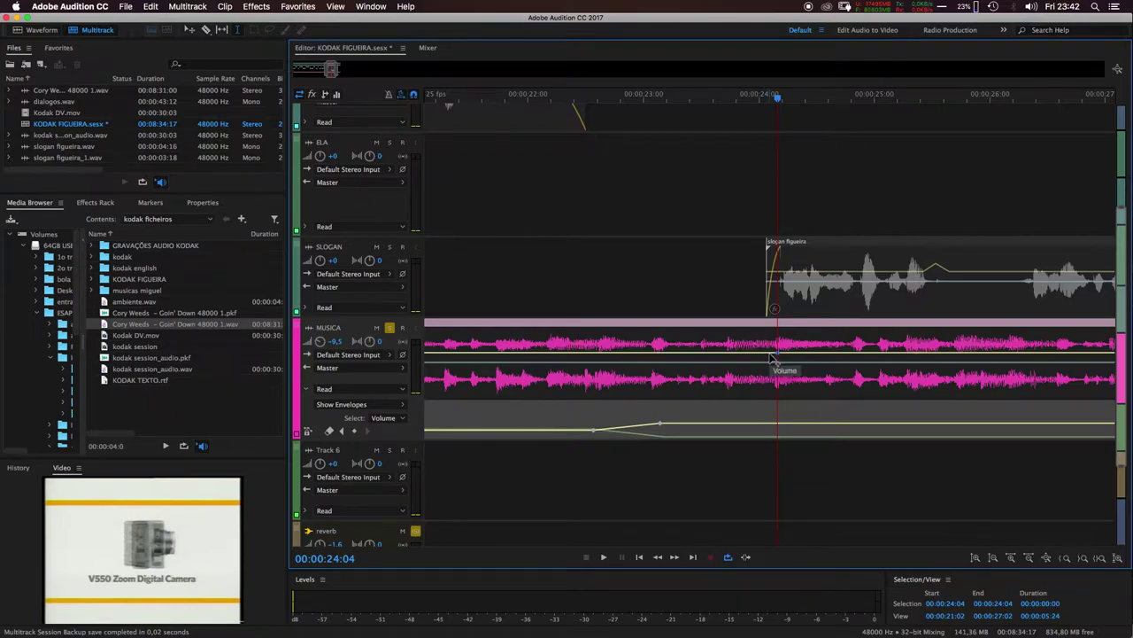
click(771, 353)
Play the music from 00:00:24:04, solo the SLOGAN track as well and play both tracks together
key(space)
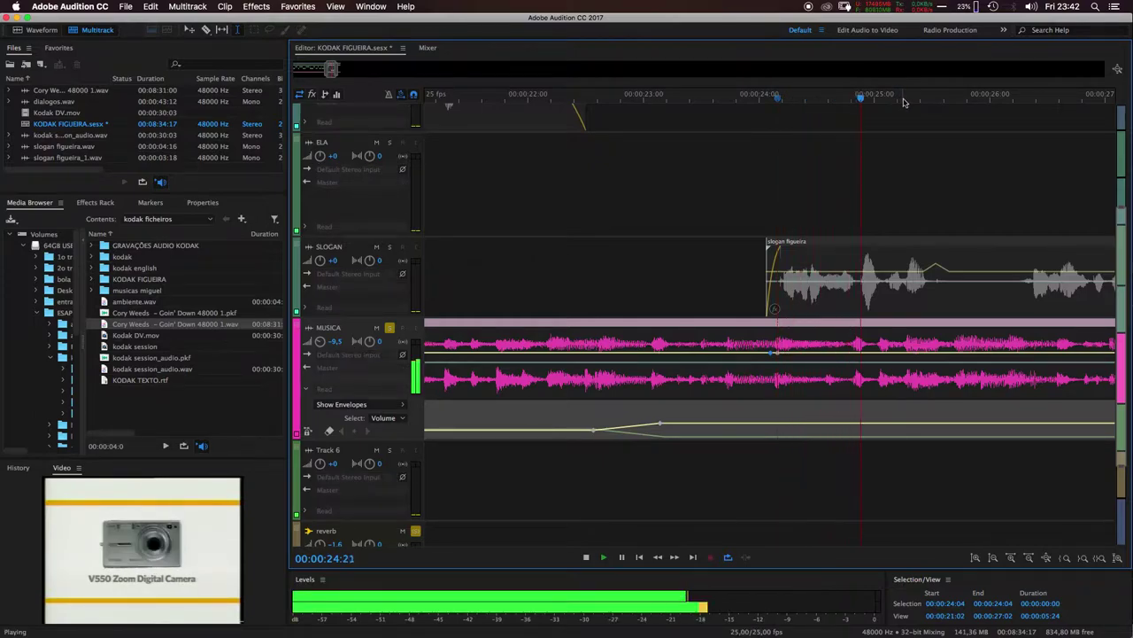
key(space)
click(443, 248)
key(space)
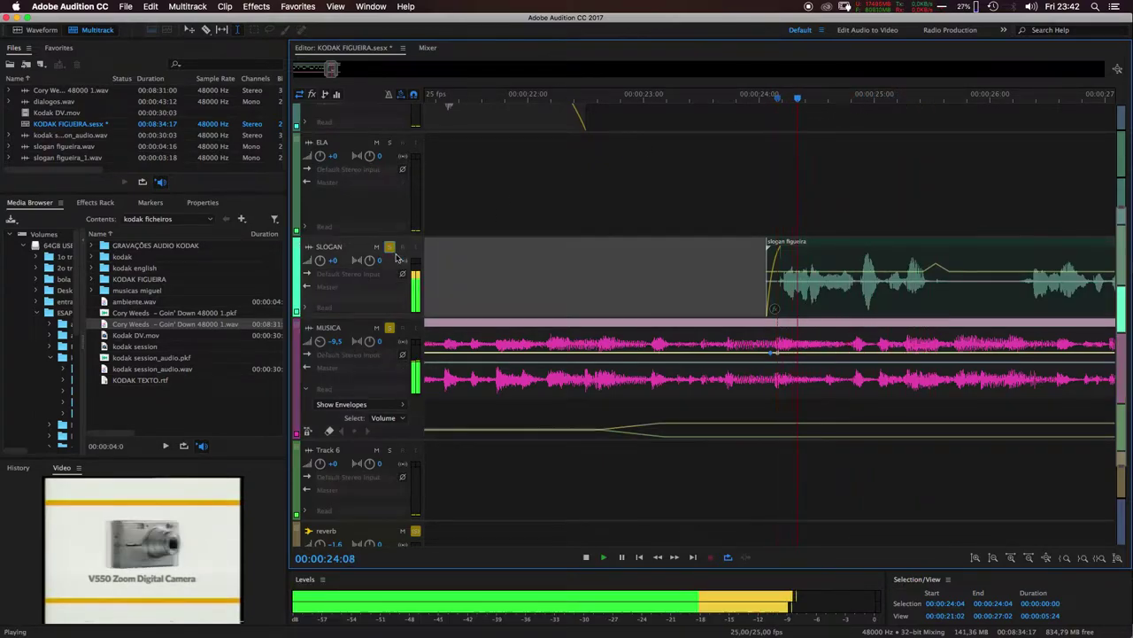
key(space)
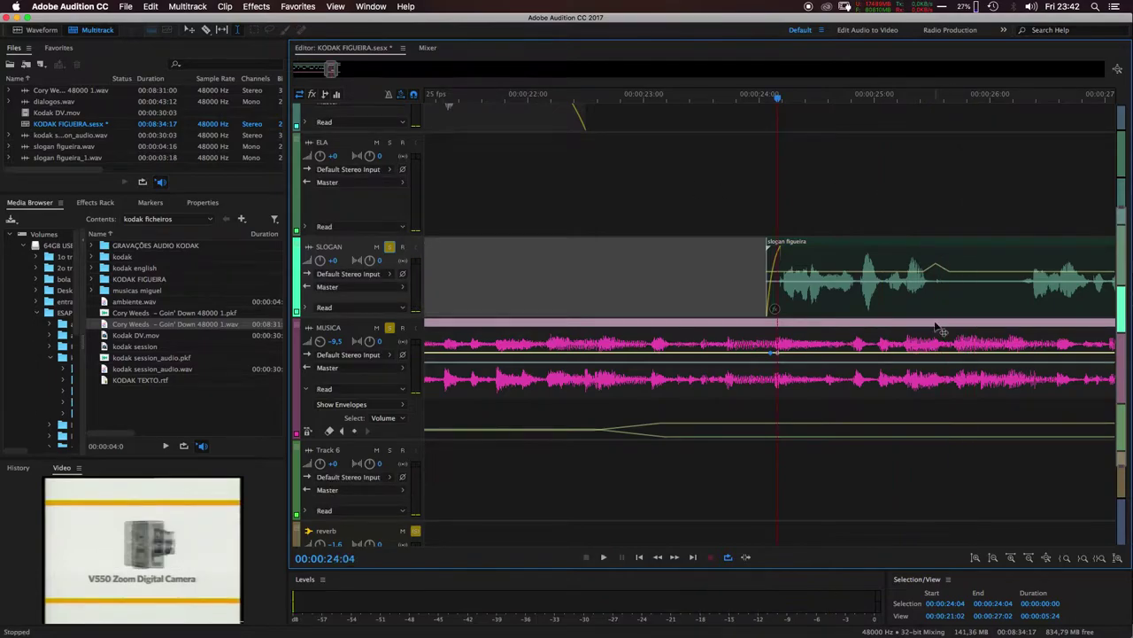
Check the peak keyframe in the slogan clip's volume envelope by playing from 00:00:24:04 and placing the playhead at 00:00:25:14
click(941, 248)
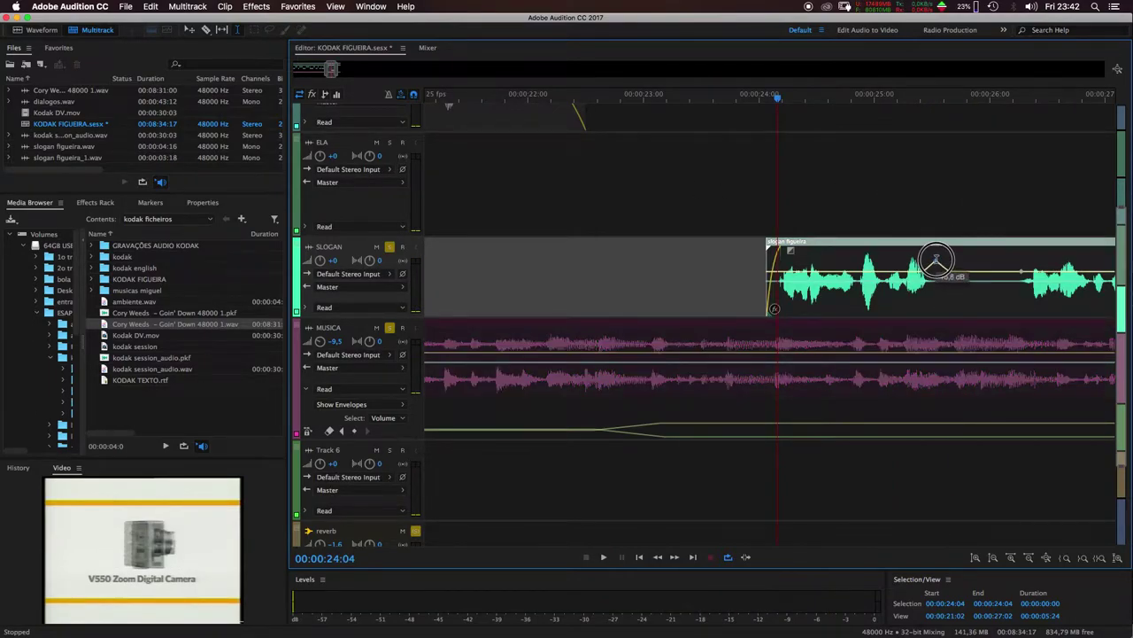
key(space)
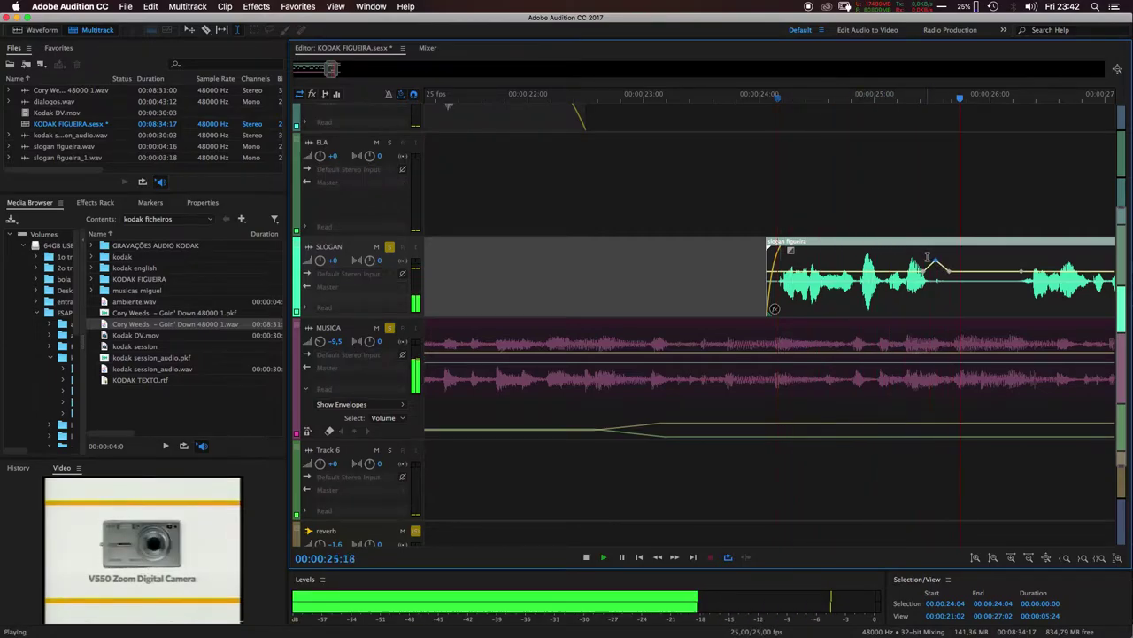
key(space)
drag(926, 98, 940, 101)
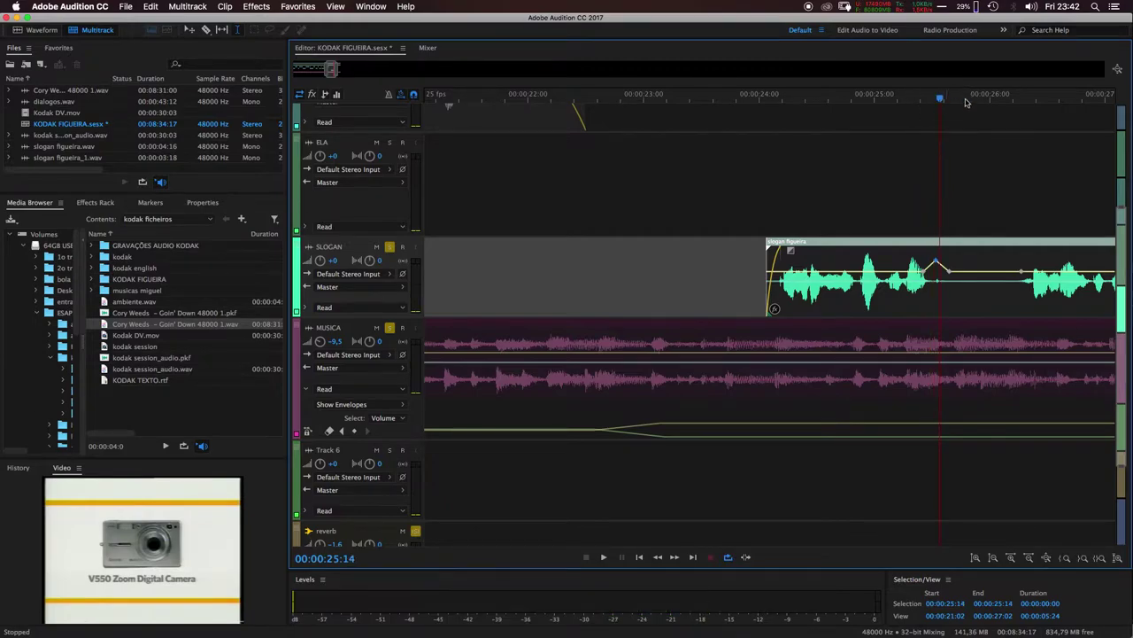
Add two volume keyframes to the MUSICA clip at the slogan's end, near 00:00:27:10 and slightly after it, and lower the earlier one slightly
click(831, 328)
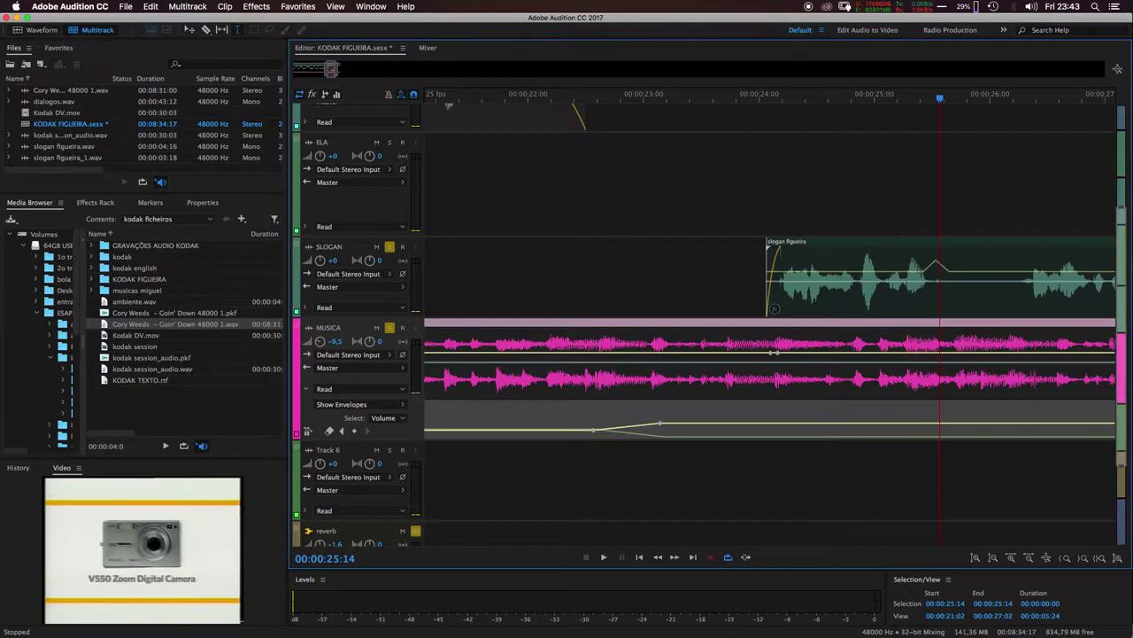
drag(331, 68, 338, 68)
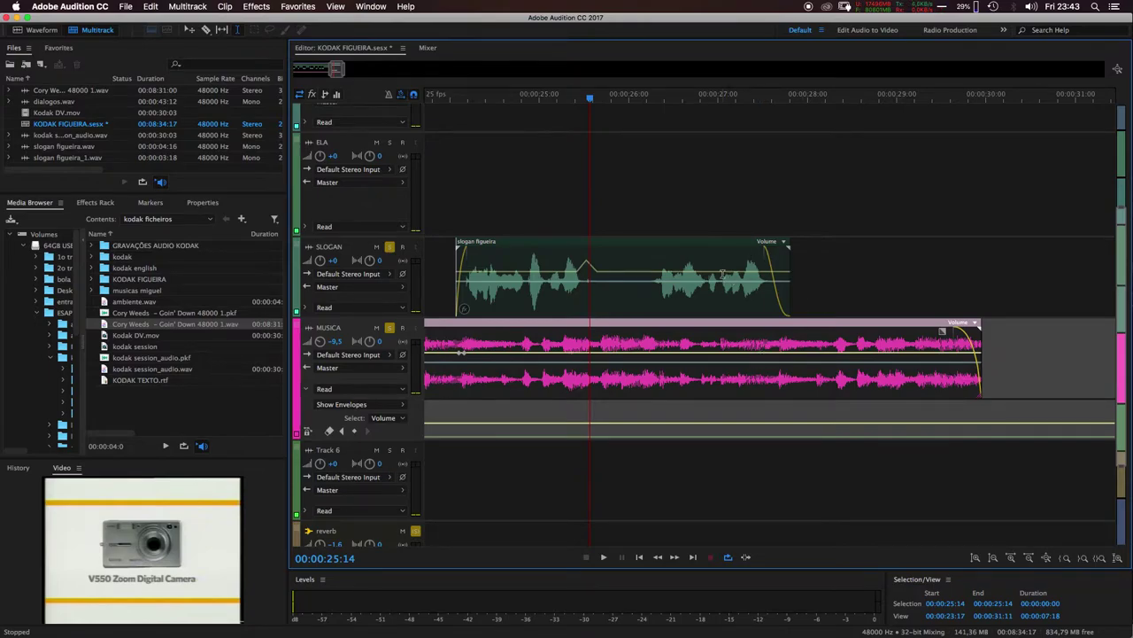
mouse_move(754, 103)
mouse_down()
mouse_move(741, 102)
mouse_move(761, 103)
mouse_up()
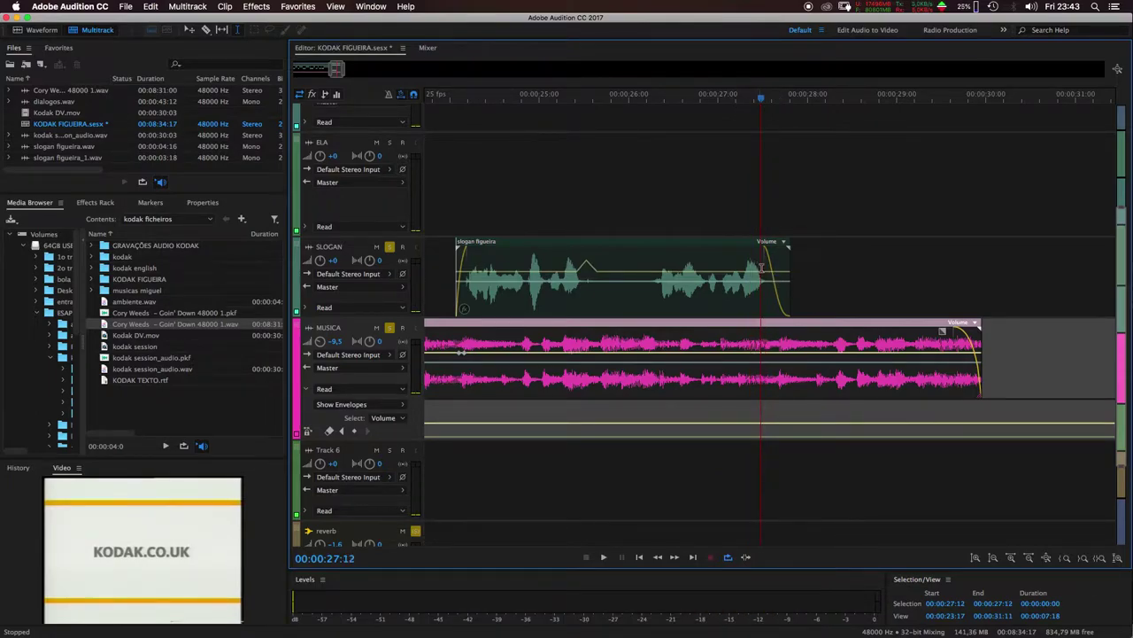
drag(754, 102, 756, 103)
key(equal)
key(equal)
key(equal)
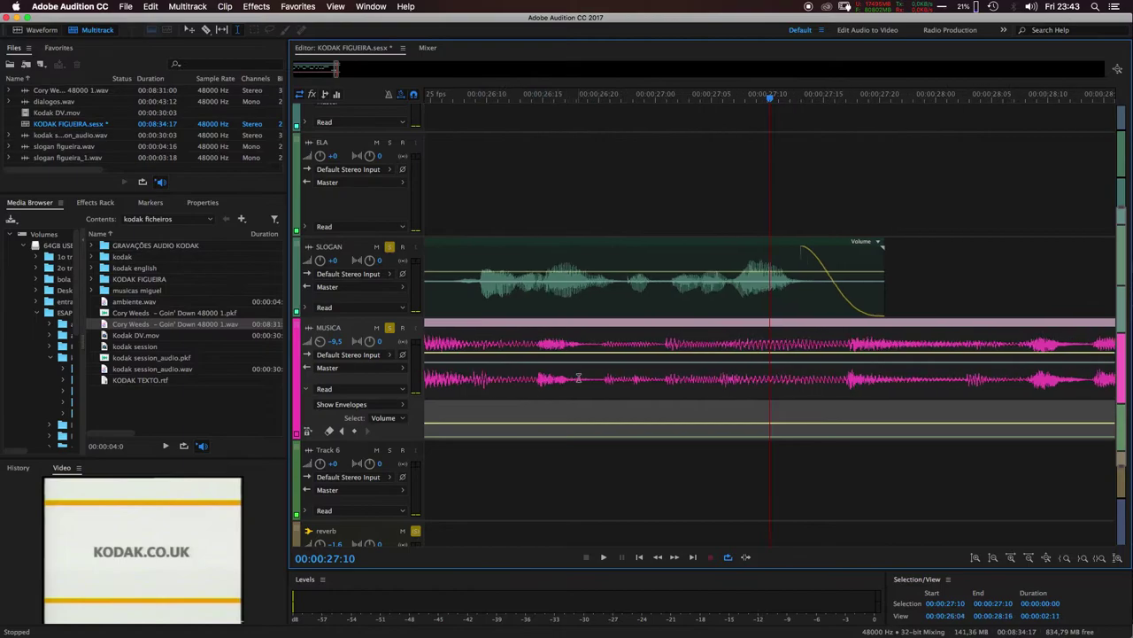
click(807, 353)
drag(777, 354, 776, 358)
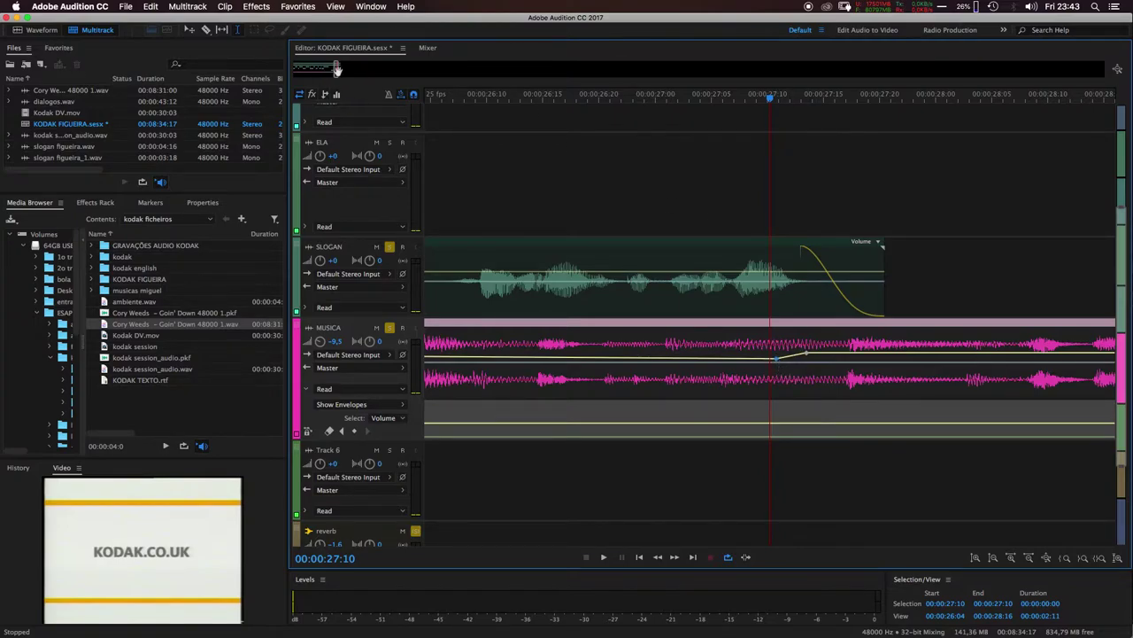
Lower the second MUSICA clip keyframe at the slogan's start, near 00:00:24:04, to form a level dip, and play from 00:00:23:09
mouse_move(455, 99)
mouse_down()
mouse_move(372, 94)
mouse_move(451, 96)
mouse_up()
drag(672, 356, 676, 360)
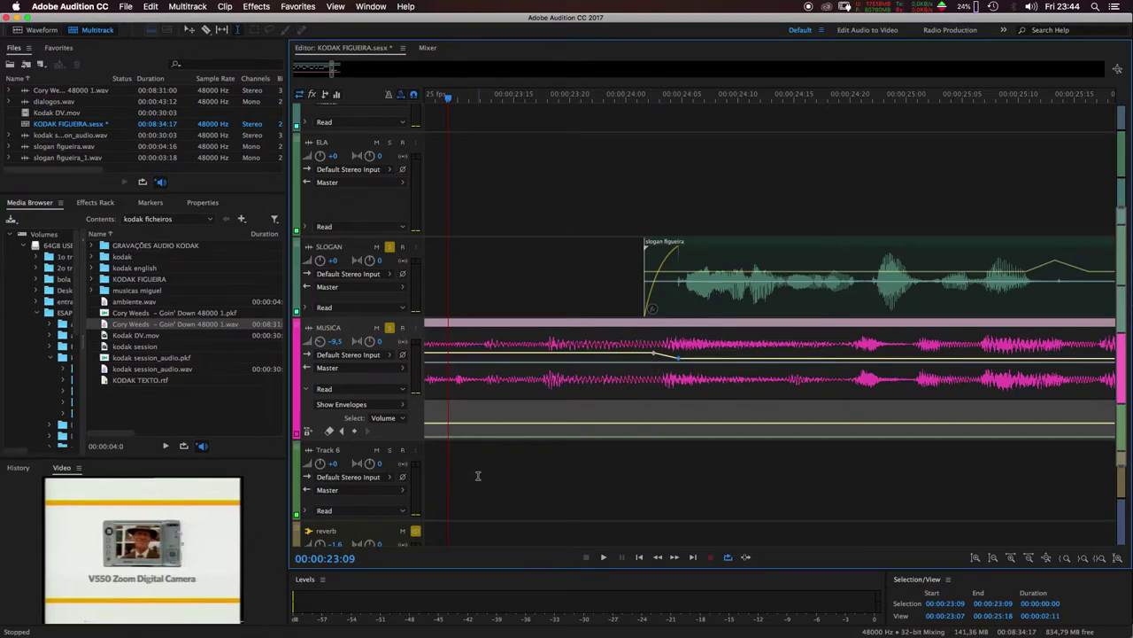
key(space)
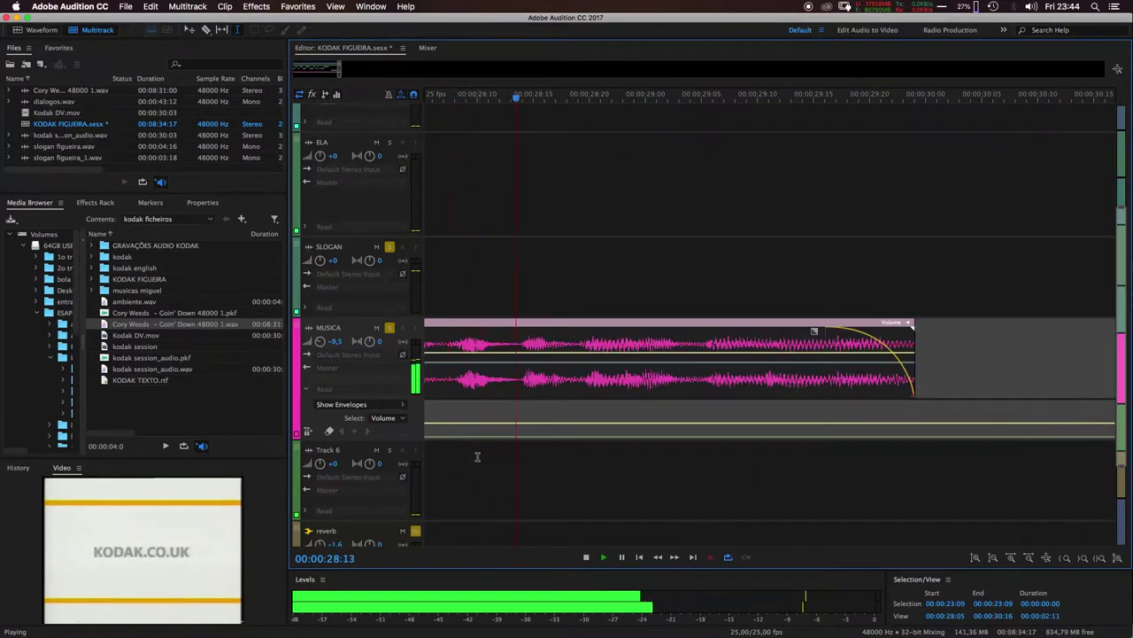
key(space)
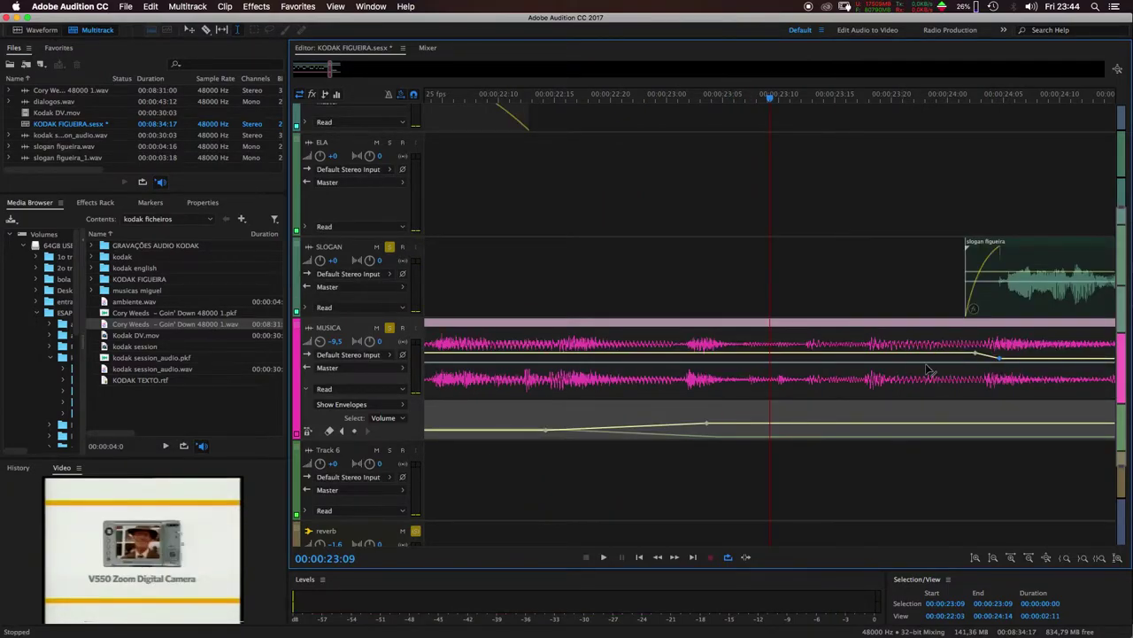
Replay the soloed slogan and music from 00:00:23:09 several times to judge the music's dip under the voice
key(space)
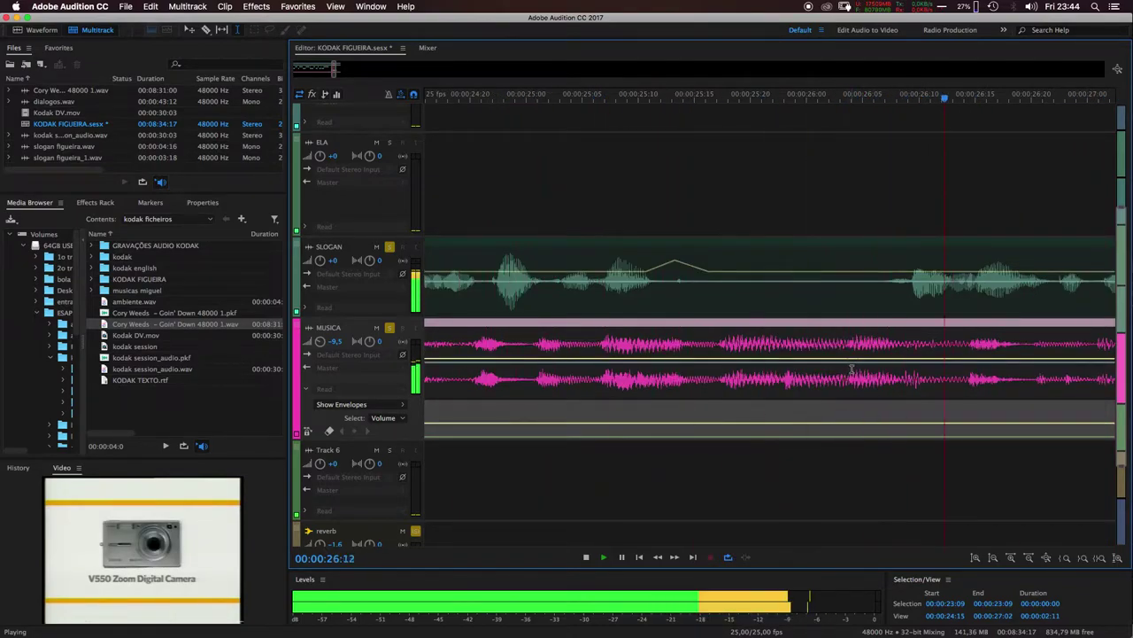
key(space)
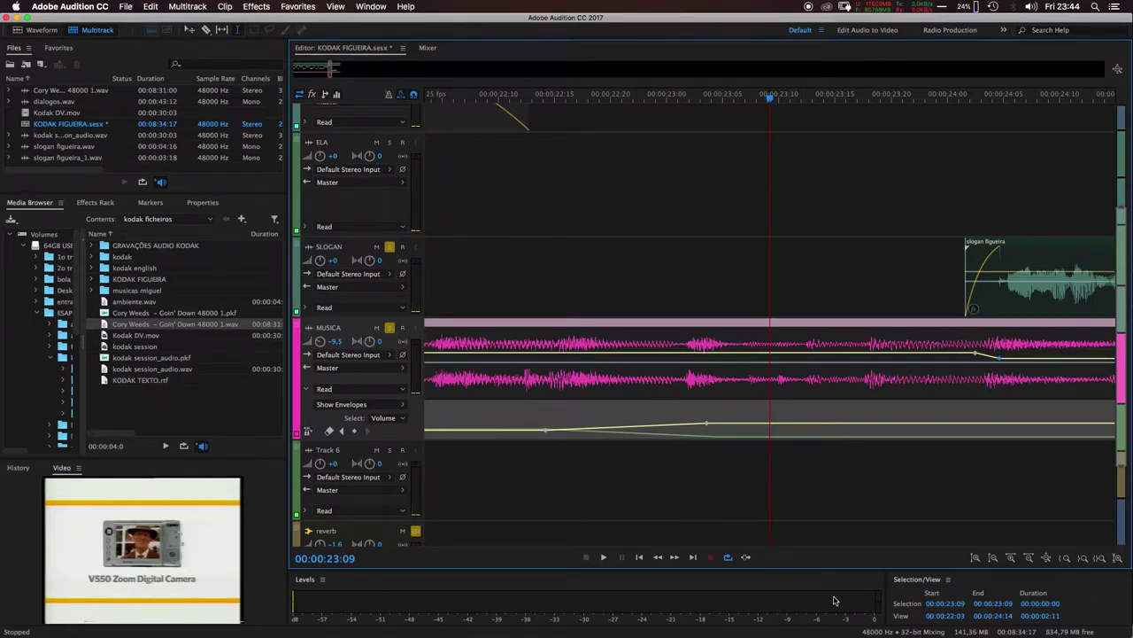
key(space)
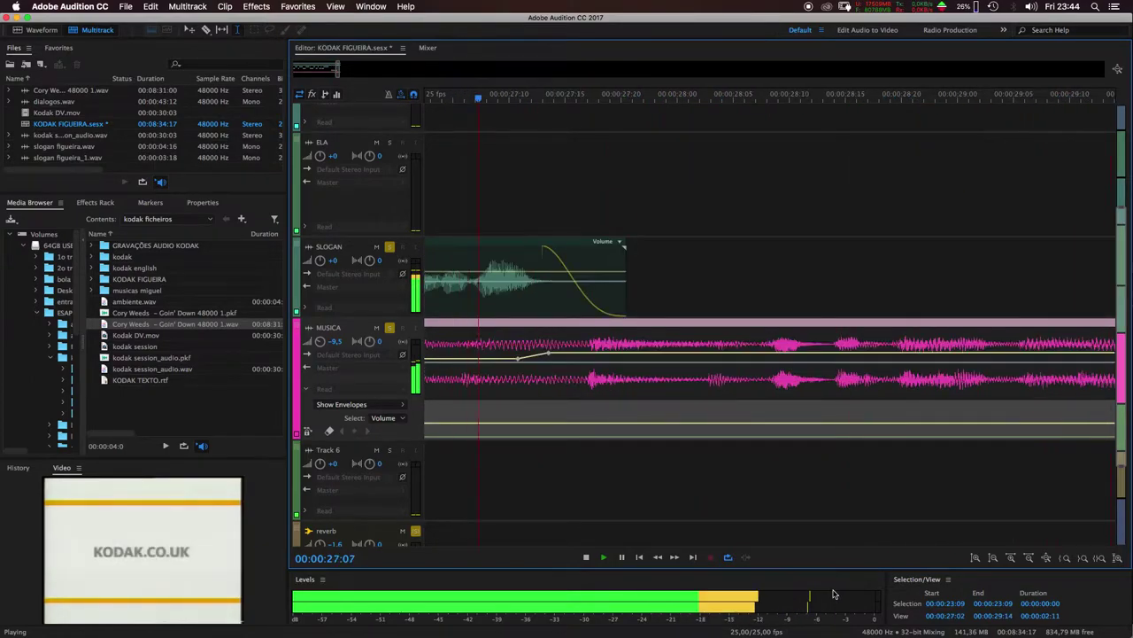
key(space)
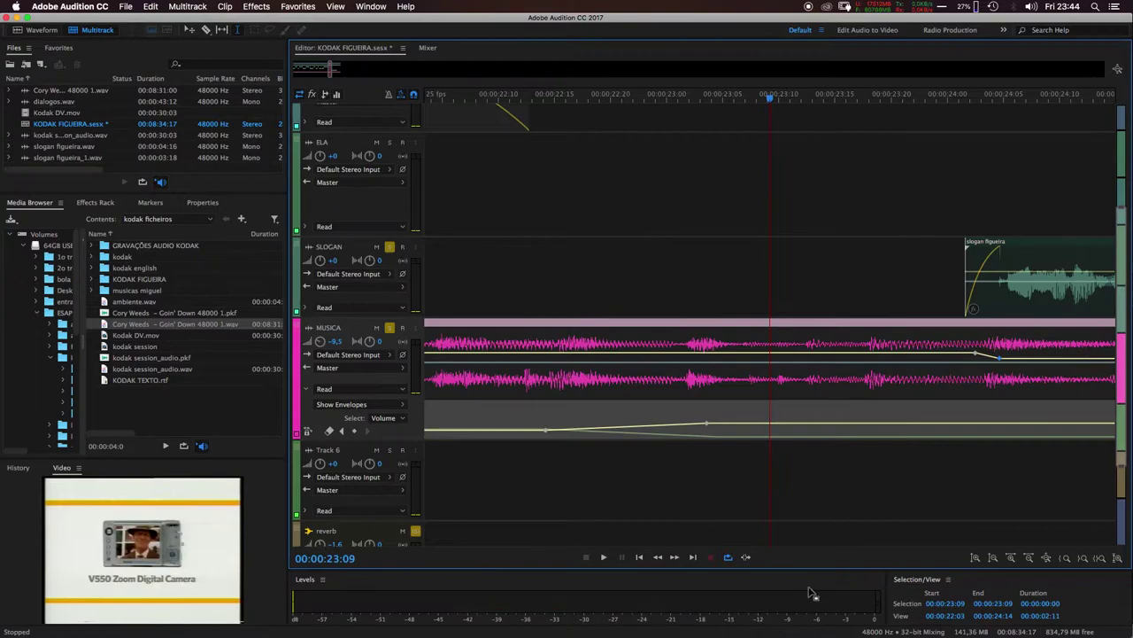
scroll(817, 519, down, 3)
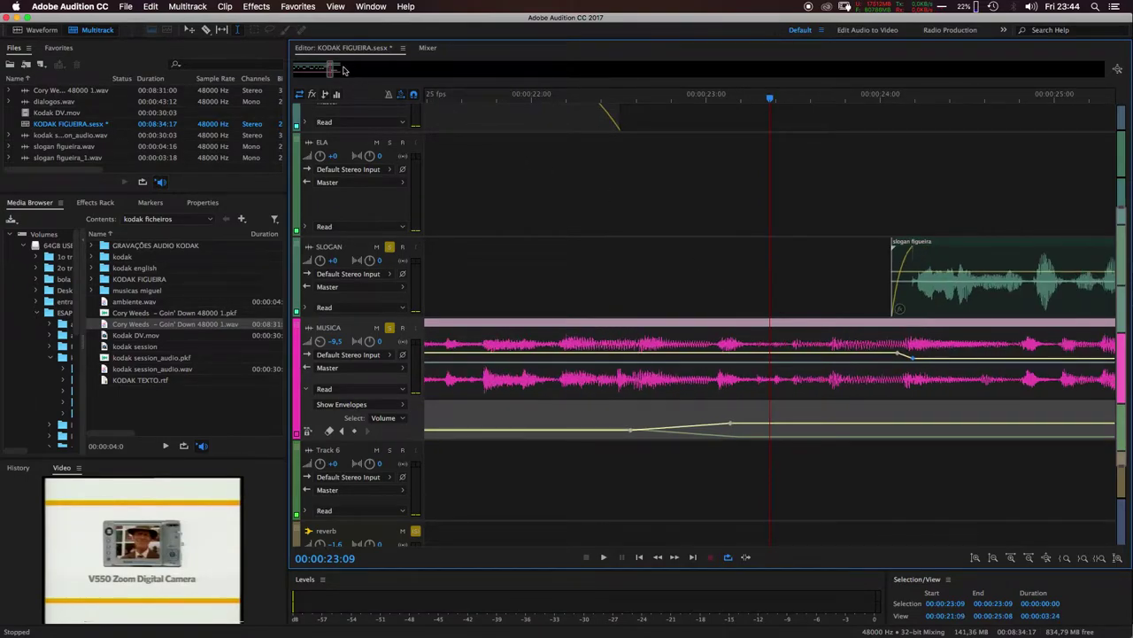
drag(328, 68, 331, 69)
scroll(328, 68, down, 2)
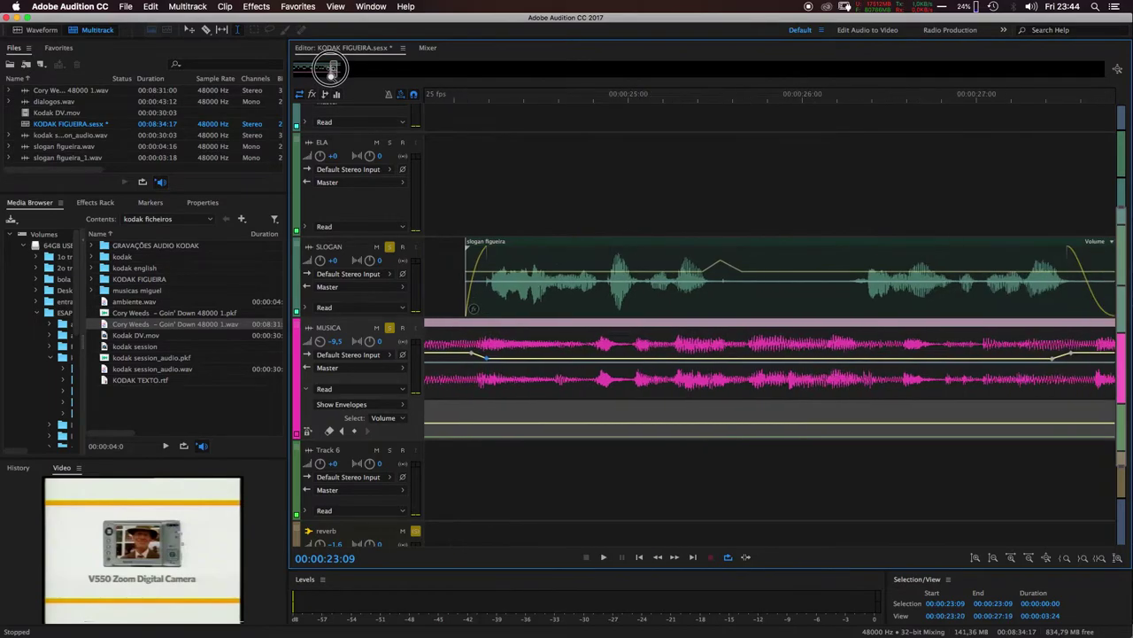
scroll(329, 68, right, 3)
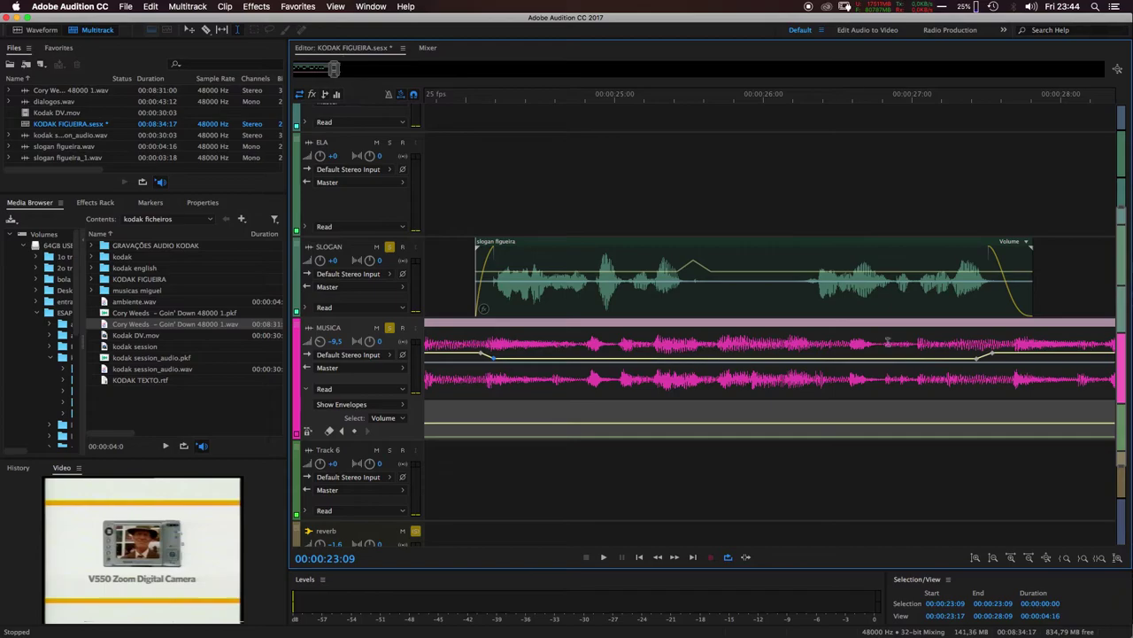
key(space)
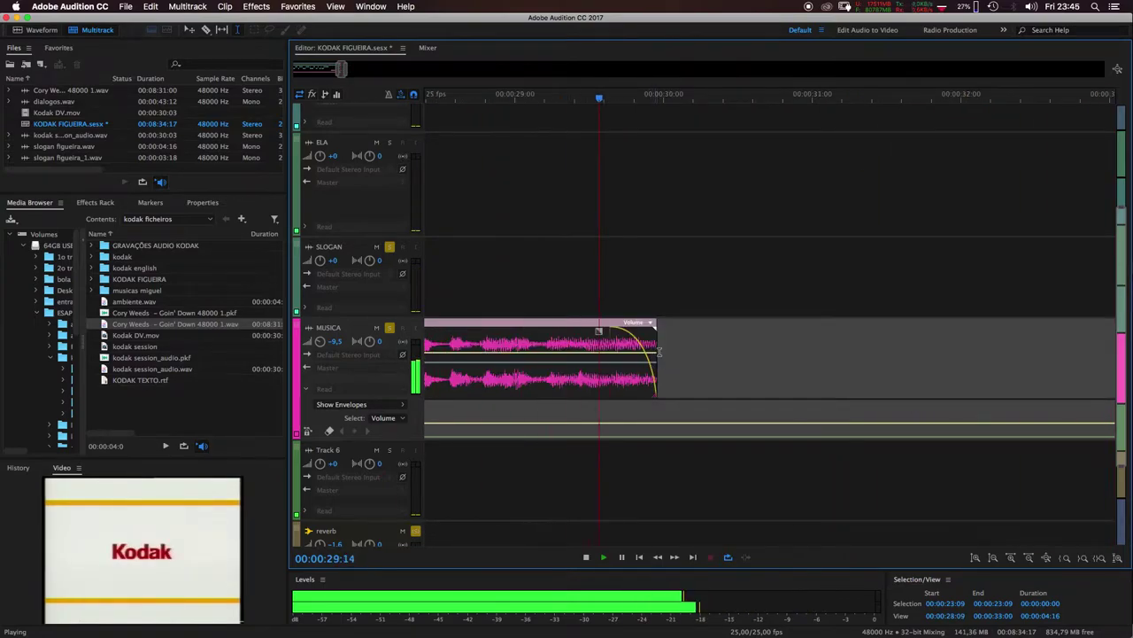
key(space)
Lower both inner MUSICA clip keyframes under the slogan to about -3.8 dB, check the passage from 00:00:23:09 and save the session
drag(894, 363, 894, 365)
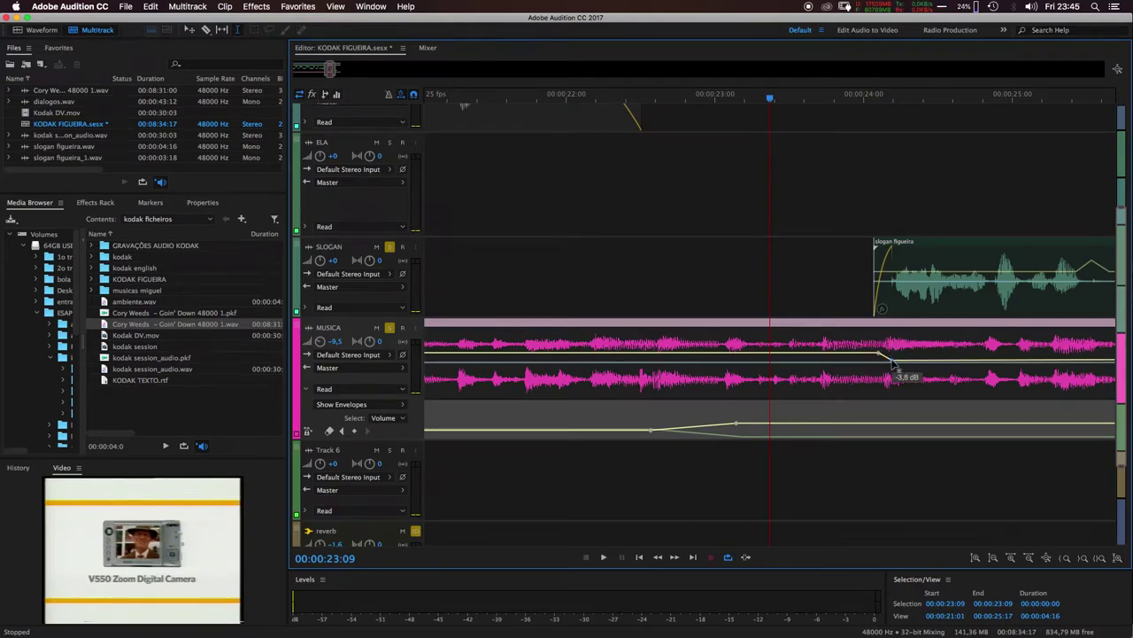
drag(330, 69, 334, 68)
drag(1020, 363, 1015, 360)
key(space)
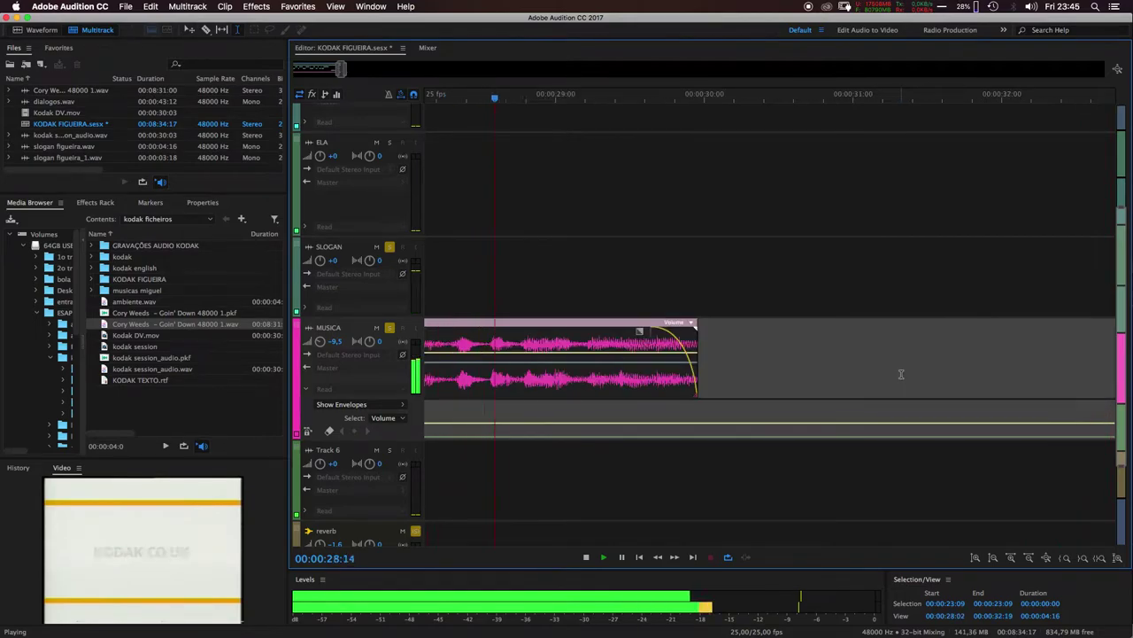
key(space)
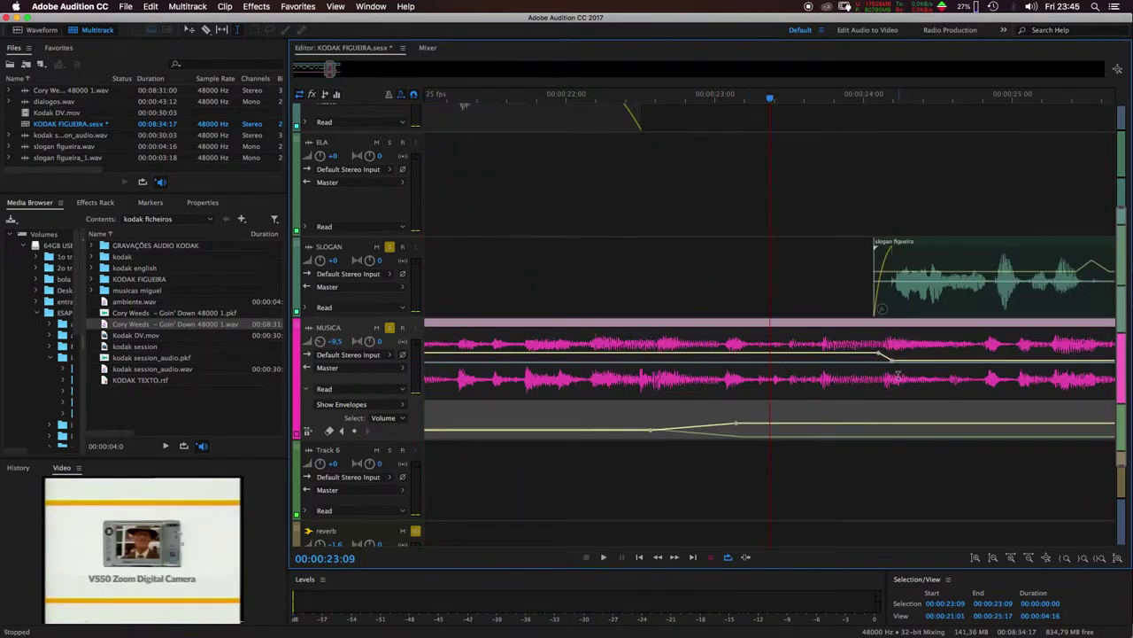
key(alt+shift+super+m)
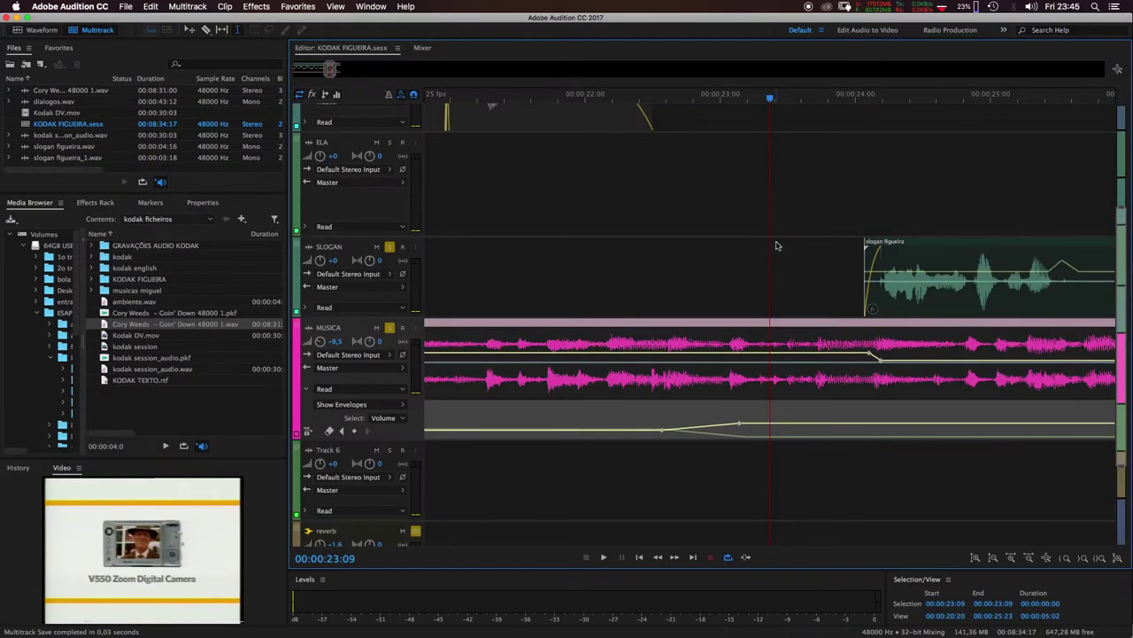
Turn off solo on the SLOGAN and MUSICA tracks and play the full mix from 00:00:19:00
scroll(776, 245, down, 3)
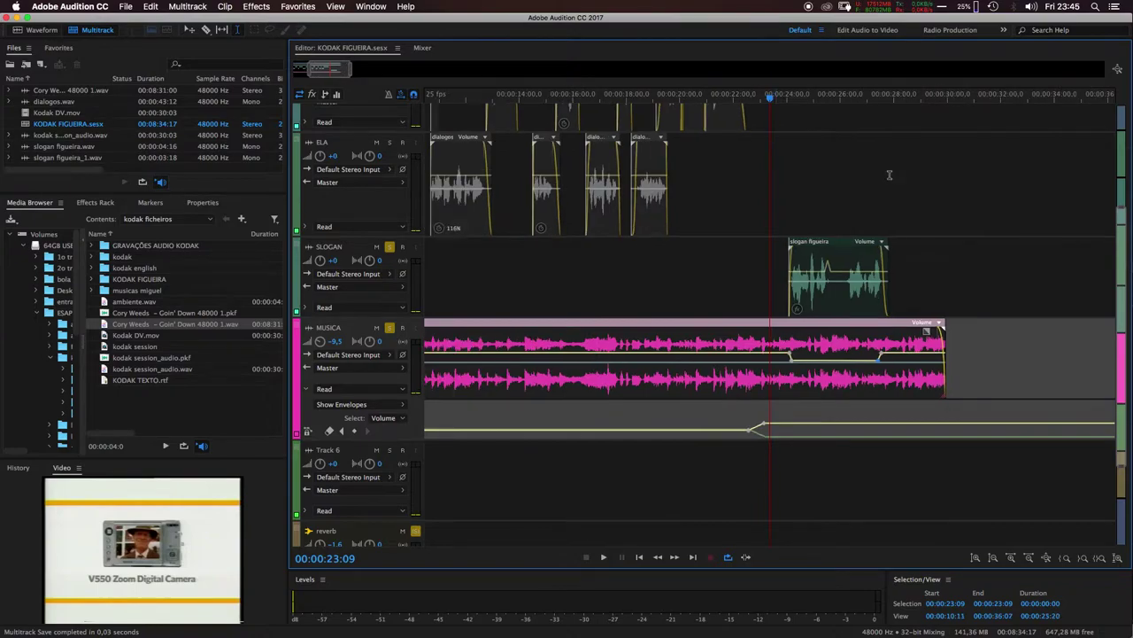
click(653, 98)
click(395, 254)
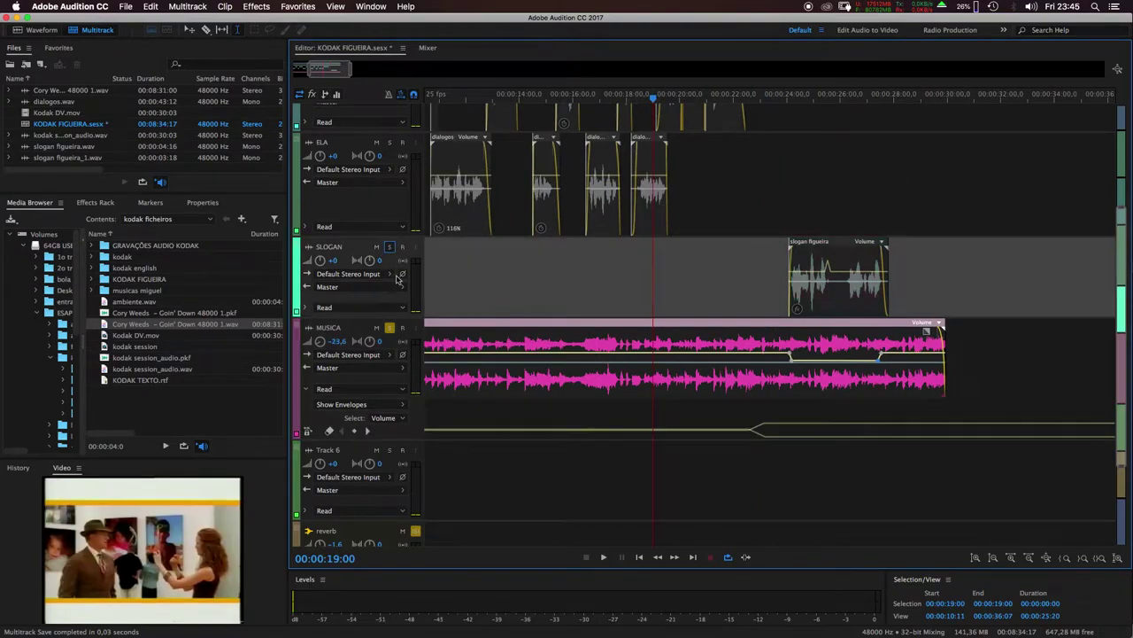
click(390, 330)
key(space)
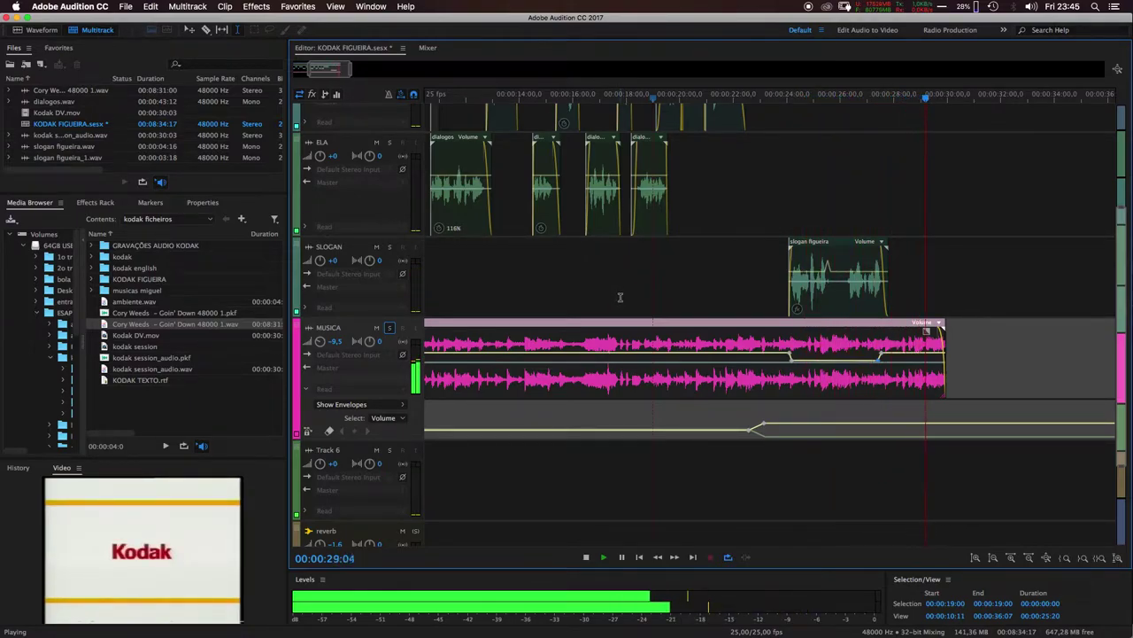
key(space)
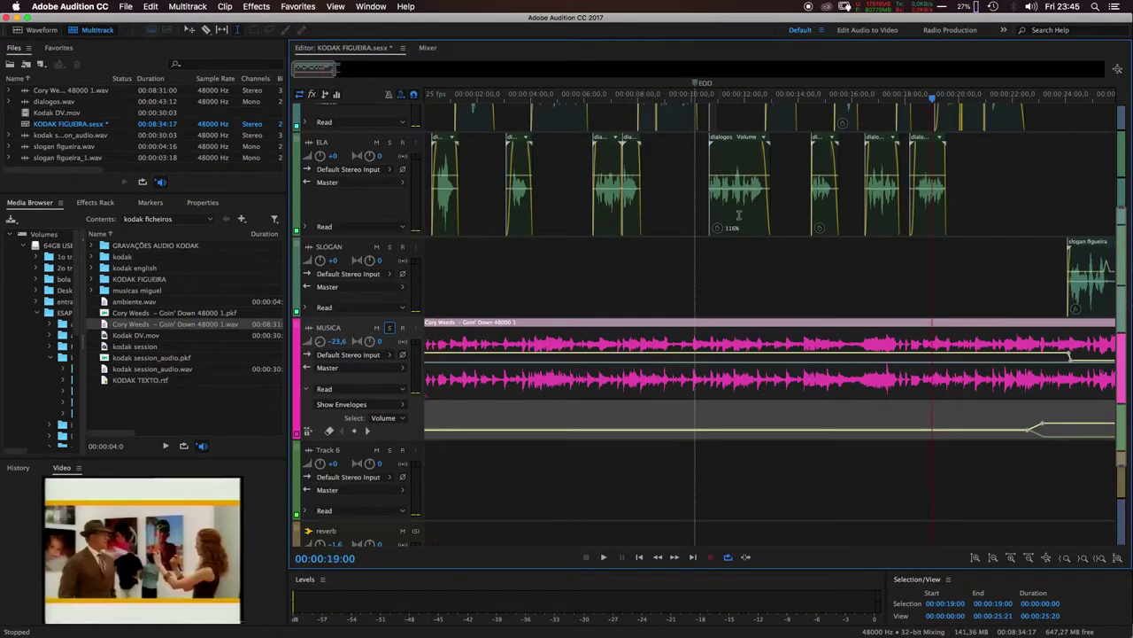
Return the playhead to the start of the session and save the session
key(Home)
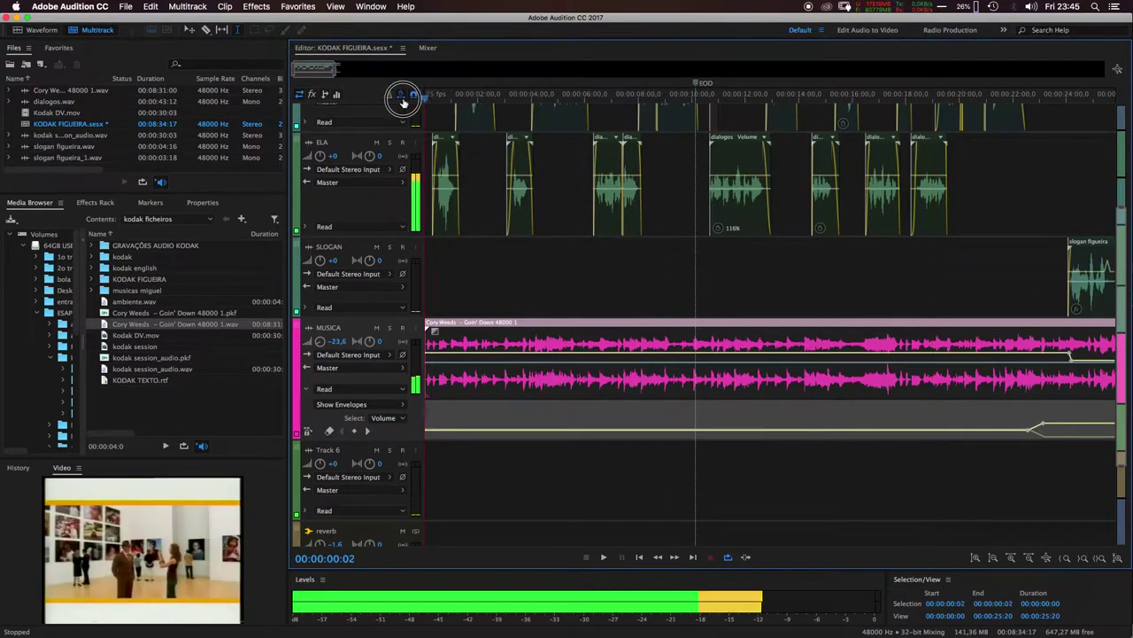
key(super+s)
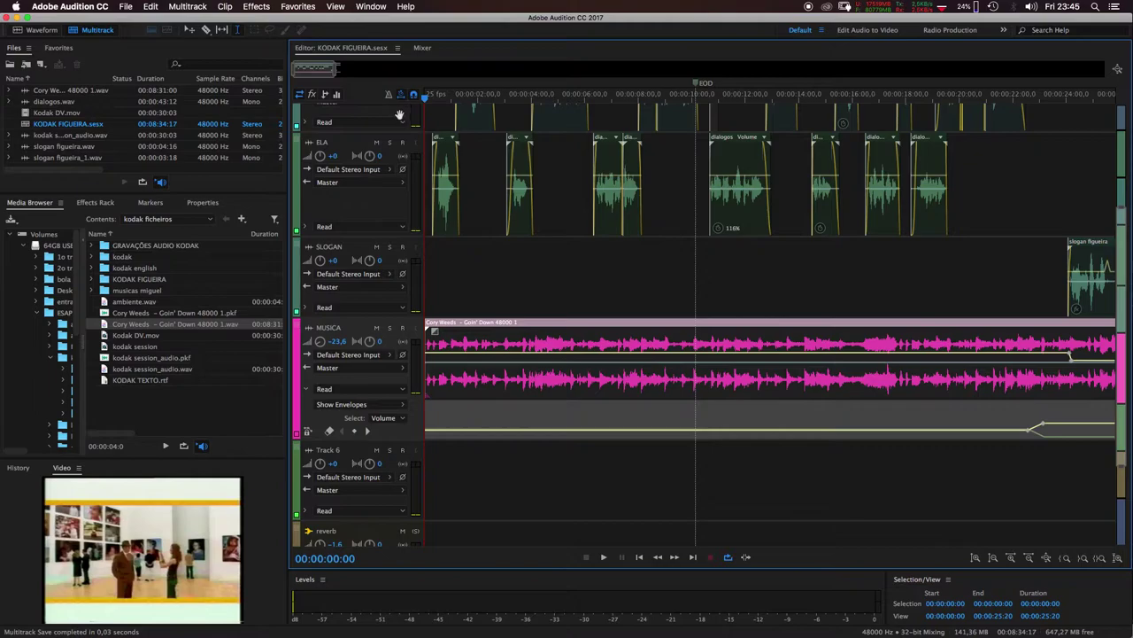
Play the multitrack session through to the end of the music and save the session
key(space)
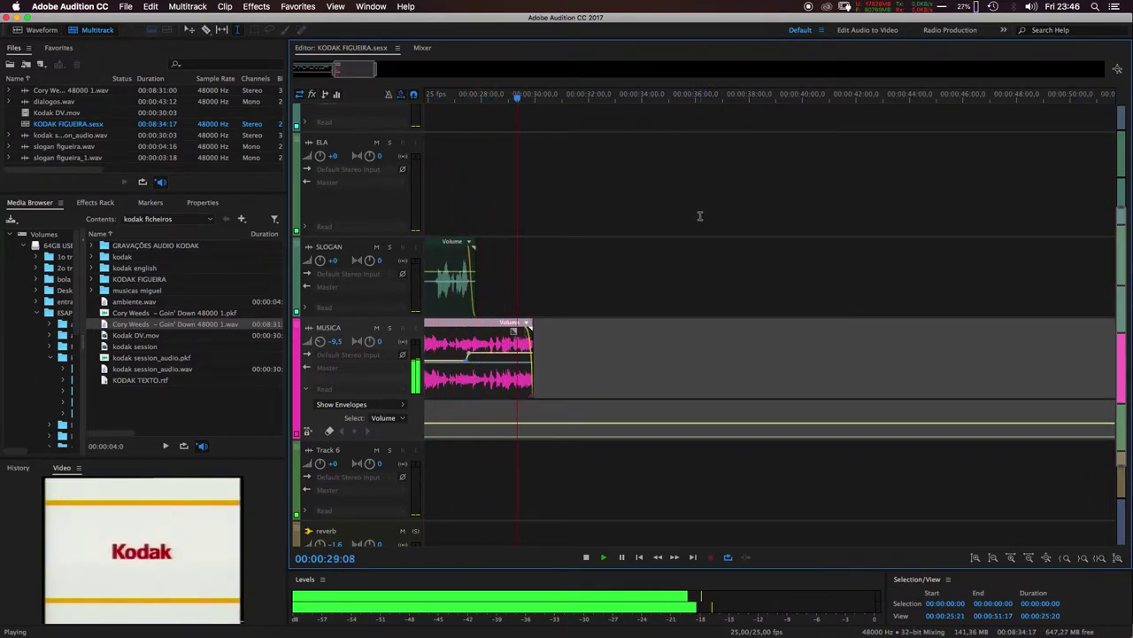
key(super+s)
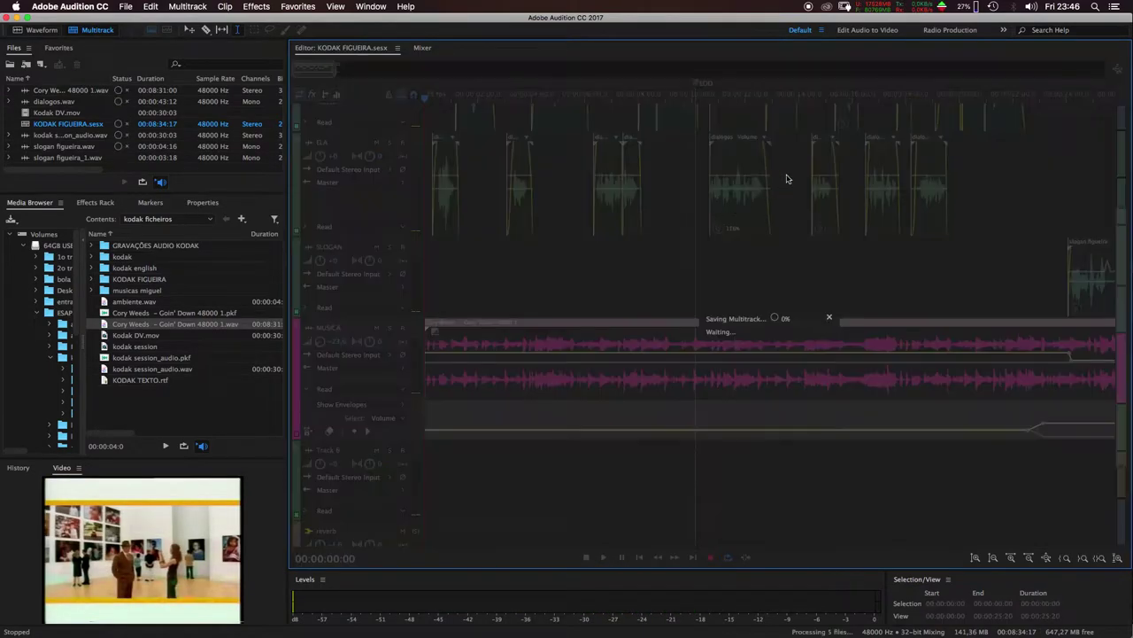
Add the OrilRiver AU reverb to the second effect slot of the reverb bus in the mixer
click(422, 49)
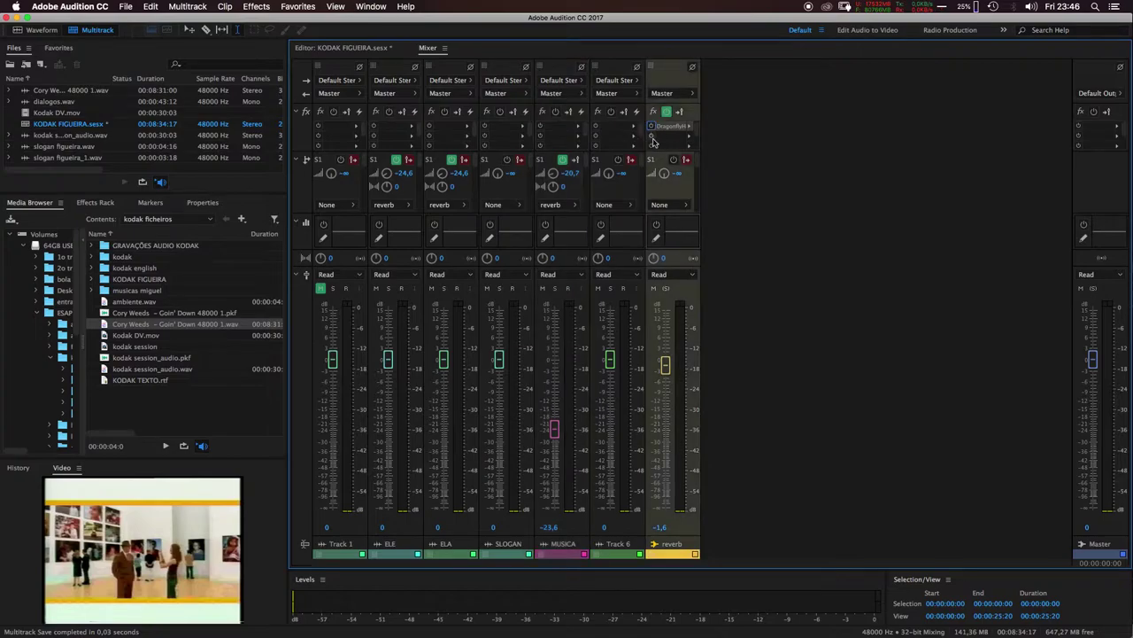
click(688, 140)
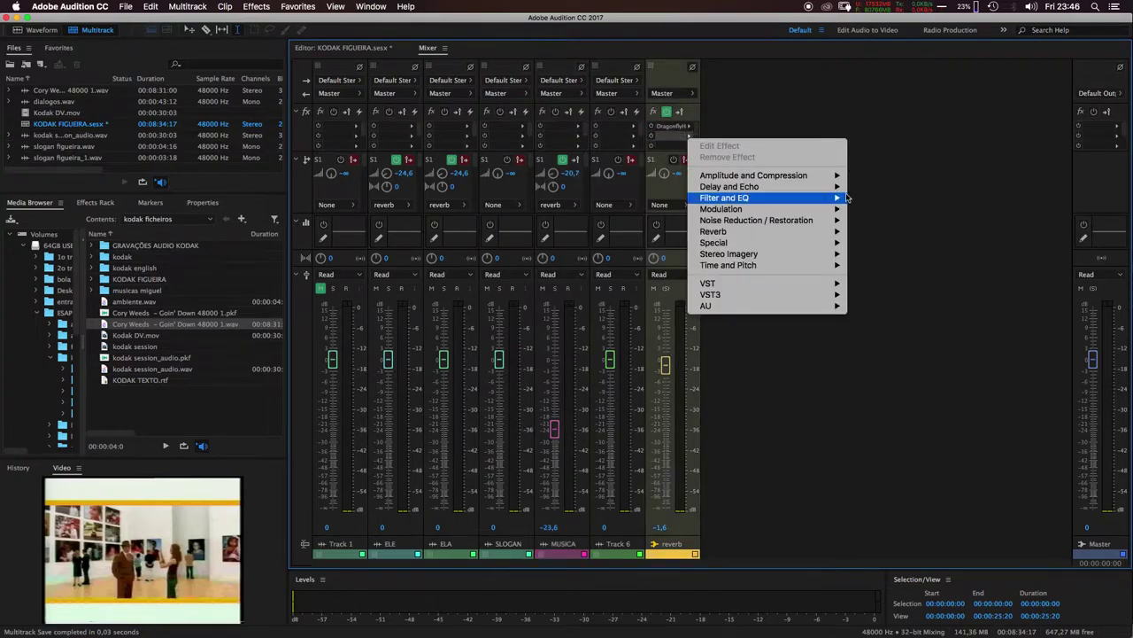
mouse_move(814, 236)
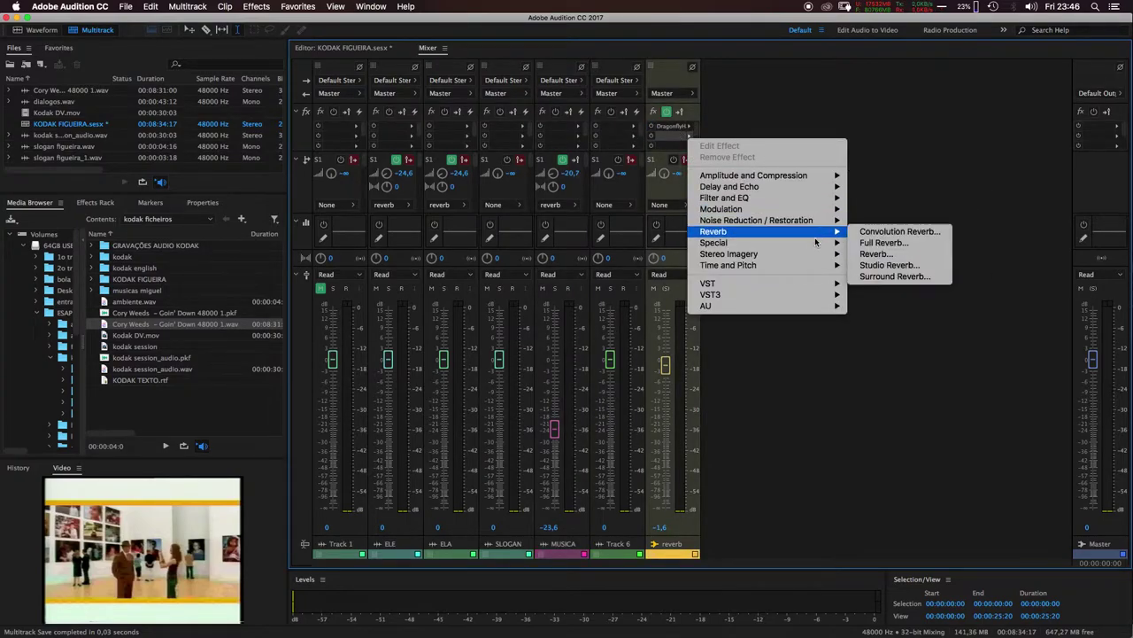
mouse_move(808, 310)
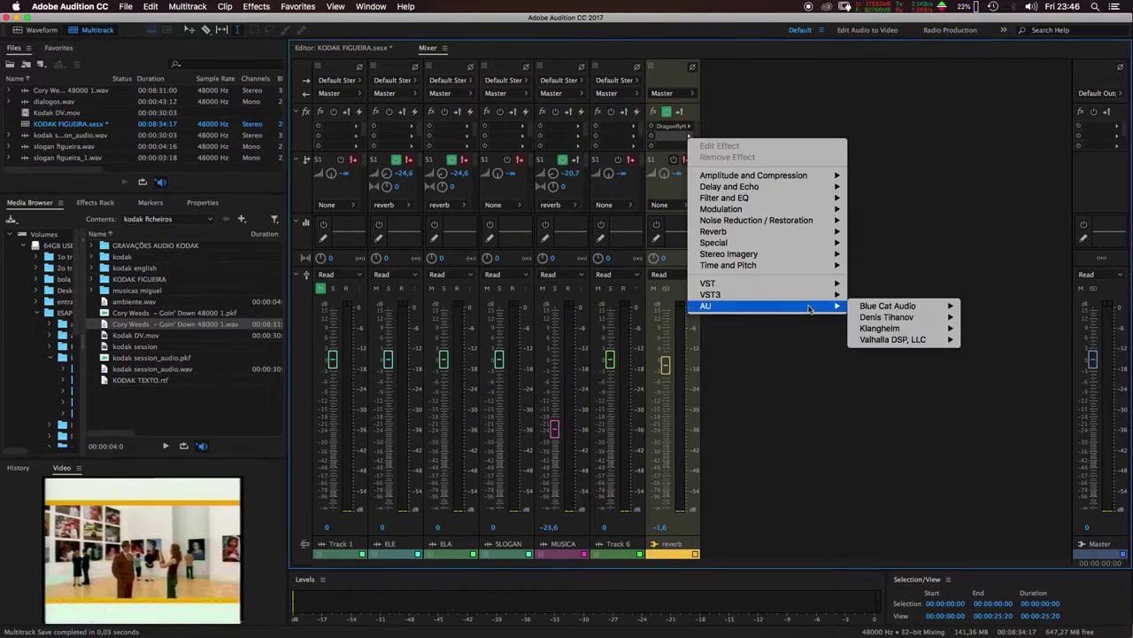
mouse_move(890, 308)
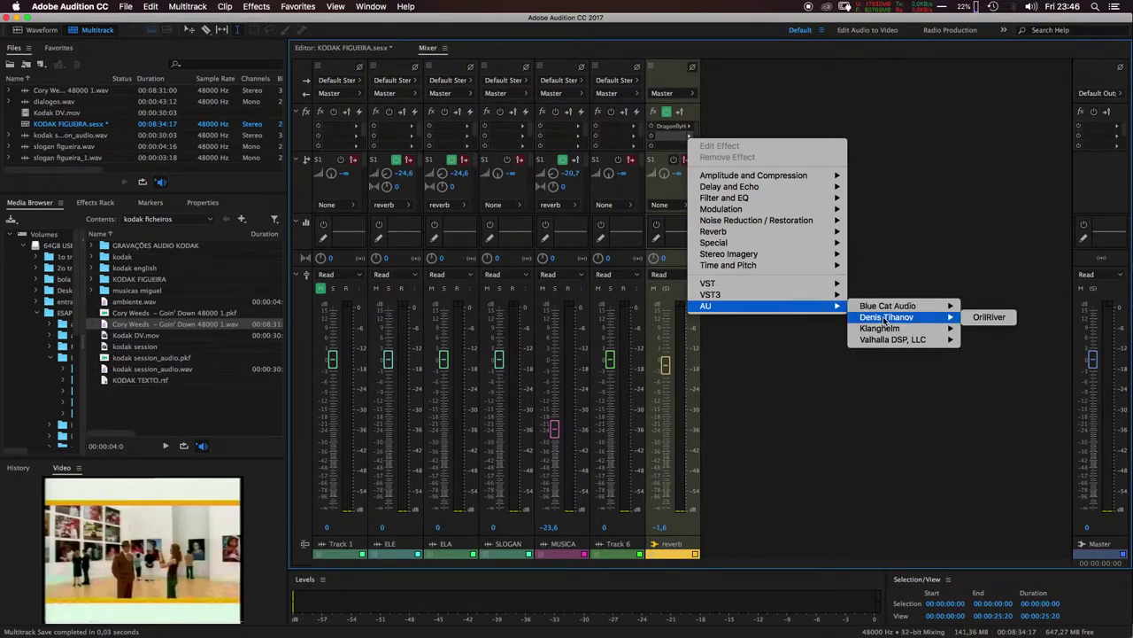
mouse_move(876, 342)
click(992, 317)
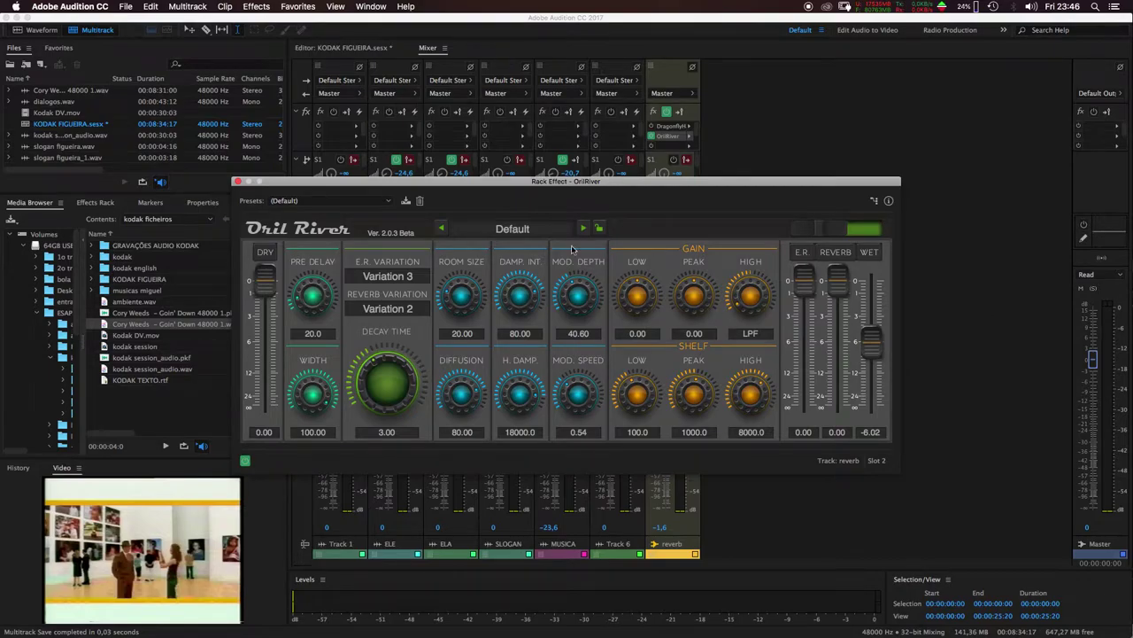
Load the Medium Hall A preset in OrilRiver
click(390, 201)
click(297, 212)
click(544, 231)
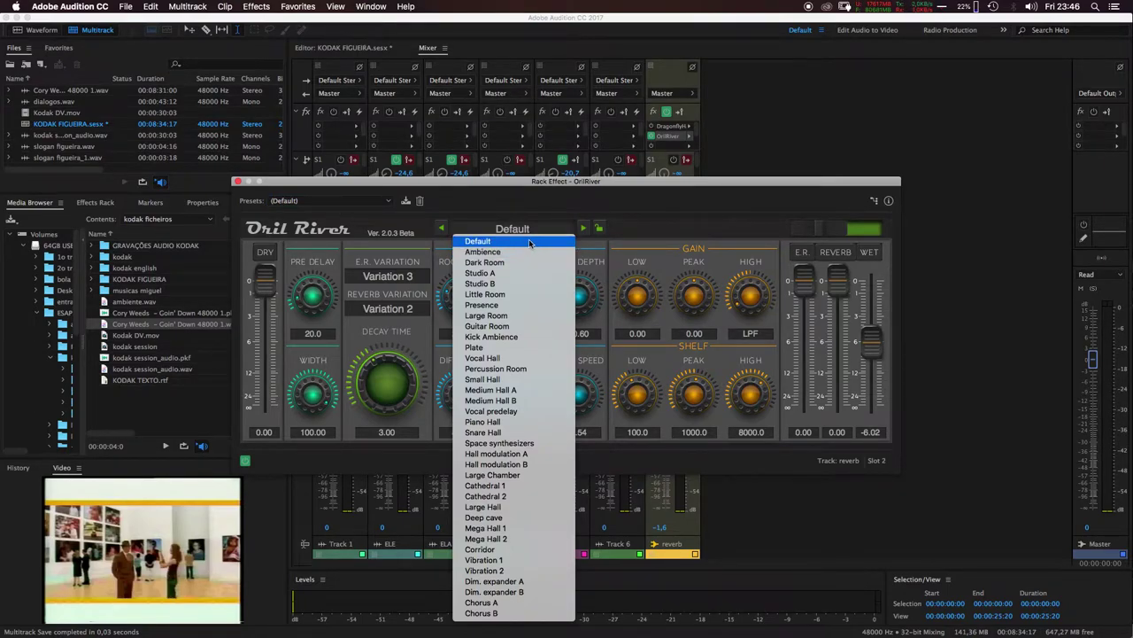
click(523, 389)
Try the dry and wet faders in OrilRiver, ending with dry at -∞ and wet at 0.00
drag(634, 177, 849, 151)
drag(470, 265, 490, 440)
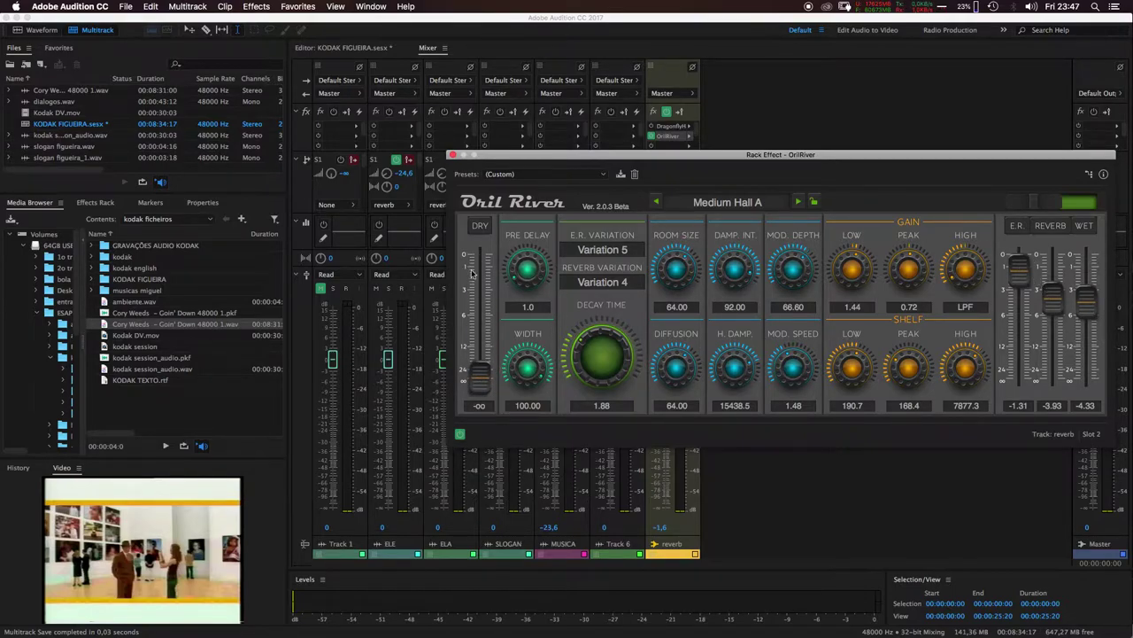
drag(473, 368, 487, 220)
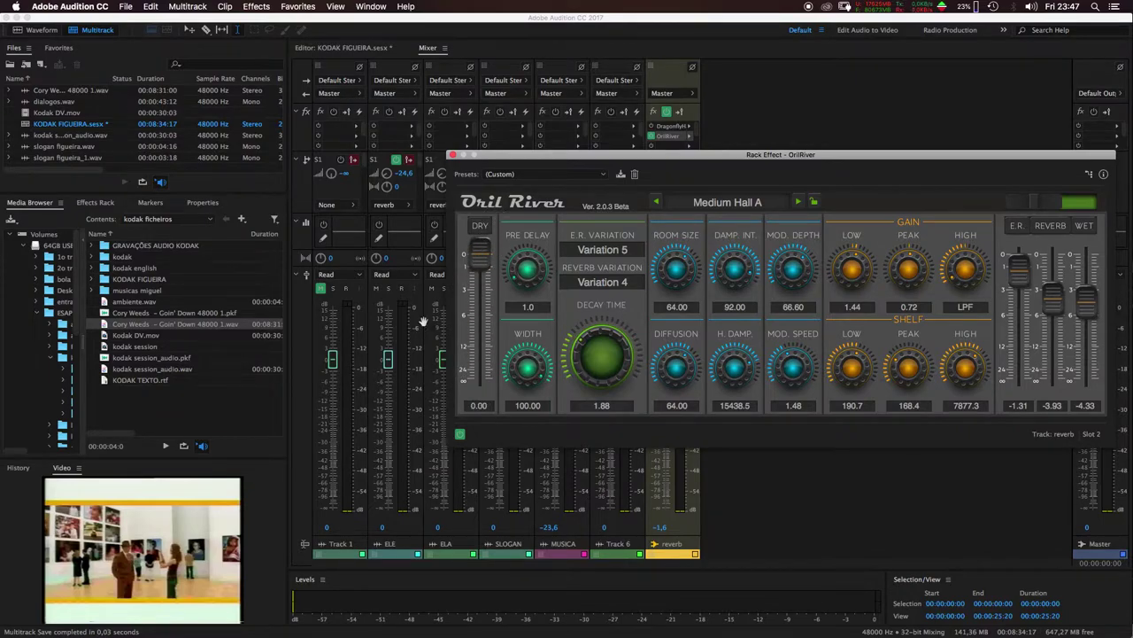
drag(483, 262, 485, 252)
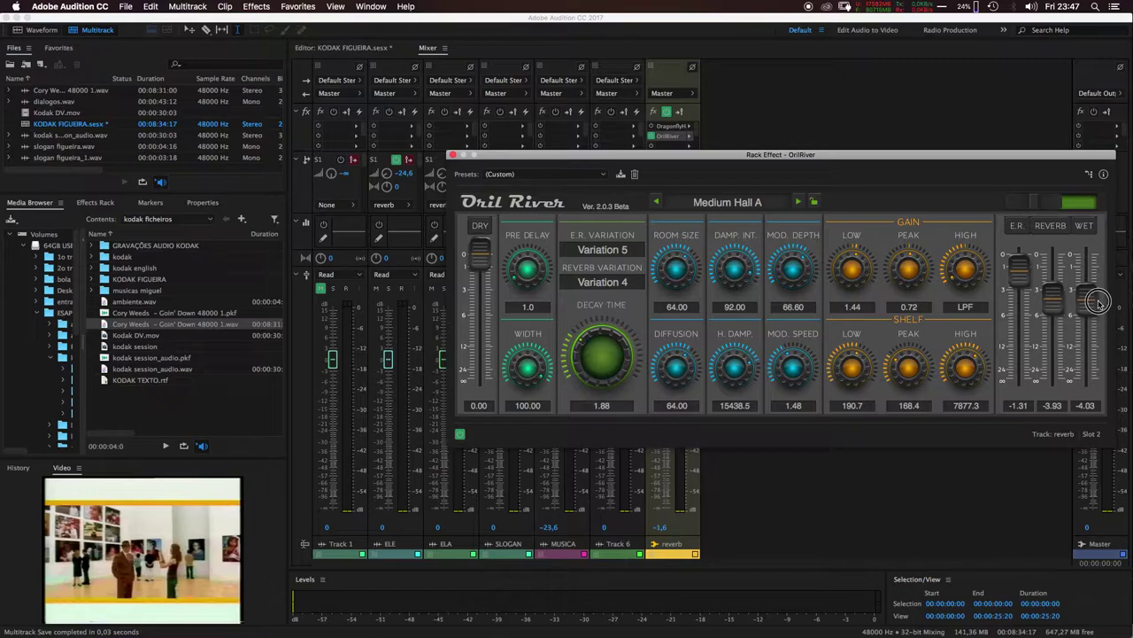
drag(1089, 301, 1091, 307)
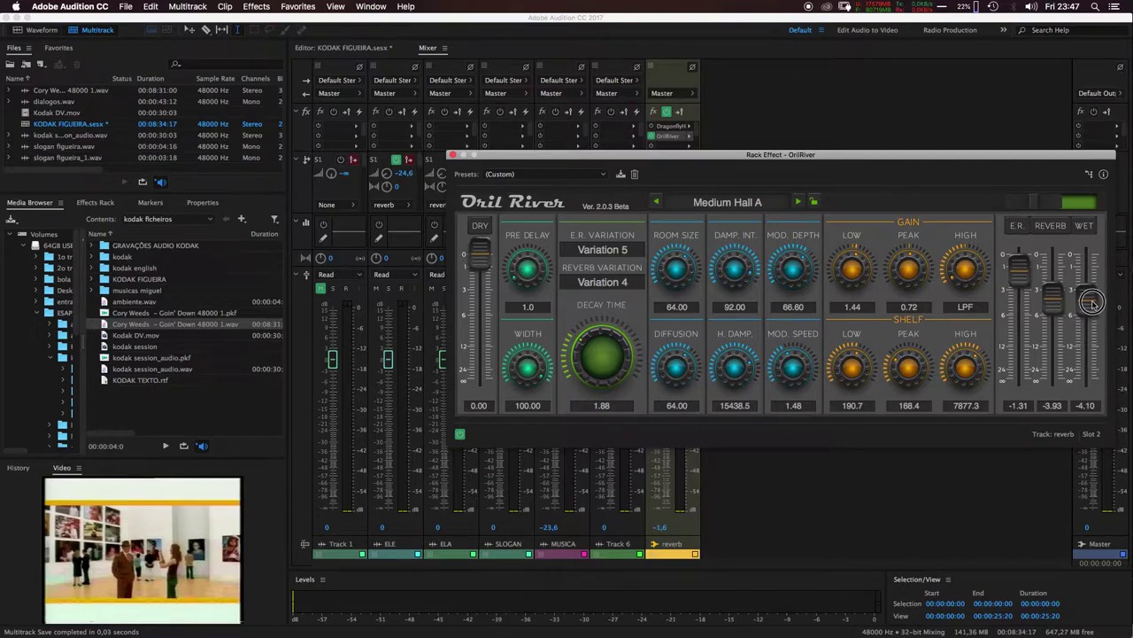
drag(1094, 294, 1112, 241)
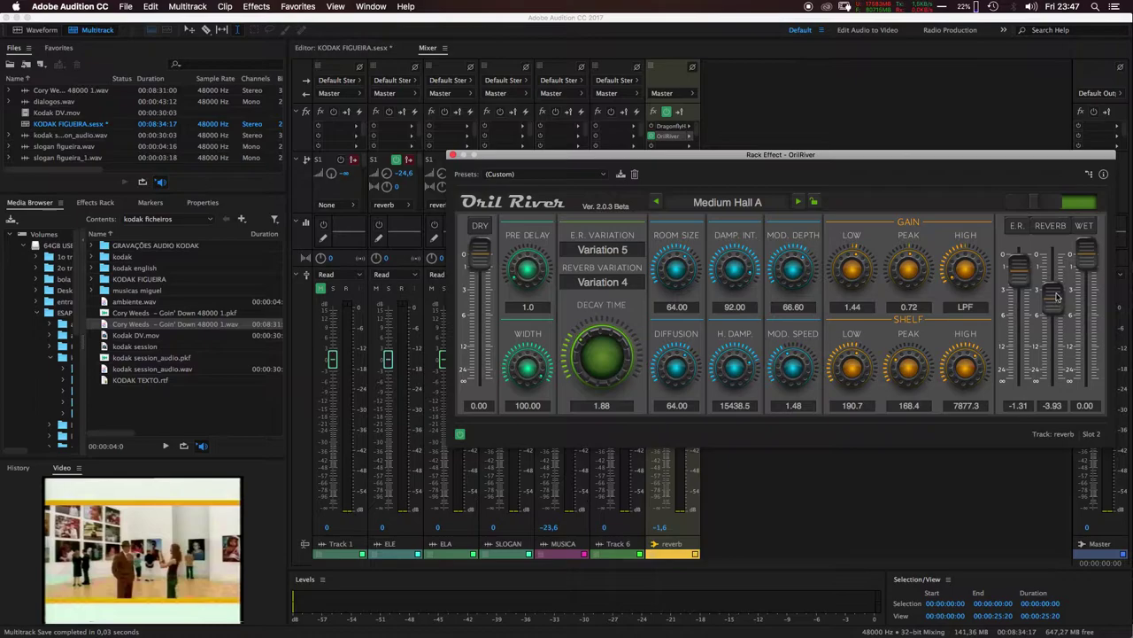
drag(1087, 253, 1104, 198)
drag(470, 257, 403, 454)
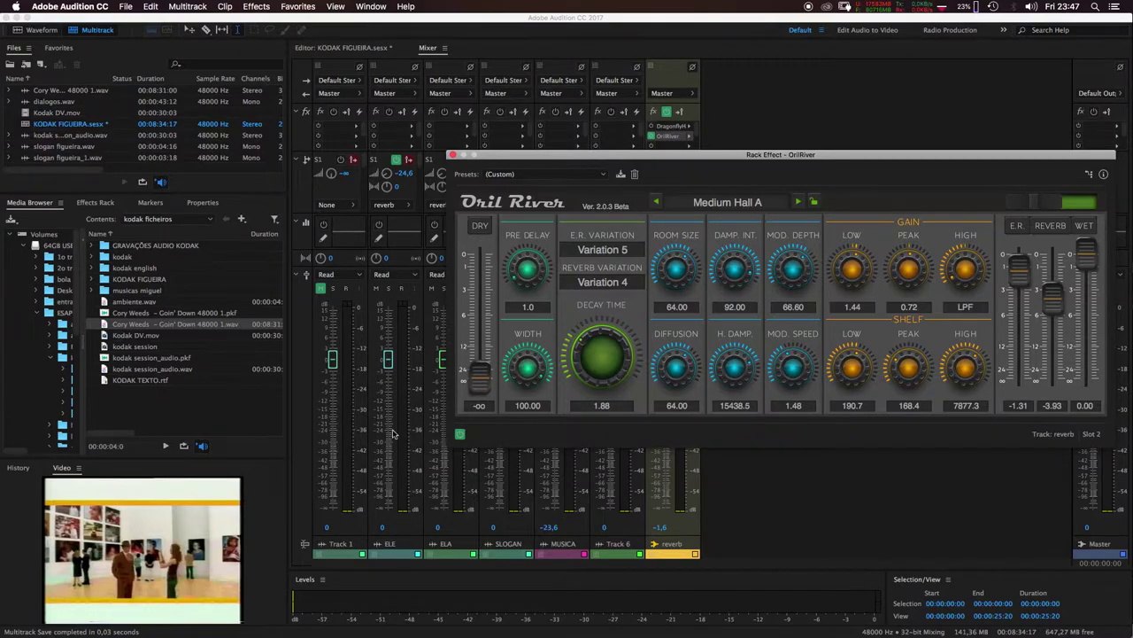
Raise OrilRiver's E.R. and reverb levels to 0.00 while playing the session
drag(607, 160, 873, 223)
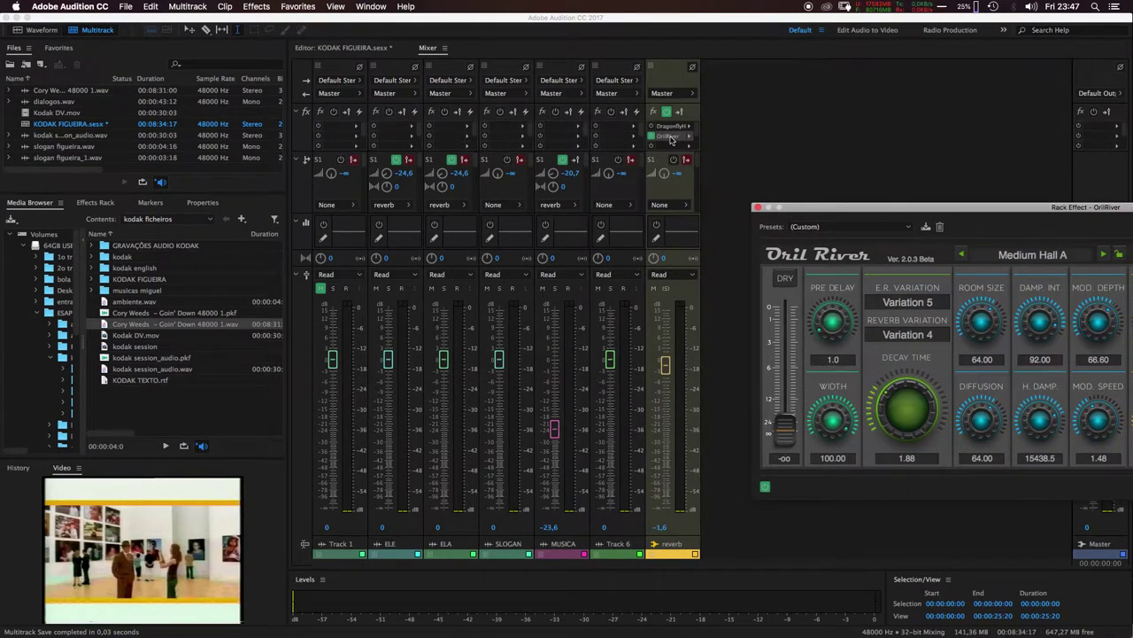
key(space)
drag(816, 212, 435, 153)
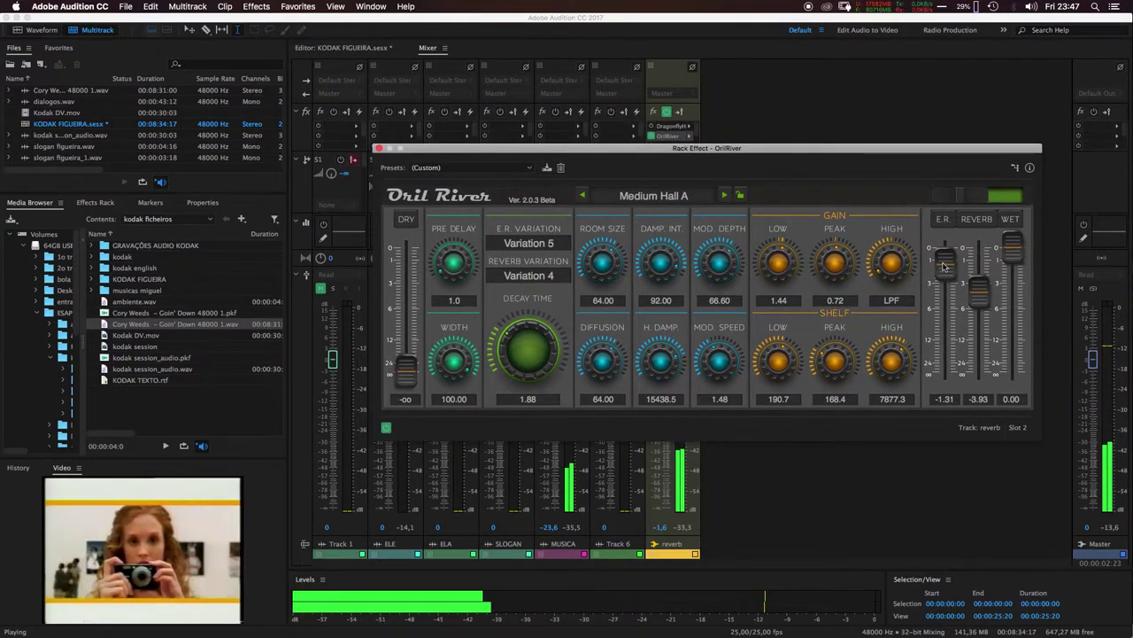
drag(946, 257, 946, 242)
drag(978, 288, 976, 234)
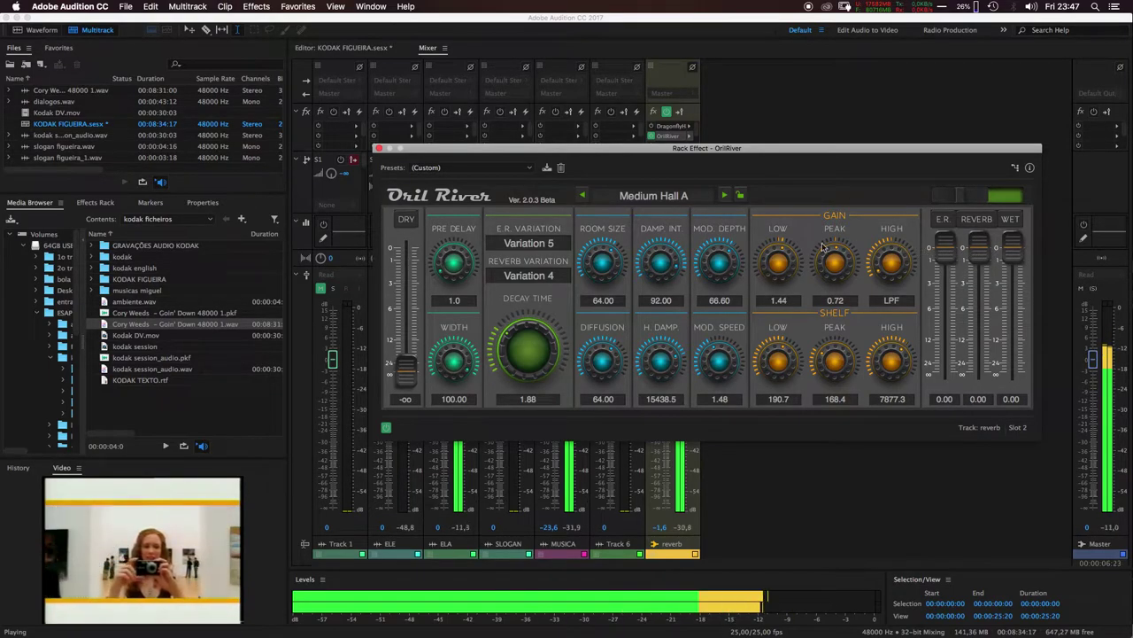
mouse_move(819, 142)
mouse_down()
mouse_move(456, 142)
mouse_move(814, 164)
mouse_up()
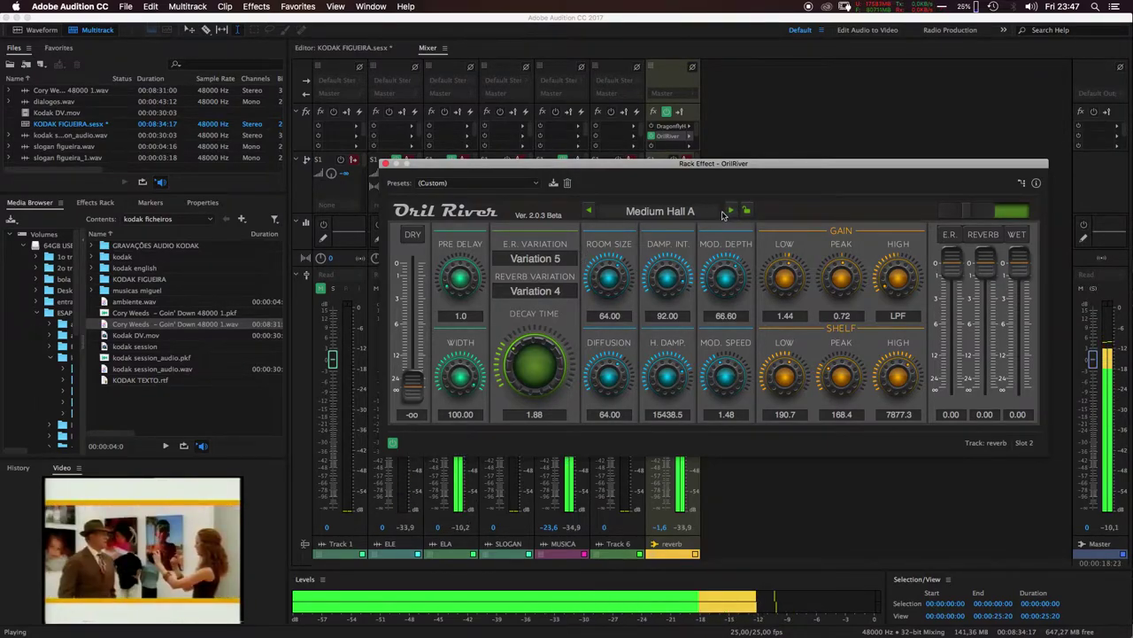
key(space)
Raise the reverb bus fader to 0.4 dB and listen to the mix
drag(793, 163, 1050, 133)
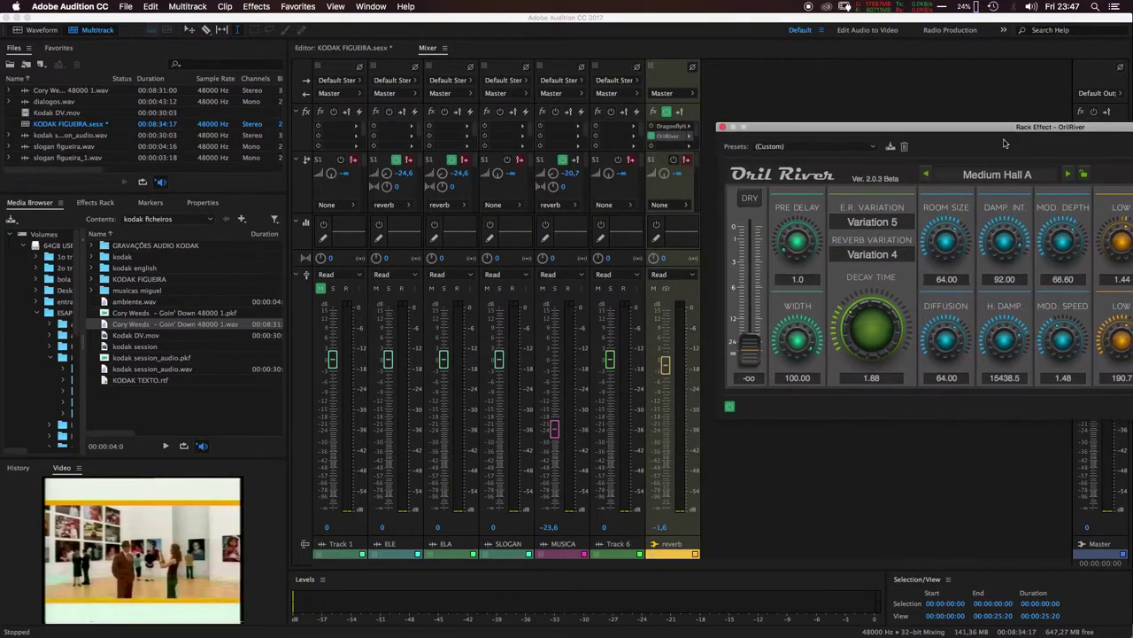
drag(666, 362, 666, 356)
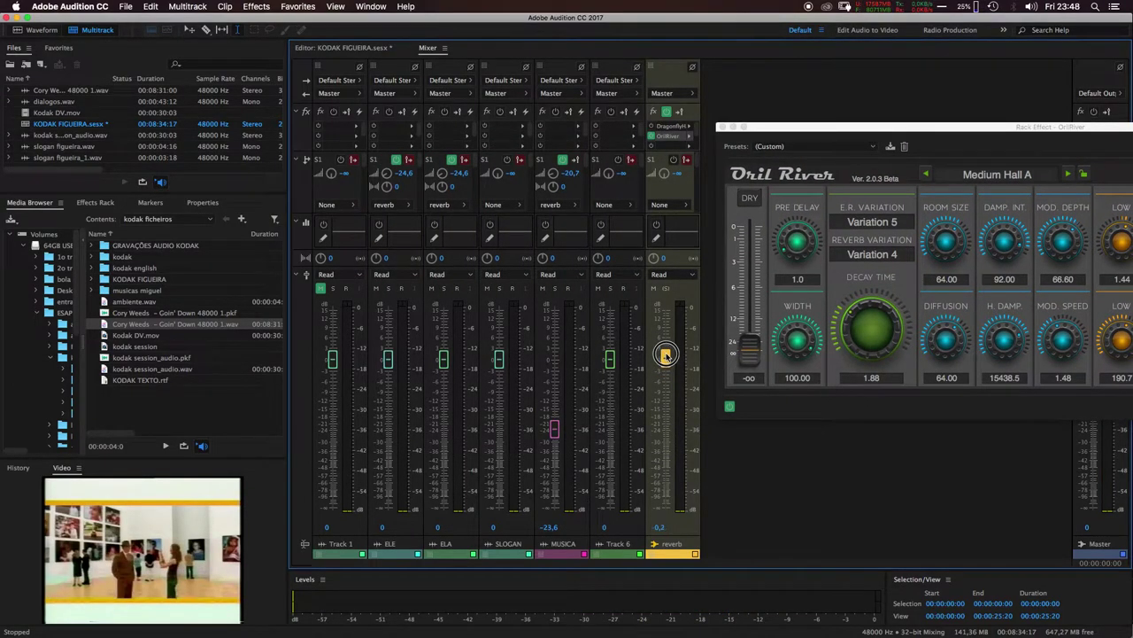
drag(825, 138, 490, 124)
key(space)
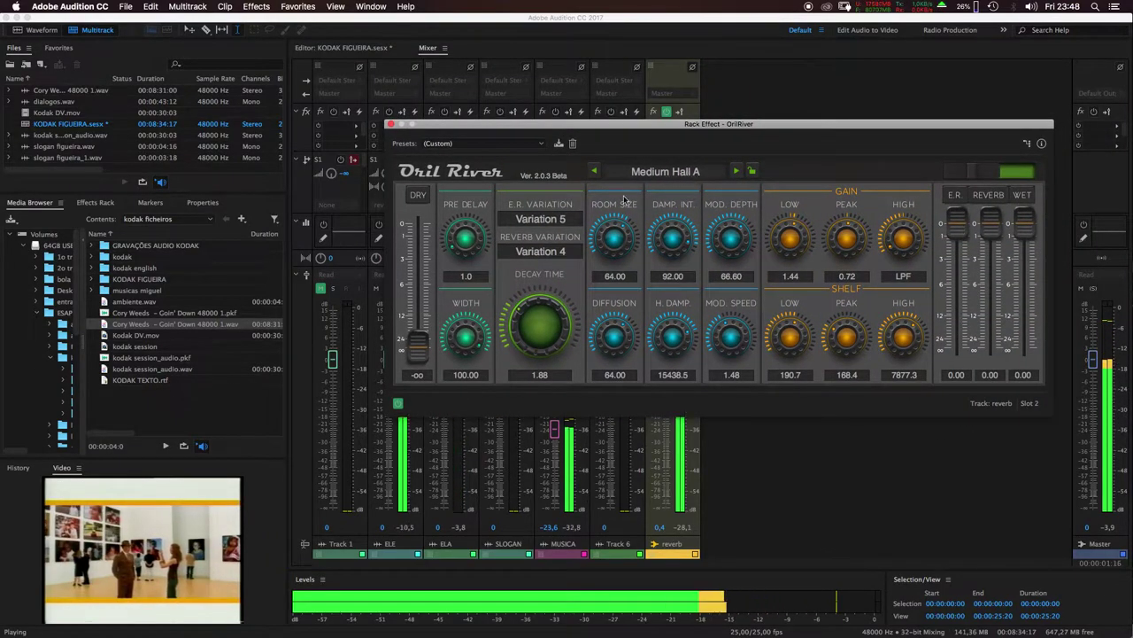
key(space)
Shorten OrilRiver's decay time to 1.45 and listen to the result
mouse_move(553, 333)
mouse_down()
mouse_move(551, 324)
mouse_move(551, 337)
mouse_up()
key(space)
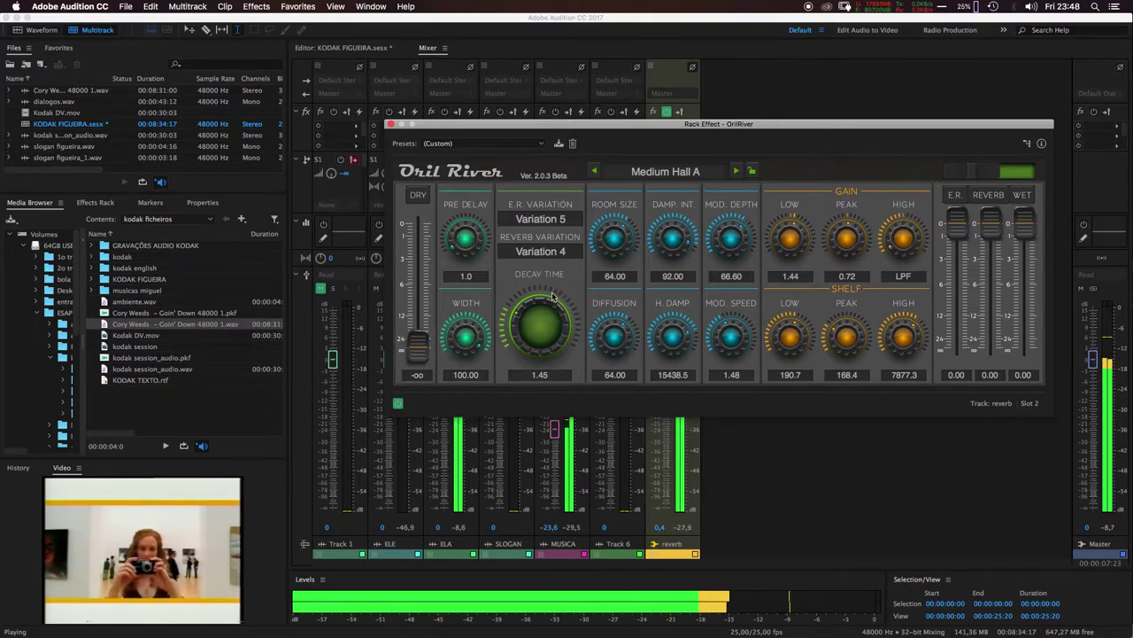
key(space)
Load the Medium Hall B preset during playback, with dry at -∞, reverb and wet at 0.00, and decay time at 1.66
click(734, 172)
key(space)
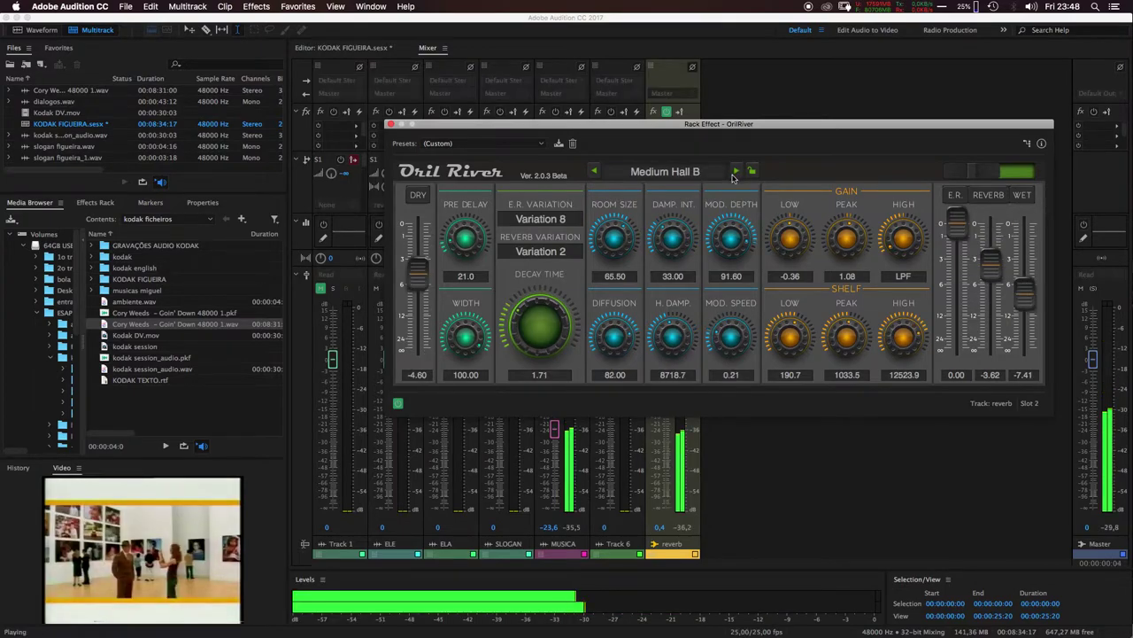
drag(417, 270, 423, 354)
drag(1024, 292, 1024, 217)
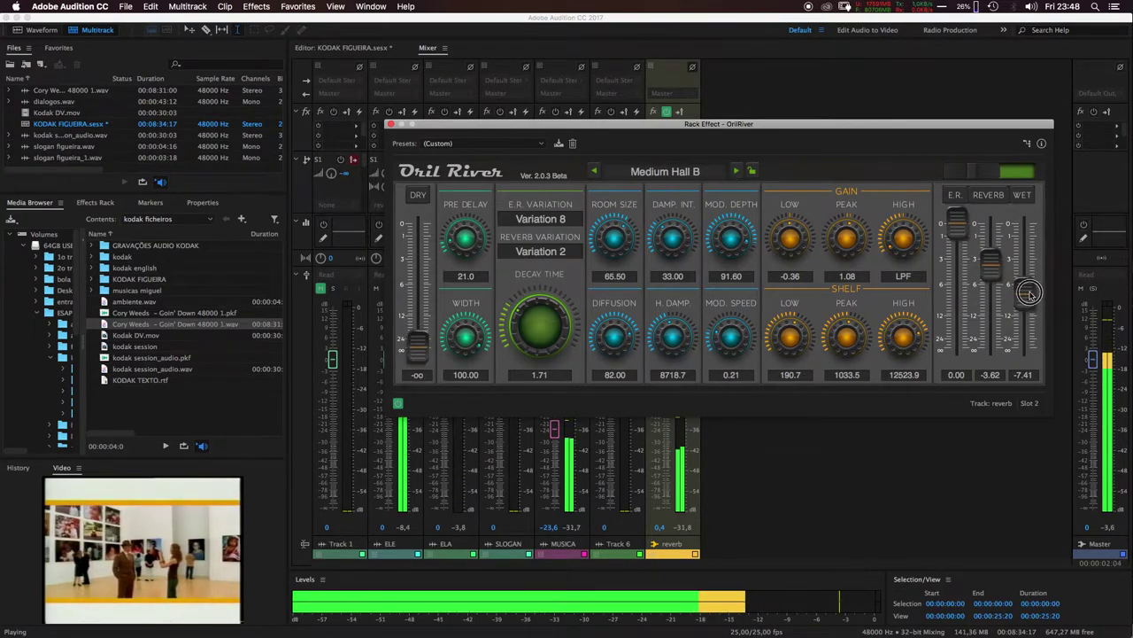
drag(990, 259, 988, 211)
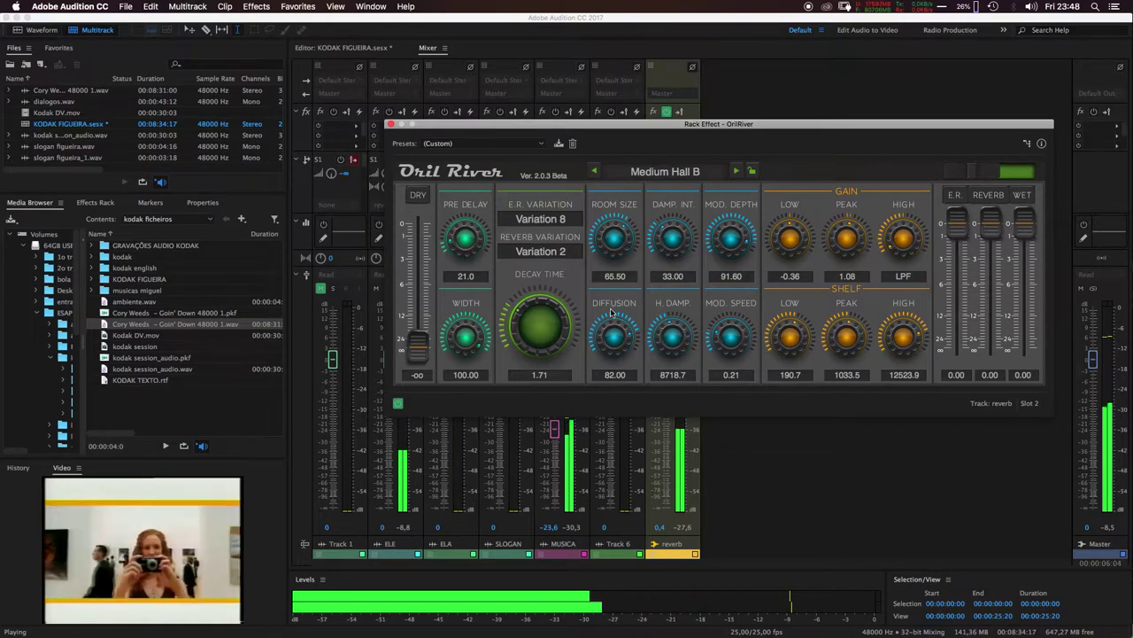
drag(545, 325, 550, 329)
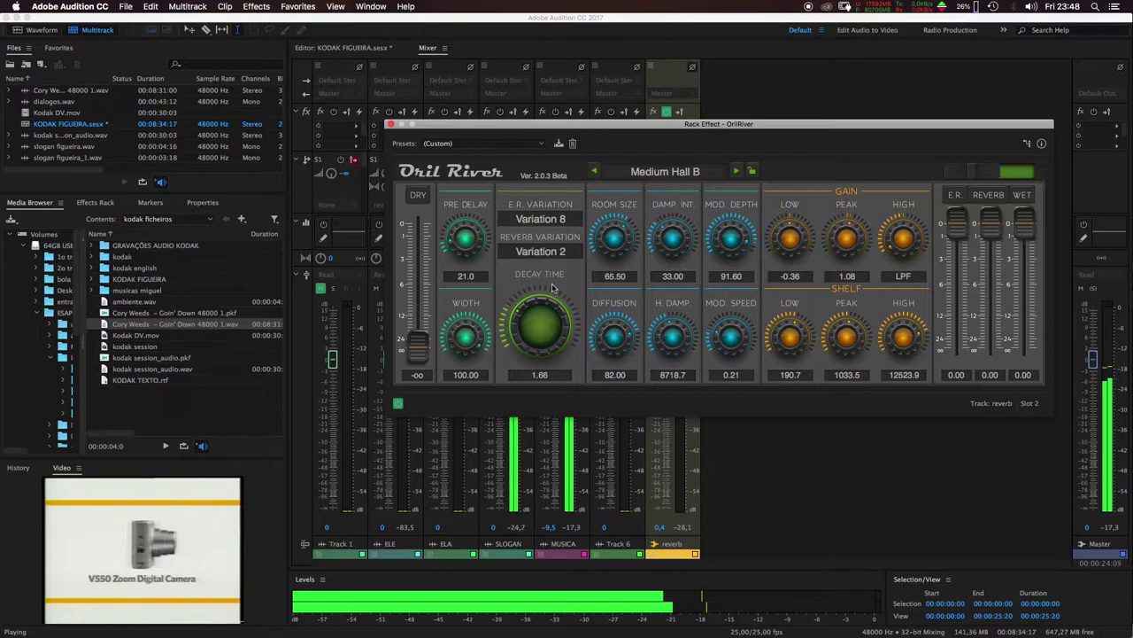
Adjust the reverb bus fader to 1.7 dB while listening to the session
drag(629, 126, 983, 137)
key(space)
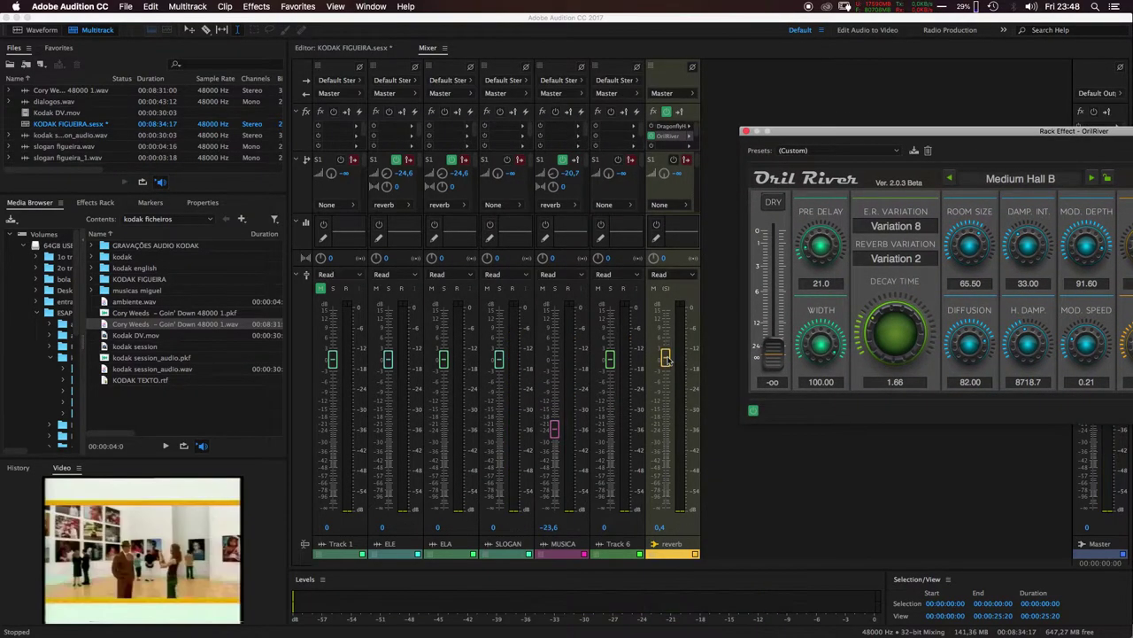
drag(665, 359, 667, 353)
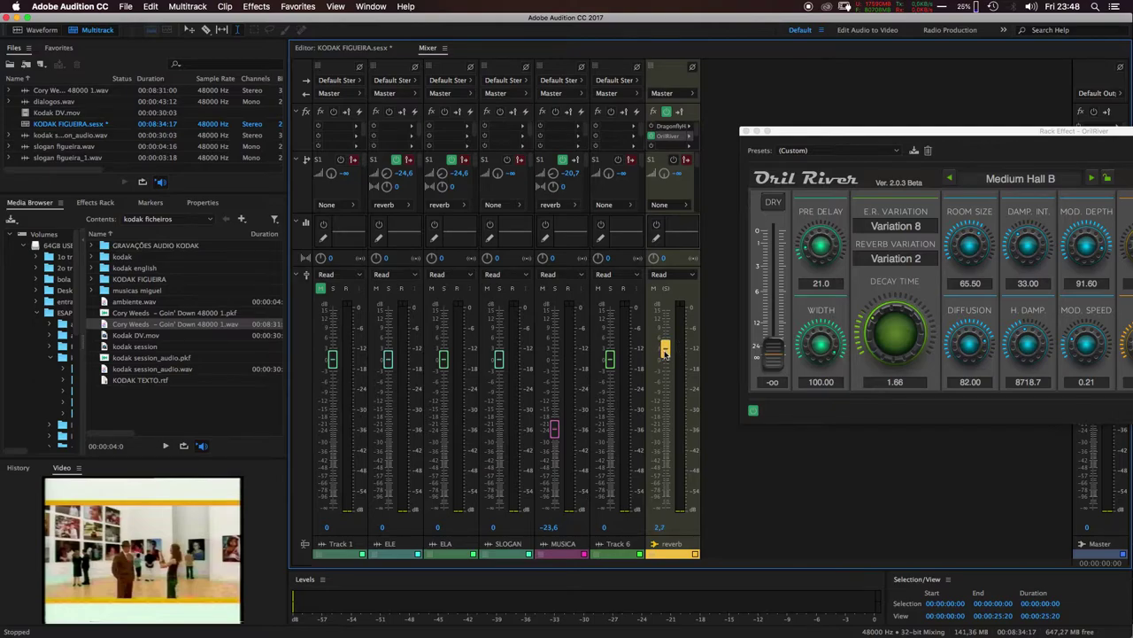
key(space)
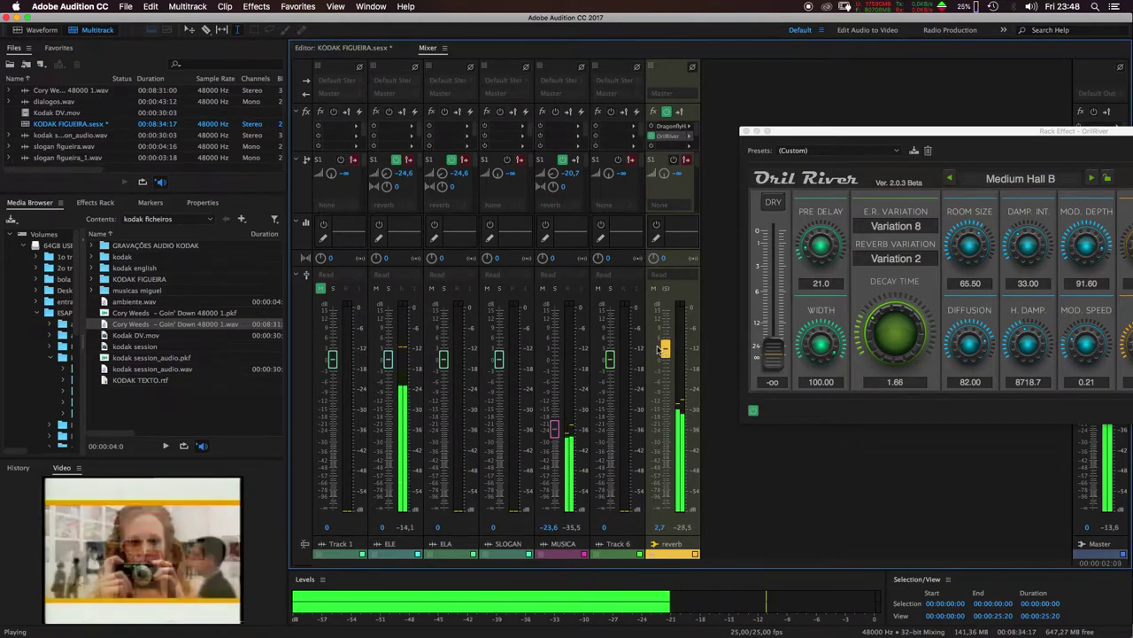
drag(666, 348, 666, 352)
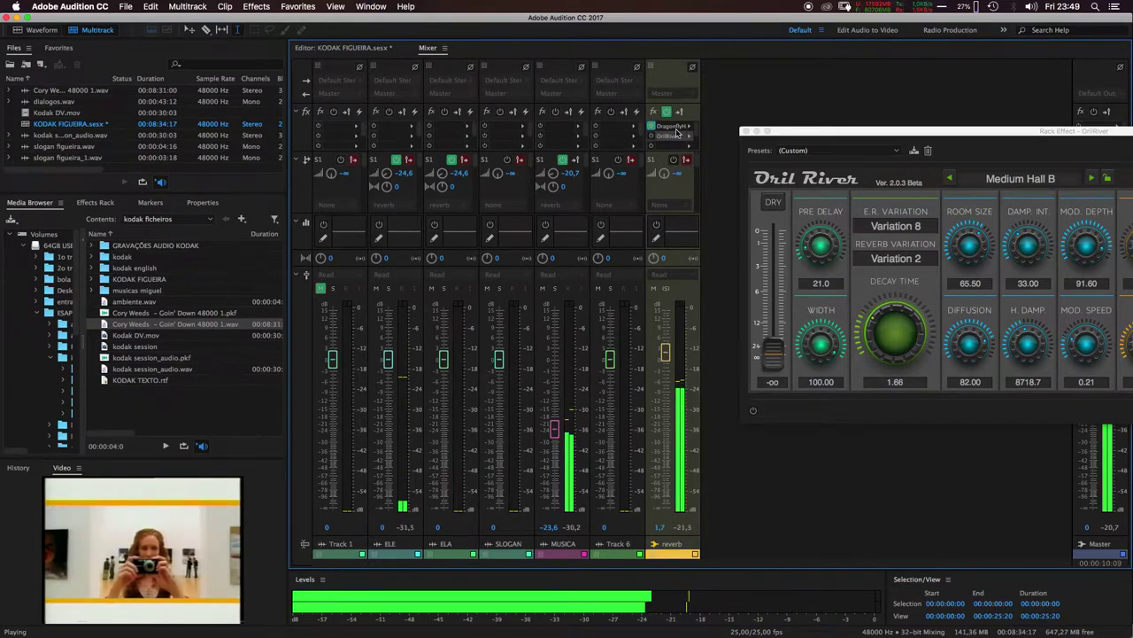
Compare Dragonfly Hall Reverb with OrilRiver on the reverb bus, lowering Dragonfly's early level to 53%, early send to 64% and late level to 76%
double_click(675, 127)
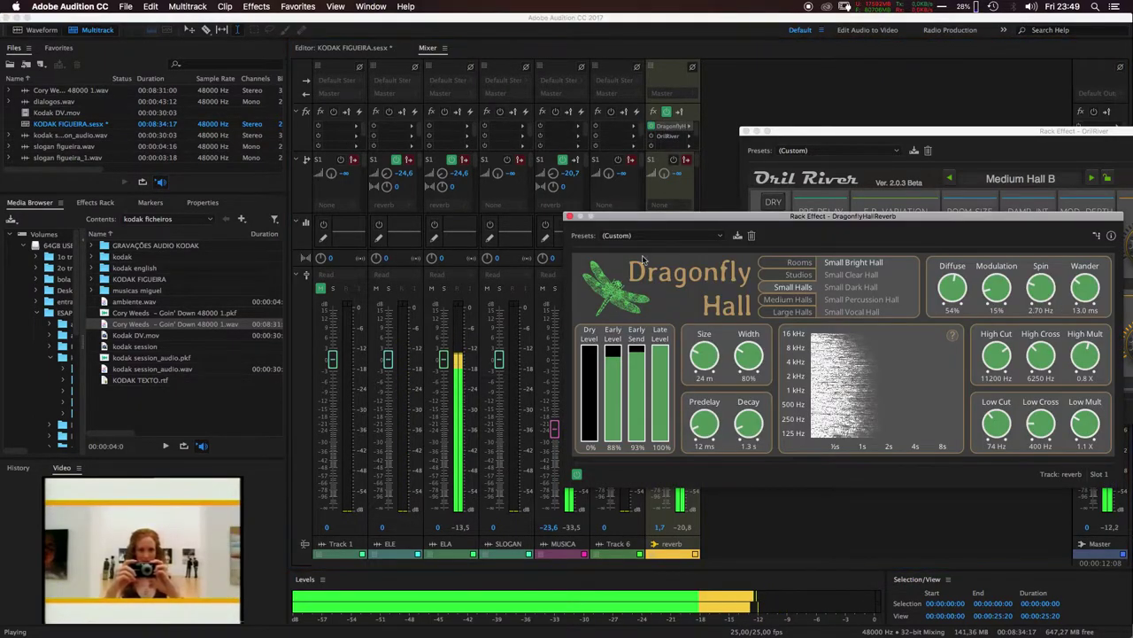
drag(636, 358, 613, 377)
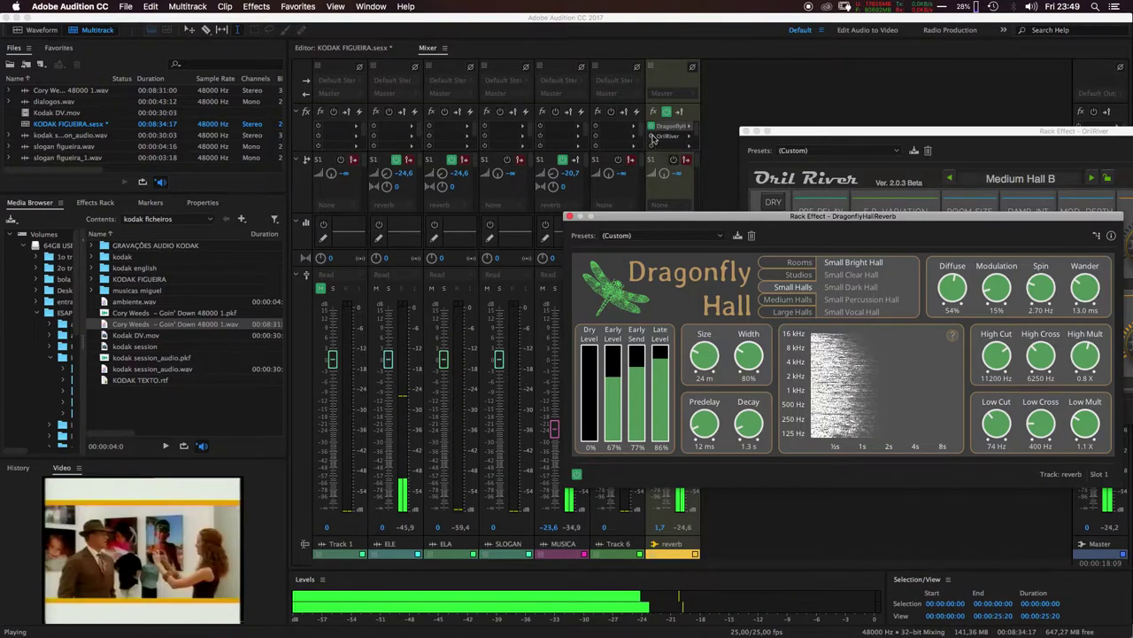
click(653, 131)
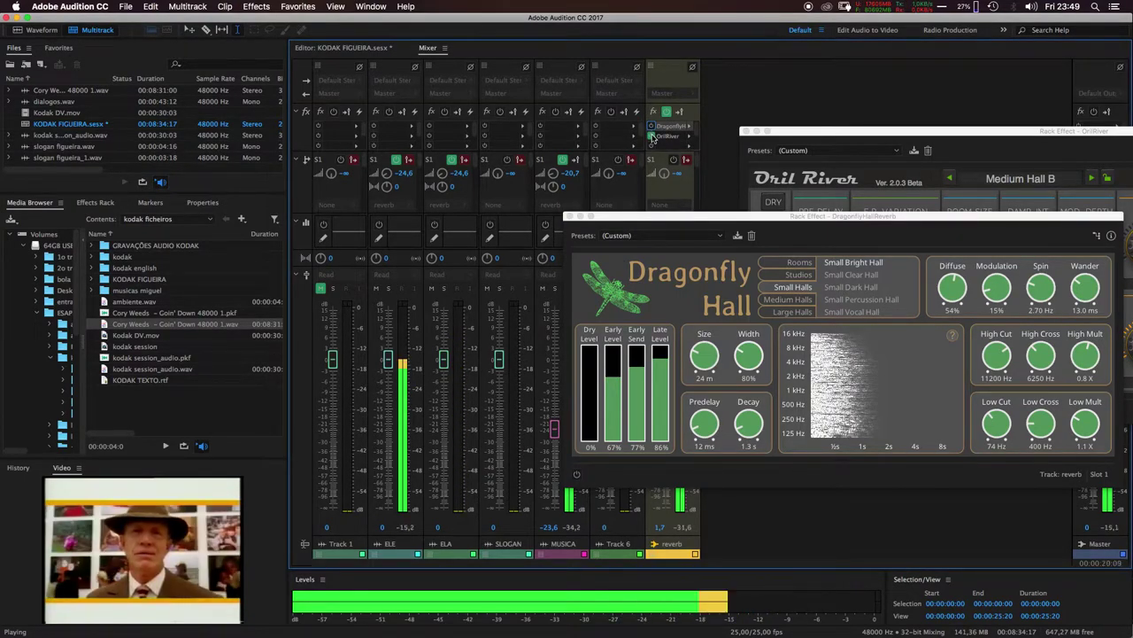
drag(613, 376, 660, 361)
click(651, 133)
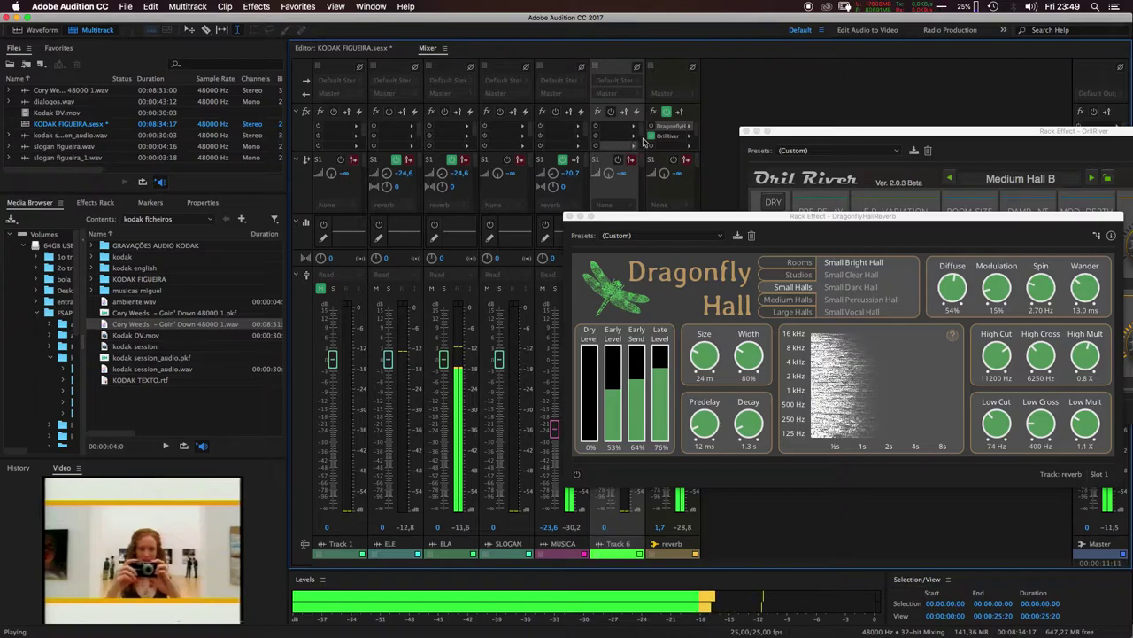
Move the Dragonfly Hall window clear of the mixer, solo the MUSICA track and listen to it through OrilRiver
key(space)
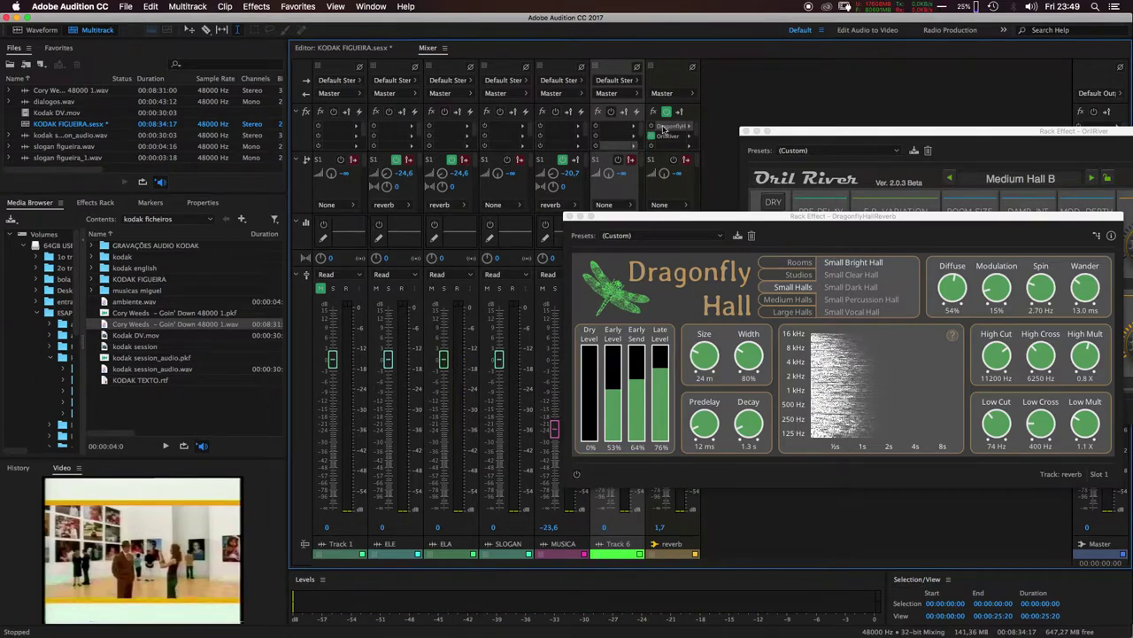
drag(692, 221, 869, 224)
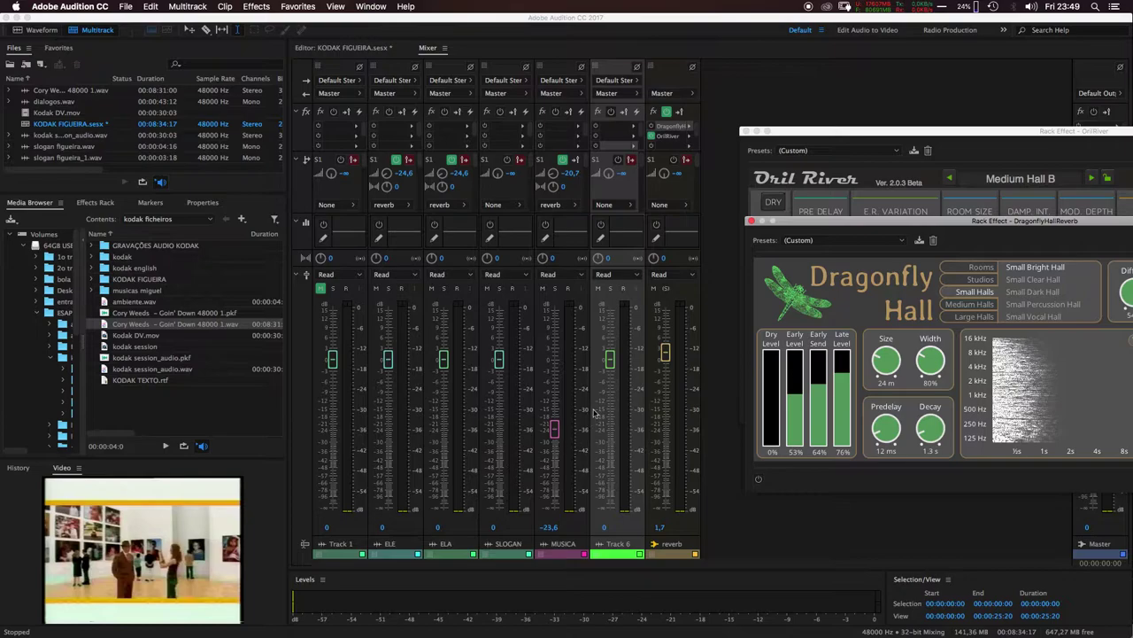
click(555, 287)
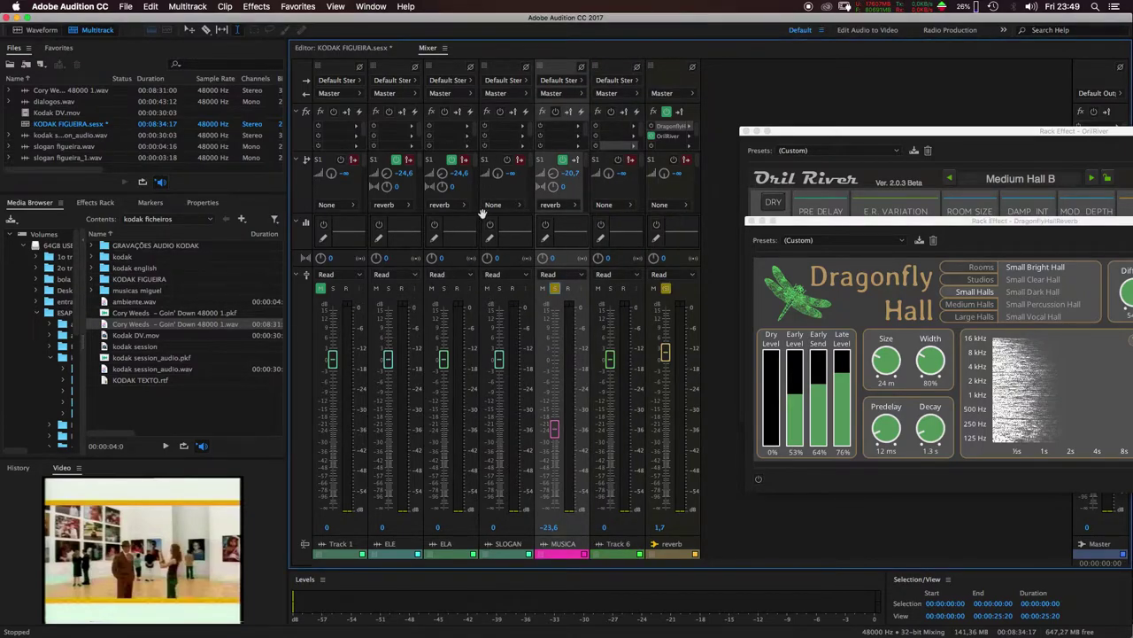
key(space)
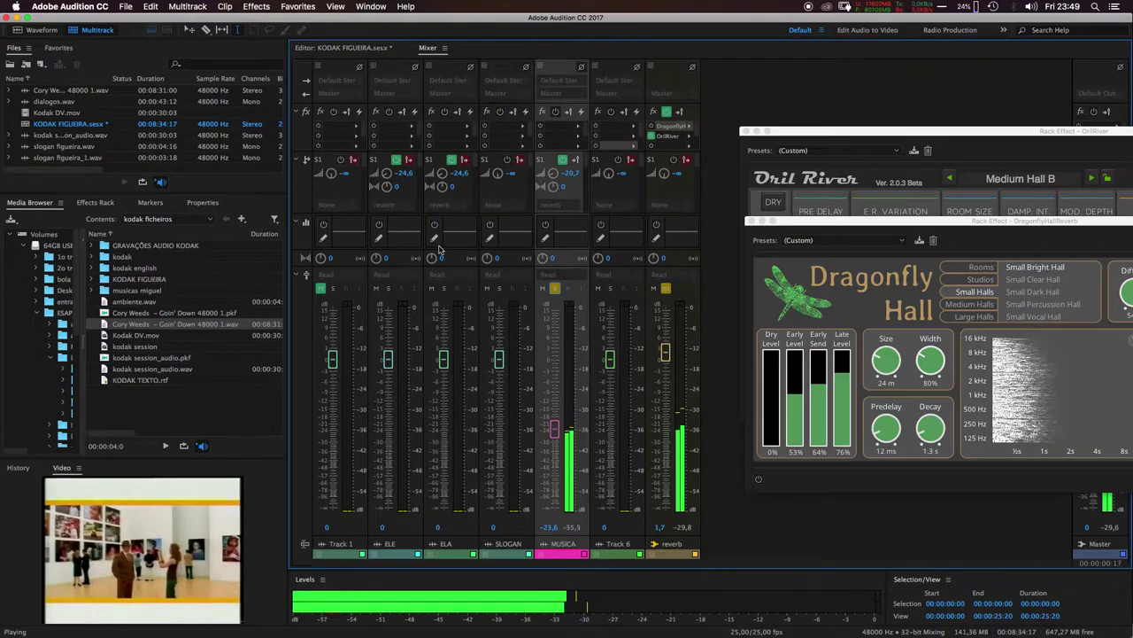
key(space)
Switch the reverb bus to Dragonfly Hall with OrilRiver bypassed and listen to the soloed music
click(649, 128)
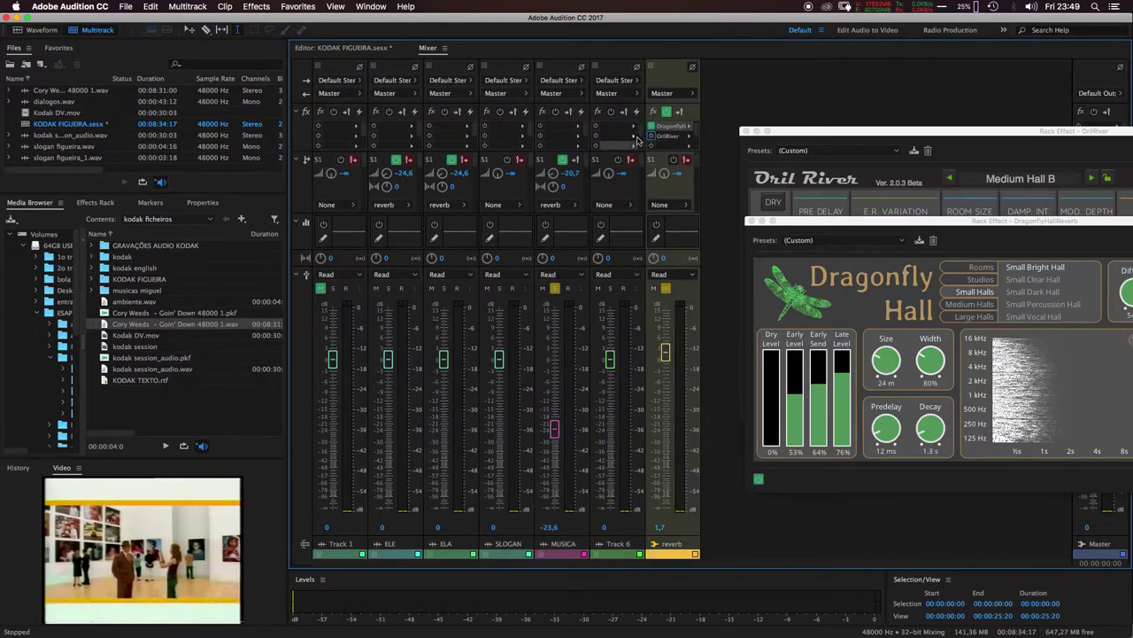
key(space)
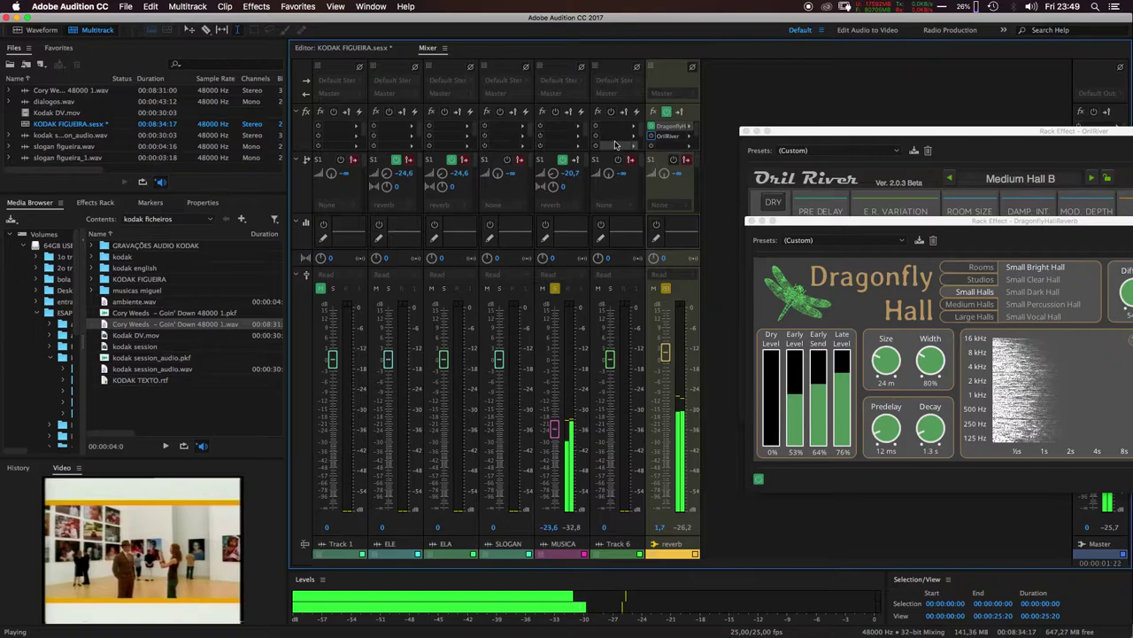
key(space)
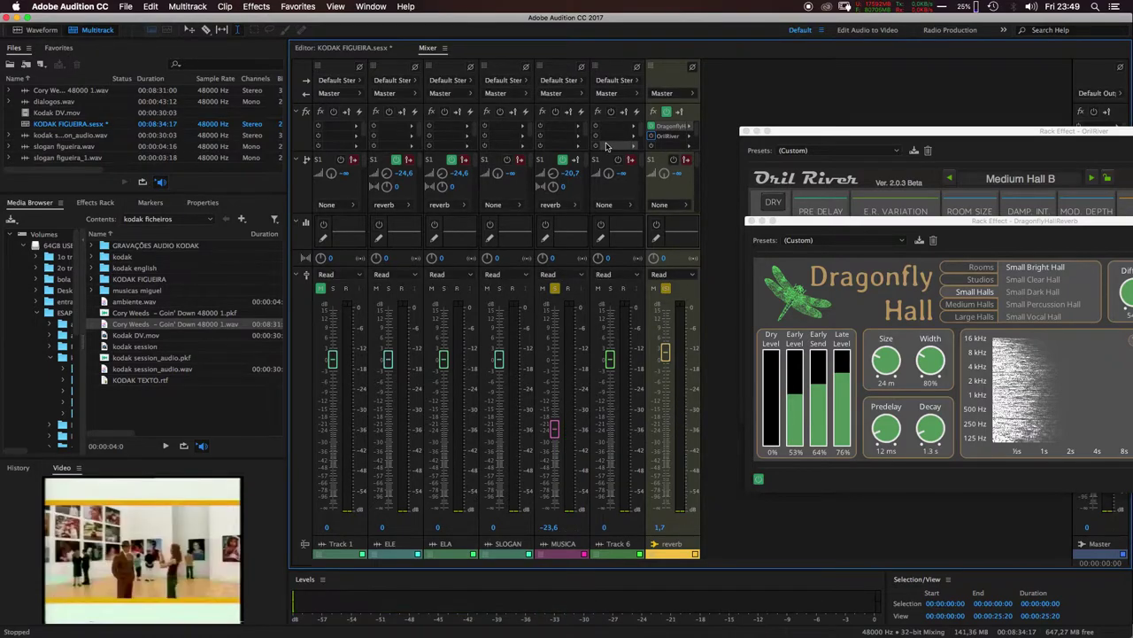
click(607, 145)
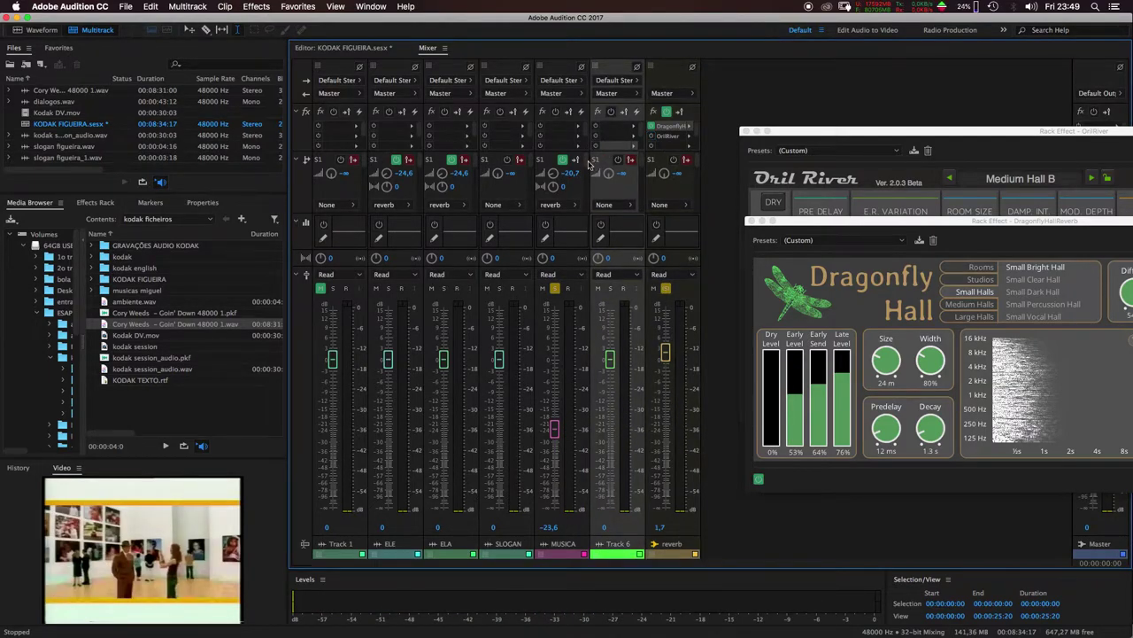
click(674, 73)
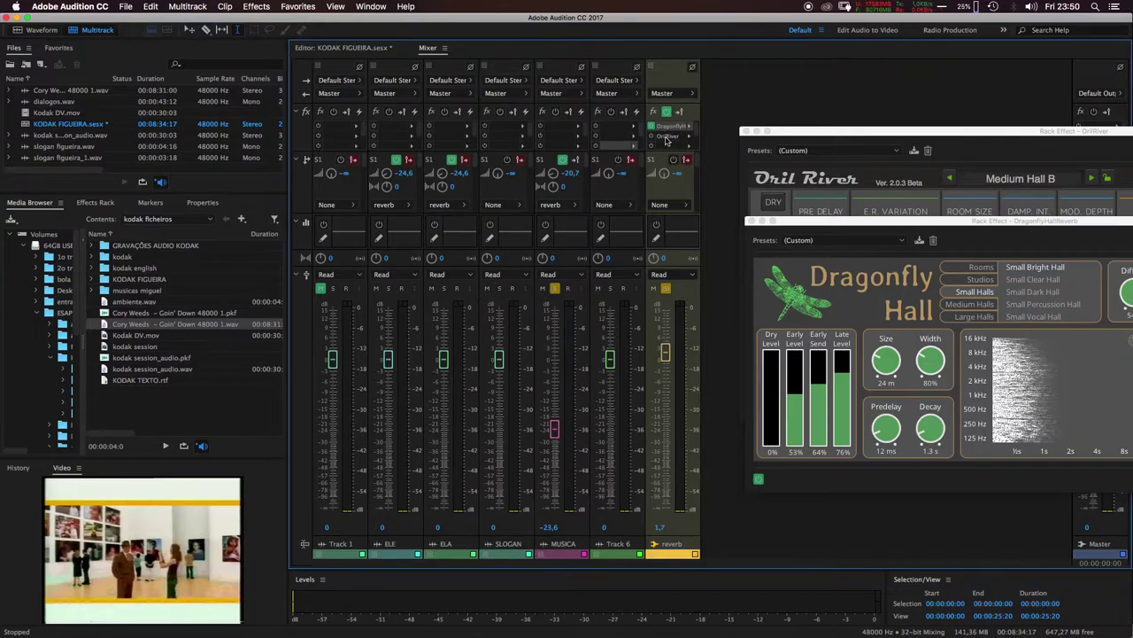
key(space)
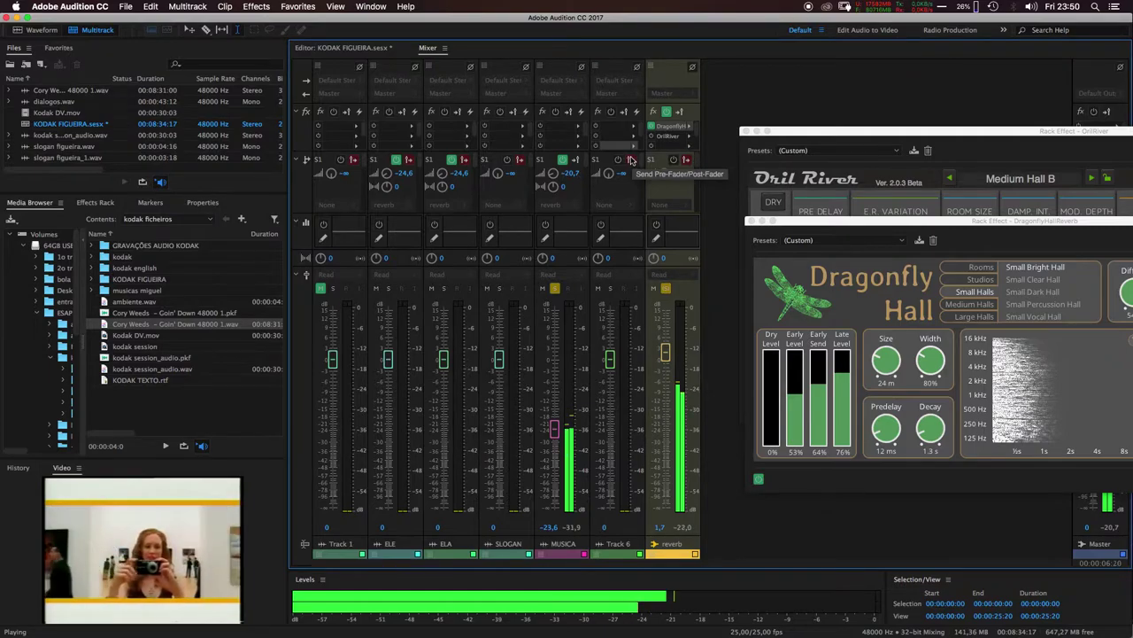
key(space)
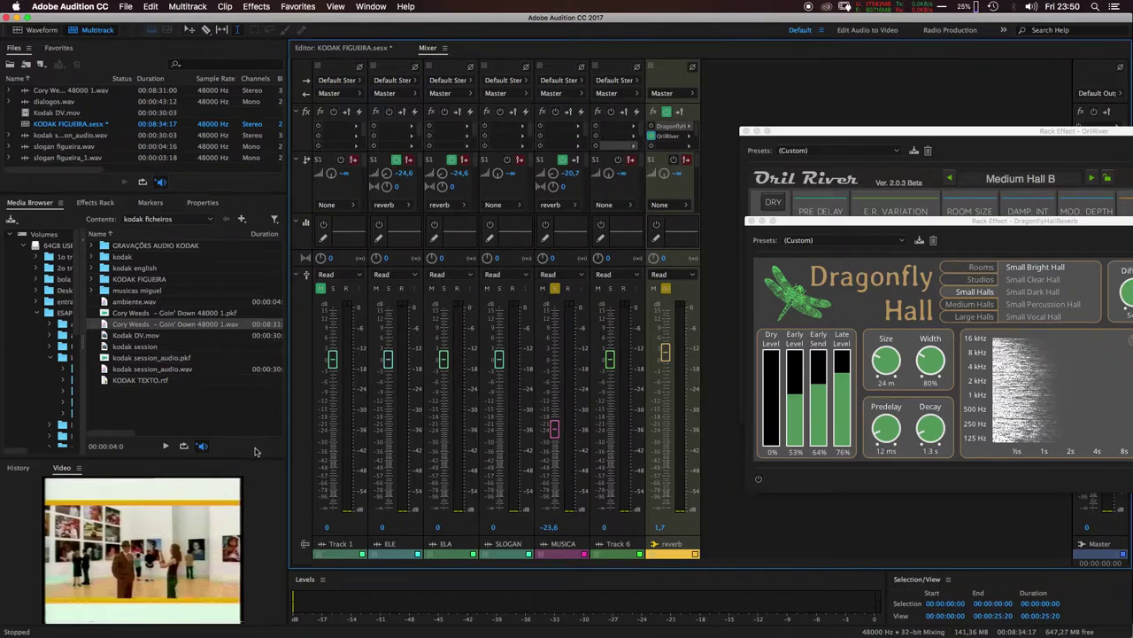
Alternate between OrilRiver and Dragonfly Hall on the reverb bus, replaying the soloed music from the start each time
key(space)
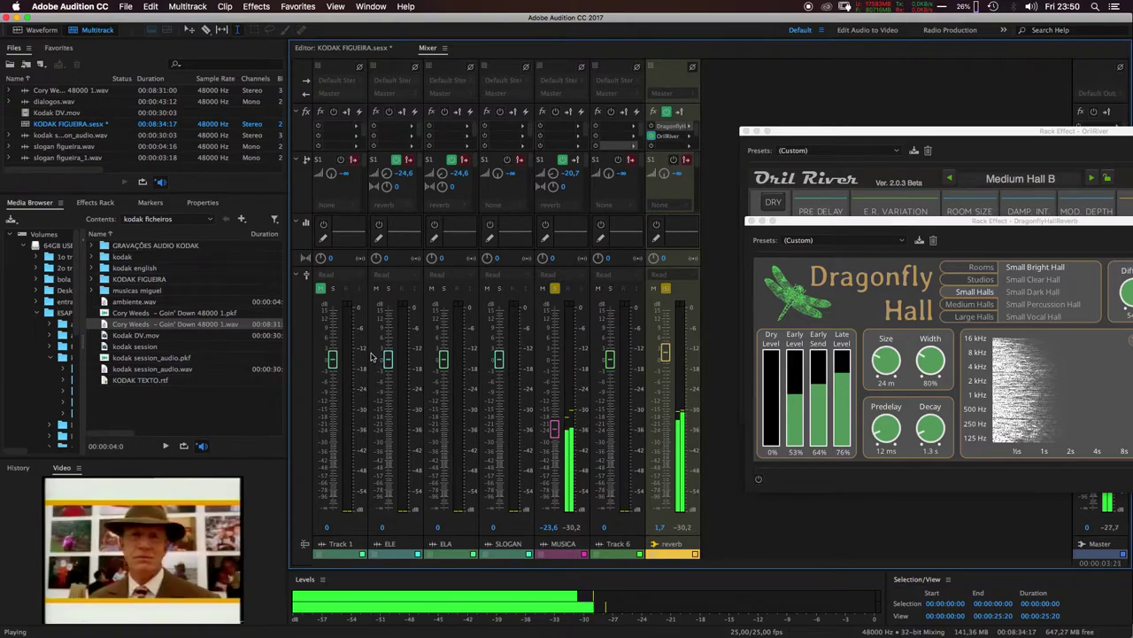
key(space)
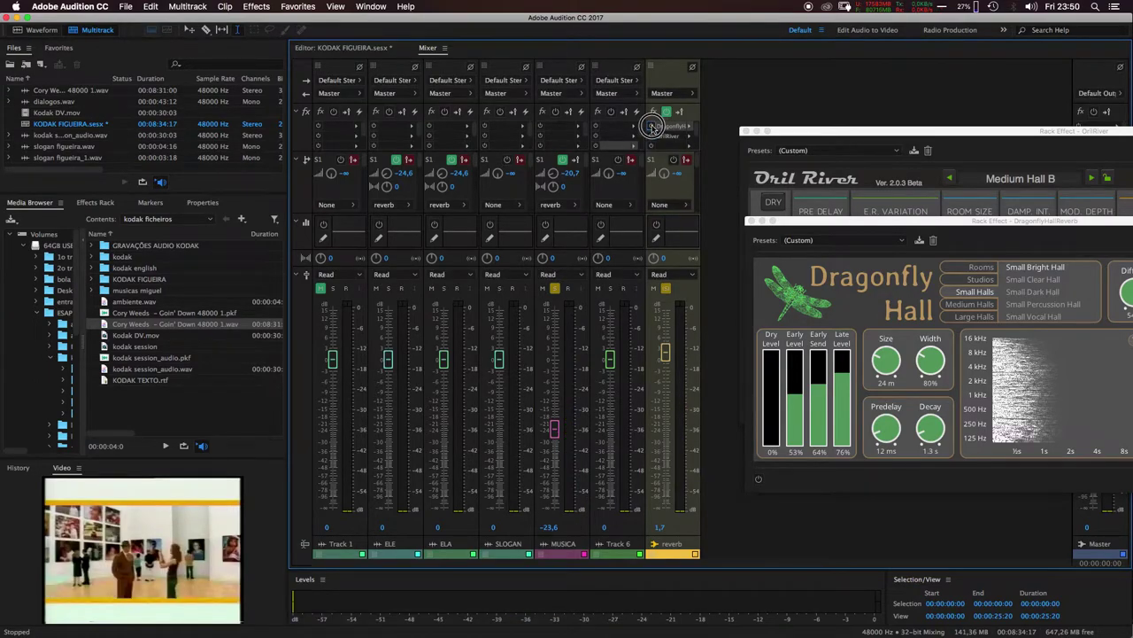
key(space)
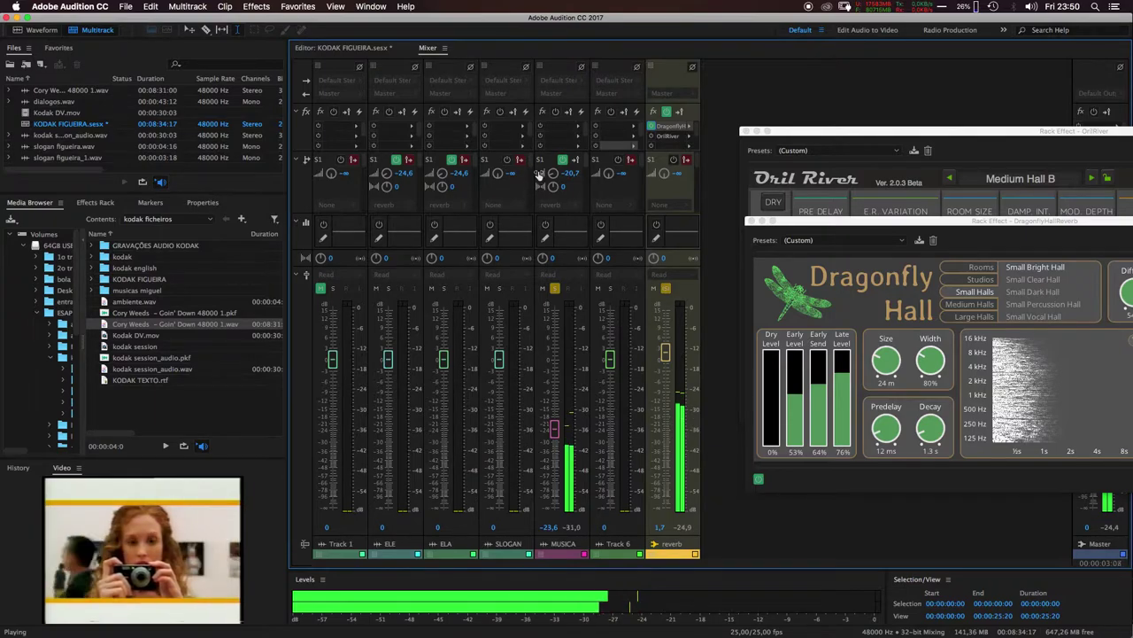
key(space)
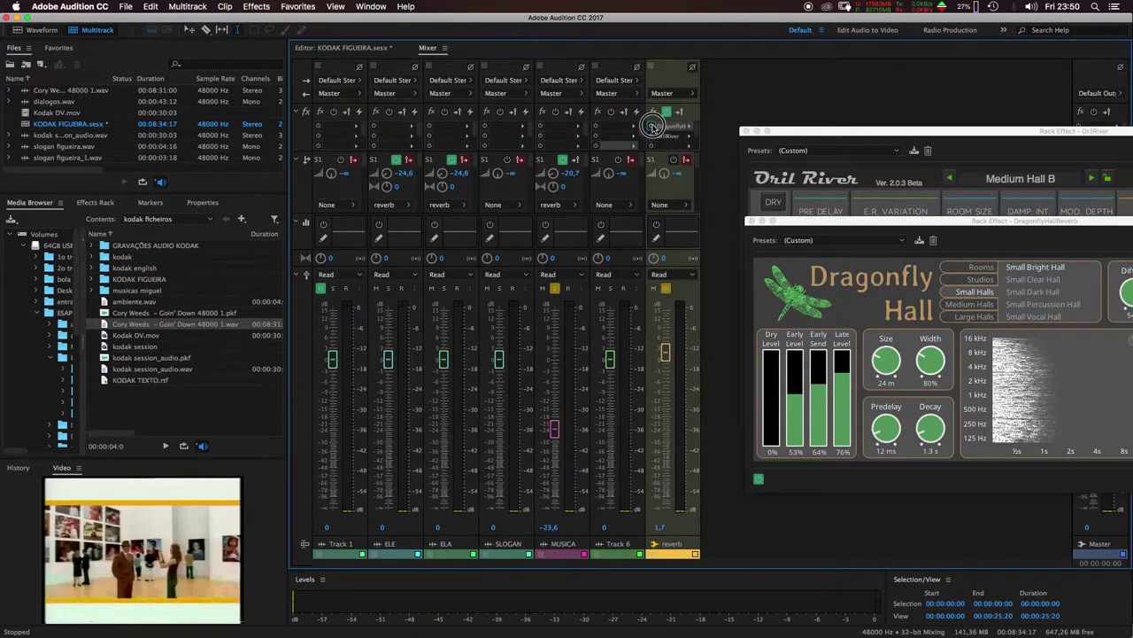
key(space)
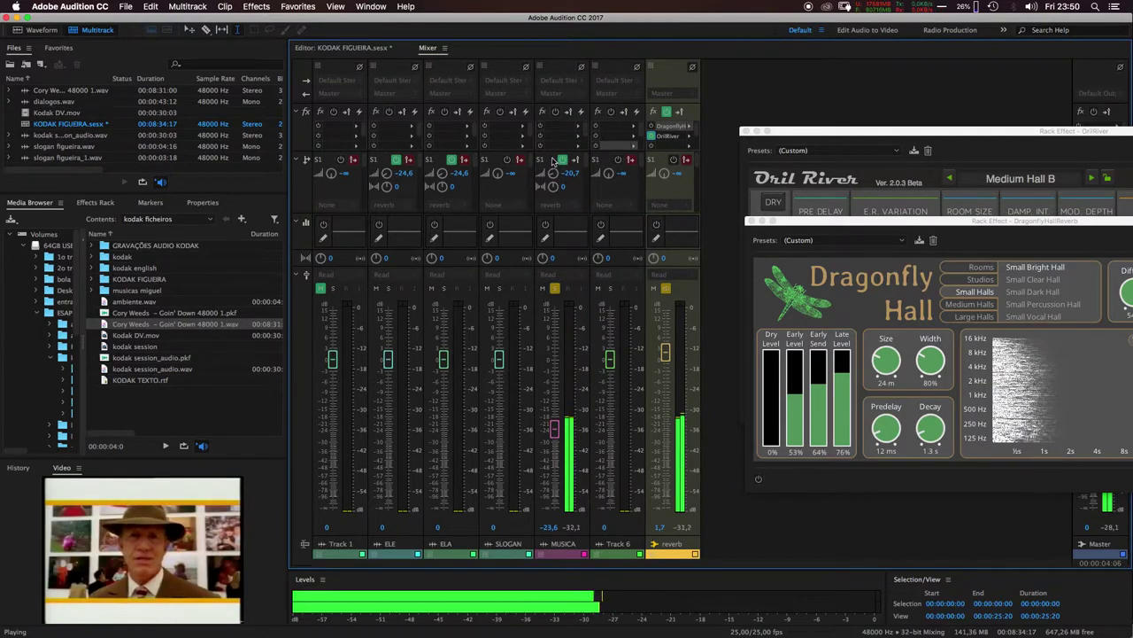
key(space)
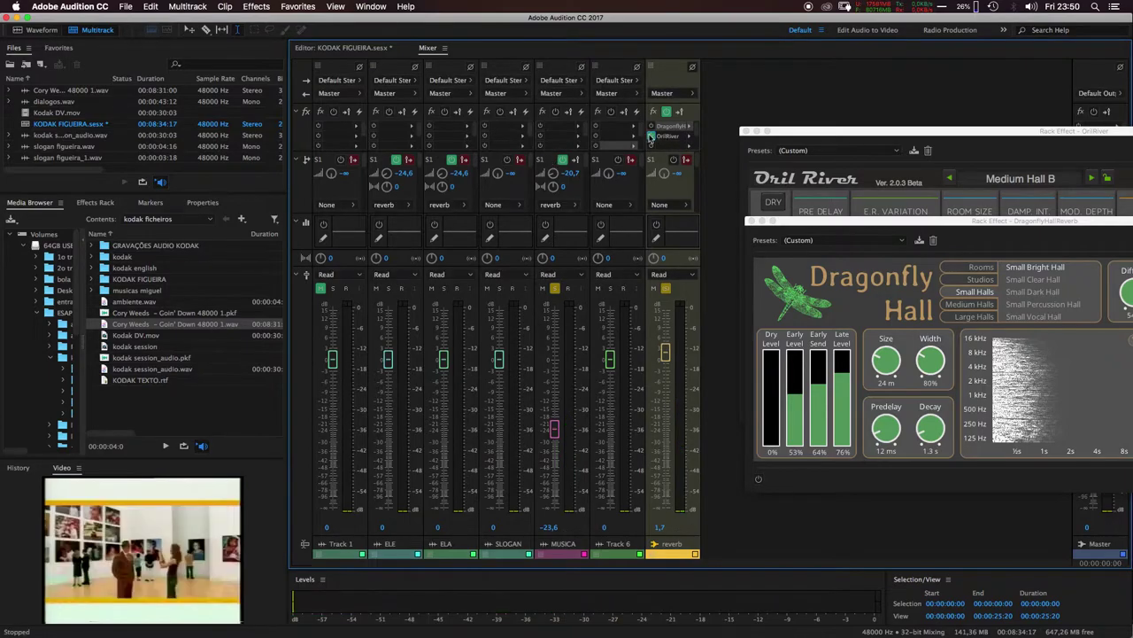
Add Studio Reverb to the reverb bus's third slot with room size 79, decay 1889.5 ms, early reflections 40.5% and dry 0%
click(689, 149)
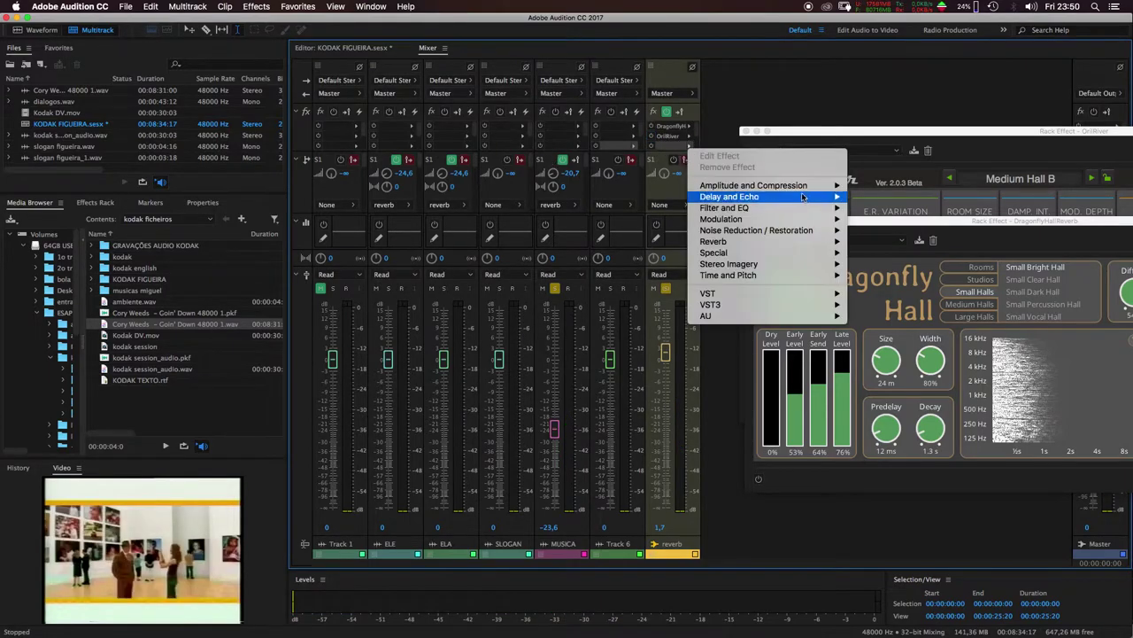
mouse_move(790, 243)
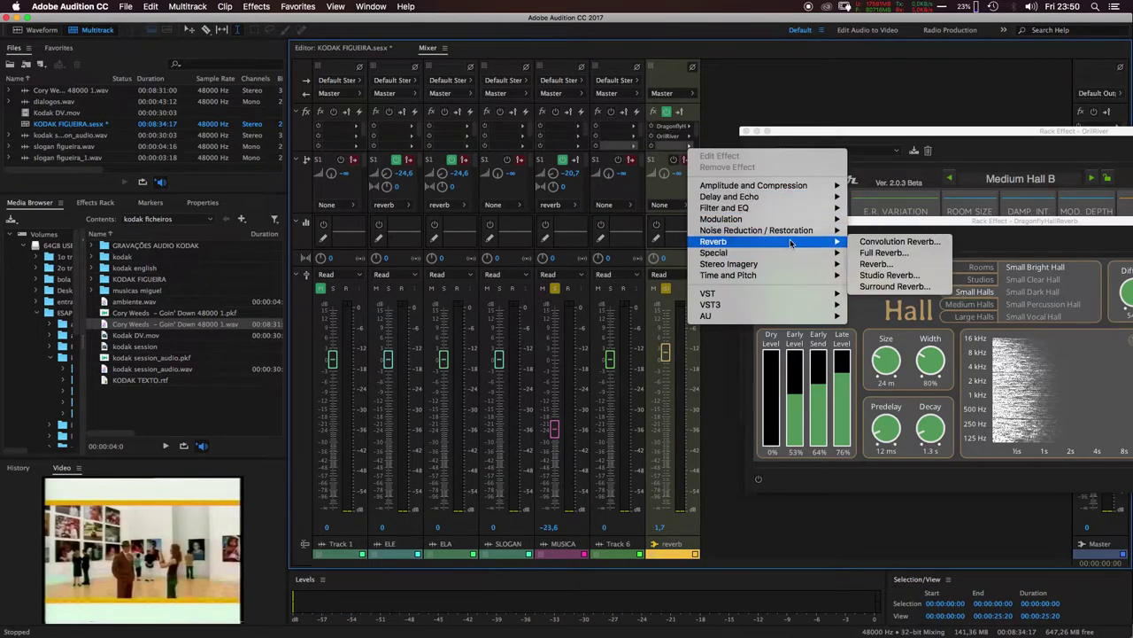
click(888, 275)
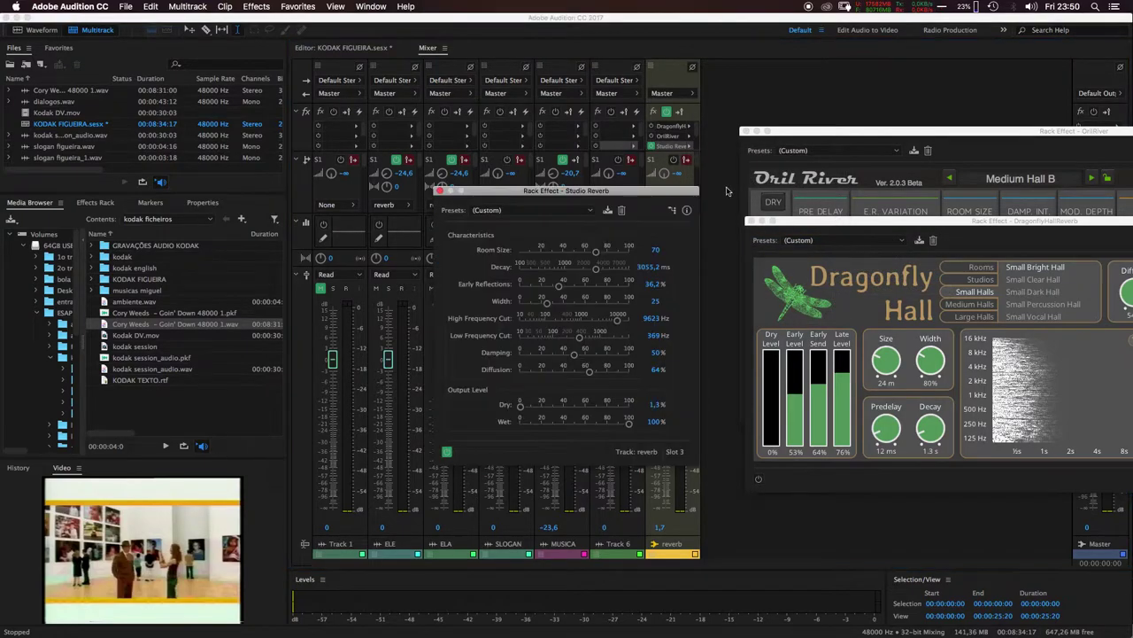
drag(674, 195, 958, 91)
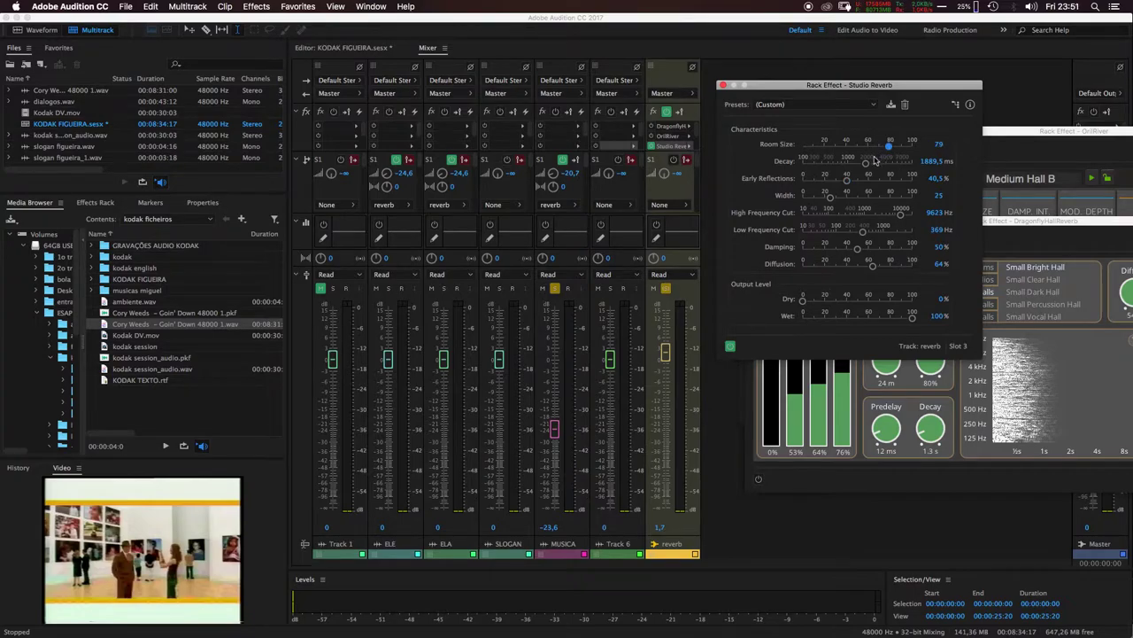
Set Studio Reverb's decay to 4096.1 ms and early reflections to 62.3% while the soloed music plays
key(space)
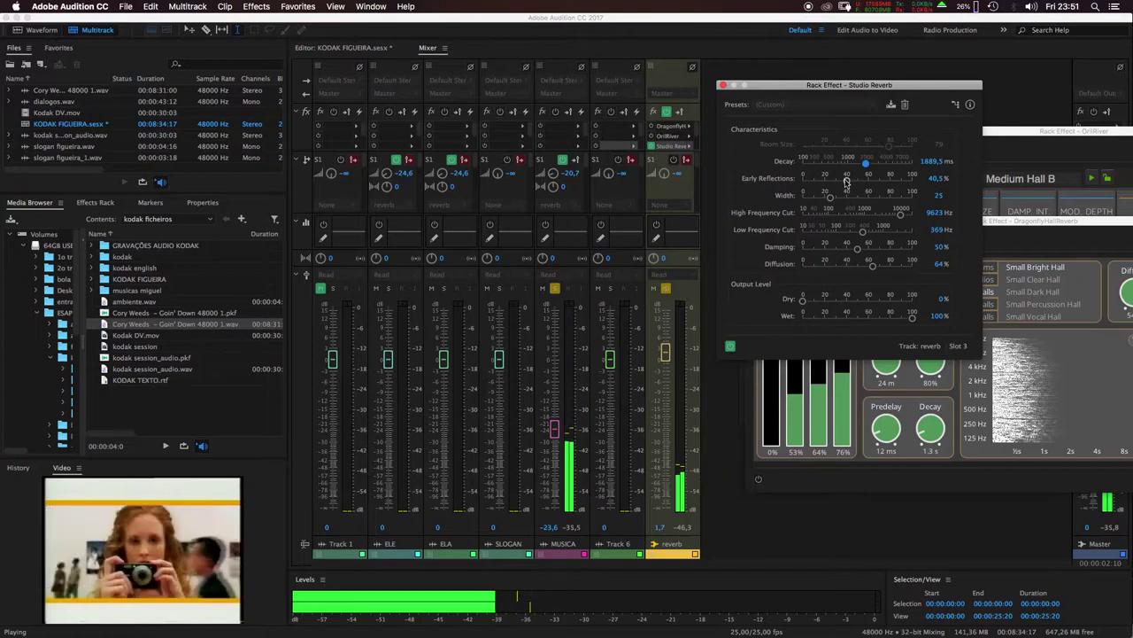
drag(866, 164, 873, 166)
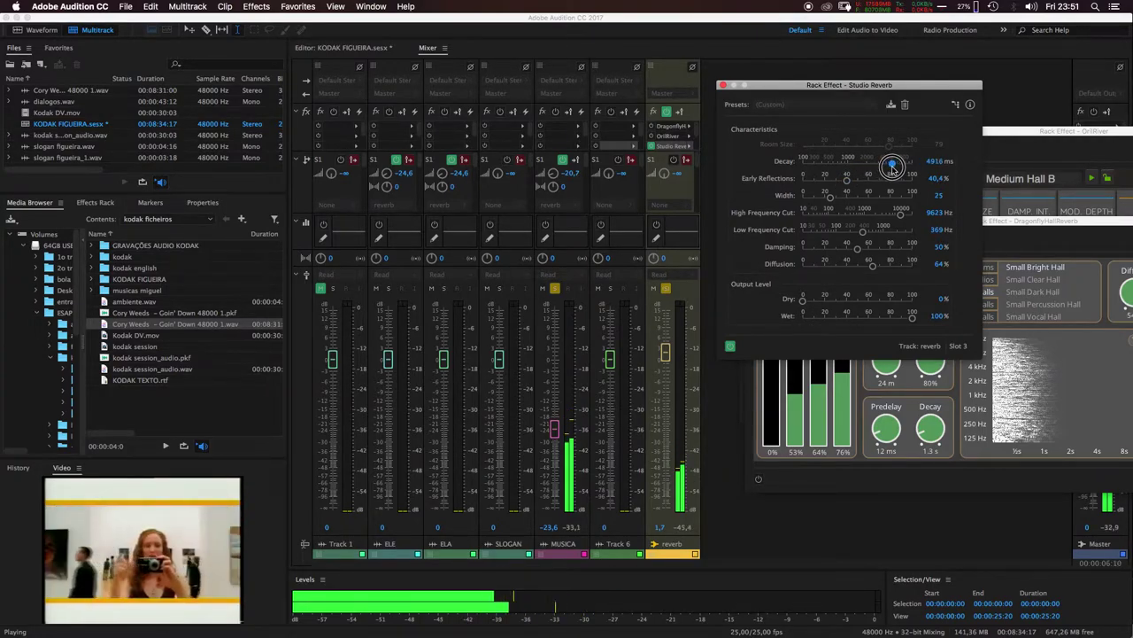
drag(894, 169, 871, 180)
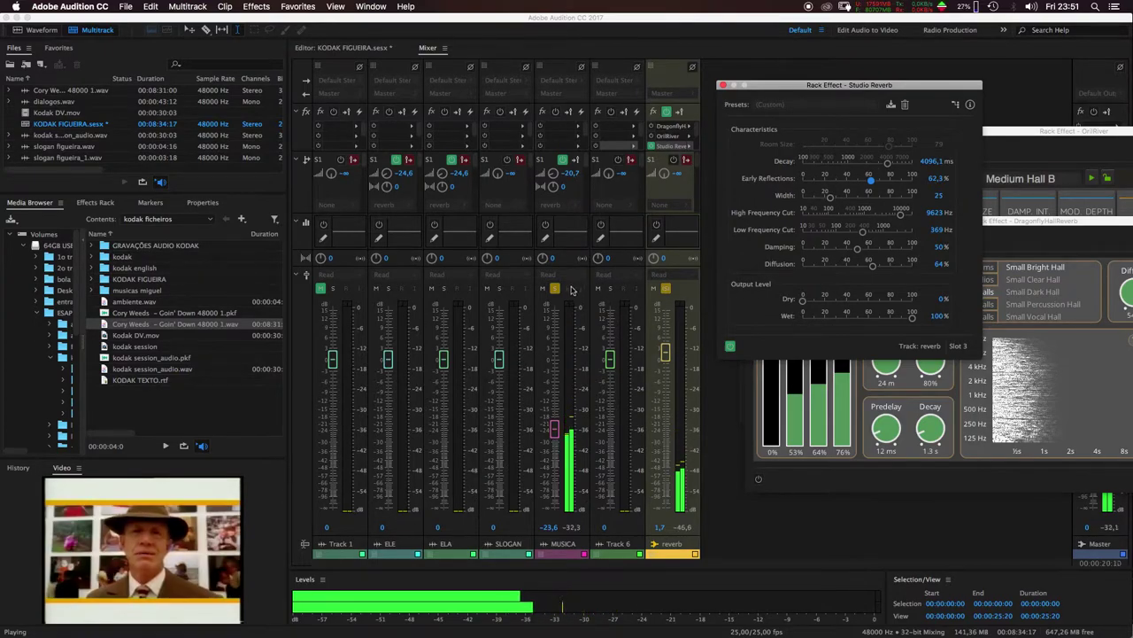
Unsolo the MUSICA track and raise the reverb bus fader to about 4.5 dB during playback of the full mix
click(571, 291)
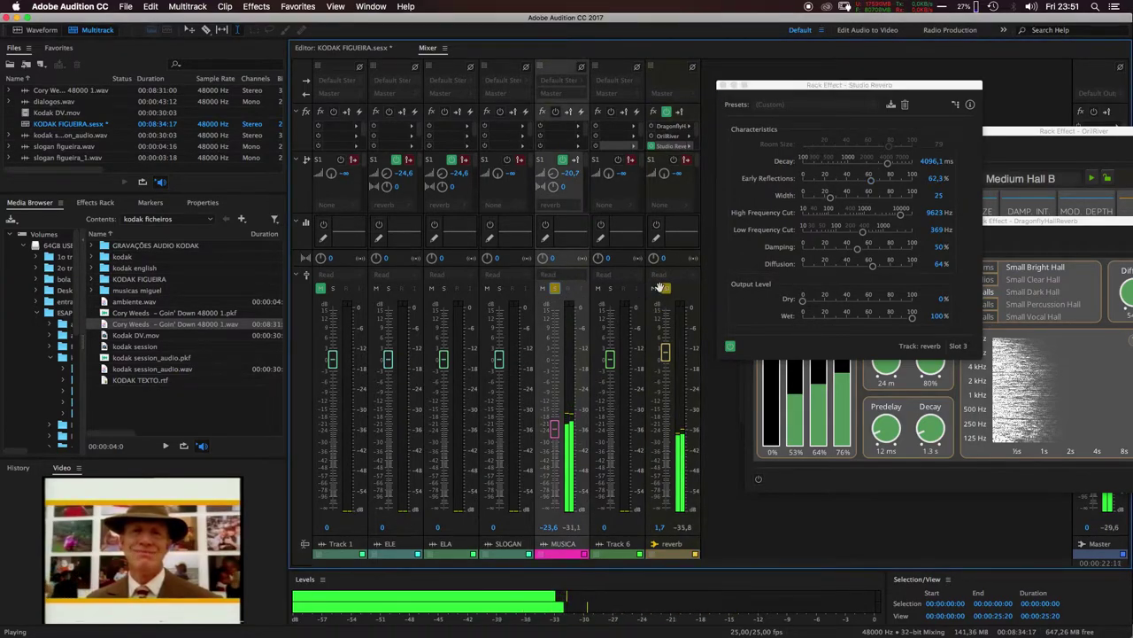
click(554, 288)
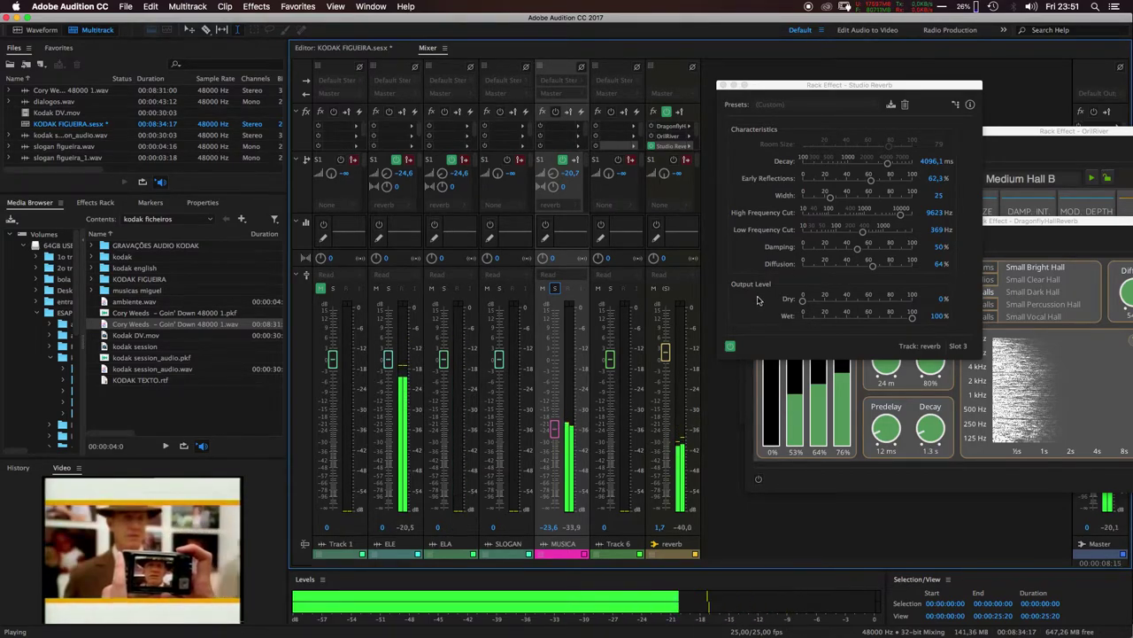
drag(665, 352, 666, 342)
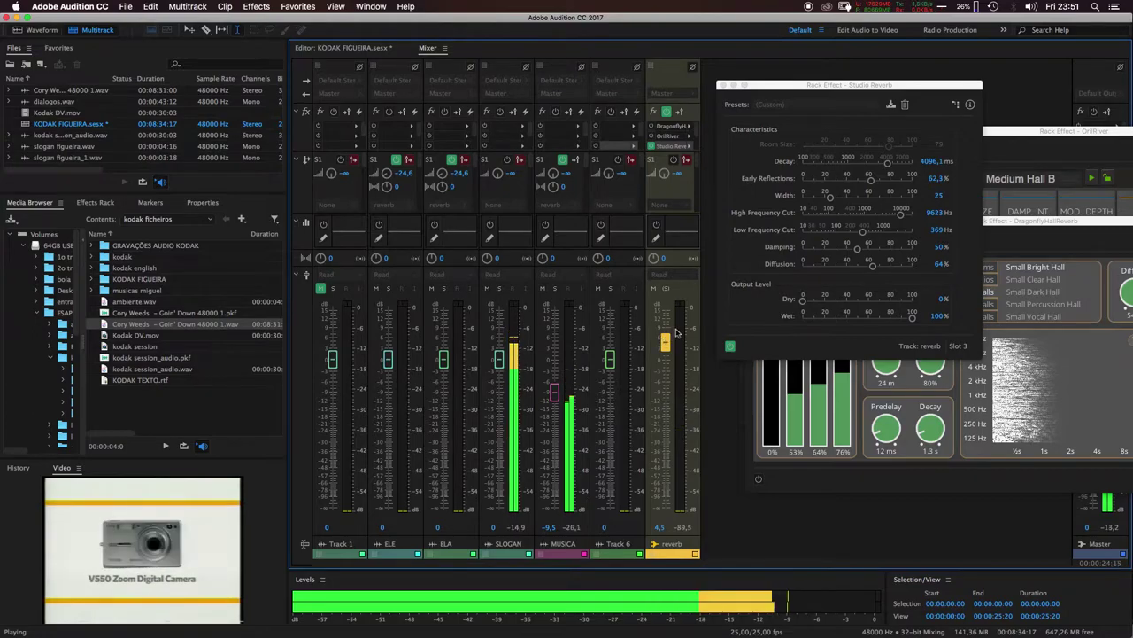
Compare Studio Reverb with OrilRiver in the full mix, lowering the reverb bus fader to 2.1 dB and raising it to 6 dB
key(space)
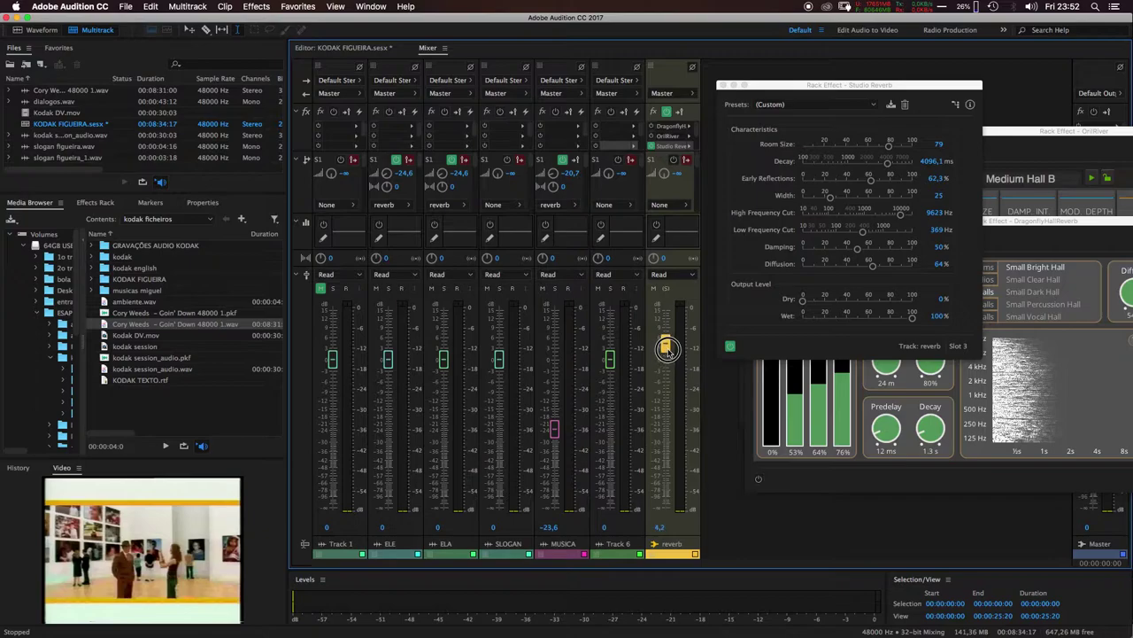
key(space)
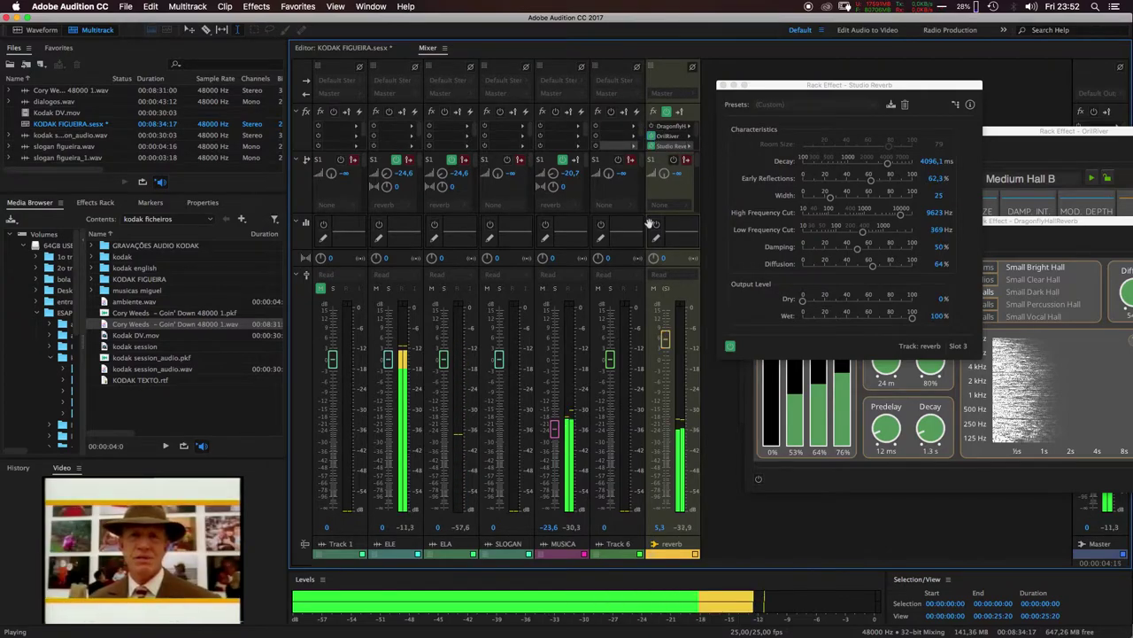
click(643, 148)
click(665, 340)
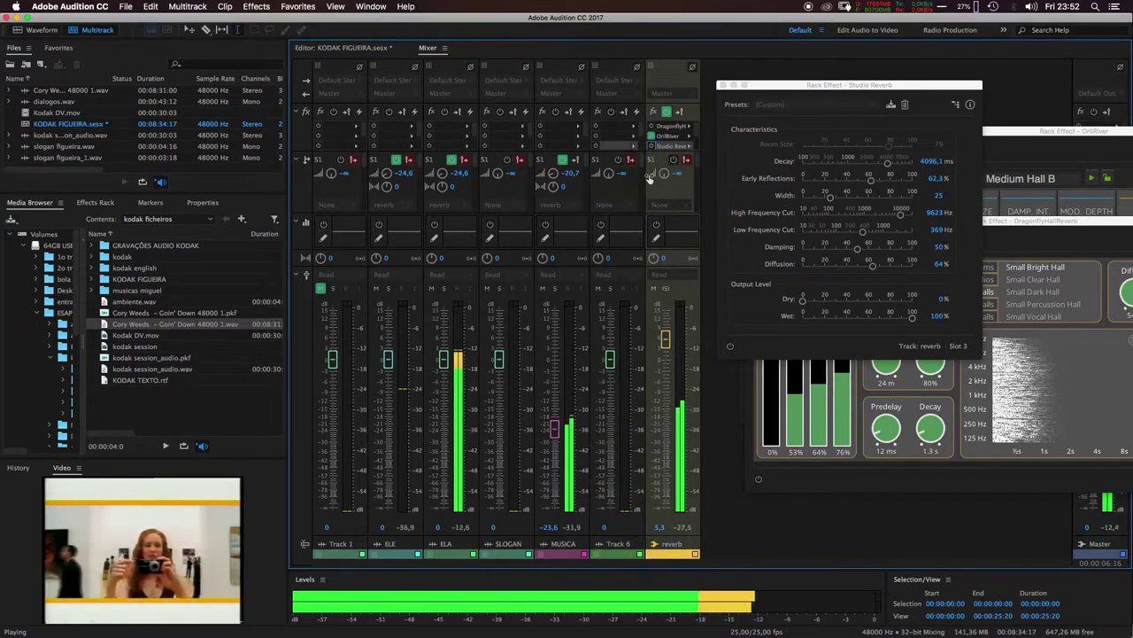
drag(665, 343, 666, 348)
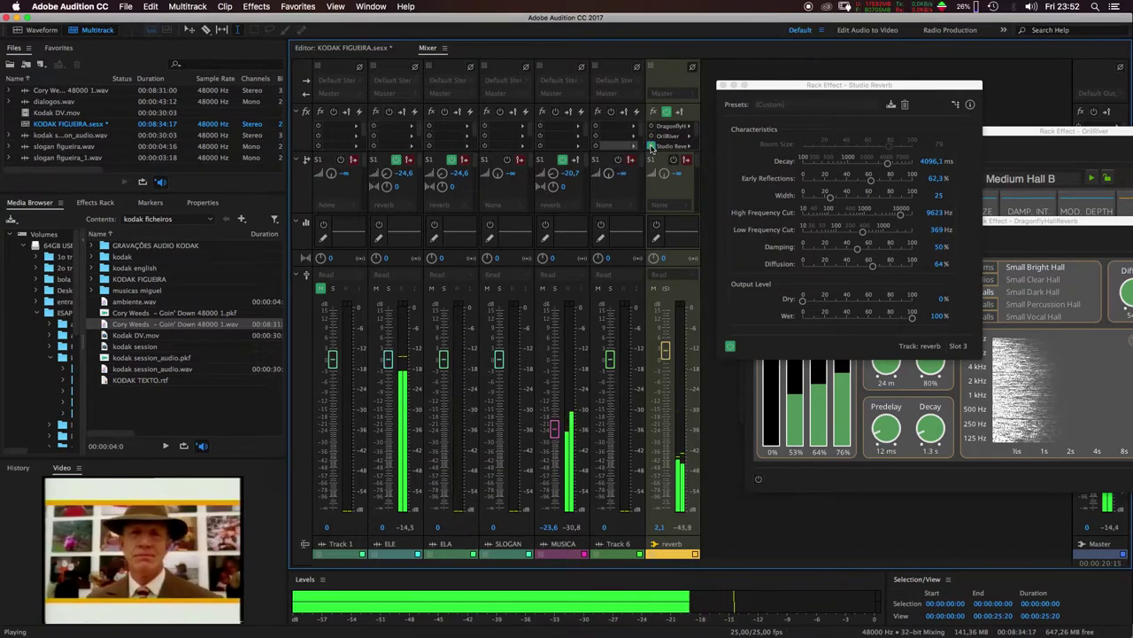
drag(666, 351, 663, 337)
key(space)
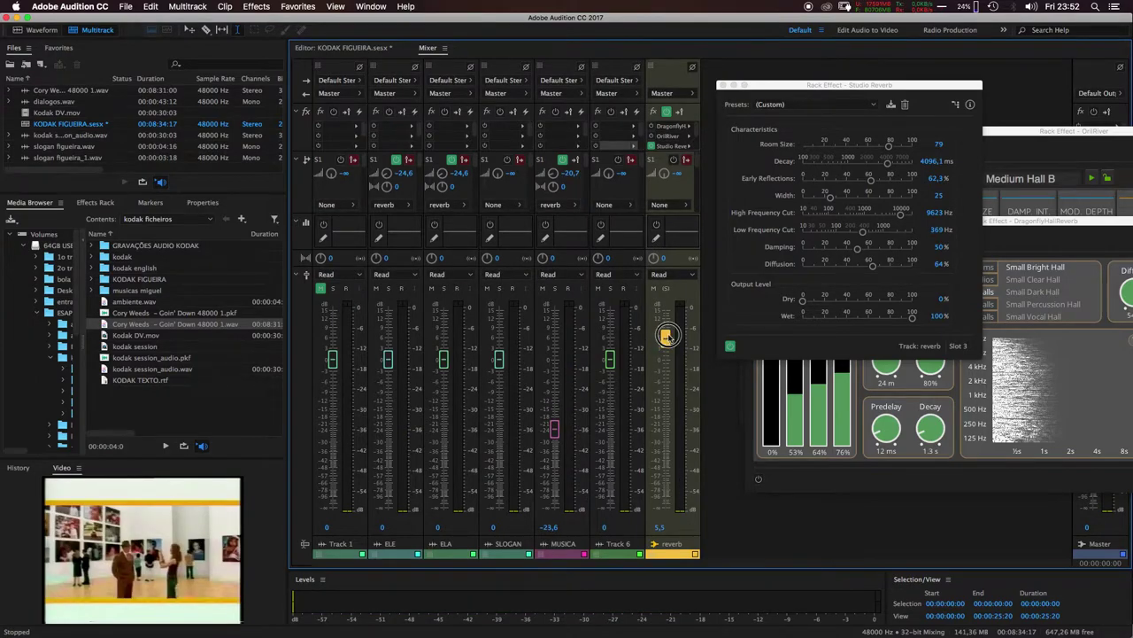
key(space)
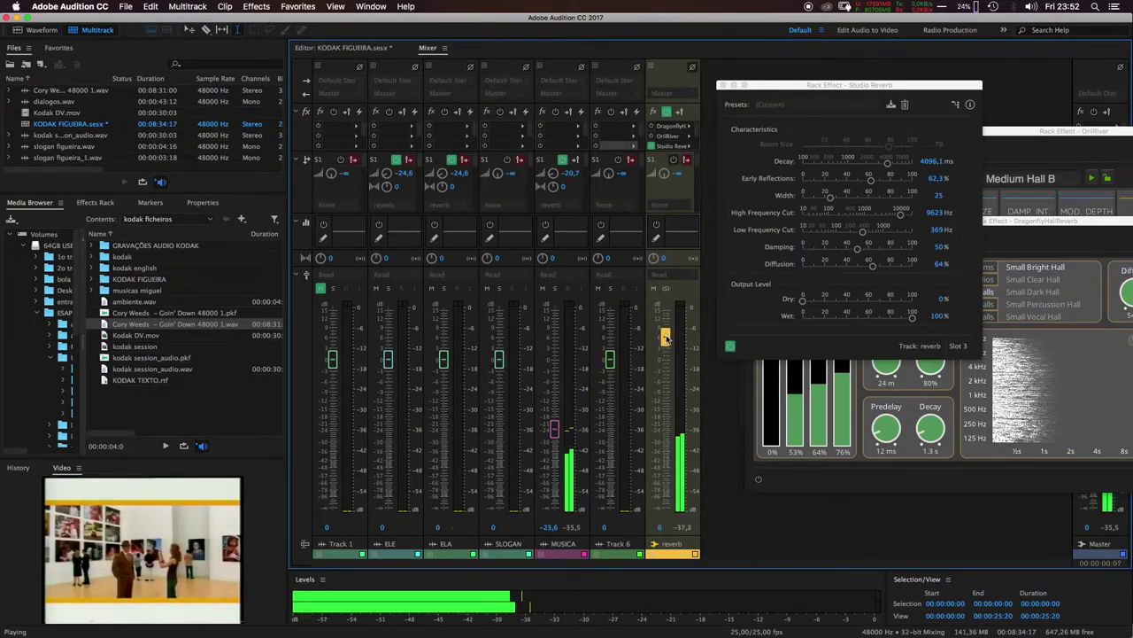
Switch the reverb bus from Studio Reverb to Dragonfly Hall and lower its fader to -0.5 dB during playback
click(652, 147)
drag(665, 336, 655, 351)
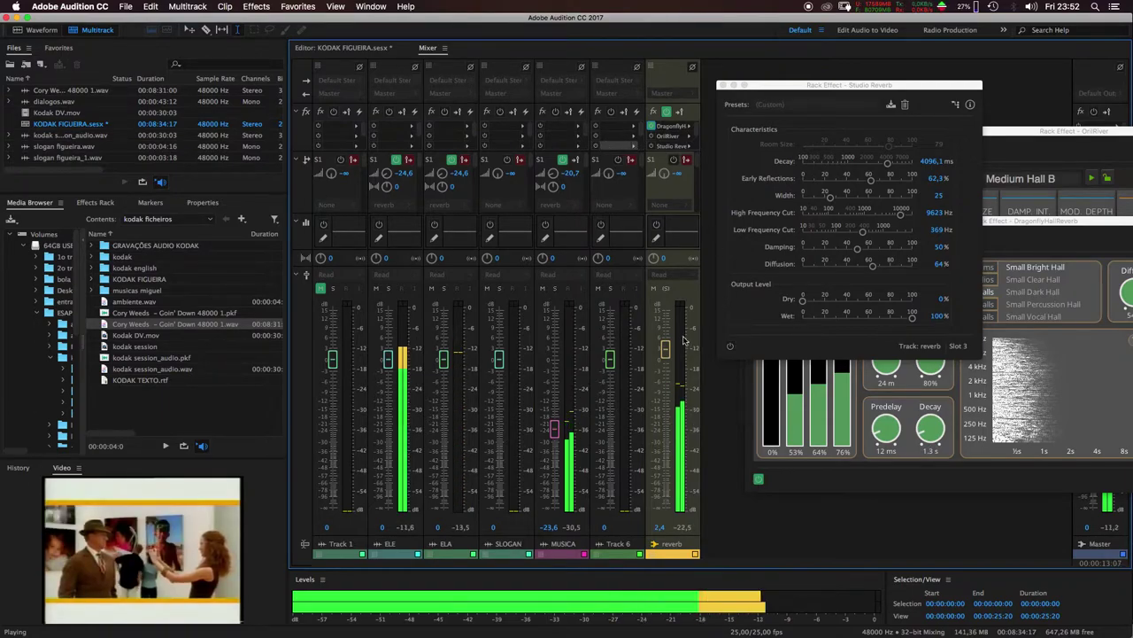
drag(666, 352, 665, 360)
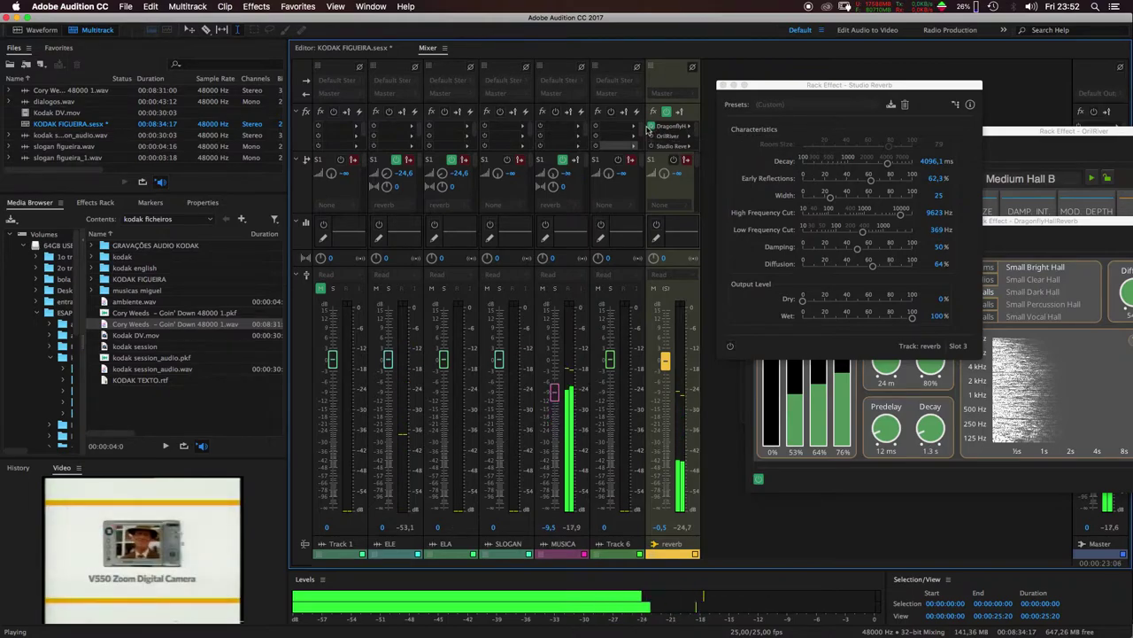
Switch the reverb bus from Dragonfly Hall to OrilRiver and raise its fader to 1.6 dB during playback of the full mix
key(space)
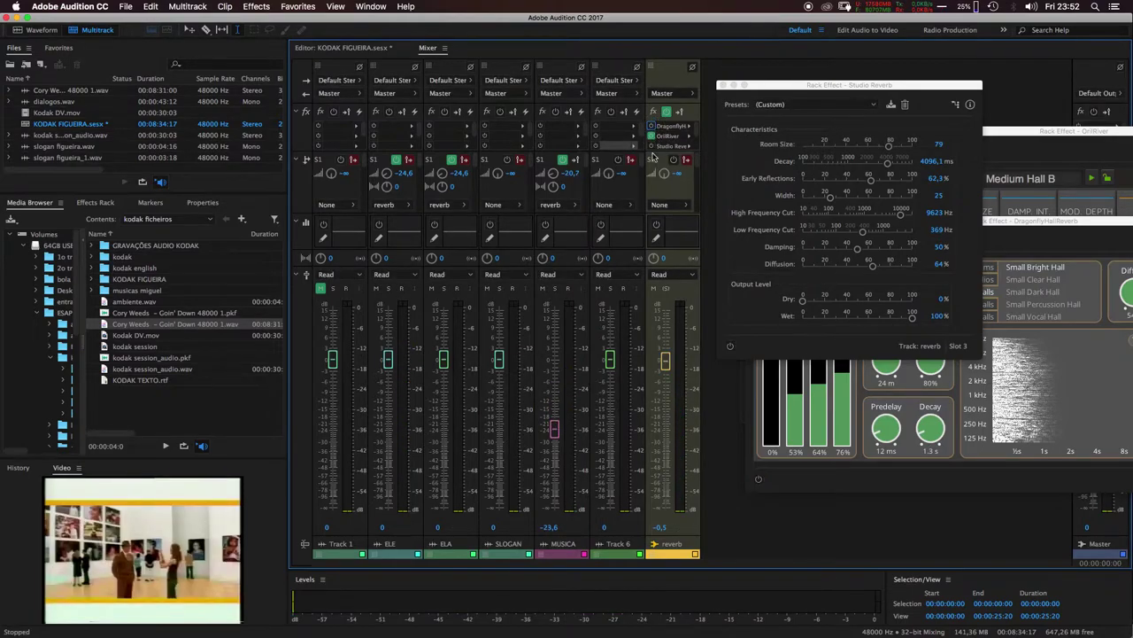
key(space)
drag(665, 361, 666, 352)
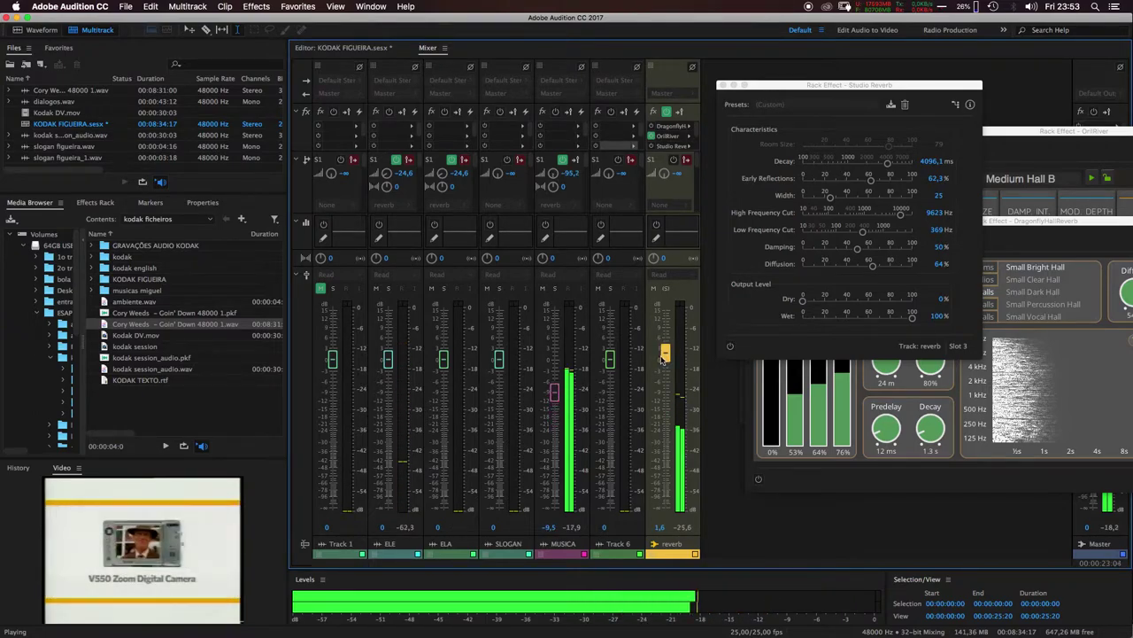
Close the Studio Reverb, Dragonfly Hall and OrilRiver effect windows and stop playback
click(721, 85)
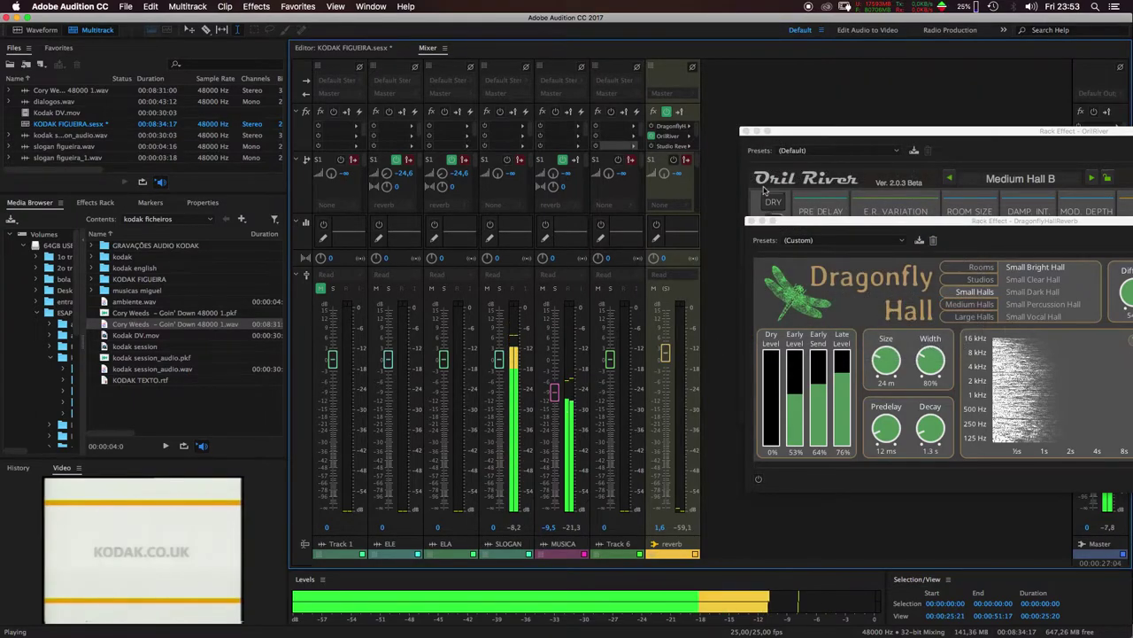
click(750, 220)
click(744, 131)
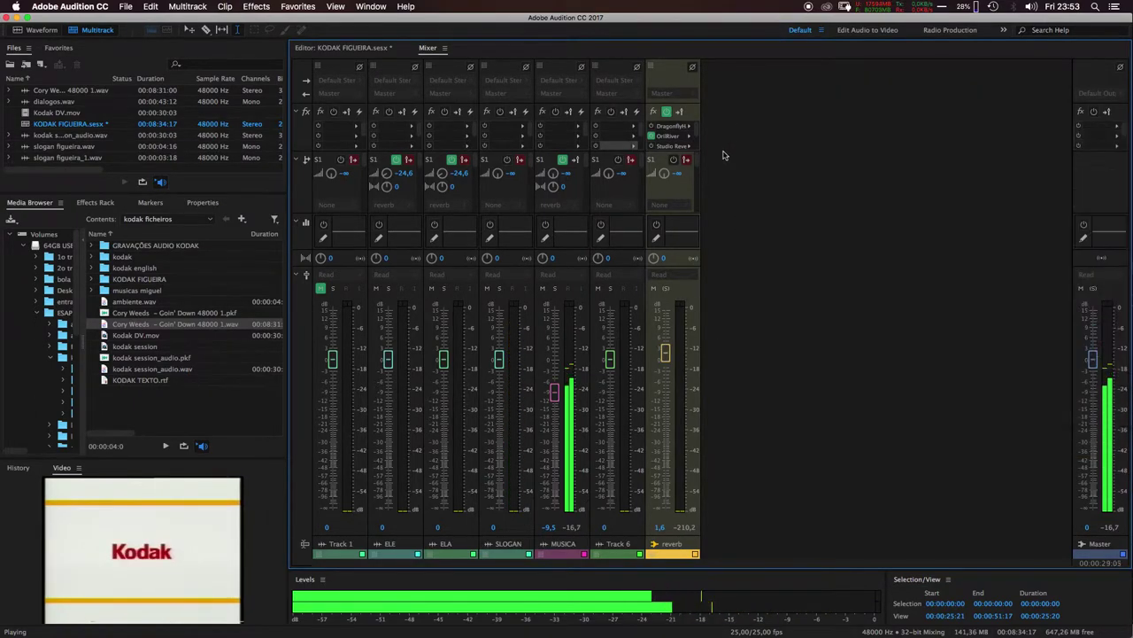
key(space)
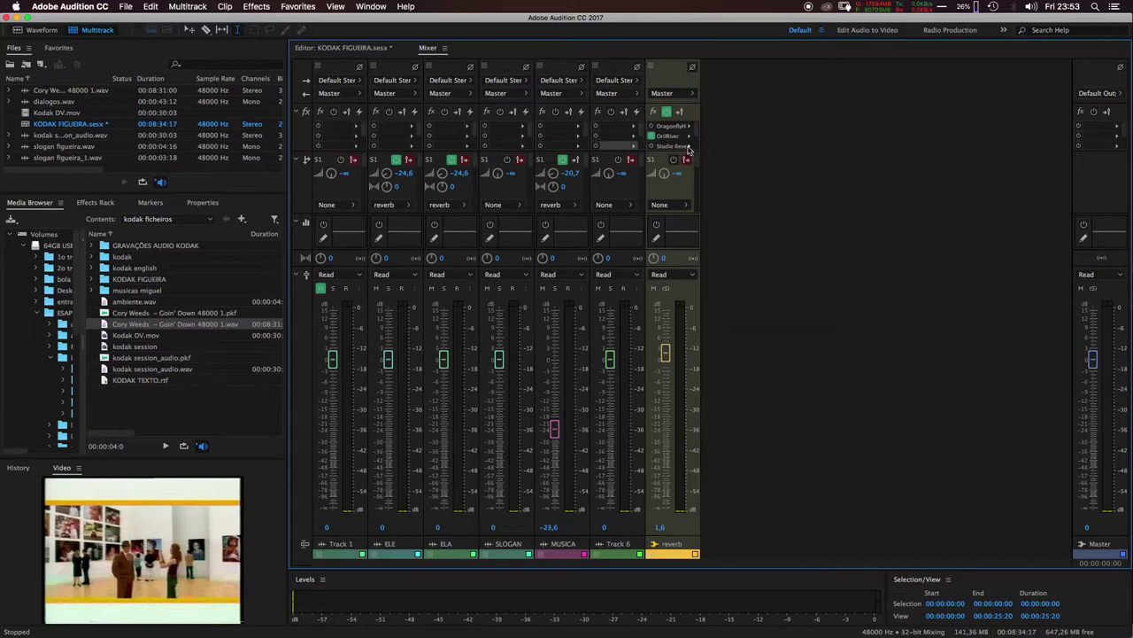
Remove Studio Reverb and Dragonfly Hall from the reverb bus's effect slots
click(689, 148)
click(704, 166)
click(686, 127)
click(719, 153)
Check OrilRiver's settings on the reverb bus, close its window and save the session
double_click(672, 139)
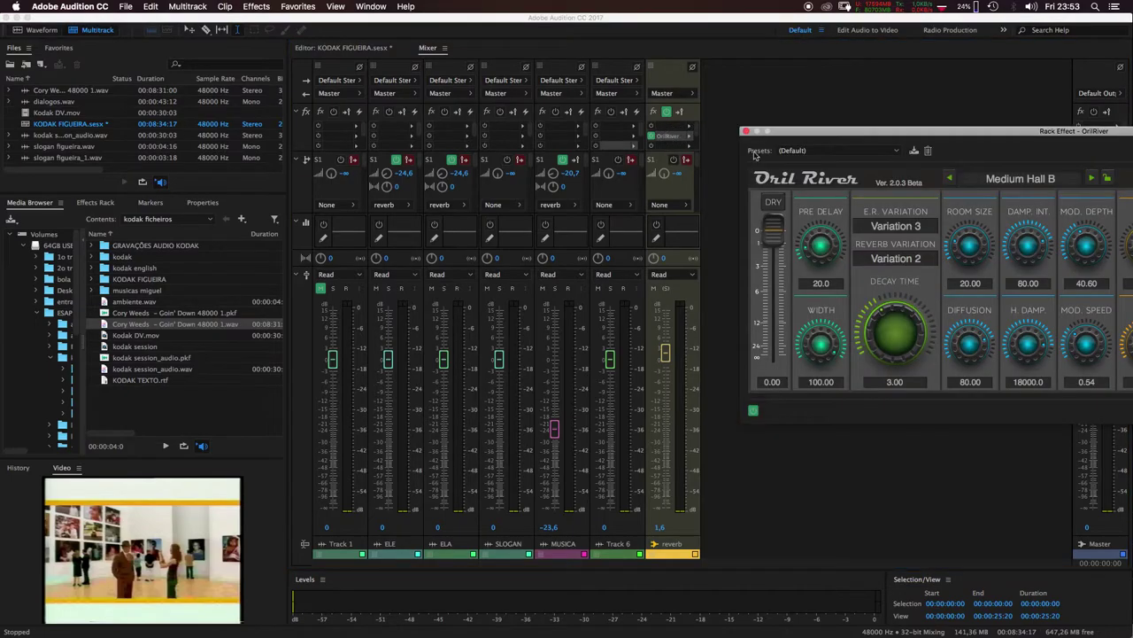
drag(792, 134, 439, 124)
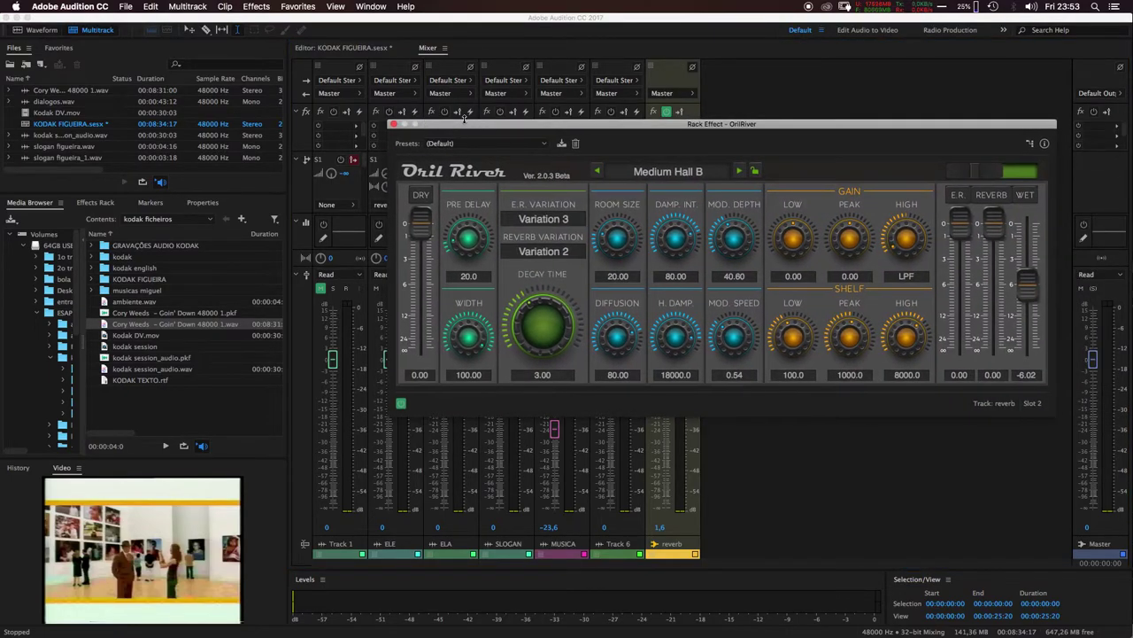
click(394, 125)
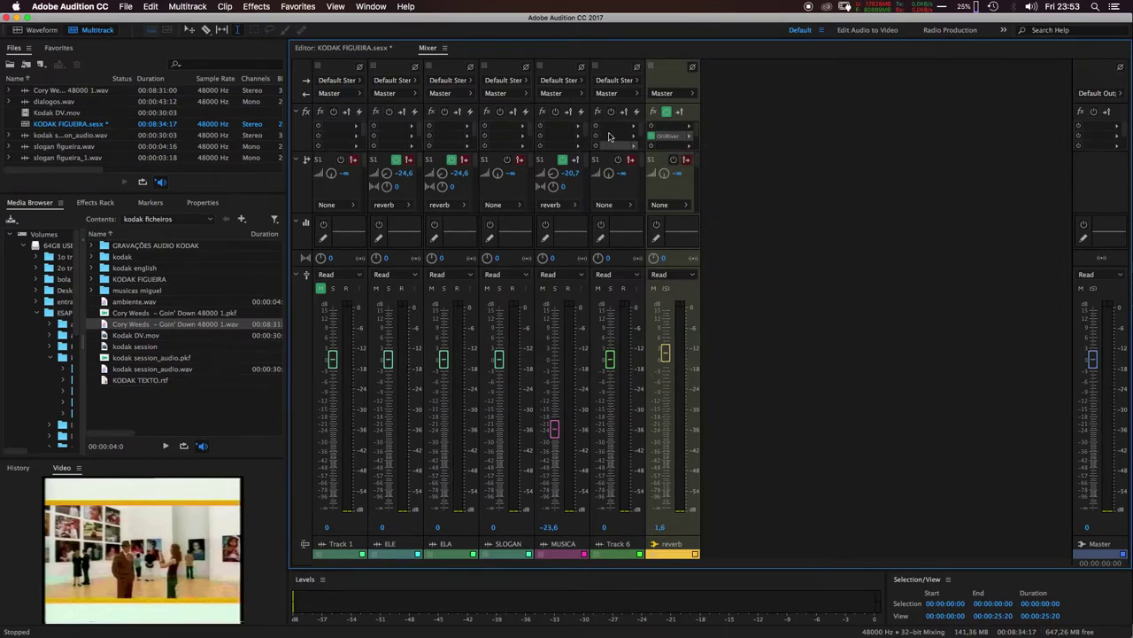
key(super+s)
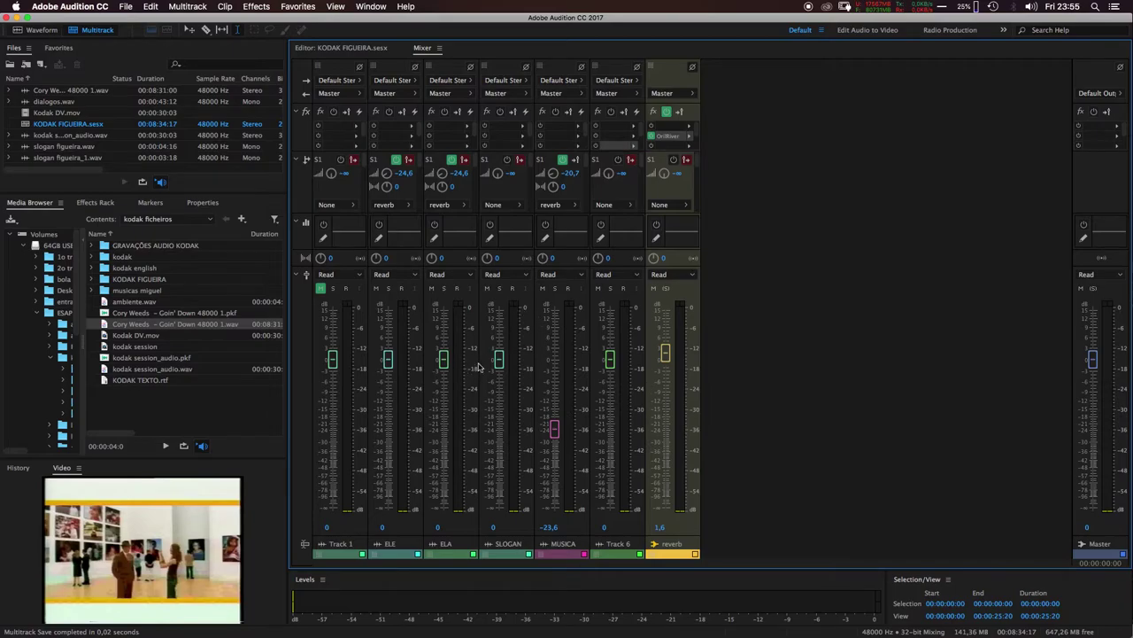
Examine the MUSICA track's volume automation near the slogan in the editor and its channel in the mixer
click(345, 47)
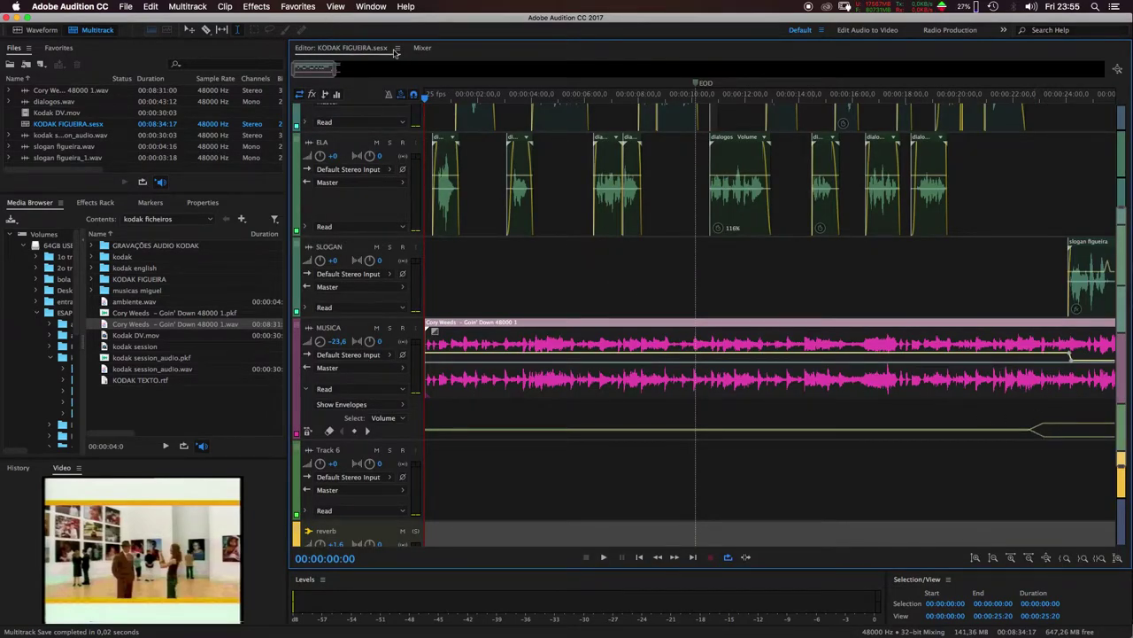
click(423, 47)
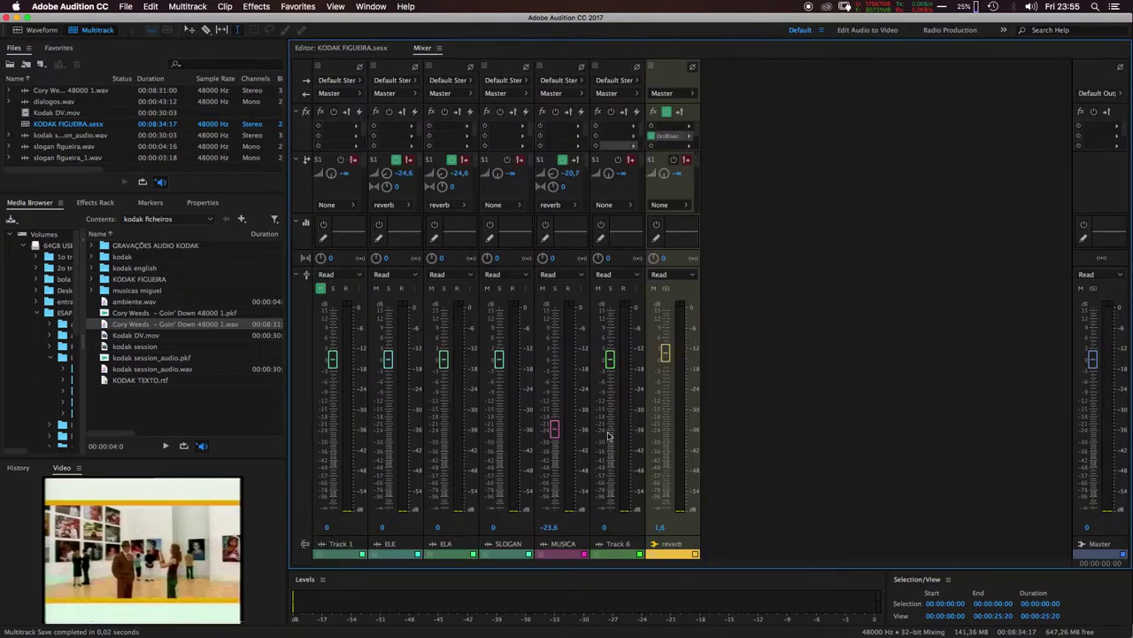
click(344, 48)
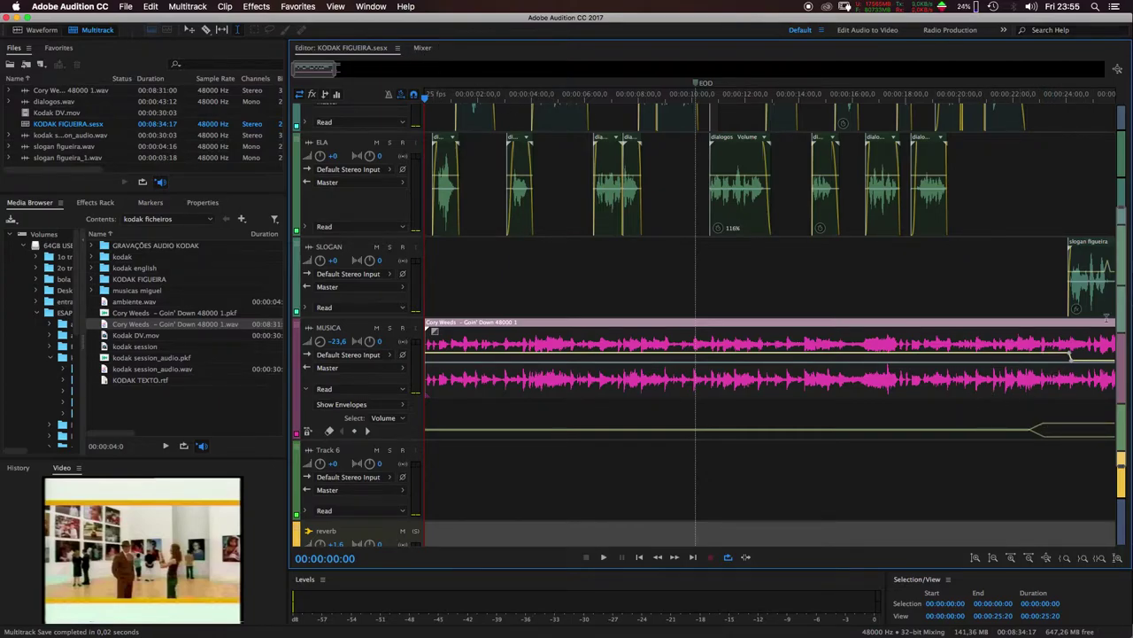
click(422, 49)
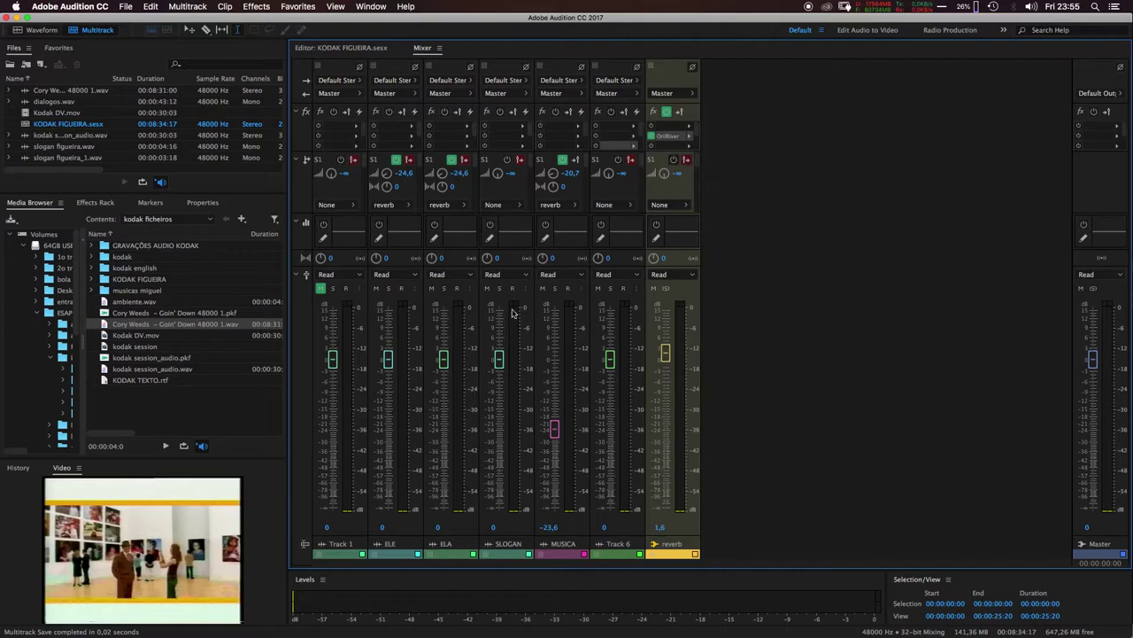
click(348, 50)
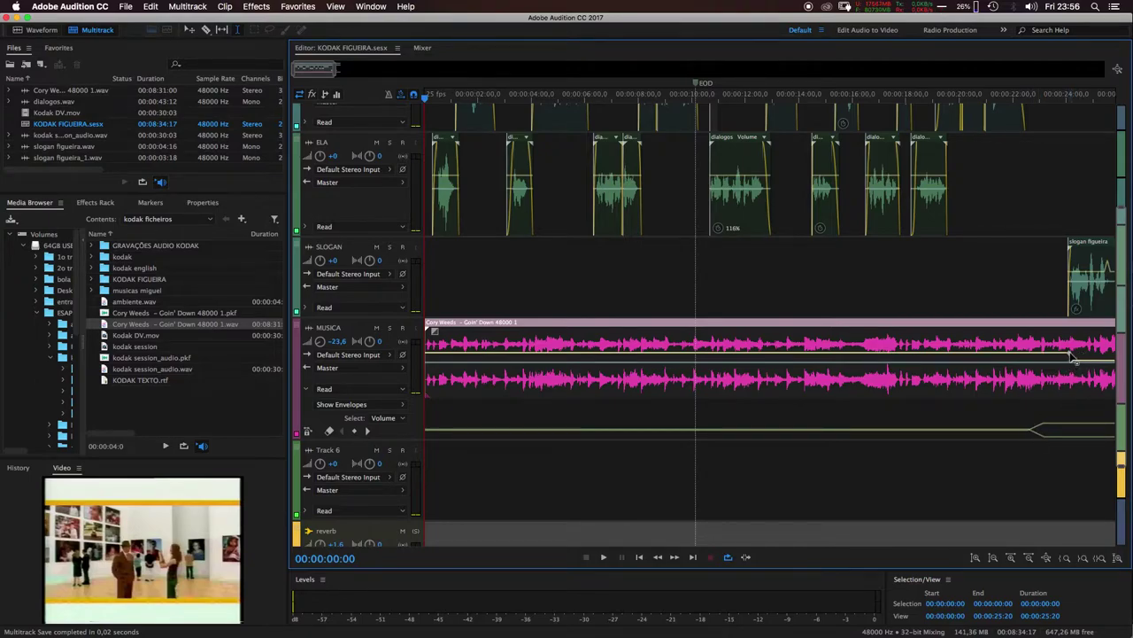
mouse_move(1069, 356)
mouse_down()
mouse_move(1098, 369)
mouse_move(1073, 361)
mouse_up()
click(423, 48)
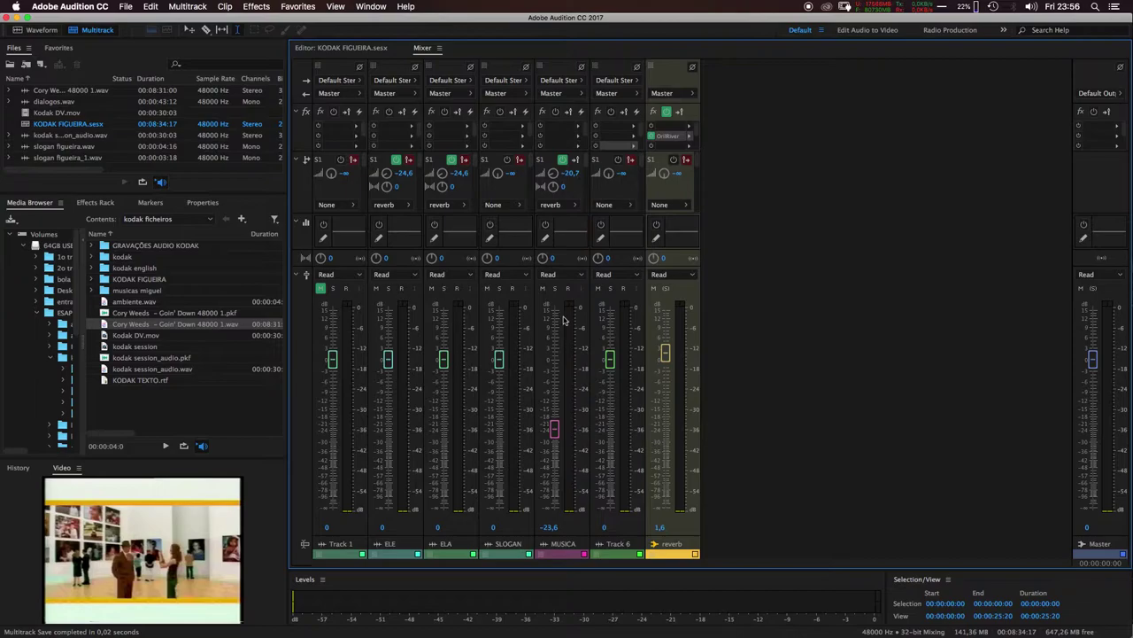
Examine the ELE, ELA, SLOGAN and MUSICA channel strips and the available commands for adding tracks and buses
click(403, 545)
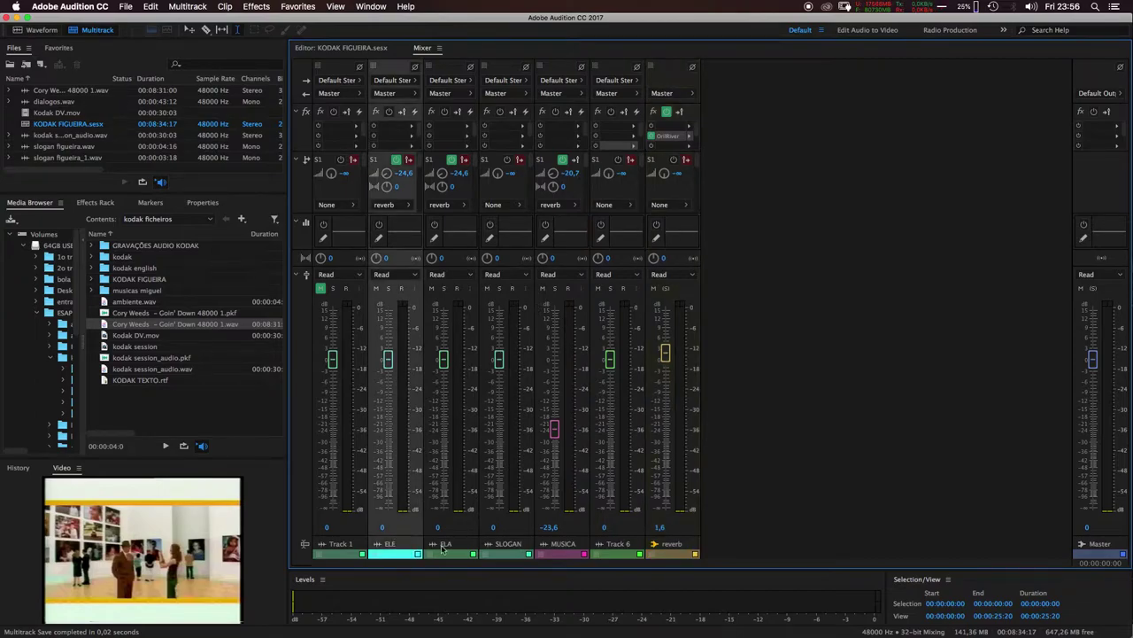
click(445, 544)
click(503, 545)
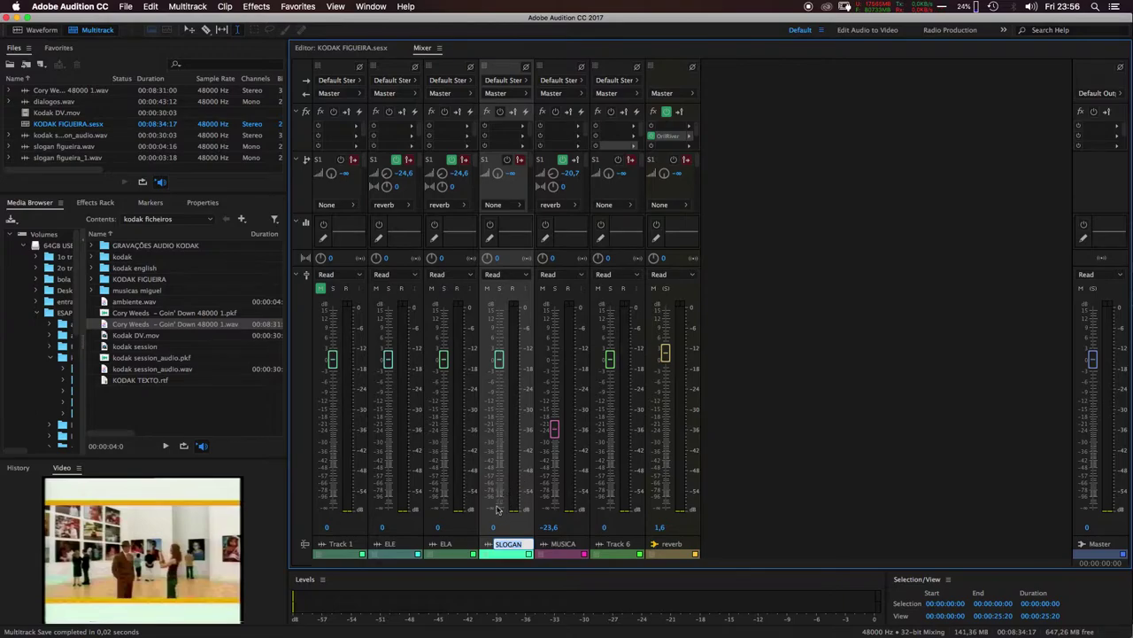
click(815, 453)
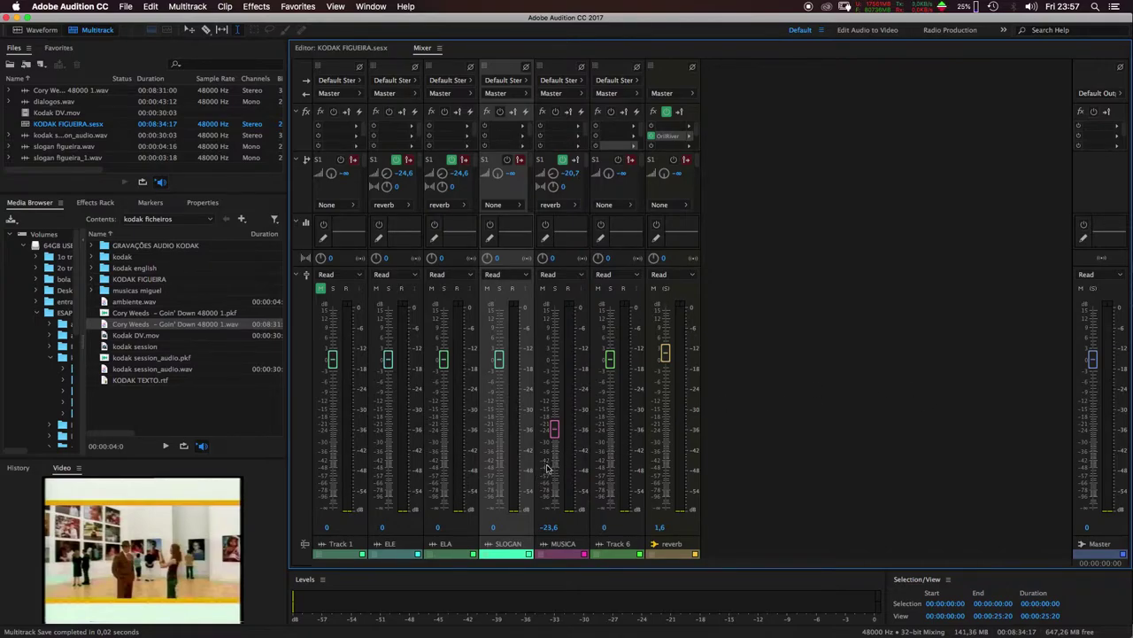
click(585, 454)
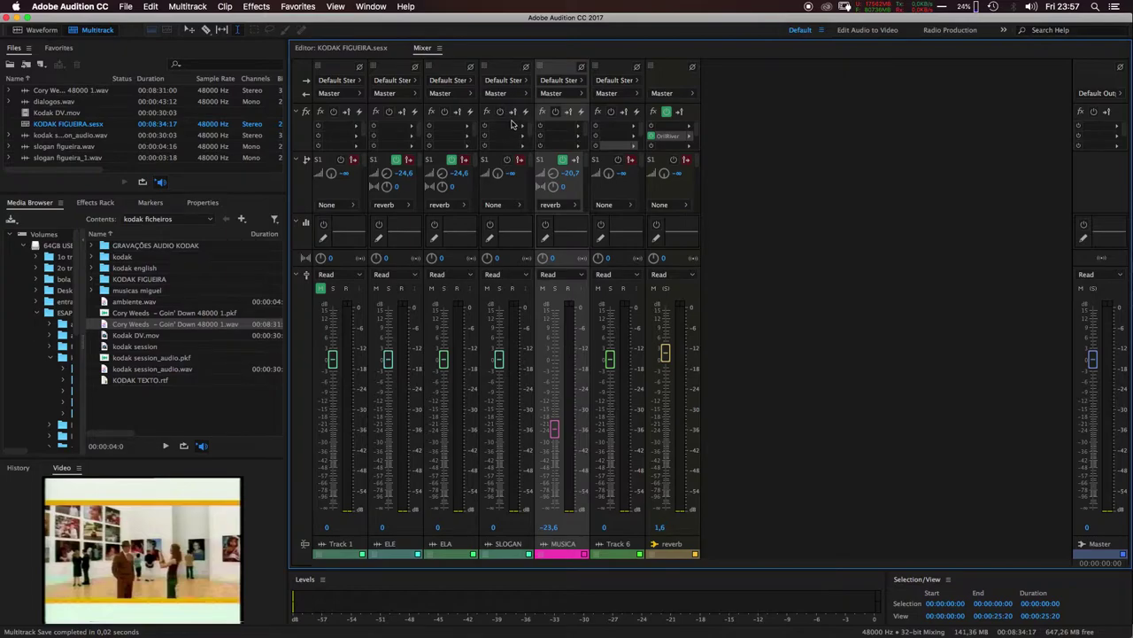
click(185, 8)
mouse_move(189, 22)
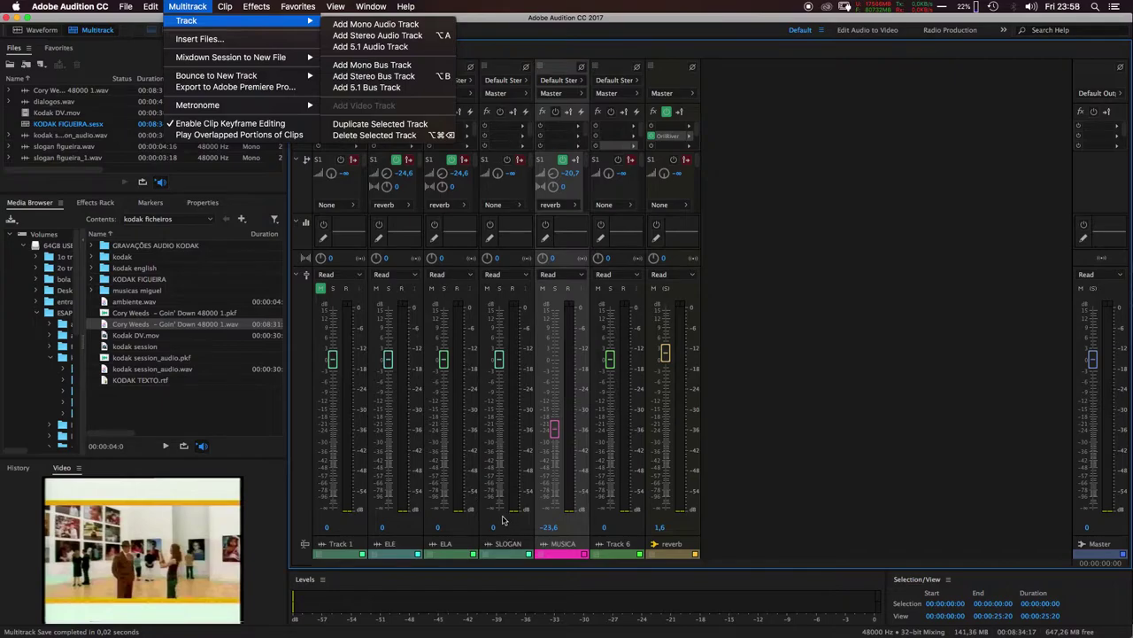
click(502, 519)
Play the opening of the mix in both mixer and editor to check the ELE and ELA voice levels
key(space)
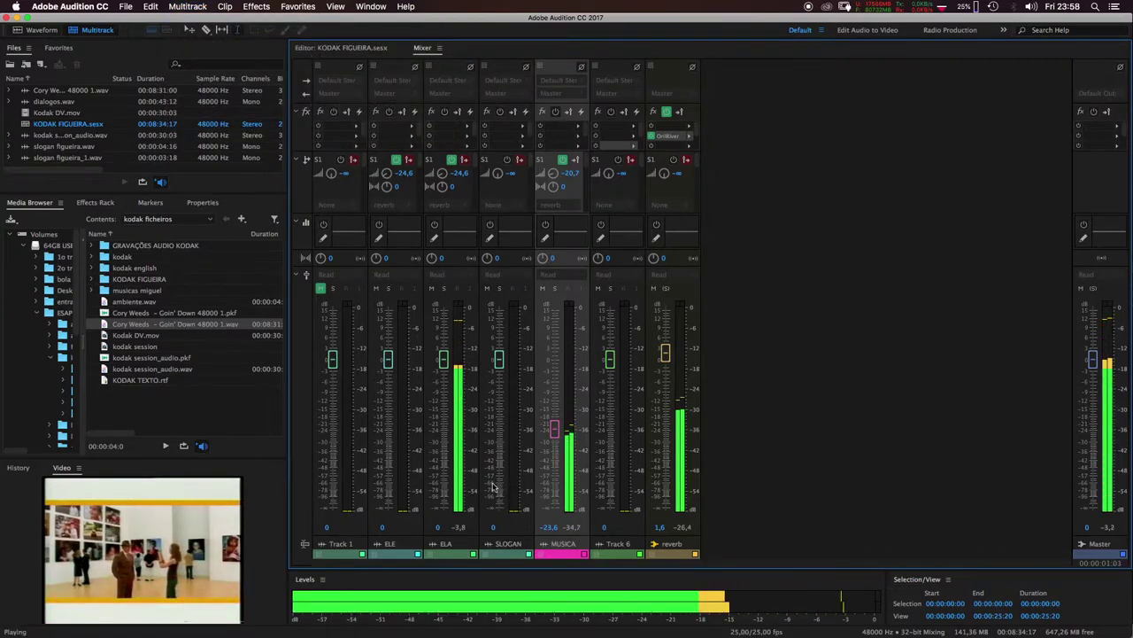
key(space)
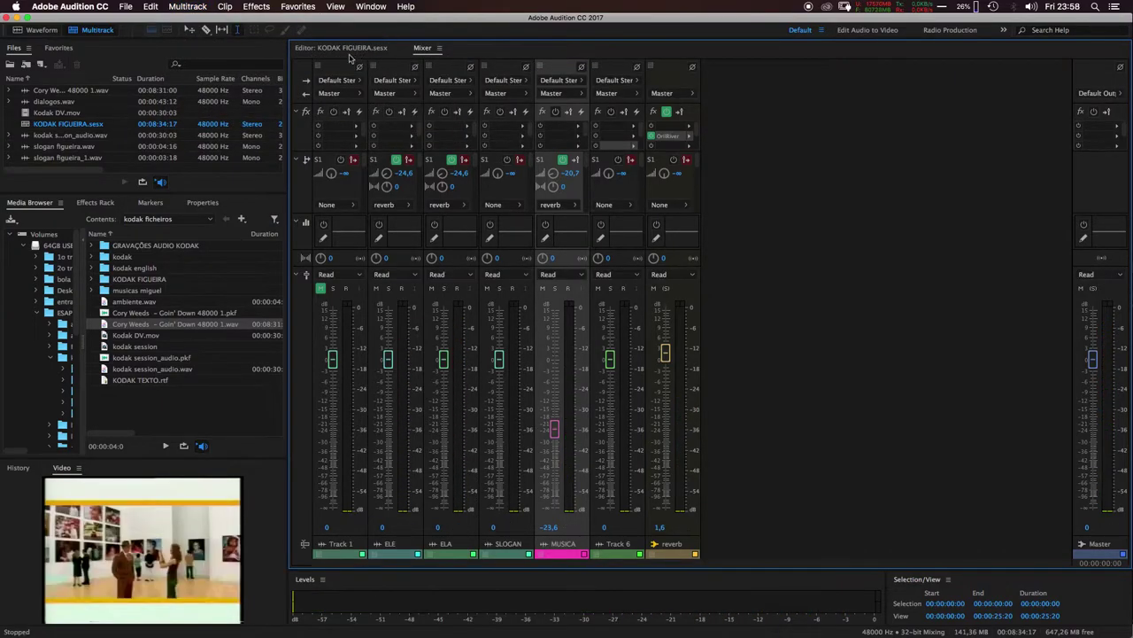
click(338, 49)
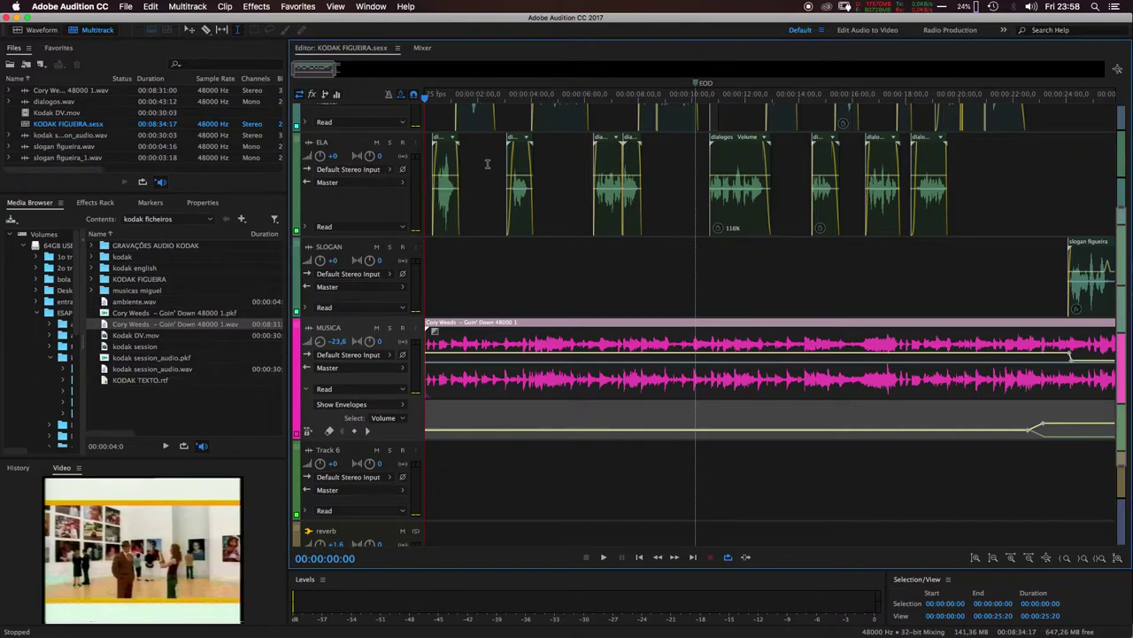
key(space)
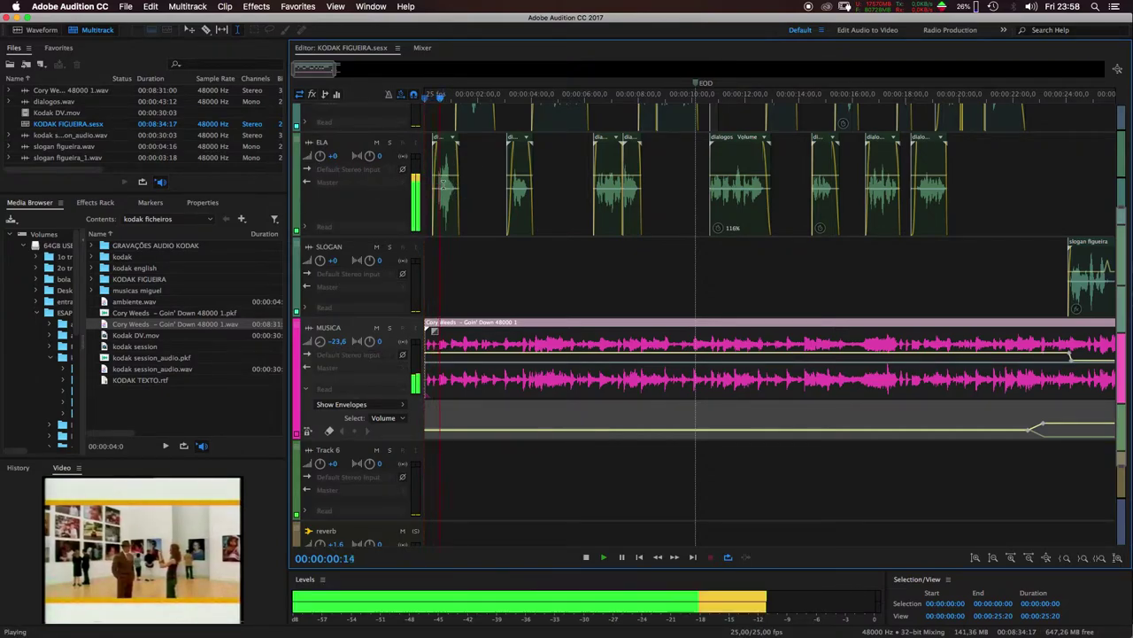
key(space)
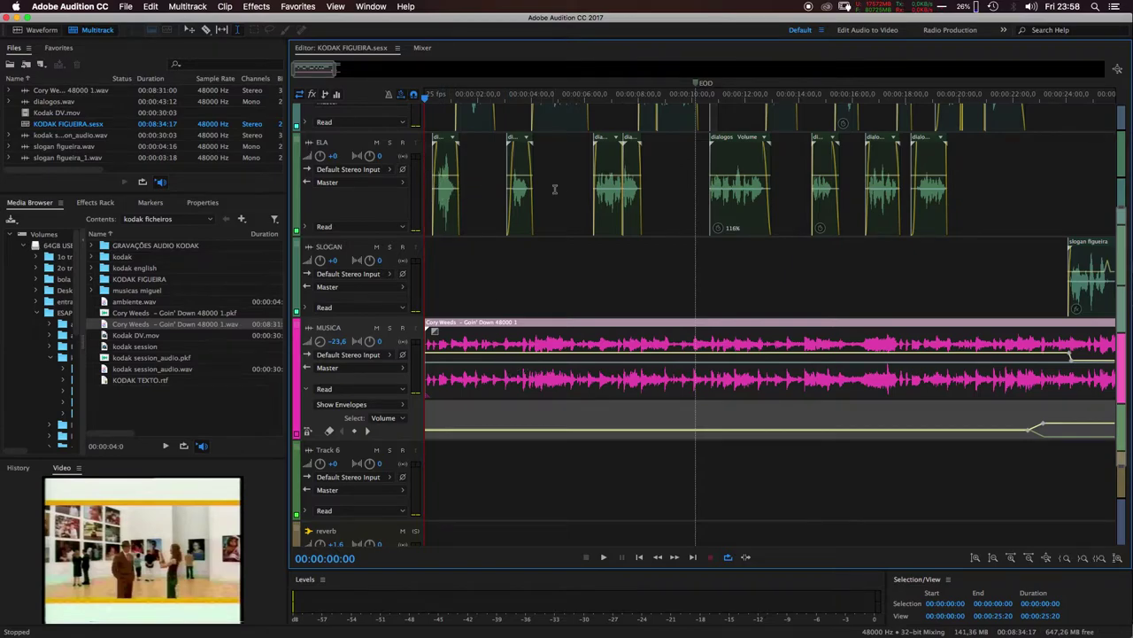
click(423, 49)
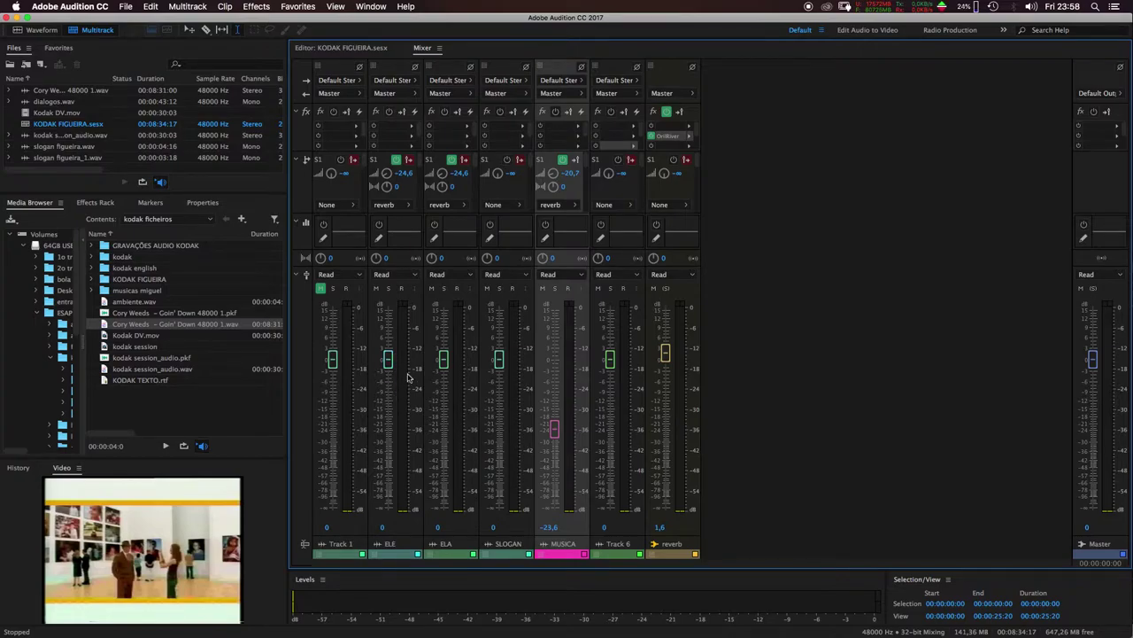
key(space)
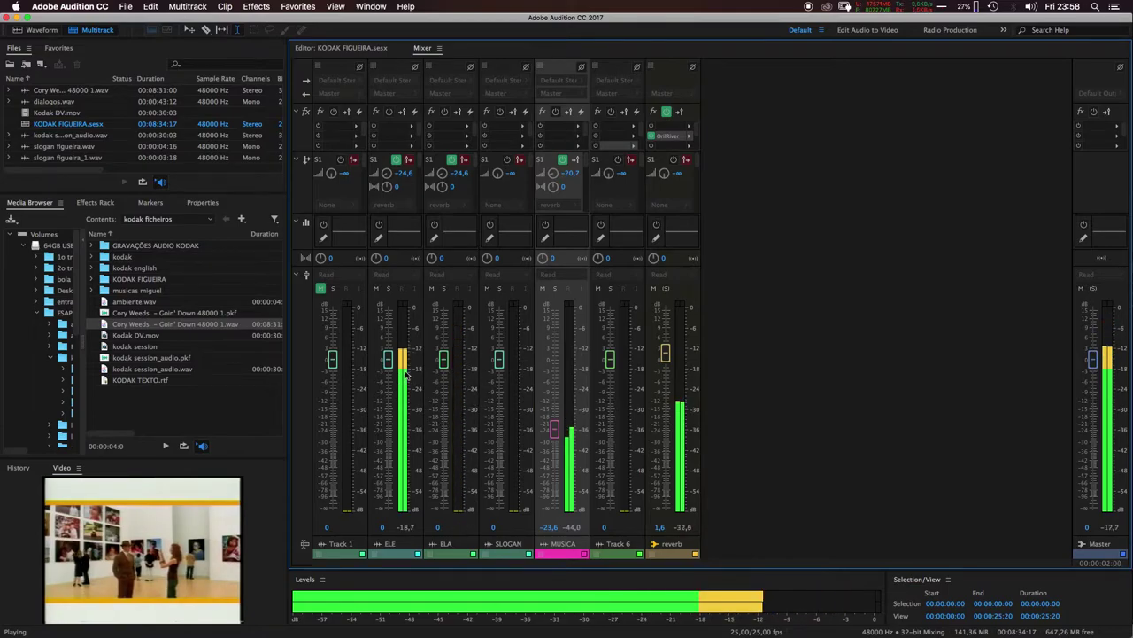
key(space)
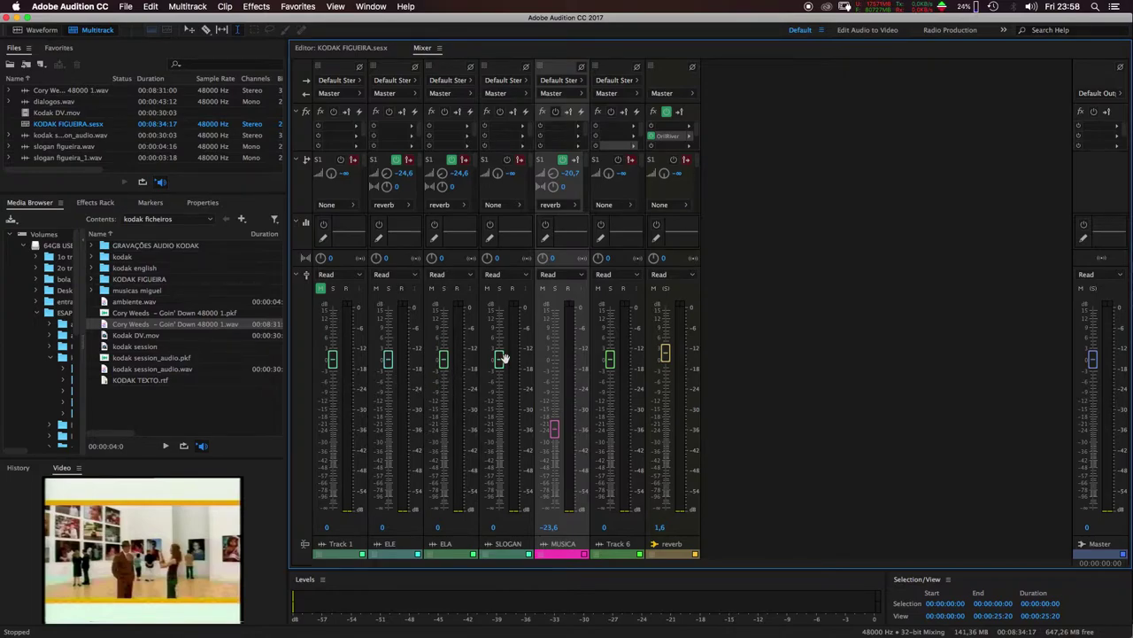
key(space)
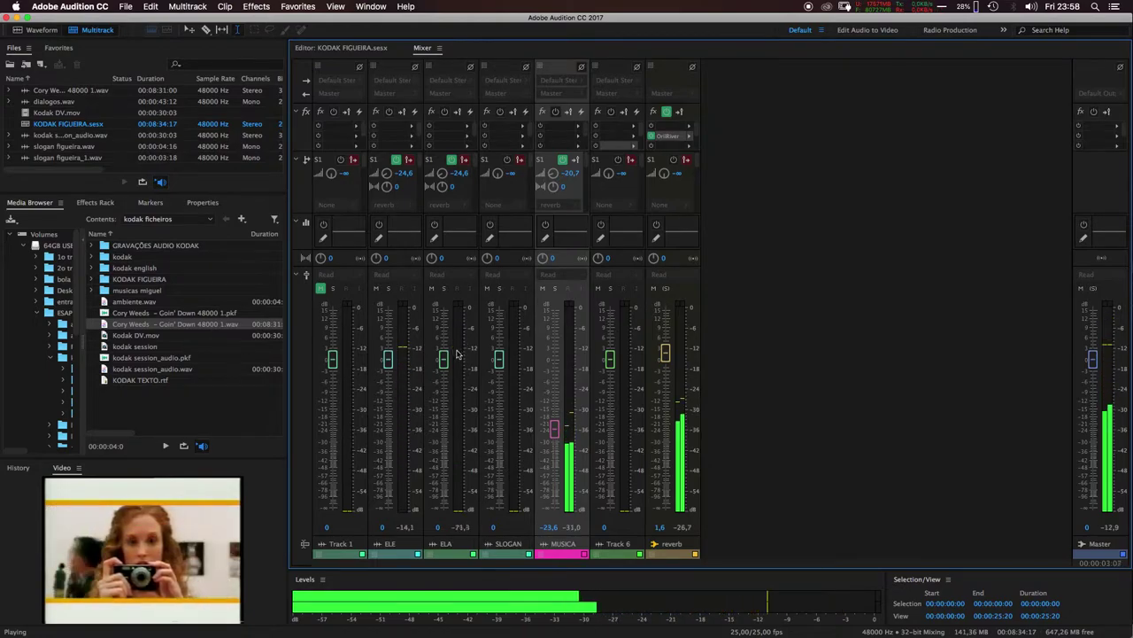
key(space)
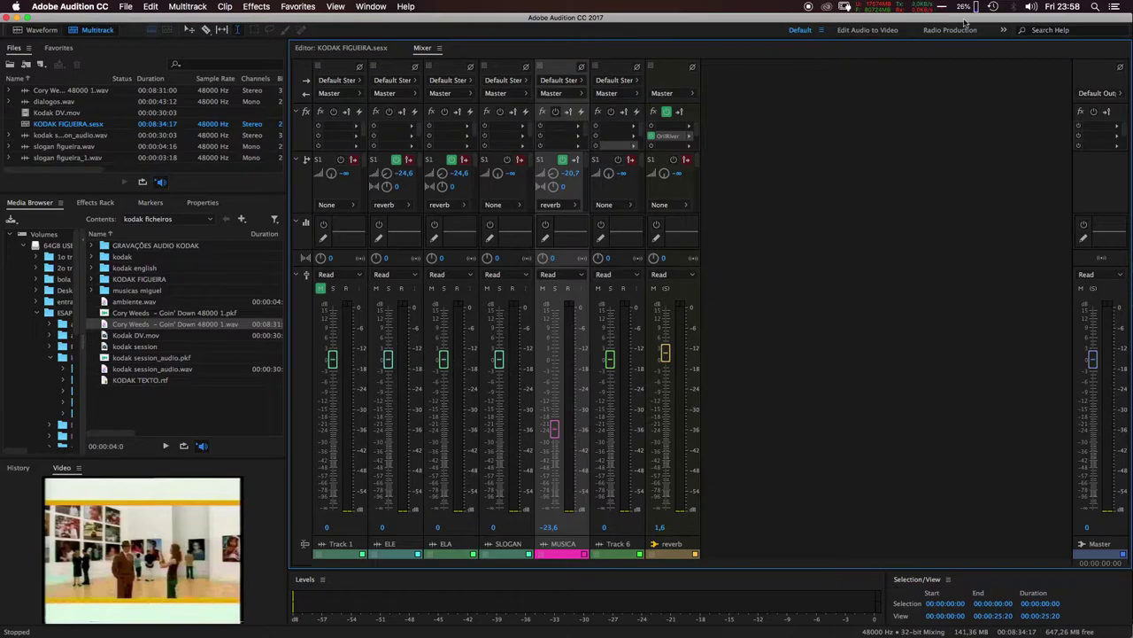
Add a mono bus track named VOX and place it after the reverb bus
click(187, 7)
mouse_move(196, 22)
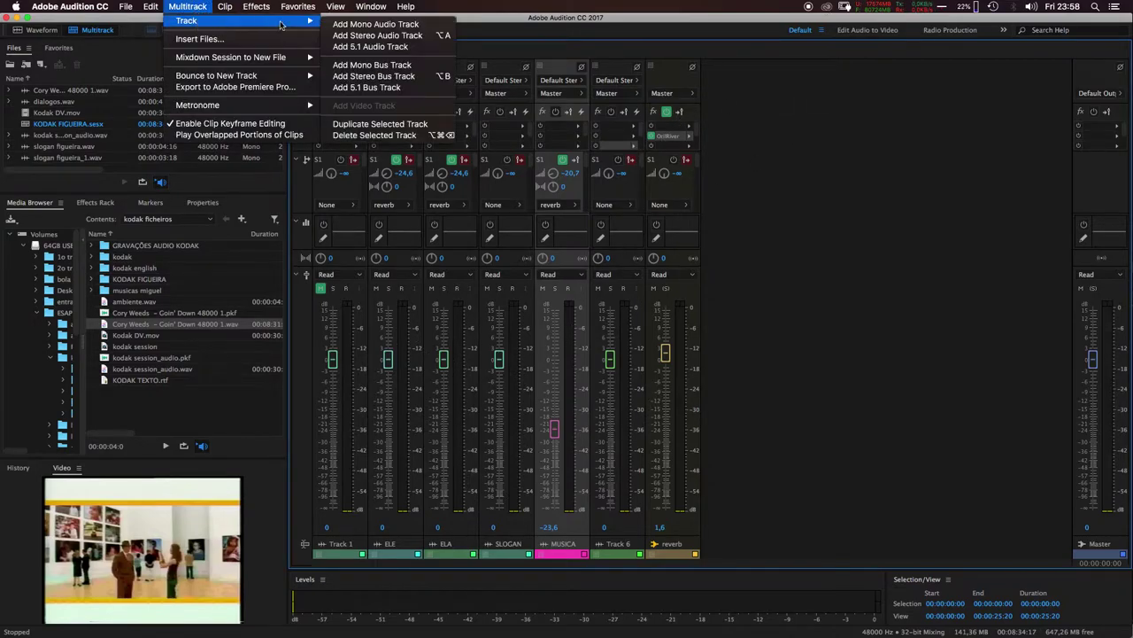
click(400, 67)
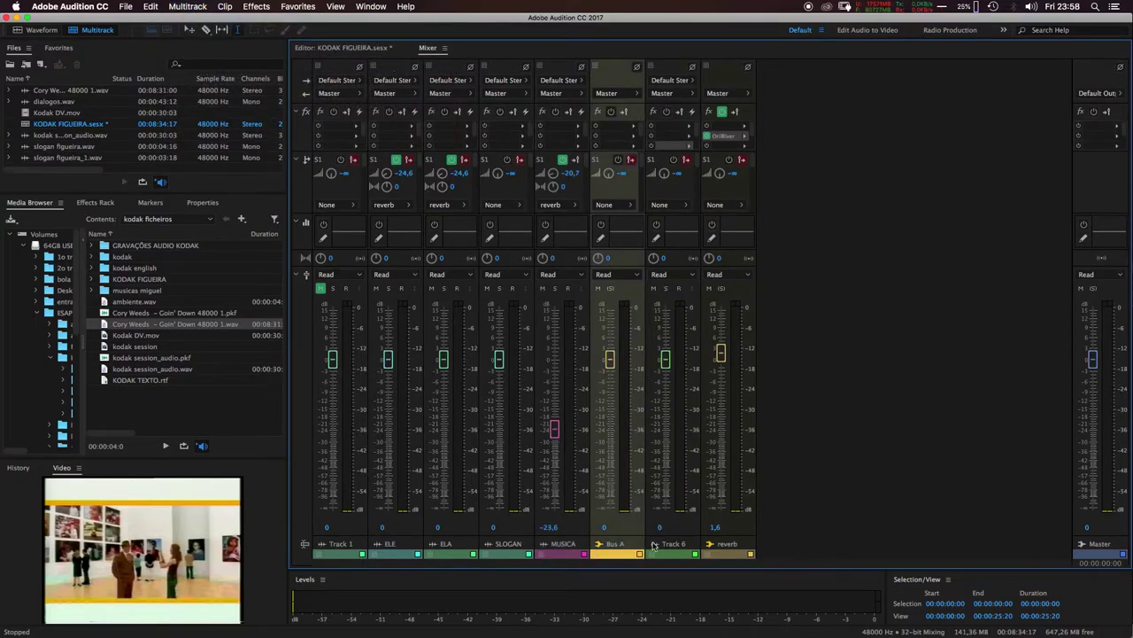
double_click(620, 545)
text(VOX)
key(Return)
drag(613, 549, 767, 555)
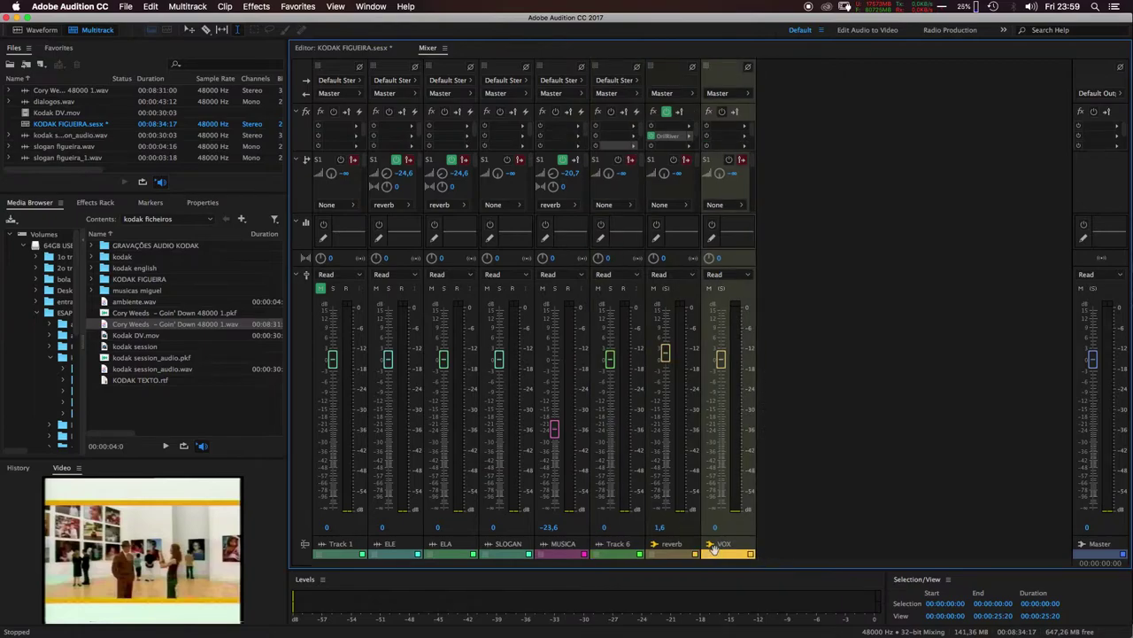
Rename the reverb bus as Reverb
double_click(675, 543)
click(667, 549)
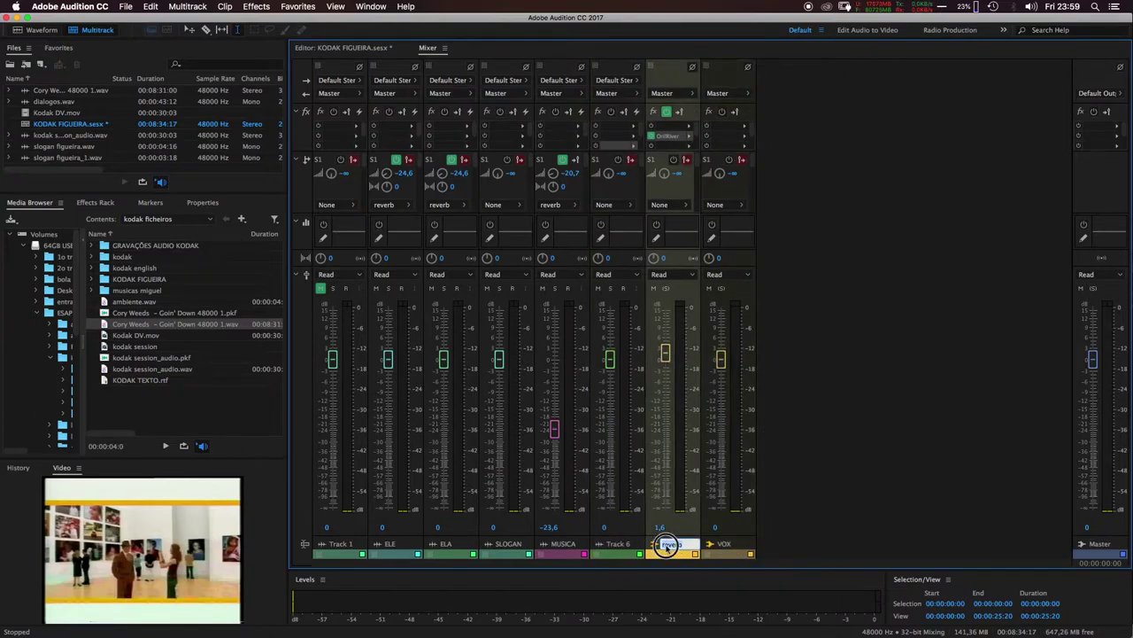
key(Return)
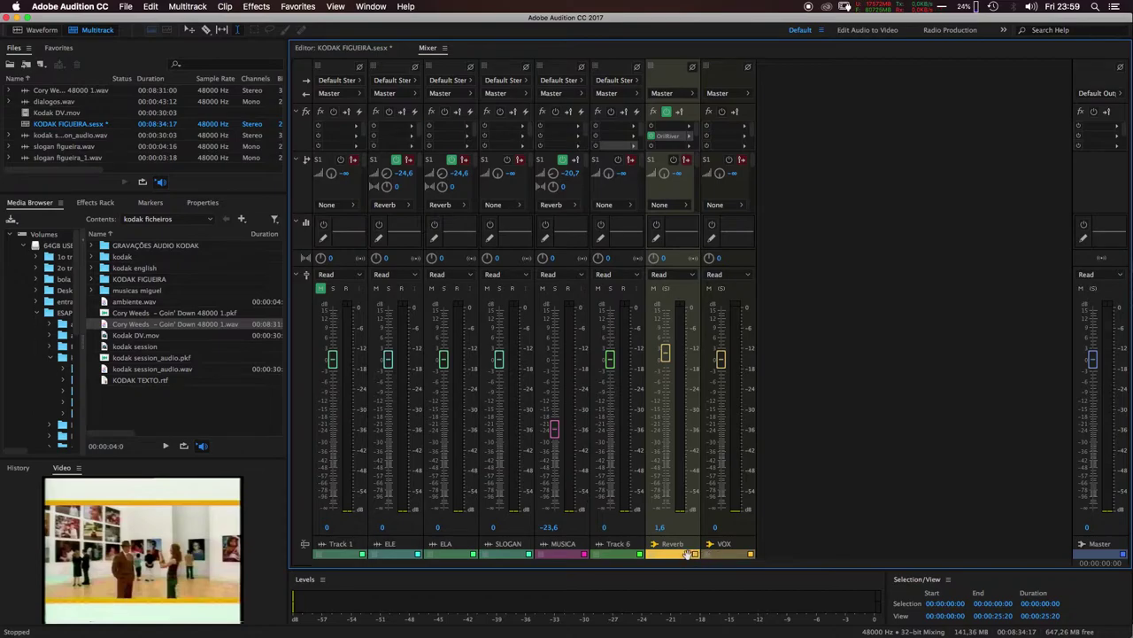
Select the VOX bus and play the opening of the mix to check which channels feed the Master
click(735, 547)
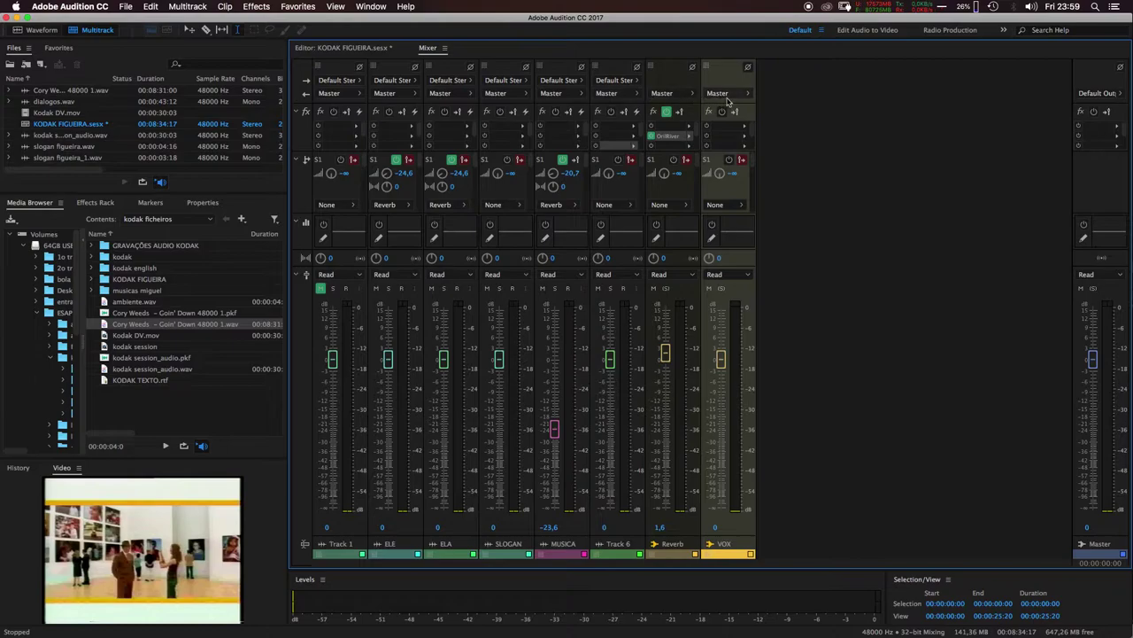
key(space)
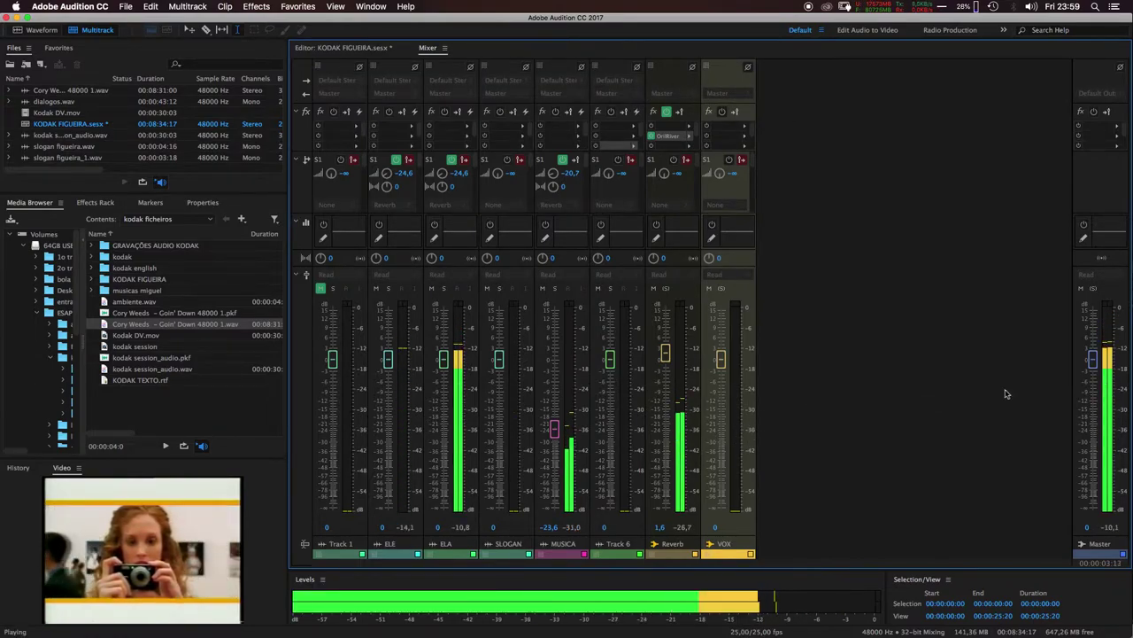
key(space)
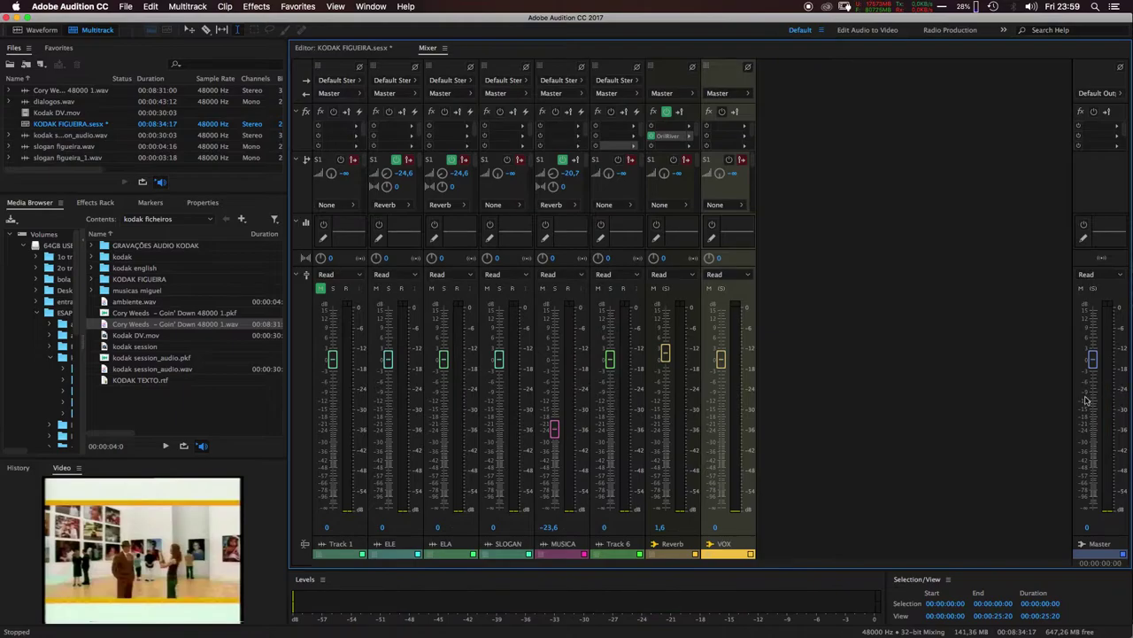
Route the outputs of the ELE, ELA and SLOGAN tracks to the VOX bus
click(404, 94)
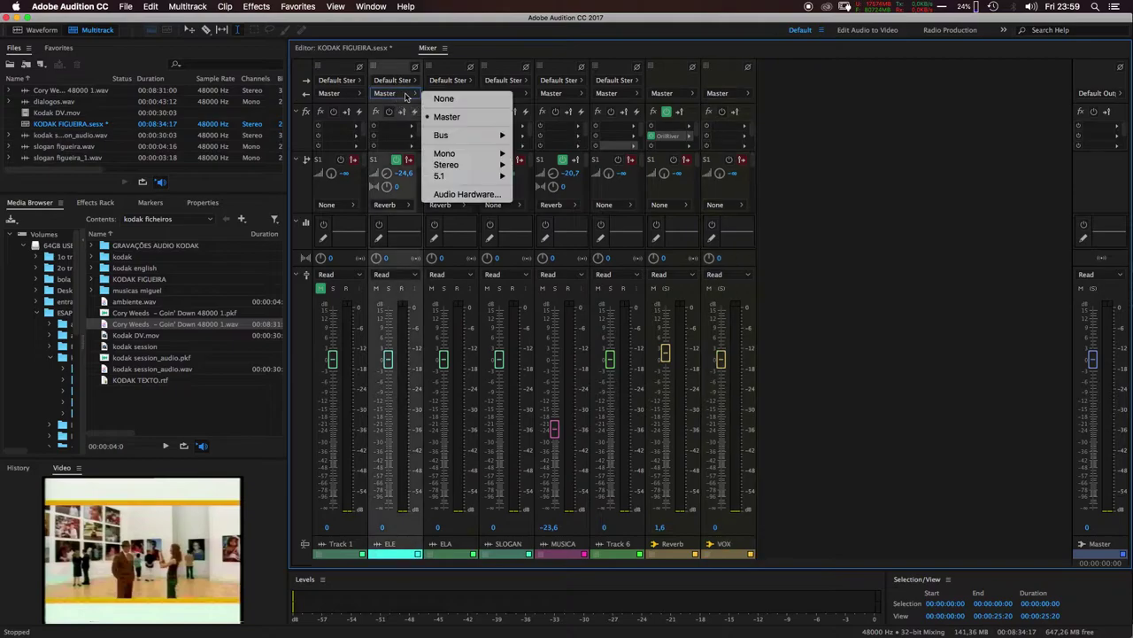
mouse_move(460, 135)
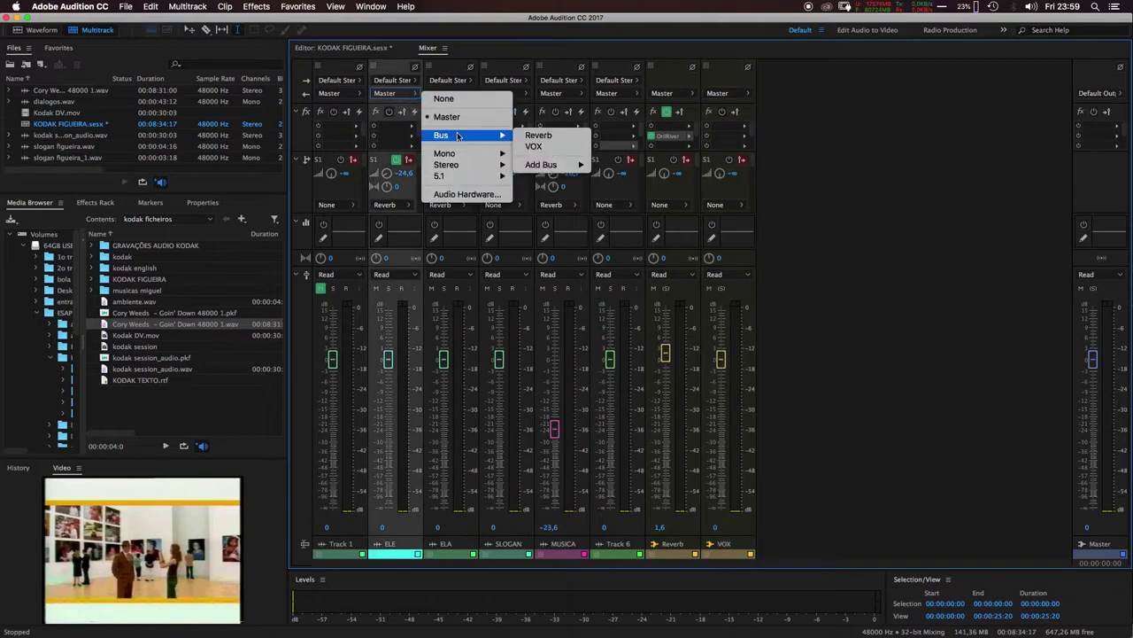
click(541, 147)
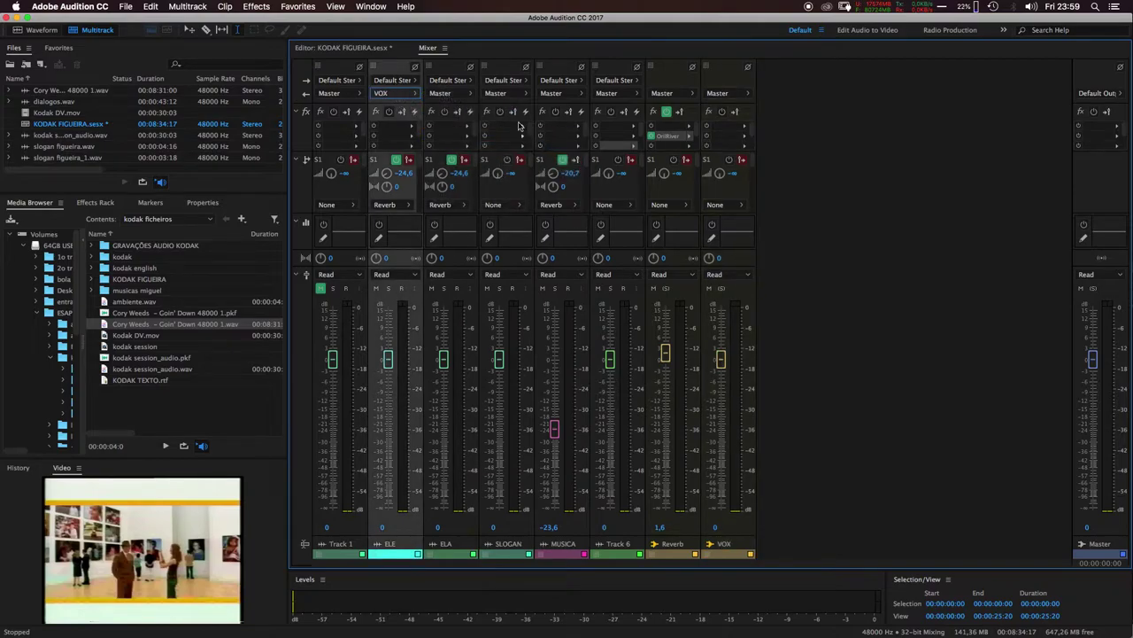
click(455, 96)
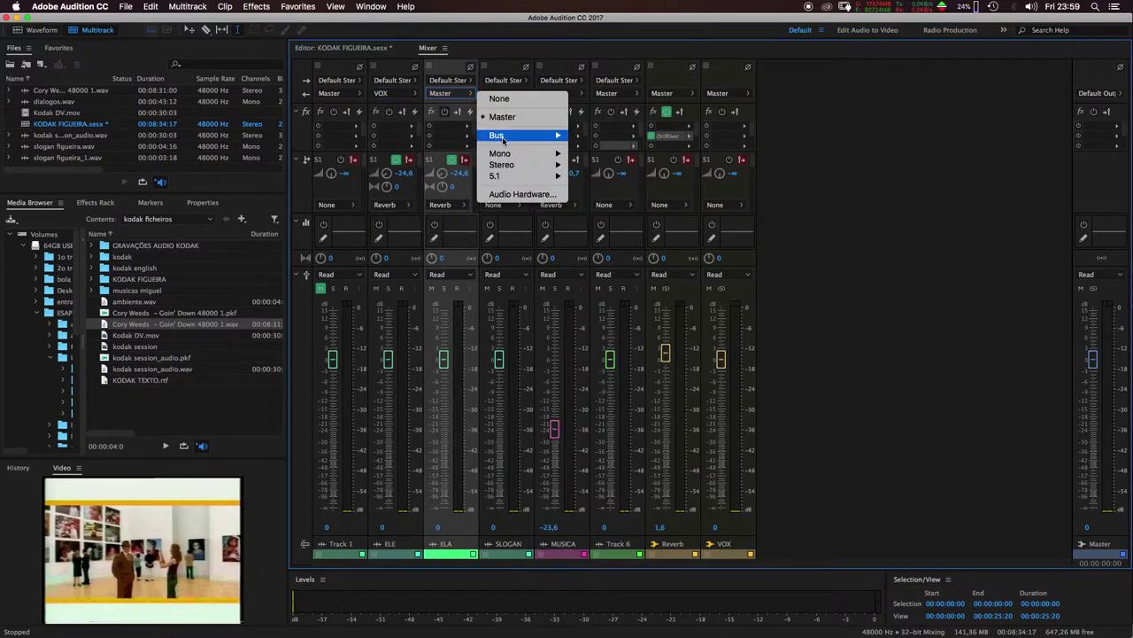
mouse_move(533, 137)
click(600, 149)
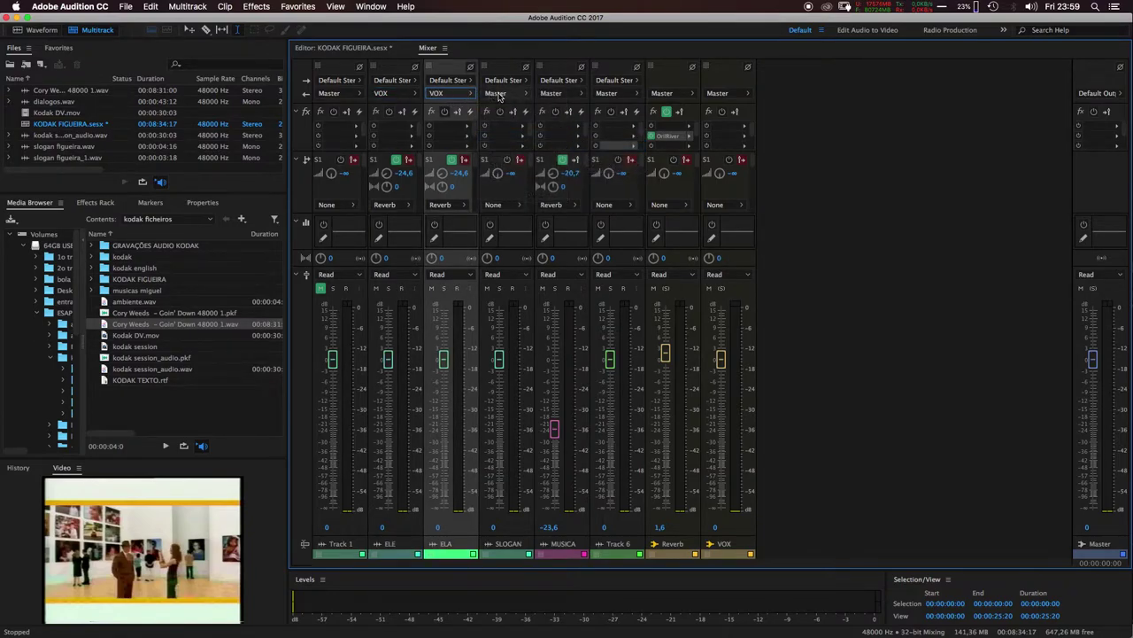
click(503, 96)
mouse_move(553, 137)
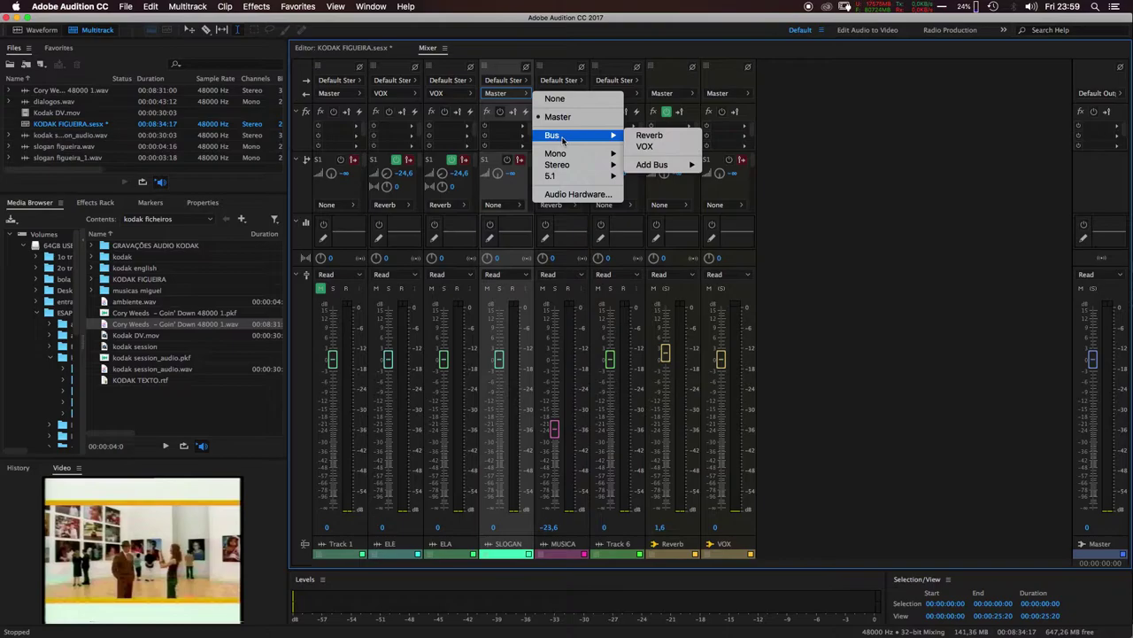
click(647, 149)
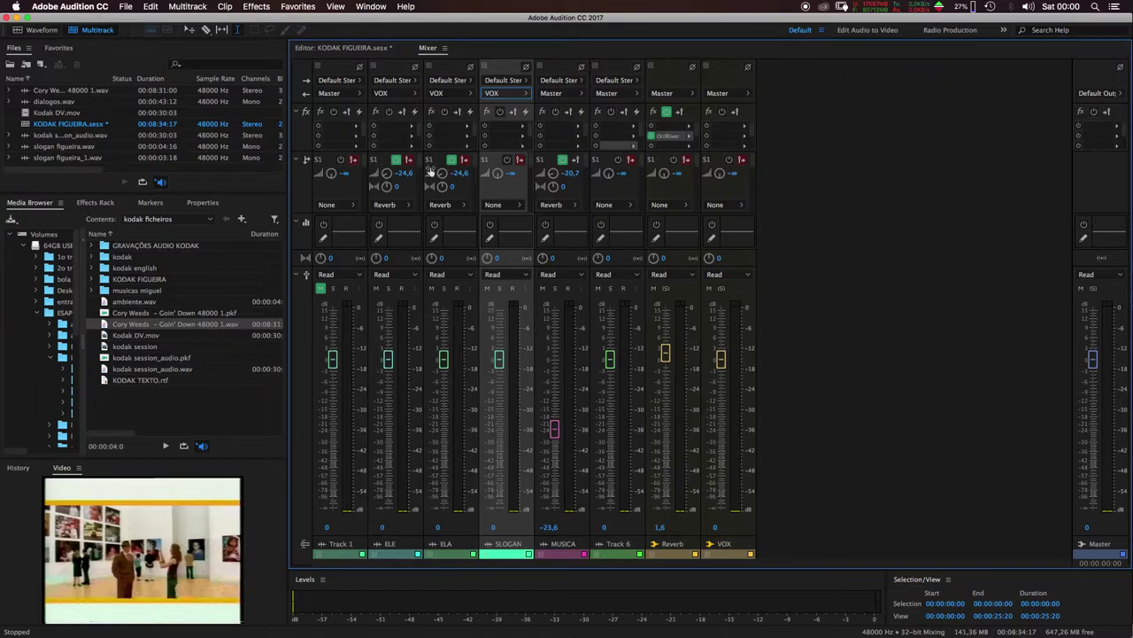
Insert the ValhallaFreqEcho Audio Unit in the VOX bus's second effect slot and move its window clear of the channel strips
click(745, 143)
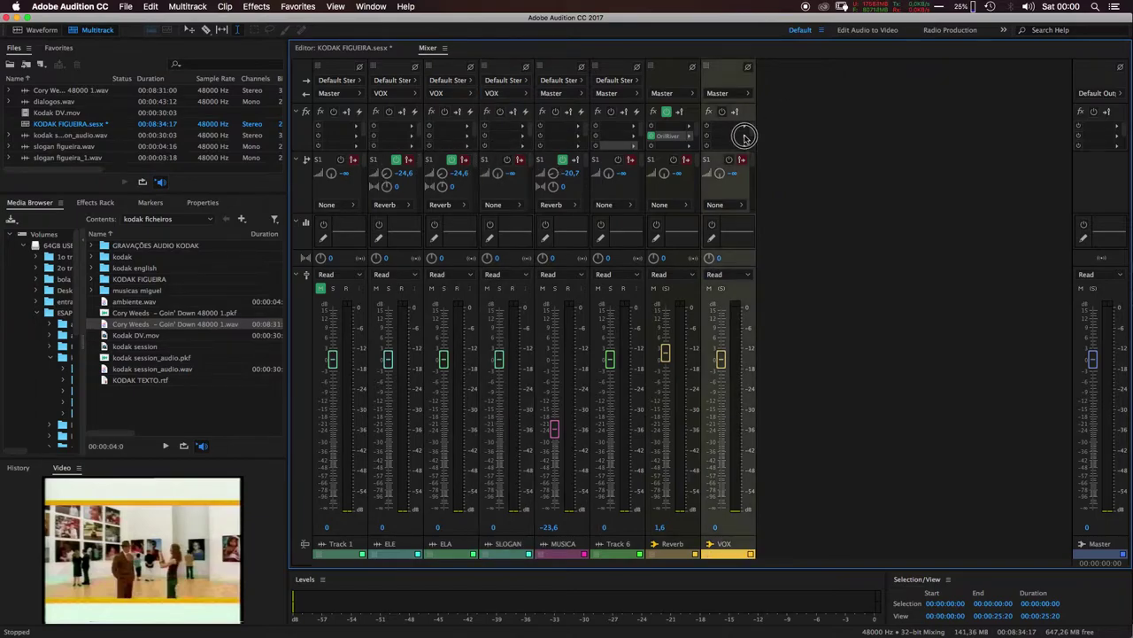
mouse_move(886, 305)
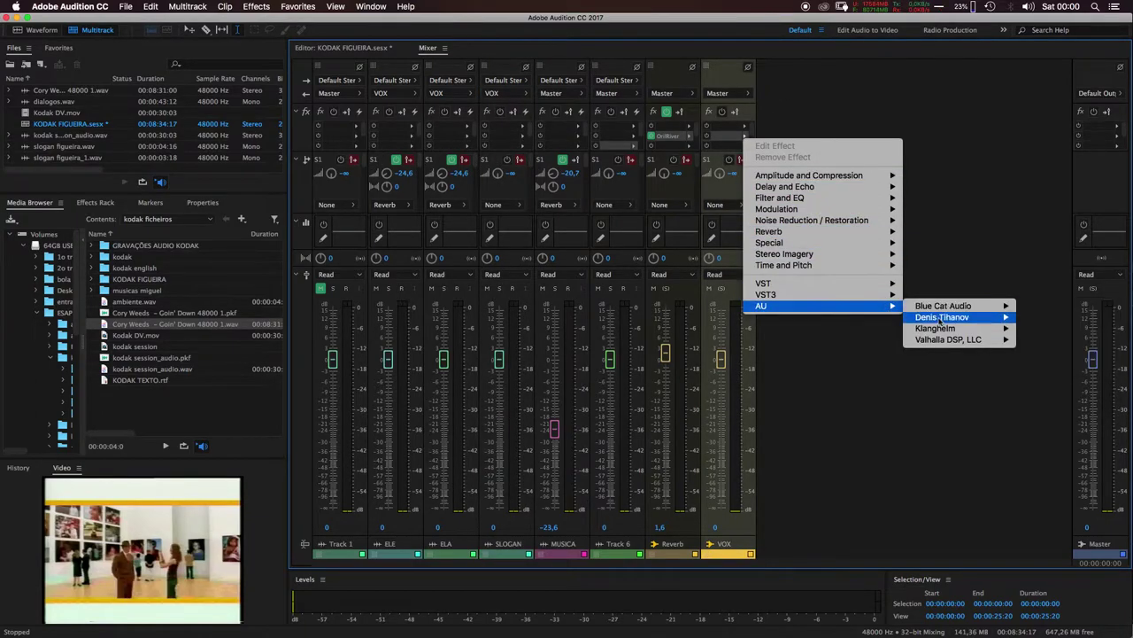
mouse_move(983, 339)
click(1068, 340)
drag(485, 195, 952, 185)
During playback, set ValhallaFreqEcho to 57.6 % mix, 196.77 ms delay and -1000 Hz shift
key(space)
drag(897, 292, 898, 285)
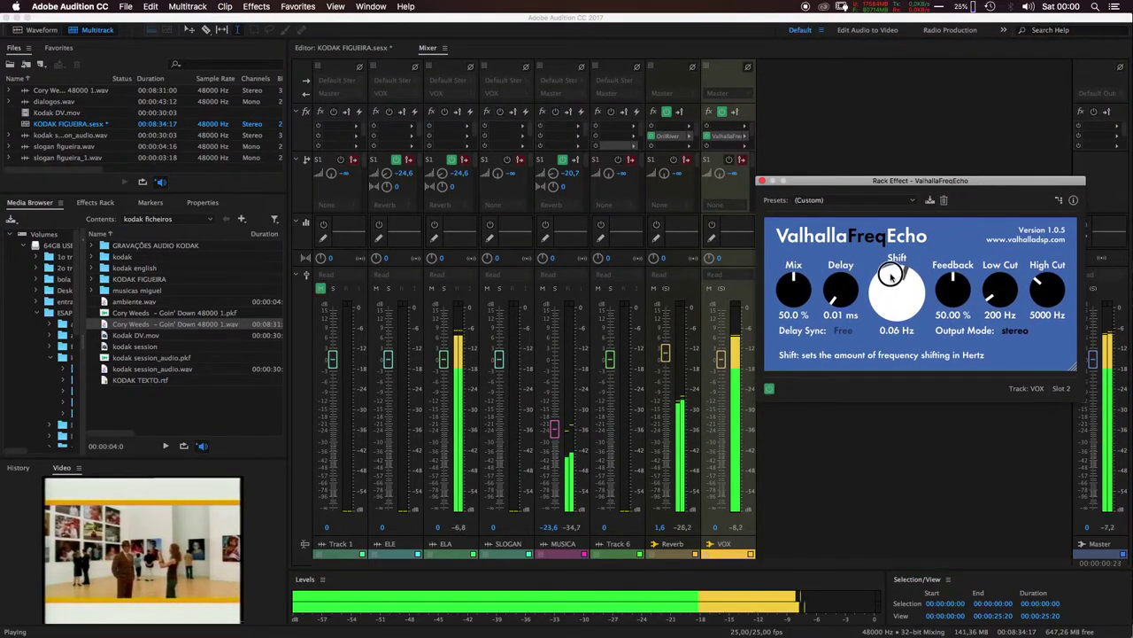
drag(801, 297, 847, 319)
drag(857, 277, 766, 423)
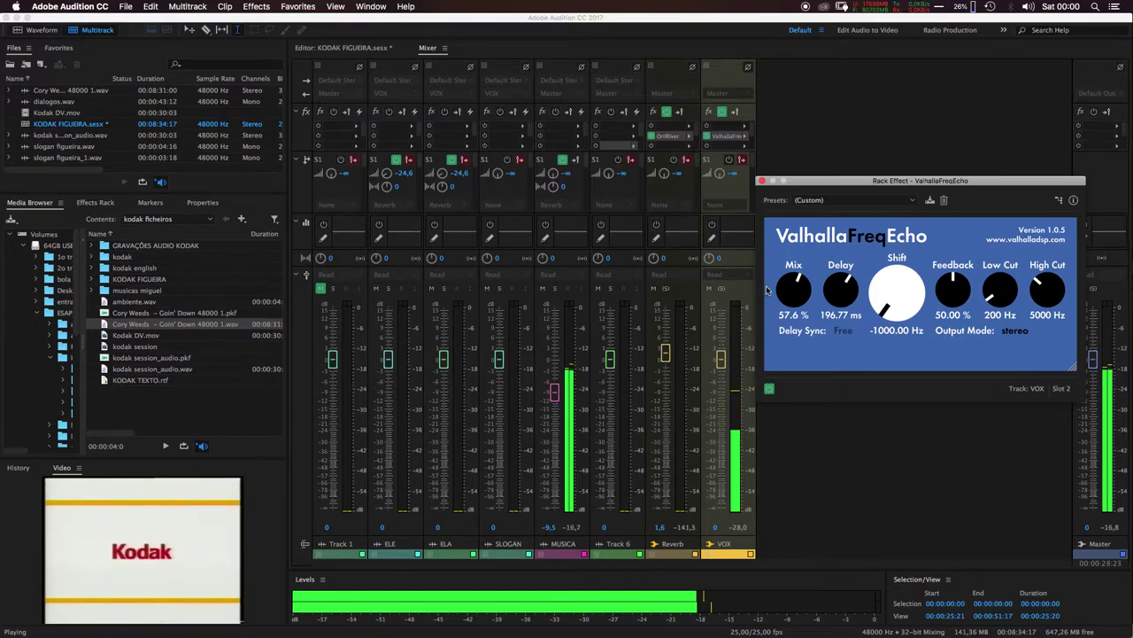
key(space)
Bypass ValhallaFreqEcho and remove it from the VOX bus
click(706, 136)
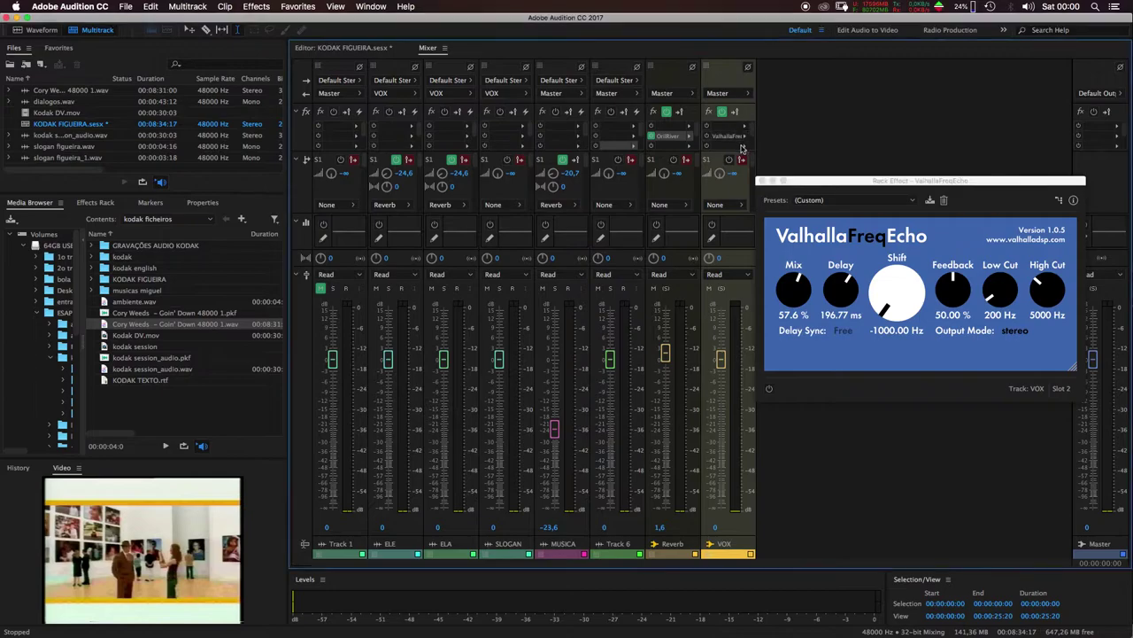
click(744, 138)
click(779, 157)
Play the mix while raising the VOX bus fader and lowering it to −∞ to test the joint voice control
key(space)
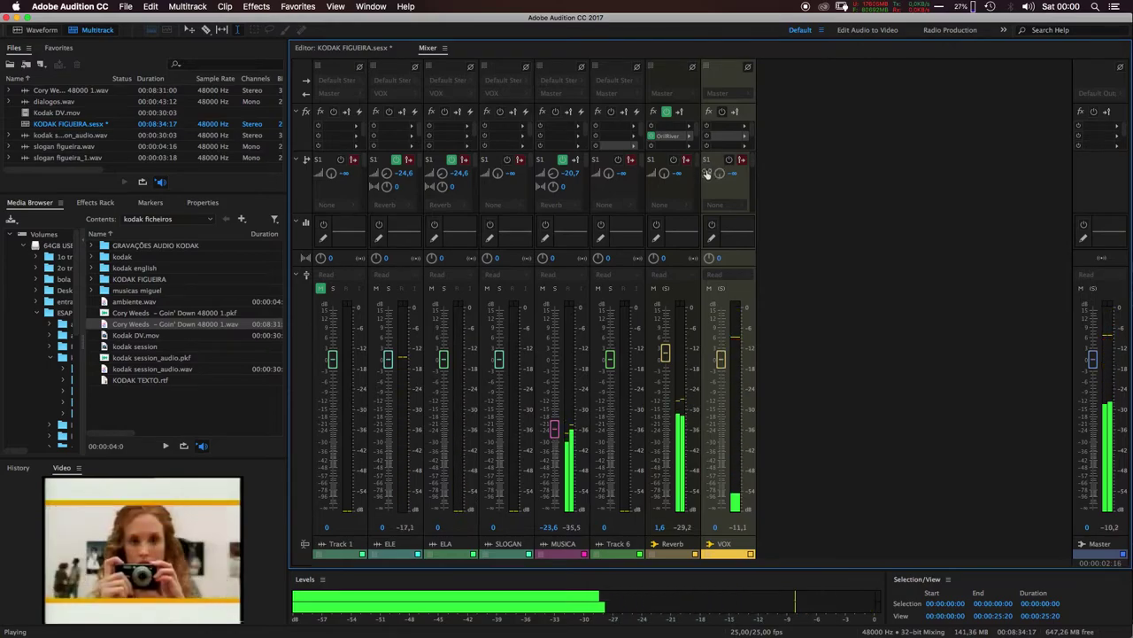
mouse_move(720, 361)
mouse_down()
mouse_move(716, 463)
mouse_move(691, 518)
mouse_move(713, 467)
mouse_move(723, 347)
mouse_up()
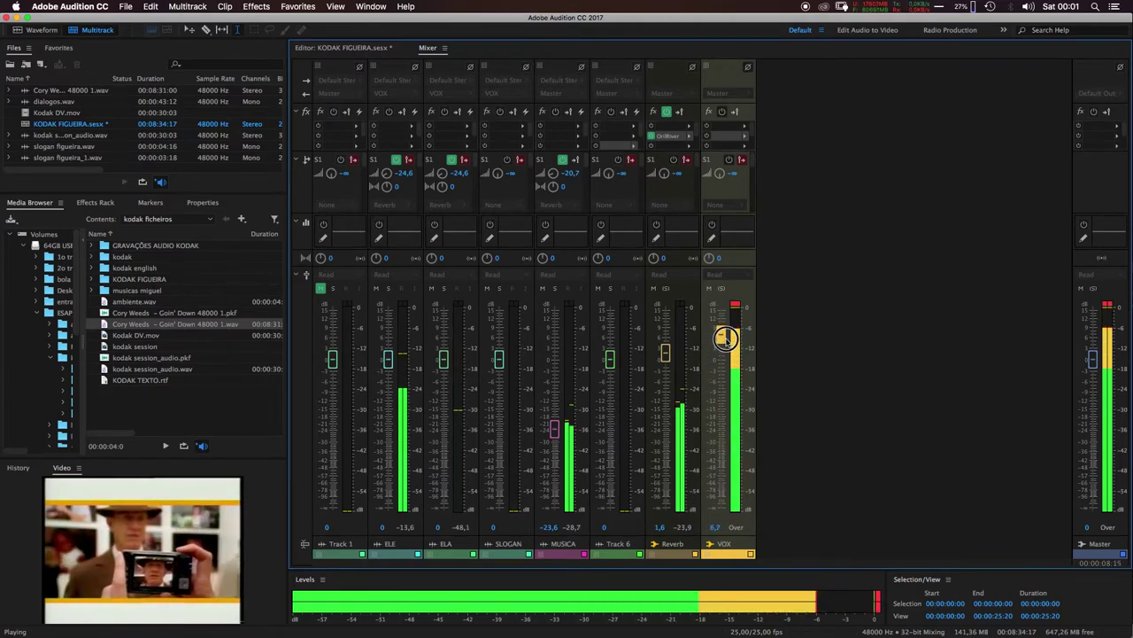
key(space)
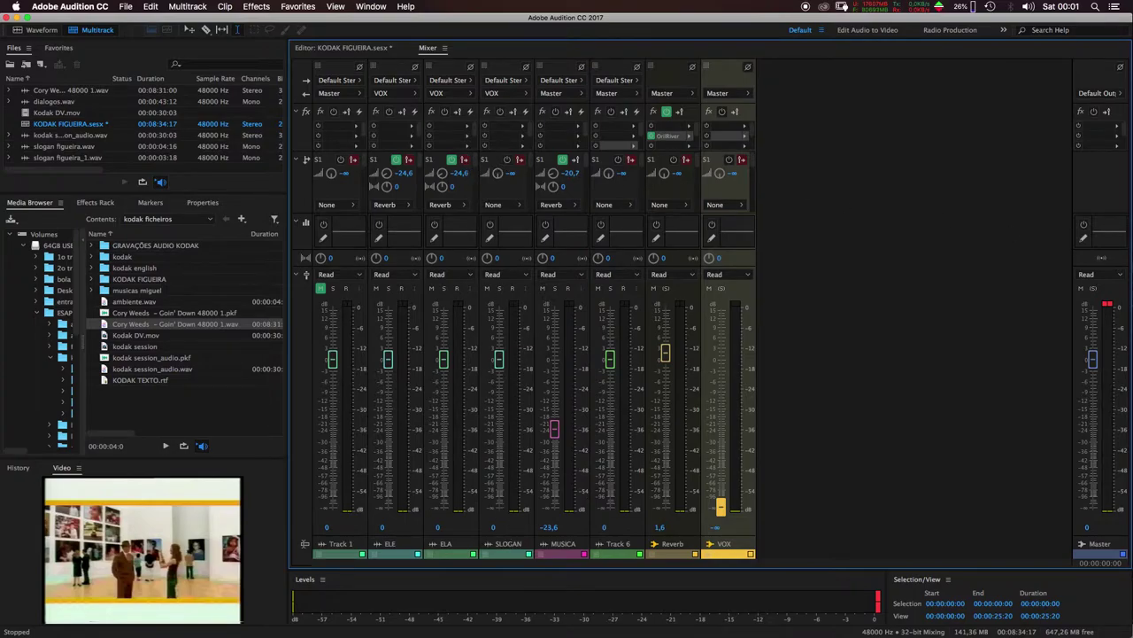
Play the mix with the VOX bus silenced, trying the MUSICA mute, and reset the VOX fader to 0
key(space)
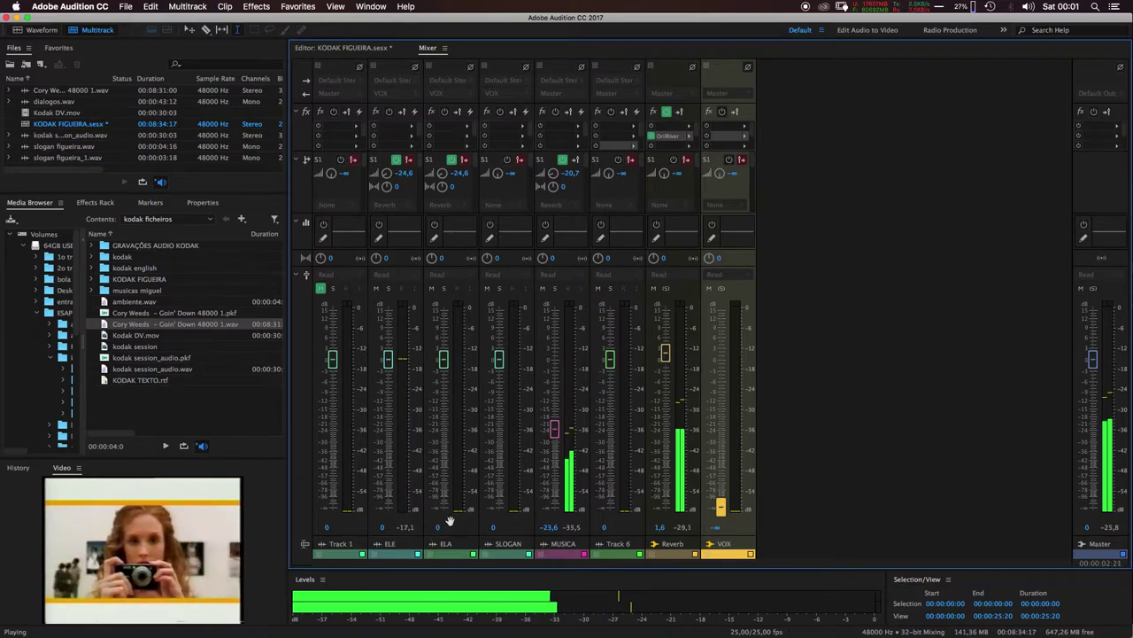
click(543, 290)
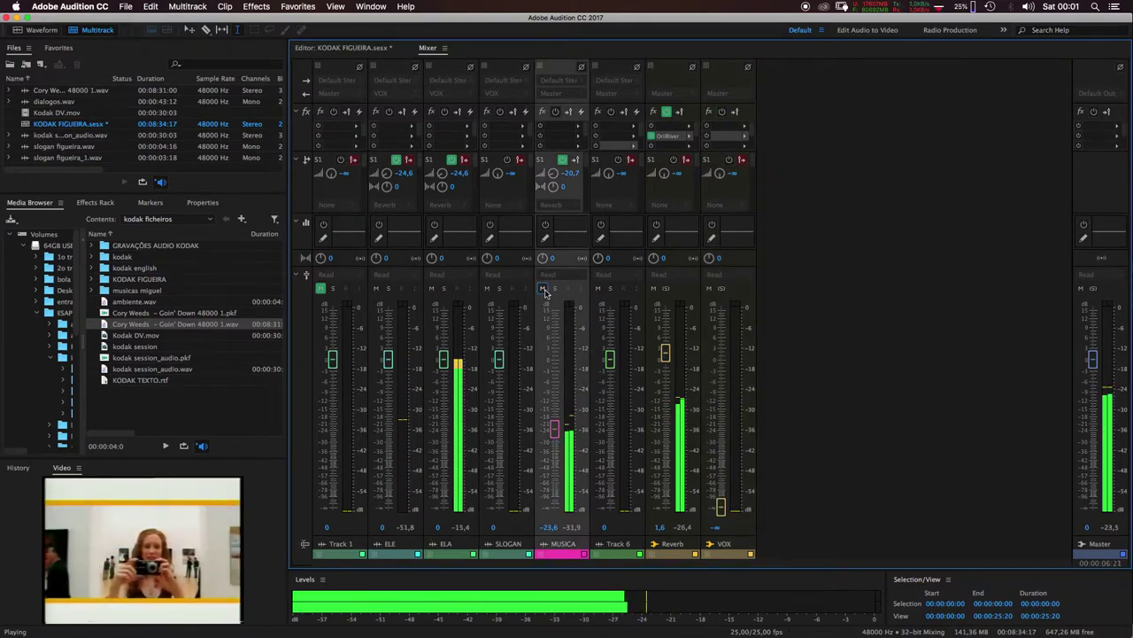
key(space)
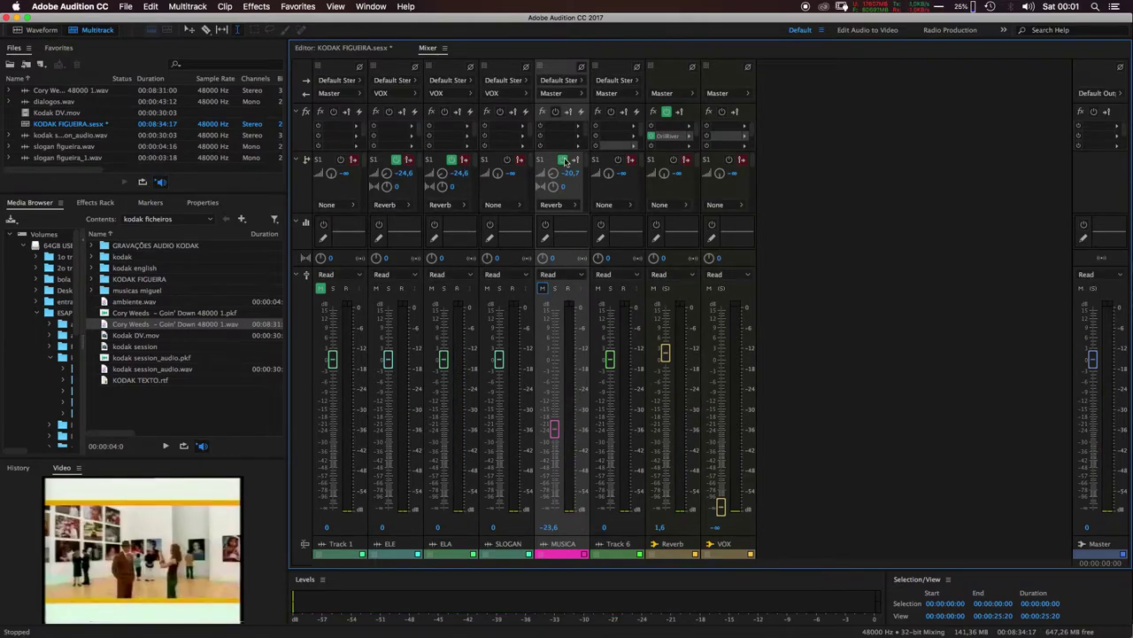
click(719, 506)
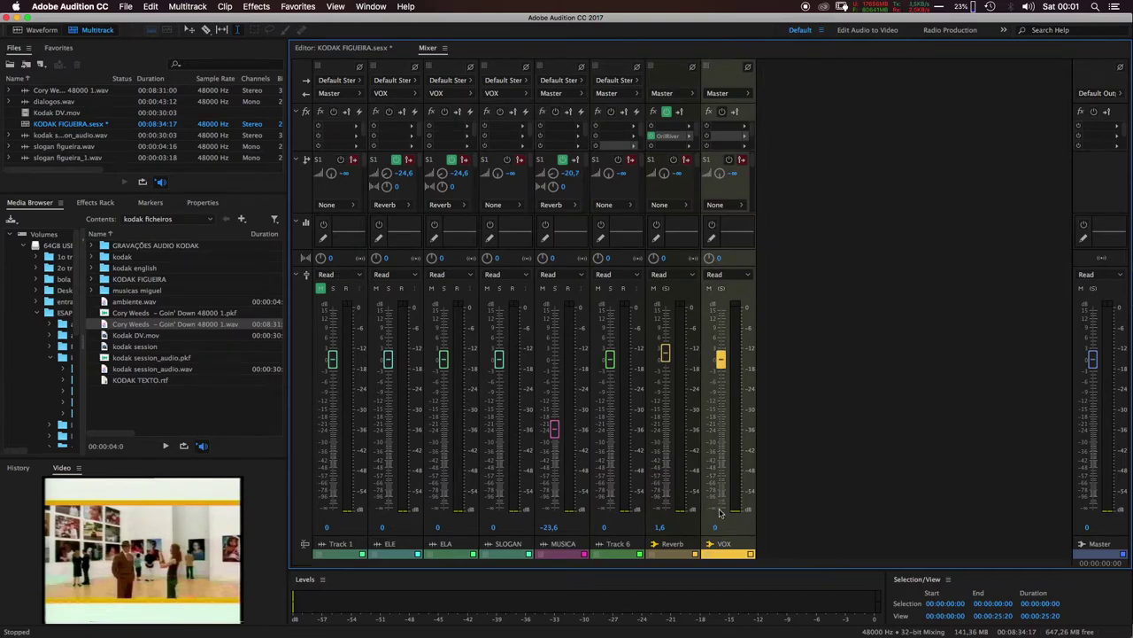
Mute the ELE, ELA and SLOGAN tracks
click(376, 289)
click(432, 289)
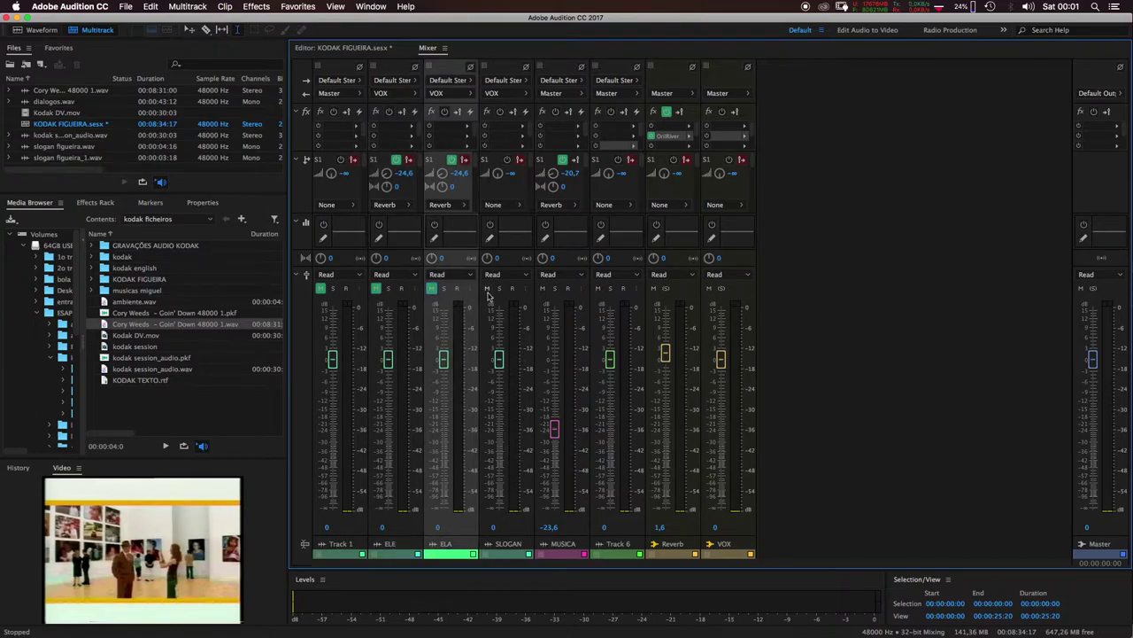
click(487, 289)
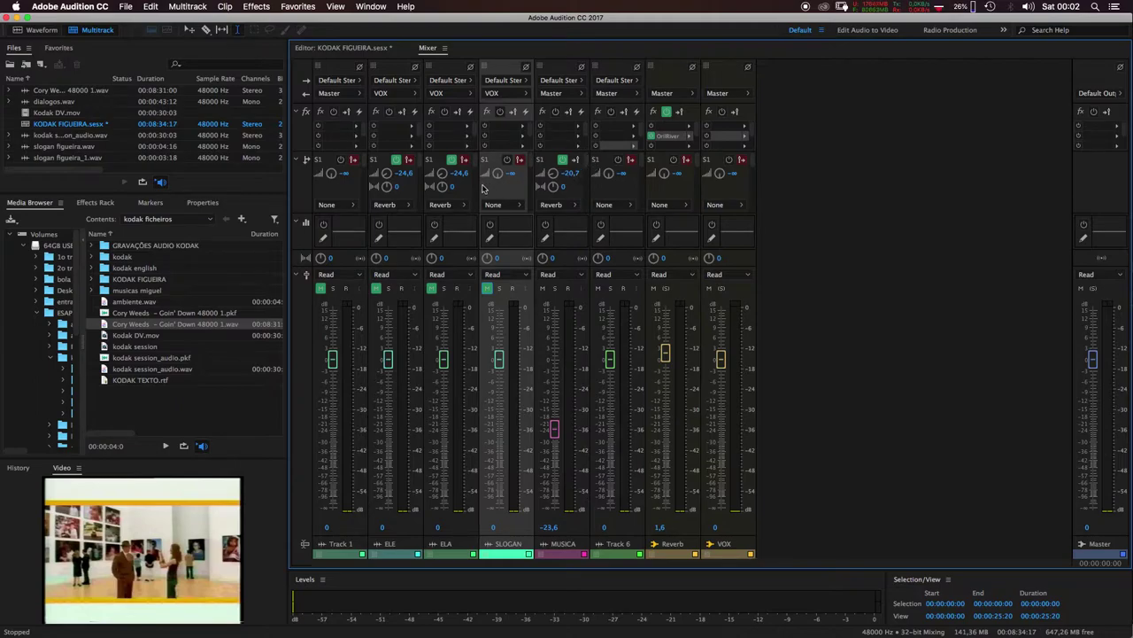
Play the mix and unmute SLOGAN, ELA and ELE, toggling the ELA mute to compare the sound
key(space)
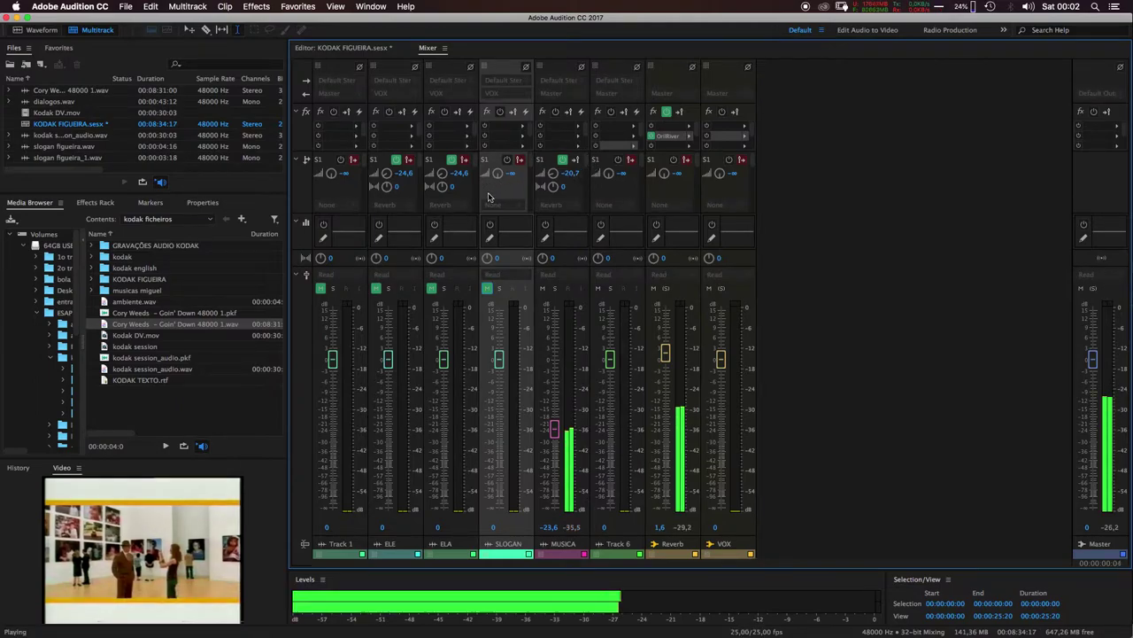
click(490, 288)
click(431, 288)
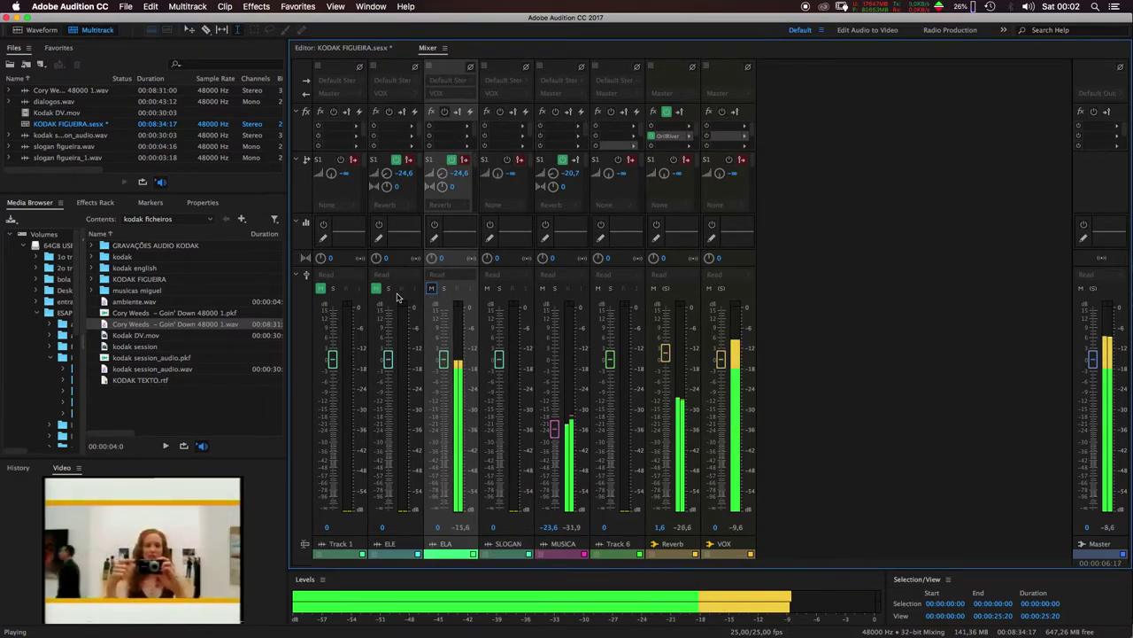
click(431, 289)
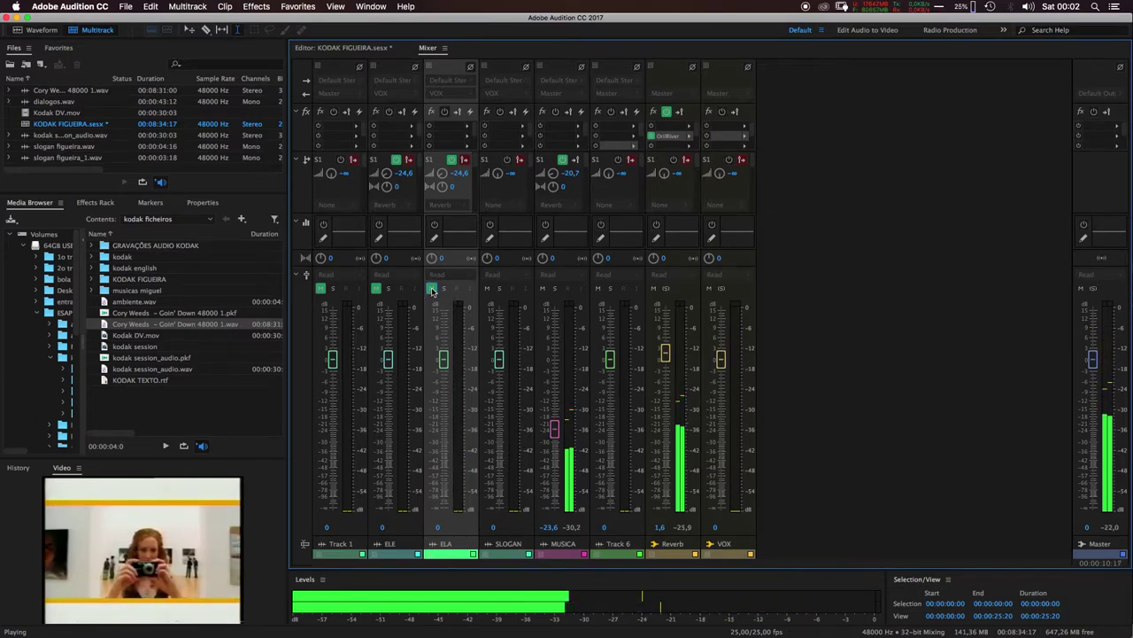
click(431, 289)
click(377, 289)
click(378, 290)
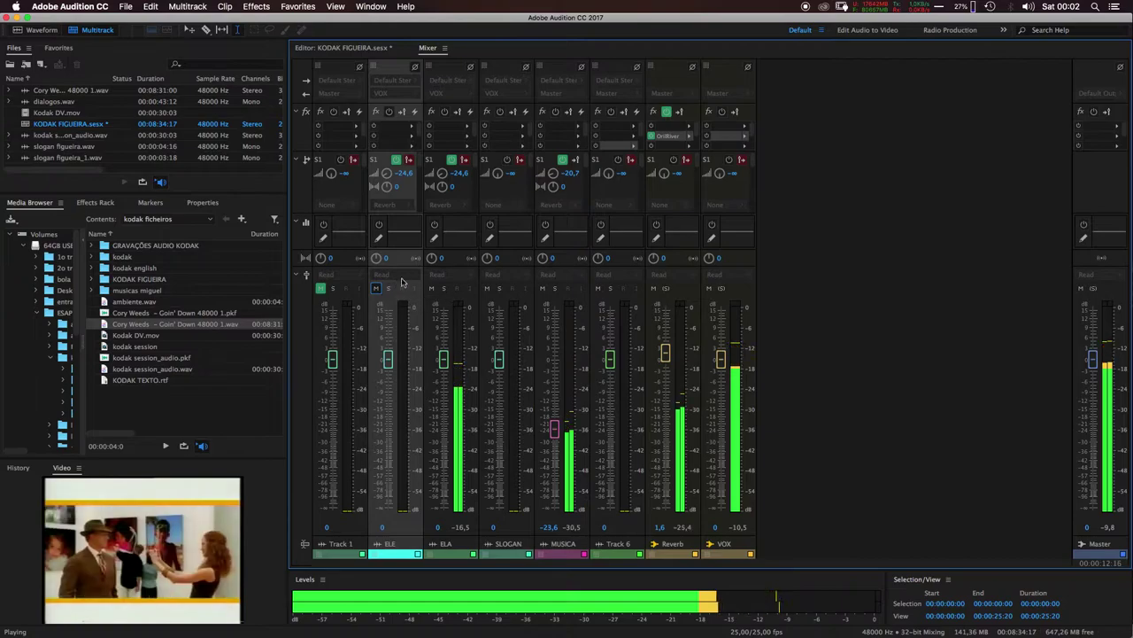
Try the solo on the Reverb bus during playback and stop the mix
click(666, 289)
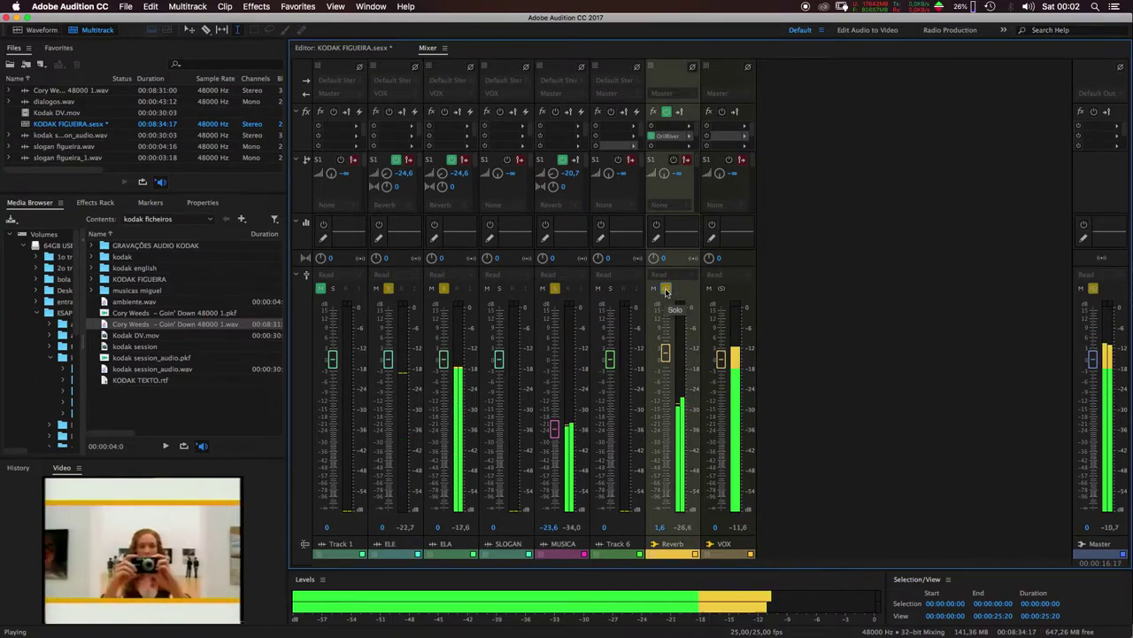
key(space)
Play the mix with the VOX bus fader at −∞, muting and unmuting ELE and ELA to compare their reverb sends
key(space)
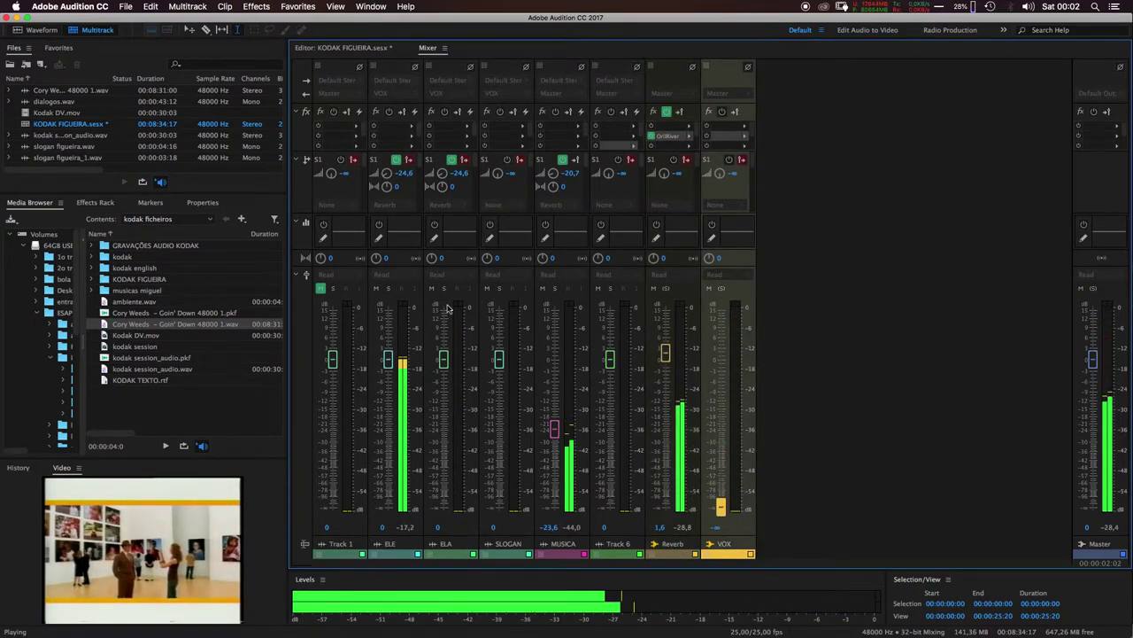
click(375, 287)
click(431, 288)
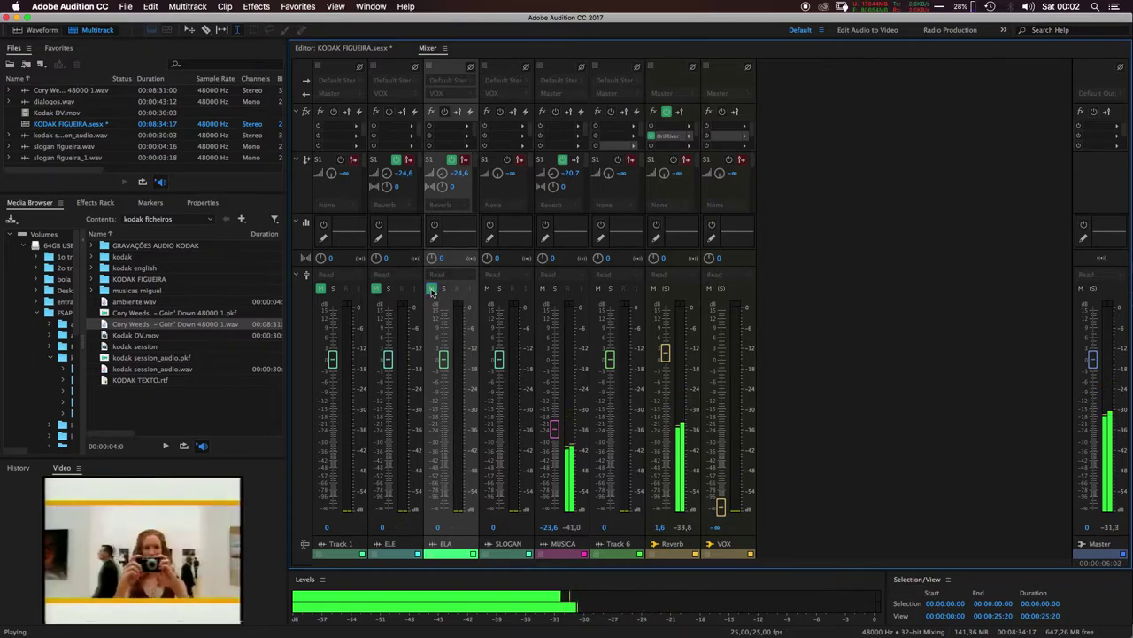
click(431, 288)
click(375, 288)
Raise the VOX bus fader to −0.8 dB and stop playback
drag(721, 506, 727, 363)
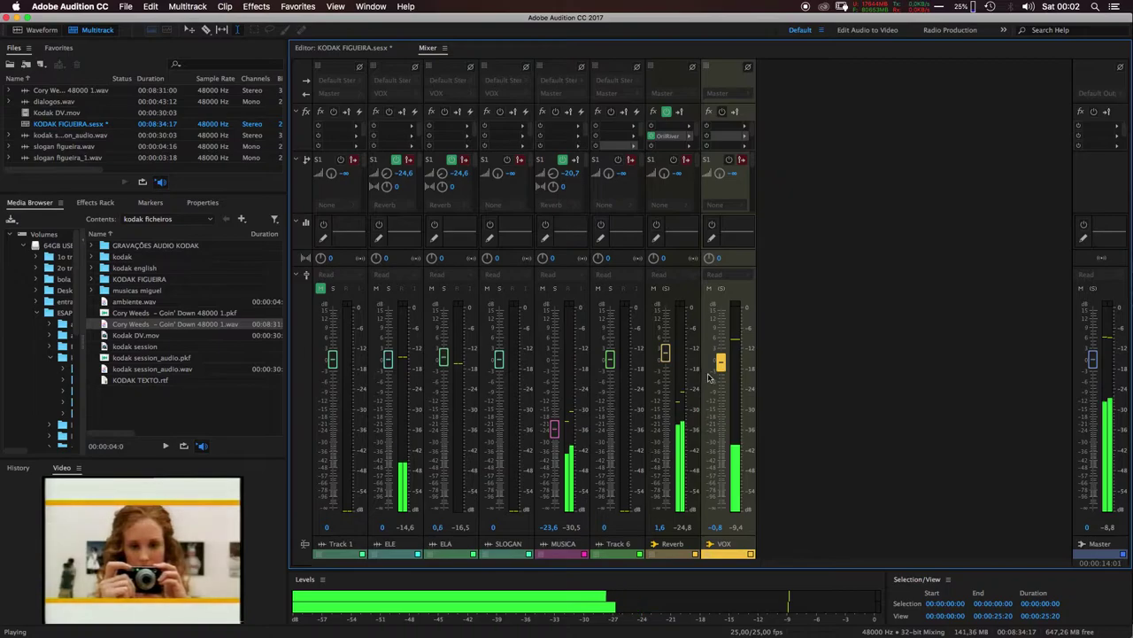
key(space)
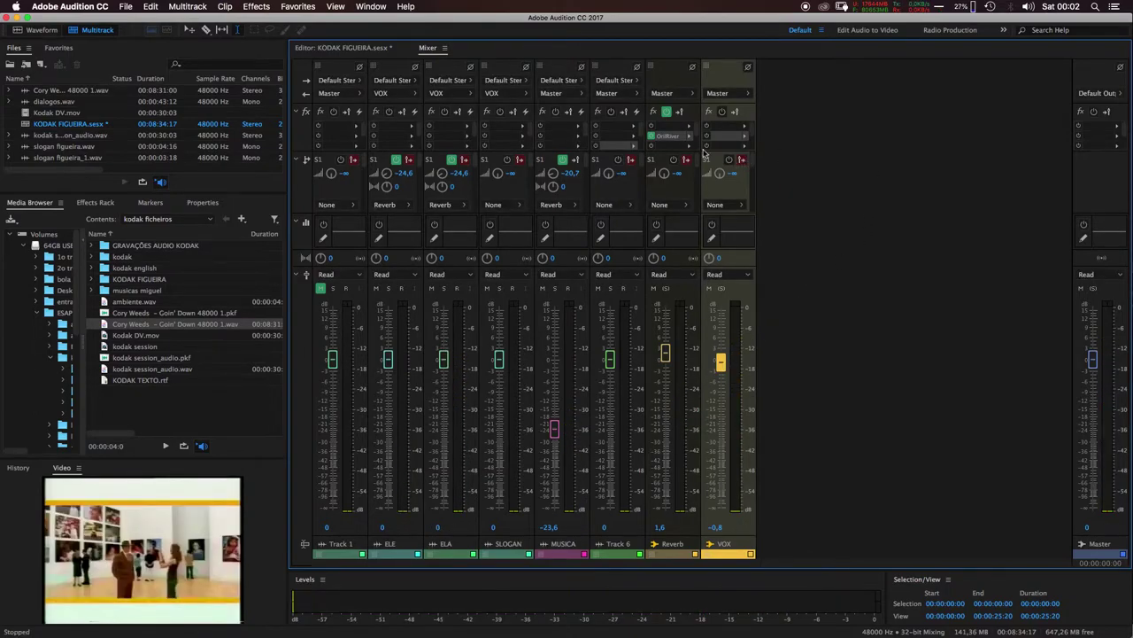
Add Dynamics Processing to the VOX bus's second effect slot and lower the curve's end point to about −4.4 dB during playback
click(747, 138)
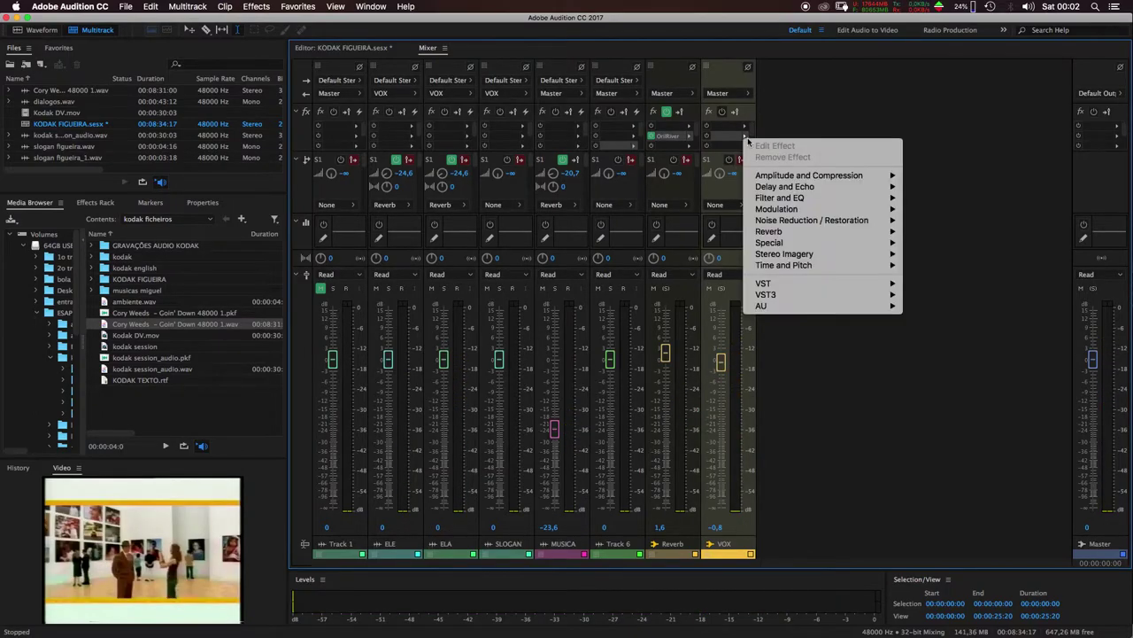
mouse_move(850, 175)
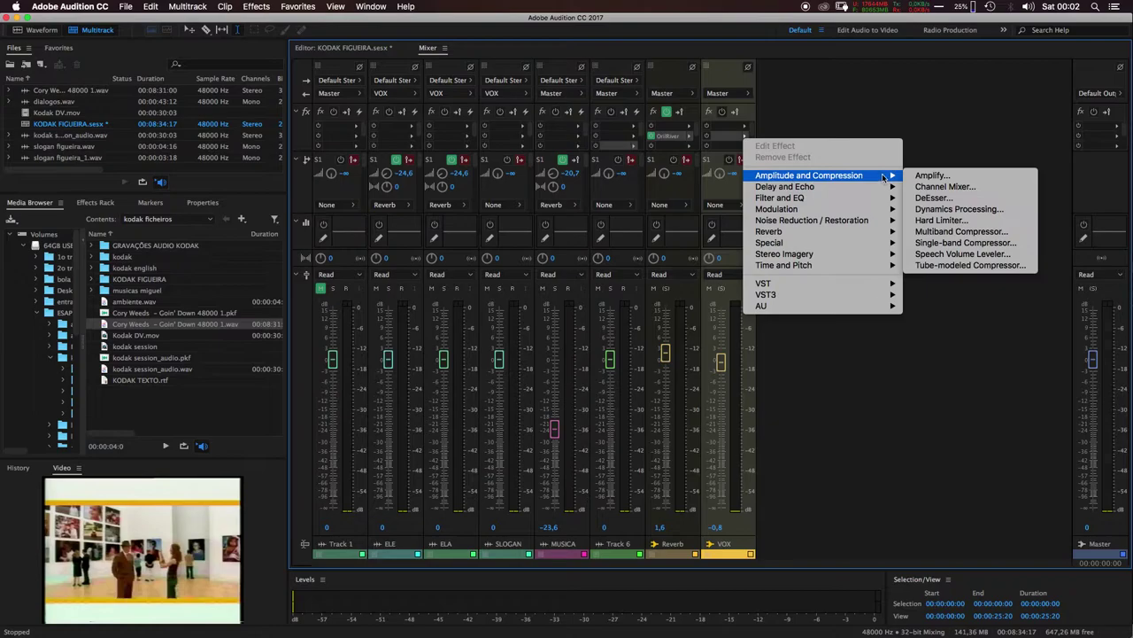
click(991, 210)
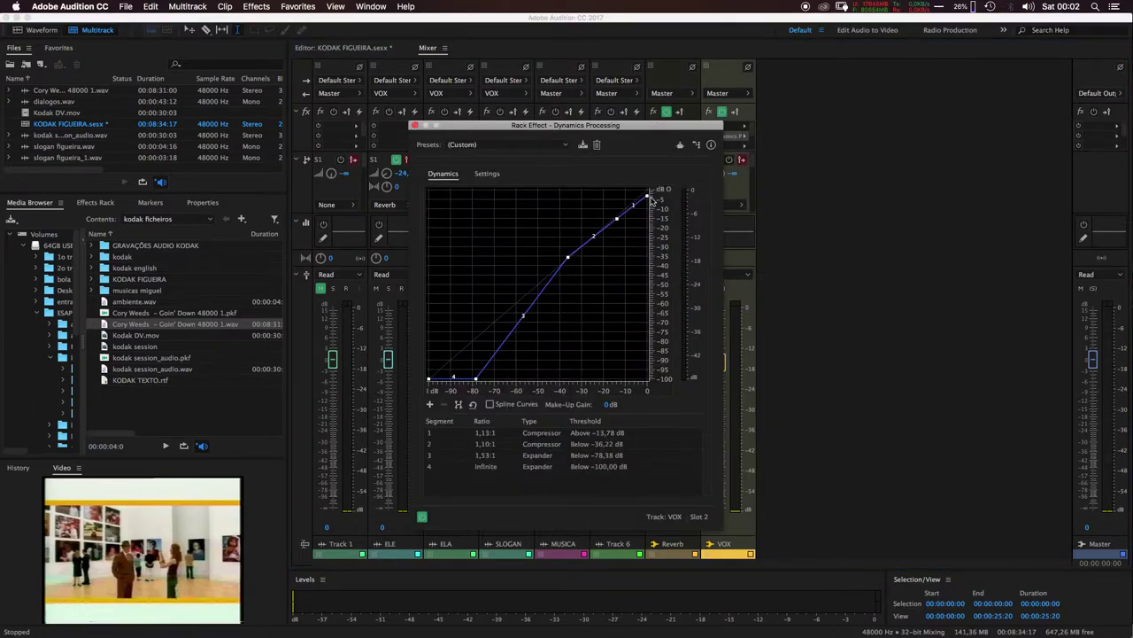
key(space)
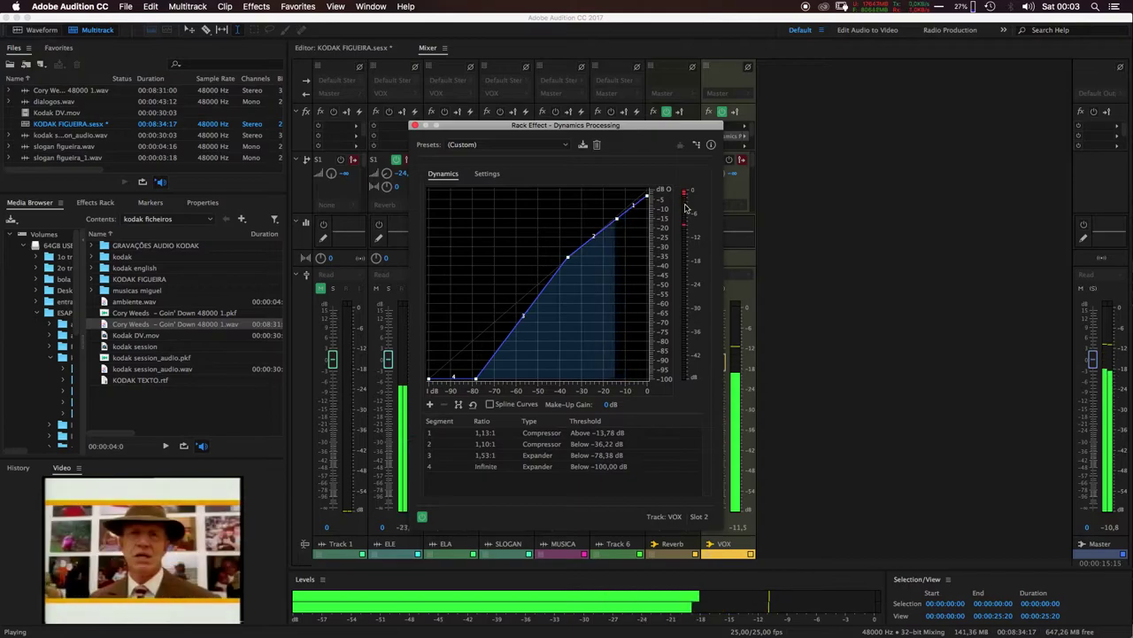
drag(651, 201, 650, 199)
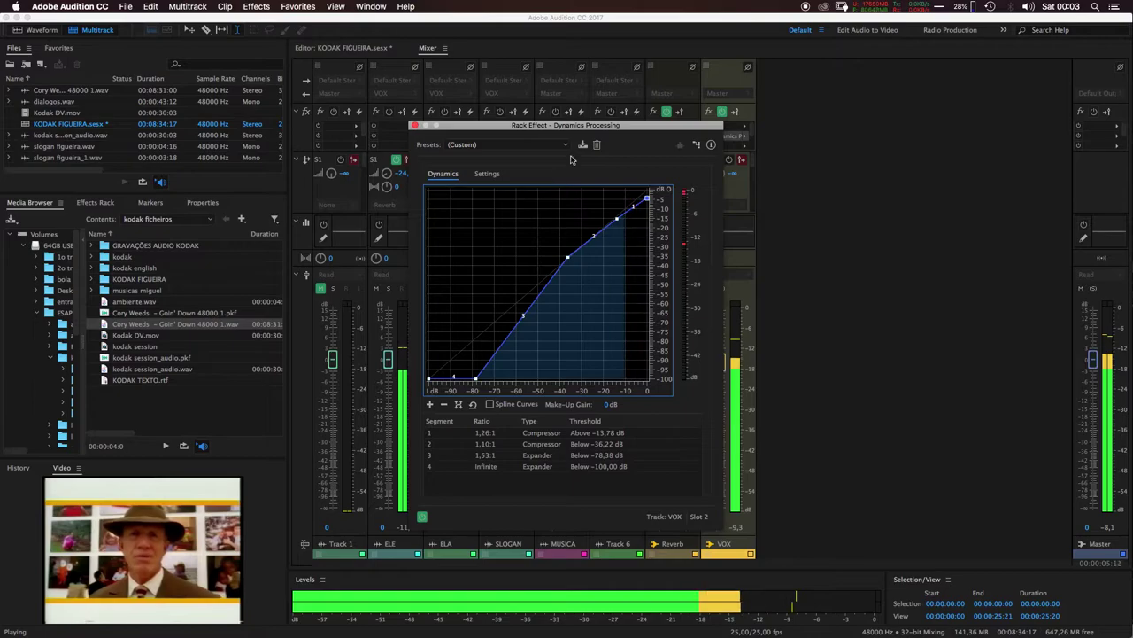
Clear the effect window from the mixer strips, mute the MUSICA track and switch off its send to the Reverb bus
drag(598, 126, 1004, 99)
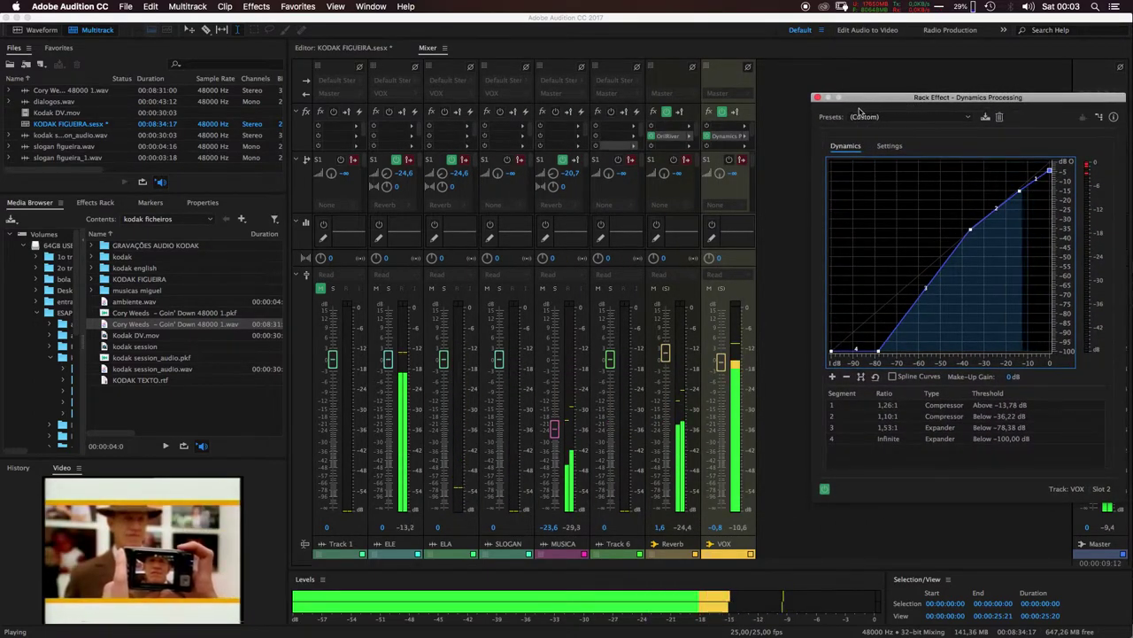
click(542, 291)
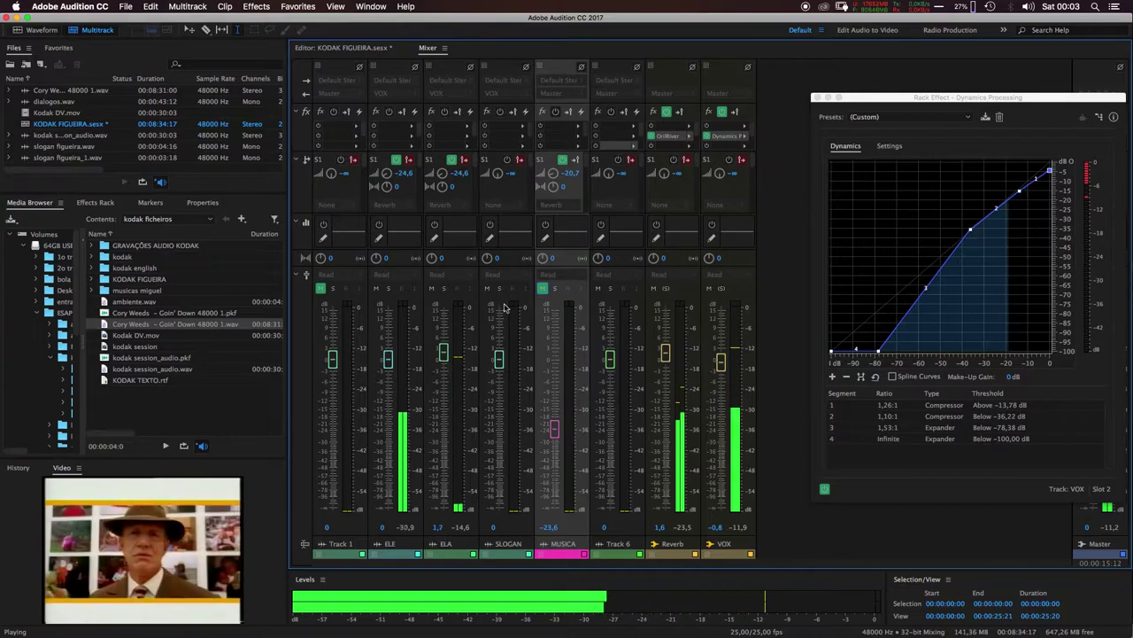
click(562, 160)
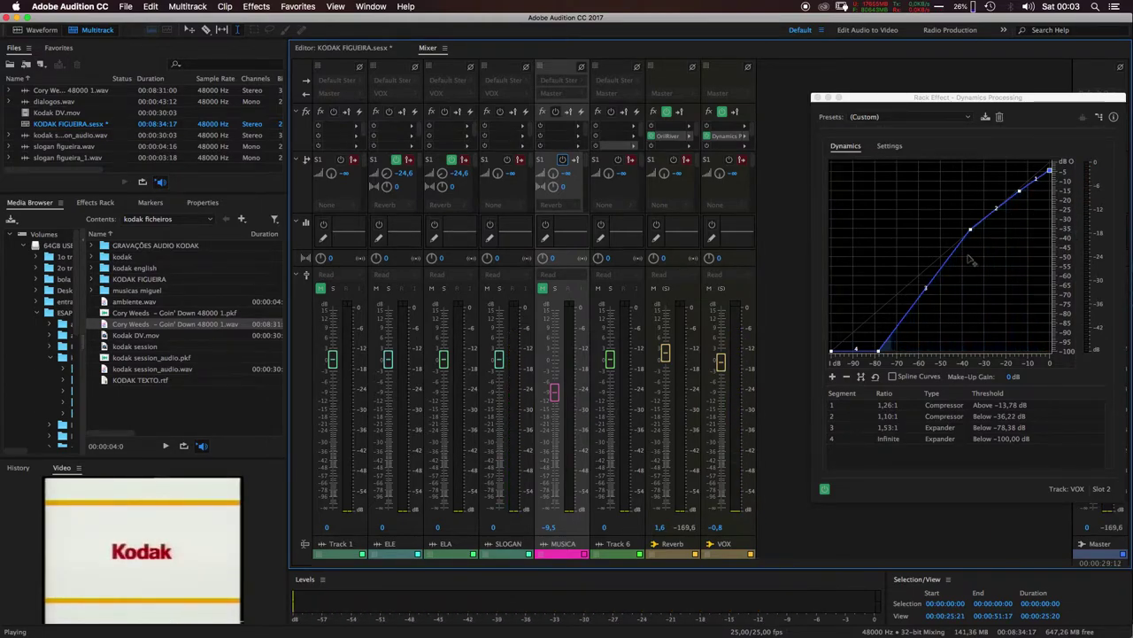
Move the dynamics curve's lower expander point to a threshold of about −84 dB during playback and stop the mix
drag(881, 350, 870, 352)
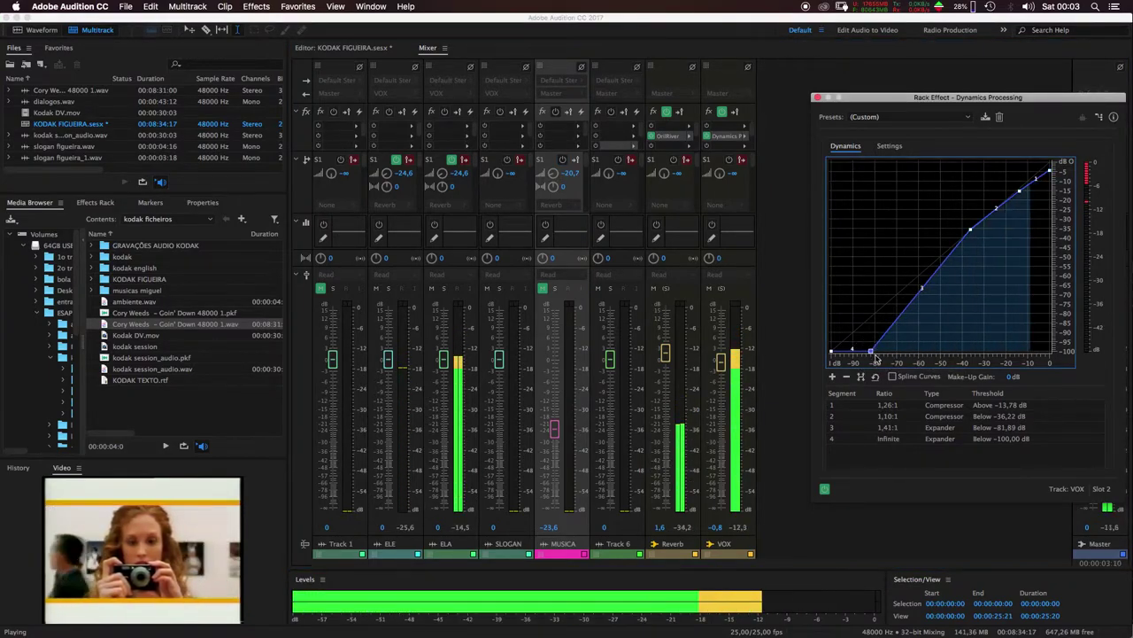
drag(872, 351, 853, 363)
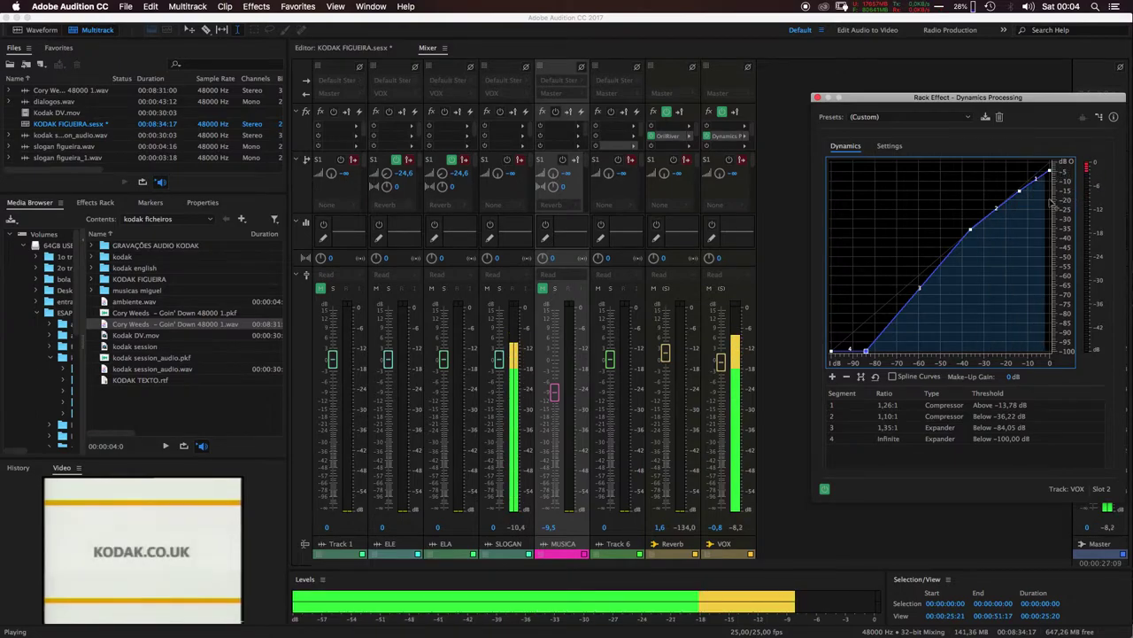
key(space)
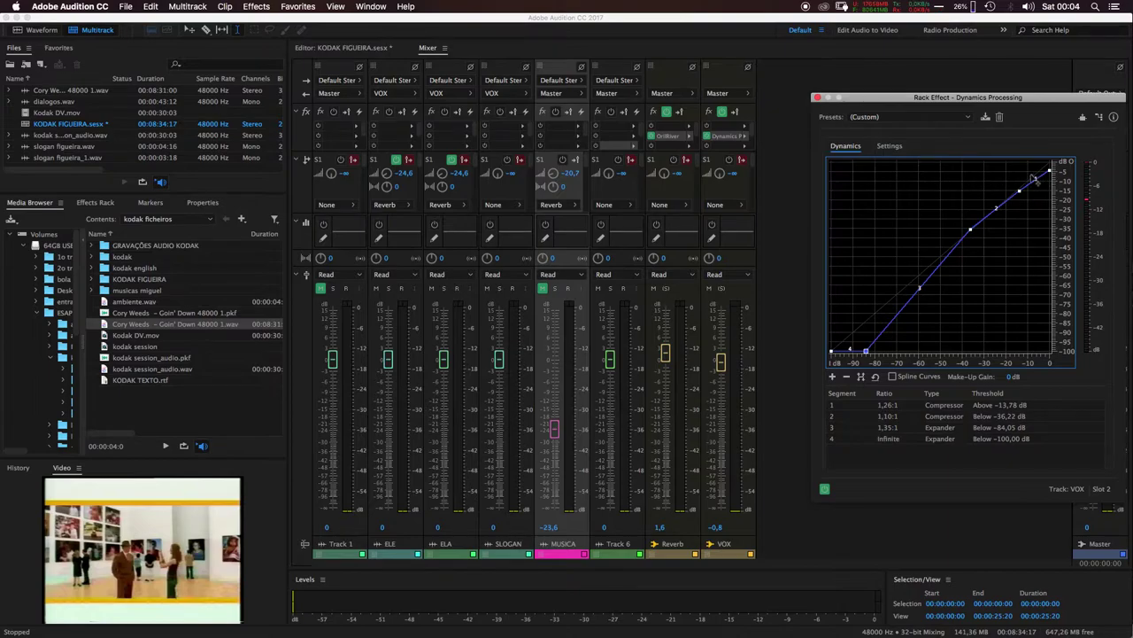
mouse_move(1054, 177)
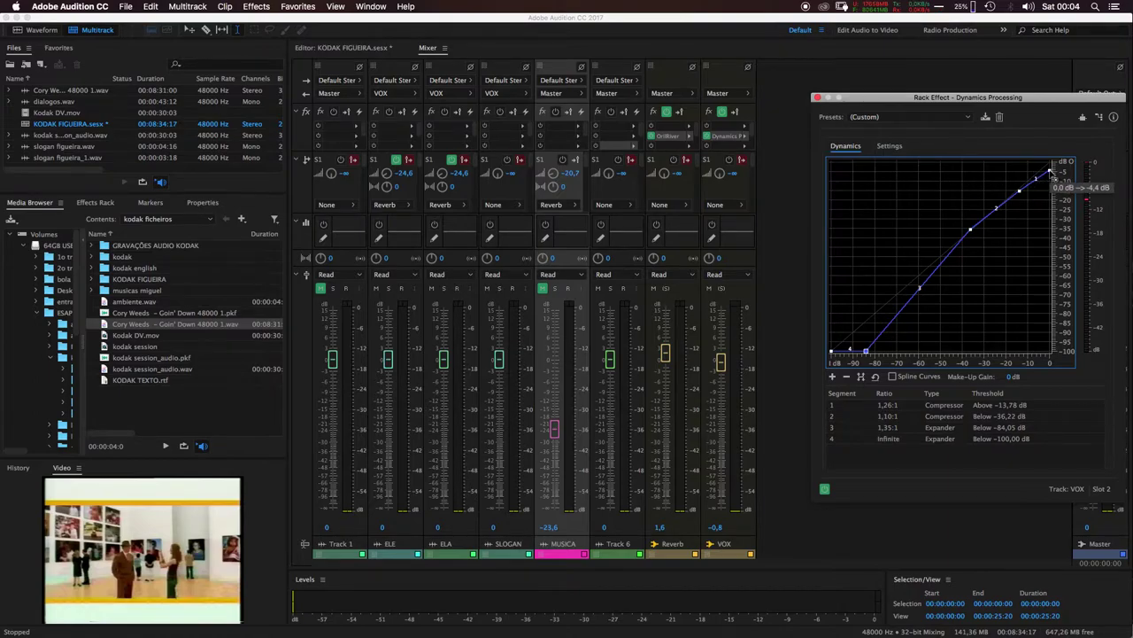
click(1046, 172)
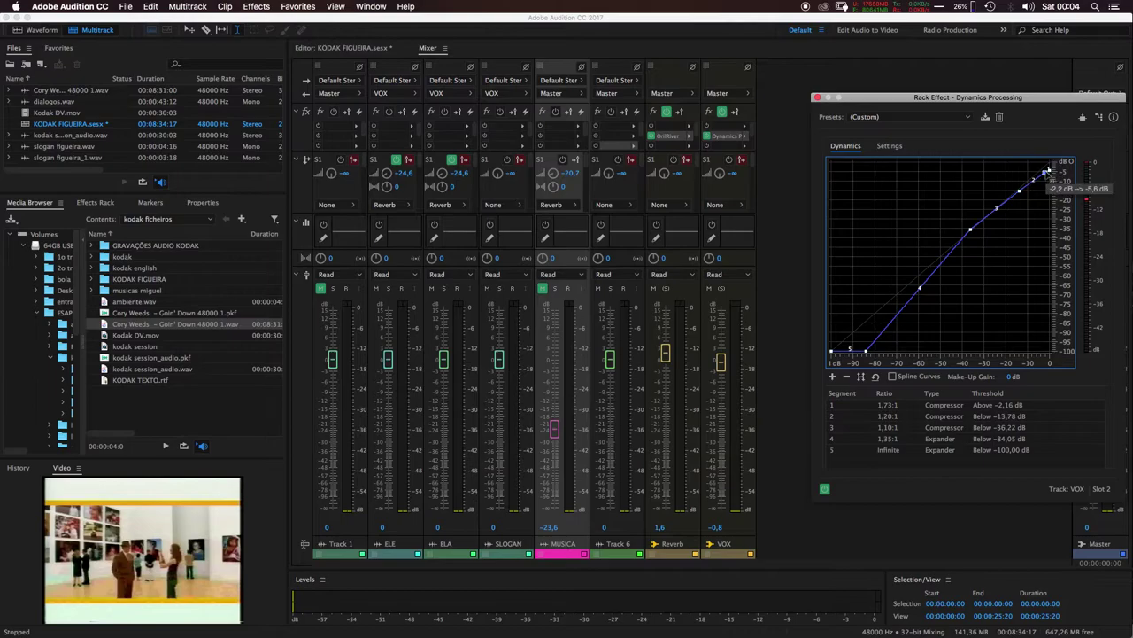
key(super+z)
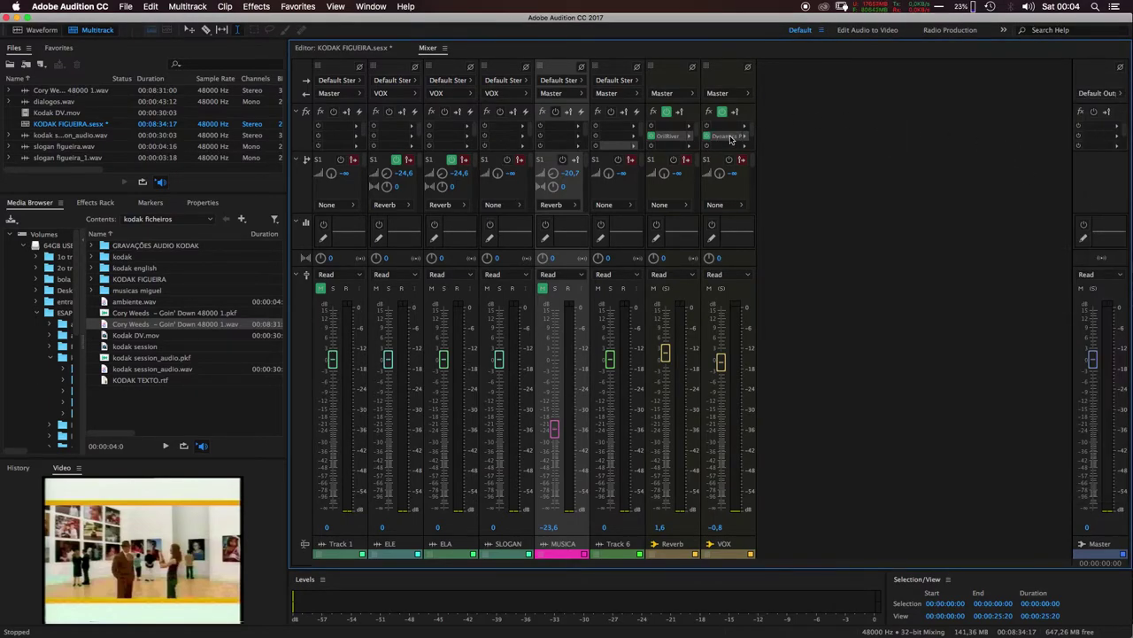
double_click(730, 137)
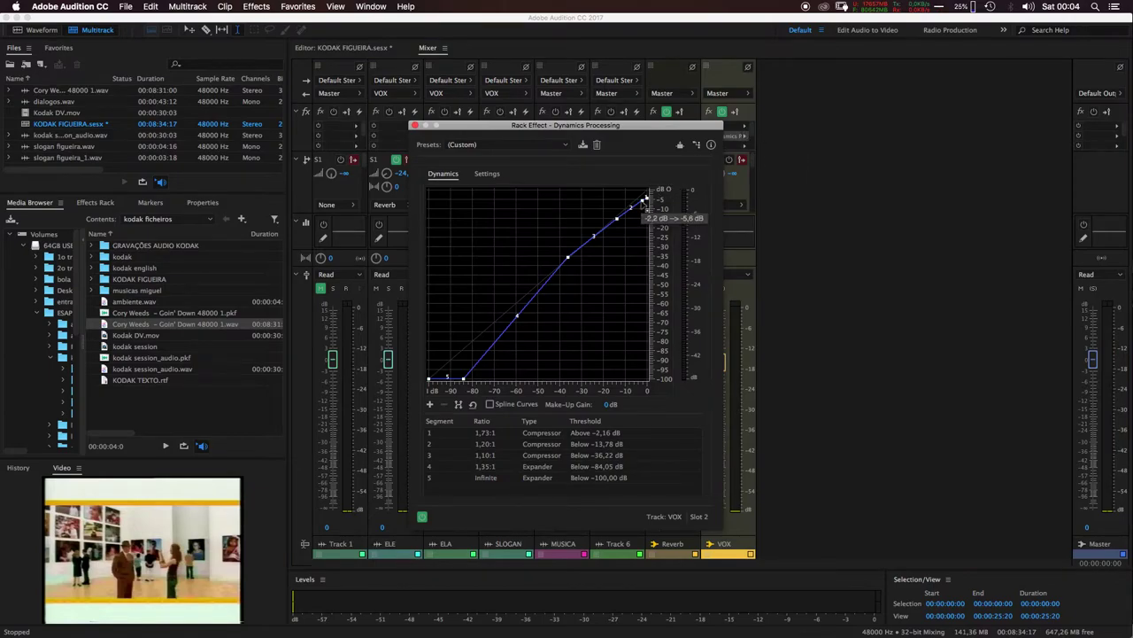
right_click(645, 201)
click(676, 224)
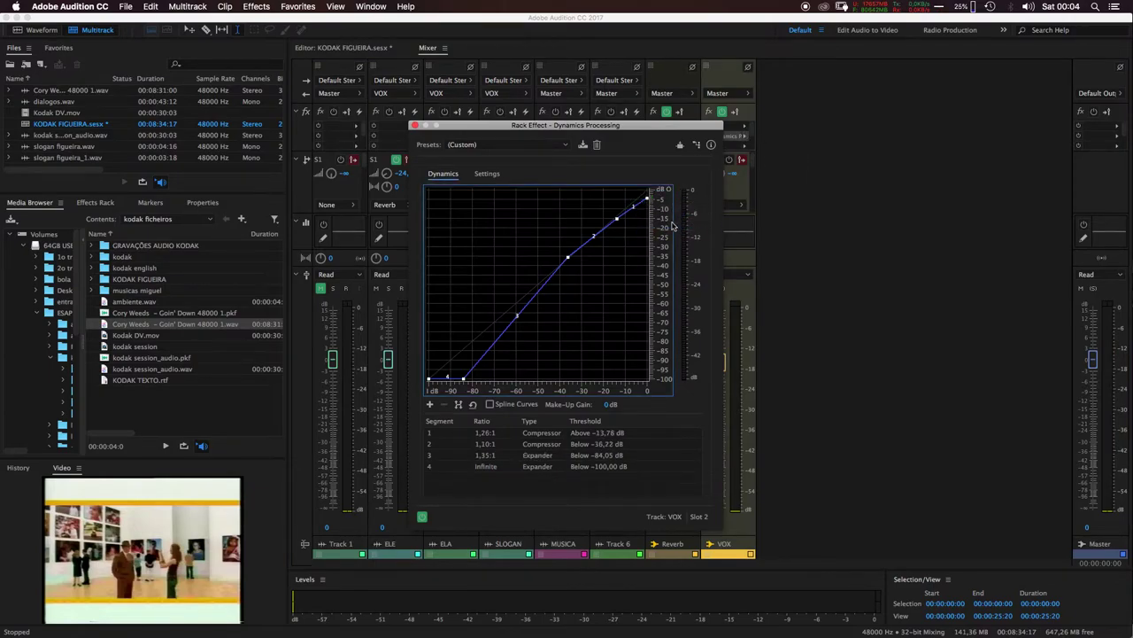
Lower the curve's end point to a 6.30:1 compressor ratio and delete the curve point at −13.8 dB
drag(649, 200, 659, 215)
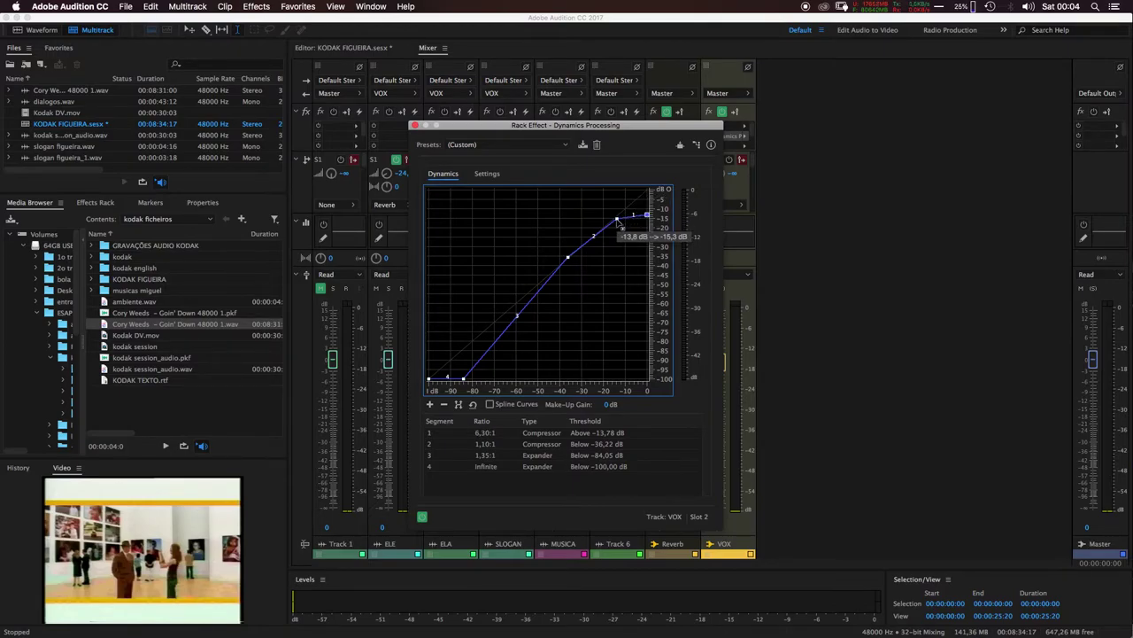
right_click(617, 219)
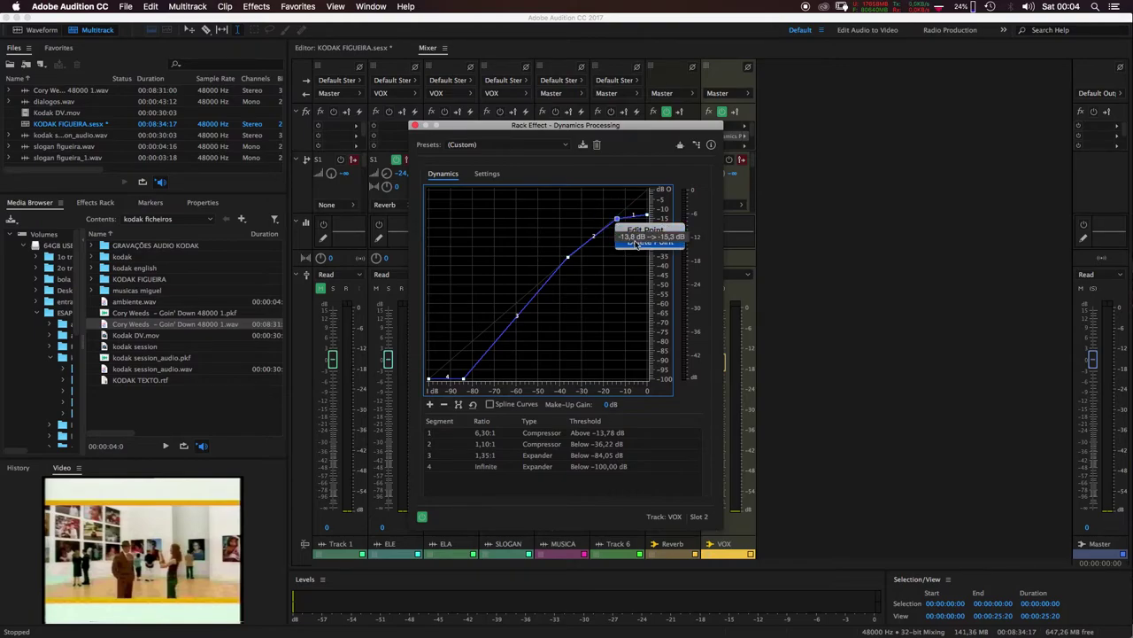
click(637, 242)
Play the mix, lower the curve's end point to a 4.64:1 ratio, raise it to 1.17:1 and stop playback
key(space)
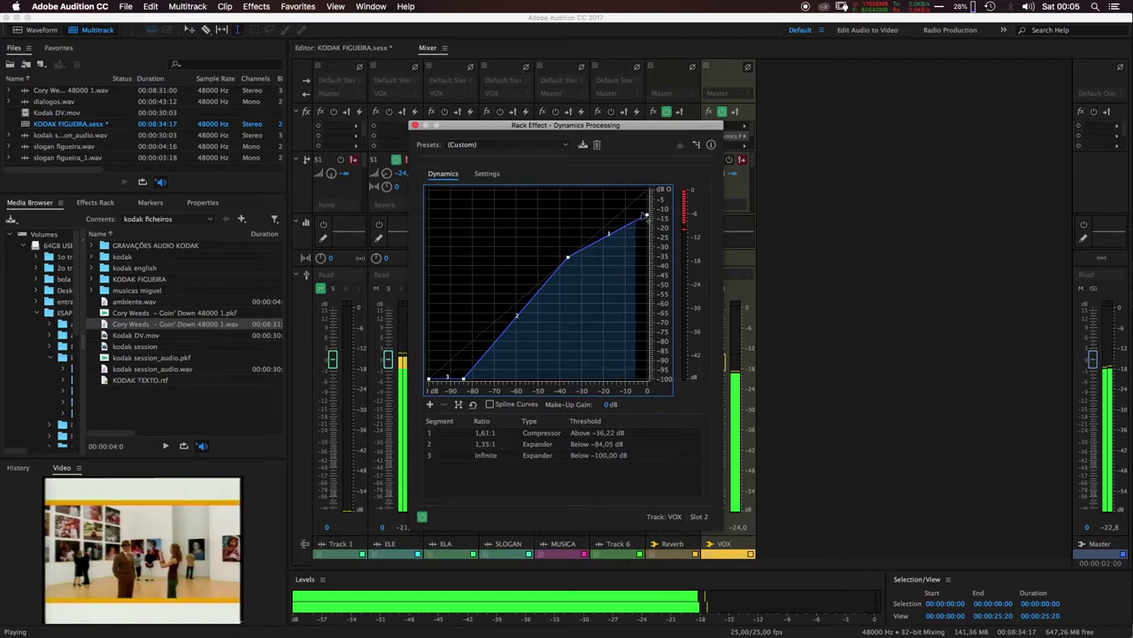
mouse_move(651, 220)
drag(651, 220, 639, 248)
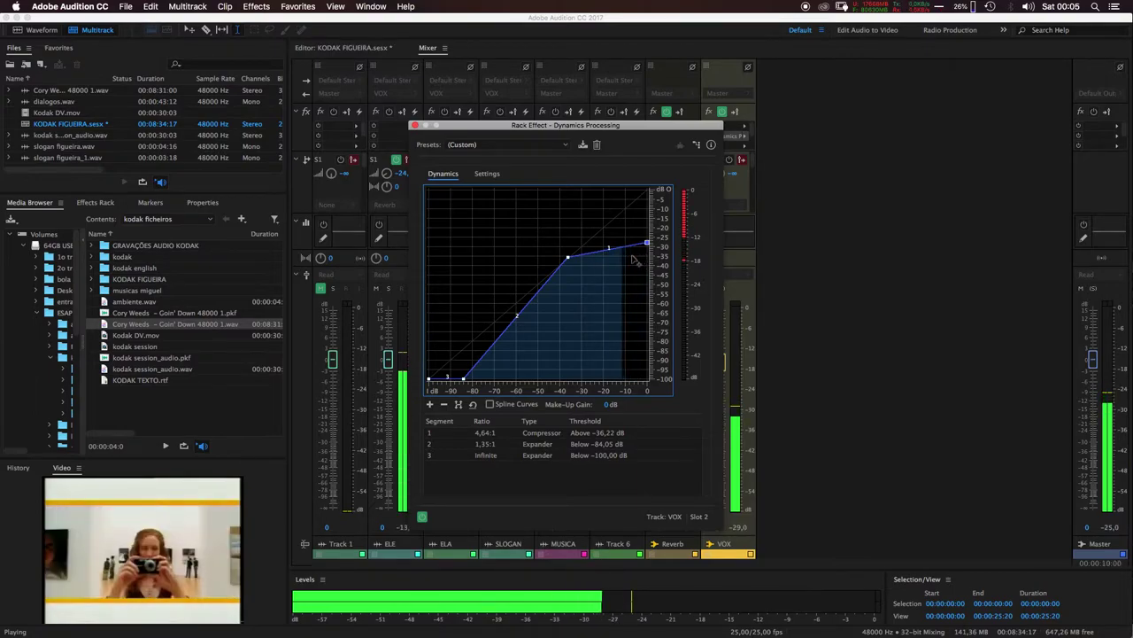
drag(648, 243, 675, 201)
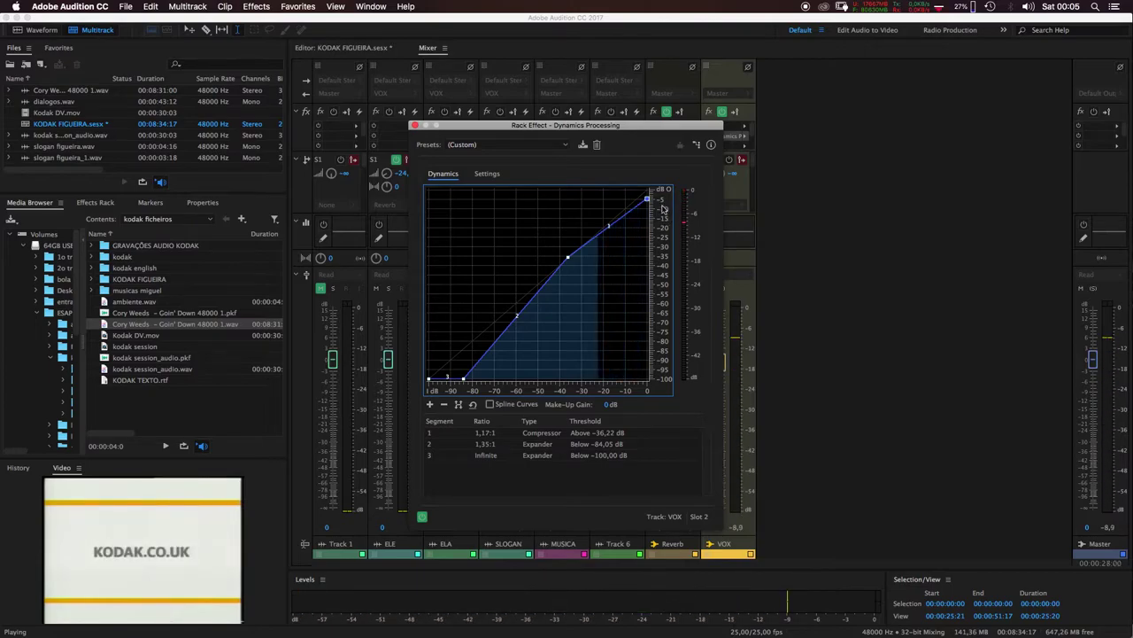
key(space)
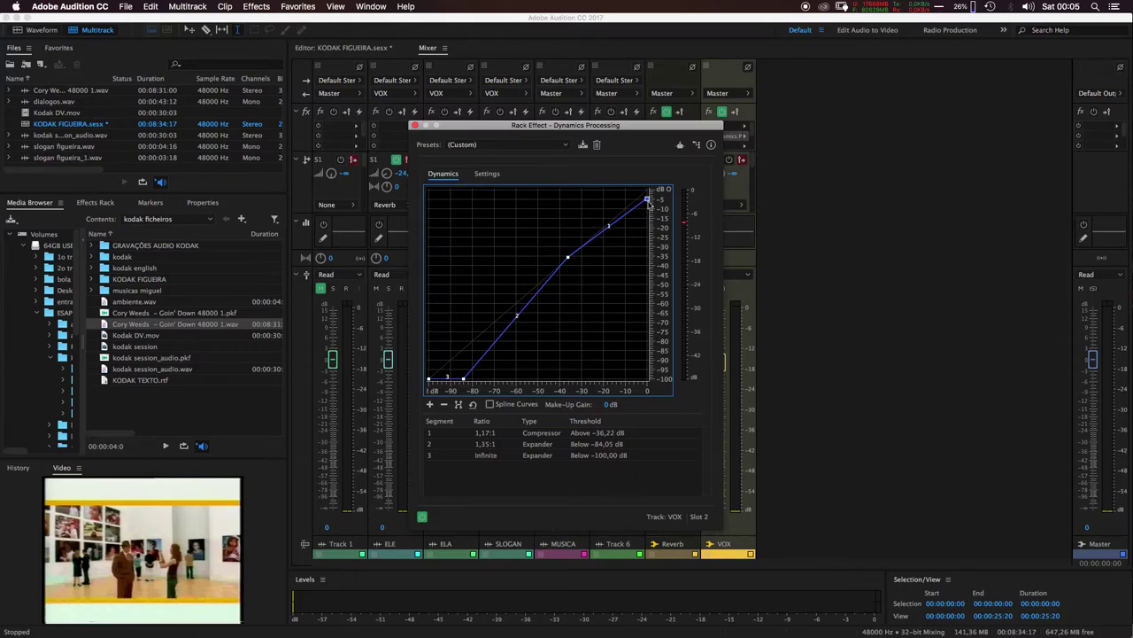
Fine-tune the dynamics curve's end point to a 1.22:1 compressor ratio above −36.22 dB and stop playback
drag(648, 200, 648, 199)
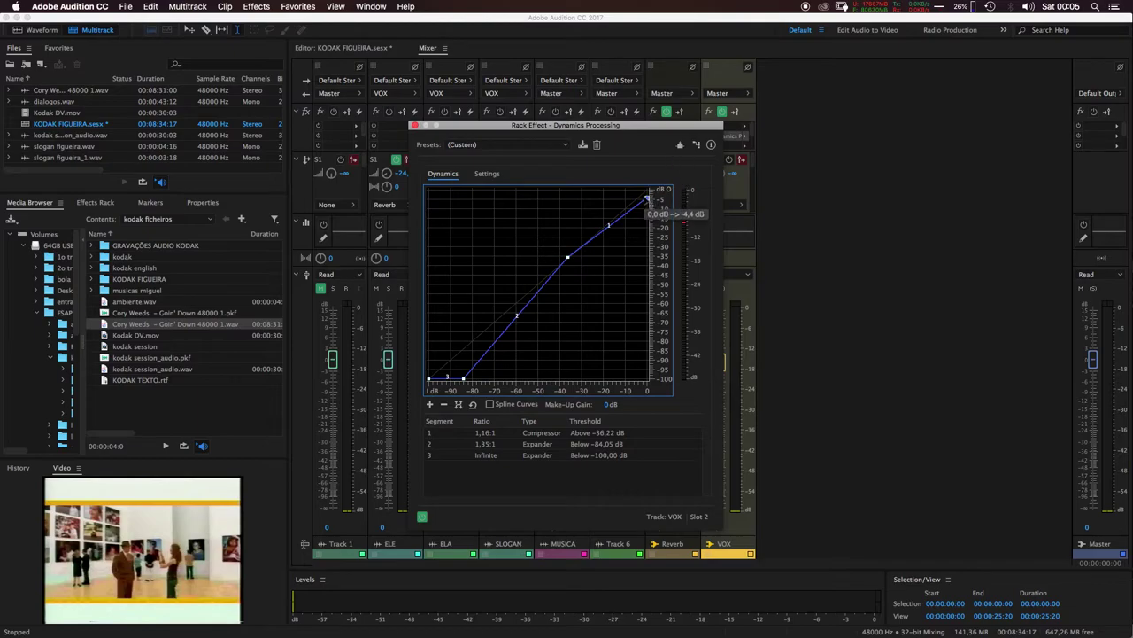
mouse_move(649, 199)
mouse_down()
mouse_move(647, 255)
mouse_move(646, 200)
mouse_up()
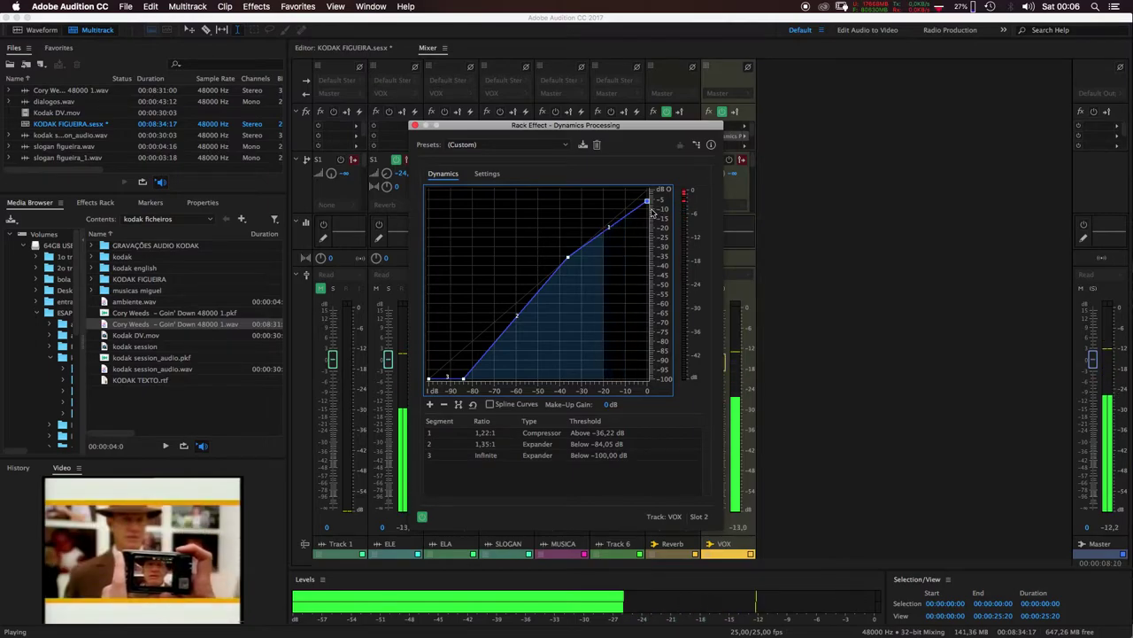
key(space)
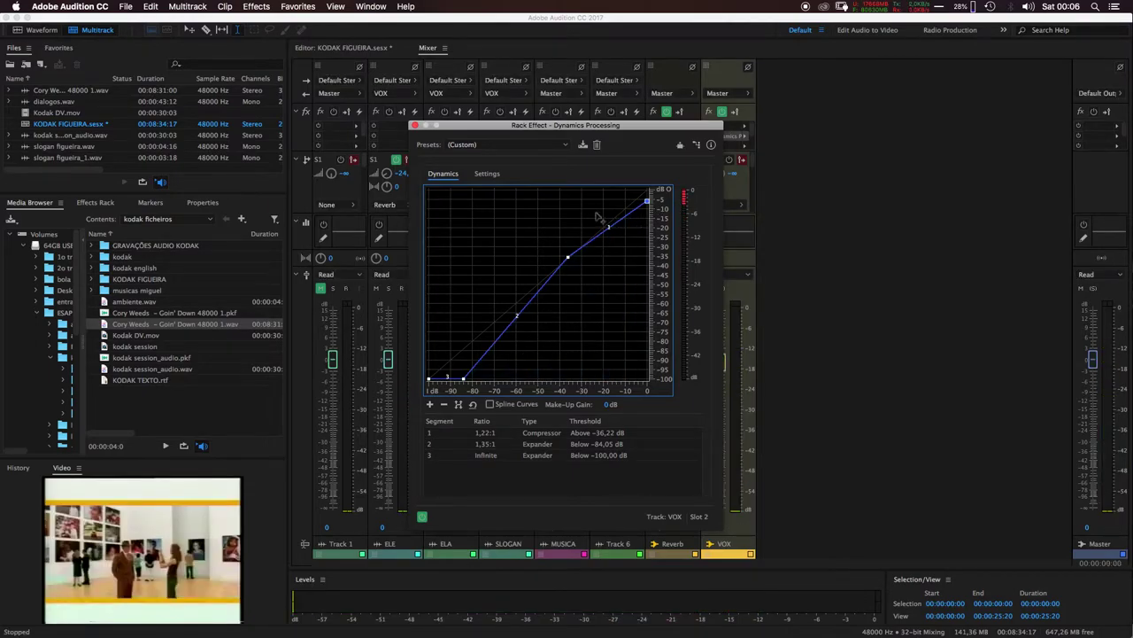
Examine the voice and music clips in the multitrack editor and return to the mixer
click(347, 49)
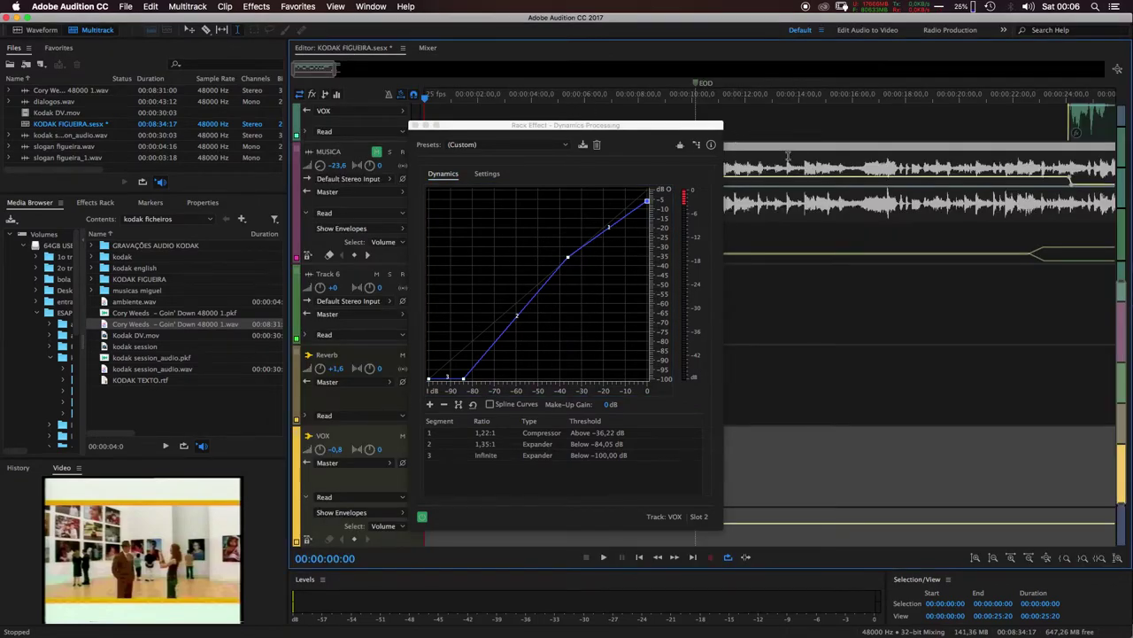
drag(653, 126, 318, 289)
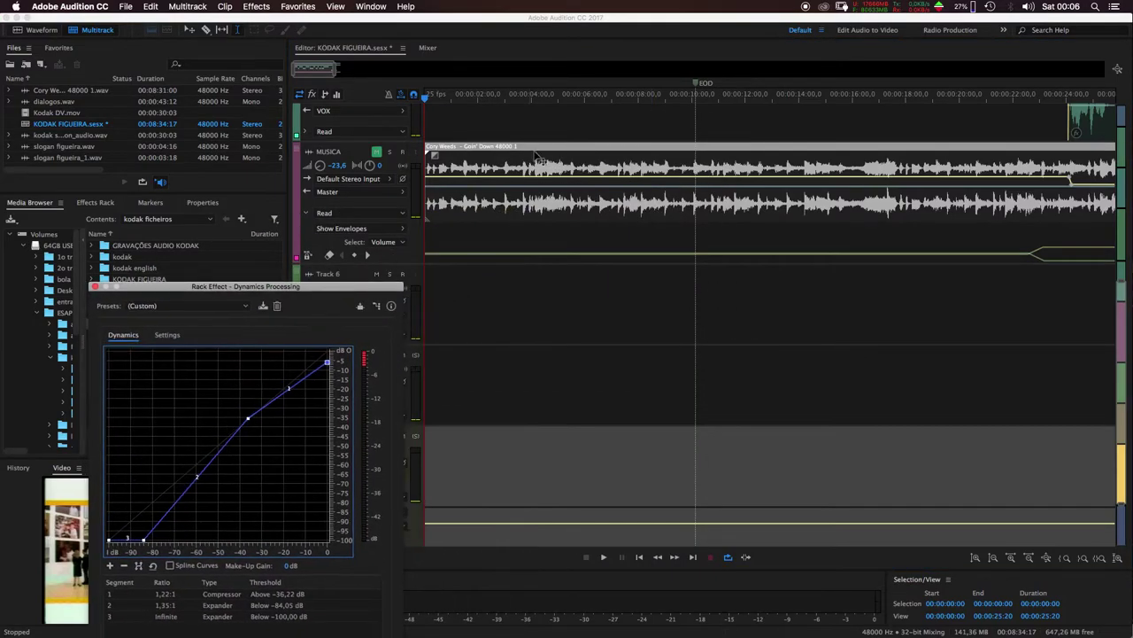
click(325, 71)
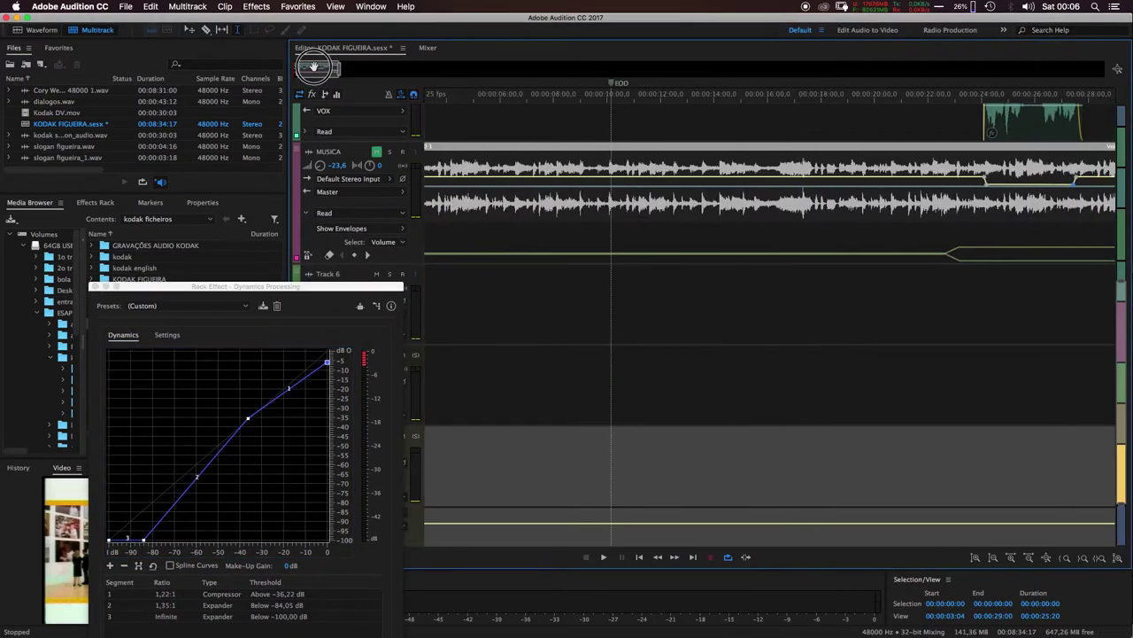
scroll(634, 314, up, 5)
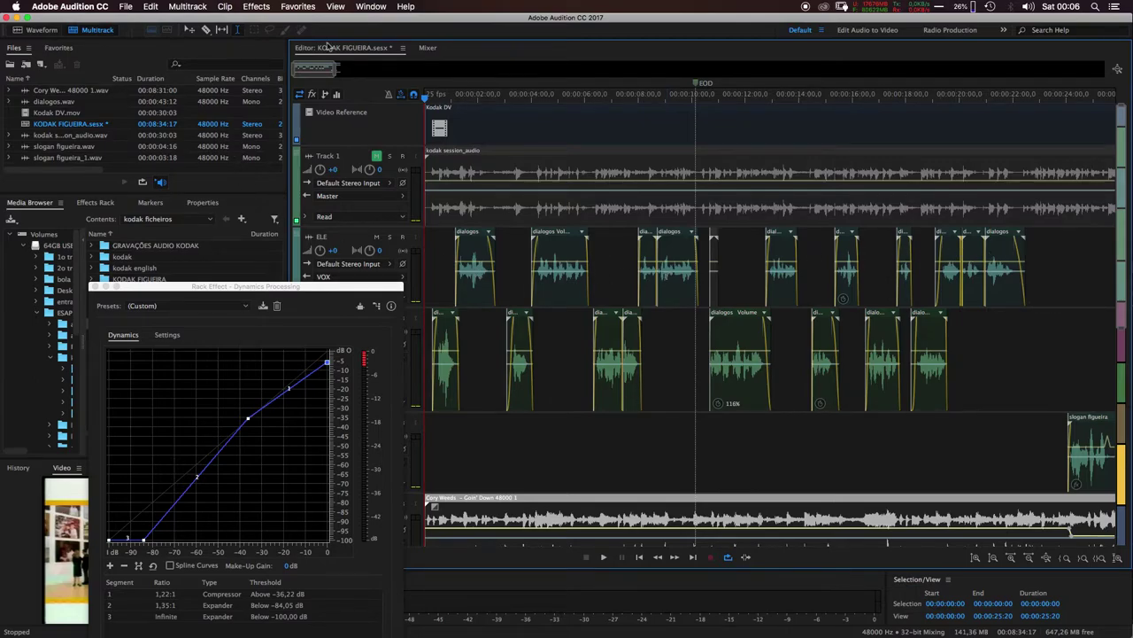
click(430, 48)
Clear the effect window from the voice strips, raise the ELE fader to 1.4 dB during playback and stop the mix
drag(401, 285, 1049, 162)
click(388, 359)
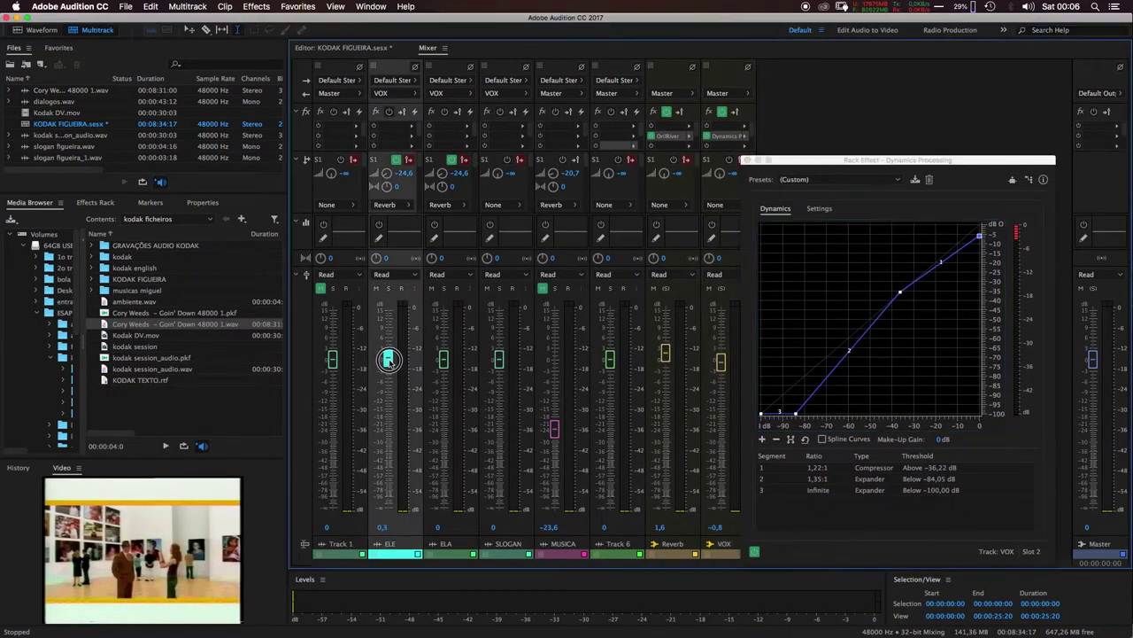
key(space)
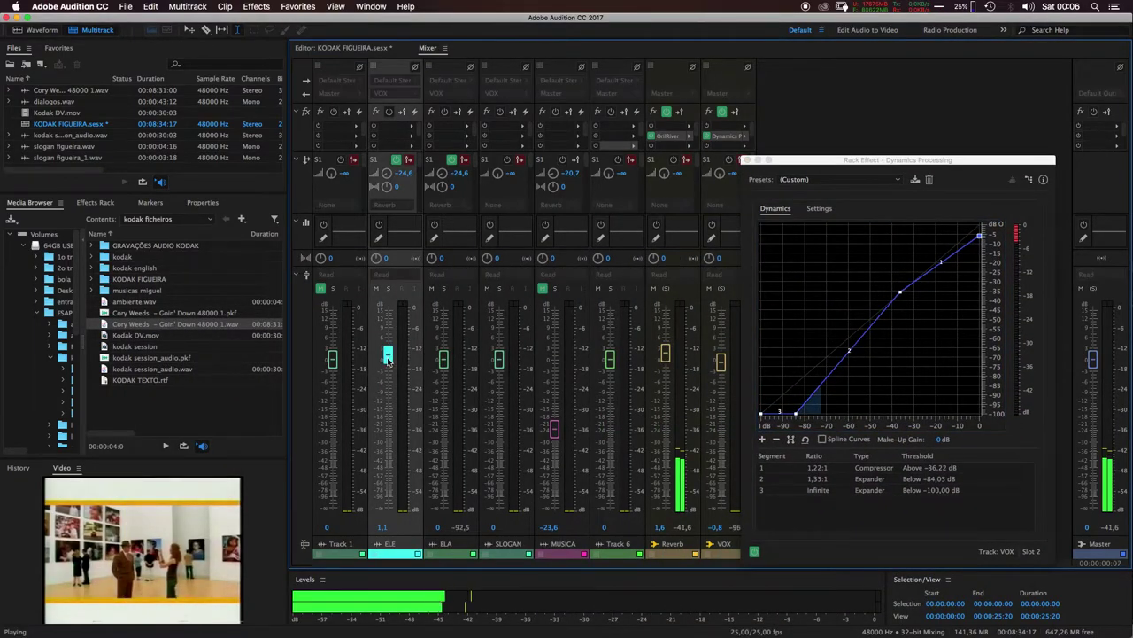
click(387, 358)
drag(387, 358, 385, 354)
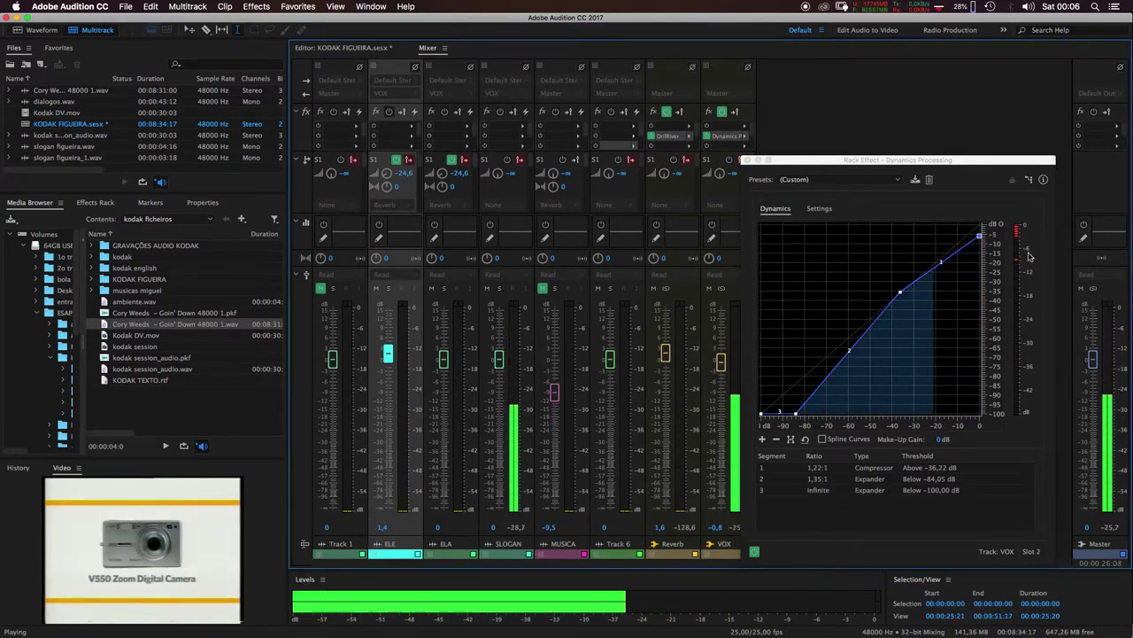
key(space)
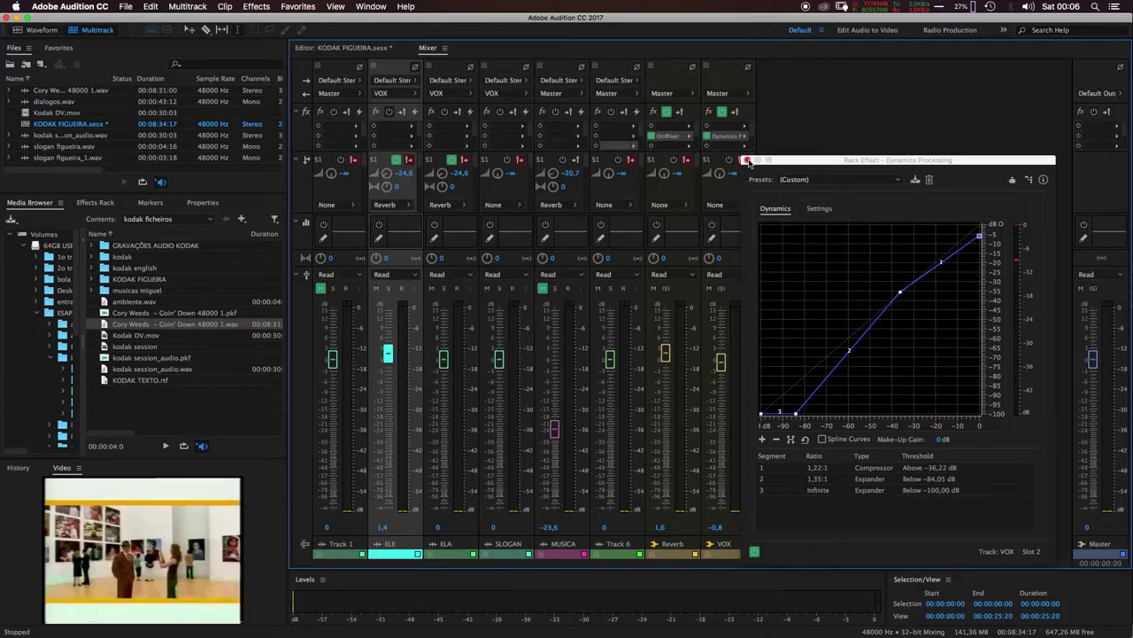
Bypass Dynamics Processing on the VOX bus and insert the Klanghelm DC1A3 compressor in slot 3, with its window clear of the mixer strips
click(745, 160)
click(709, 136)
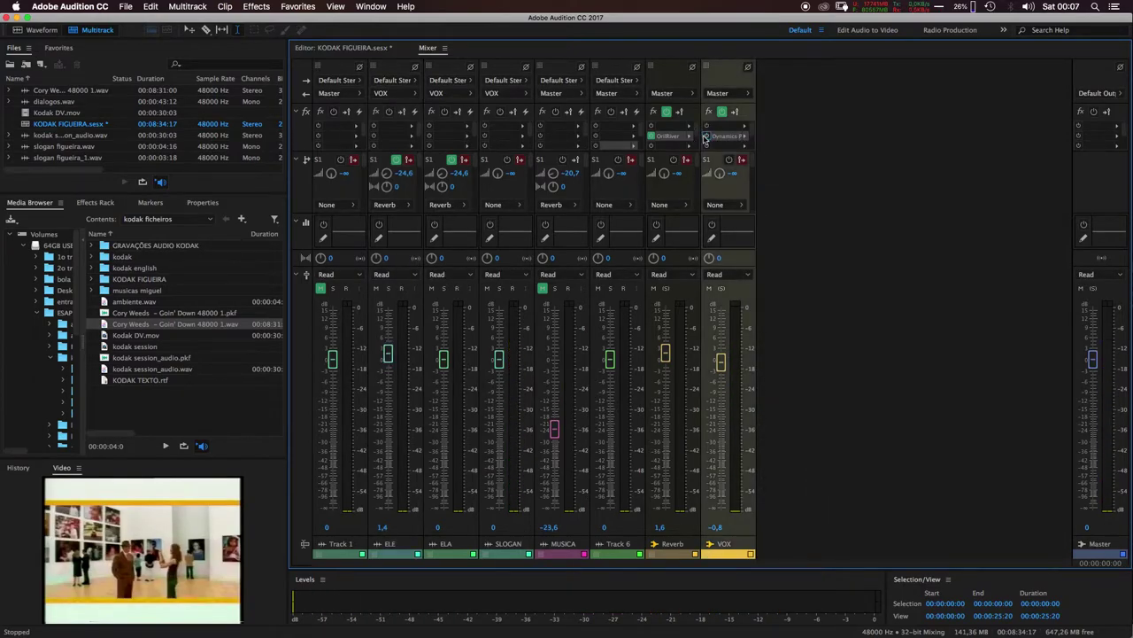
click(744, 147)
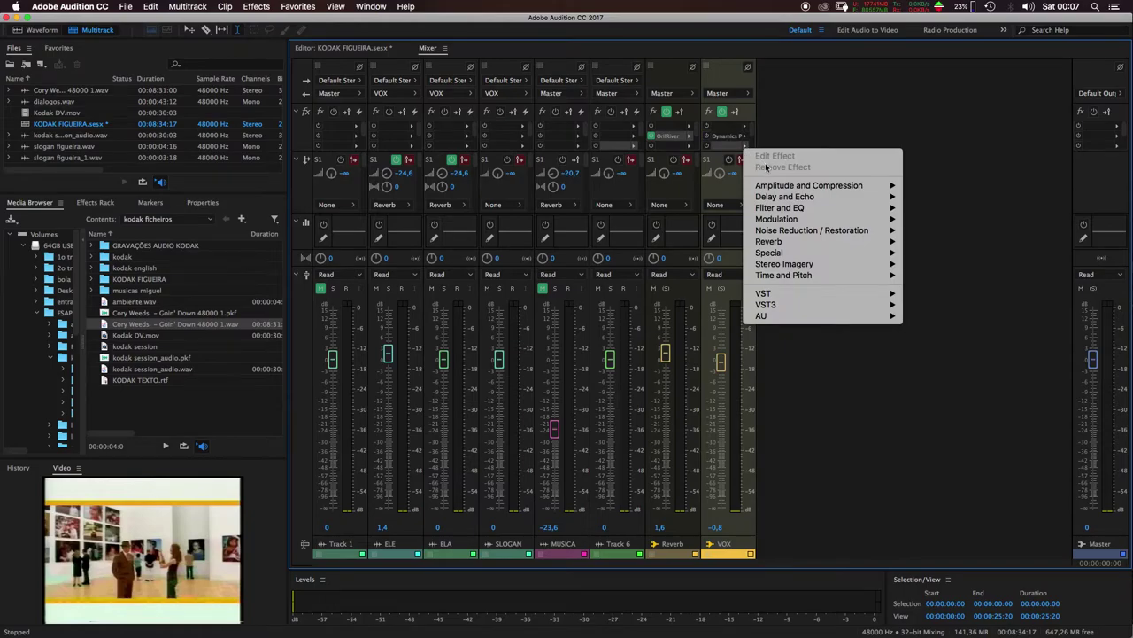
mouse_move(882, 298)
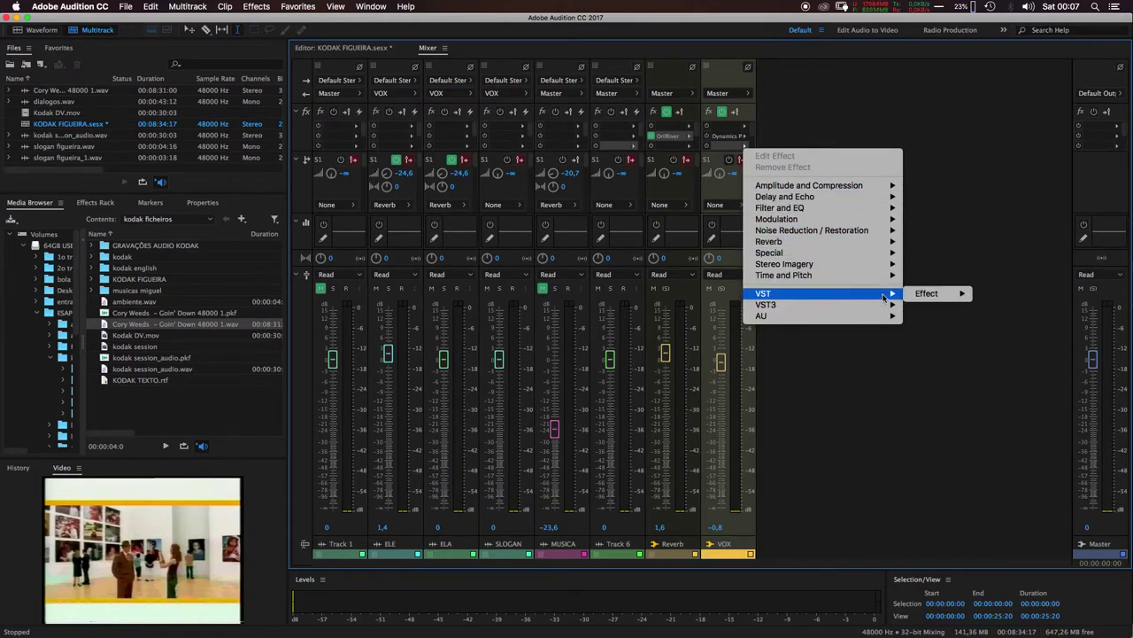
mouse_move(959, 293)
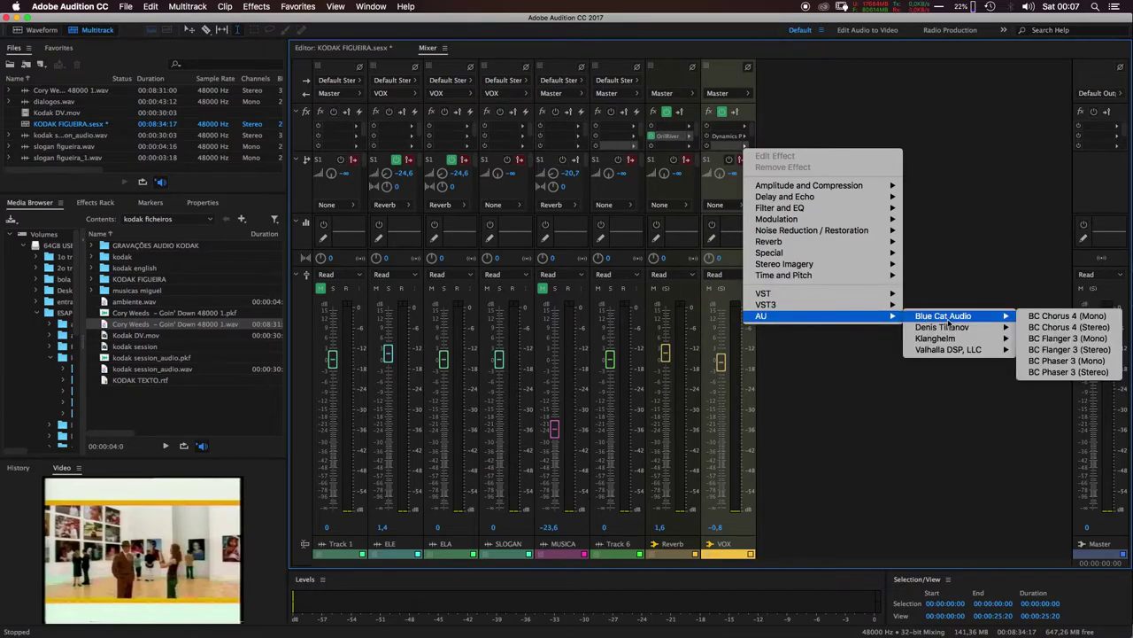
mouse_move(942, 342)
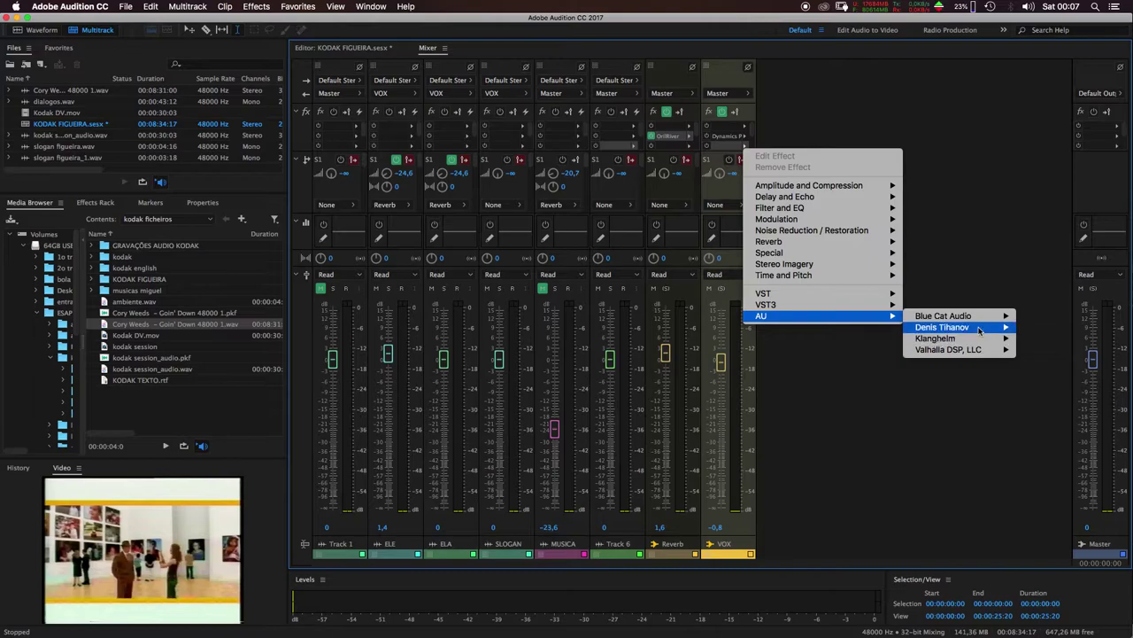
mouse_move(979, 339)
click(1038, 338)
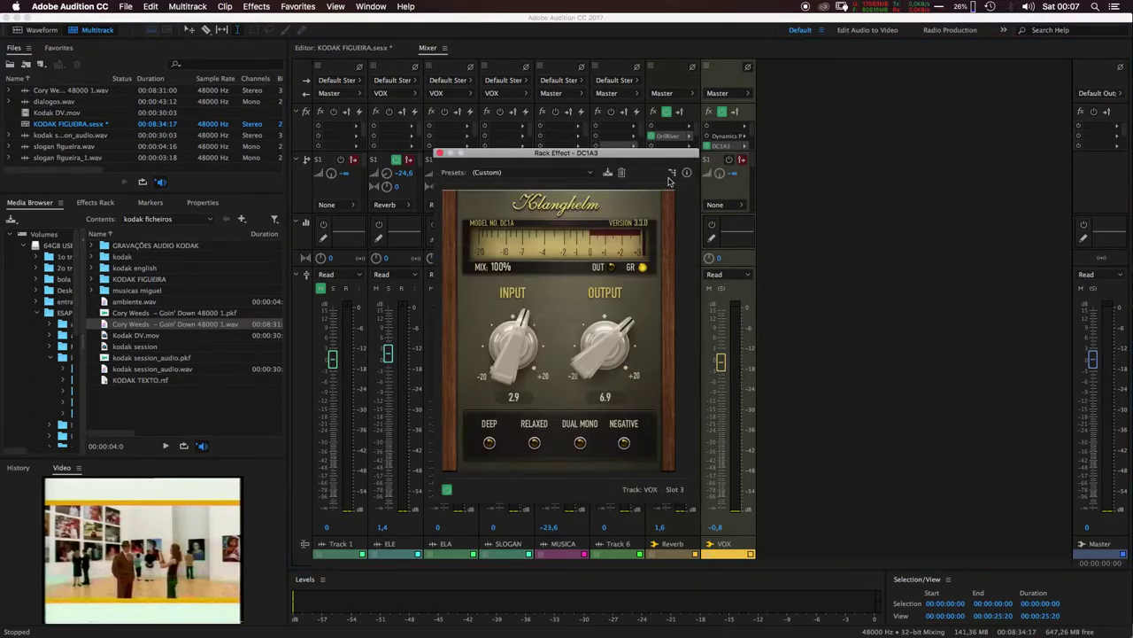
drag(694, 153, 1043, 114)
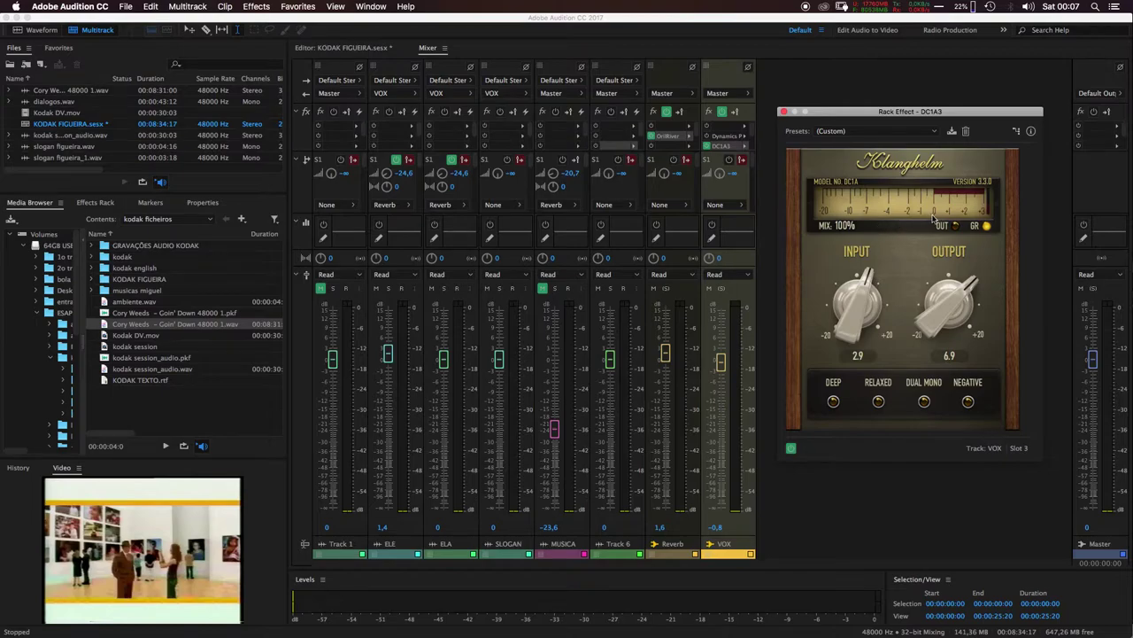
Set the DC1A3 compressor's input to 2.4 and its output to 3.1
drag(845, 324, 838, 354)
drag(949, 325, 945, 350)
drag(856, 320, 855, 301)
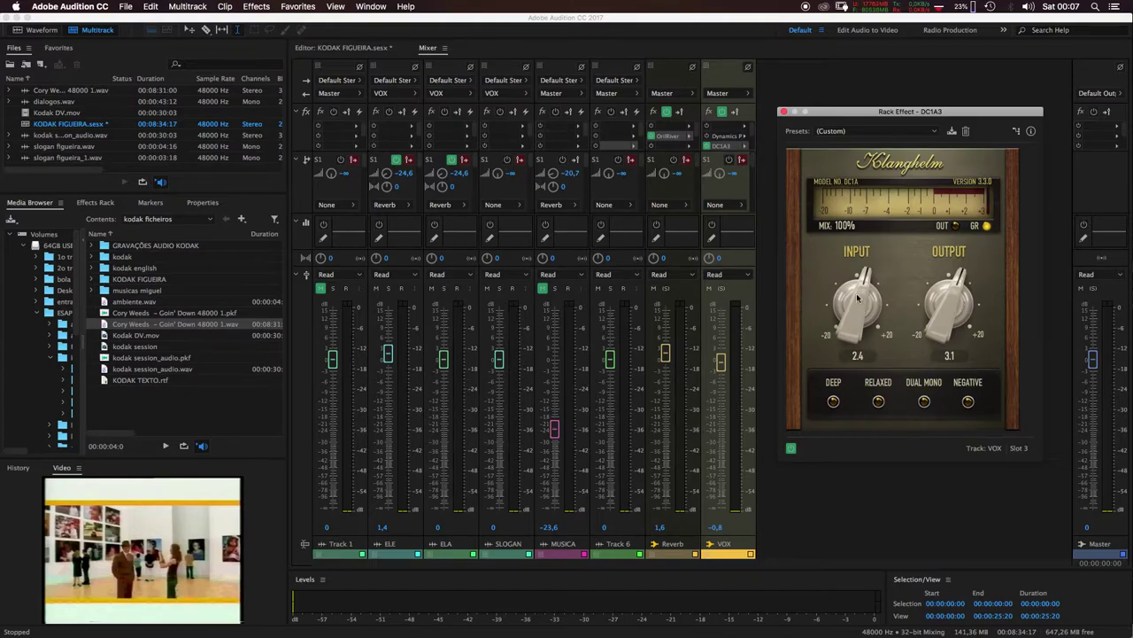
Review the bypassed Dynamics Processing curve on the VOX bus and close its window
click(733, 139)
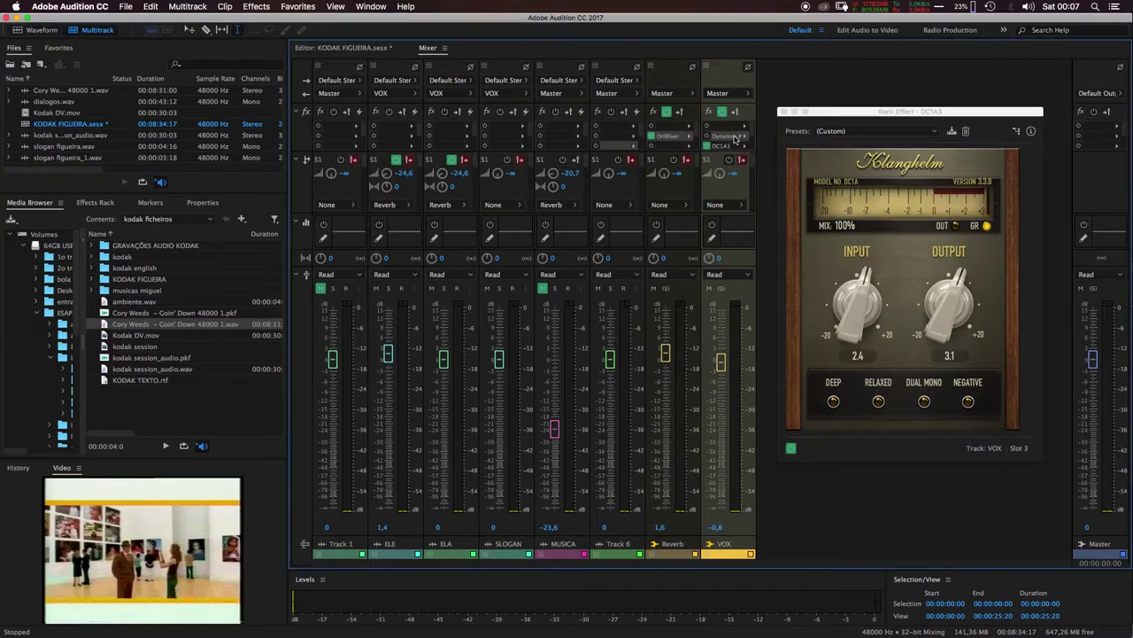
double_click(726, 138)
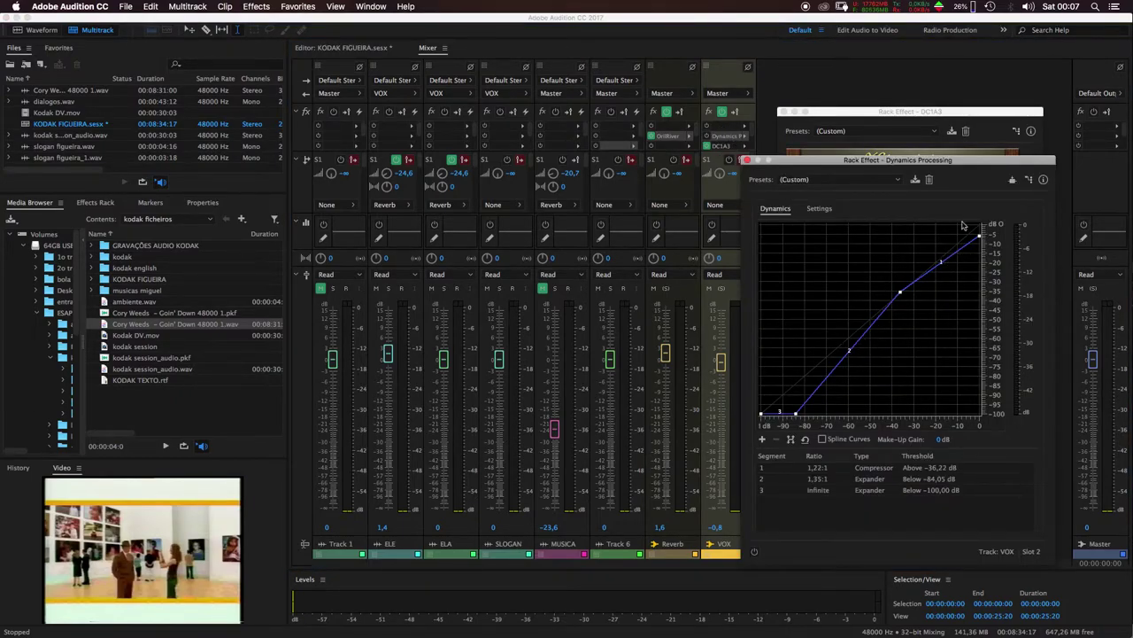
click(746, 161)
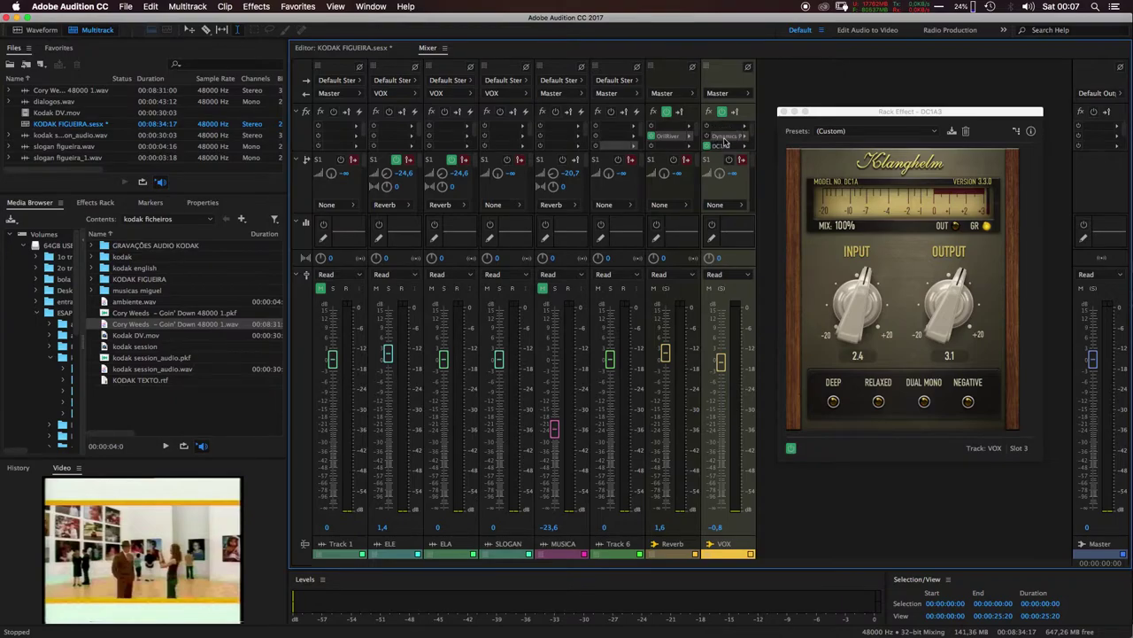
double_click(724, 137)
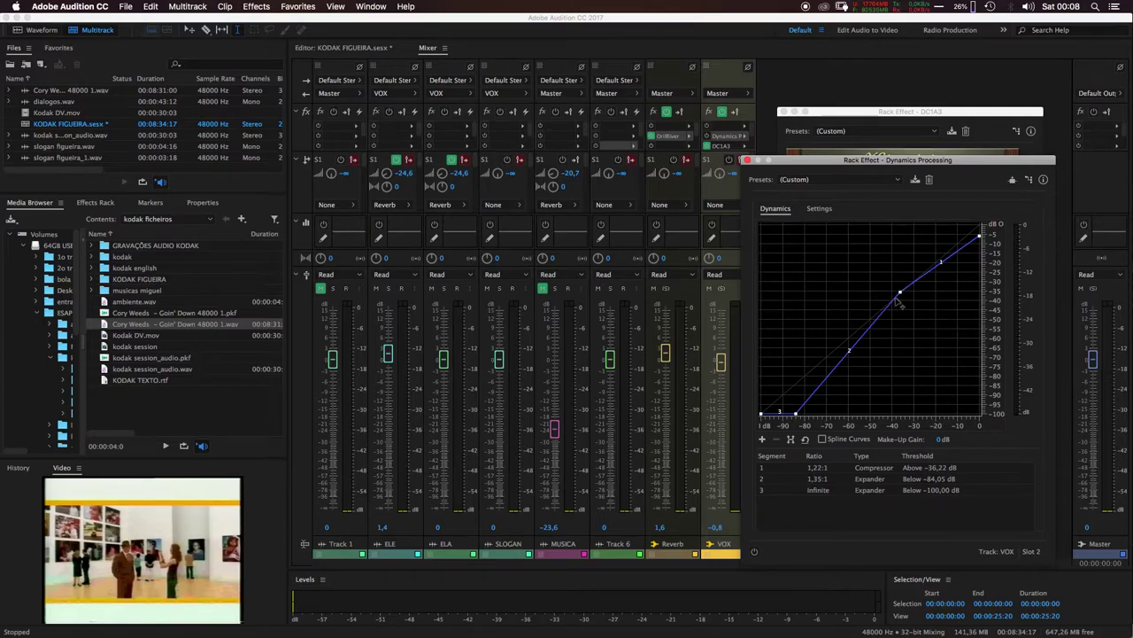
click(747, 160)
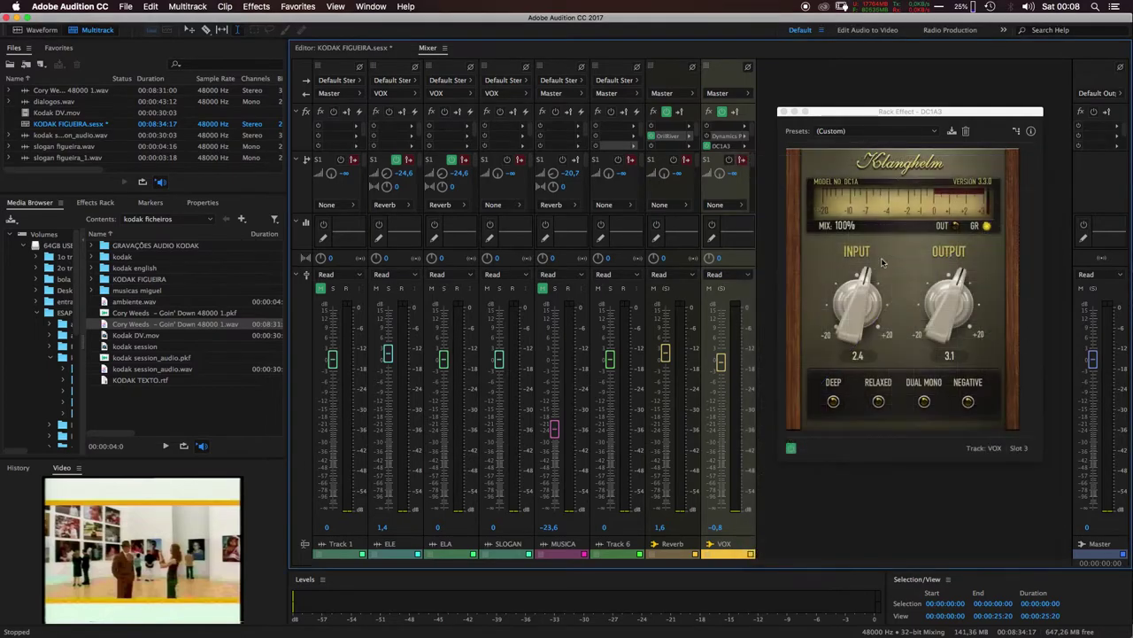
Switch the DC1A3 meter to gain reduction and, during playback, set the input to −2.9 and the output to 2.8
drag(860, 309, 837, 341)
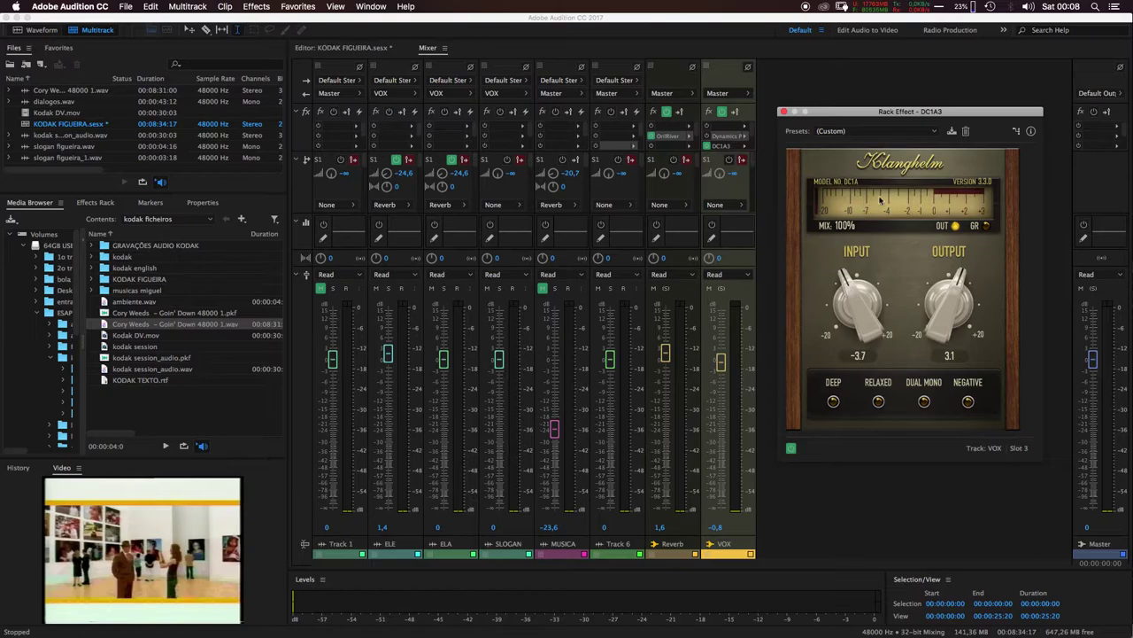
click(985, 227)
key(space)
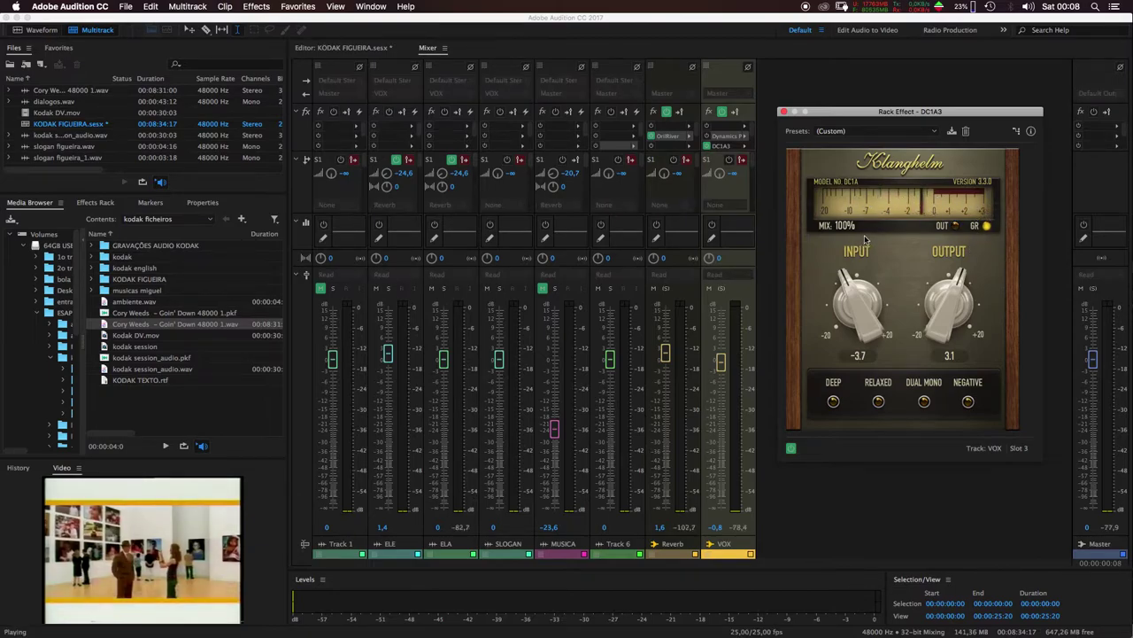
drag(859, 299, 860, 282)
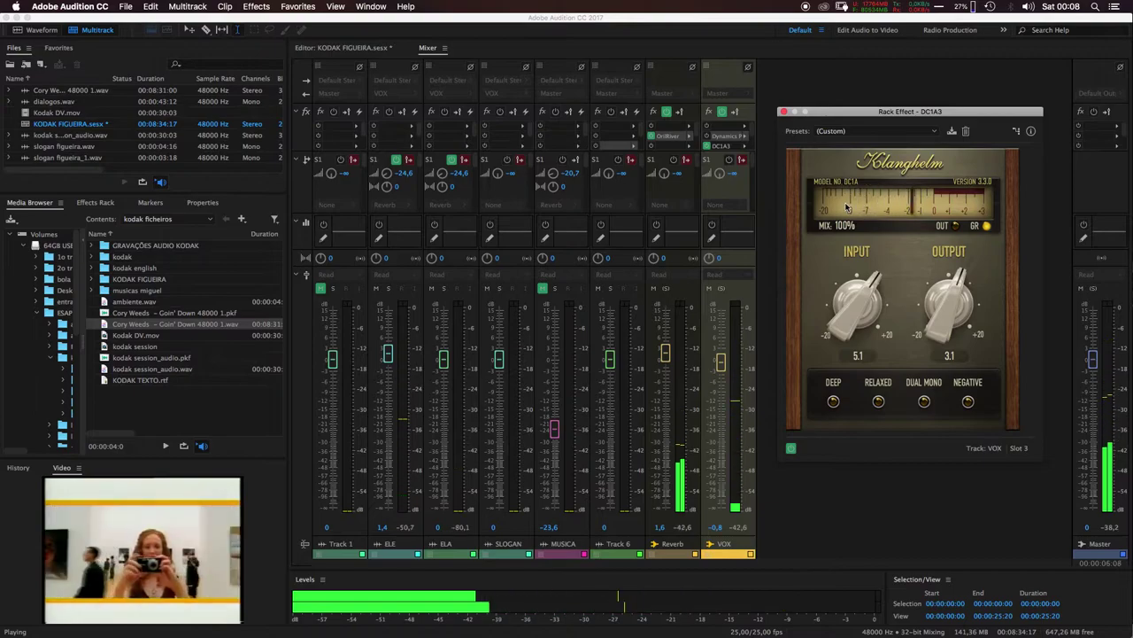
drag(863, 289, 865, 278)
drag(950, 287, 834, 383)
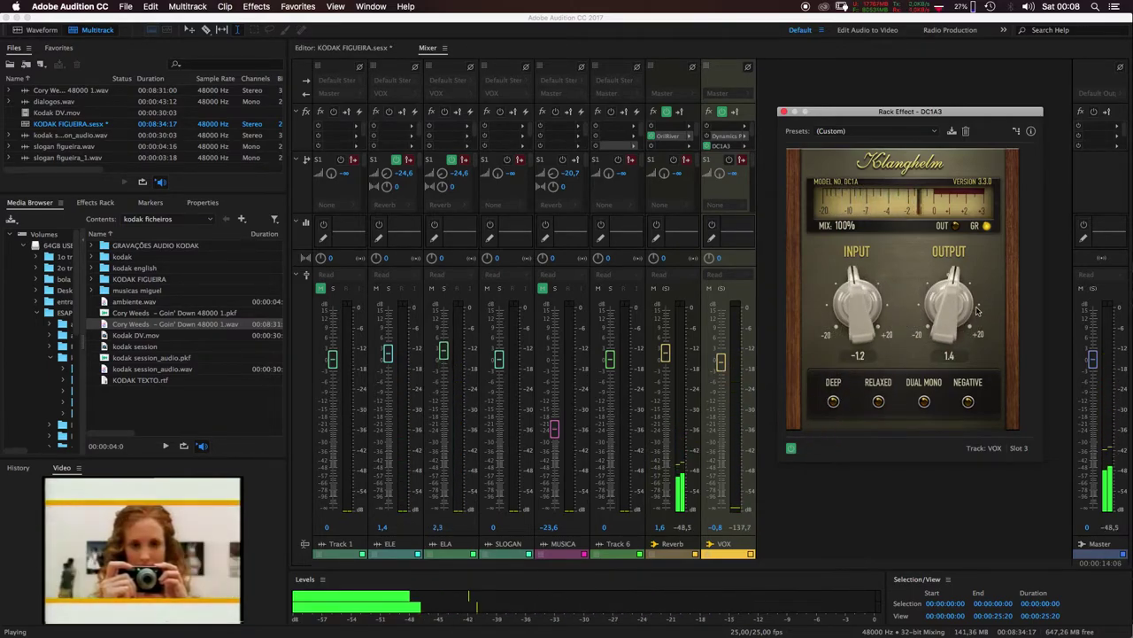
mouse_move(862, 314)
mouse_down()
mouse_move(860, 345)
mouse_move(862, 324)
mouse_up()
drag(952, 307, 951, 299)
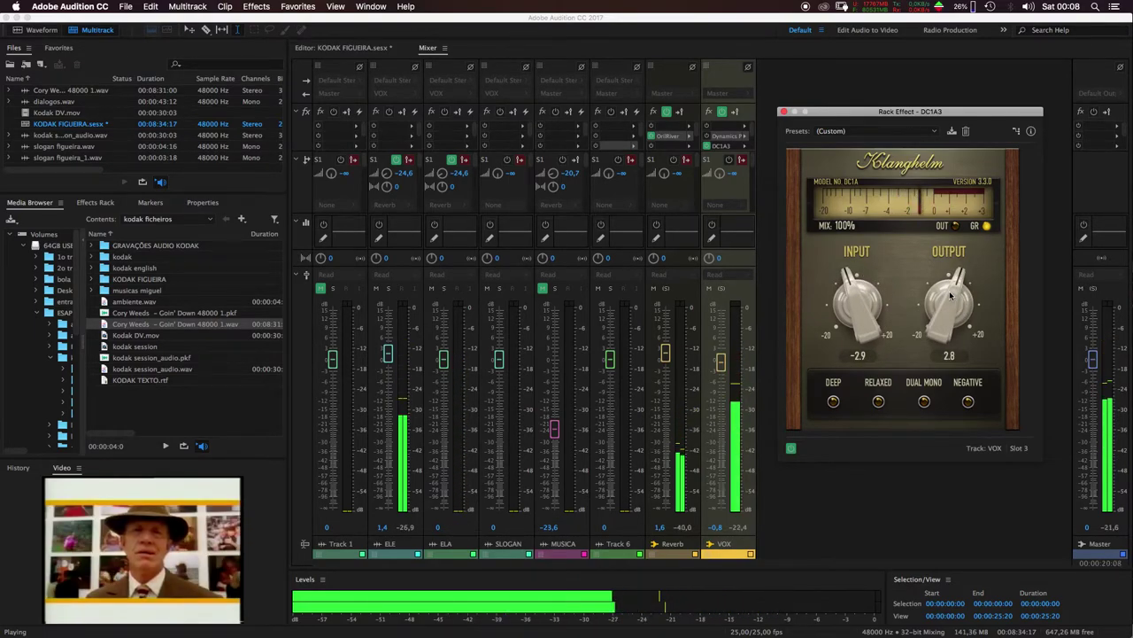
key(space)
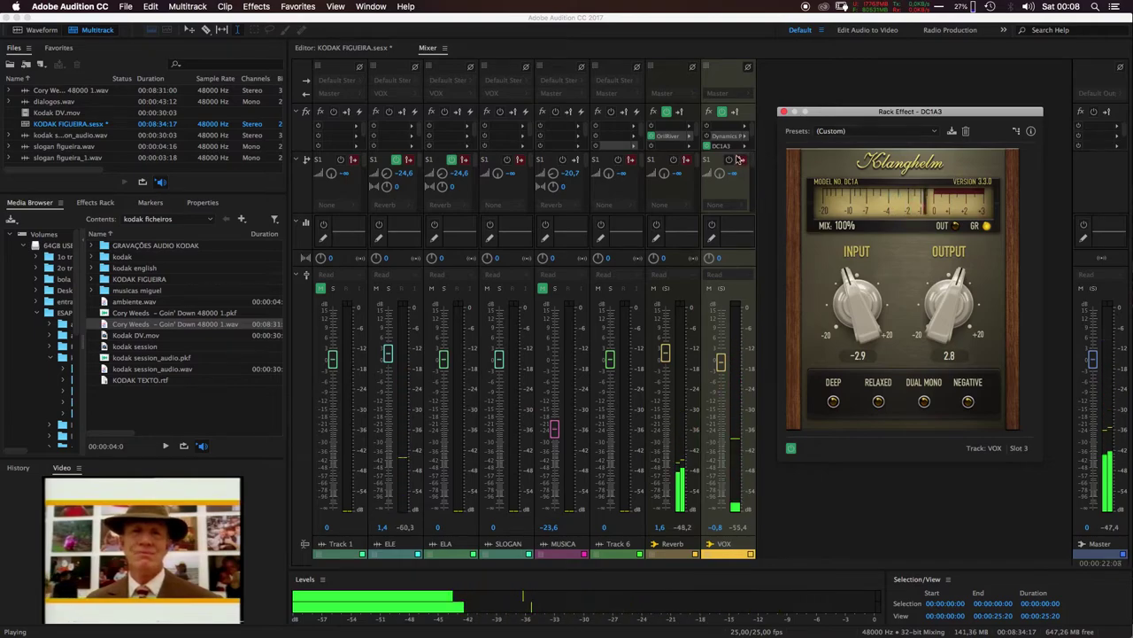
Play the mix and compare Dynamics Processing with DC1A3 on the VOX bus, ending with only DC1A3 enabled
key(space)
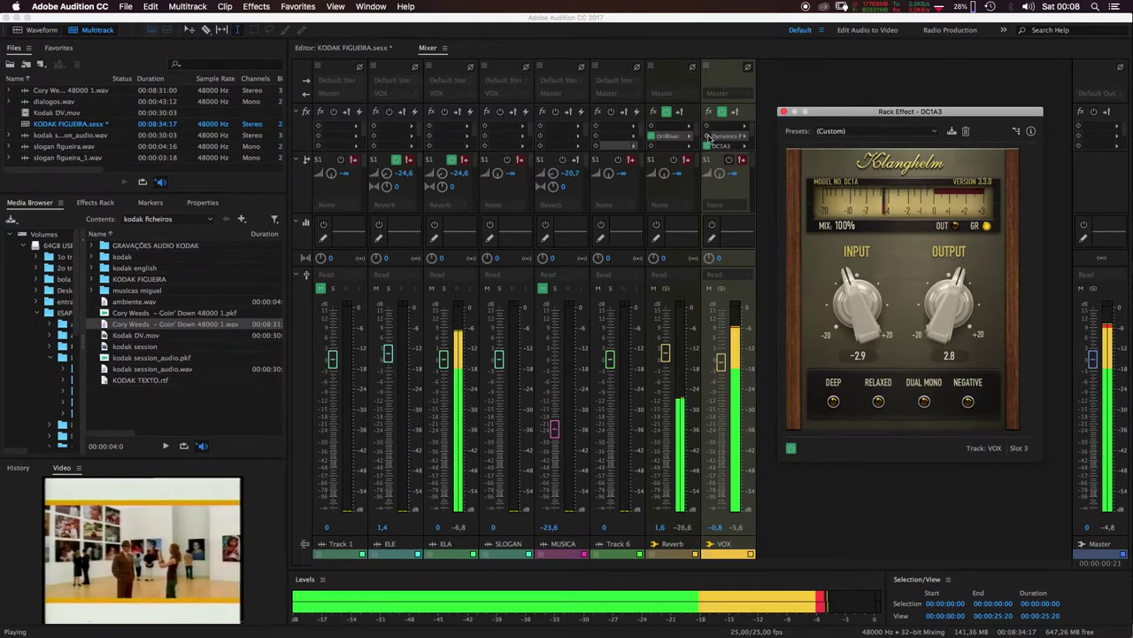
click(705, 146)
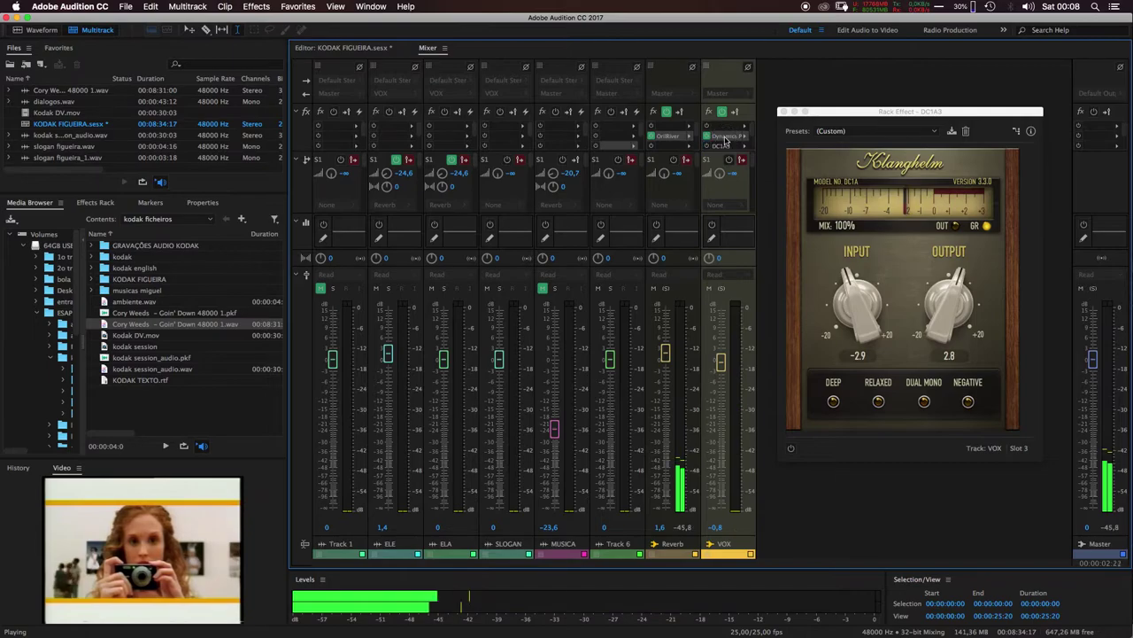
double_click(724, 135)
drag(860, 168, 446, 111)
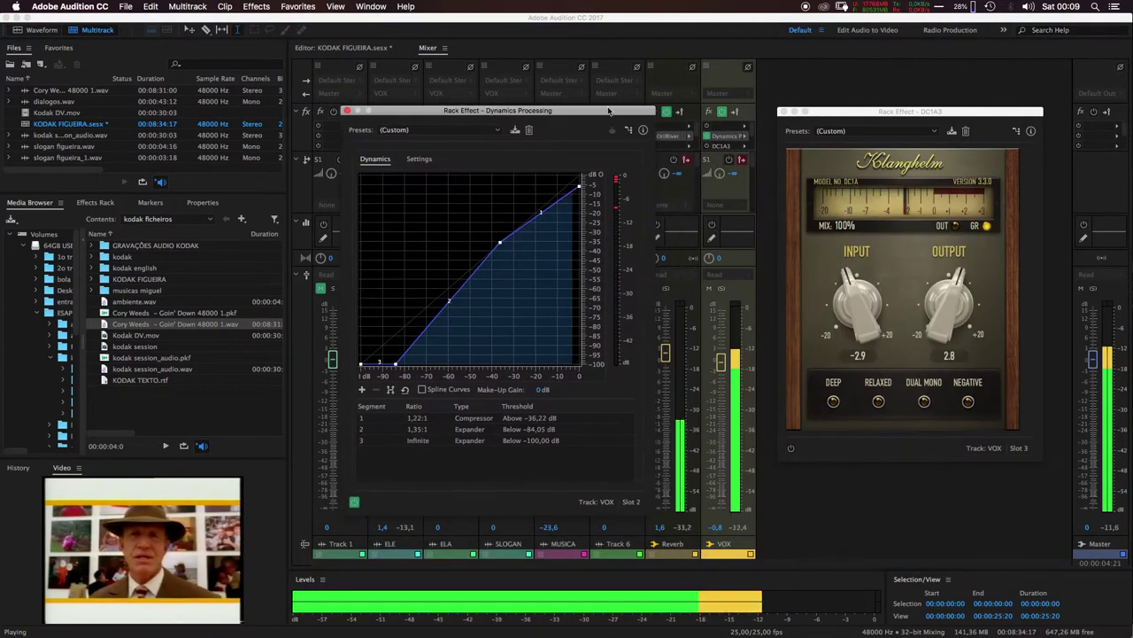
click(706, 146)
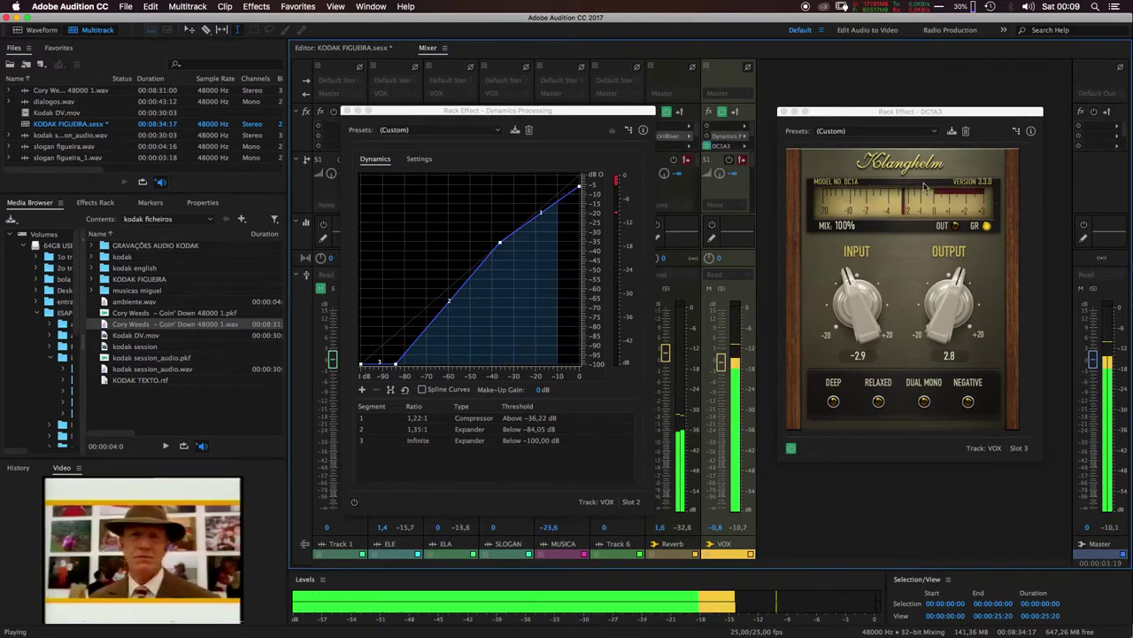
Place the playhead at 00:00:18:24 in the multitrack editor and audition the passage repeatedly while watching the DC1A3 gain reduction
click(354, 47)
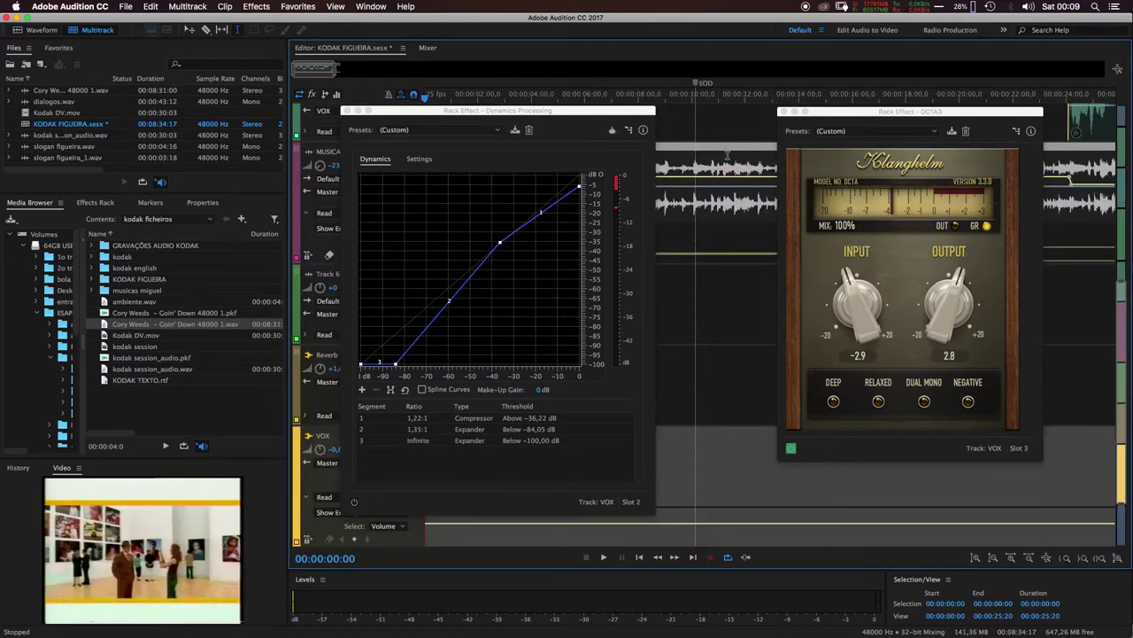
drag(288, 61, 324, 71)
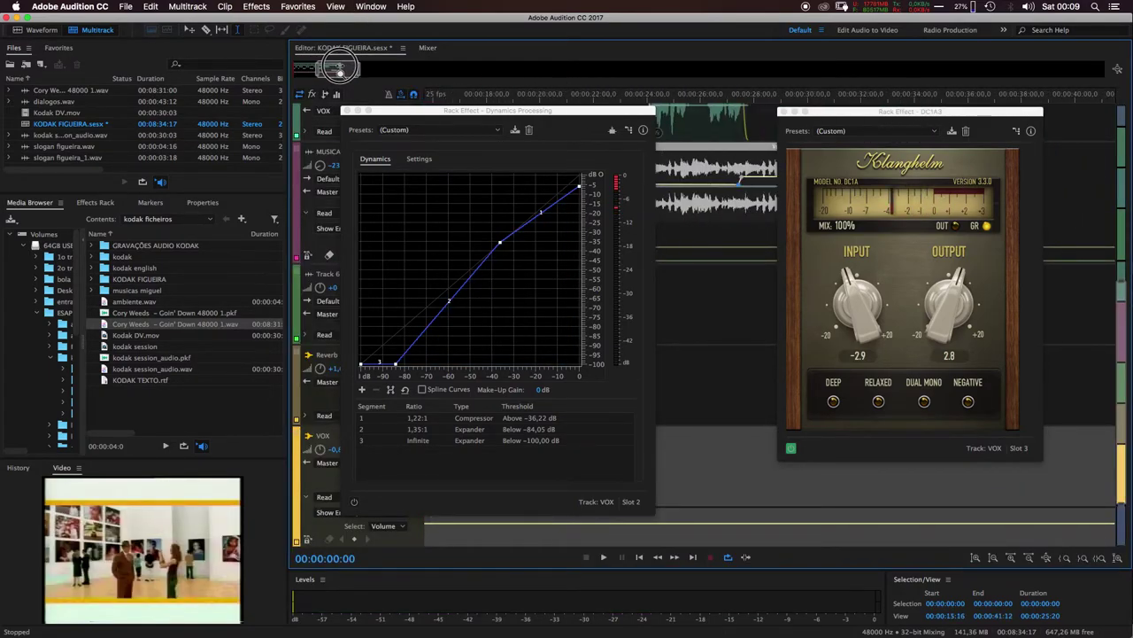
click(517, 103)
key(space)
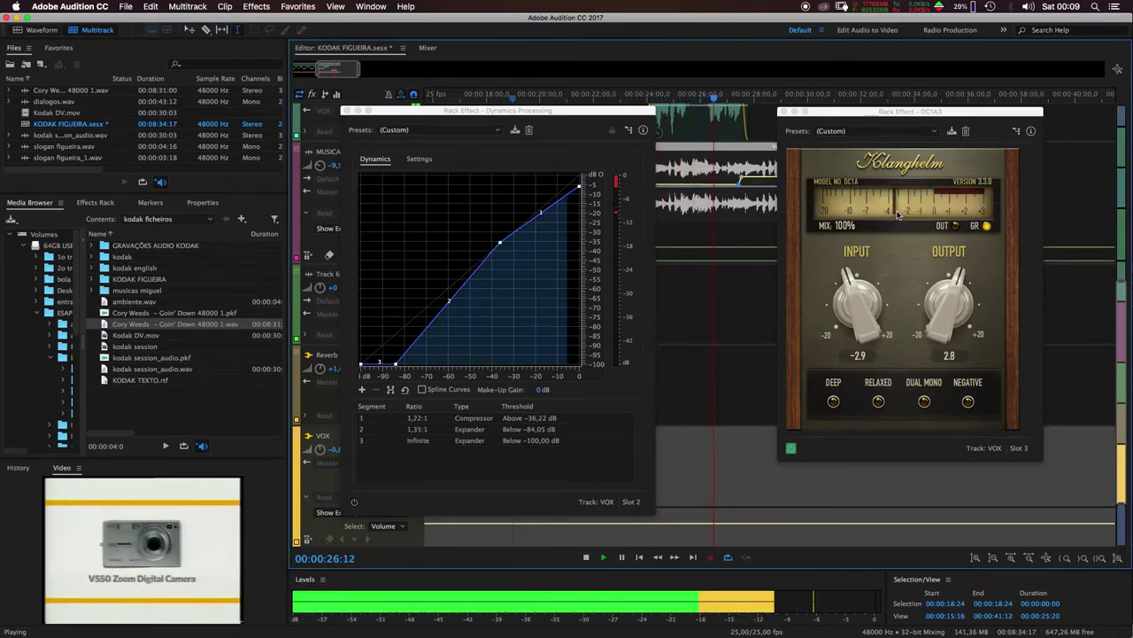
key(space)
key(space)
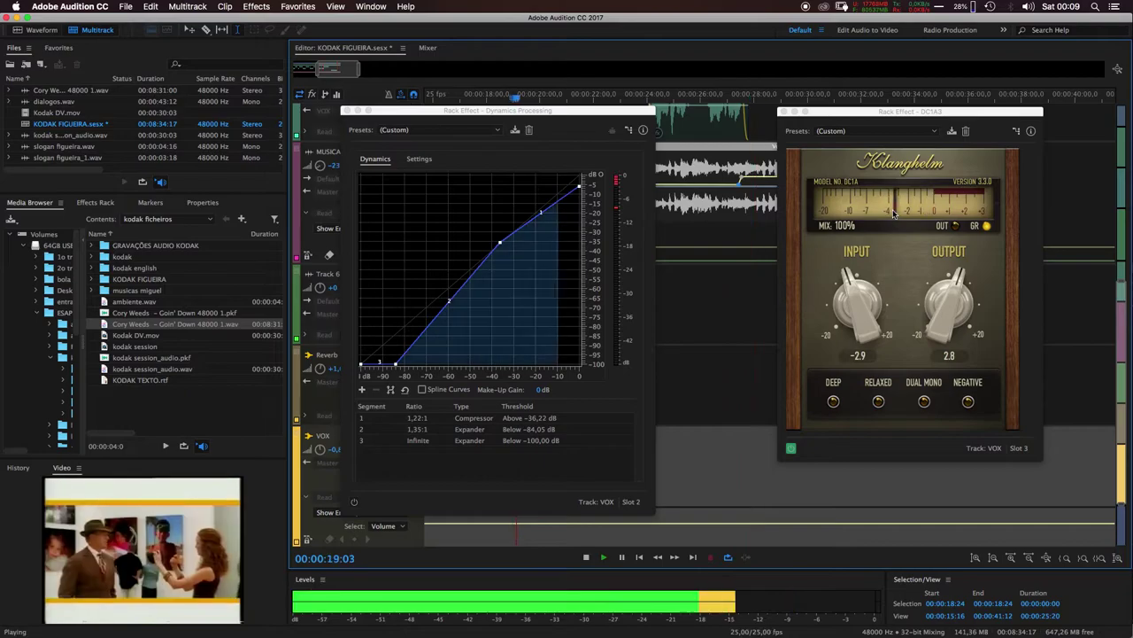
key(space)
key(space)
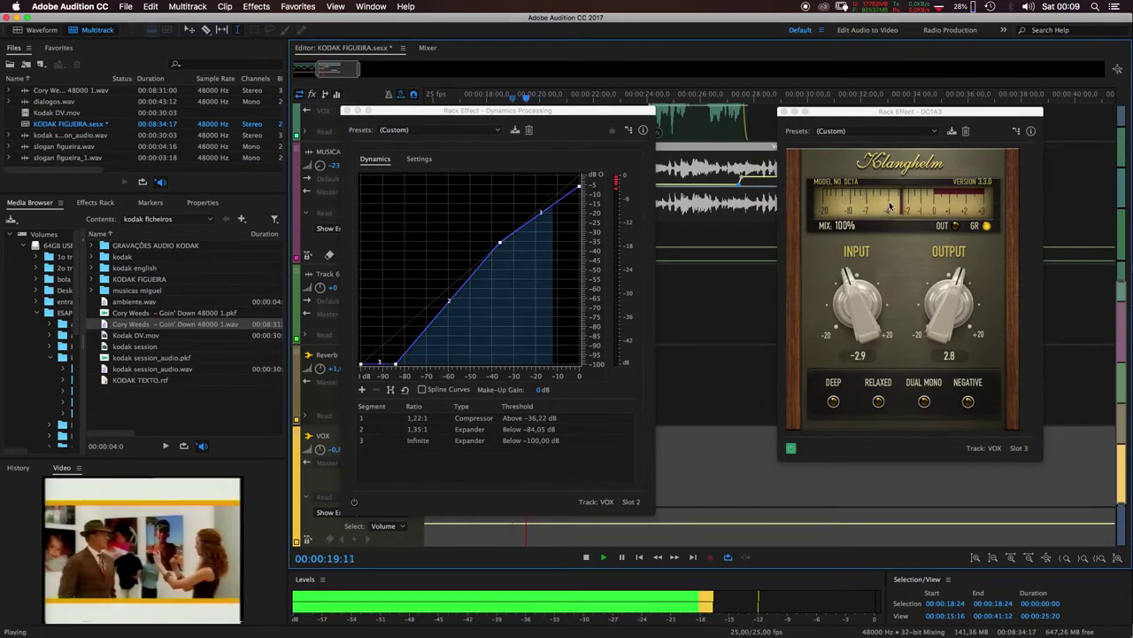
key(space)
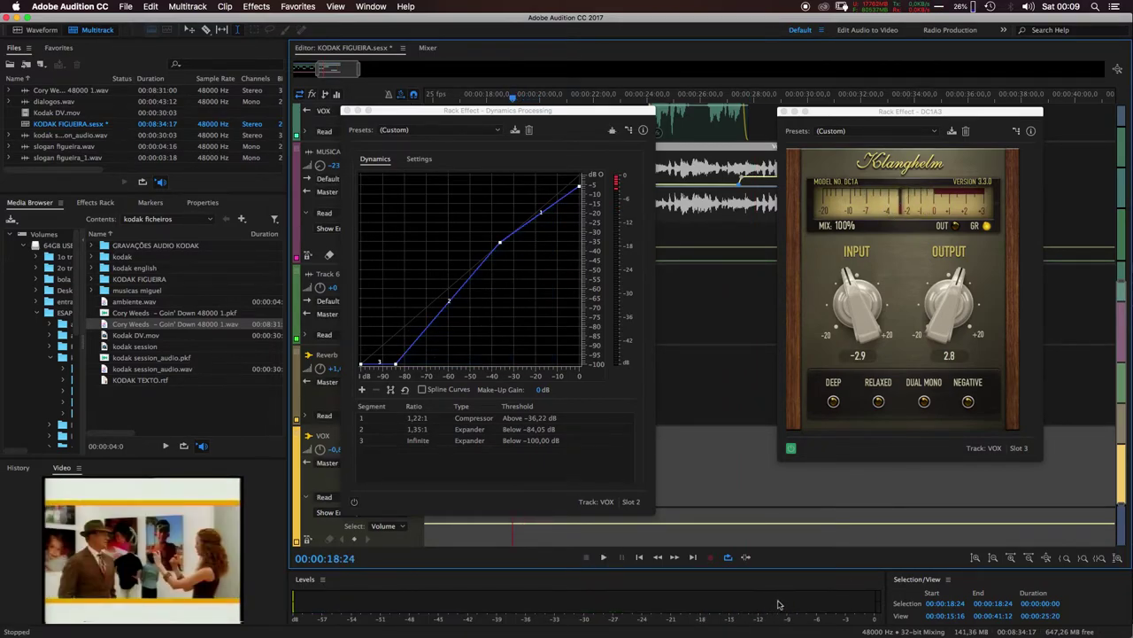
Compare the output levels of the passage from 00:00:18:24 with DC1A3 enabled, bypassed and enabled again
key(space)
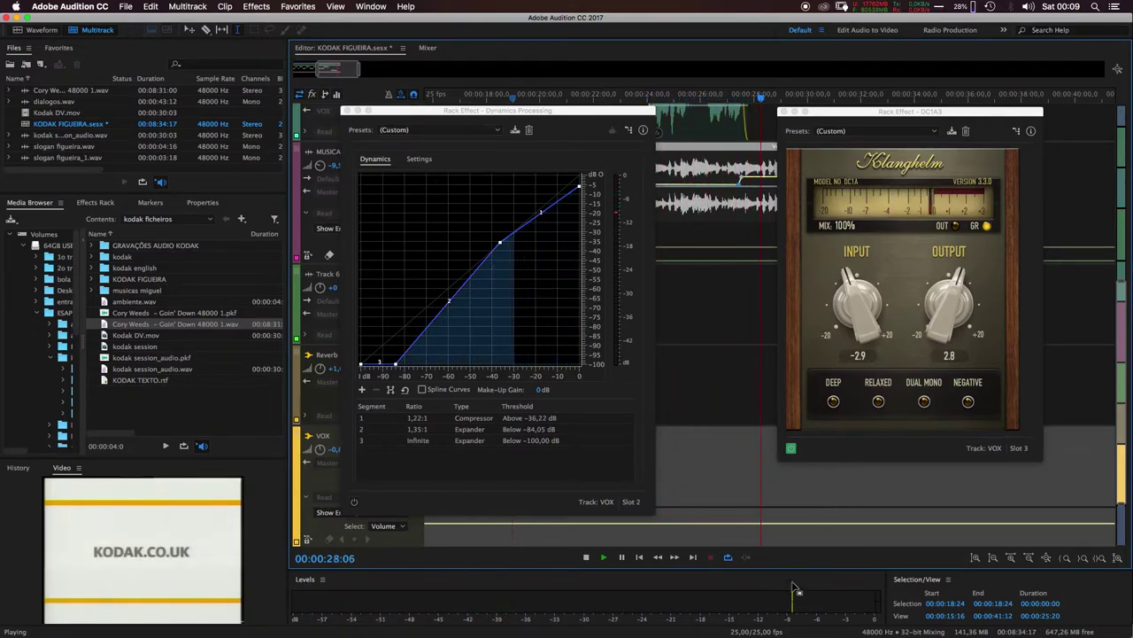
key(space)
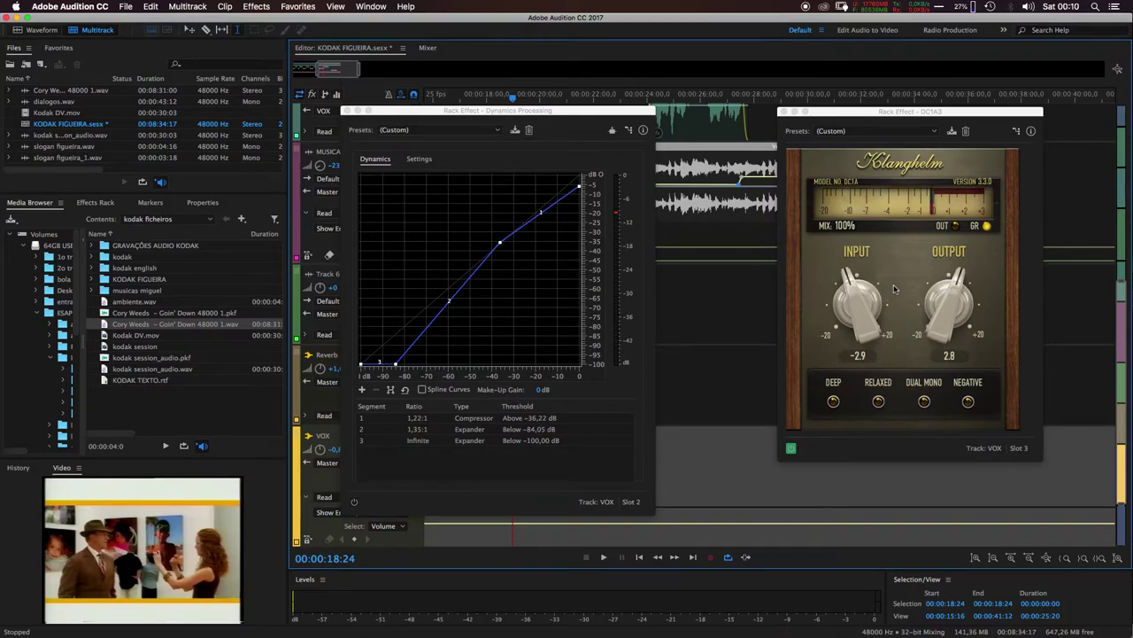
click(793, 448)
key(space)
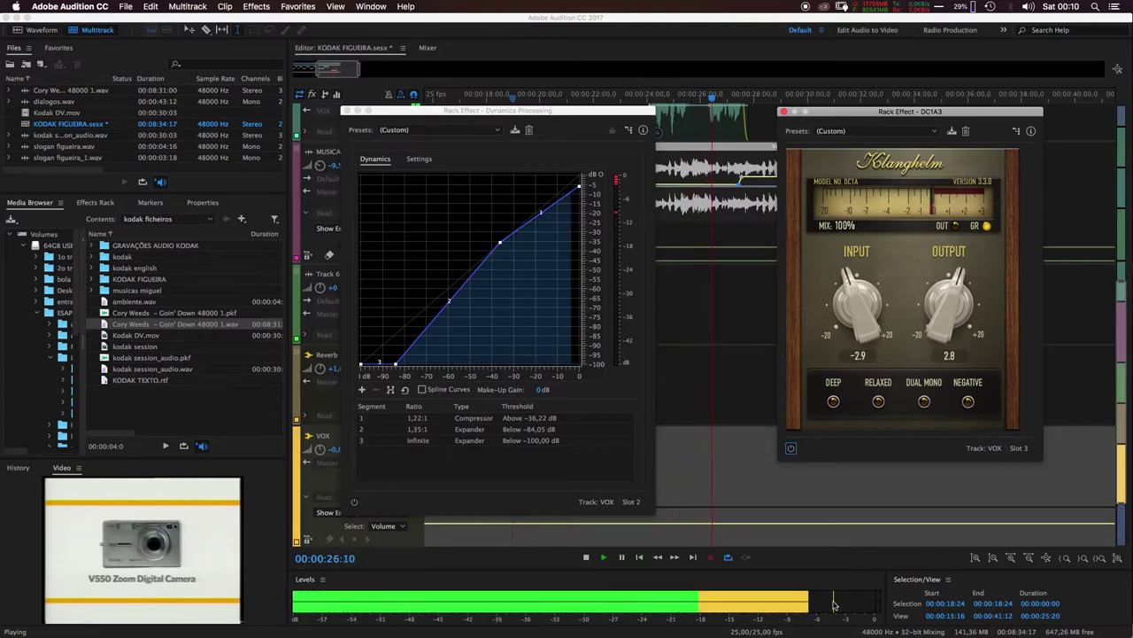
key(space)
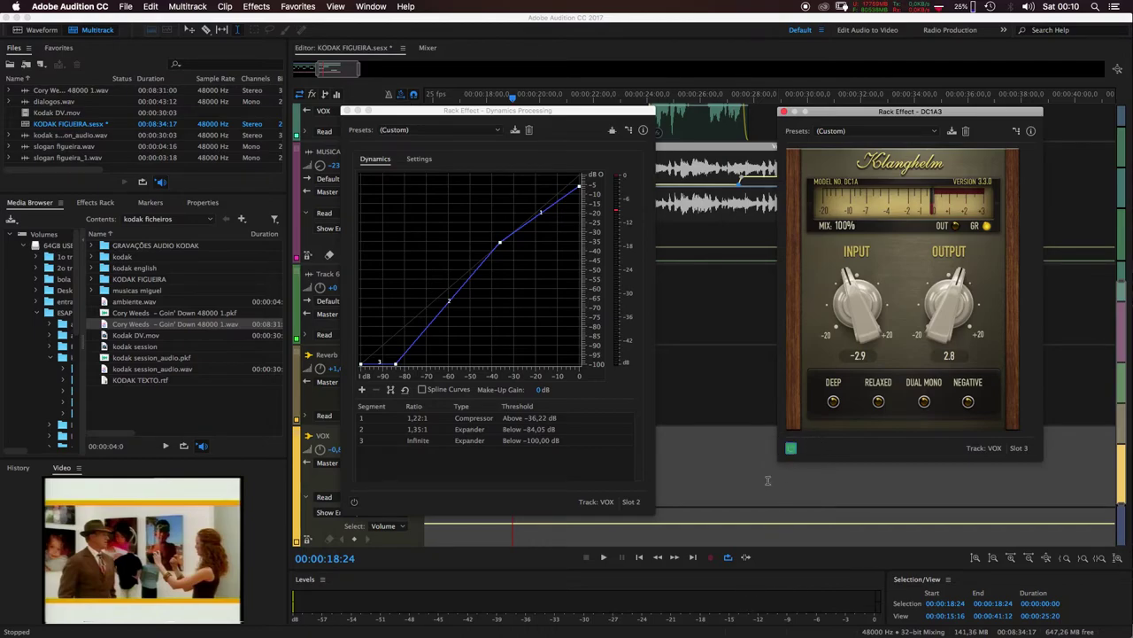
key(space)
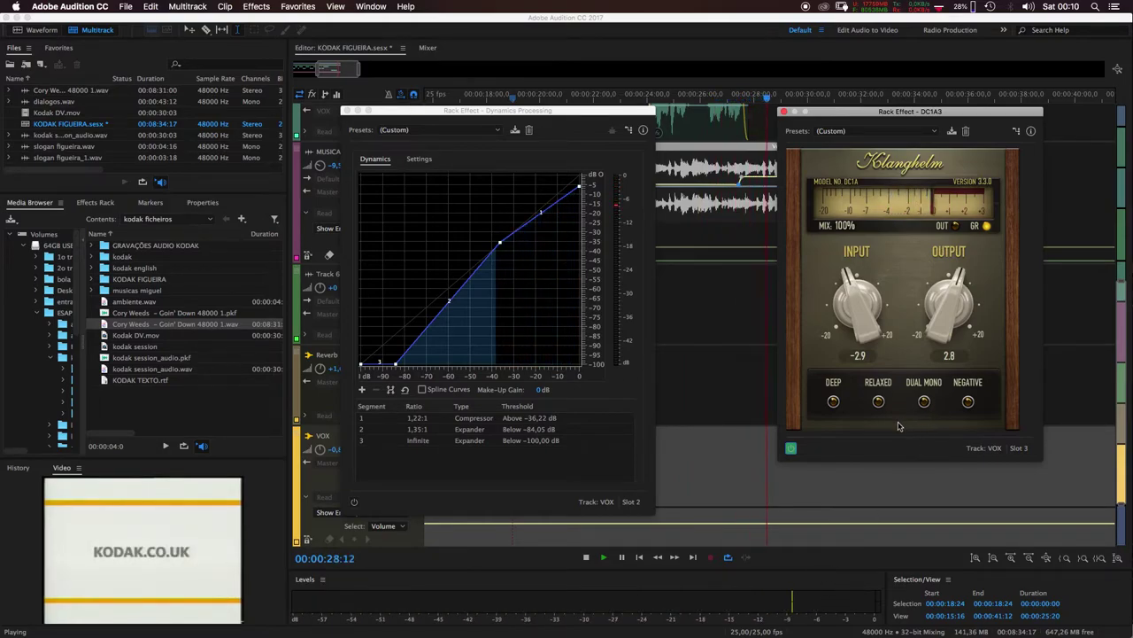
key(space)
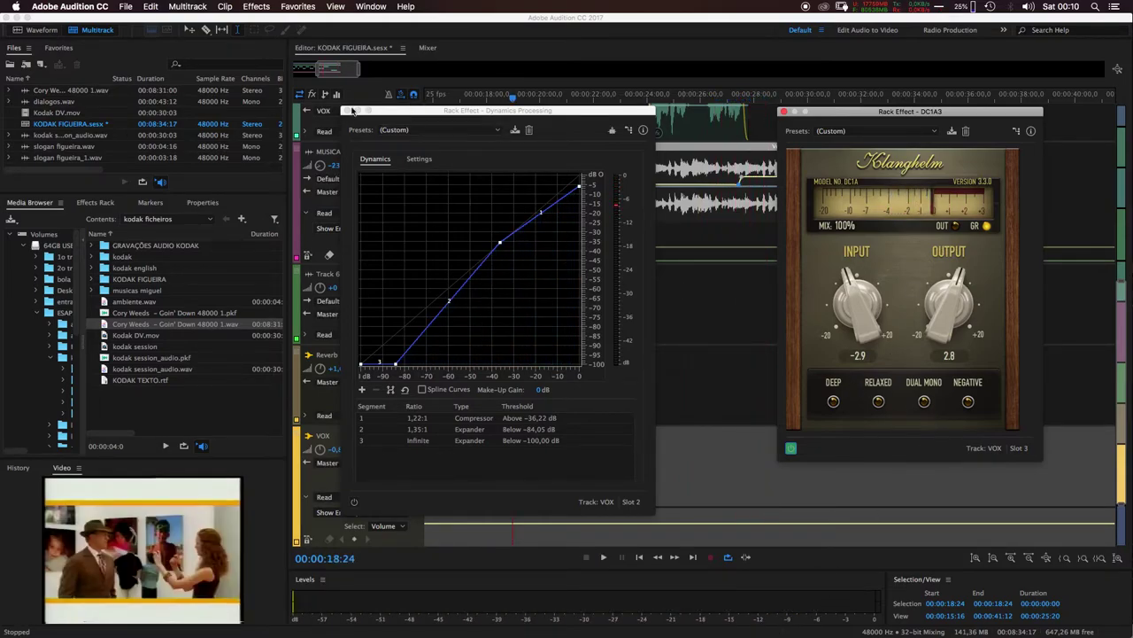
Close the Dynamics Processing and DC1A3 effect windows and save the multitrack session
click(354, 110)
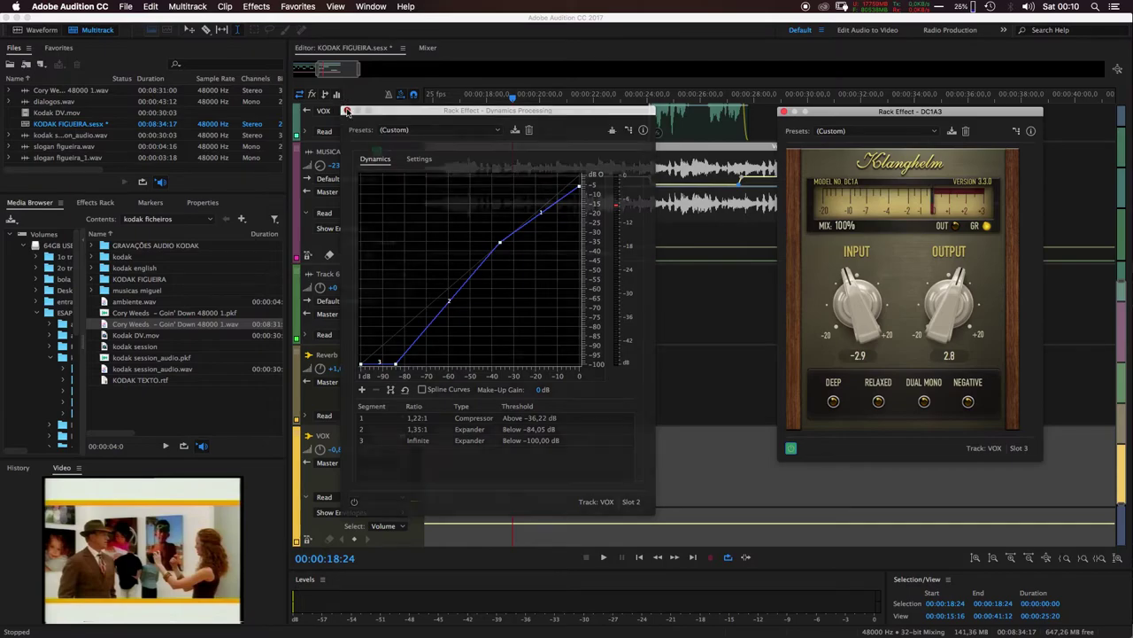
click(782, 112)
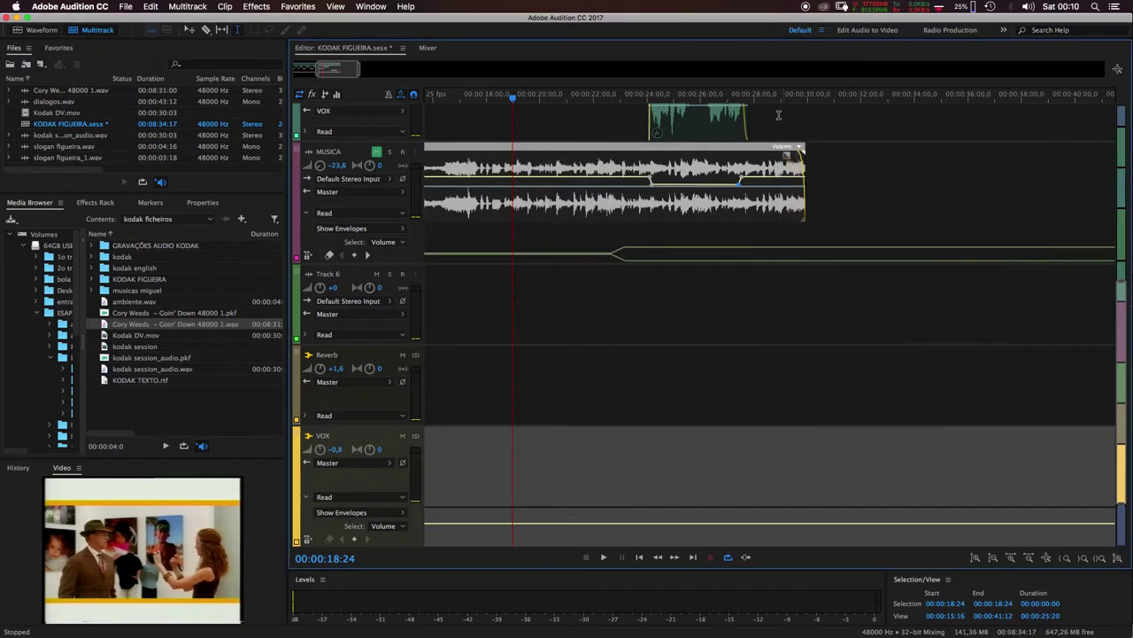
key(super+s)
Remove Dynamics Processing from the VOX bus in the mixer, keeping only DC1A3 in its effects rack
click(423, 48)
click(746, 138)
click(760, 157)
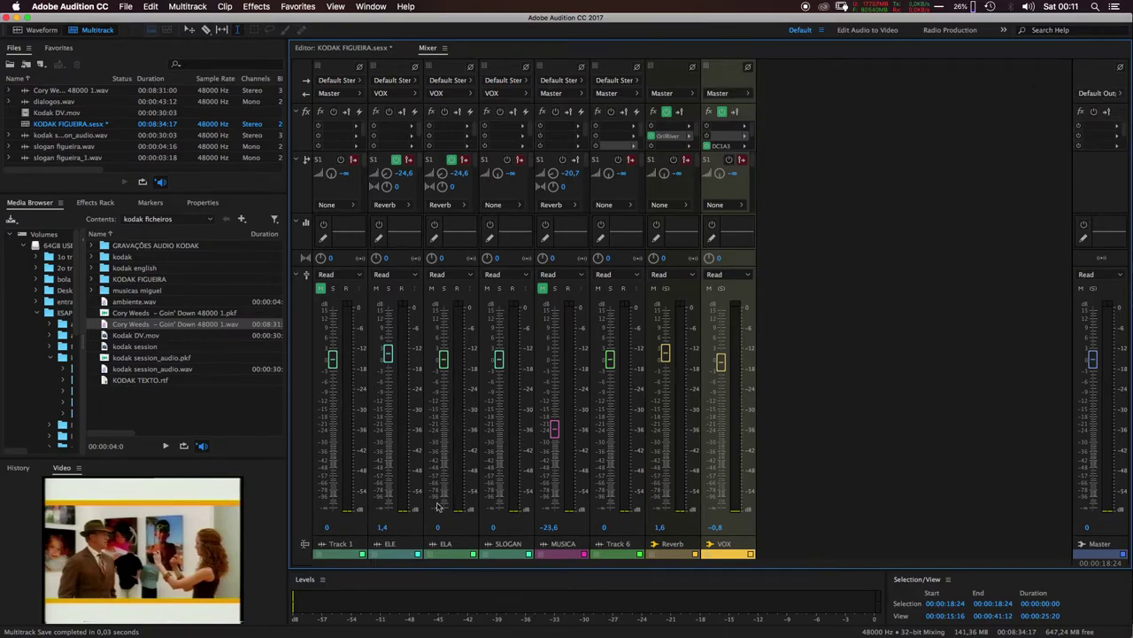
Set the ELA track's send to the Reverb bus to −24.3 dB and select the Reverb bus
click(730, 521)
click(456, 176)
drag(456, 176, 457, 173)
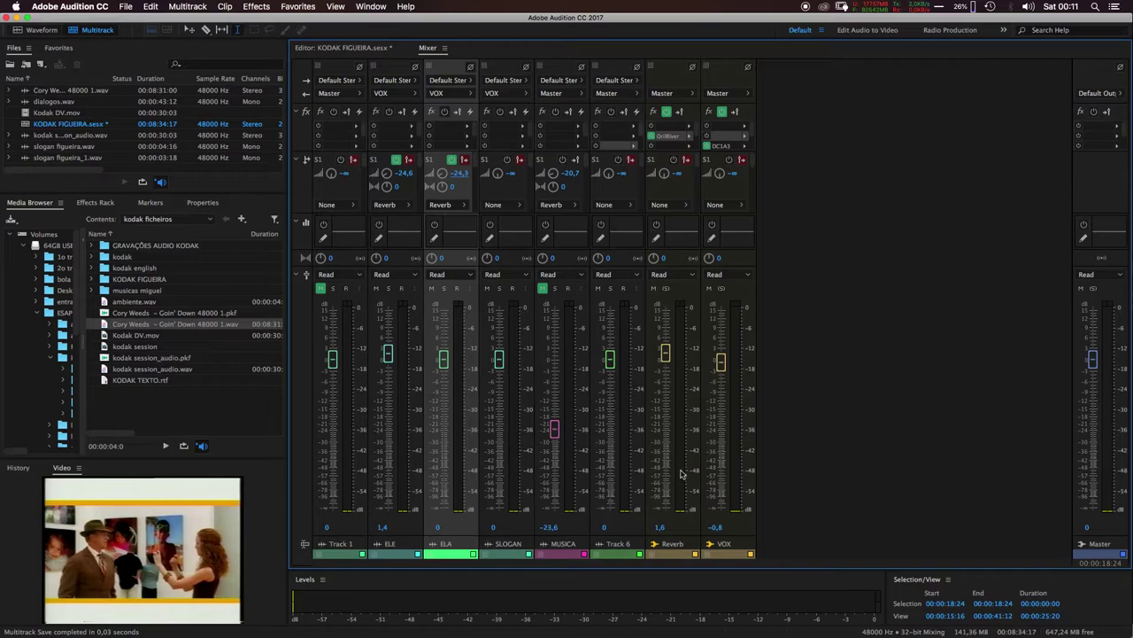
click(734, 545)
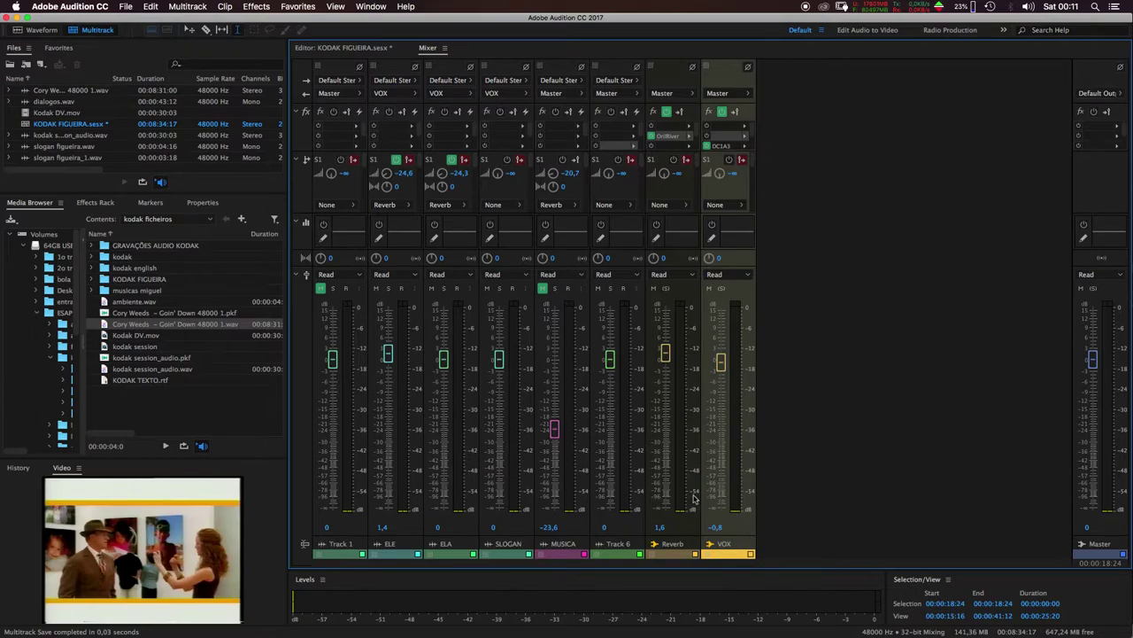
click(679, 394)
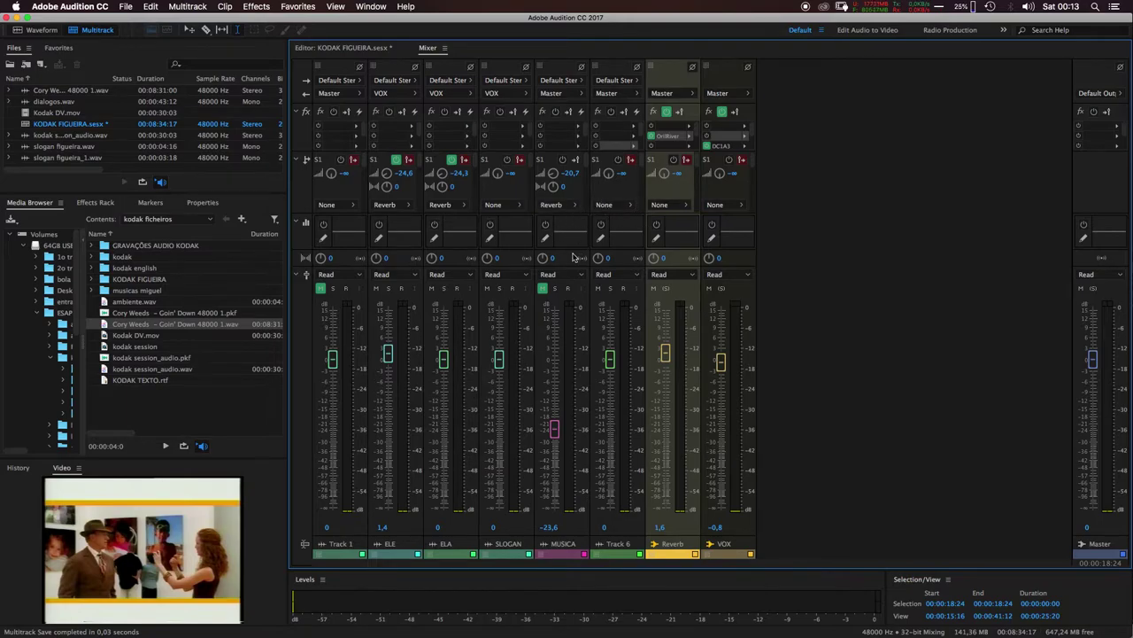
Insert the Klanghelm DC1A3 Audio Unit in the first effect slot of the Master track and move its window clear of the channel strips
click(1117, 130)
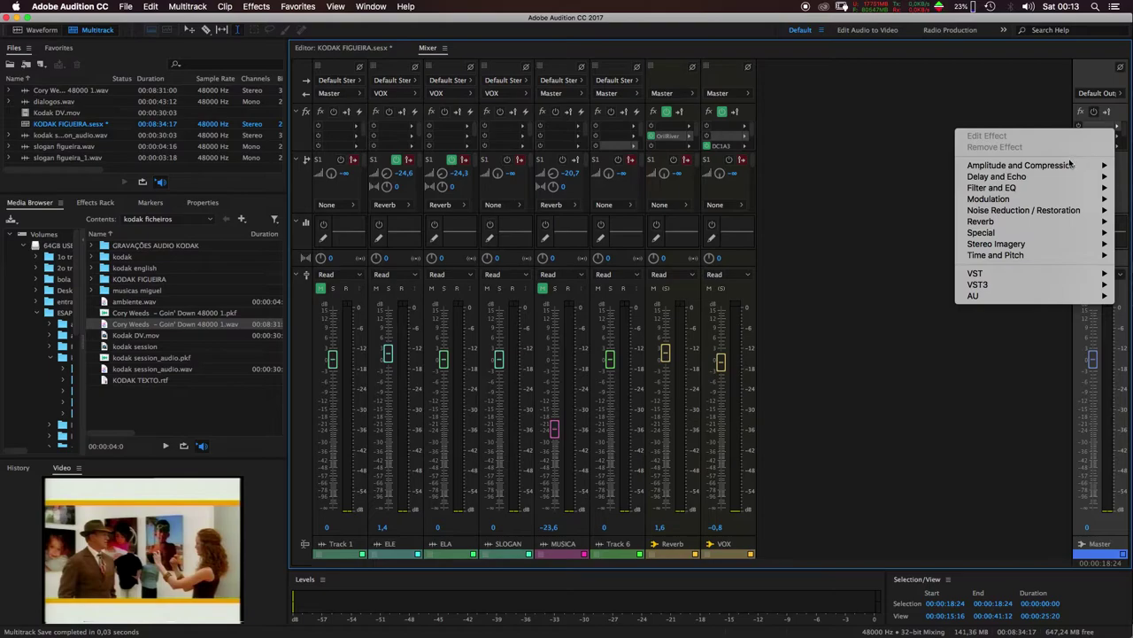
mouse_move(1060, 168)
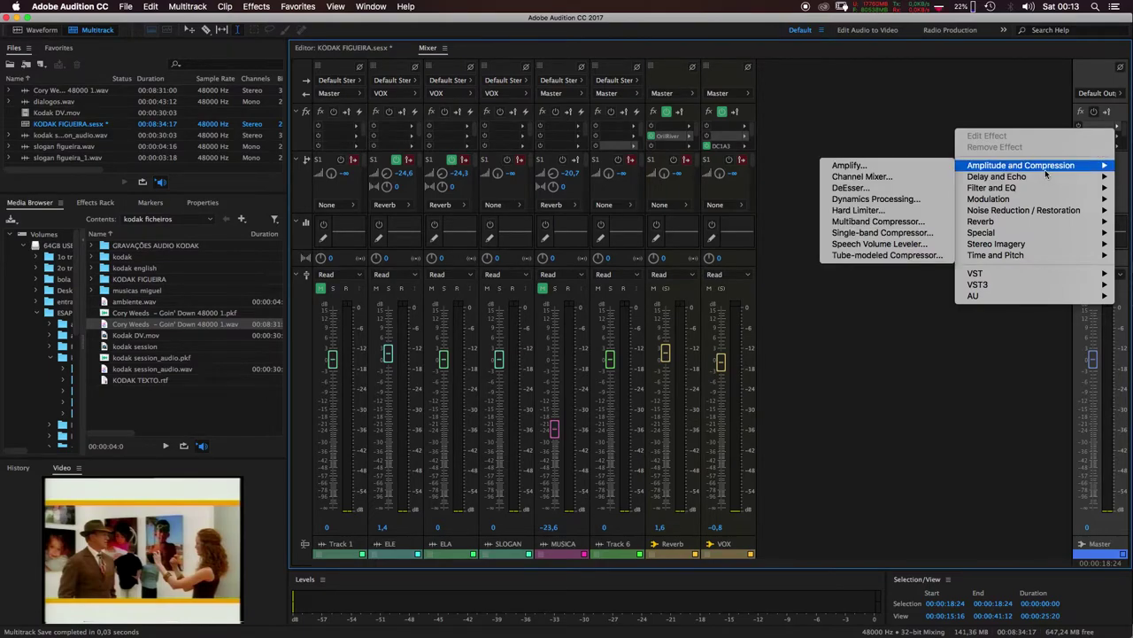
mouse_move(1001, 298)
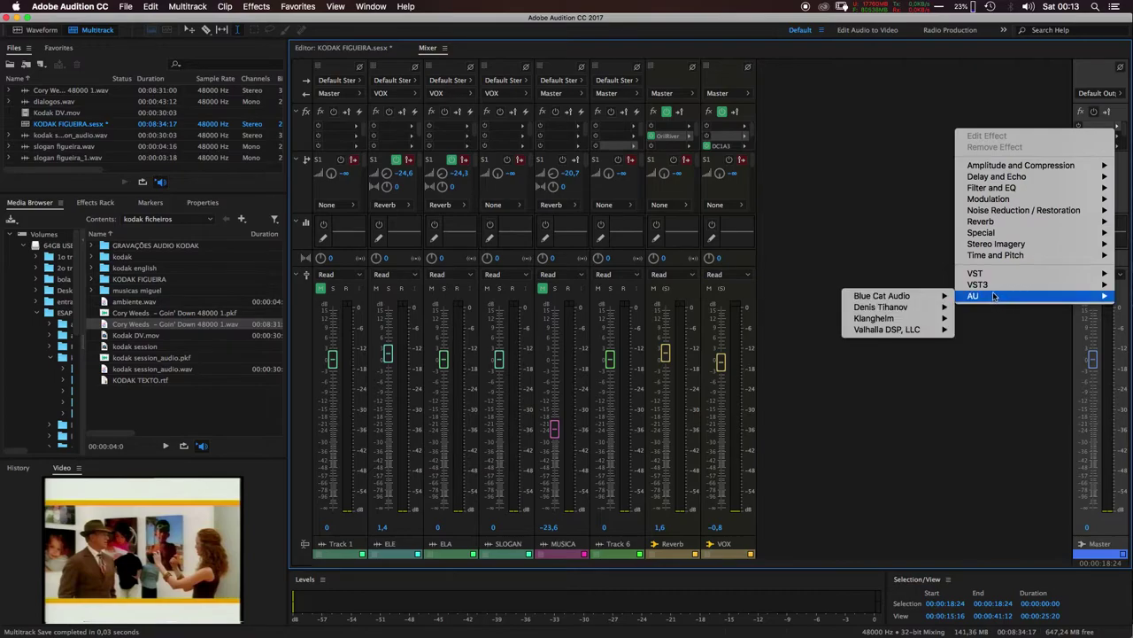
mouse_move(916, 310)
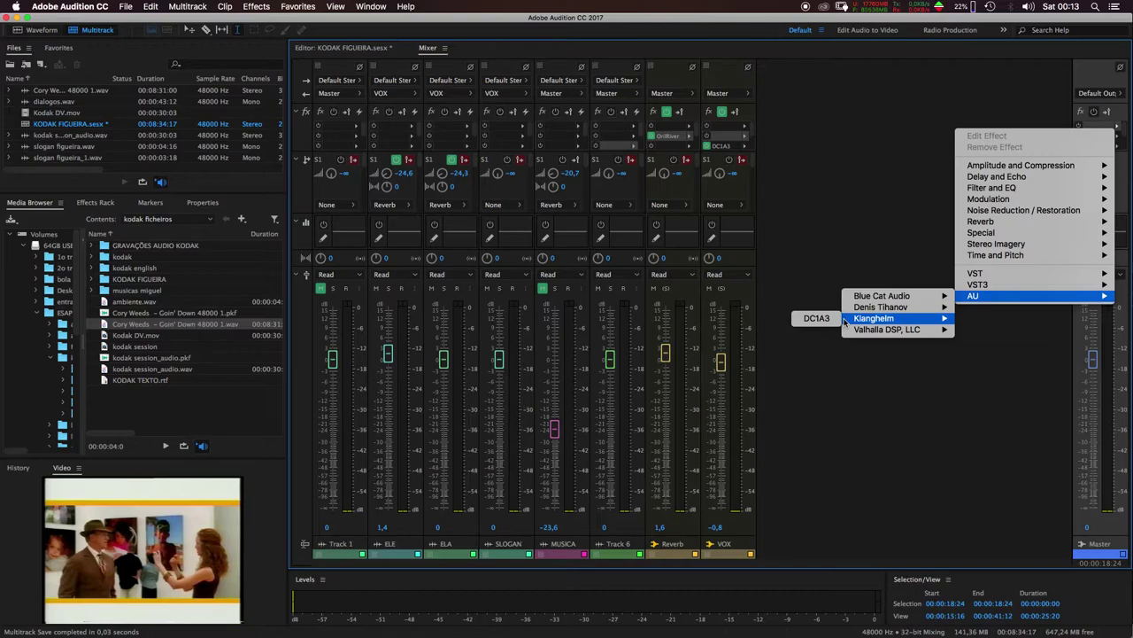
click(812, 318)
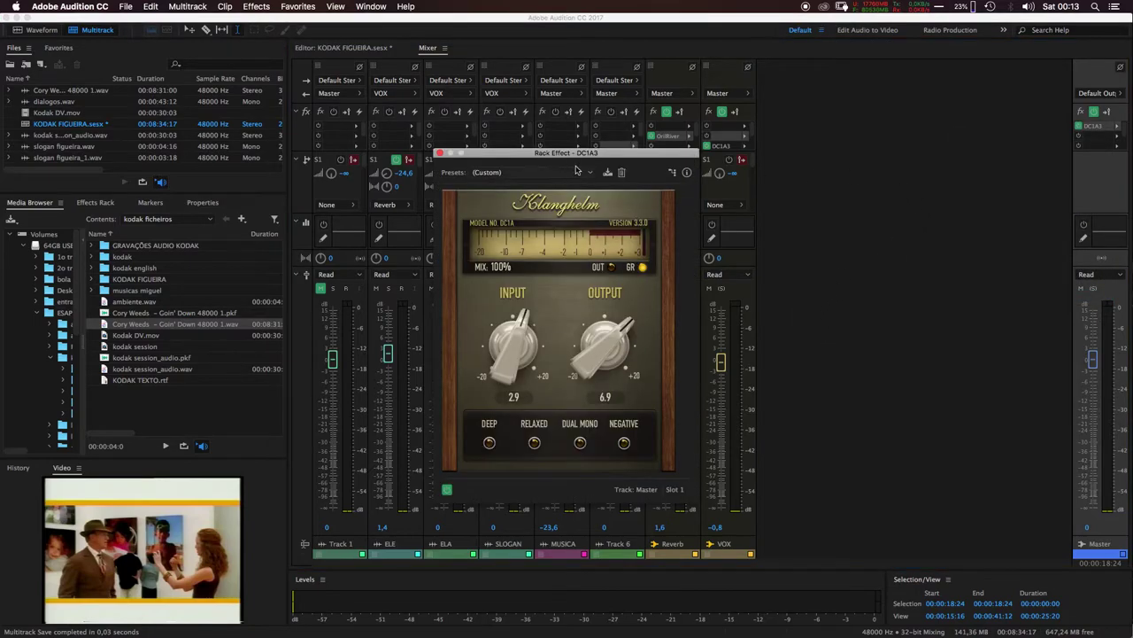
drag(620, 155, 949, 104)
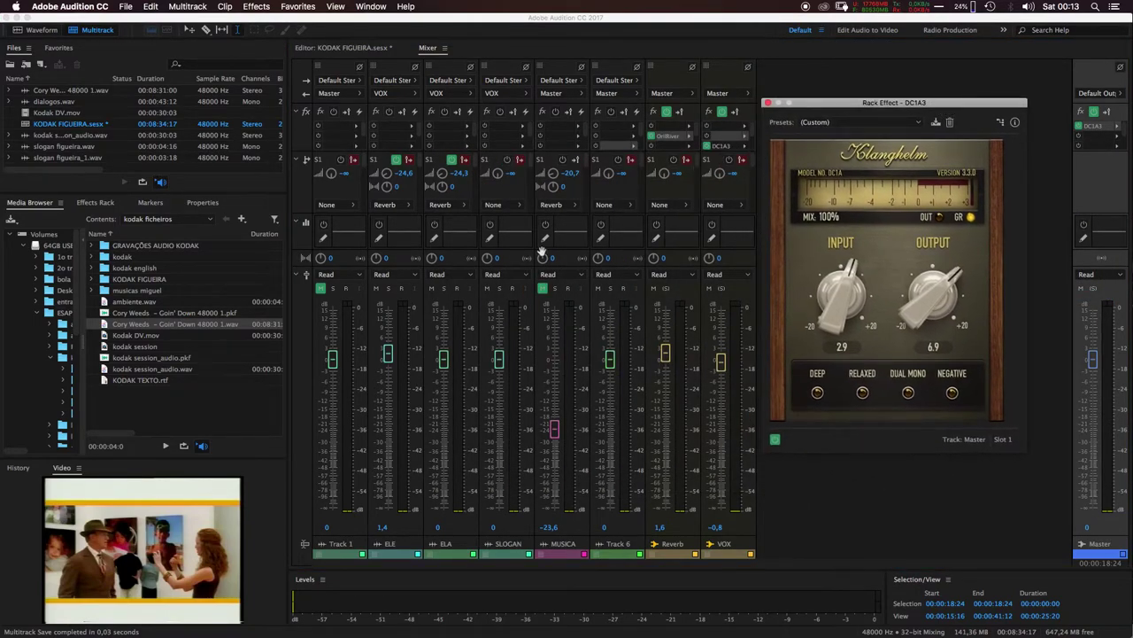
Audition the mix from 00:00:18:24 with DC1A3 on the Master, and unmute the MUSICA track in the mixer
click(354, 52)
key(space)
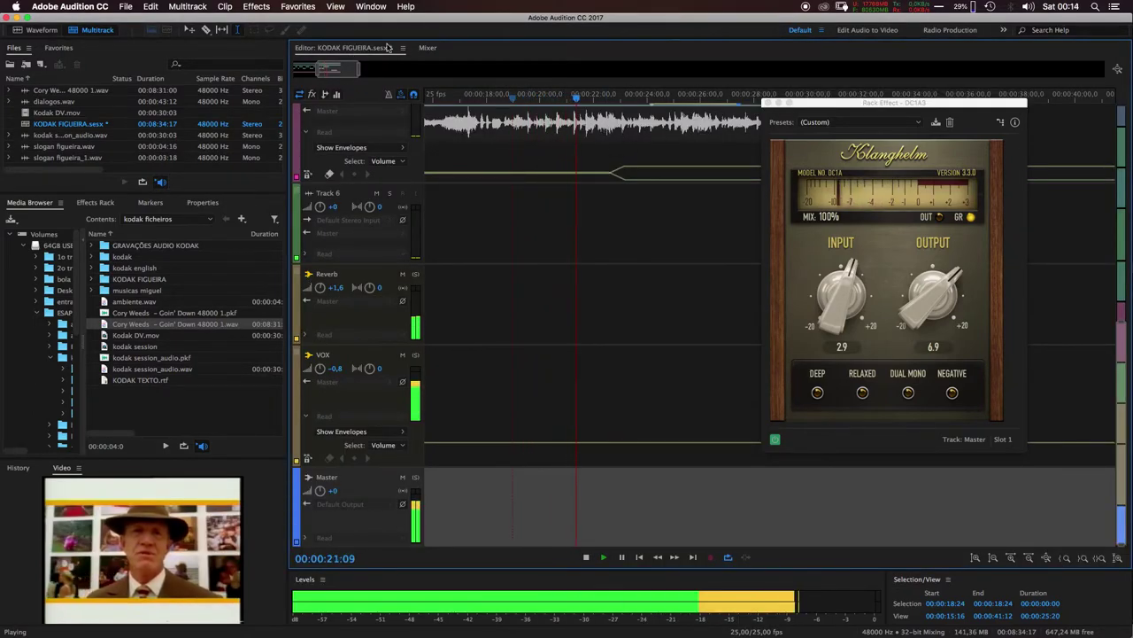
key(space)
click(431, 48)
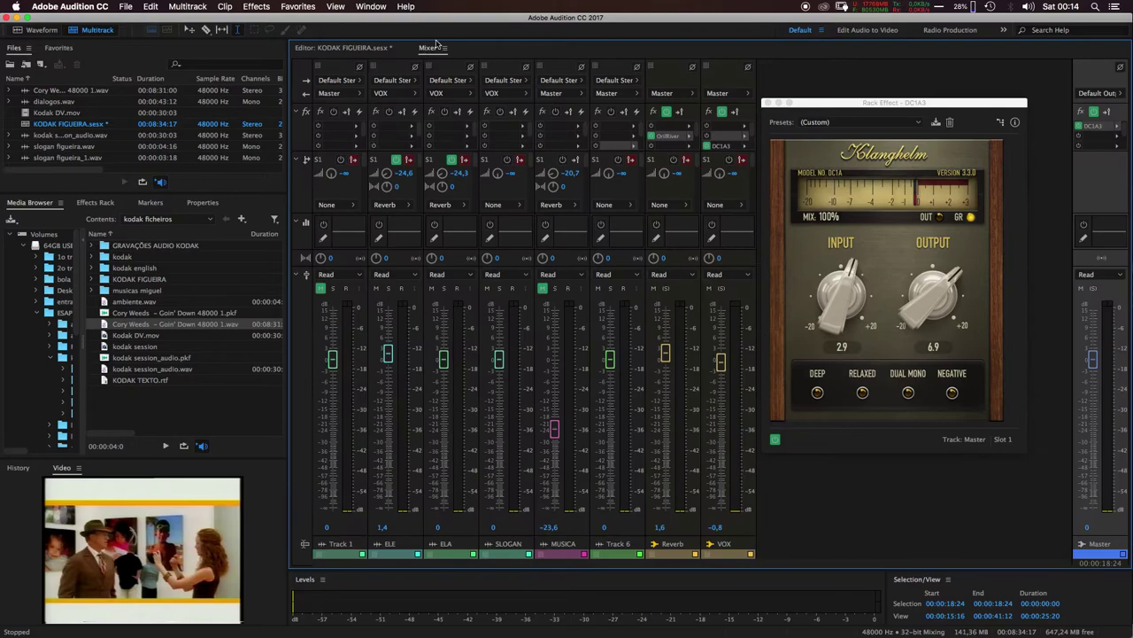
click(541, 288)
Play the mix with the music and set the Master DC1A3 output to 1.4
key(space)
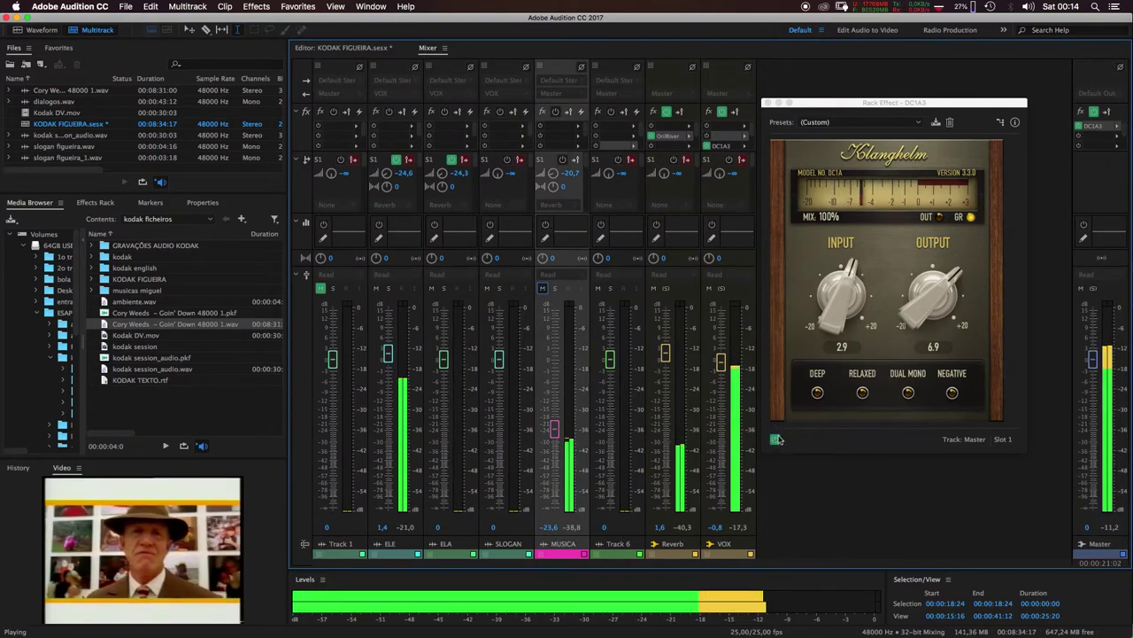
click(813, 325)
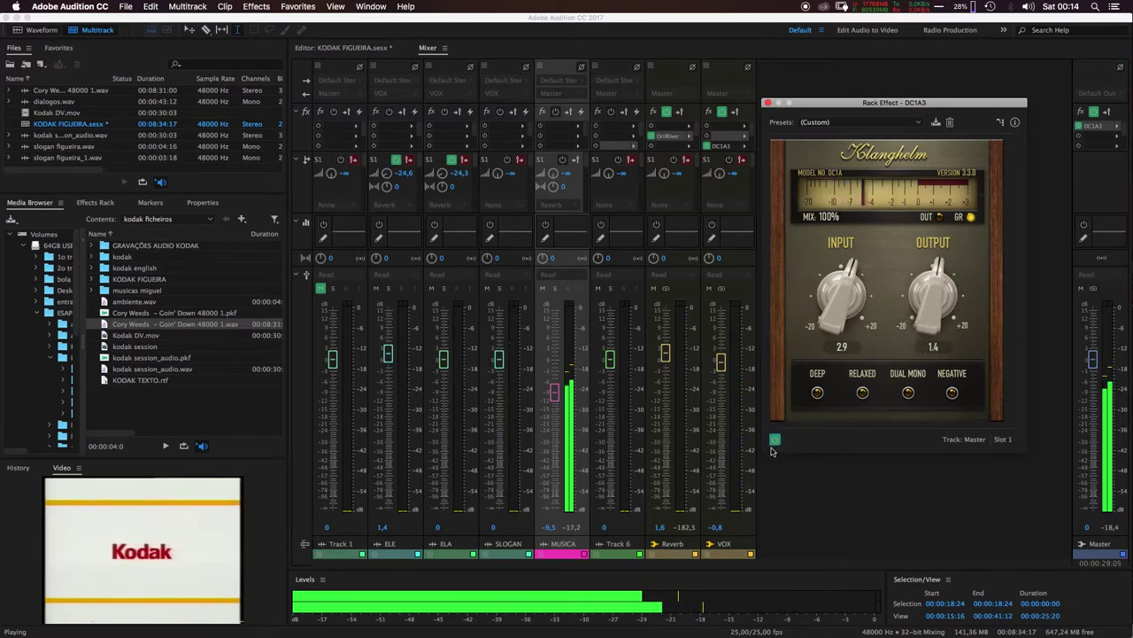
key(space)
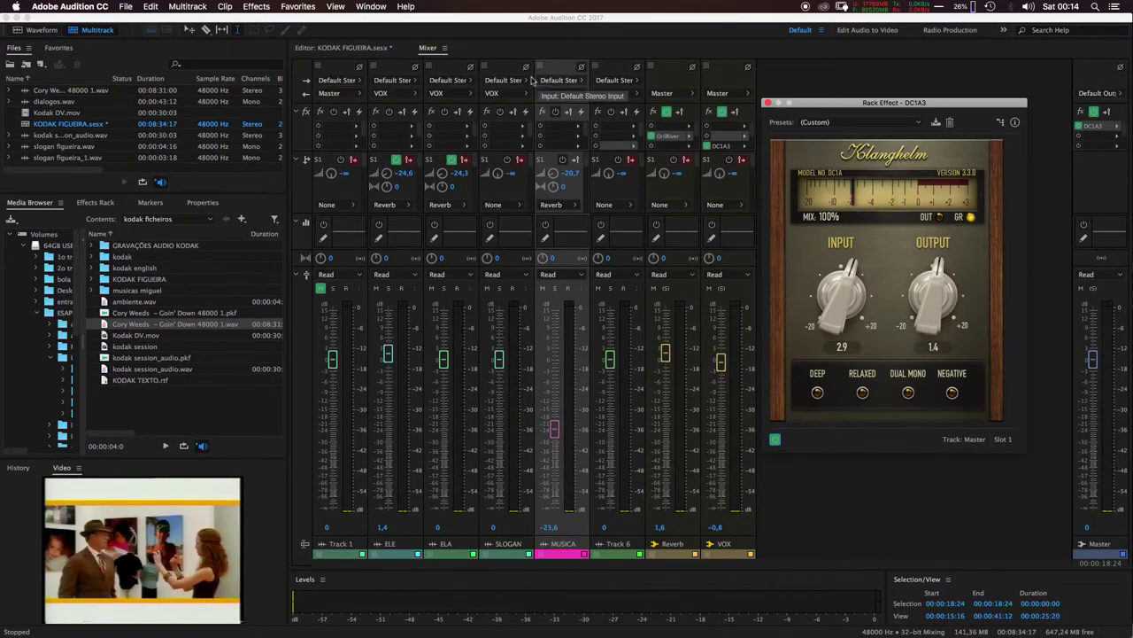
Play the session from 00:00:00:00 and set the Master DC1A3 input to −11.5 and output to 6.9
click(327, 49)
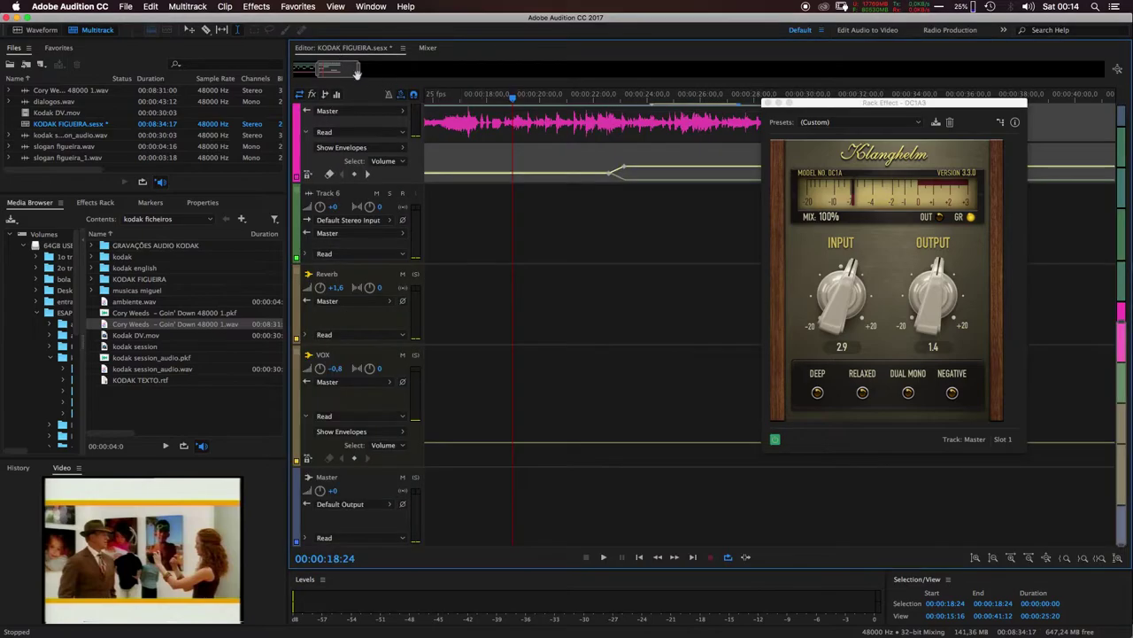
drag(346, 69, 214, 67)
click(441, 95)
key(space)
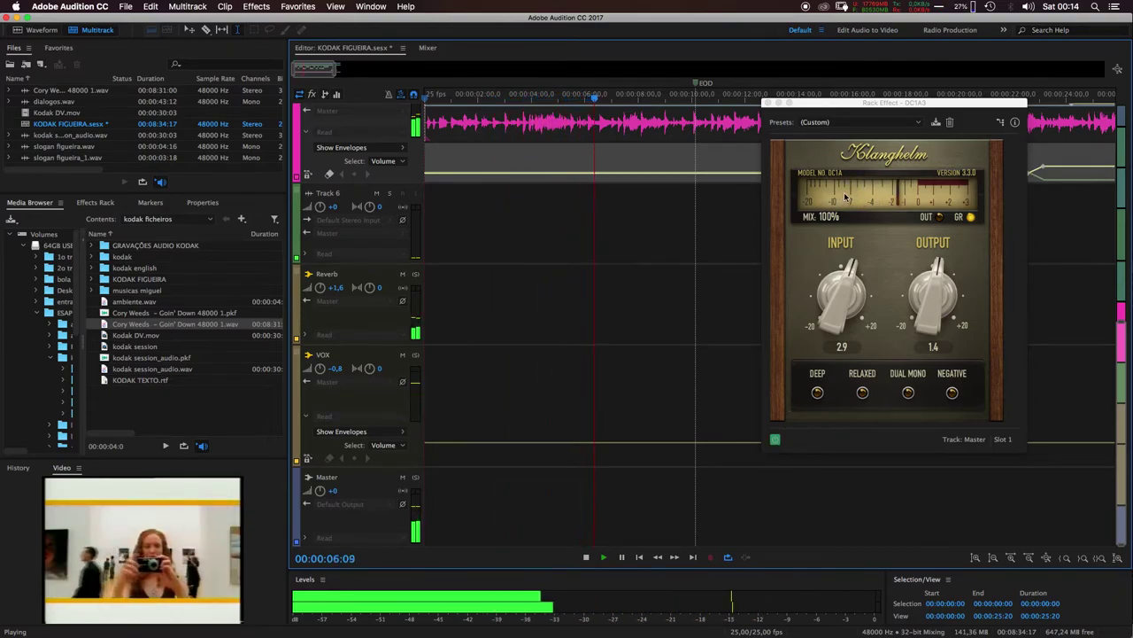
drag(841, 297, 789, 482)
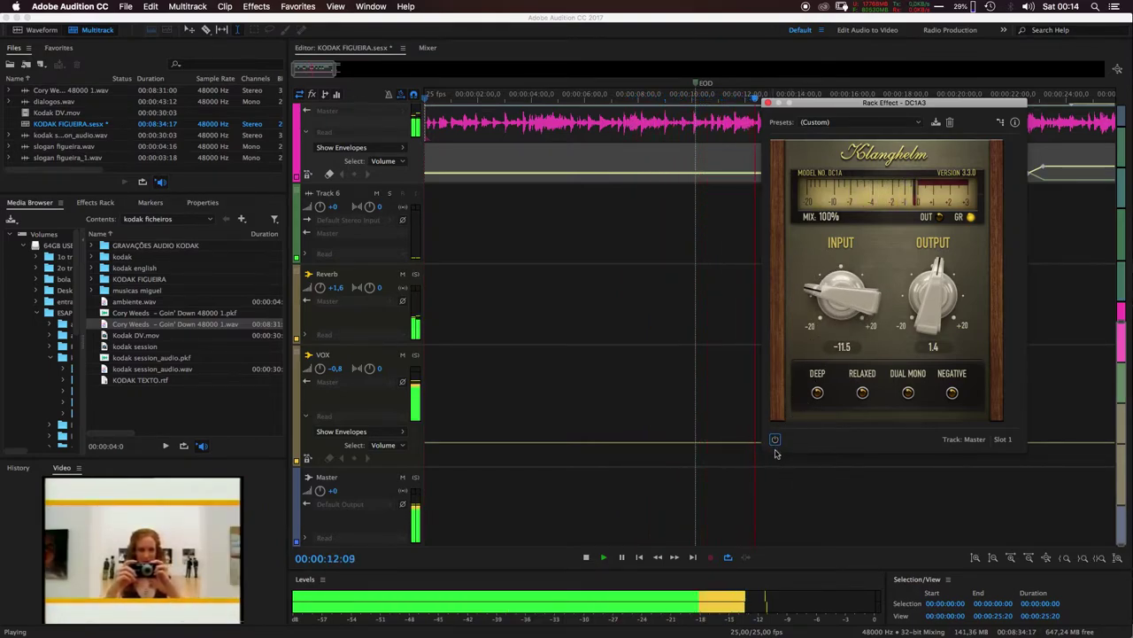
drag(929, 324, 930, 290)
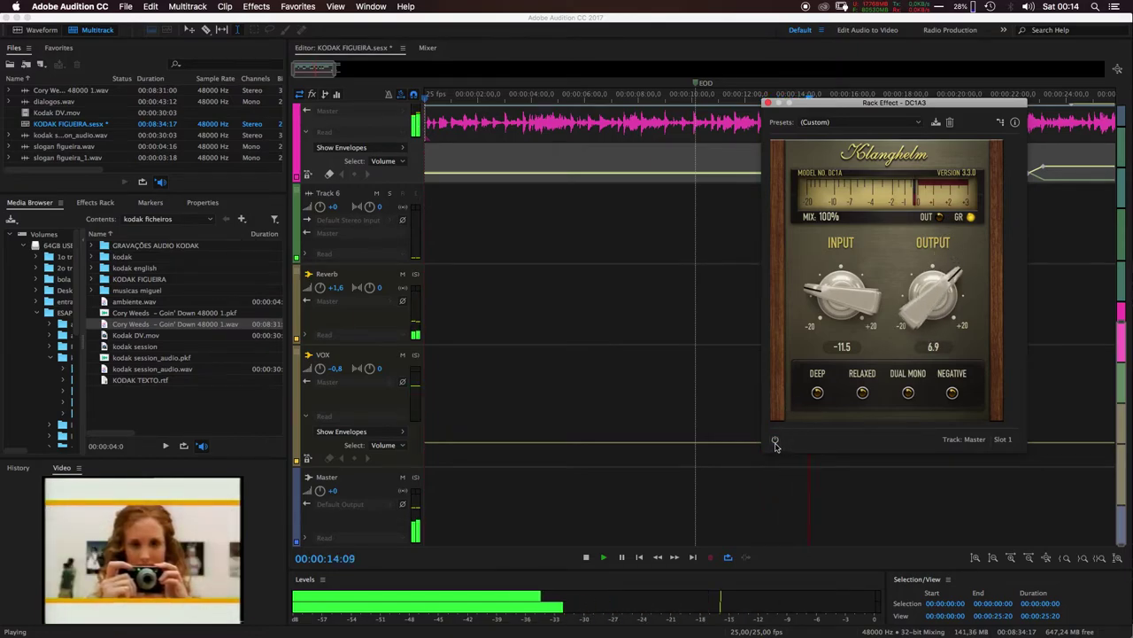
During playback, adjust the Master DC1A3 input to −10.9 and output to 10.7, comparing the sound with the effect bypassed and enabled
drag(841, 305, 842, 296)
drag(941, 276, 947, 246)
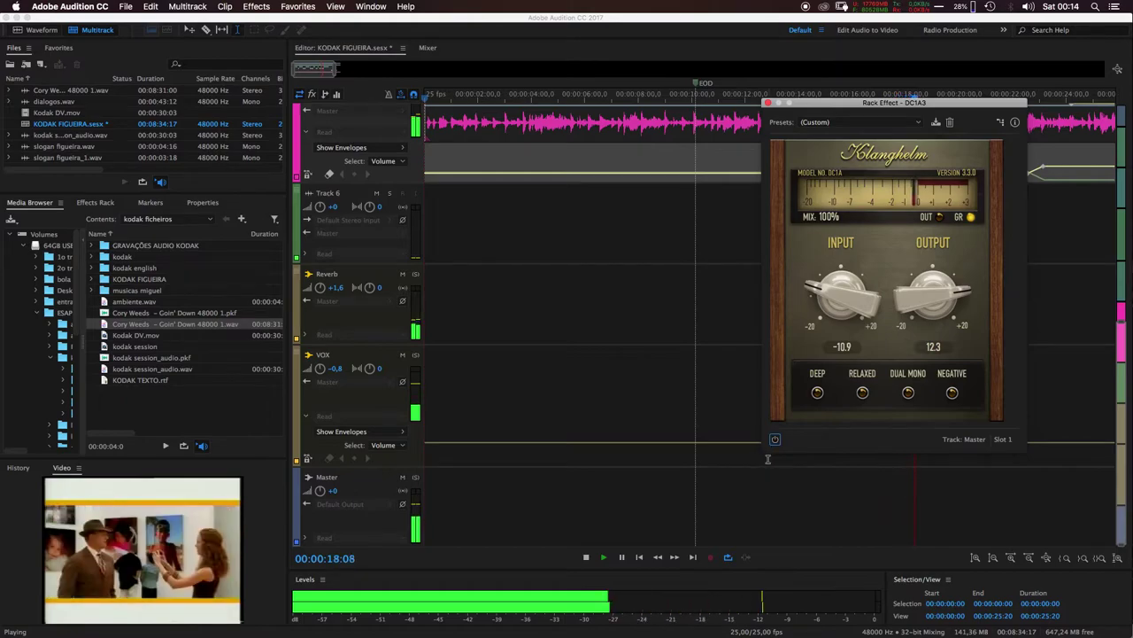
drag(916, 317, 912, 329)
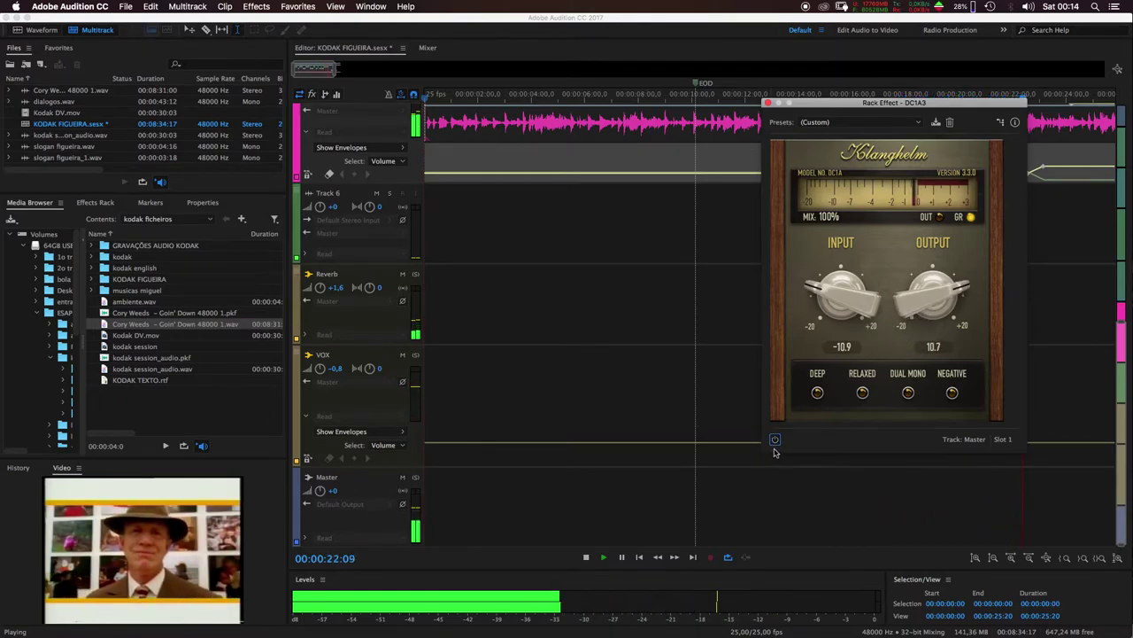
click(775, 440)
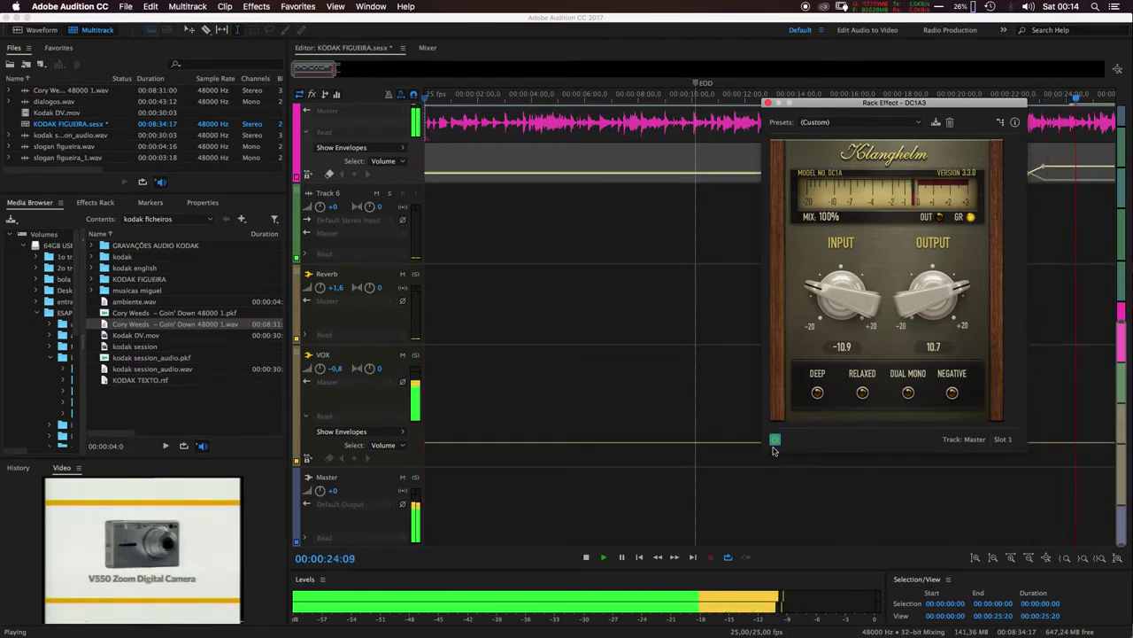
Set the Master DC1A3 input to −9.2 and output to 9.4, and audition the opening again, ending with the effect bypassed
drag(832, 302, 832, 300)
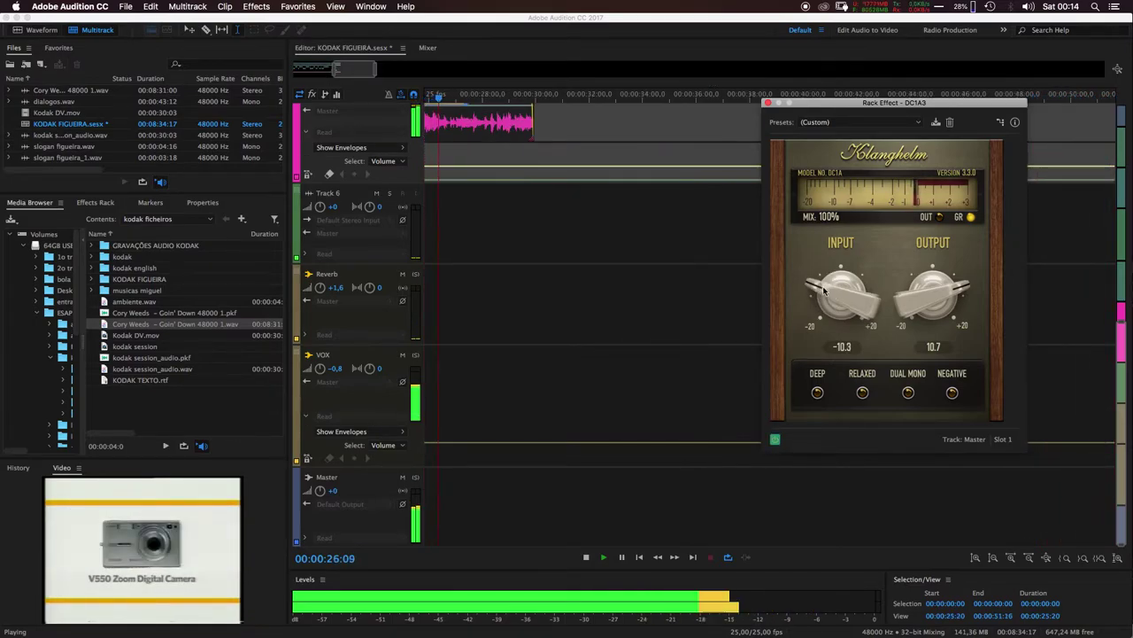
drag(927, 294, 927, 297)
key(space)
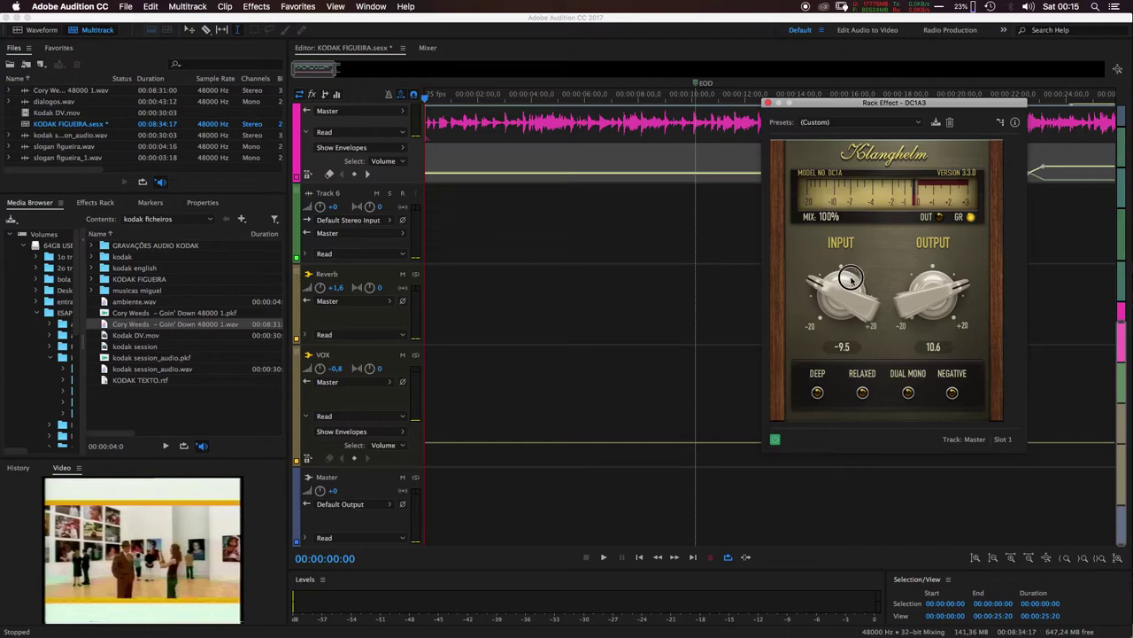
drag(925, 305, 923, 320)
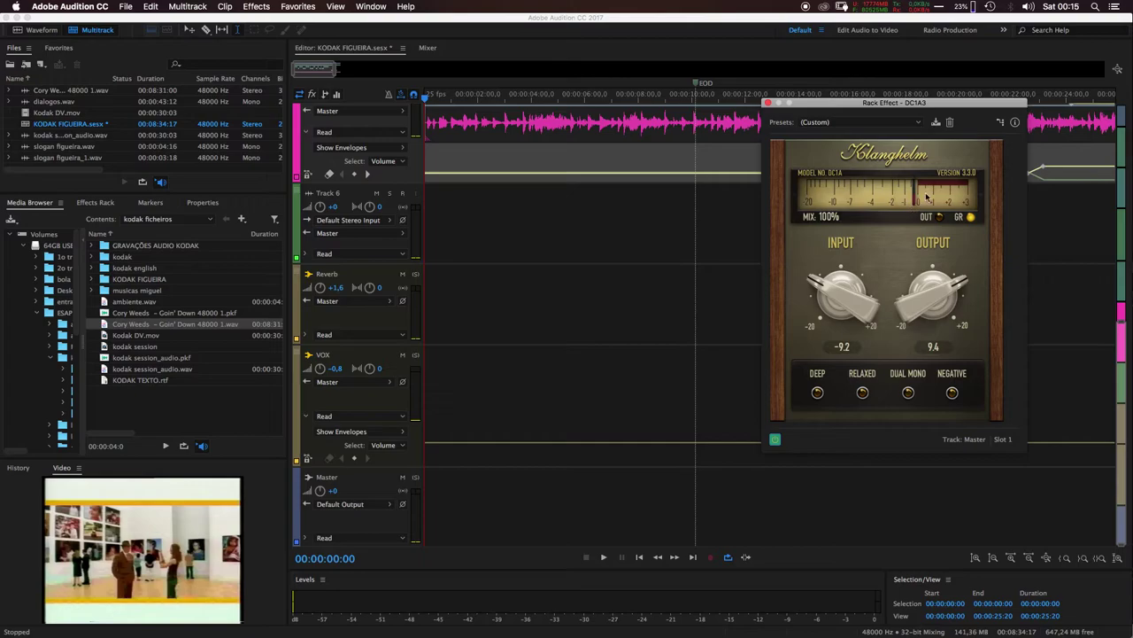
key(space)
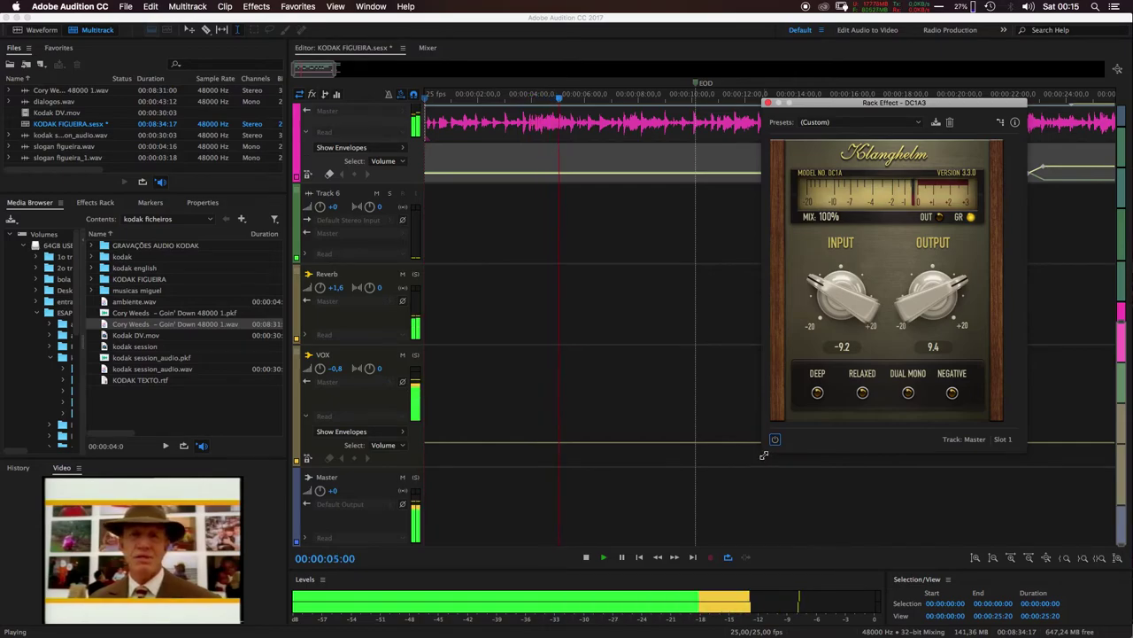
key(space)
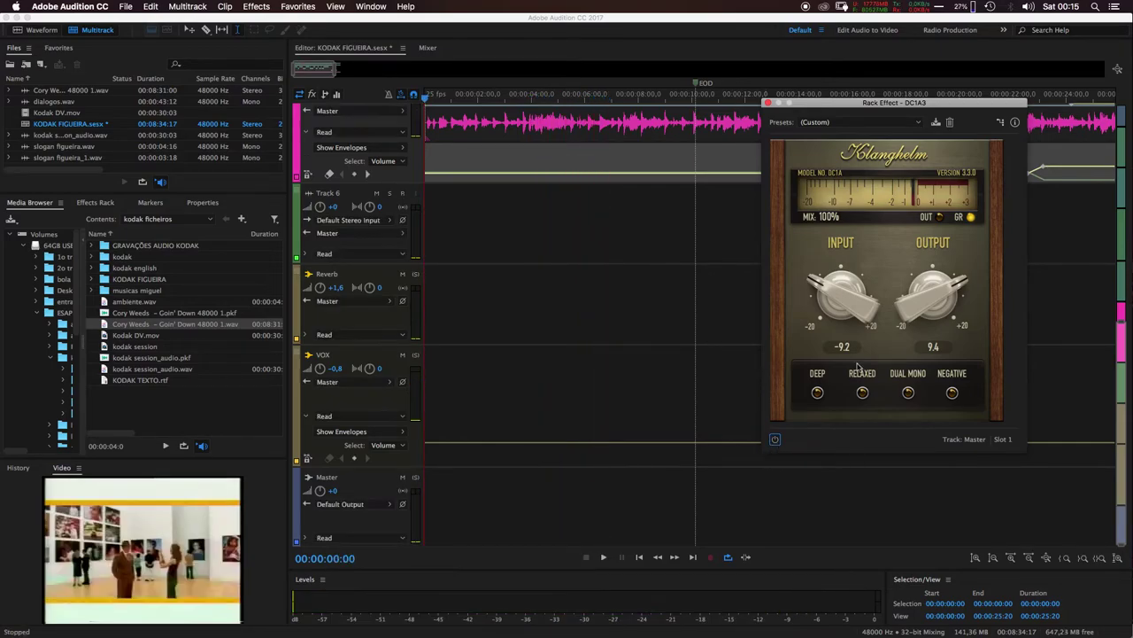
Enable the MUSICA track's Reverb send in the mixer and play the mix from the start
click(431, 48)
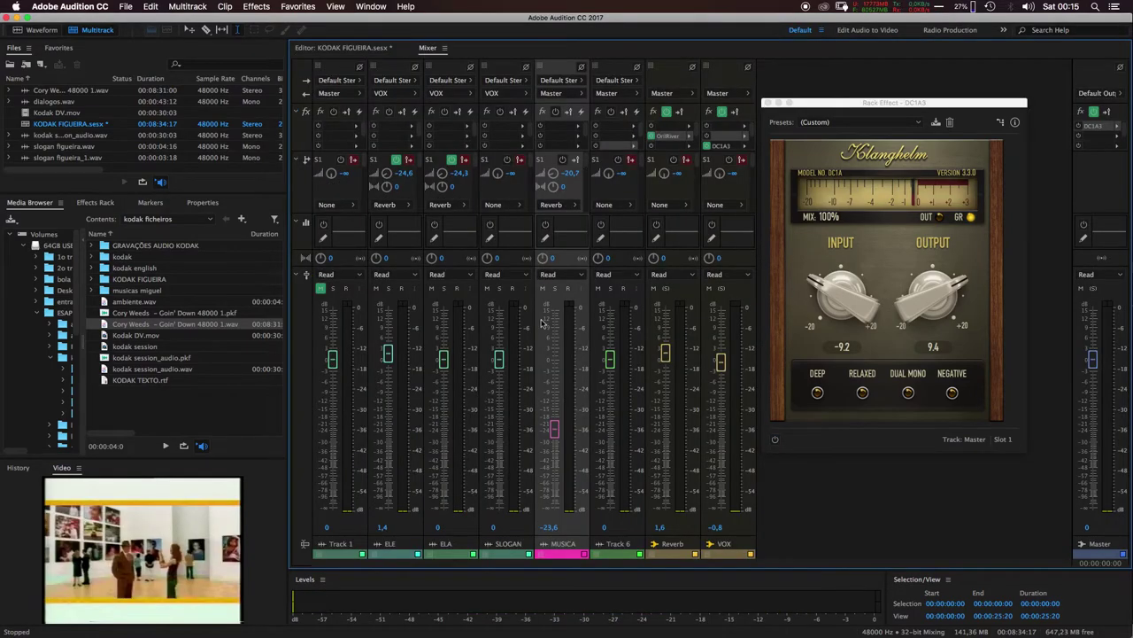
click(563, 160)
key(space)
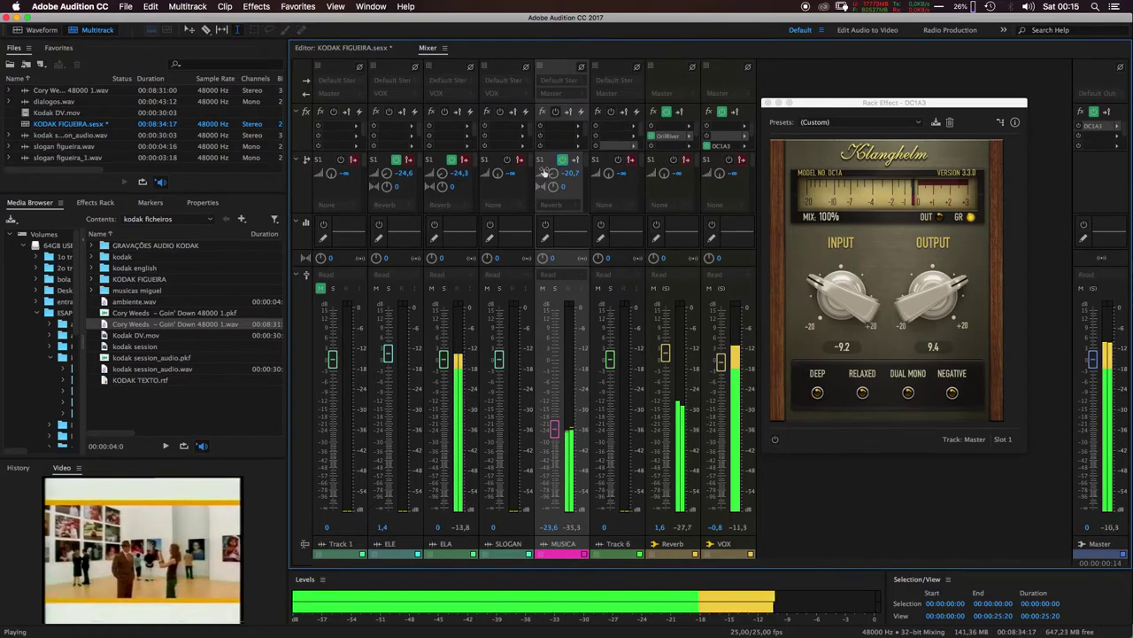
Compare the mix with the Master DC1A3 bypassed and enabled, raise its output to 9.8 and leave it enabled
click(775, 440)
click(775, 440)
click(775, 441)
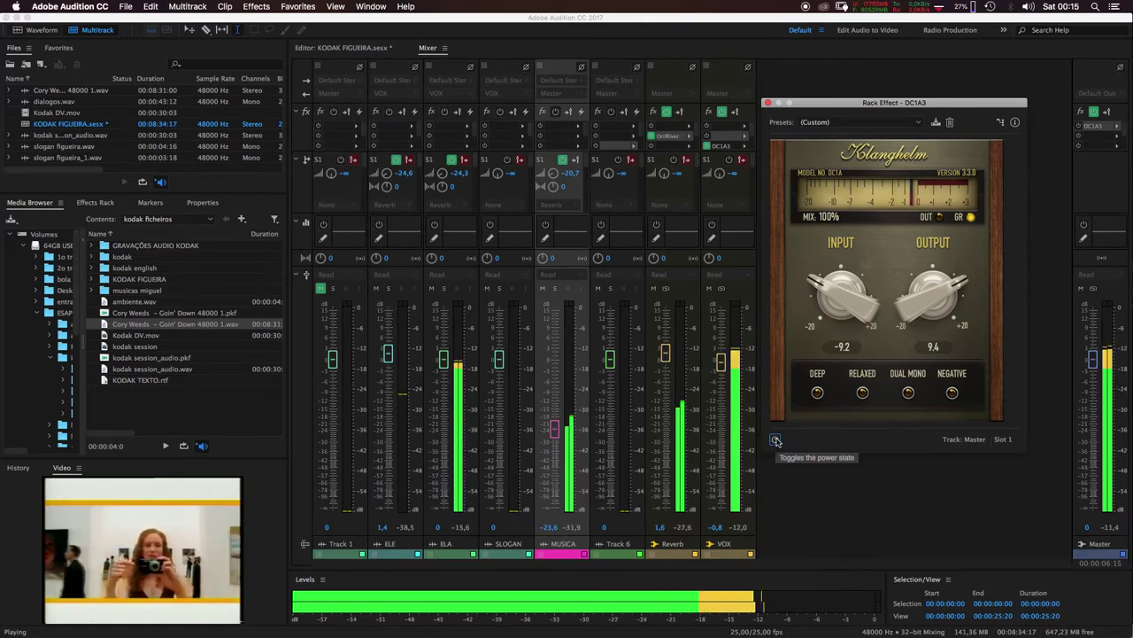
drag(915, 327, 917, 321)
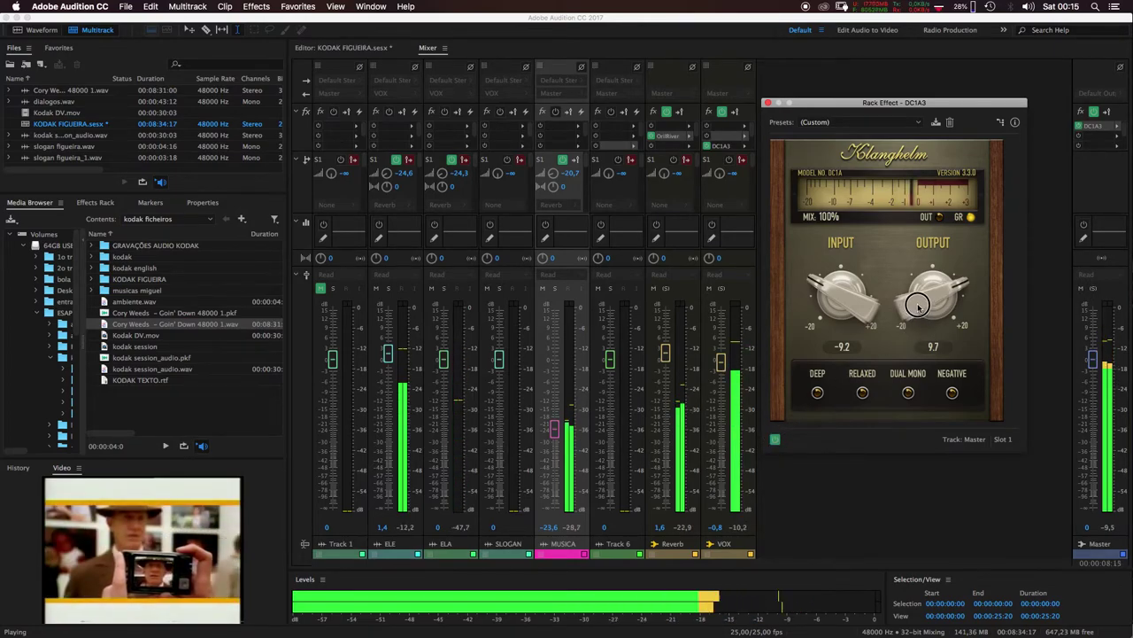
click(771, 441)
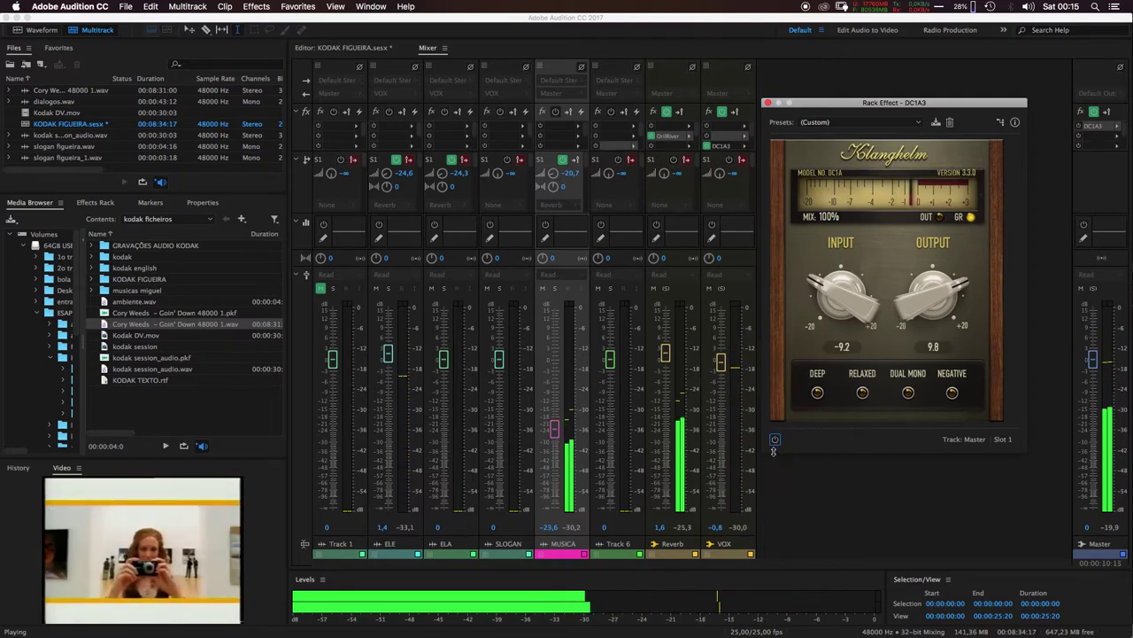
click(775, 441)
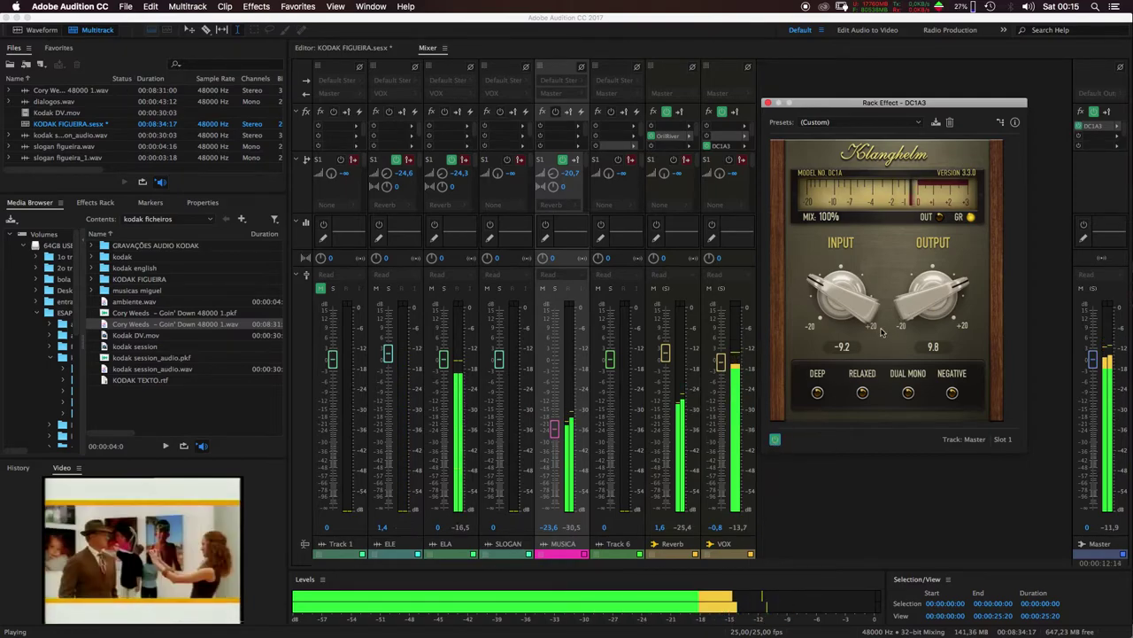
Set the Master DC1A3 output to 8.8 and compare the mix with the effect bypassed and enabled
drag(907, 318, 897, 328)
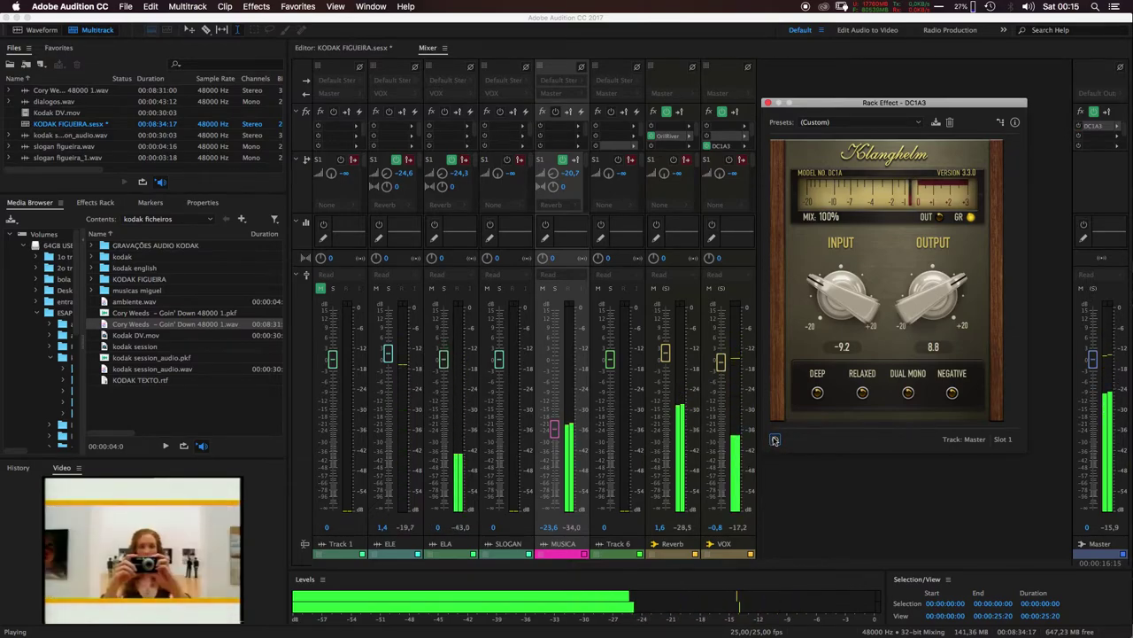
click(775, 439)
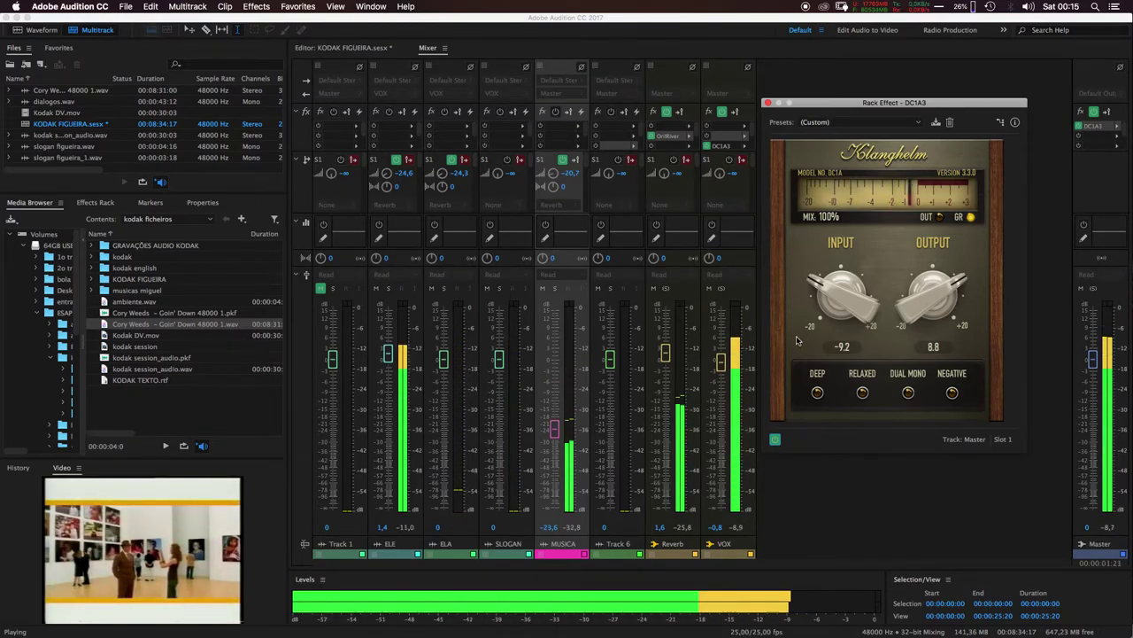
Audition ELE, ELA, MUSICA and the Reverb bus soloed, comparing the sound with MUSICA muted and unmuted
click(659, 289)
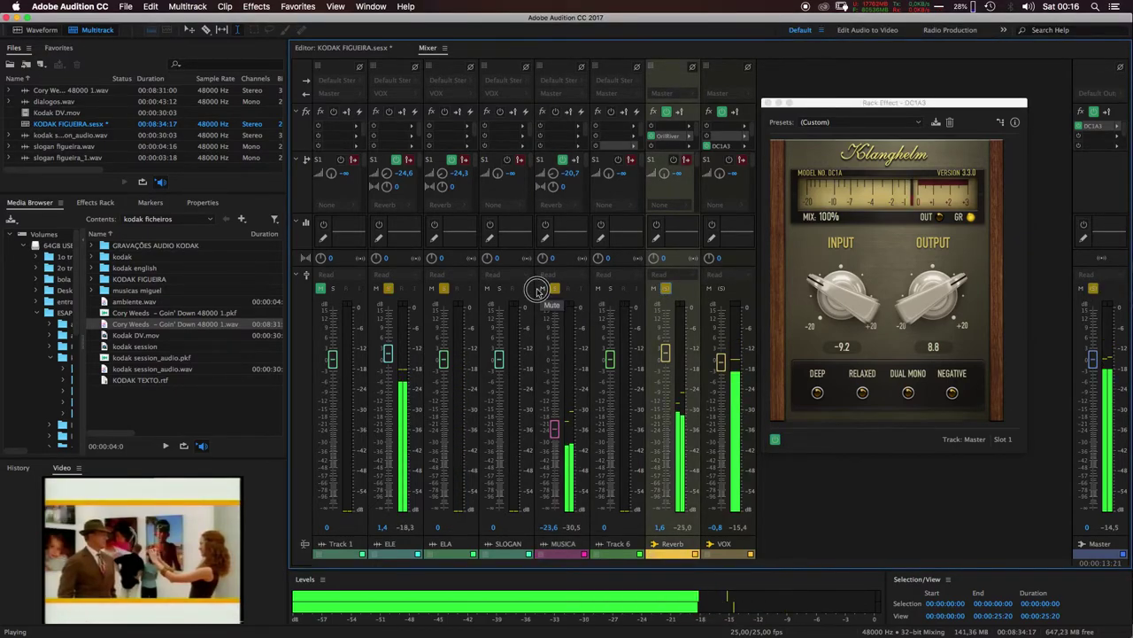
click(542, 289)
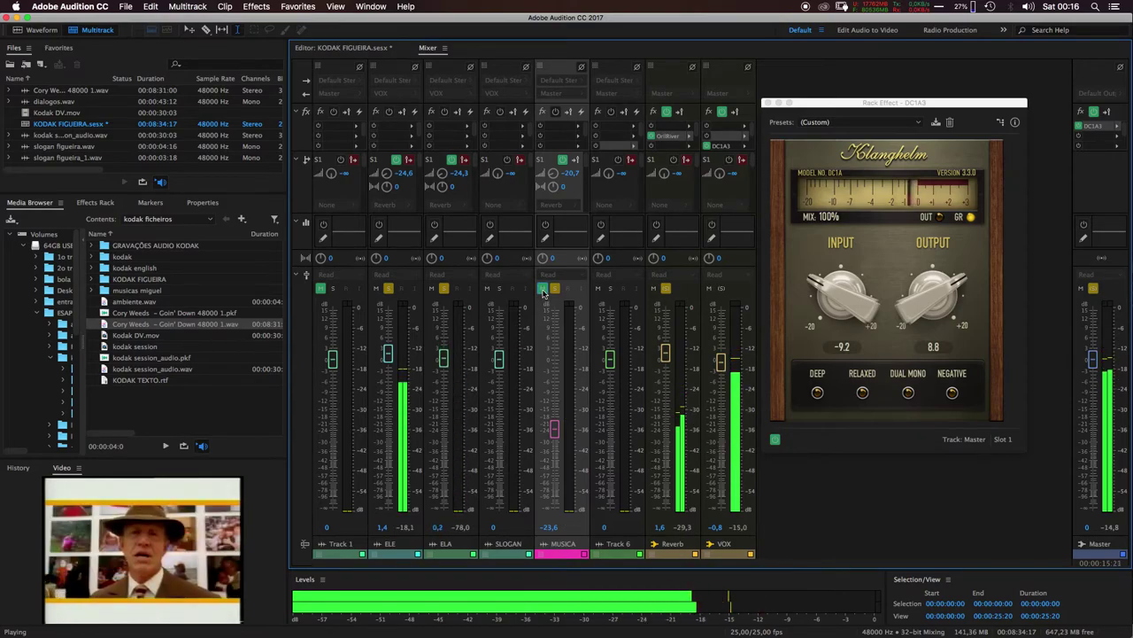
click(543, 290)
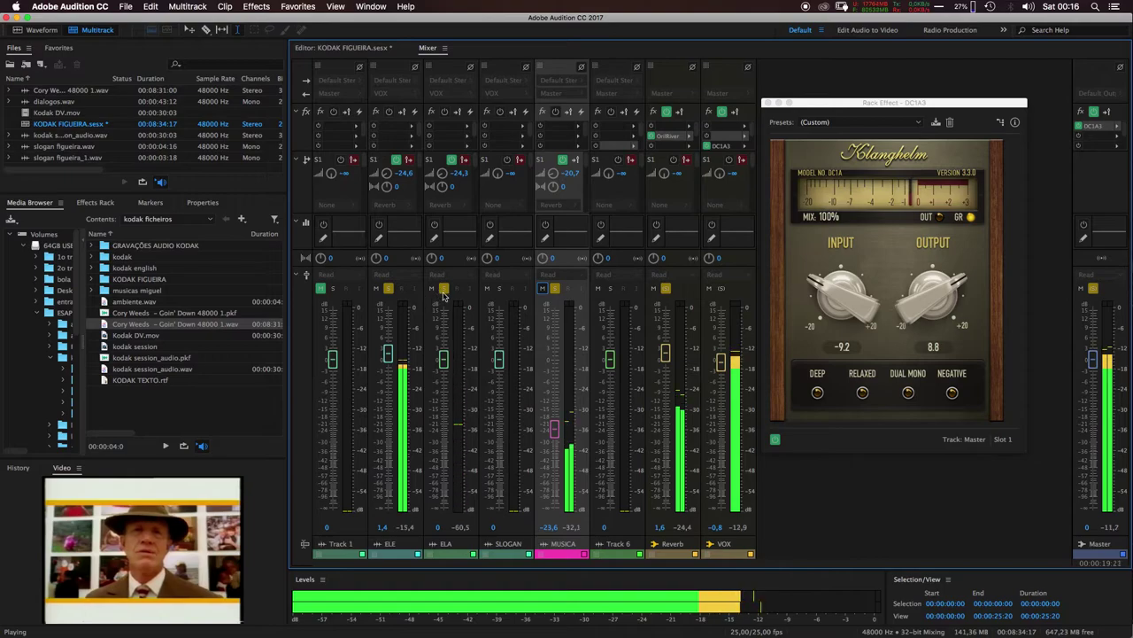
Remove the solos from the voice tracks and replay from the start with only MUSICA and the Reverb bus soloed
click(401, 295)
click(444, 289)
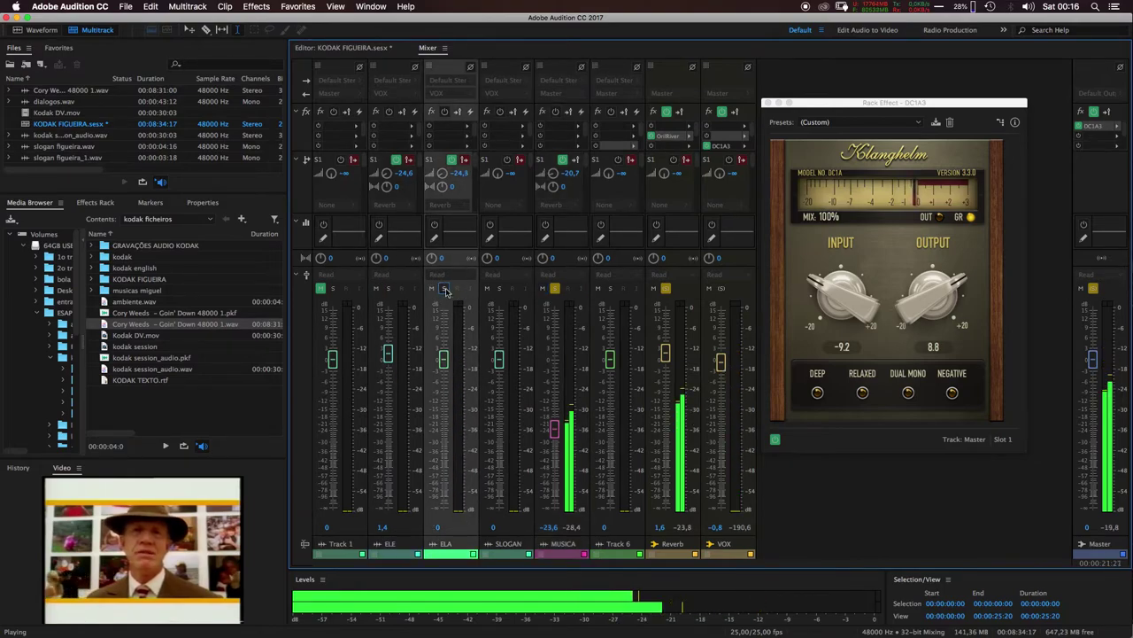
click(673, 292)
key(space)
click(556, 292)
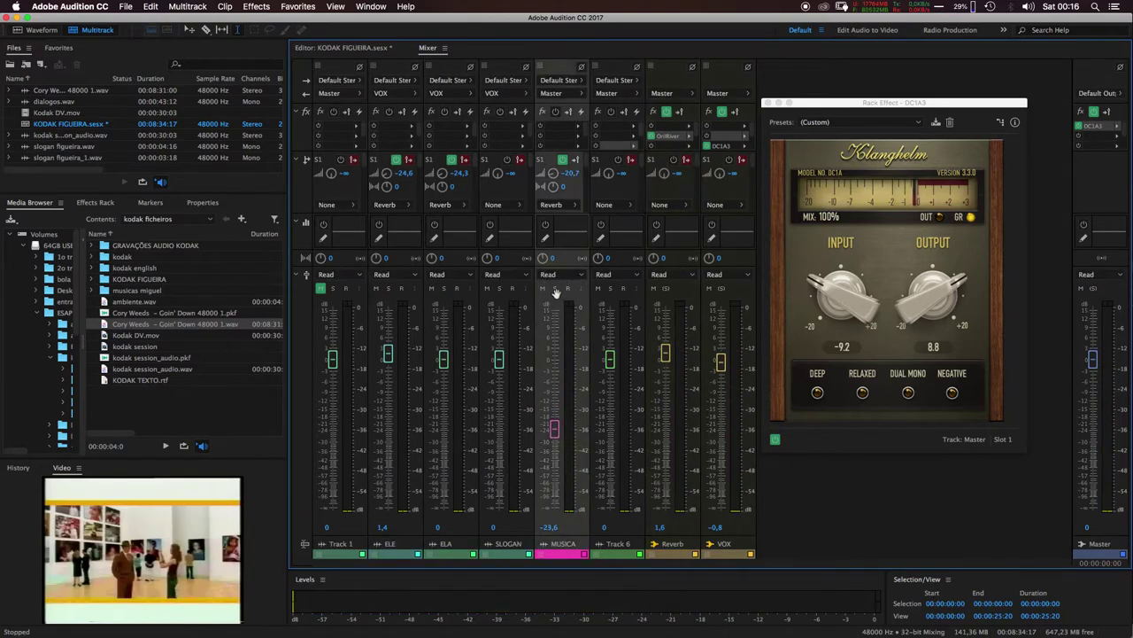
click(553, 289)
key(space)
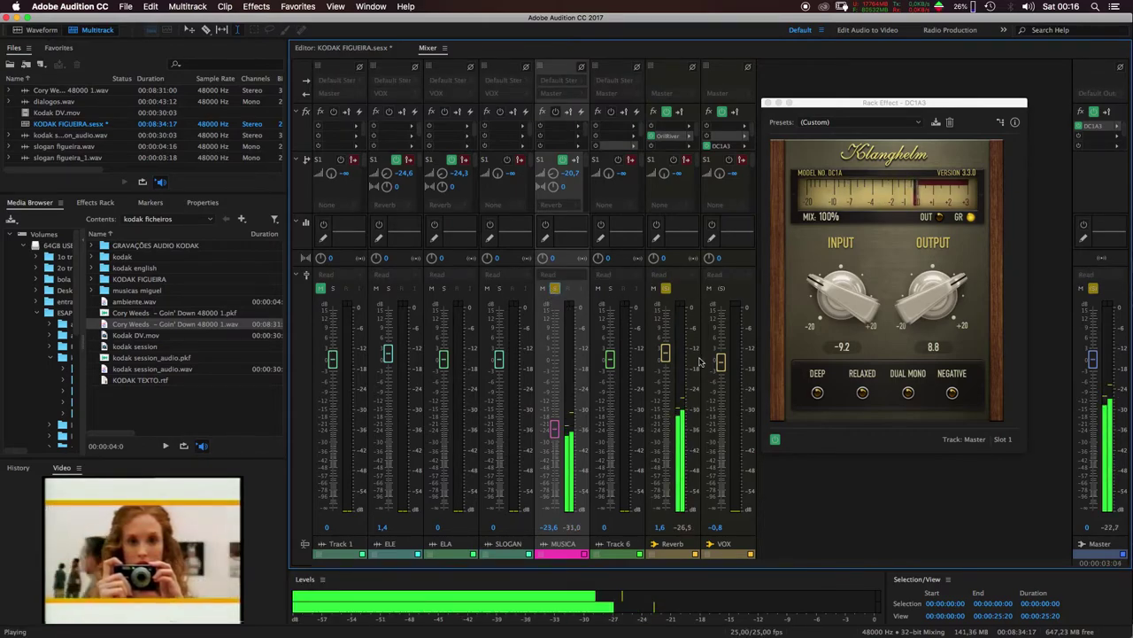
Raise the Reverb bus fader to 3.9 and compare the soloed music with the Master DC1A3 bypassed and enabled
drag(666, 356, 666, 349)
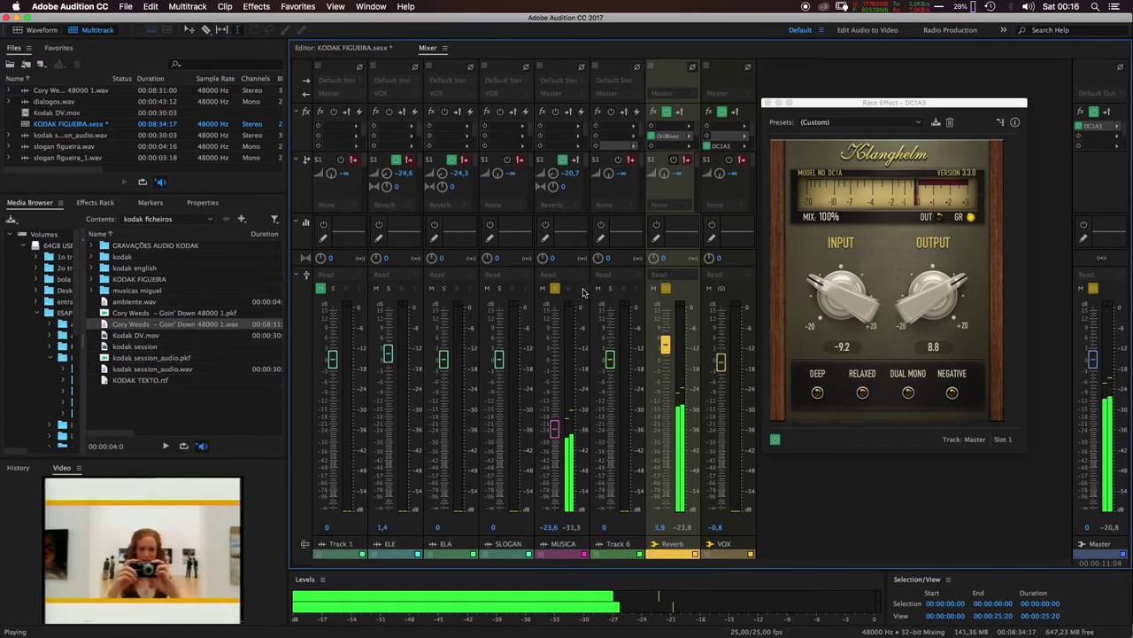
click(776, 440)
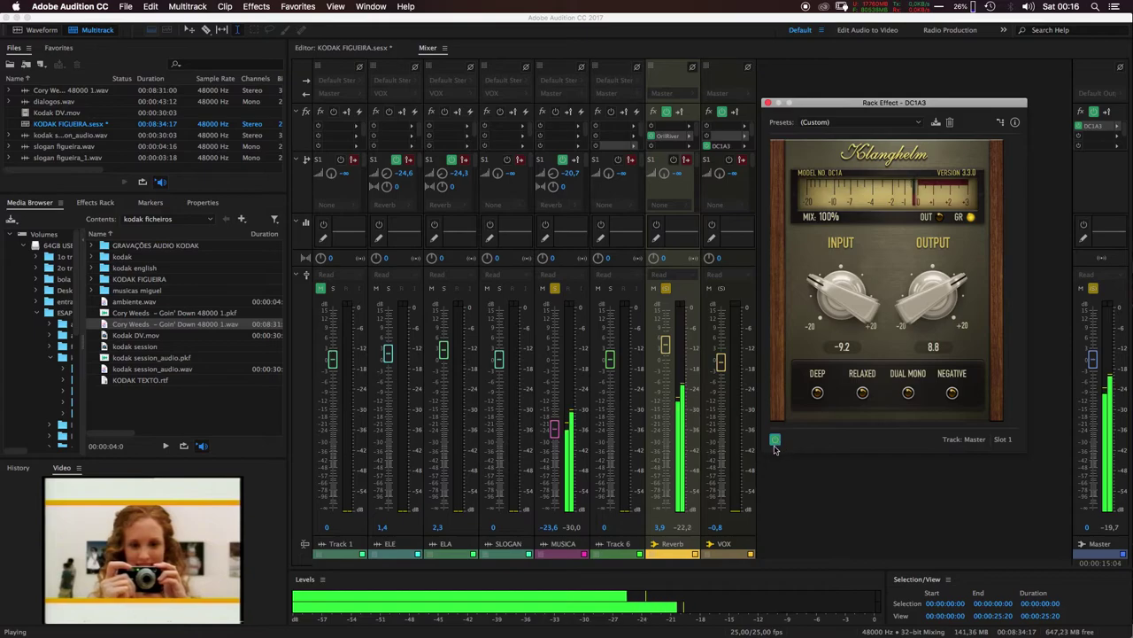
click(776, 440)
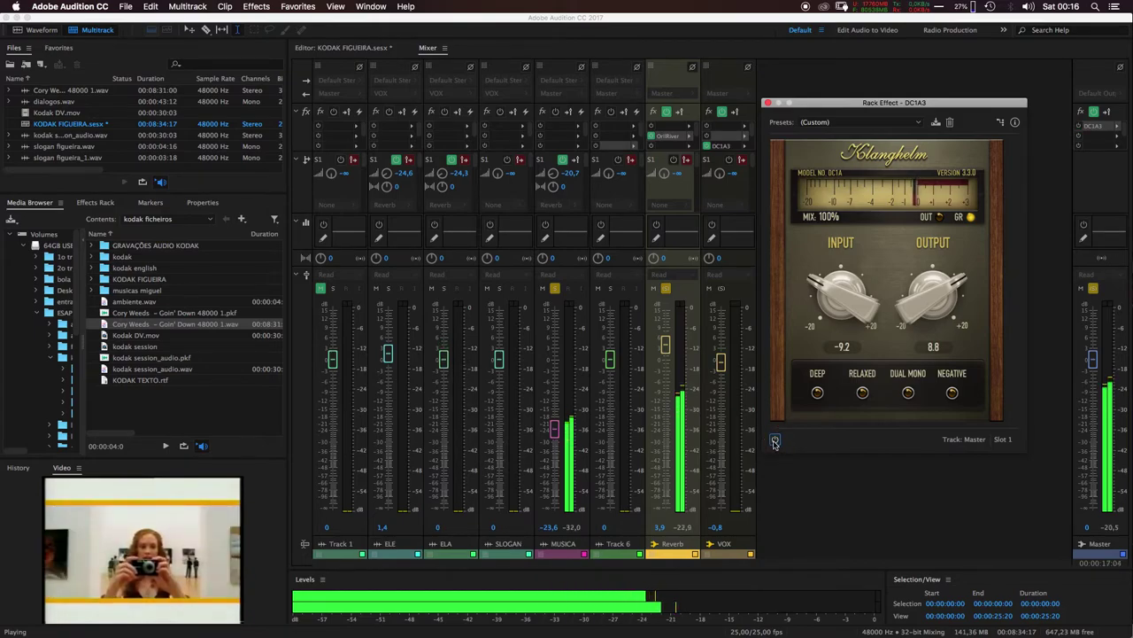
click(775, 441)
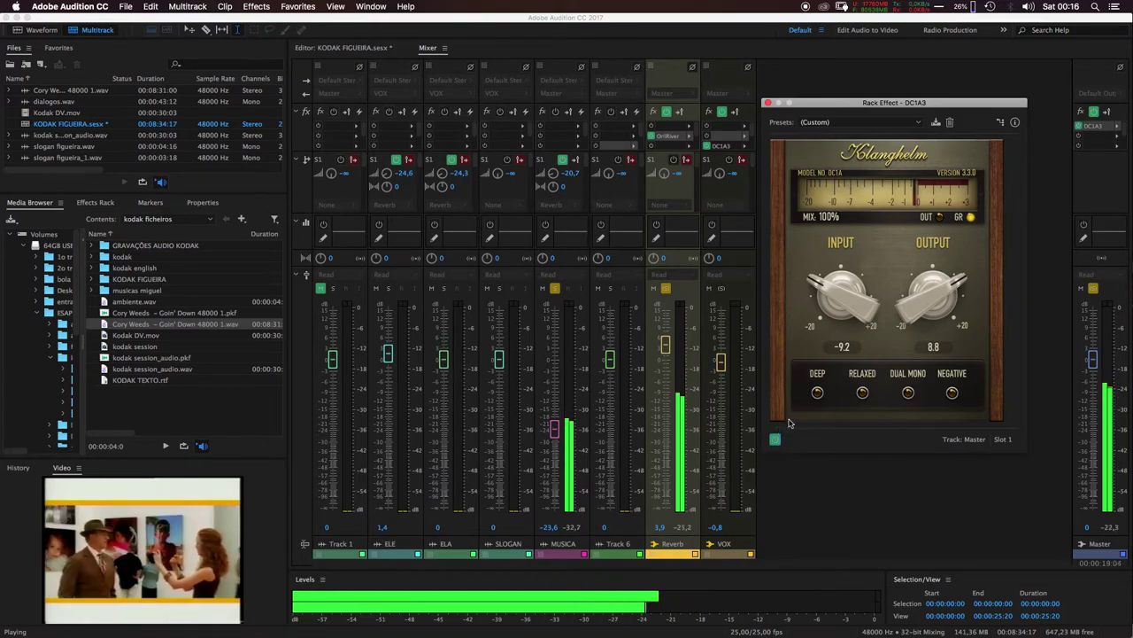
Clear the solos, bypass the Master DC1A3, and lower the Reverb bus fader to 2.5 while replaying the opening
click(555, 288)
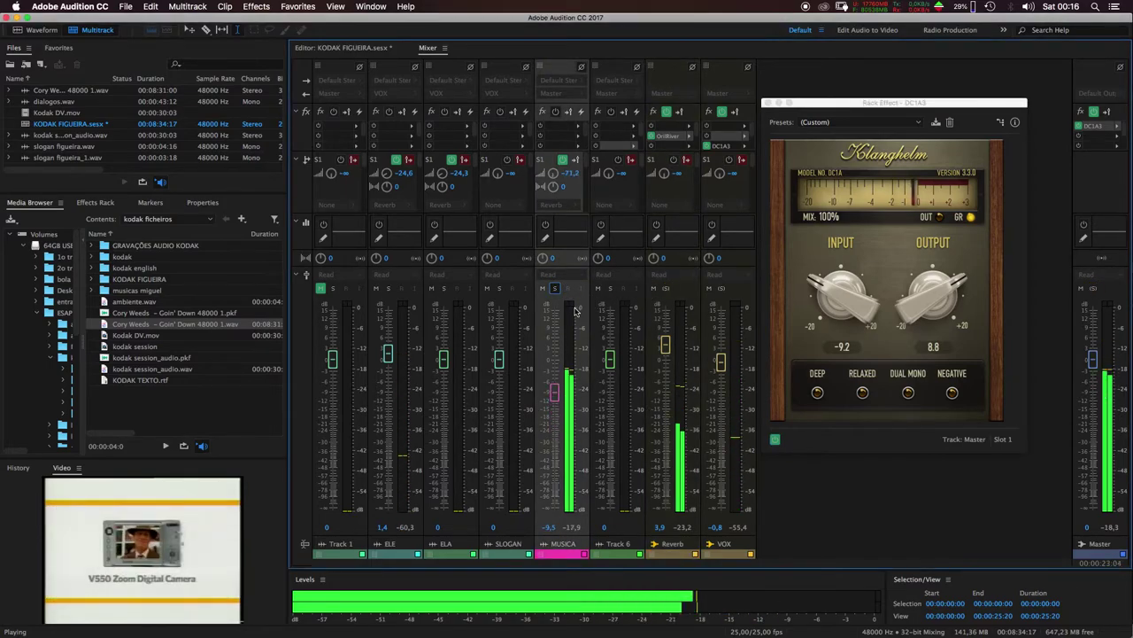
key(space)
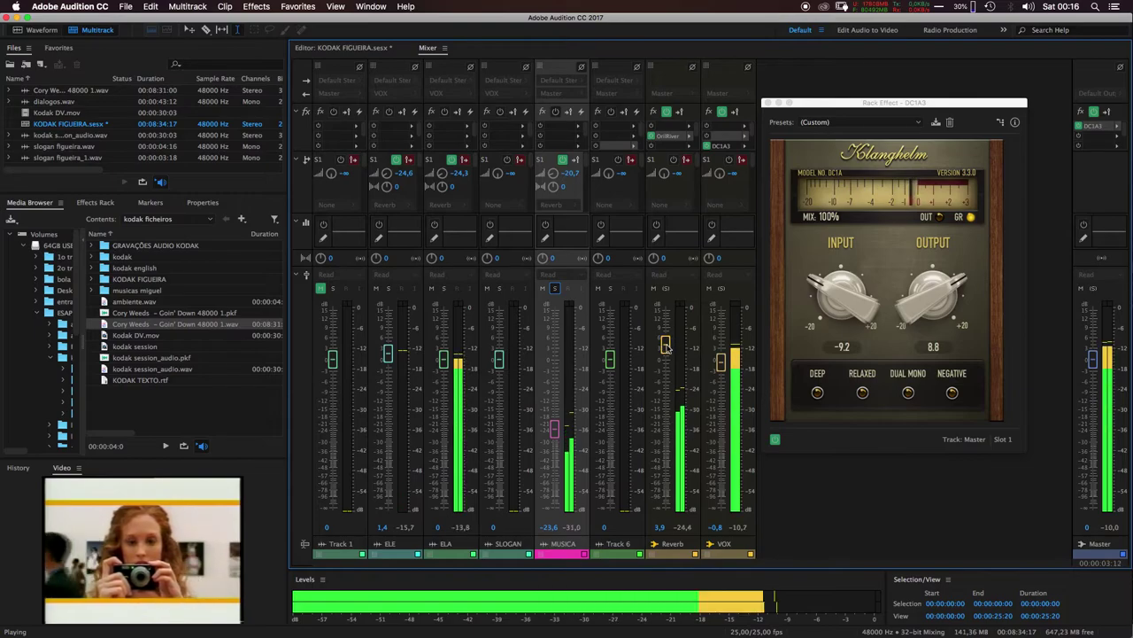
key(space)
click(769, 446)
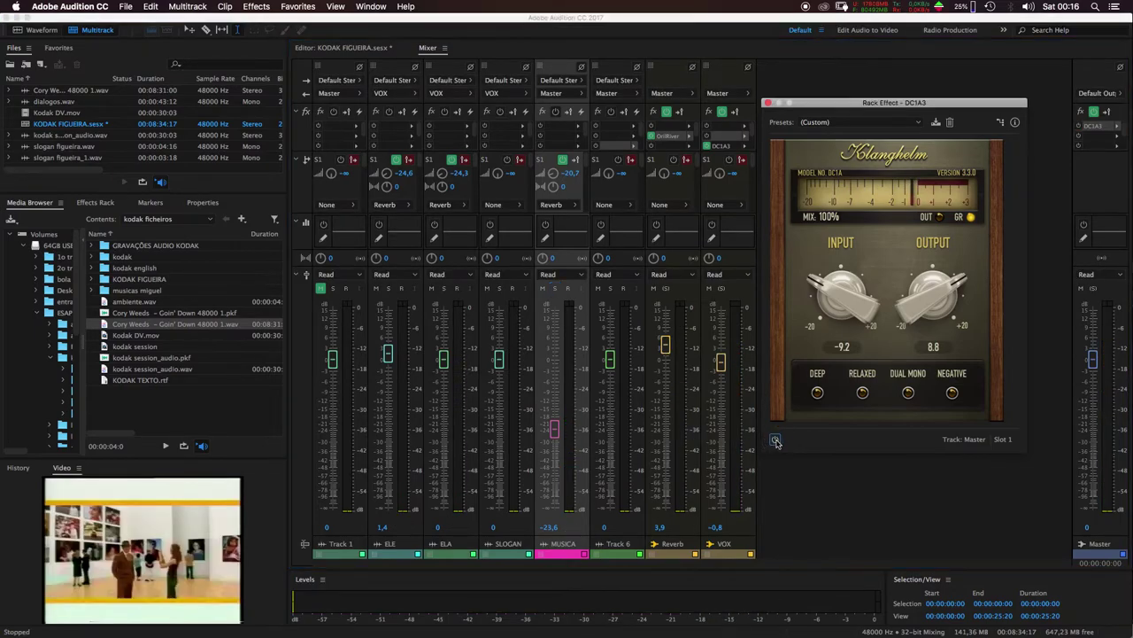
key(space)
mouse_move(665, 344)
mouse_down()
mouse_move(673, 309)
mouse_move(672, 350)
mouse_up()
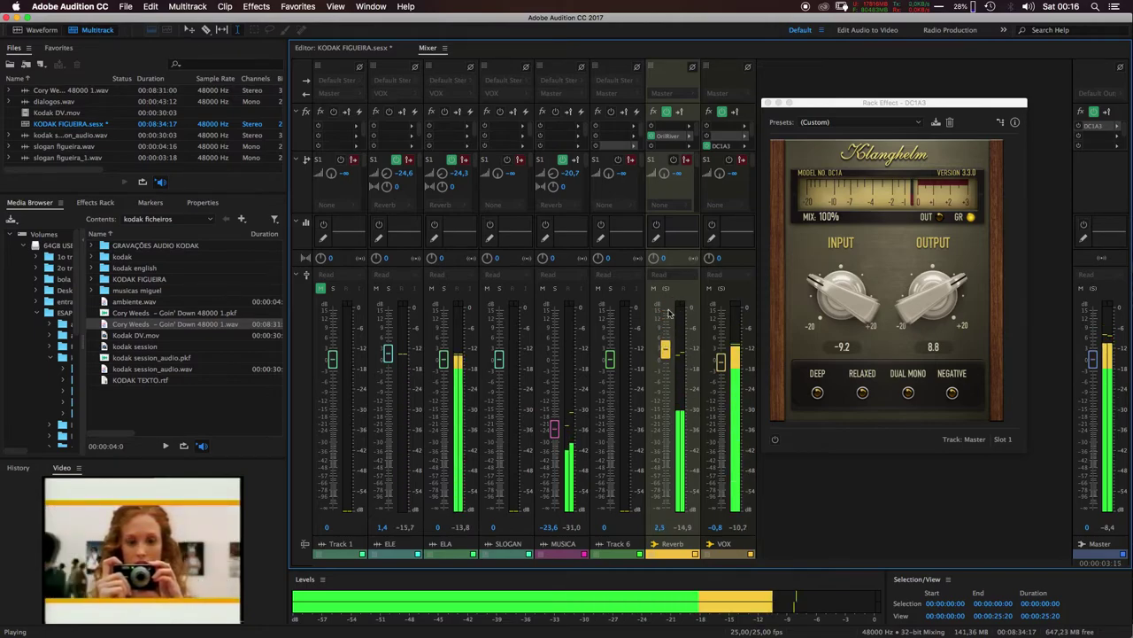
key(space)
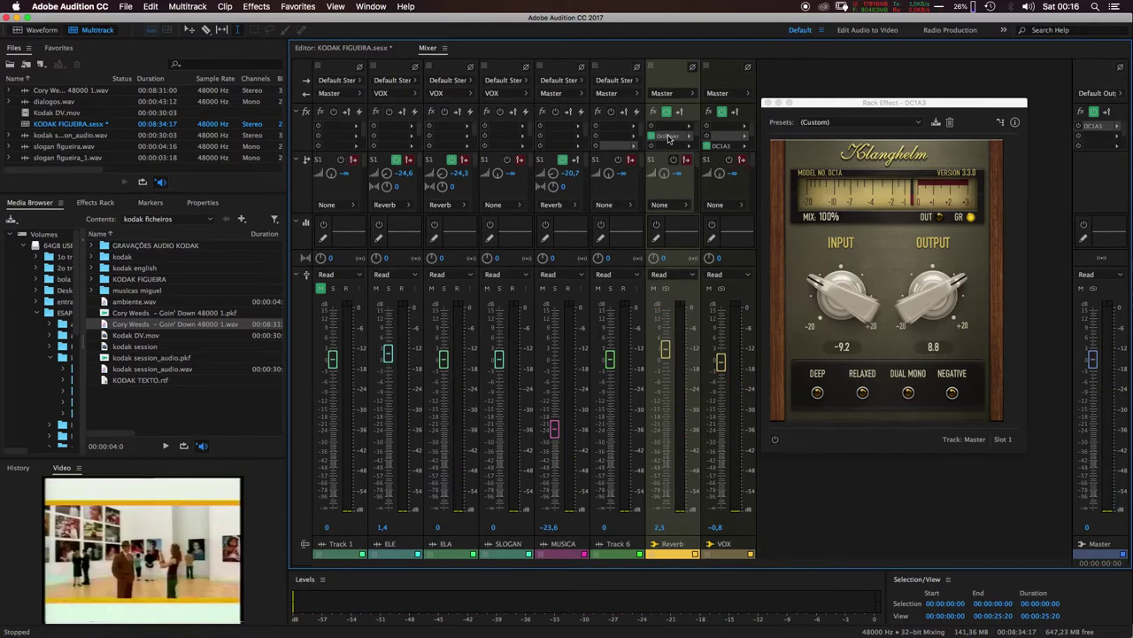
In the Reverb bus's OrilRiver effect, set the dry level to −∞ and the wet level to 0.00
double_click(669, 137)
drag(422, 233, 426, 401)
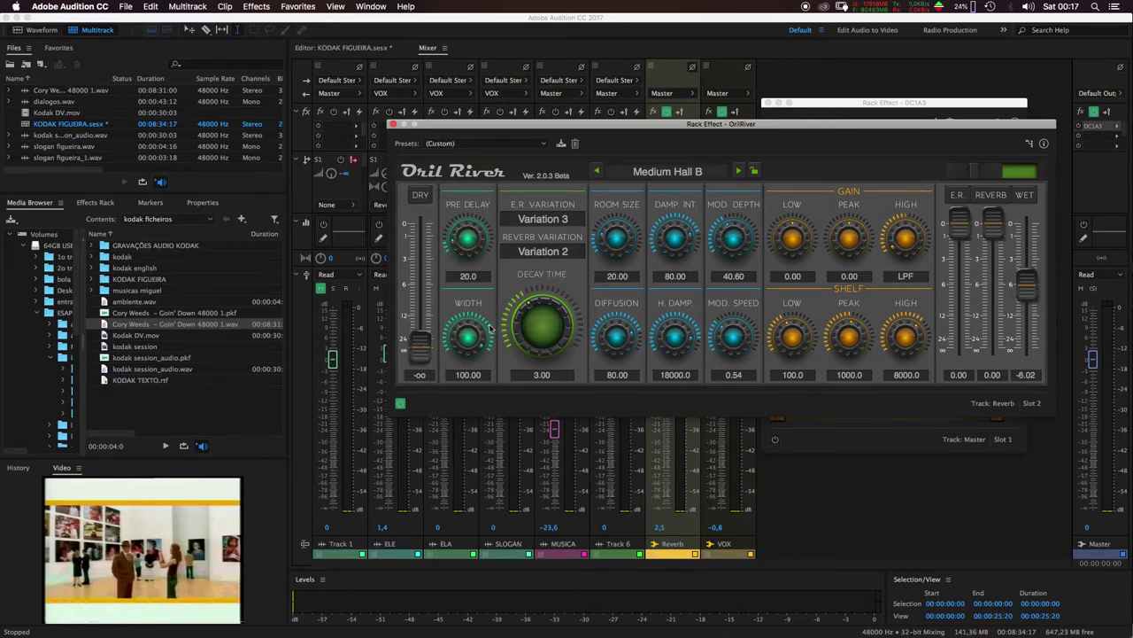
drag(1024, 288, 1029, 217)
Play the mix with the OrilRiver window moved aside and lower the Reverb bus fader to −0.1
key(space)
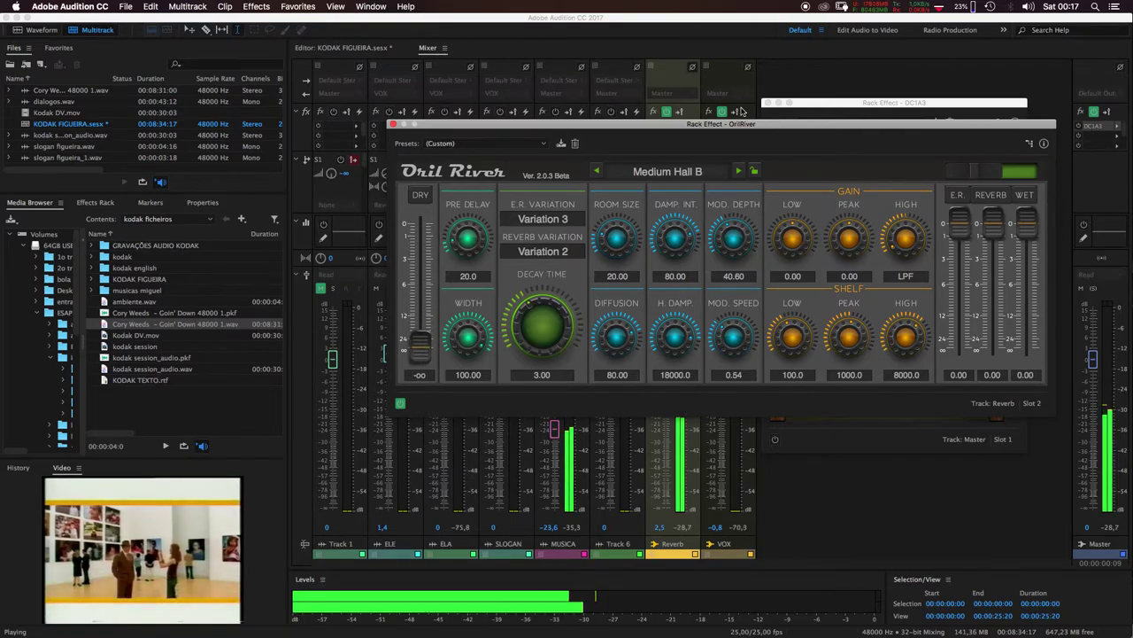
drag(767, 129, 1132, 116)
click(668, 357)
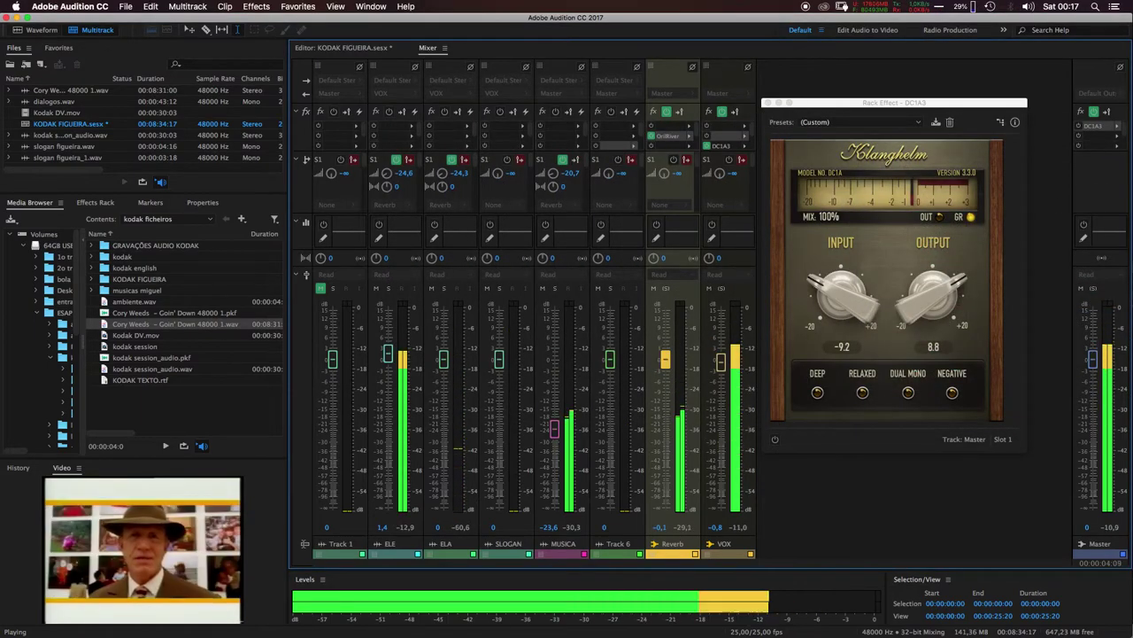
key(space)
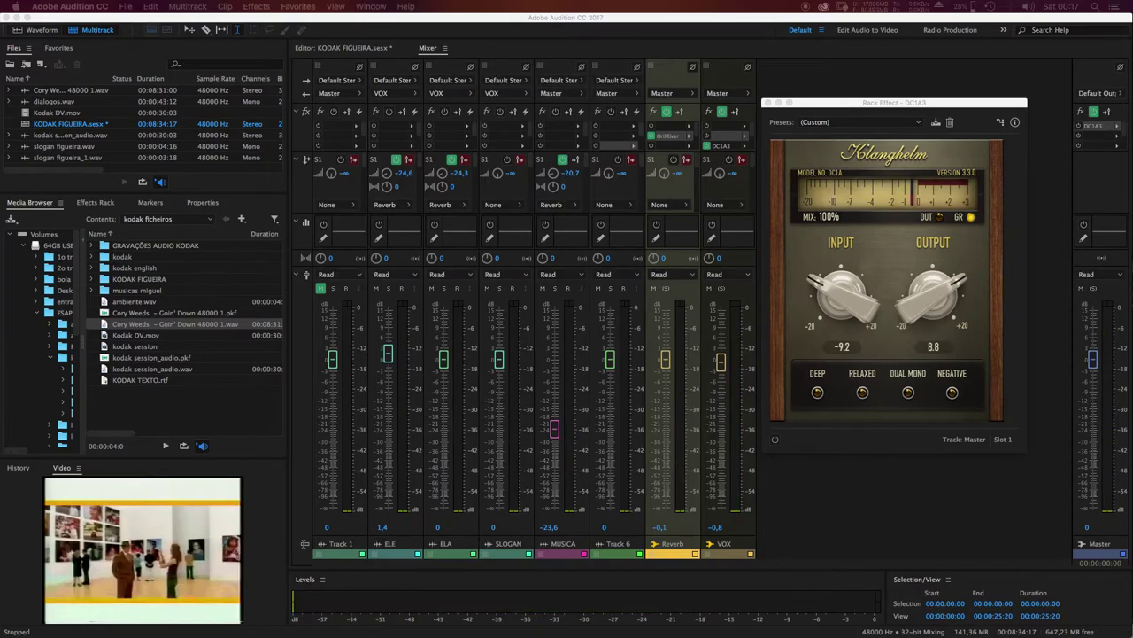
Bring the OrilRiver window back into view, save the session and play the mix from the start
drag(1019, 176, 830, 177)
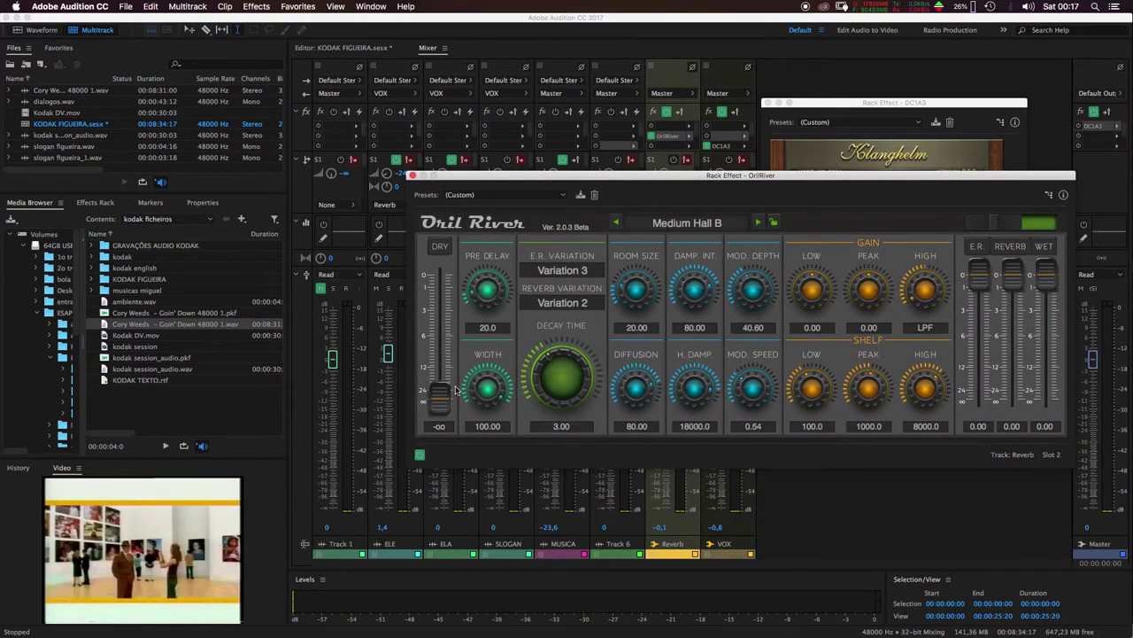
key(super+s)
key(space)
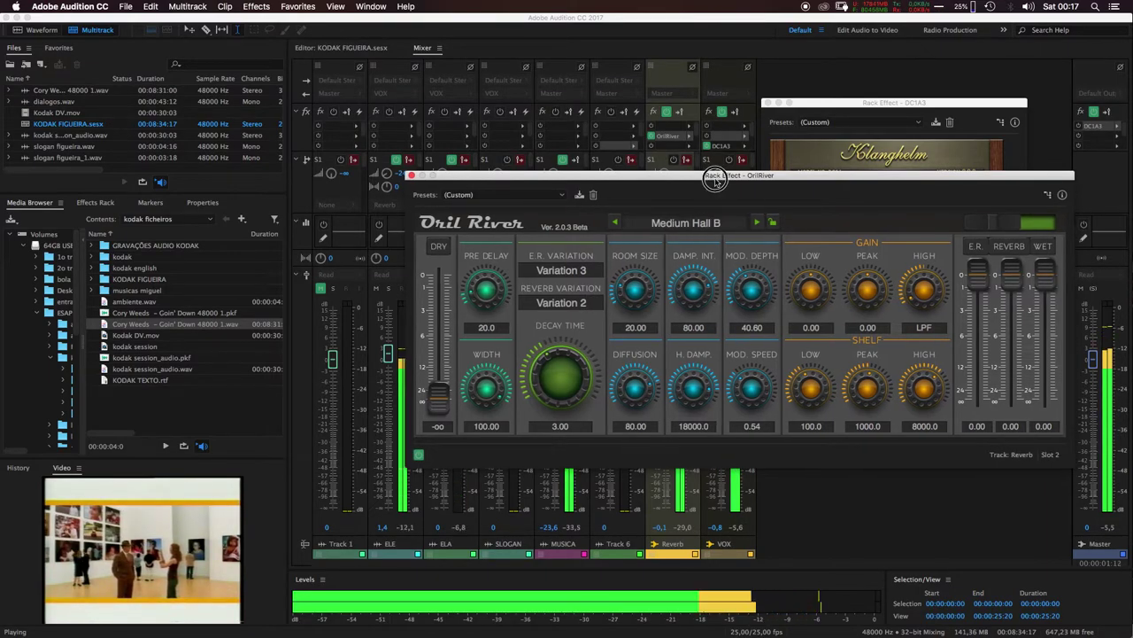
Compare the mix with MUSICA's Reverb send disabled and enabled, leave it enabled, and close the OrilRiver window
drag(715, 178, 1050, 135)
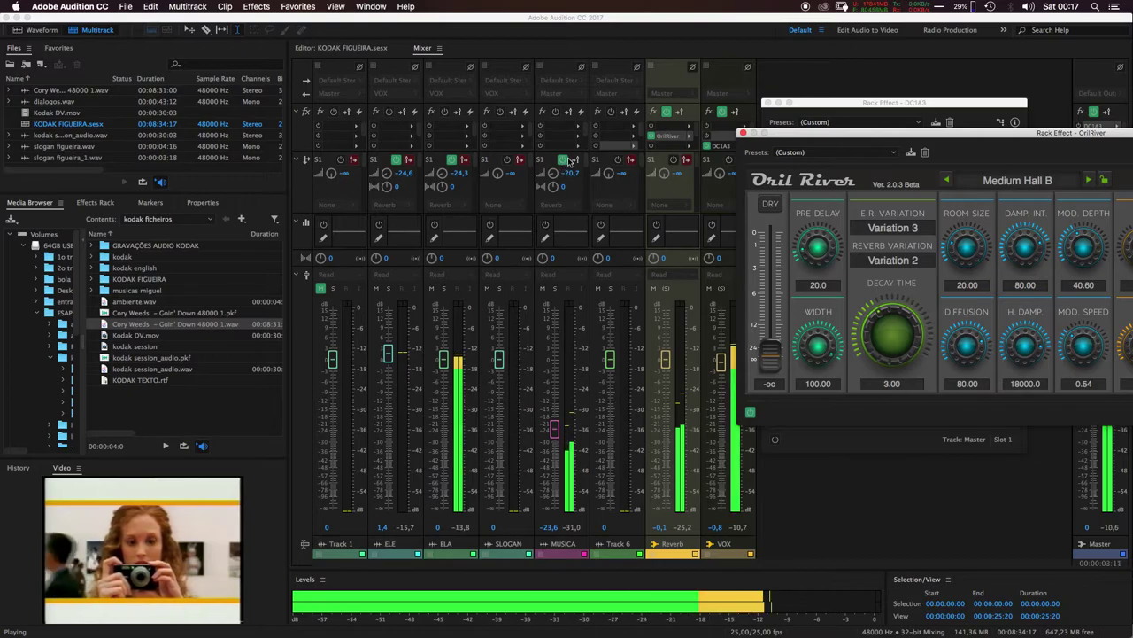
click(564, 160)
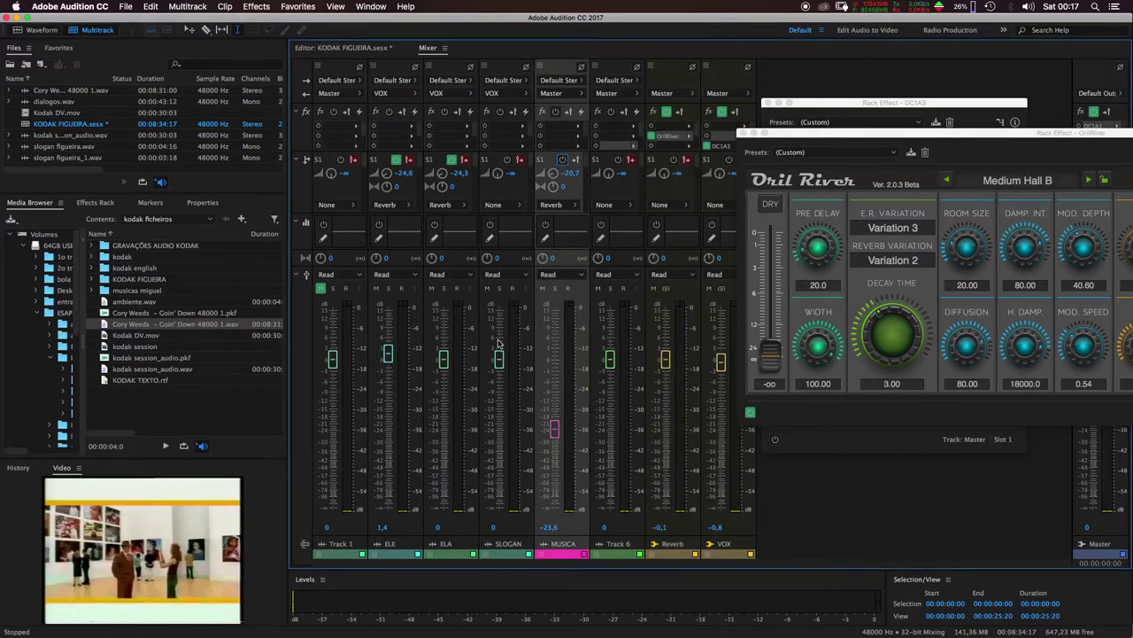
click(544, 289)
key(space)
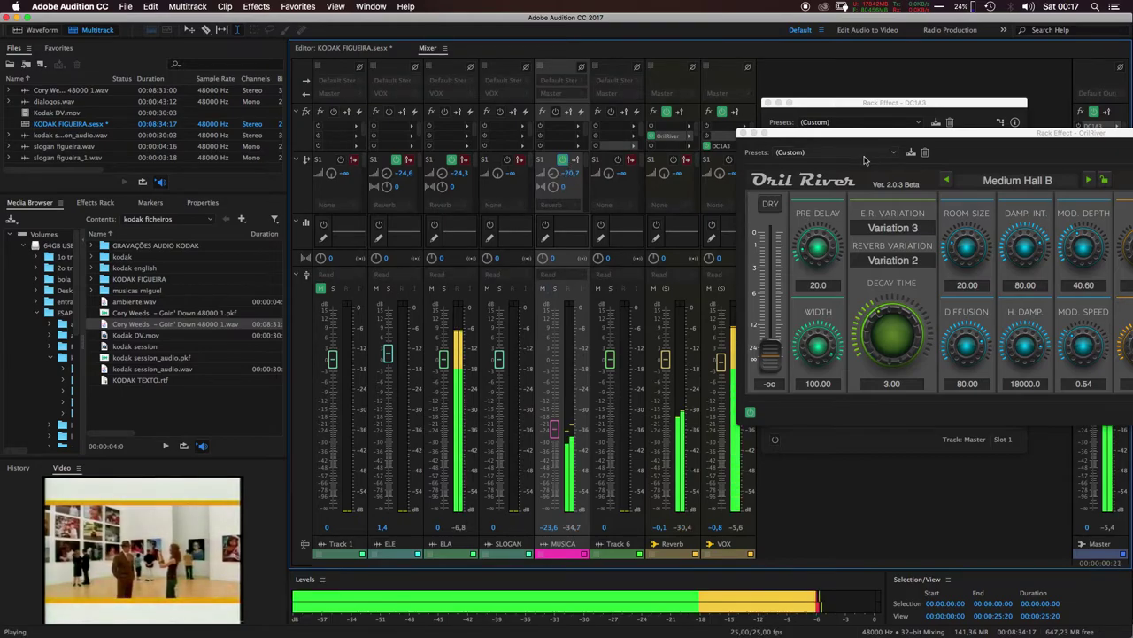
drag(875, 134, 385, 148)
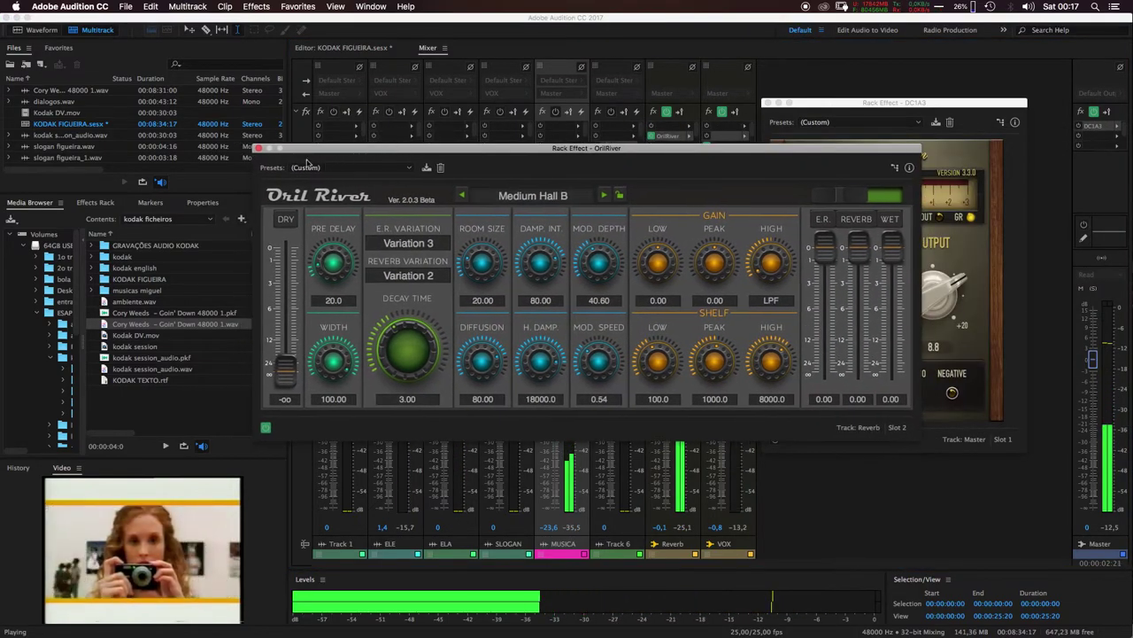
click(258, 149)
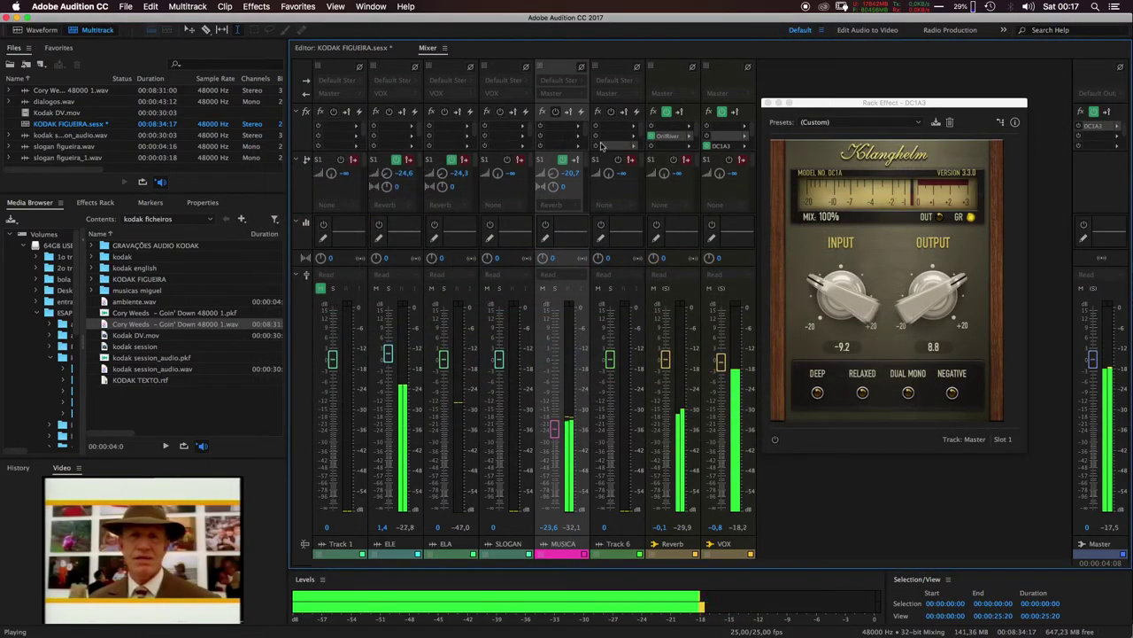
During playback, set the VOX bus fader to −0.2 and the Reverb bus fader to −0.4
click(721, 370)
drag(721, 370, 721, 363)
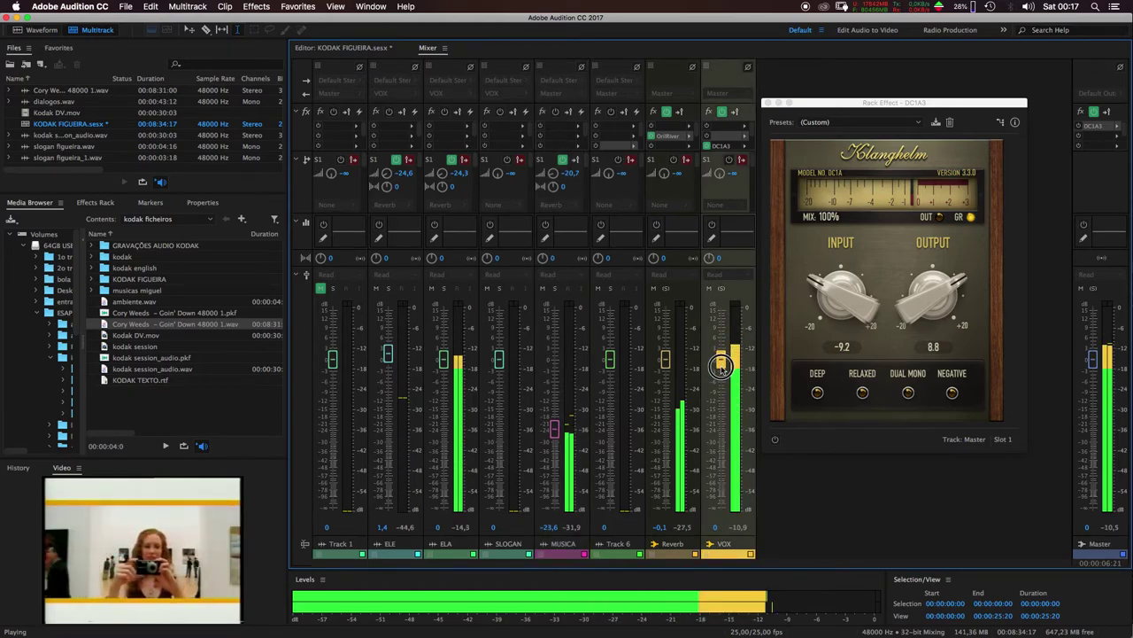
click(666, 370)
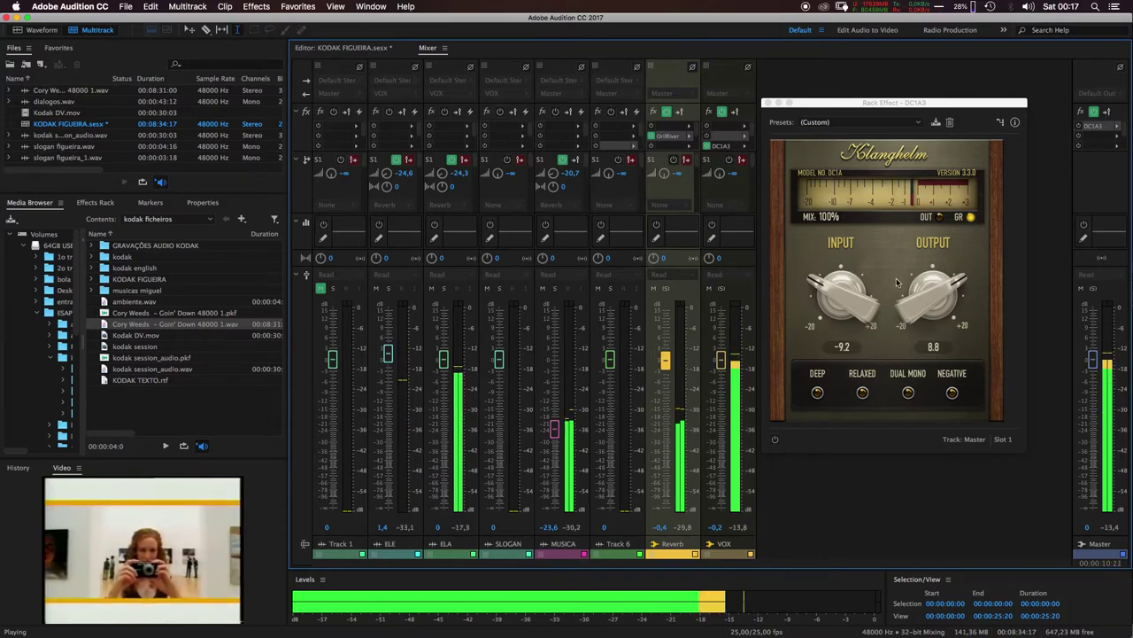
Enable the Master DC1A3 and set its input to −6.3 and output to 7.6
click(750, 453)
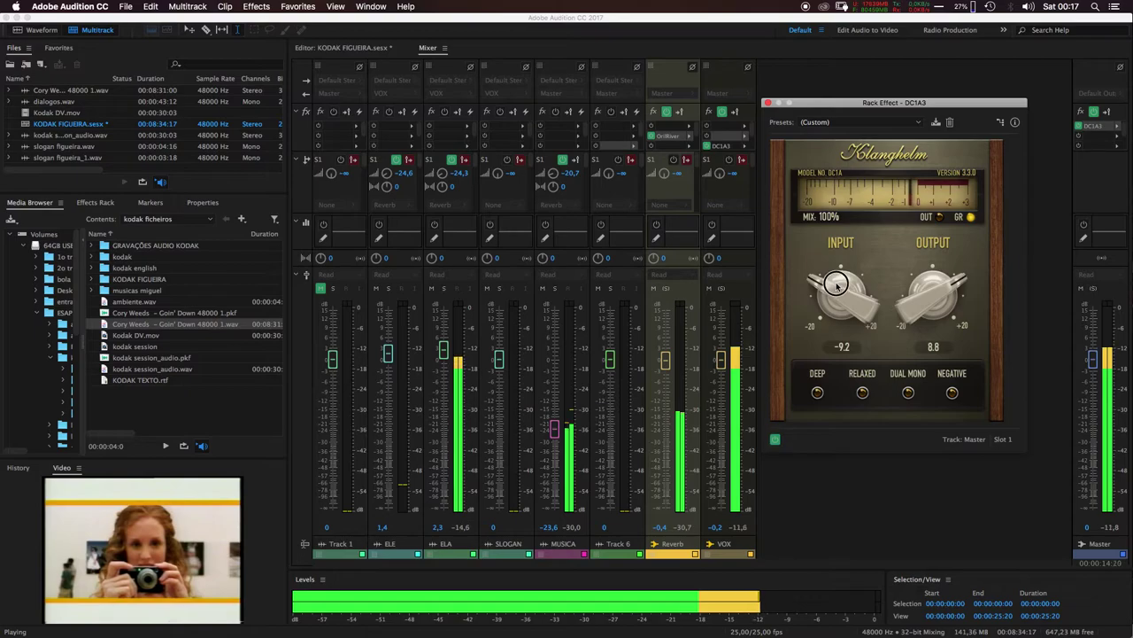
mouse_move(839, 290)
mouse_down()
mouse_move(880, 230)
mouse_move(834, 290)
mouse_up()
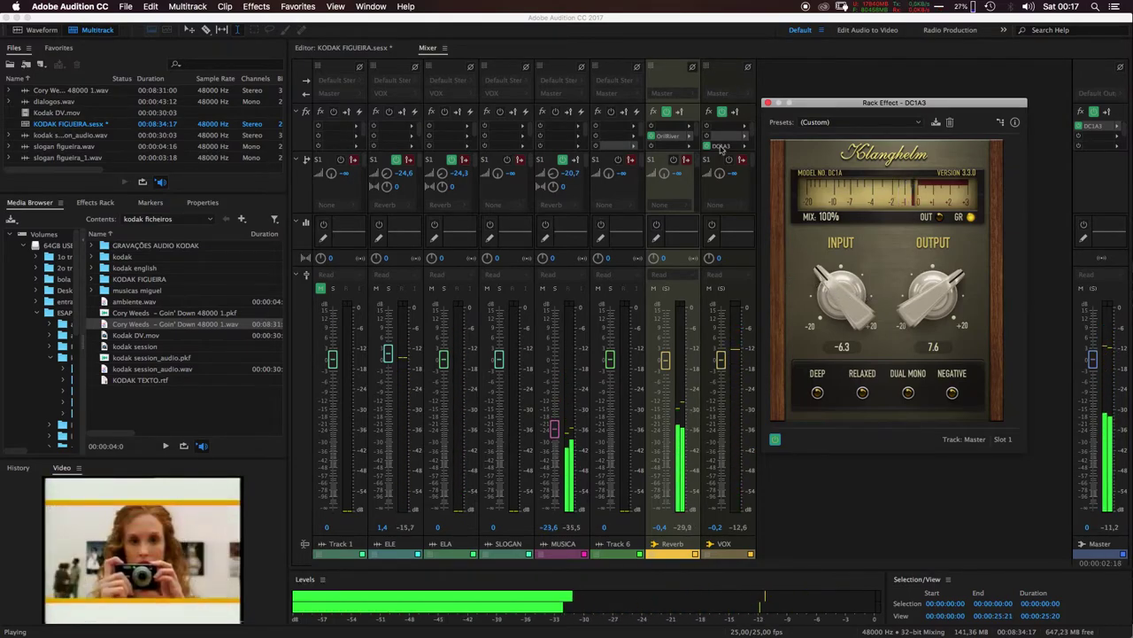
Reopen OrilRiver on the Reverb bus and shorten its decay time to 1.76 while the mix plays
click(667, 135)
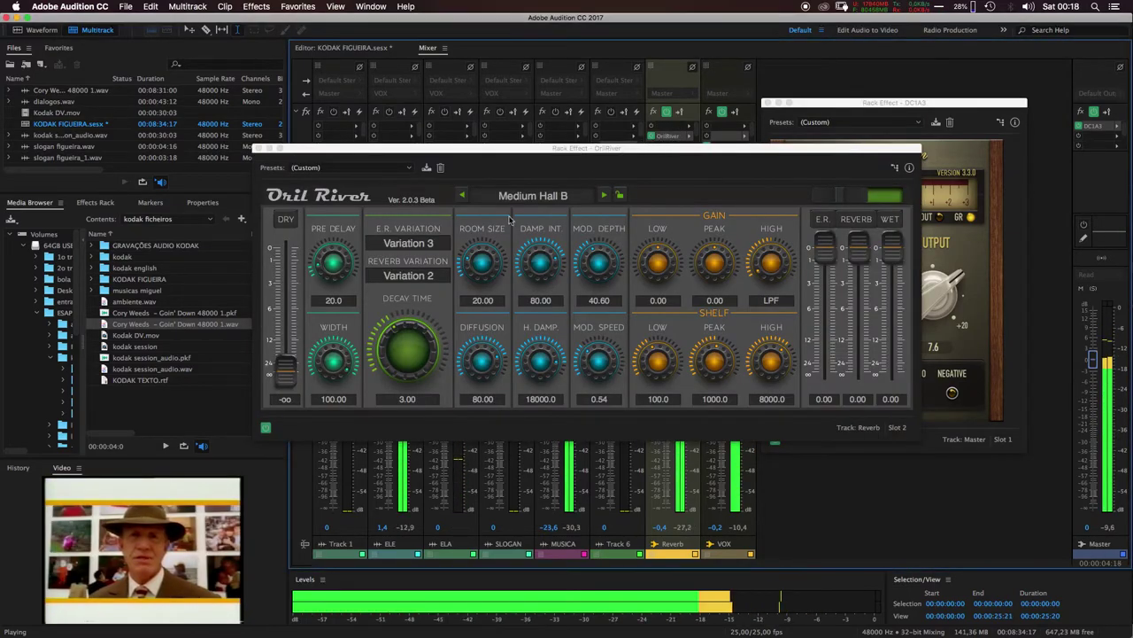
mouse_move(394, 365)
mouse_down()
mouse_move(390, 347)
mouse_move(385, 354)
mouse_up()
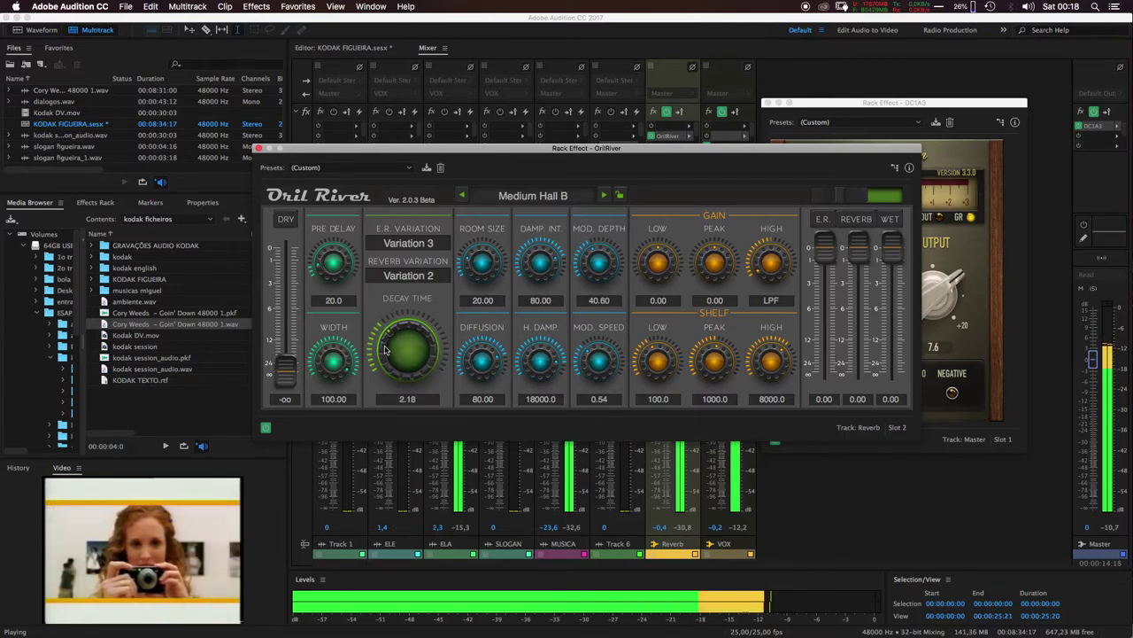
drag(386, 351, 383, 339)
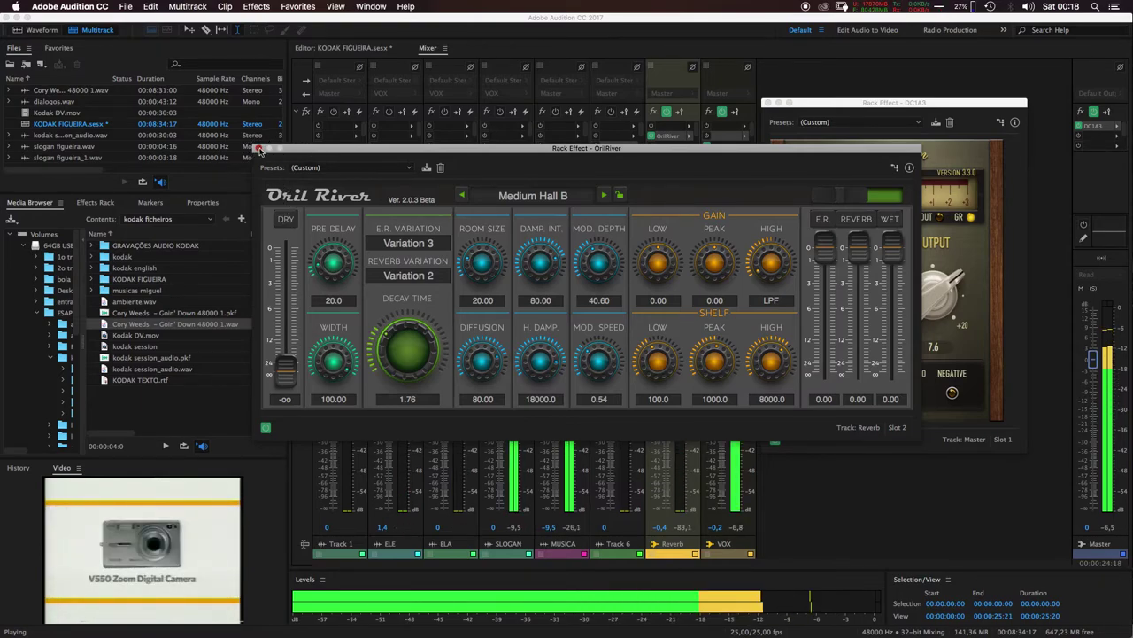
Close the OrilRiver window and replay the opening of the mix while watching the gain reduction meter of the Master DC1A3
click(258, 149)
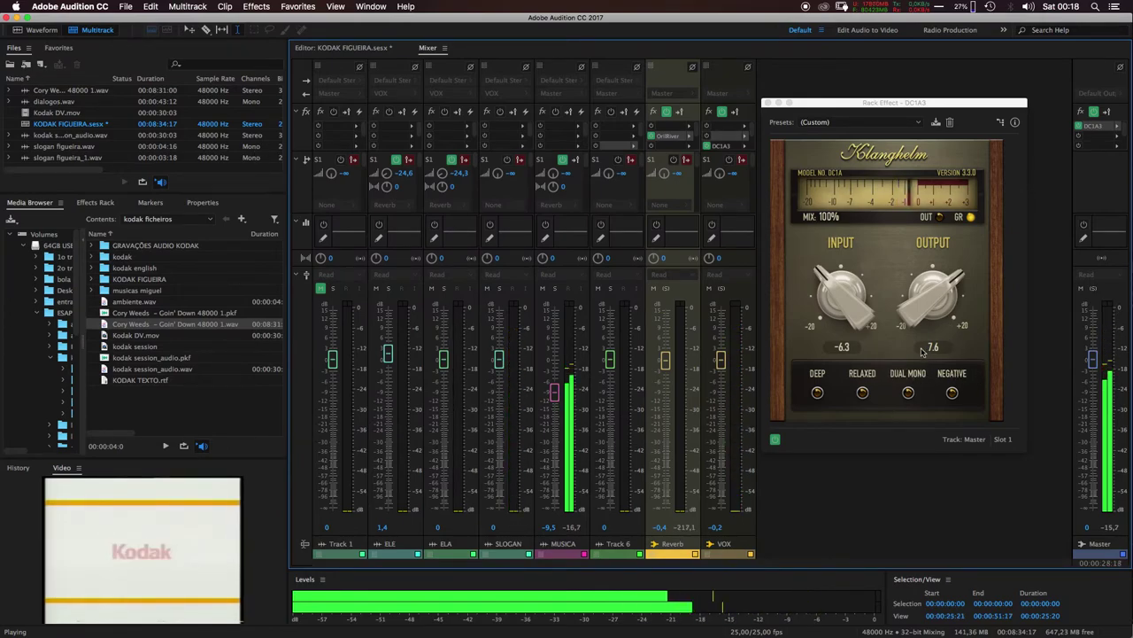
key(space)
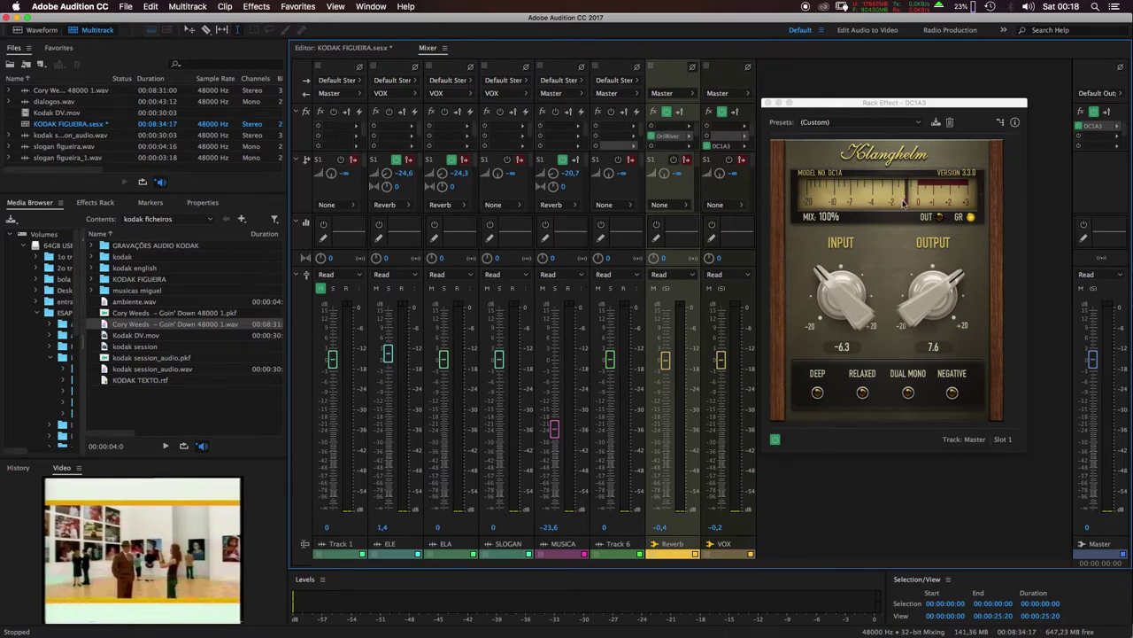
key(space)
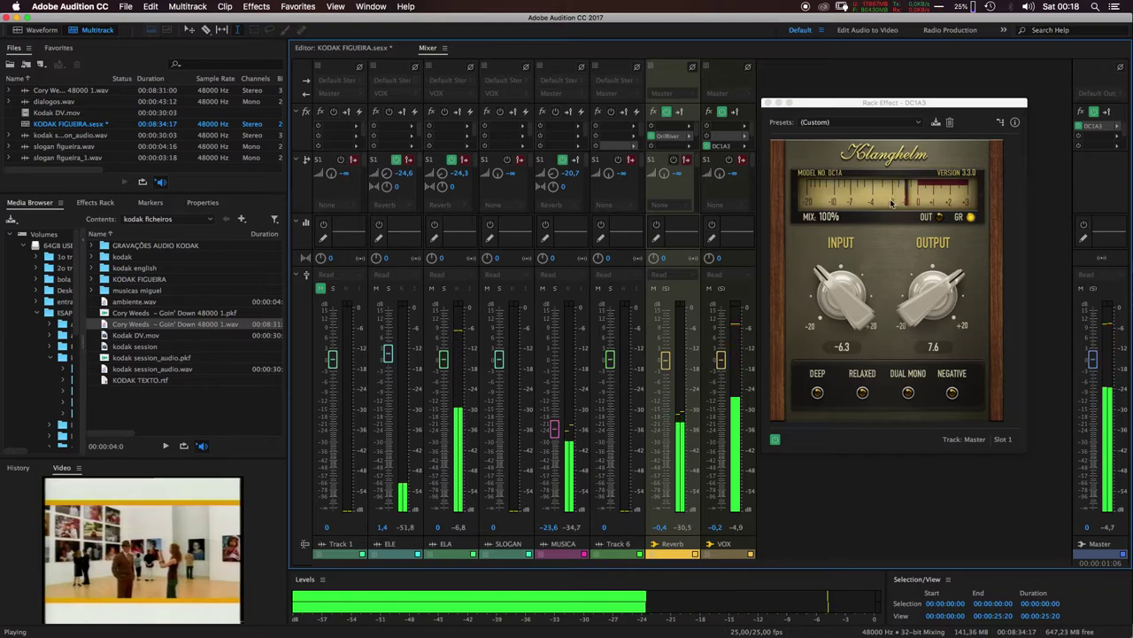
key(space)
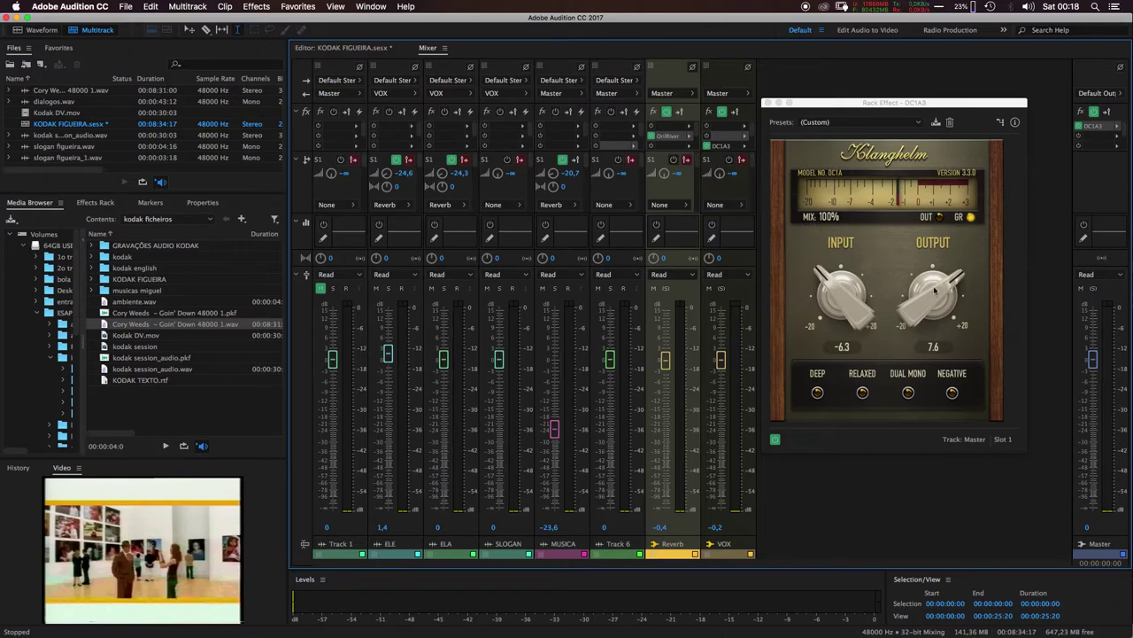
key(space)
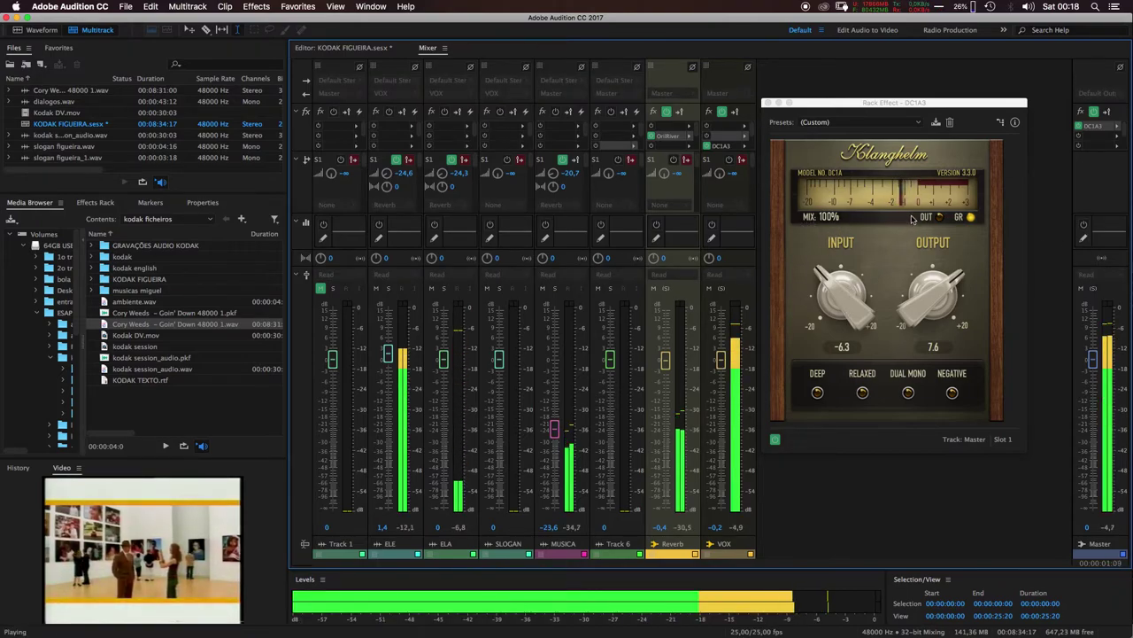
key(space)
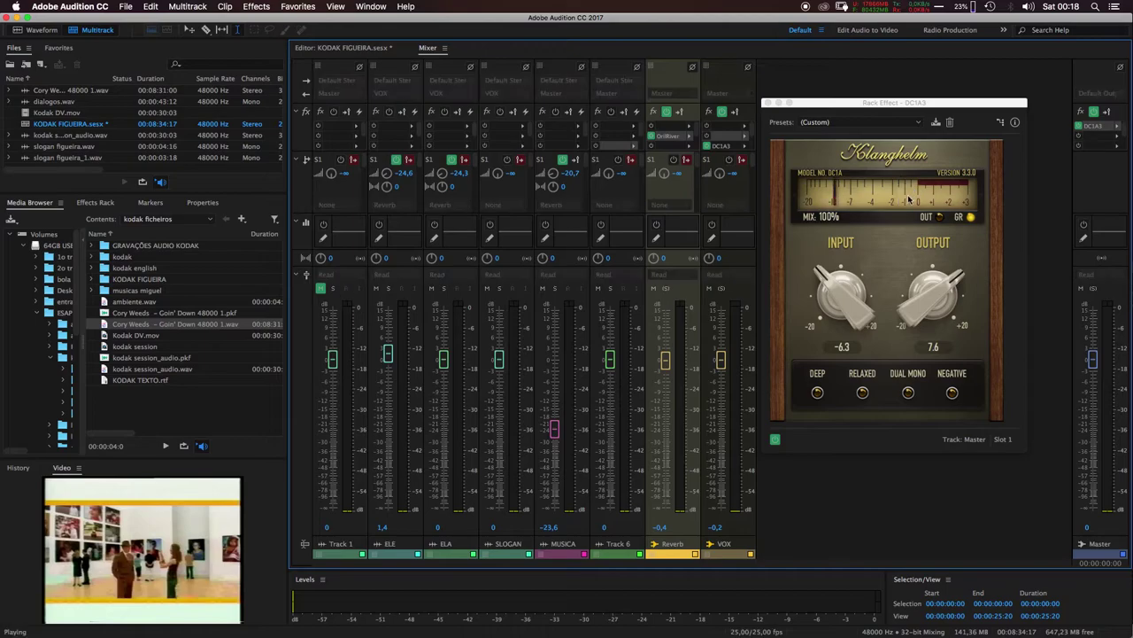
key(space)
Reopen OrilRiver on the Reverb bus, review its decay time and fully lowered Dry level, and close the window
double_click(672, 138)
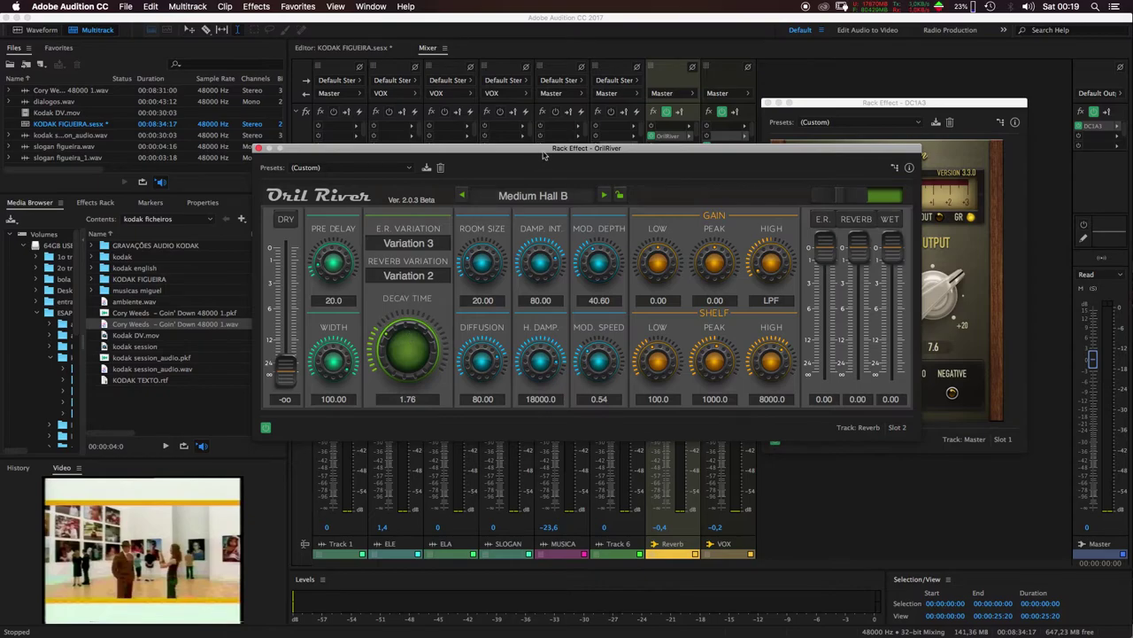
drag(544, 149, 549, 147)
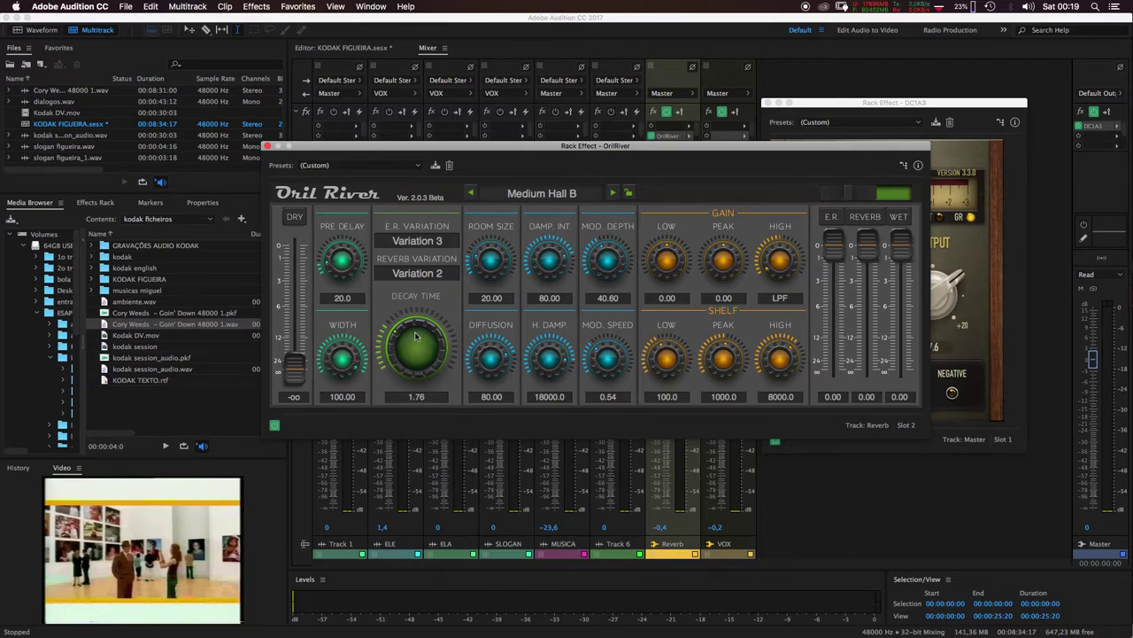
drag(292, 363, 293, 394)
click(269, 147)
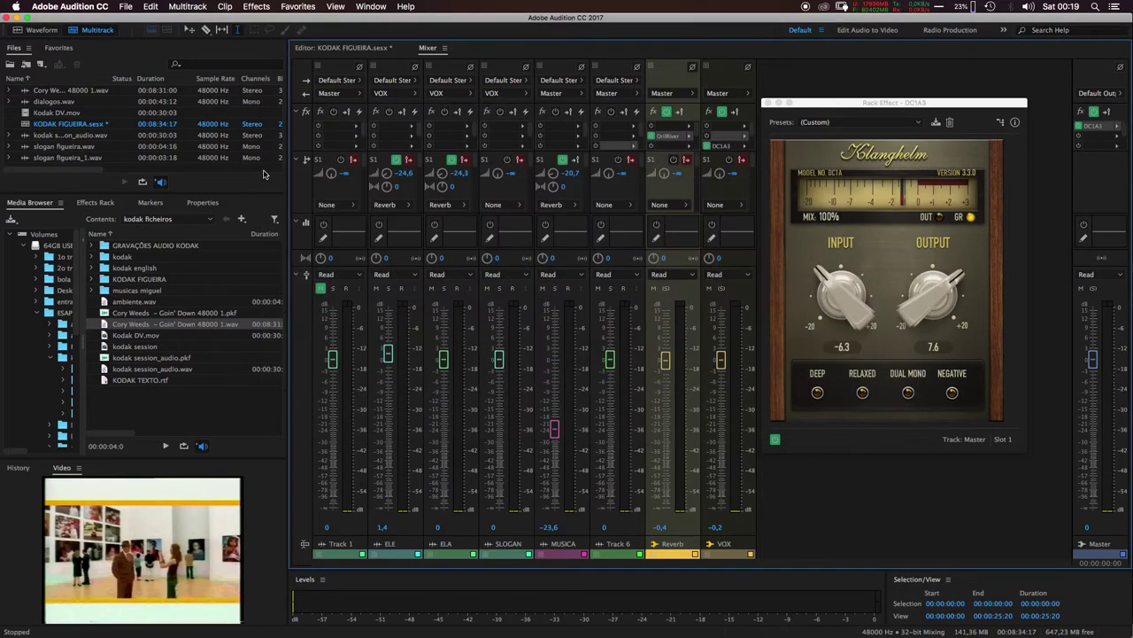
Play the mix and compare it with the Master DC1A3 bypassed and enabled, leaving the compressor enabled
key(space)
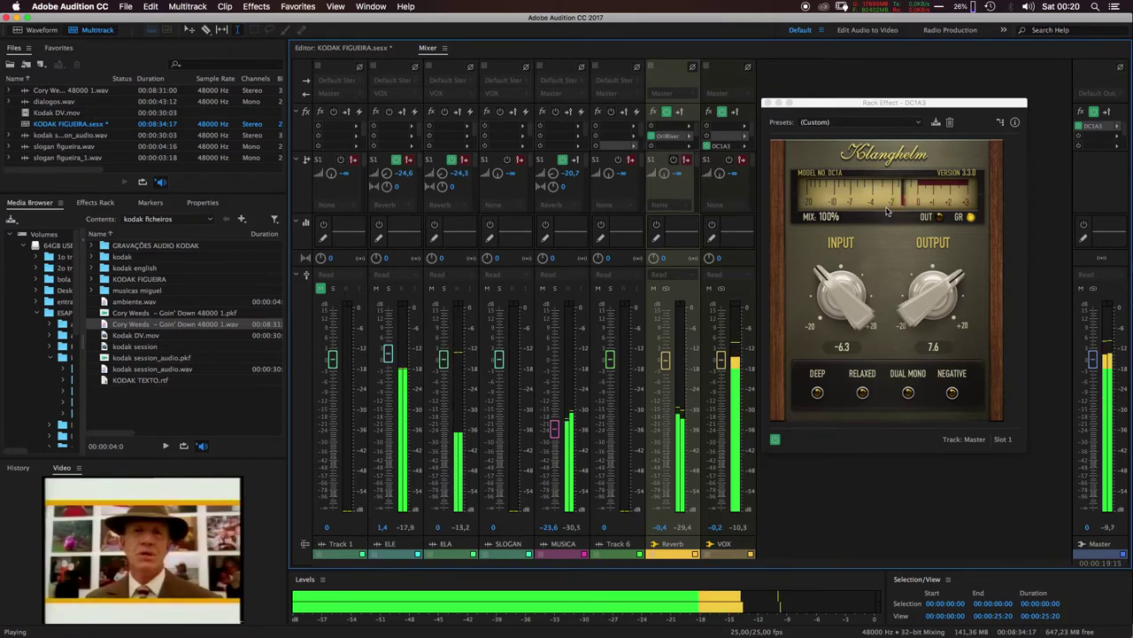
key(space)
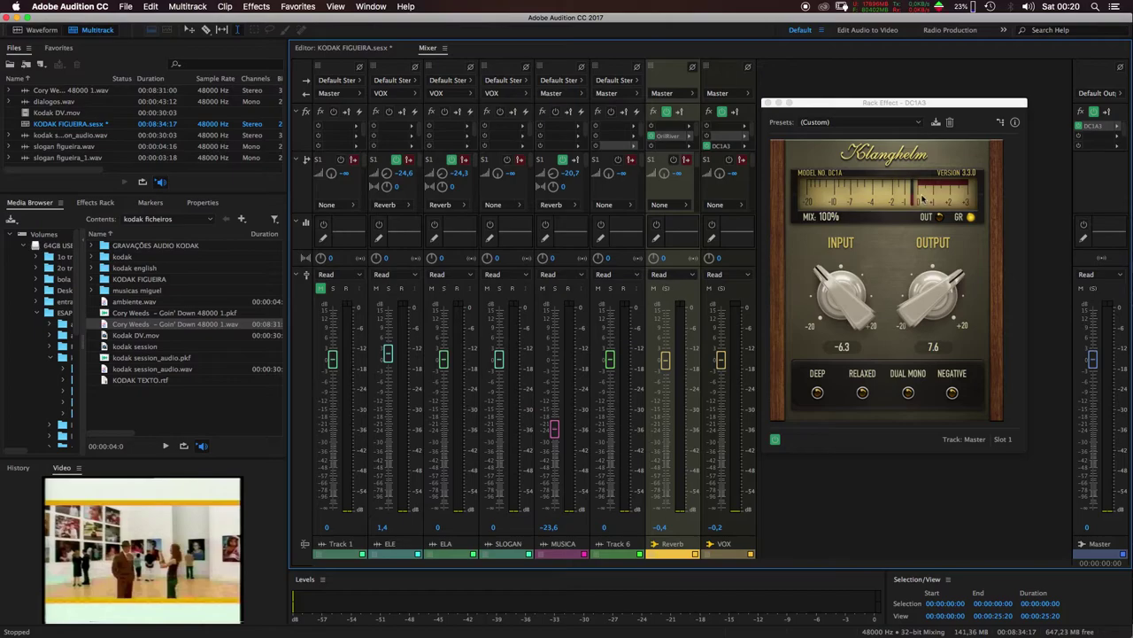
click(775, 441)
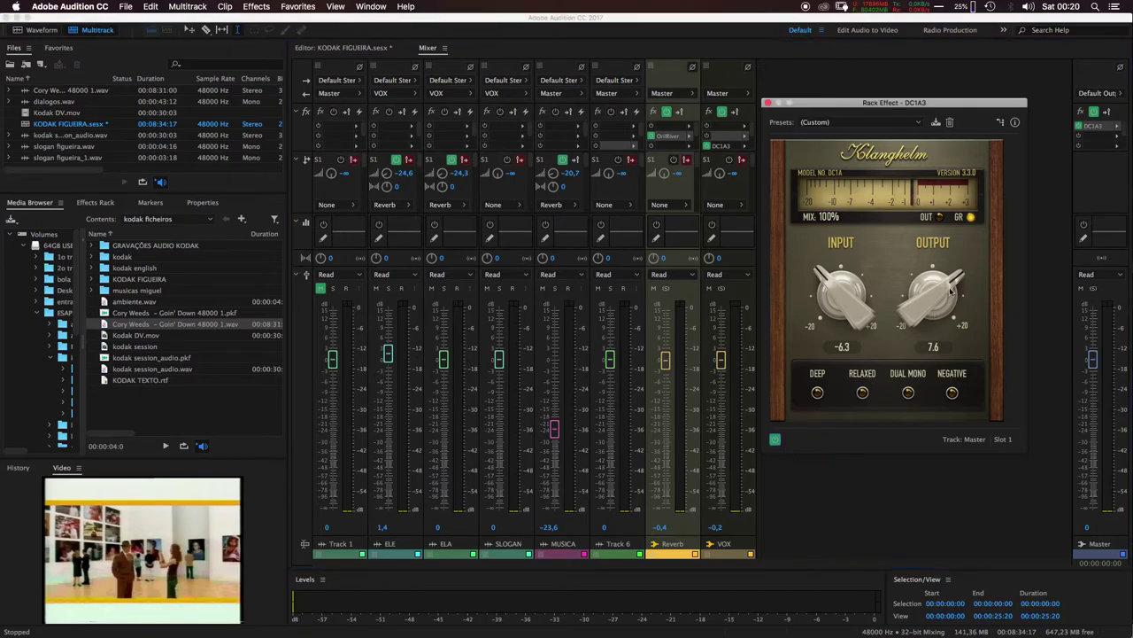
key(space)
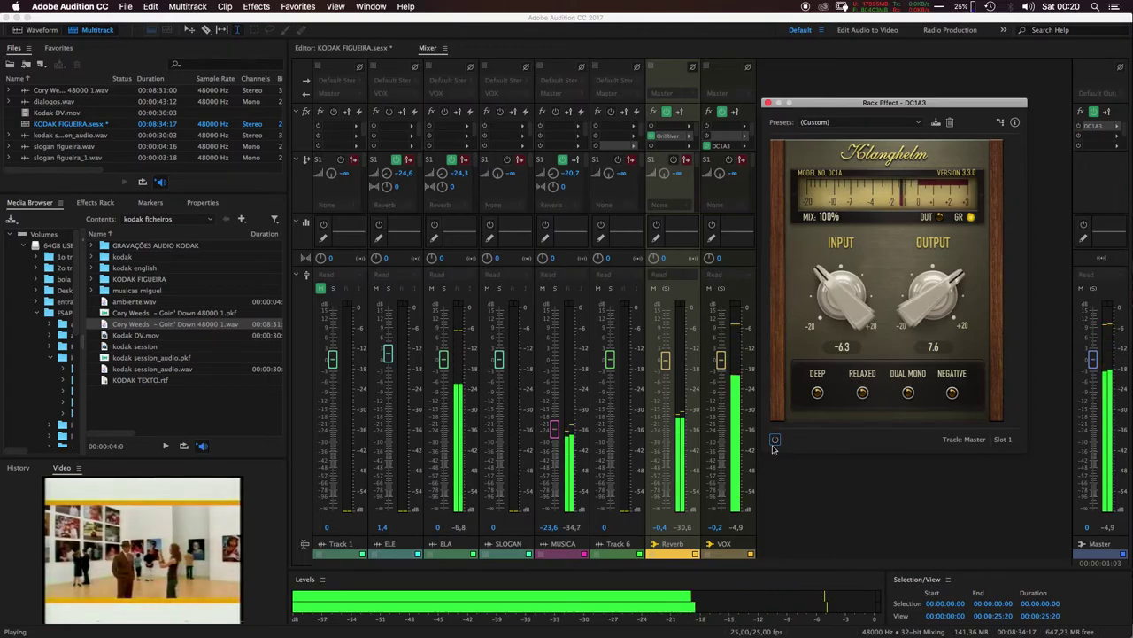
click(775, 441)
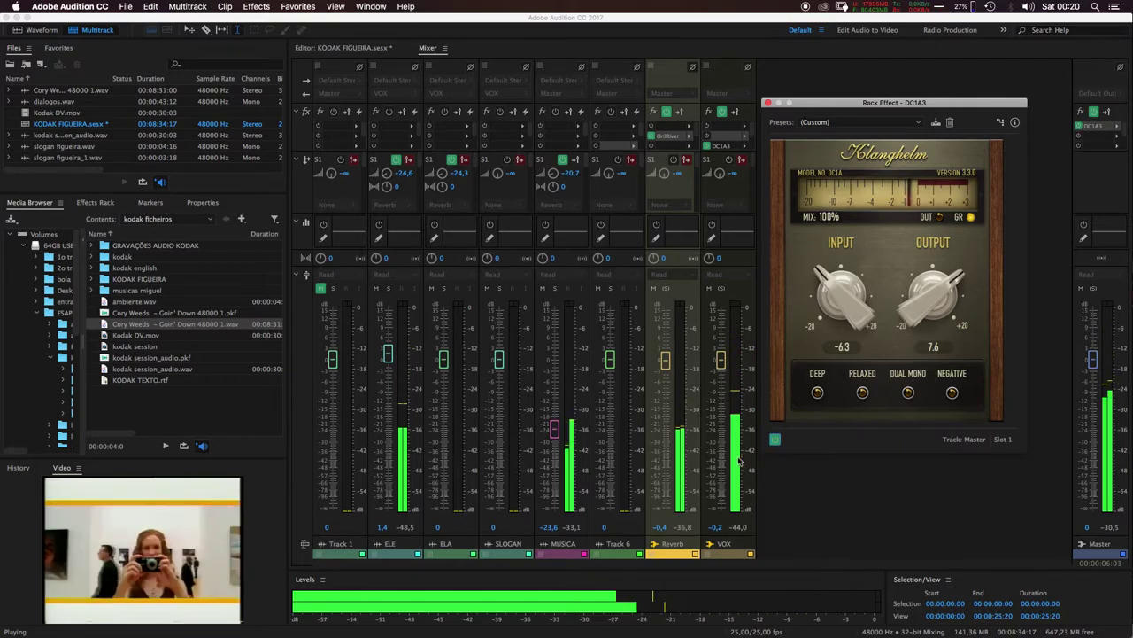
key(space)
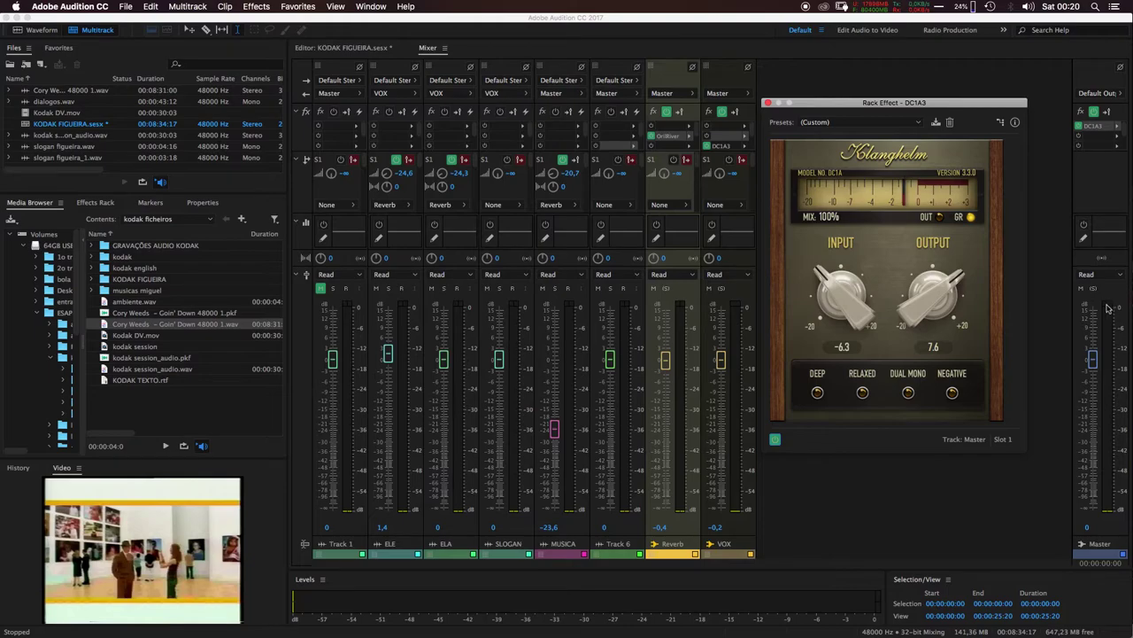
During playback, raise the Master DC1A3 output to 11.7, stop playback and close the effect window
key(space)
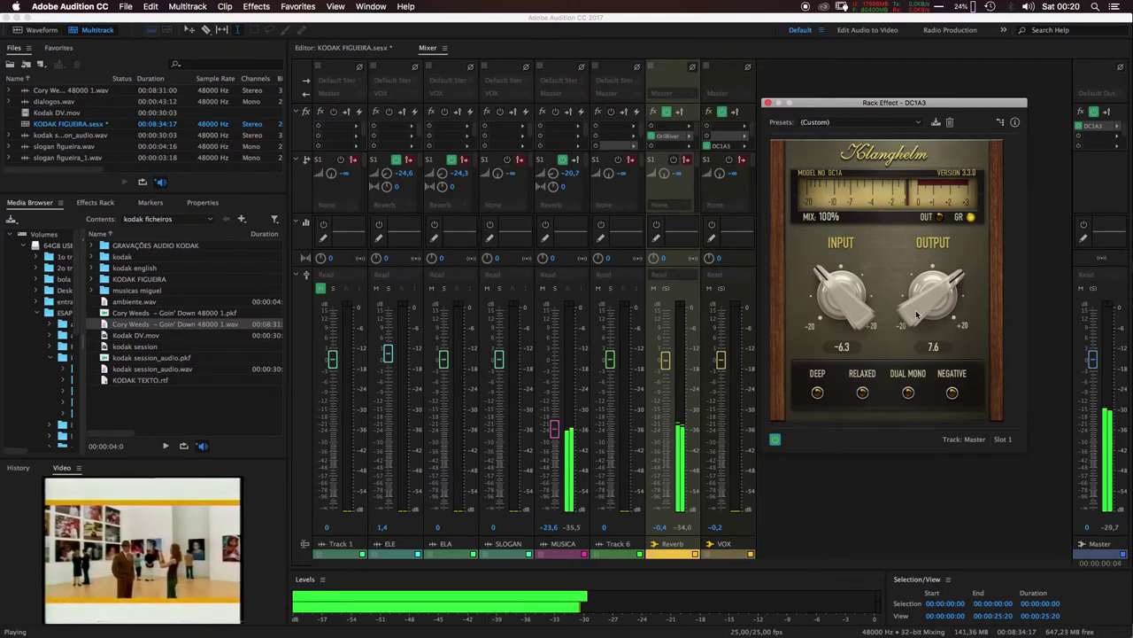
drag(921, 310, 917, 303)
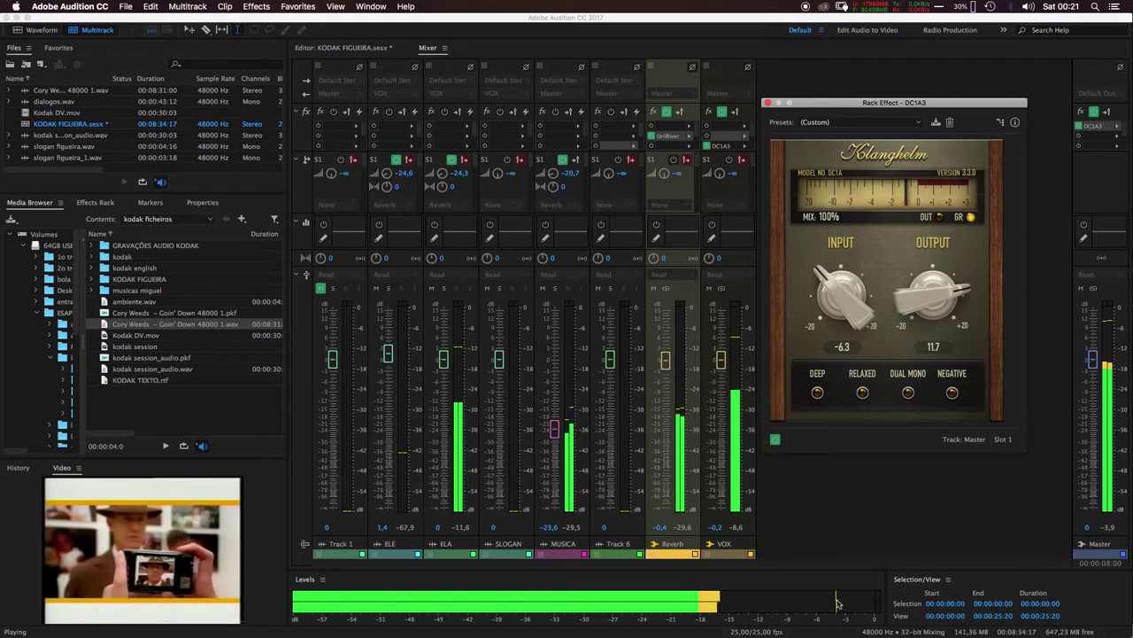
key(space)
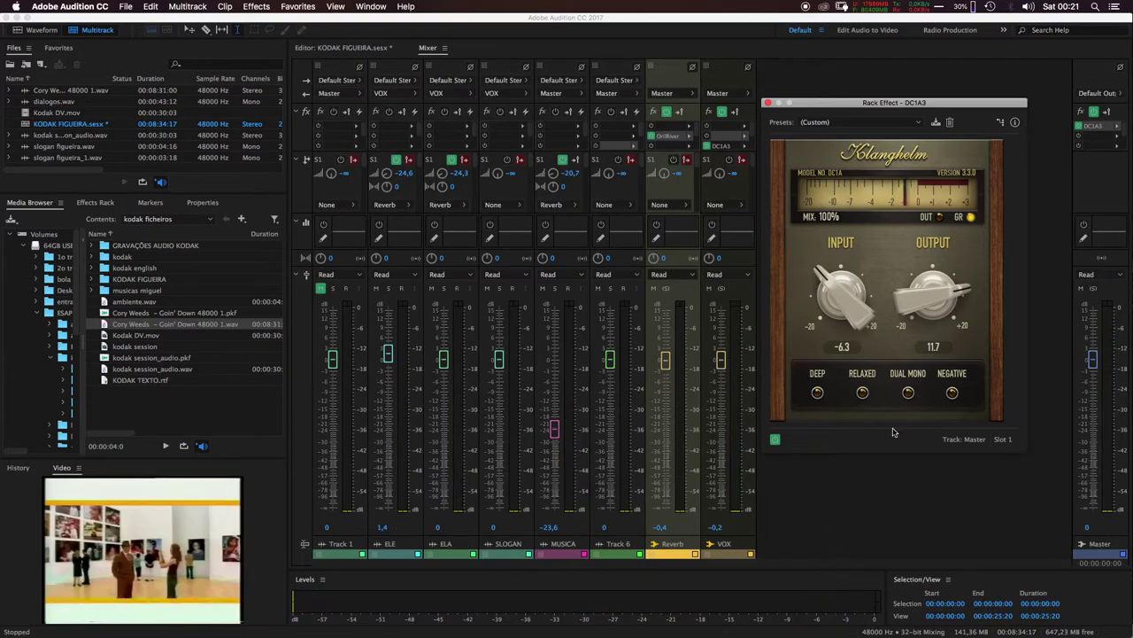
click(768, 104)
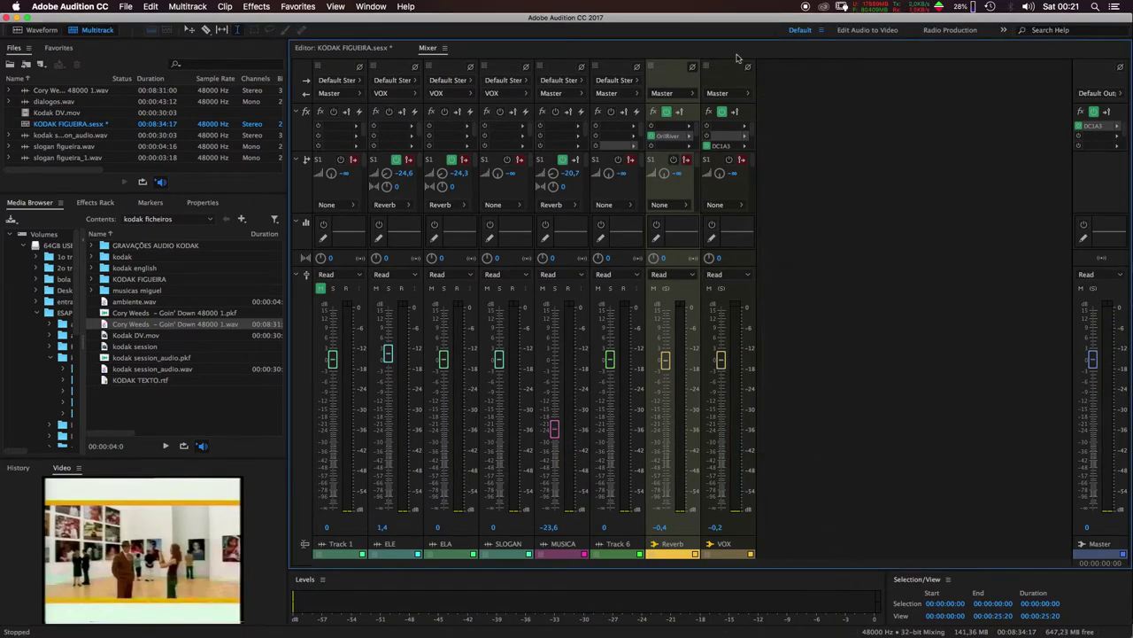
In the multitrack editor, slightly lower the volume envelope of the first ELA dialogue clip and replay the opening from the start
click(316, 48)
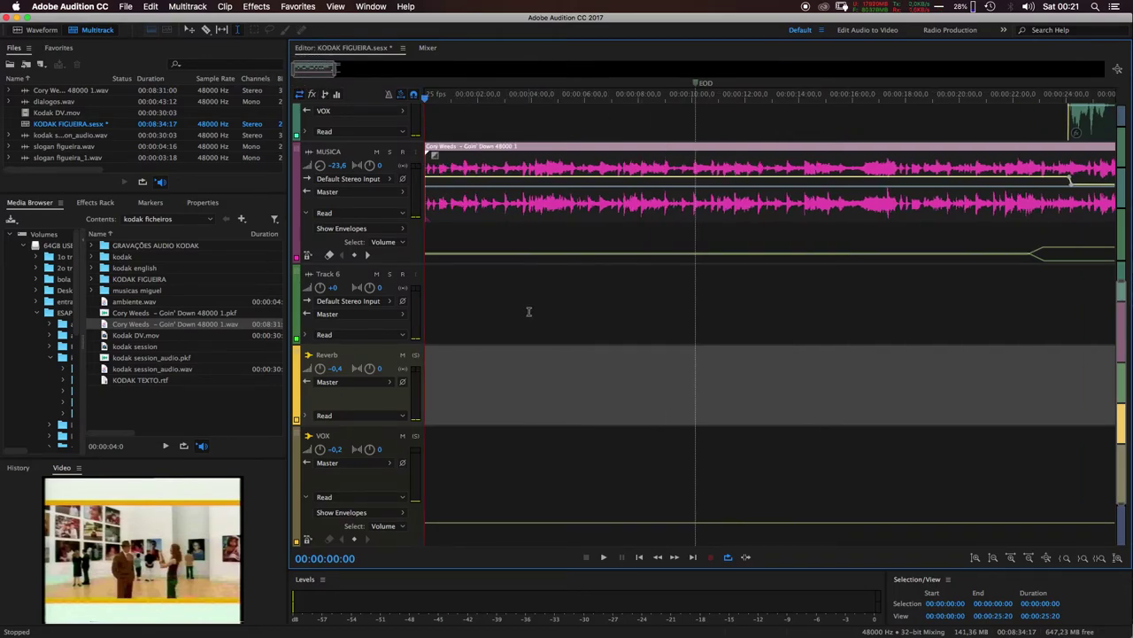
scroll(528, 312, up, 8)
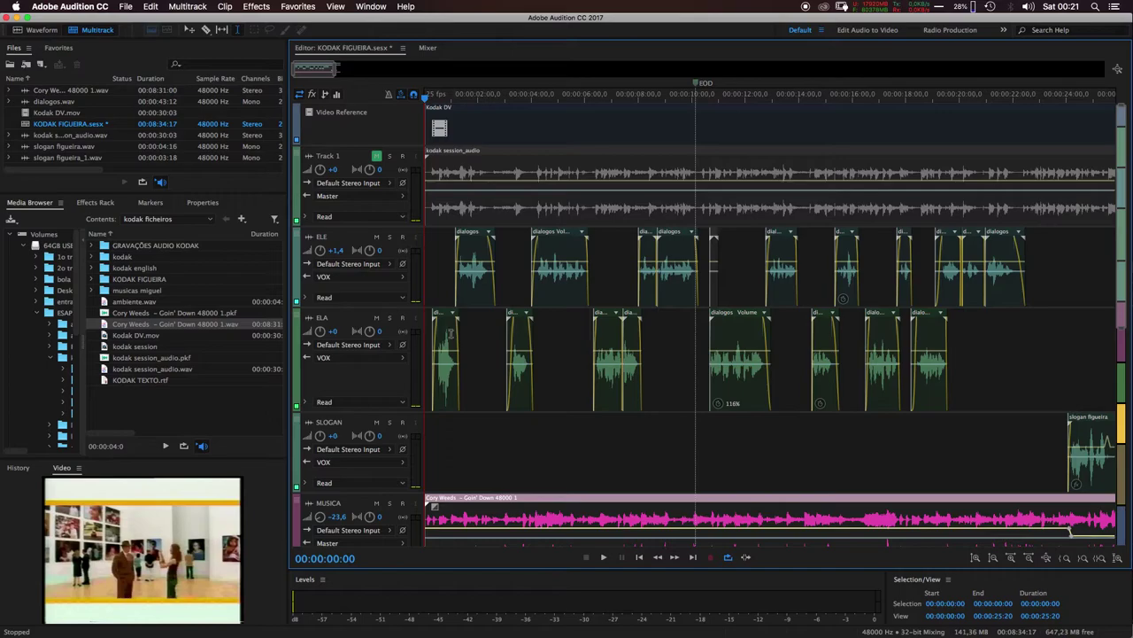
click(458, 358)
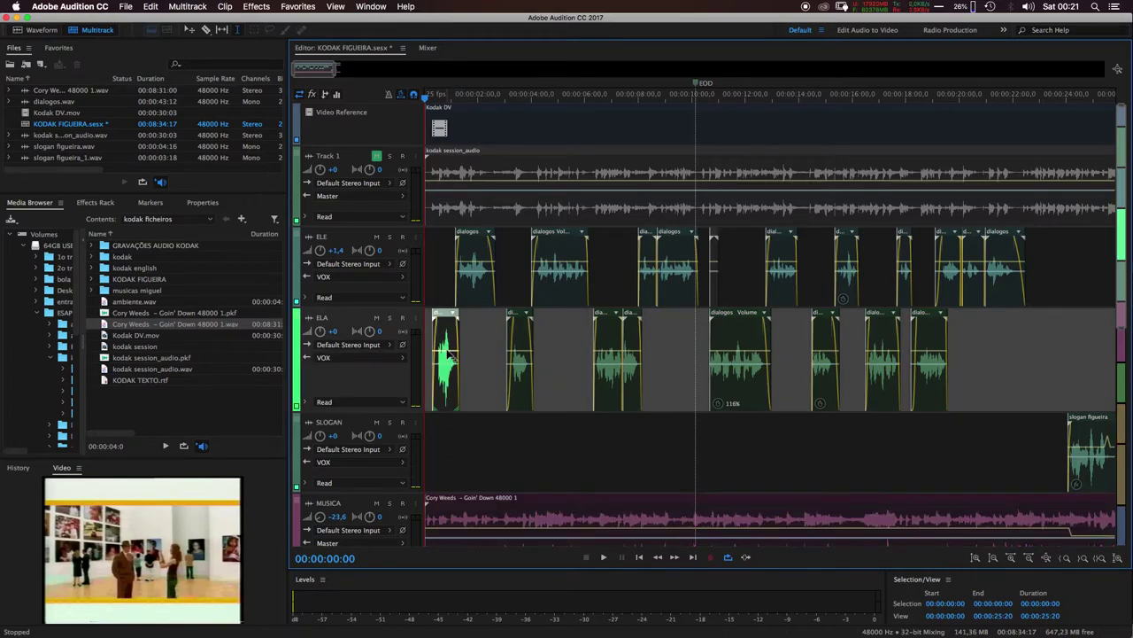
key(space)
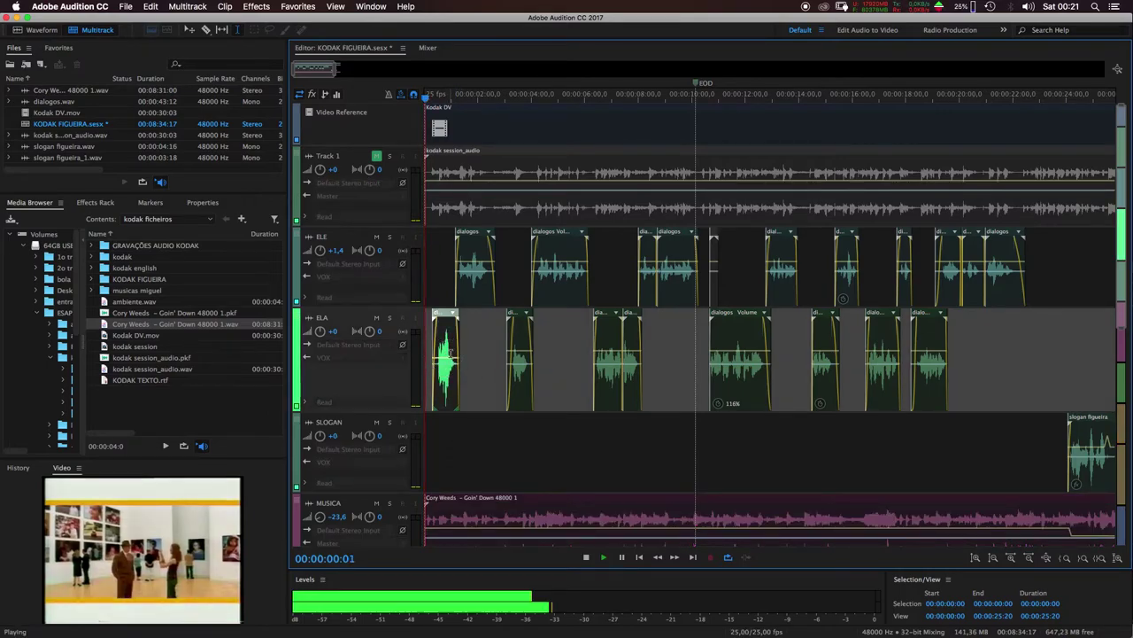
key(space)
key(Home)
key(space)
key(space)
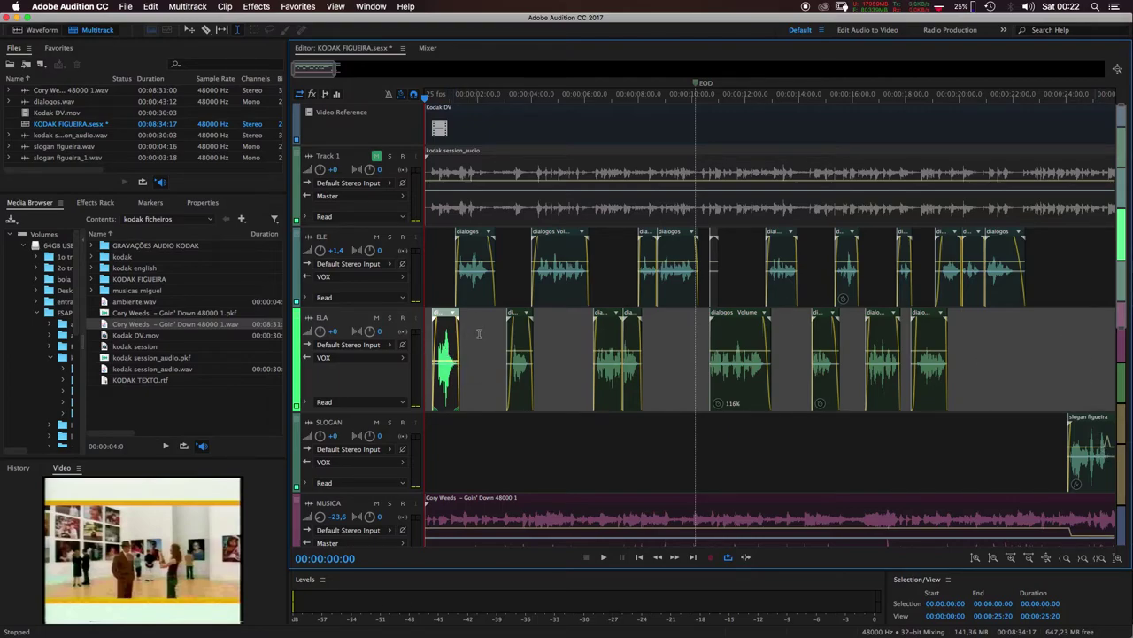
Play the mix from the start and check the track, bus and Master levels in the Mixer
key(space)
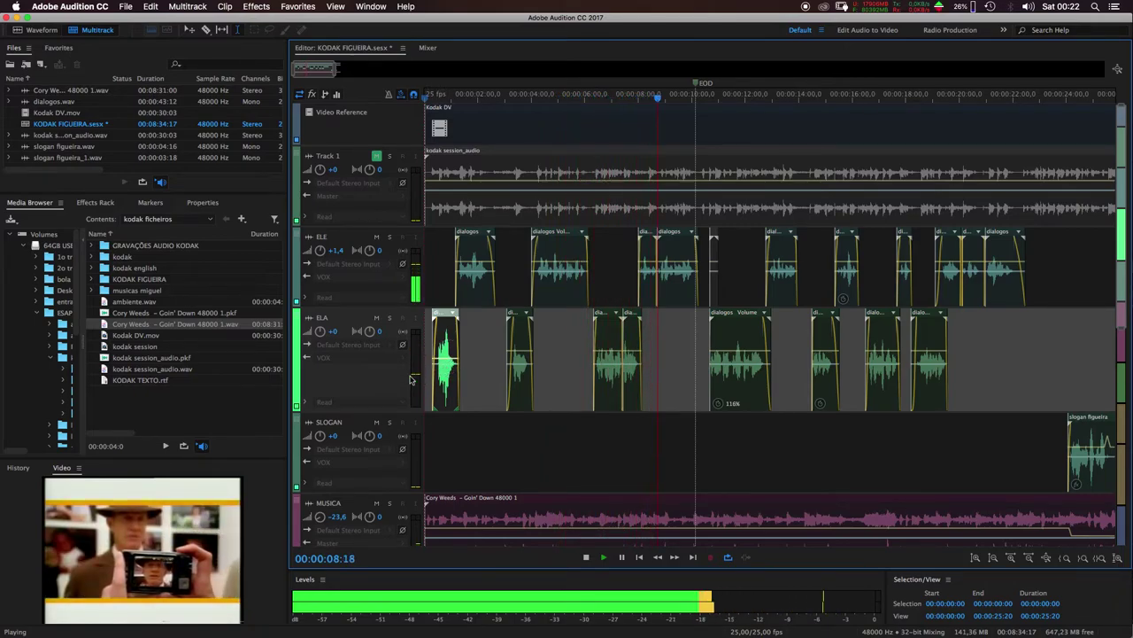
click(428, 47)
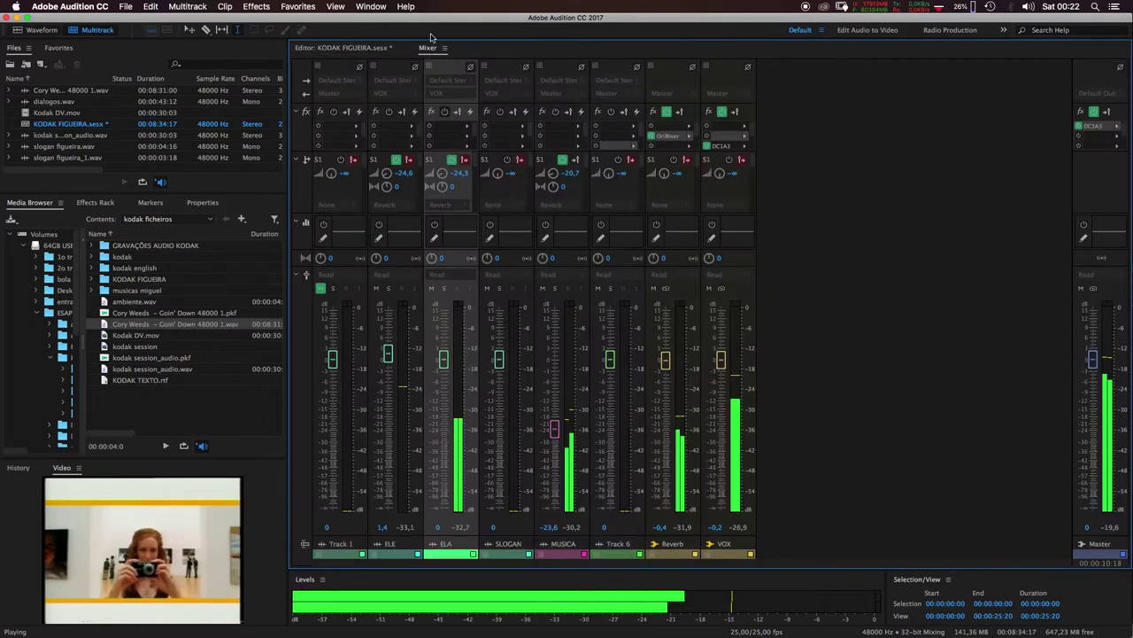
key(space)
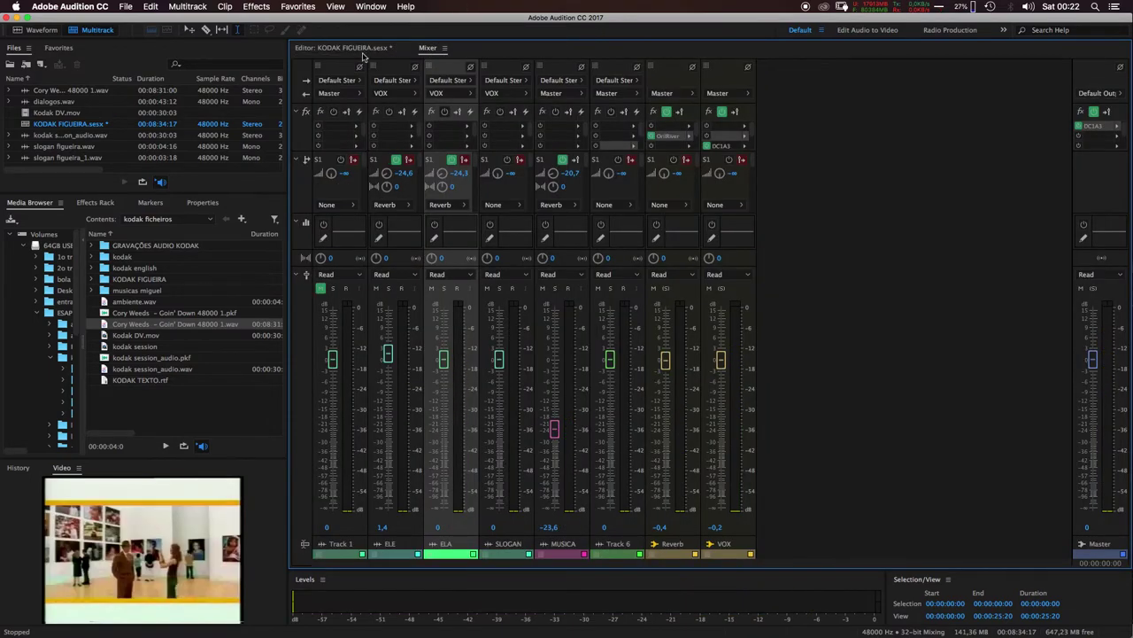
Turn off the Dynamics Processing clip effect on the slogan figueira clip of the SLOGAN track
click(358, 51)
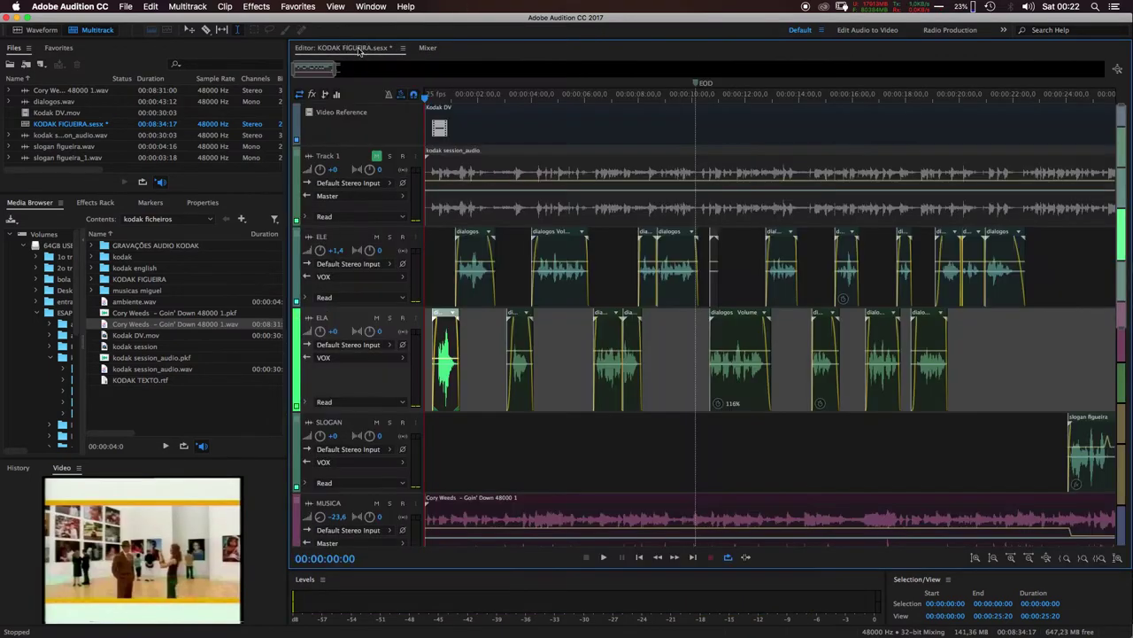
click(1098, 425)
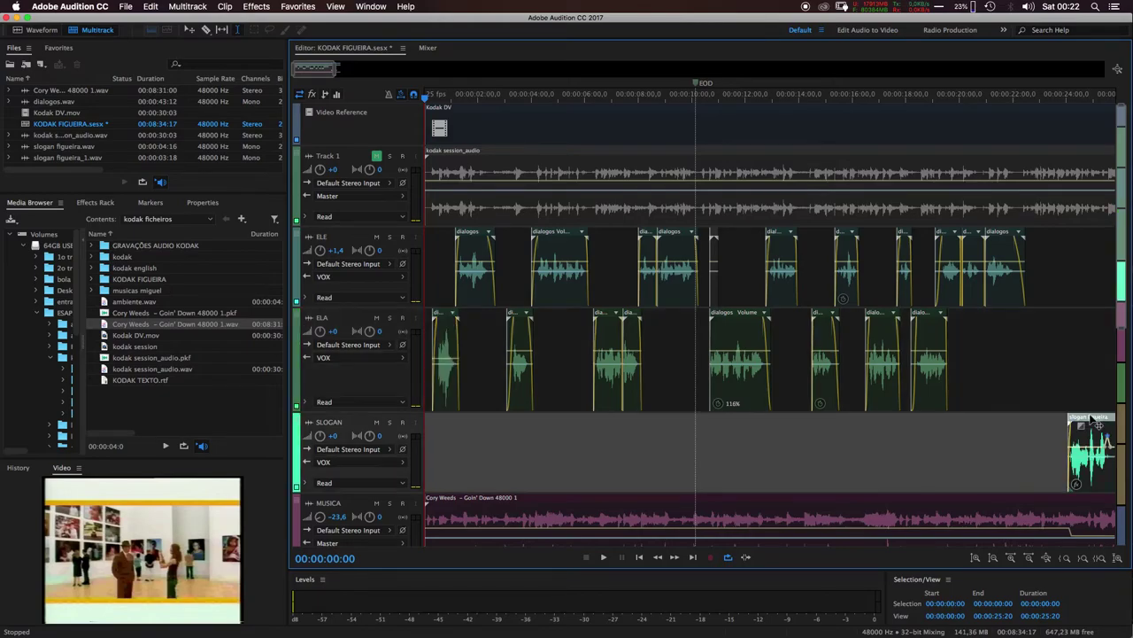
click(95, 203)
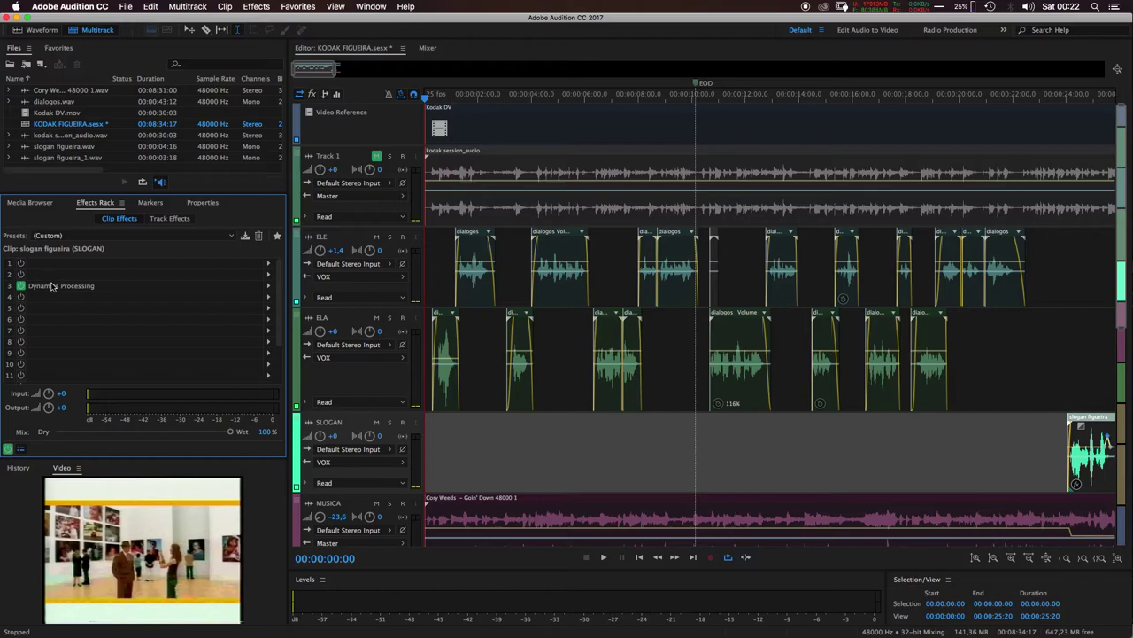
click(426, 49)
click(345, 48)
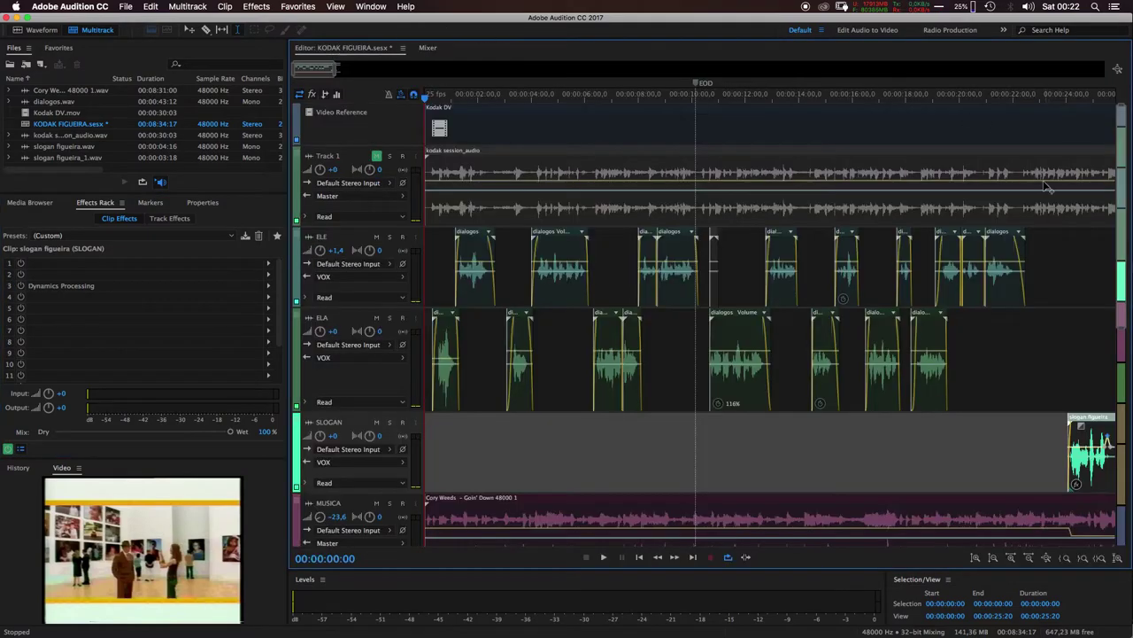
Place the playhead at 00:00:19:23 and play the mix through the slogan to the end of the spot
click(958, 99)
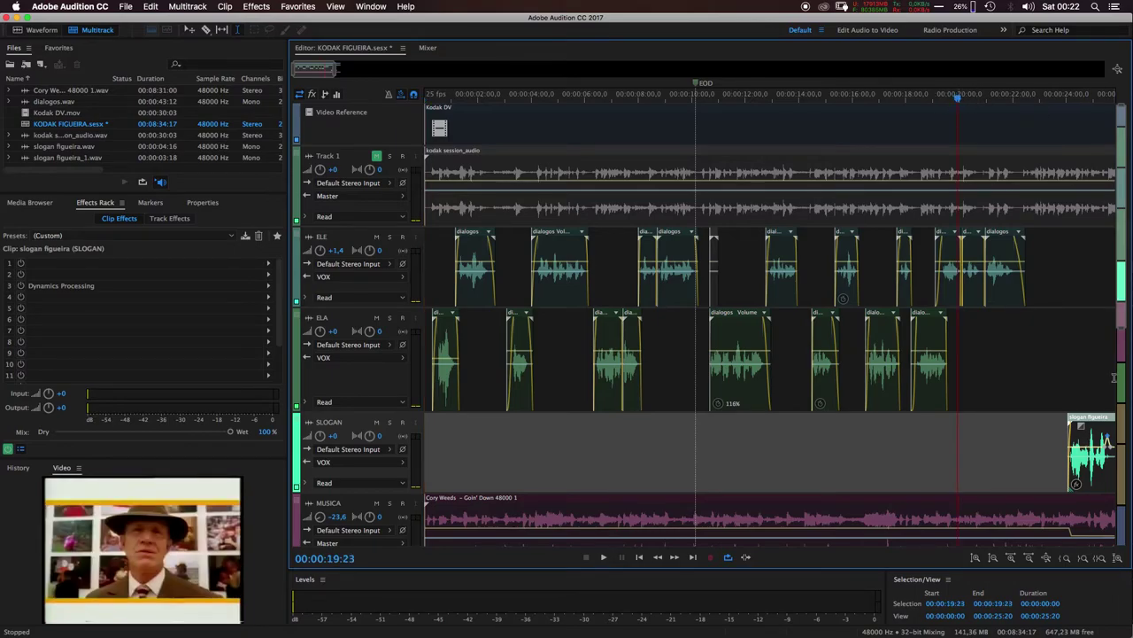
click(429, 48)
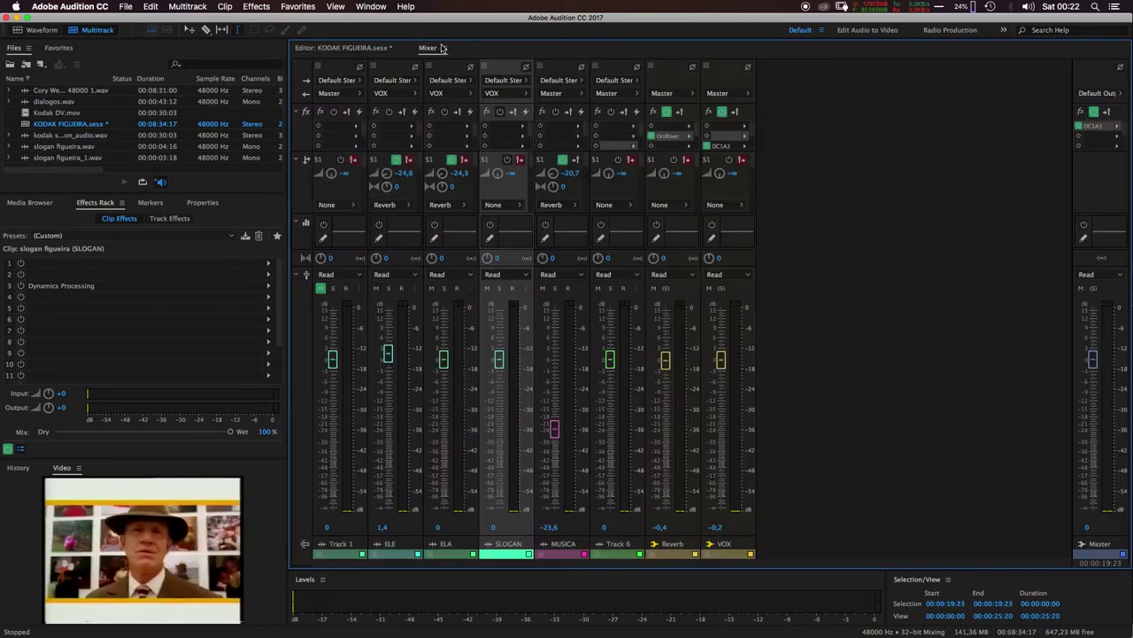
click(365, 50)
key(space)
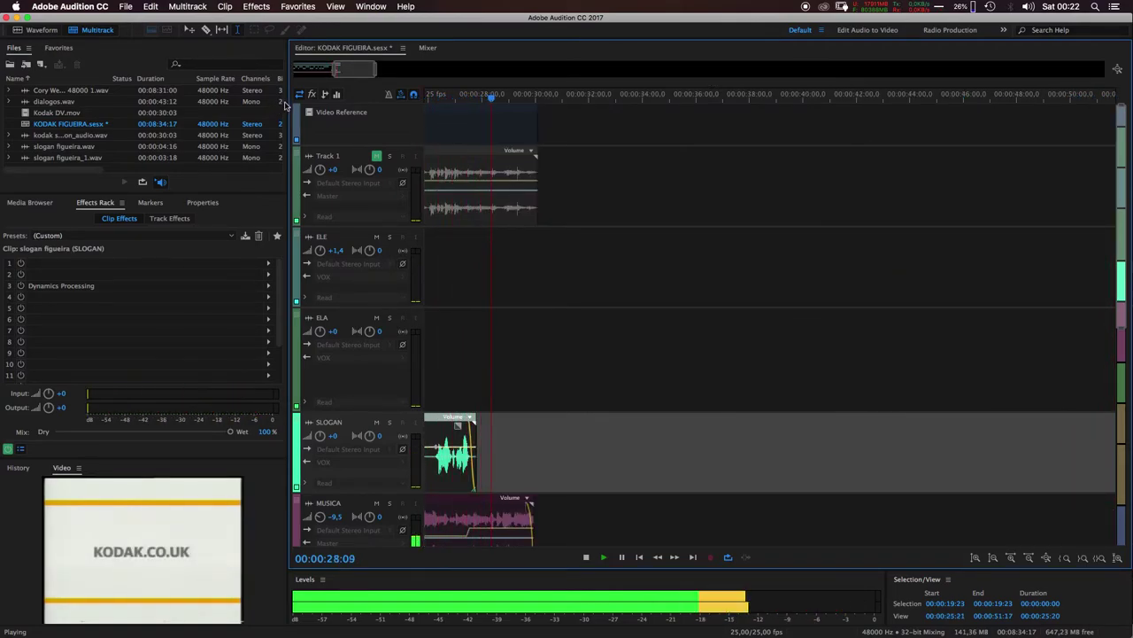
key(space)
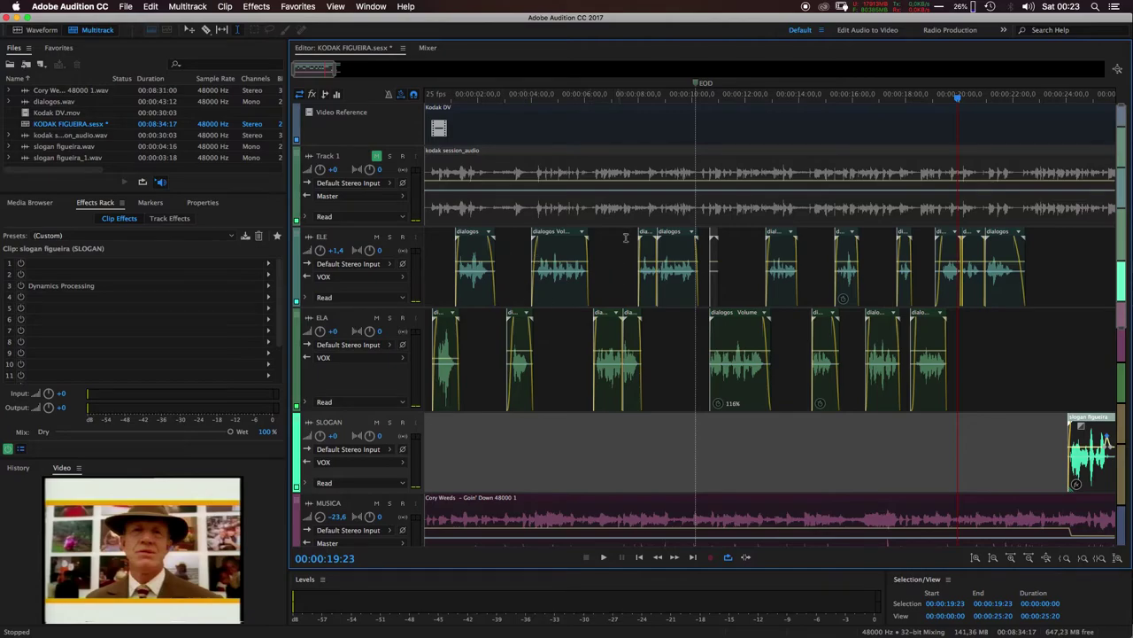
Open the Master track's DC1A3 compressor in the Mixer and lower its input to -8.9 while playing the mix
click(429, 47)
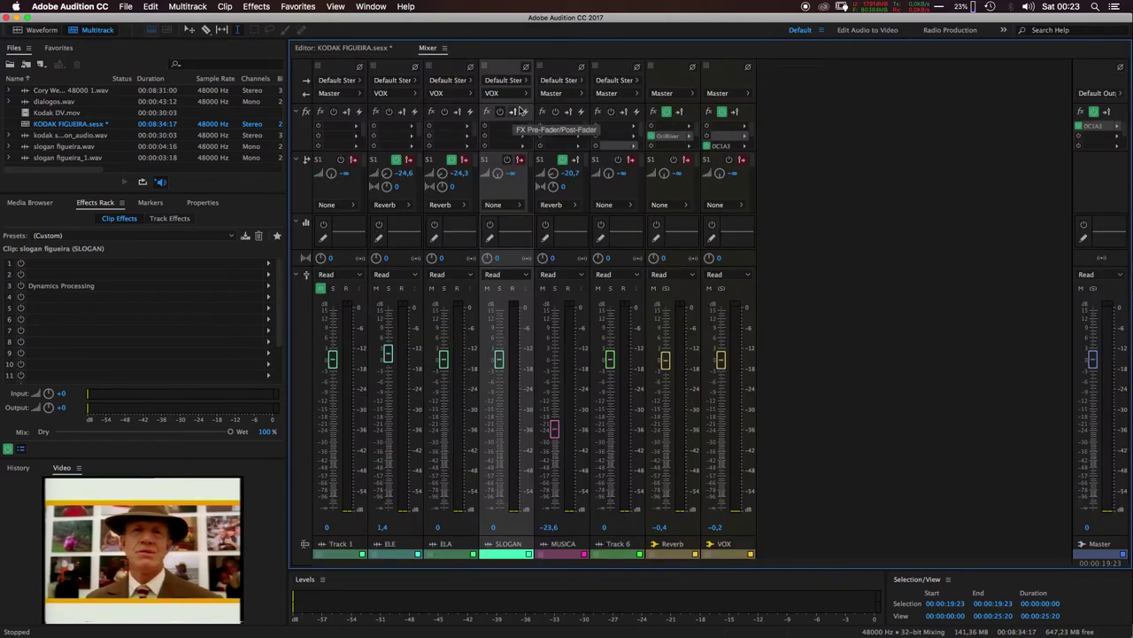
double_click(1101, 127)
drag(977, 106, 1001, 107)
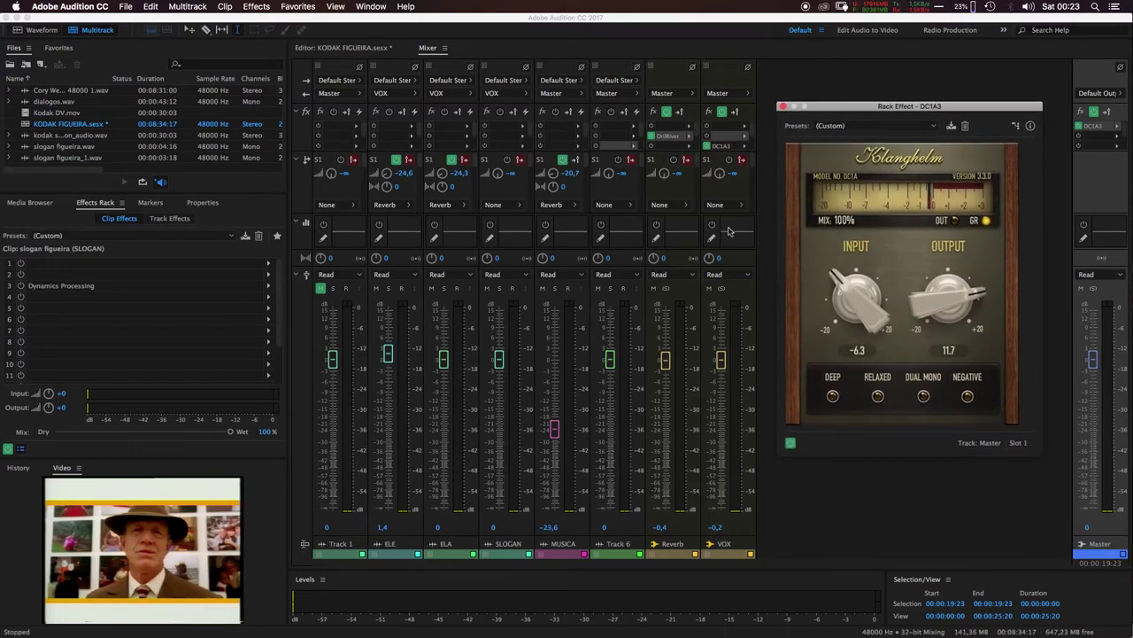
key(space)
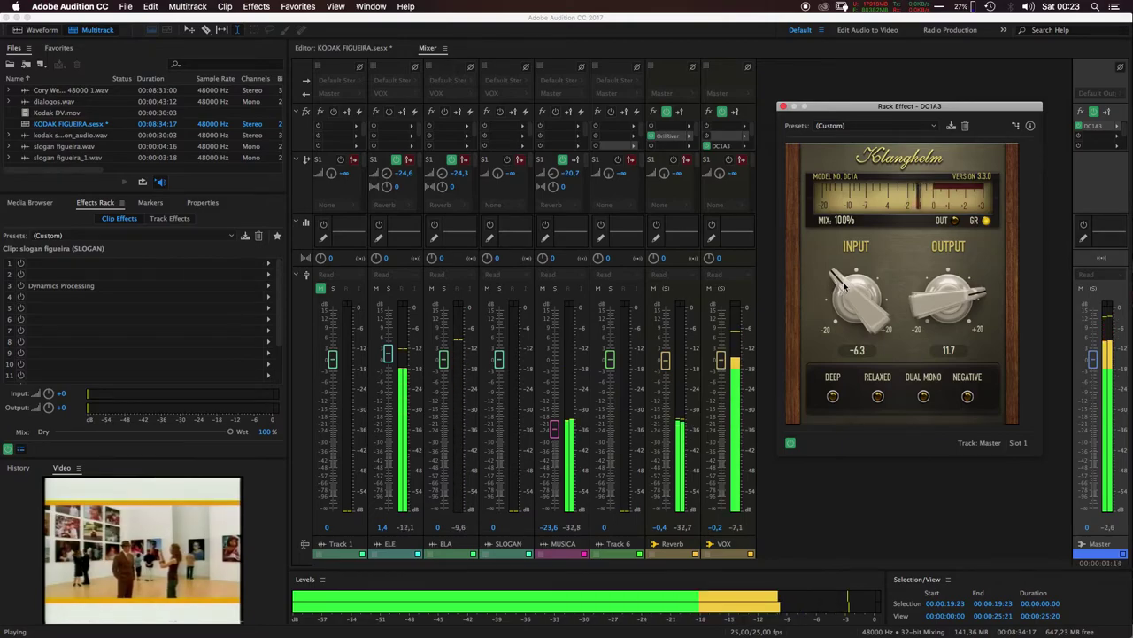
drag(858, 291, 817, 314)
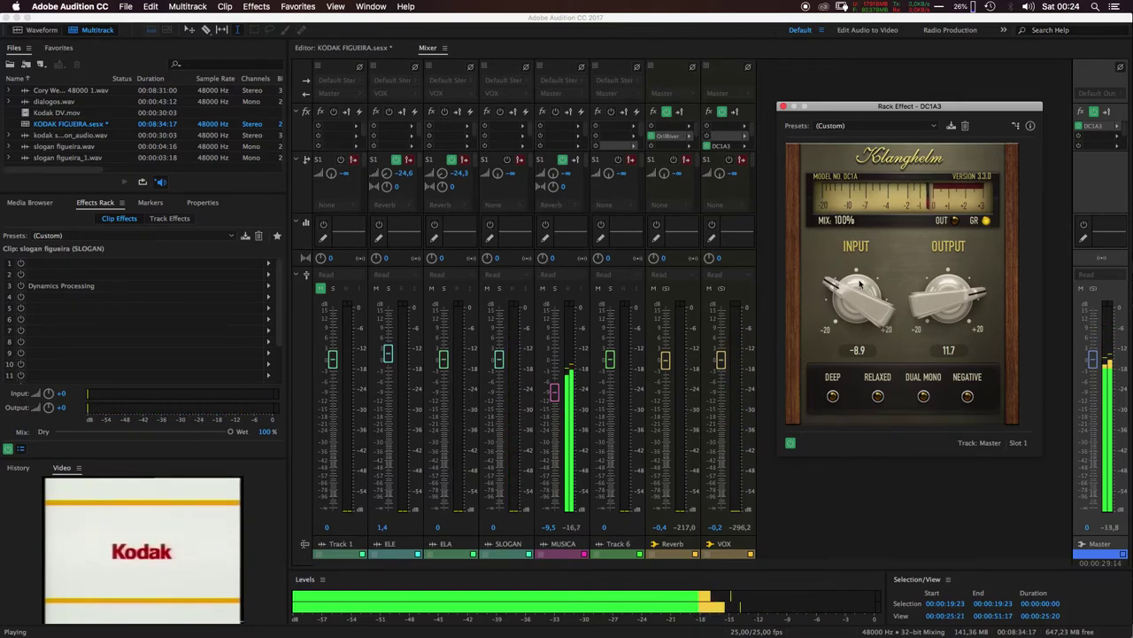
key(space)
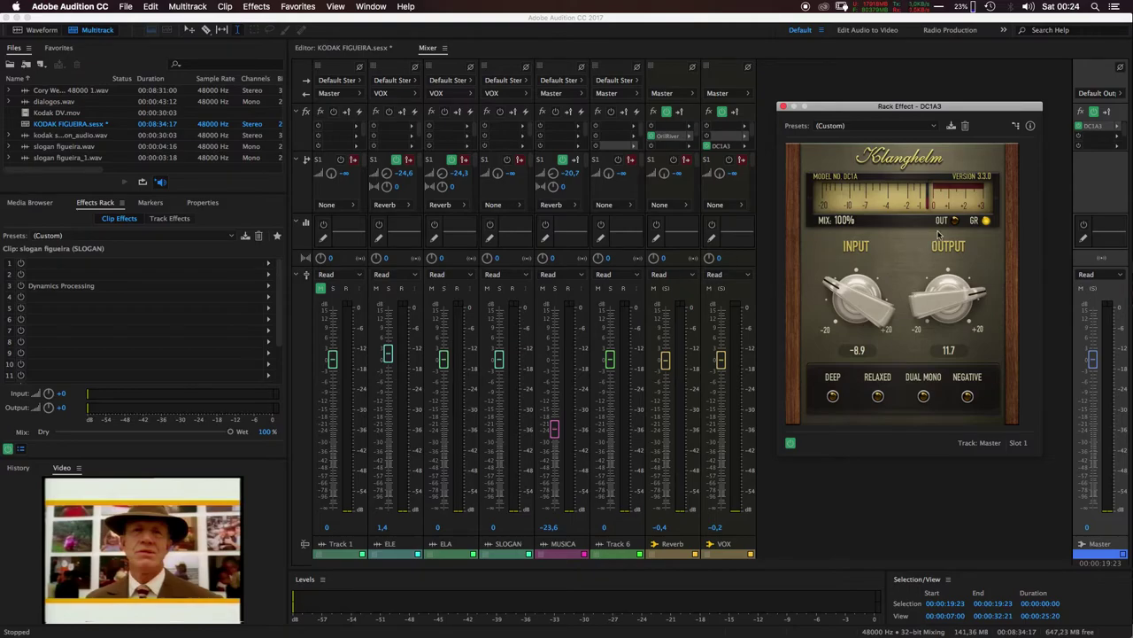
Toggle the Master DC1A3 off and back on, play from 00:00:19:23 through the slogan, and save the session
click(1092, 127)
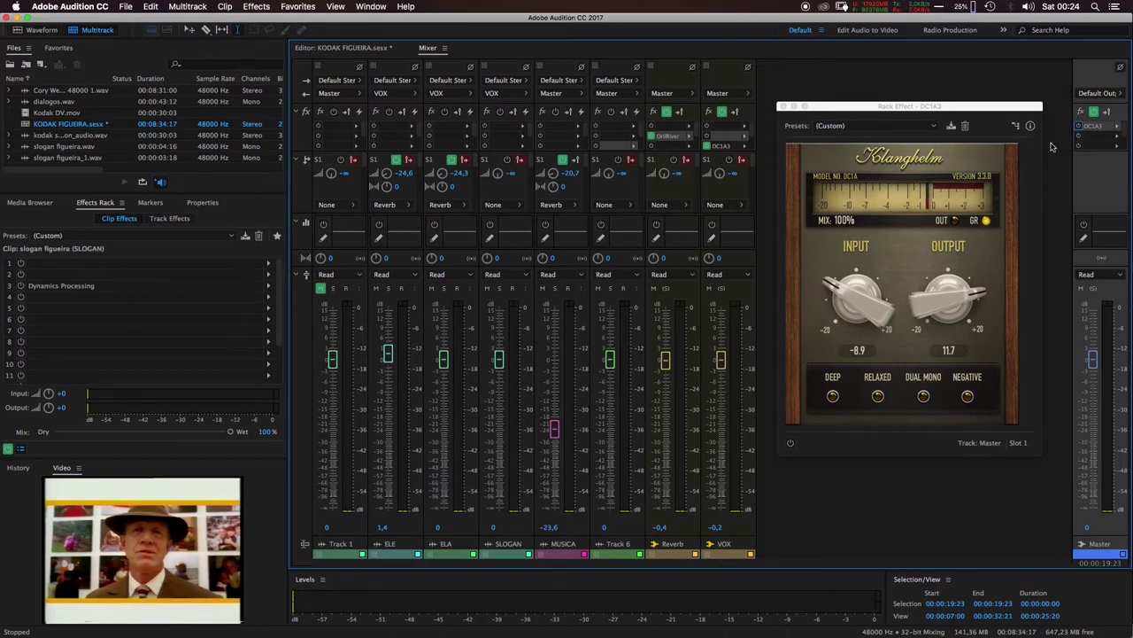
click(1080, 126)
click(1080, 126)
key(space)
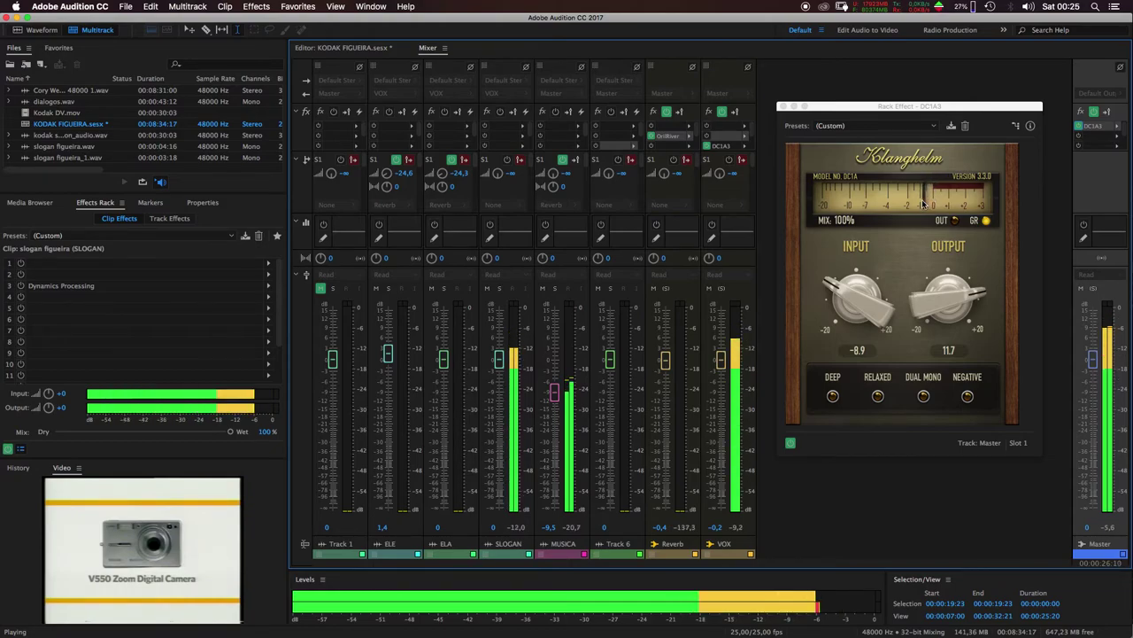
key(space)
key(super+s)
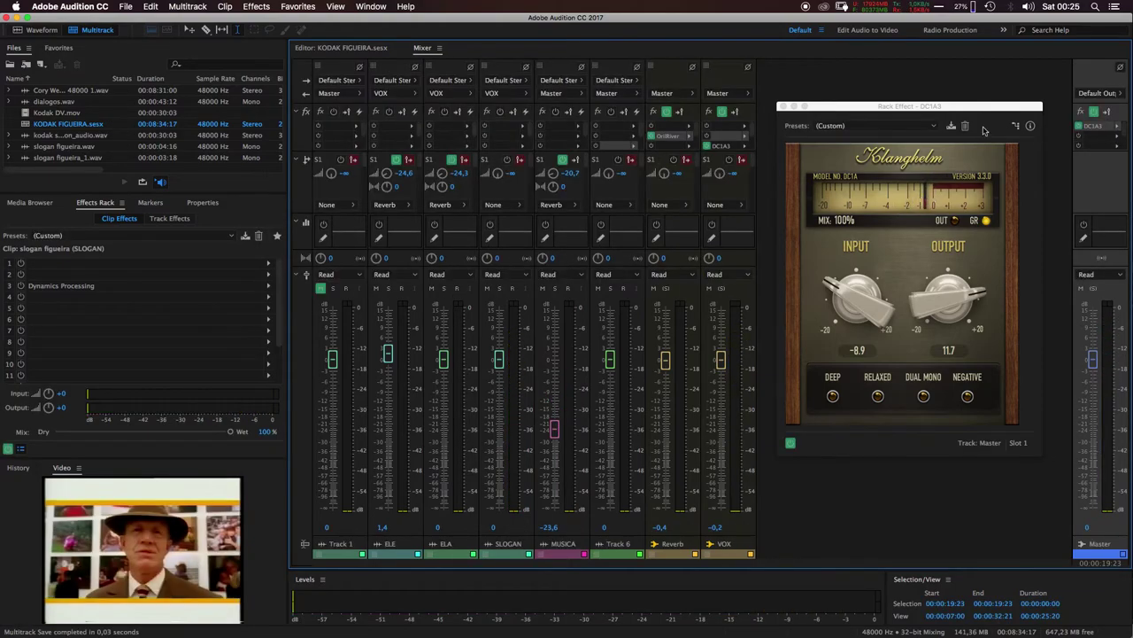
Return to the multitrack editor, view the kodak session_audio clip's waveform, and go back to the multitrack session
click(374, 50)
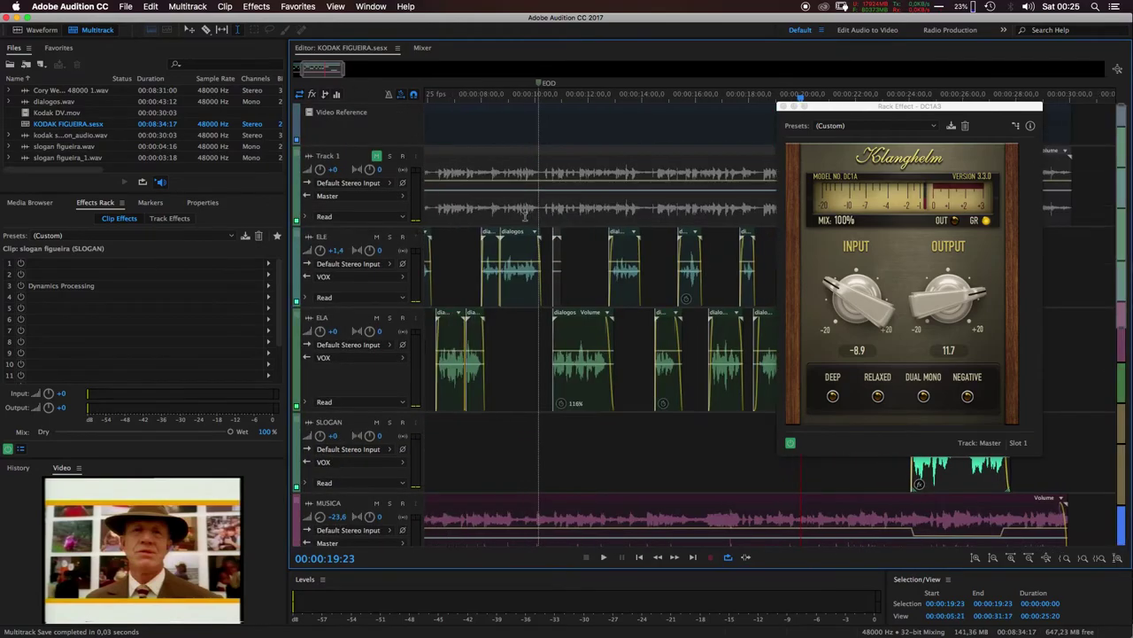
scroll(524, 215, left, 5)
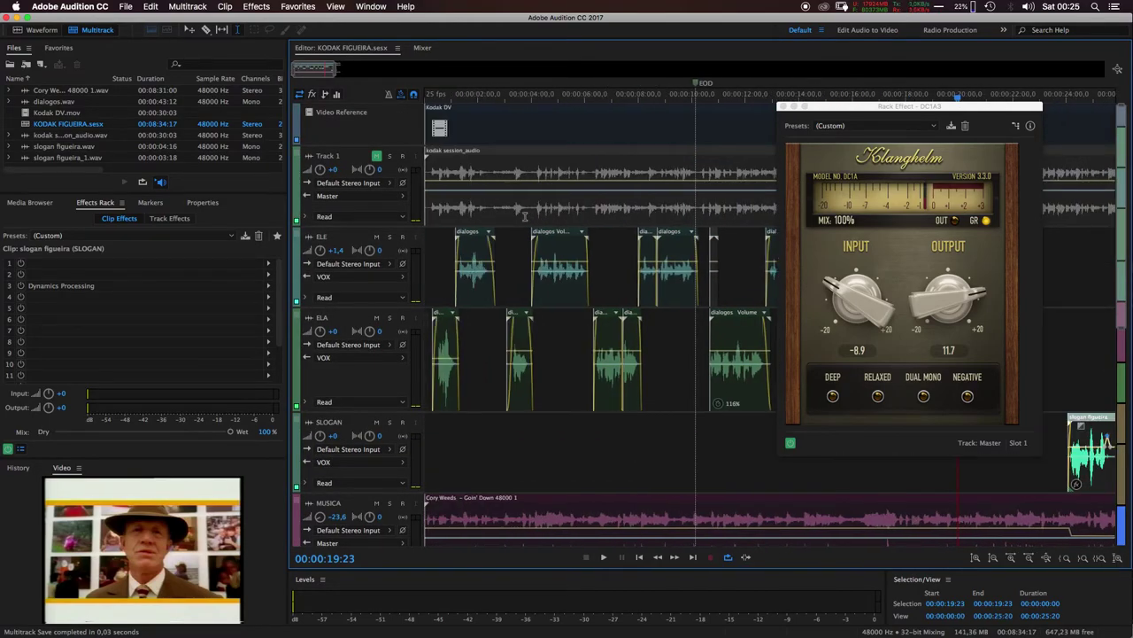
scroll(524, 215, down, 5)
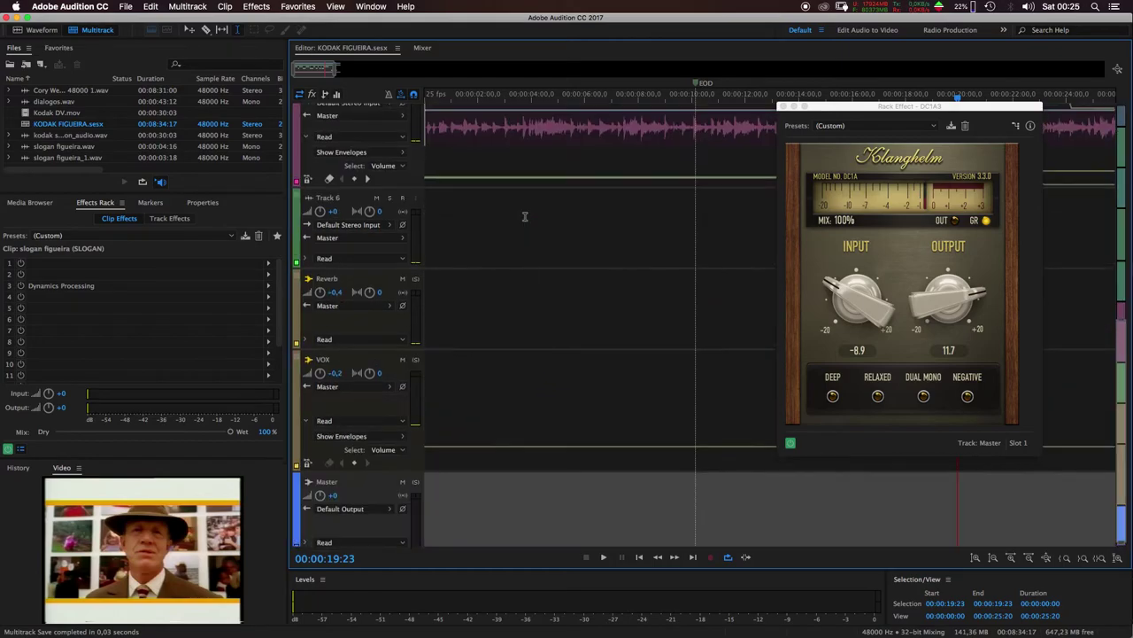
scroll(524, 216, up, 5)
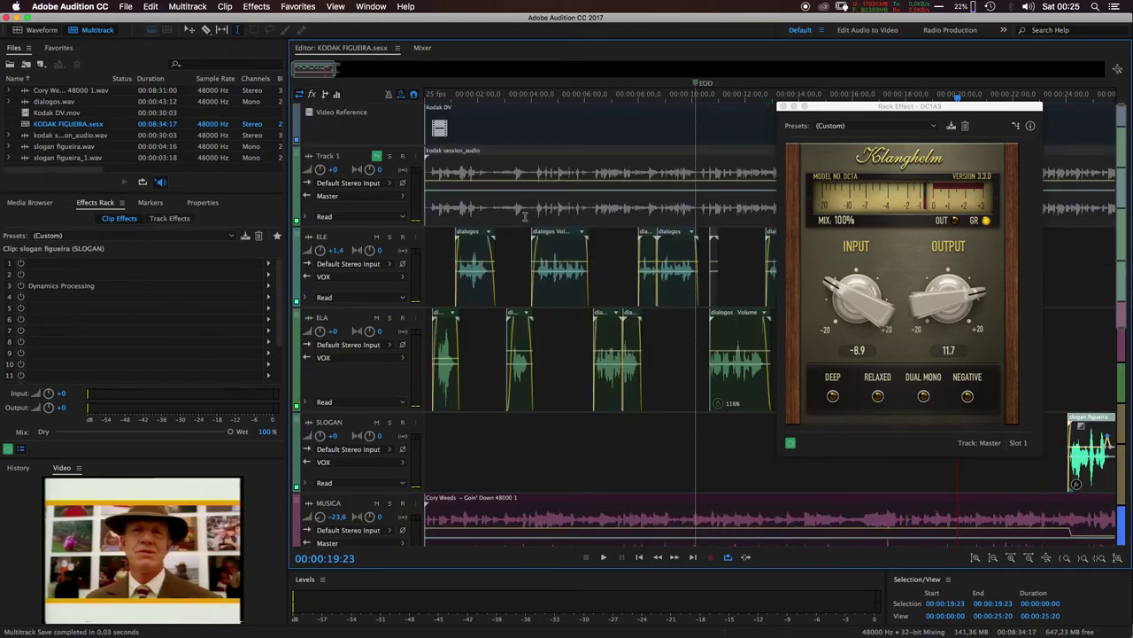
double_click(525, 215)
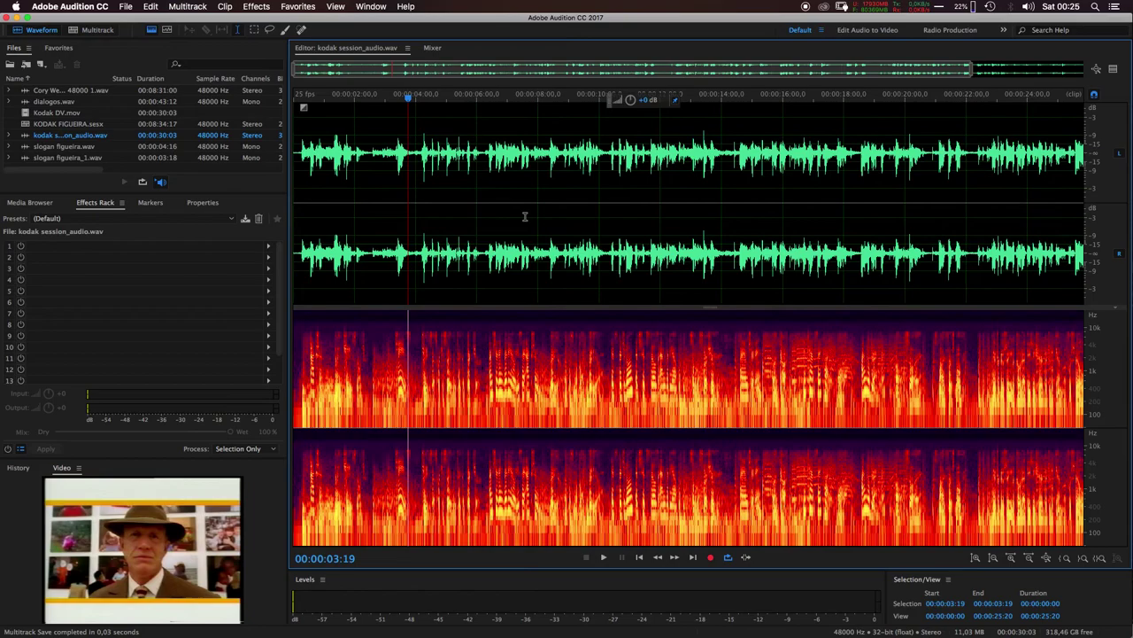
click(433, 51)
click(347, 51)
click(103, 49)
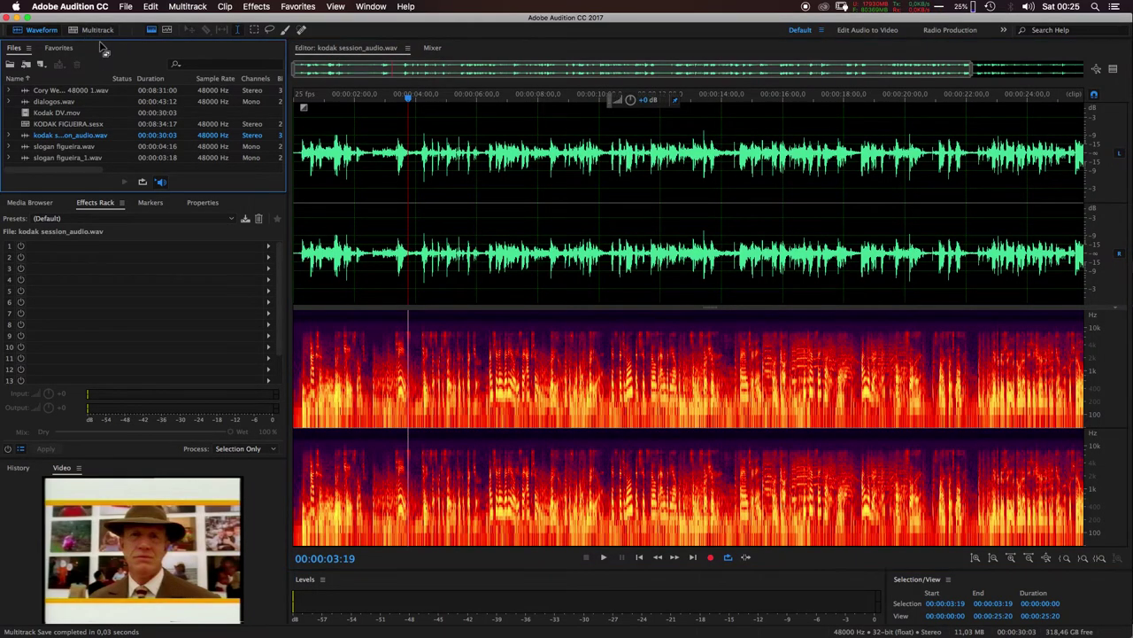
click(97, 29)
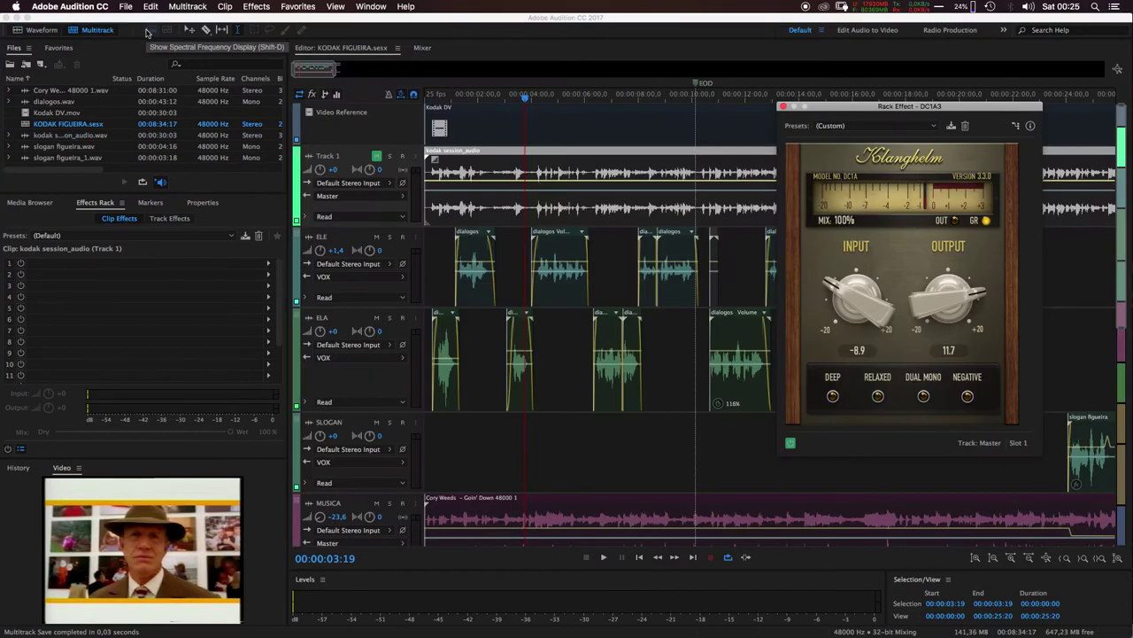
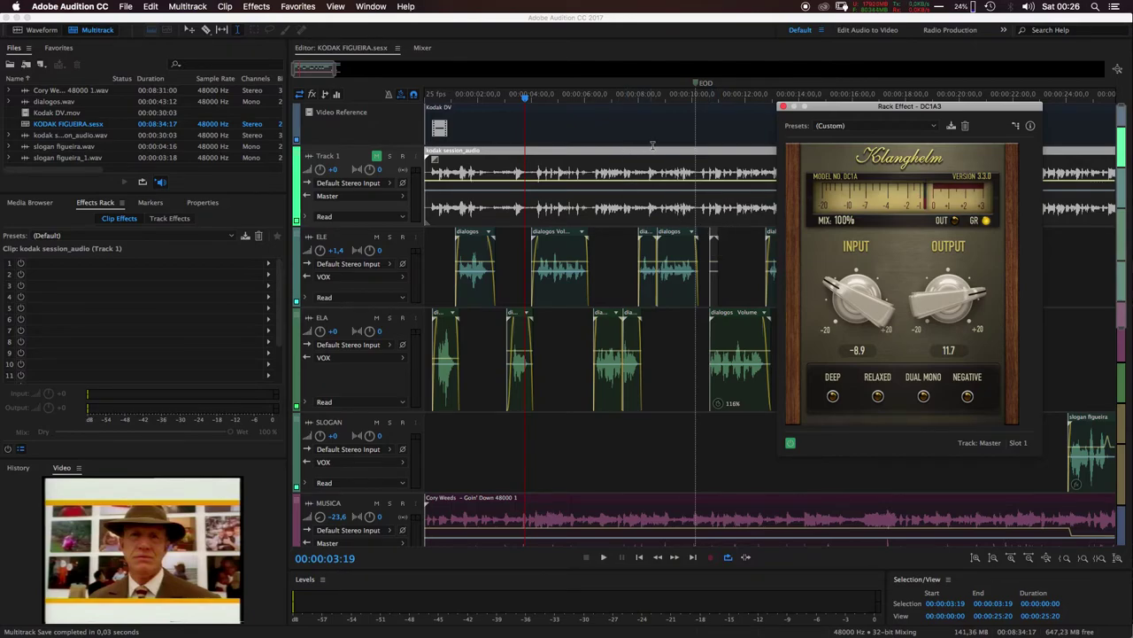
Move the DC1A3 window out of the way and play the dialogue from 00:00:14:07
drag(927, 108, 1132, 321)
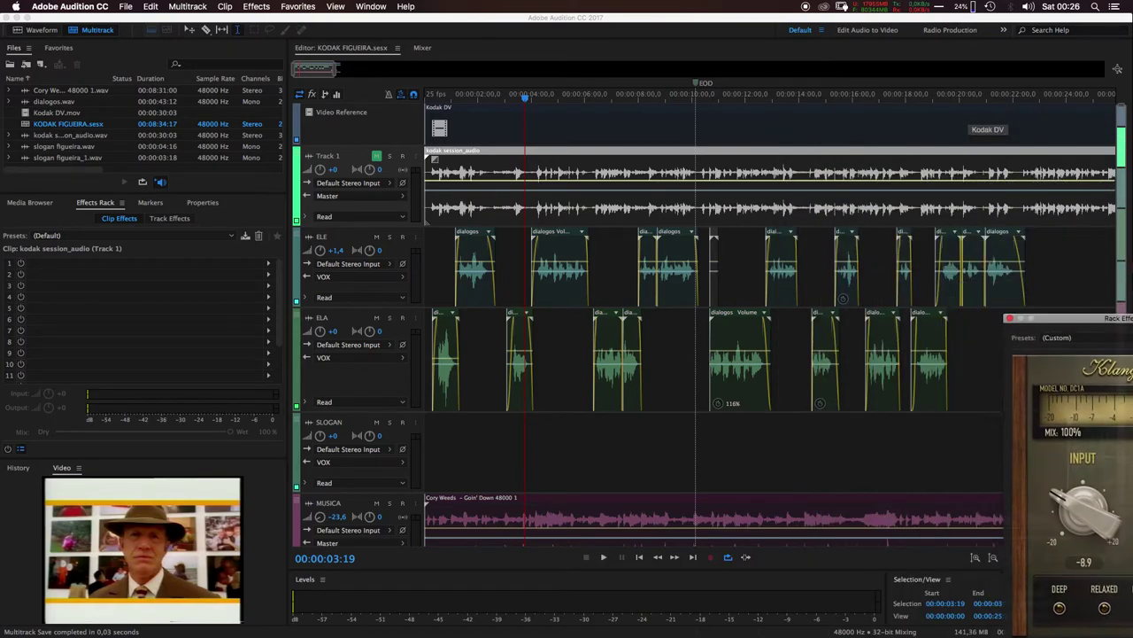
click(798, 98)
key(space)
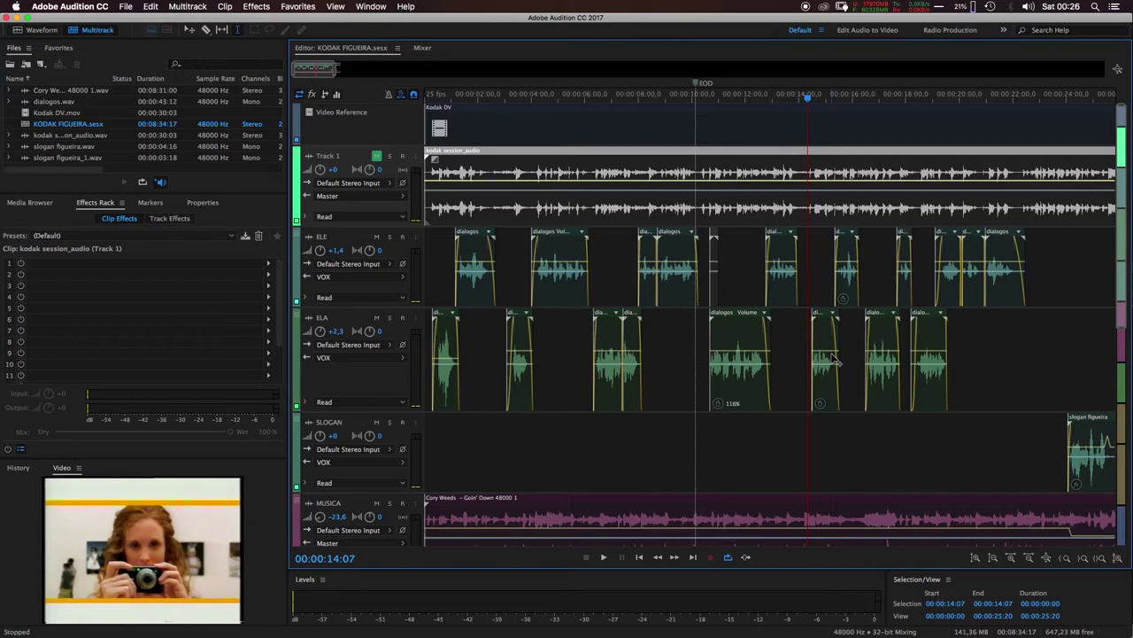
Stretch the short ELA dialogue clip just after 00:00:14:07 to 91% by extending its end
scroll(832, 359, up, 6)
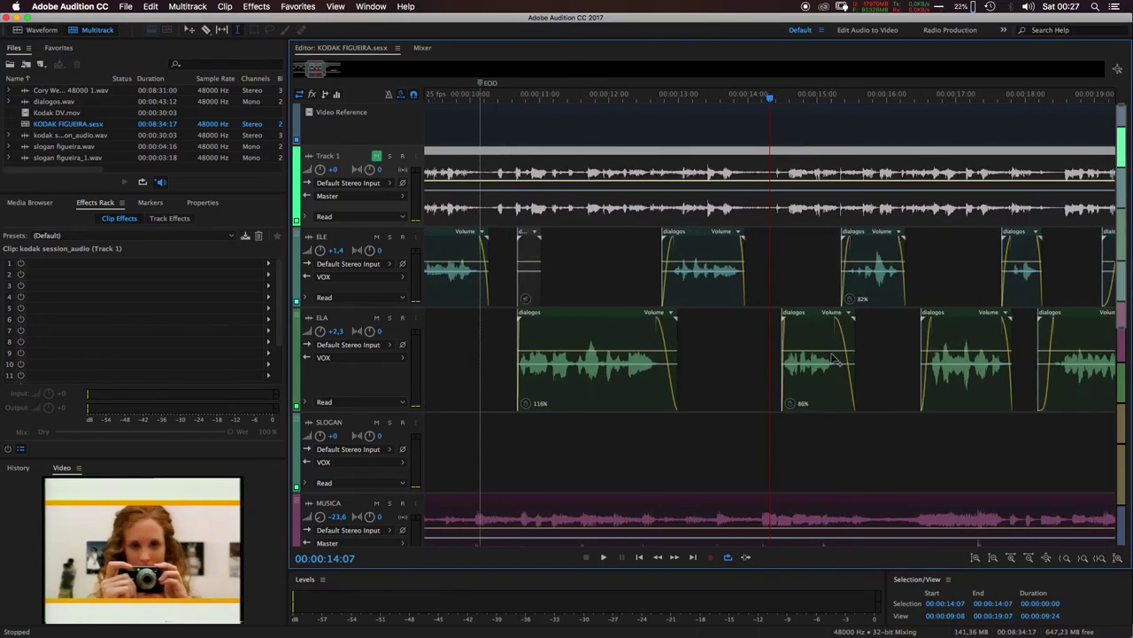
scroll(833, 359, up, 3)
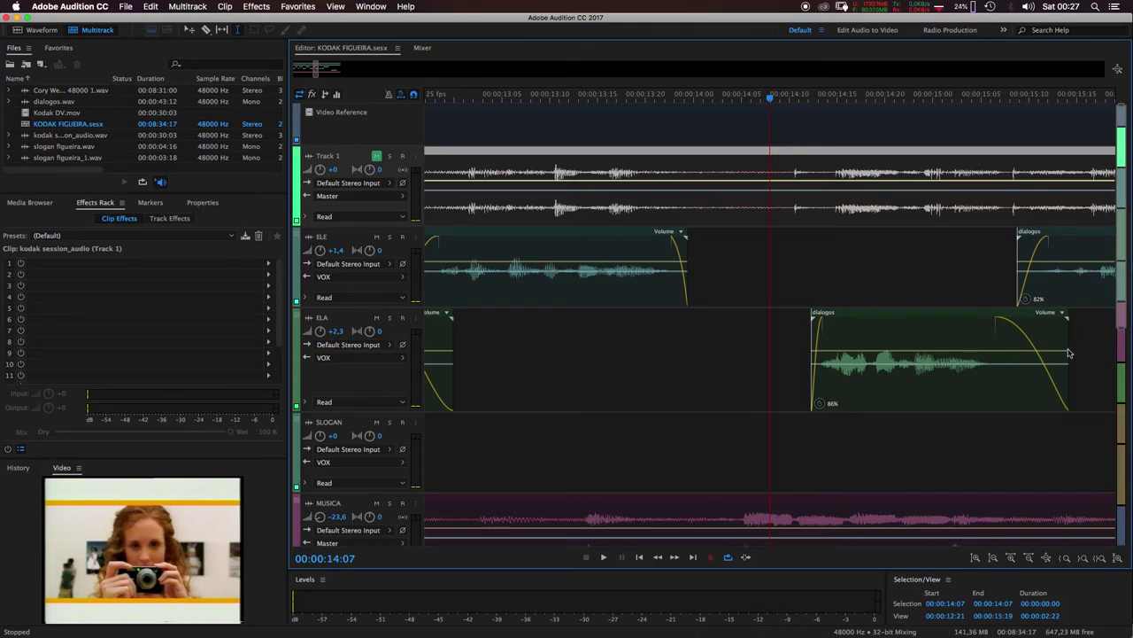
click(990, 317)
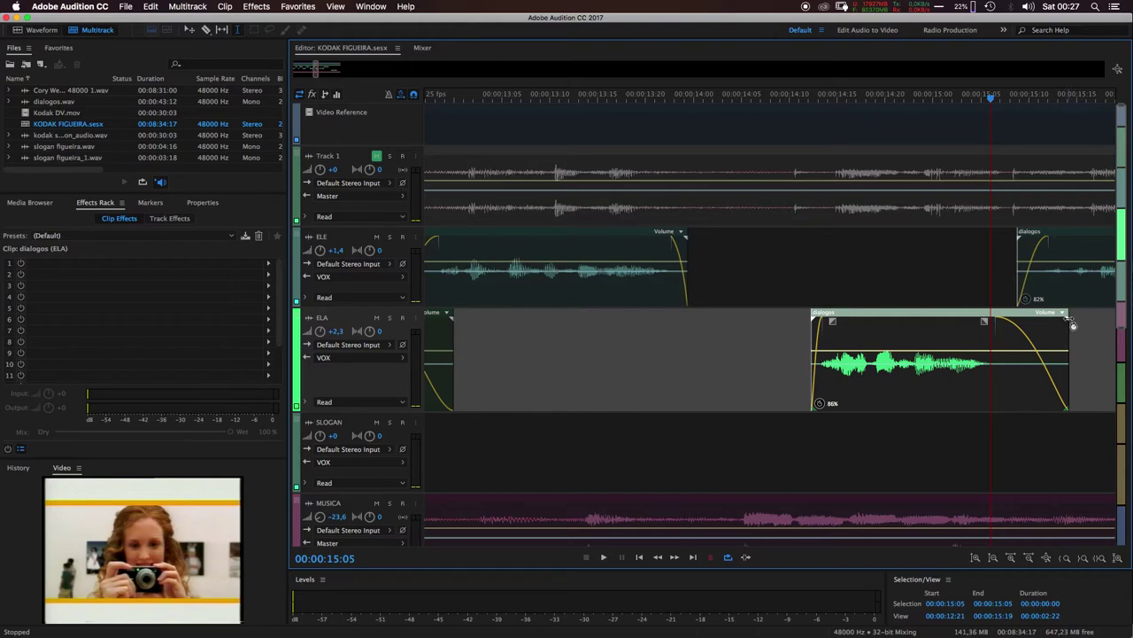
drag(1068, 314, 1089, 317)
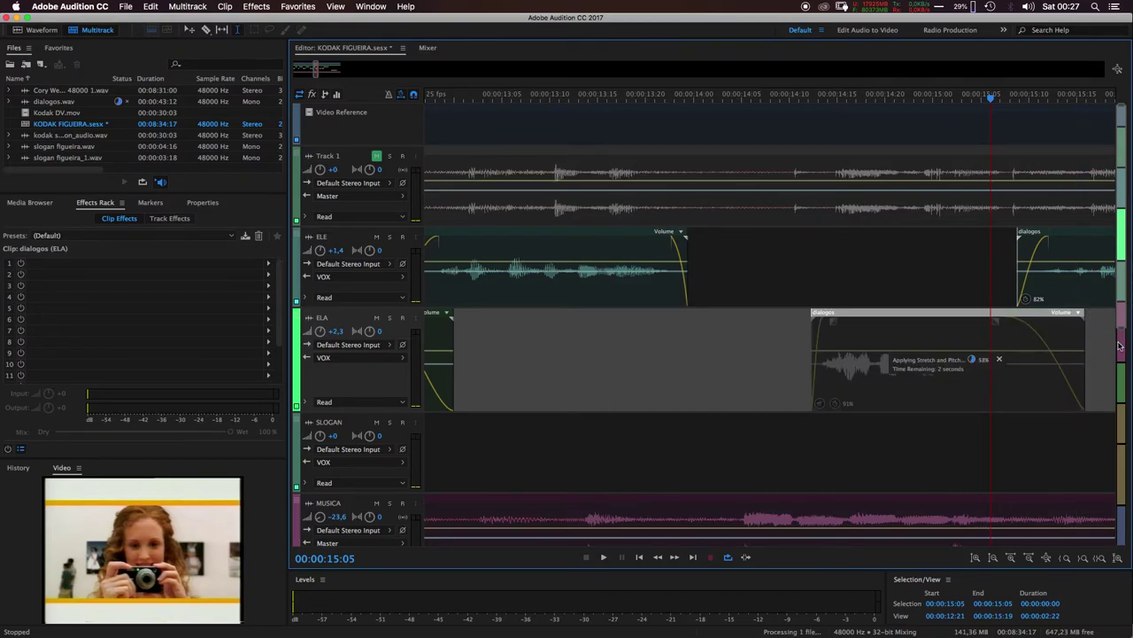
Replay the stretched ELA clip from points before it, including 00:00:13:05, 00:00:12:17 and 00:00:12:15, to check its timing
click(655, 99)
key(space)
click(506, 97)
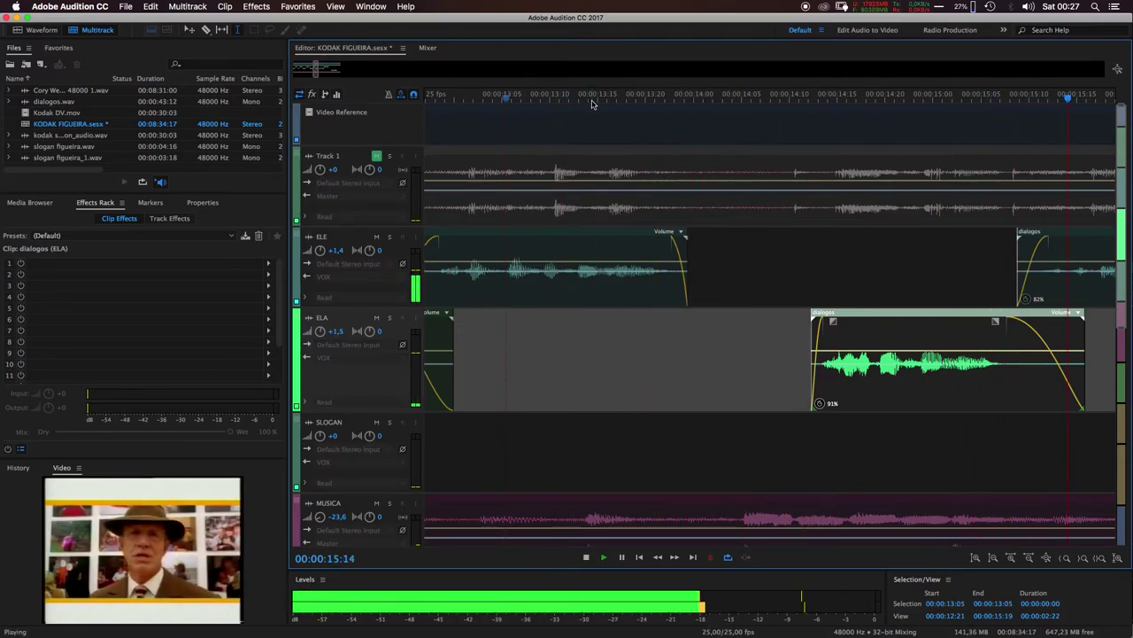
key(space)
drag(659, 96, 638, 100)
key(space)
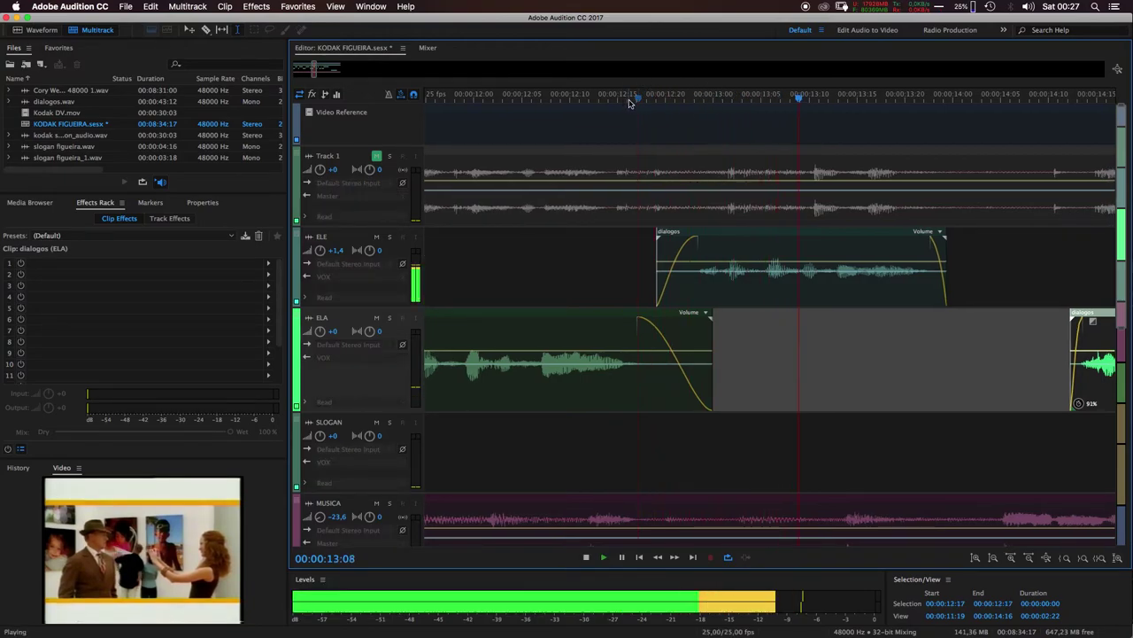
click(628, 102)
click(620, 94)
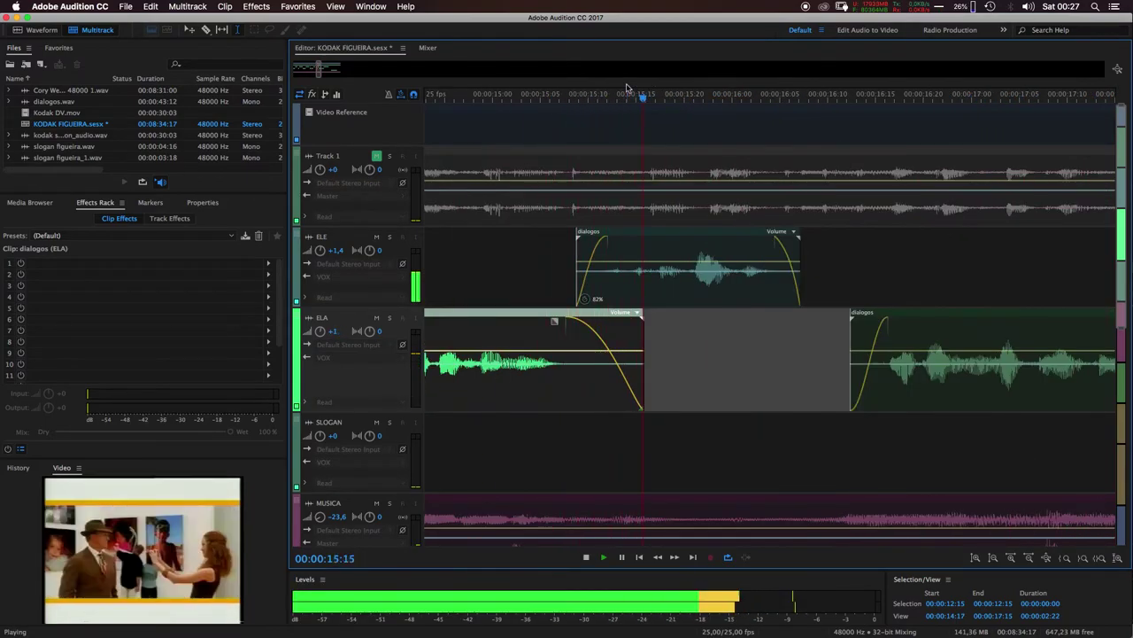
key(space)
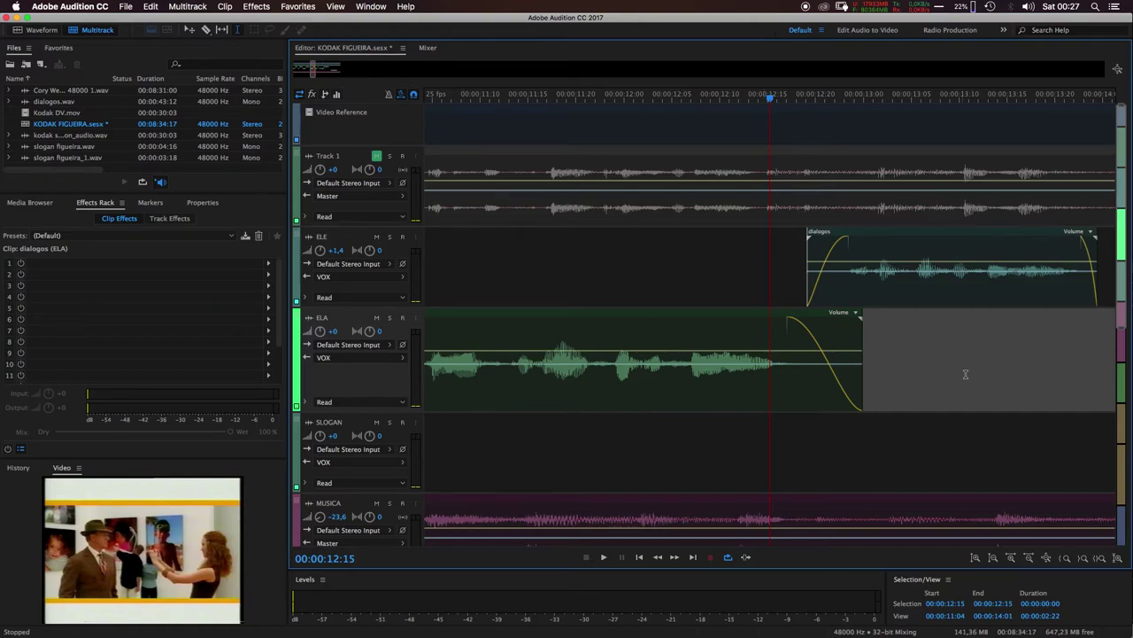
Shift the stretched ELA dialogue clip slightly earlier, replay the mix from 00:00:12:15, and save the session
scroll(966, 374, right, 3)
scroll(966, 375, right, 5)
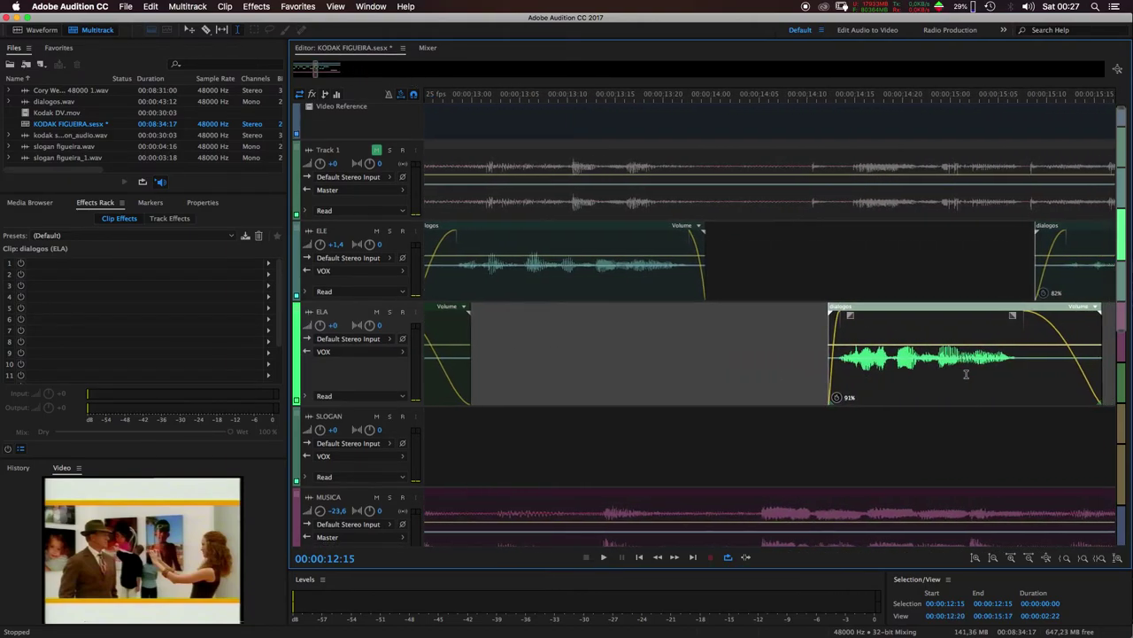
drag(893, 316, 873, 304)
key(space)
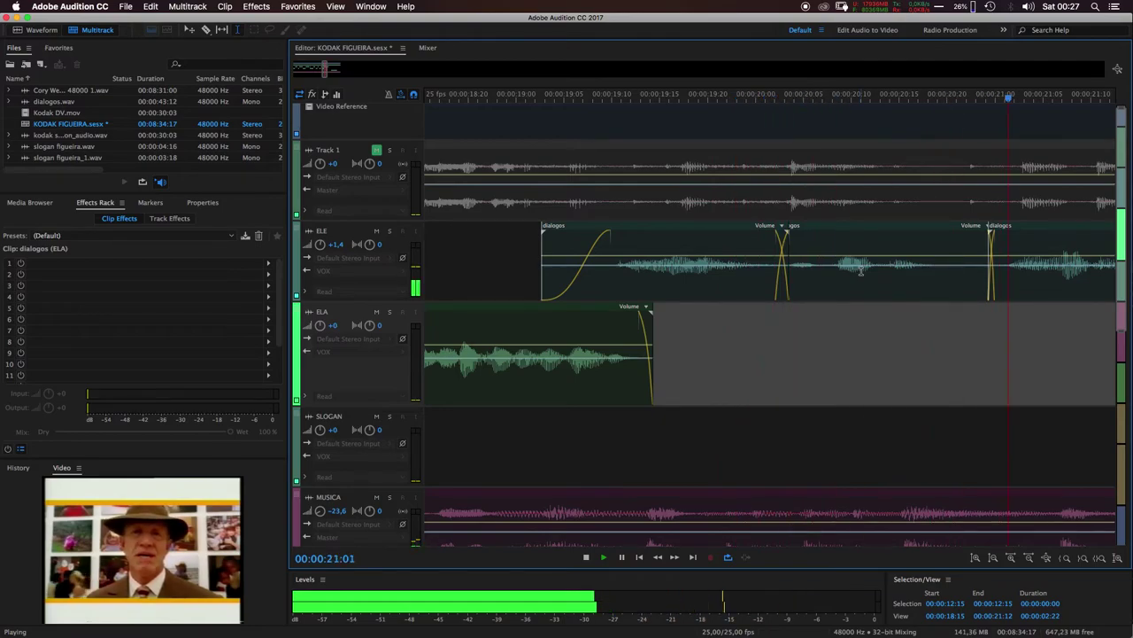
key(space)
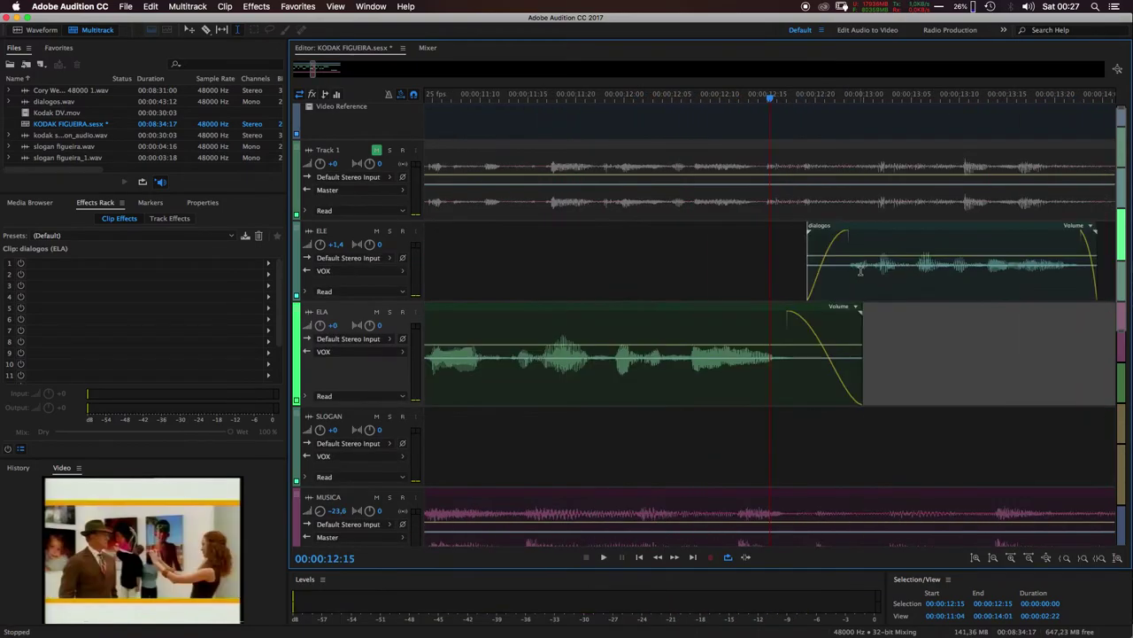
key(super+s)
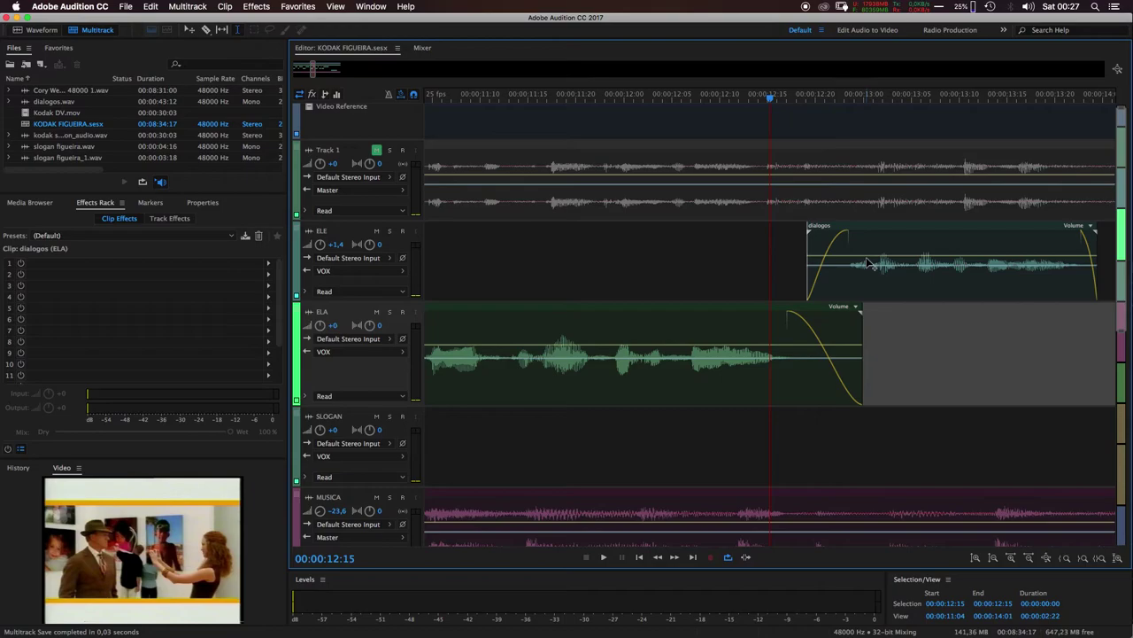
Play the whole spot from 00:00:00:00 to check the mix
key(minus)
key(minus)
key(minus)
key(minus)
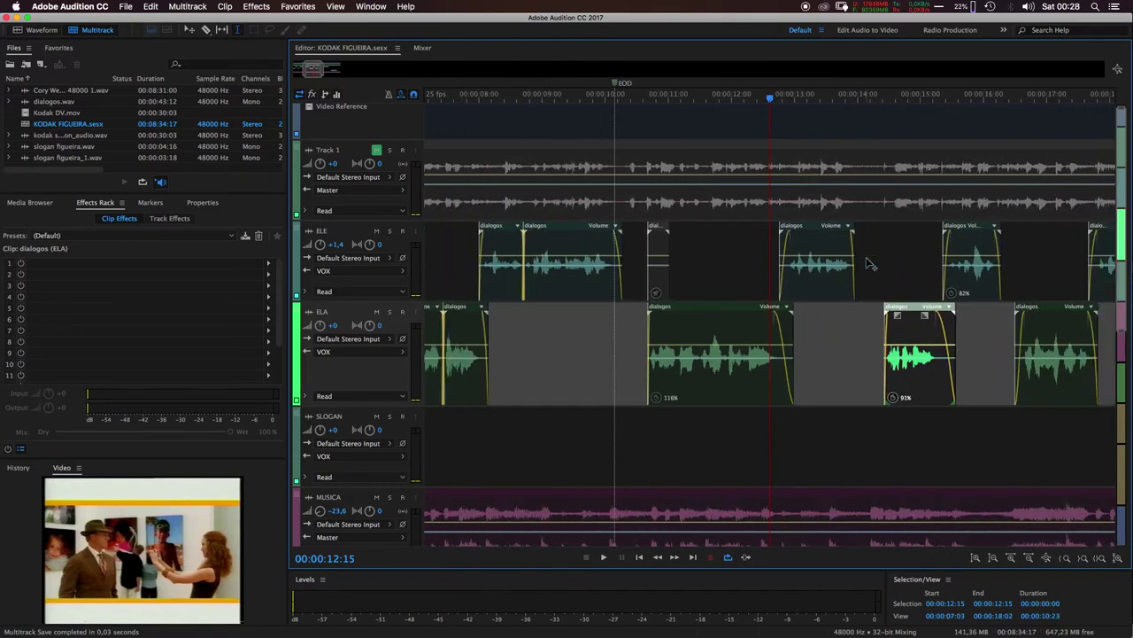
key(minus)
key(minus)
key(minus)
key(minus)
key(minus)
key(minus)
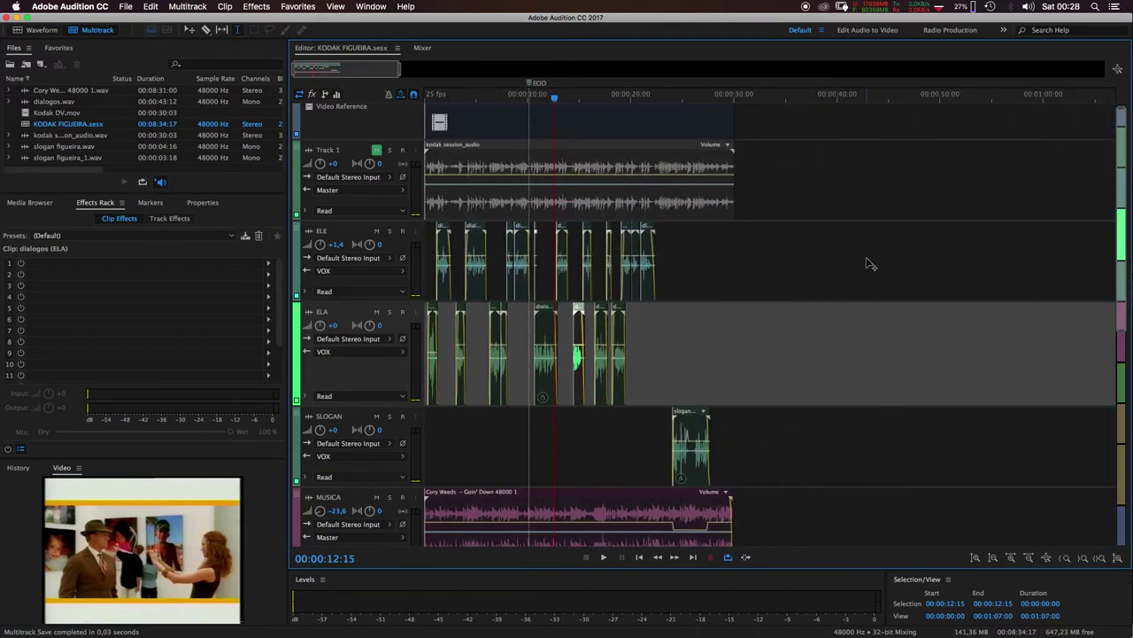
click(395, 105)
key(space)
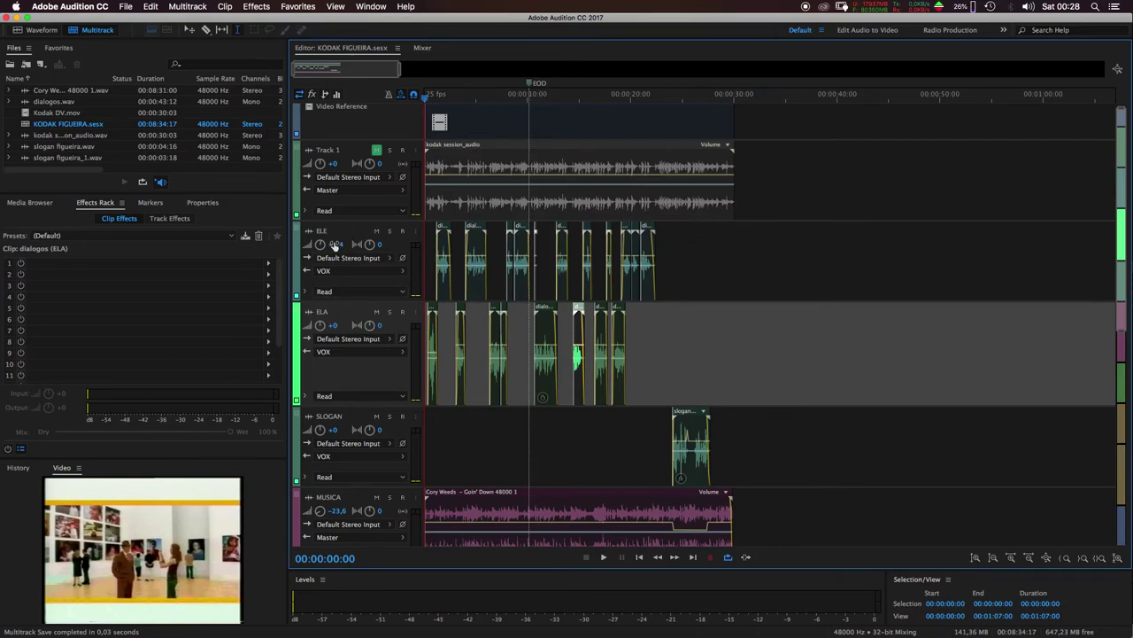
Try a small change to the ELE track volume, undo it, and open the Mixer
drag(345, 244, 338, 247)
key(super+z)
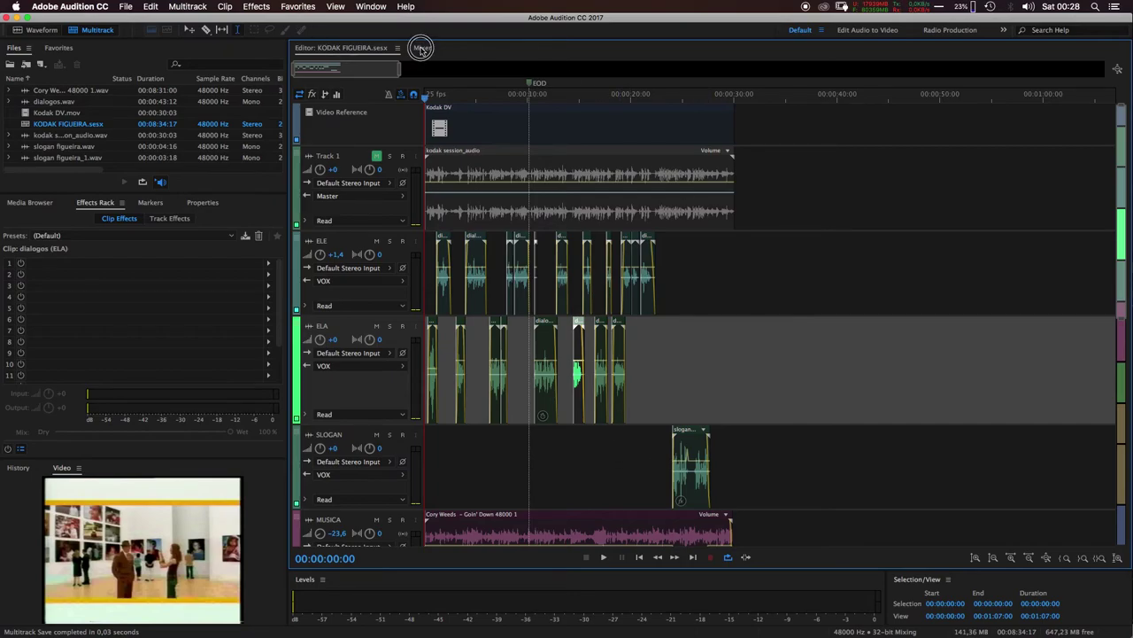
click(422, 47)
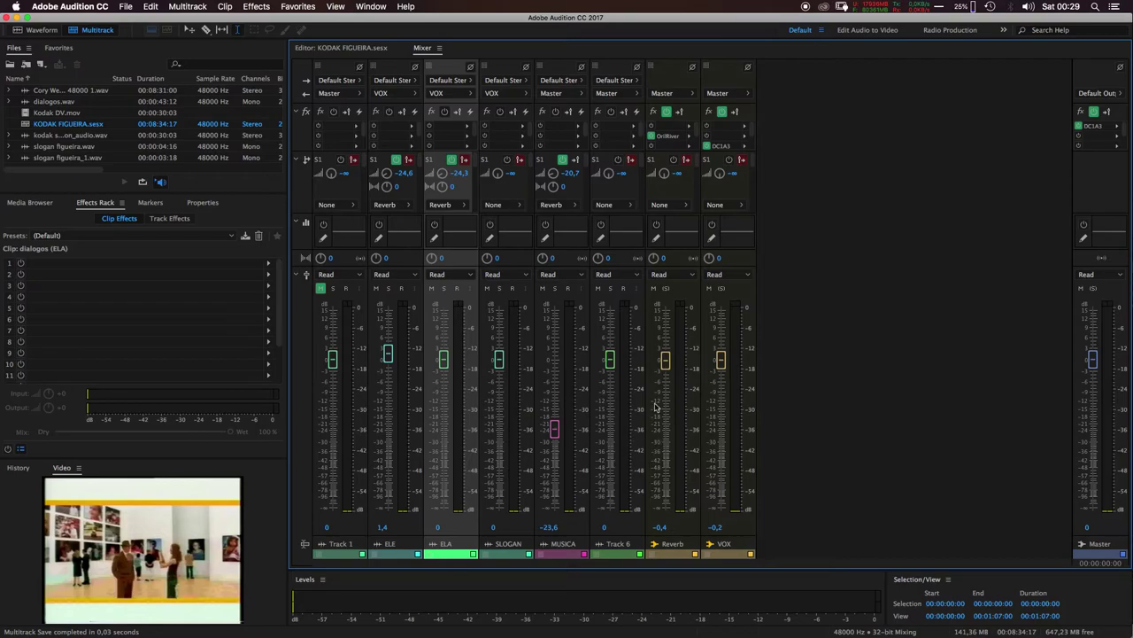
Lower the SLOGAN track volume to -0,5 dB in the Mixer
click(396, 161)
click(451, 160)
mouse_move(499, 358)
mouse_down()
mouse_move(498, 310)
mouse_move(500, 362)
mouse_up()
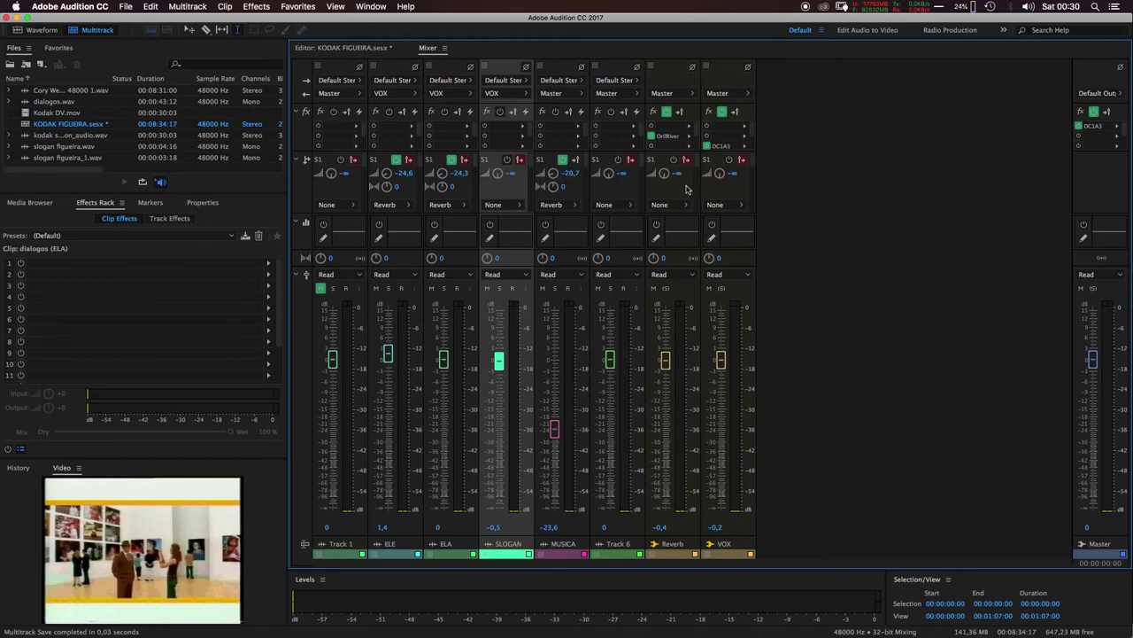
Check the MUSICA volume envelope in the session and play the mix from 00:00:22:00 while watching the Mixer levels
click(368, 49)
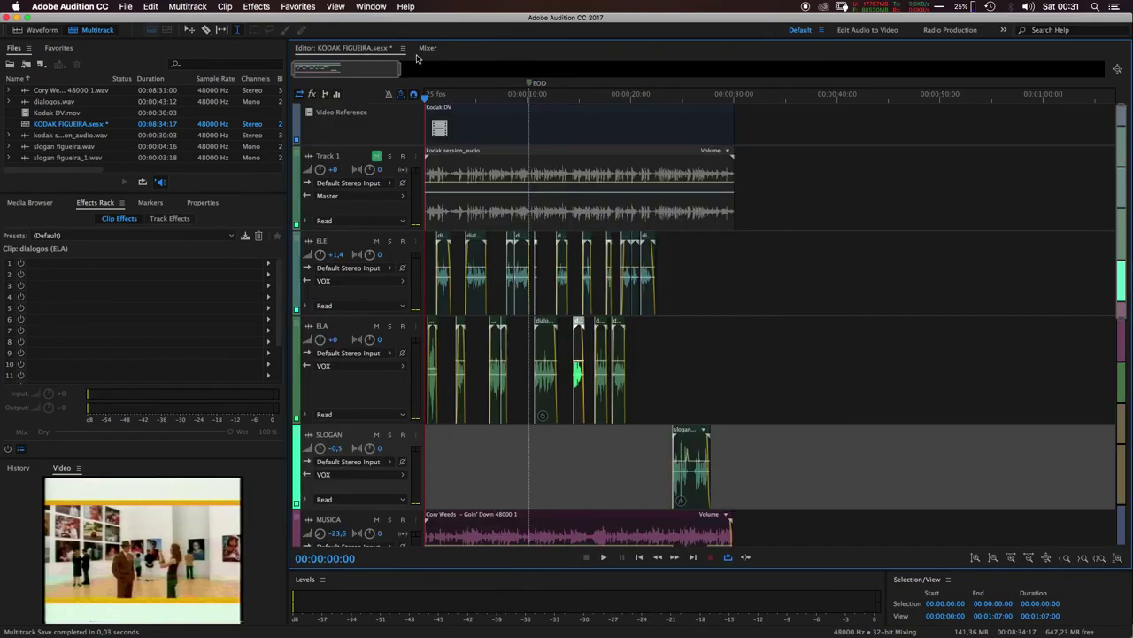
scroll(752, 309, down, 8)
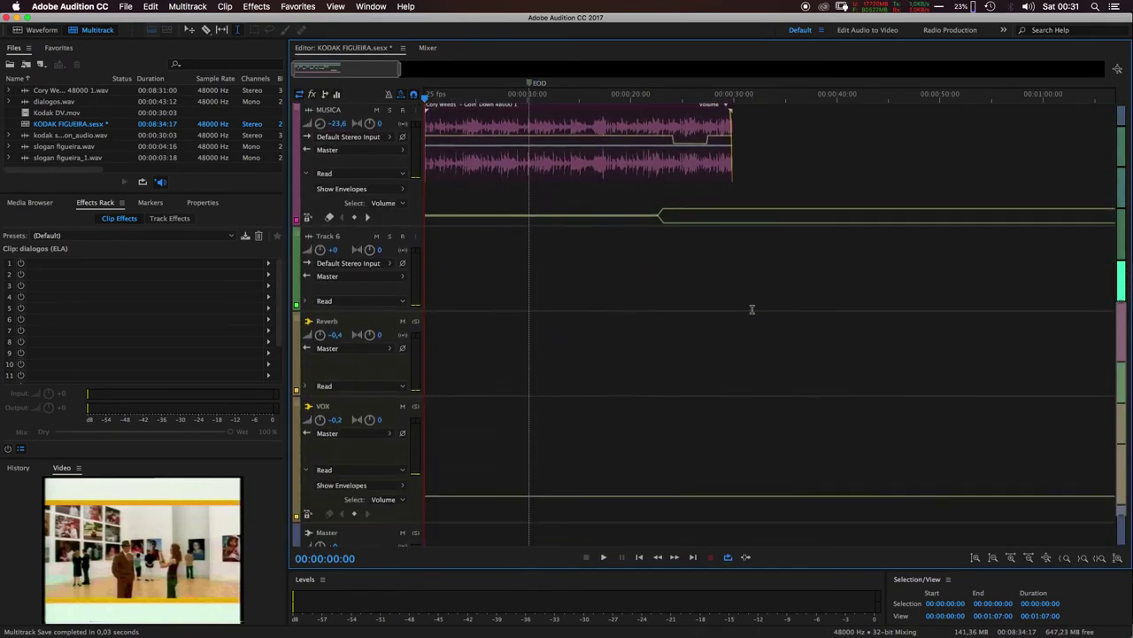
click(429, 48)
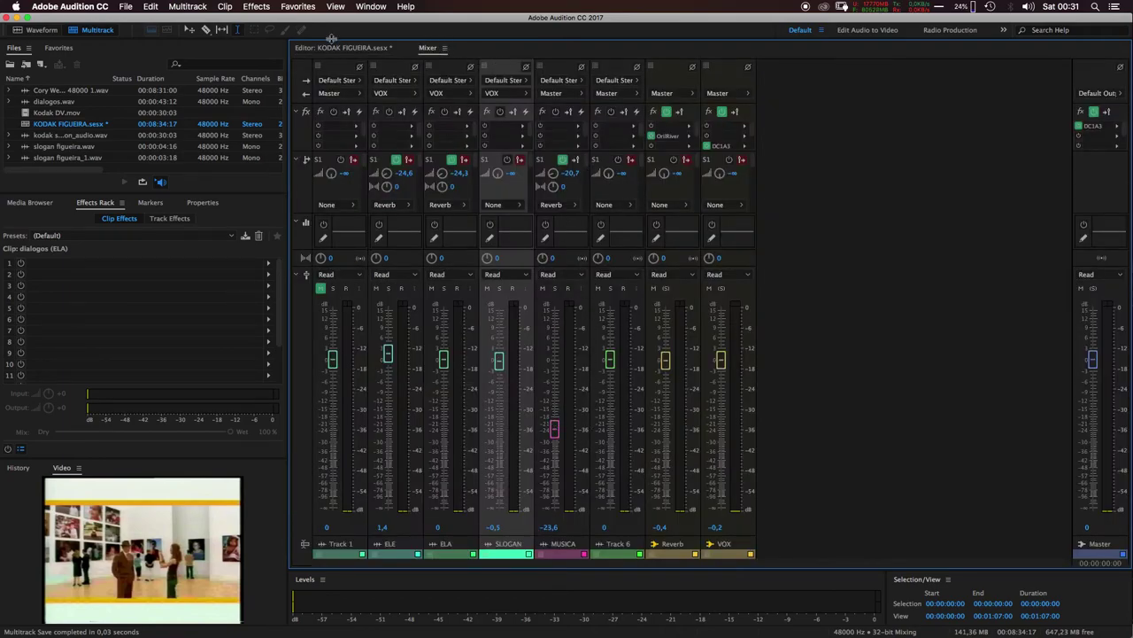
click(335, 48)
drag(629, 98, 652, 101)
click(428, 48)
key(space)
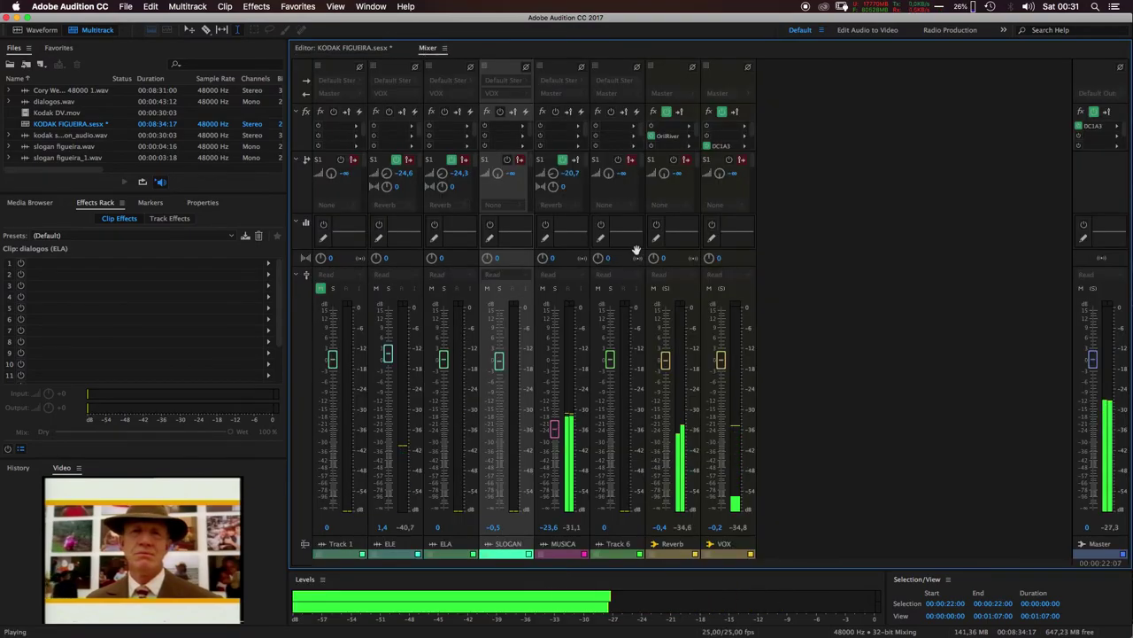
drag(556, 430, 569, 382)
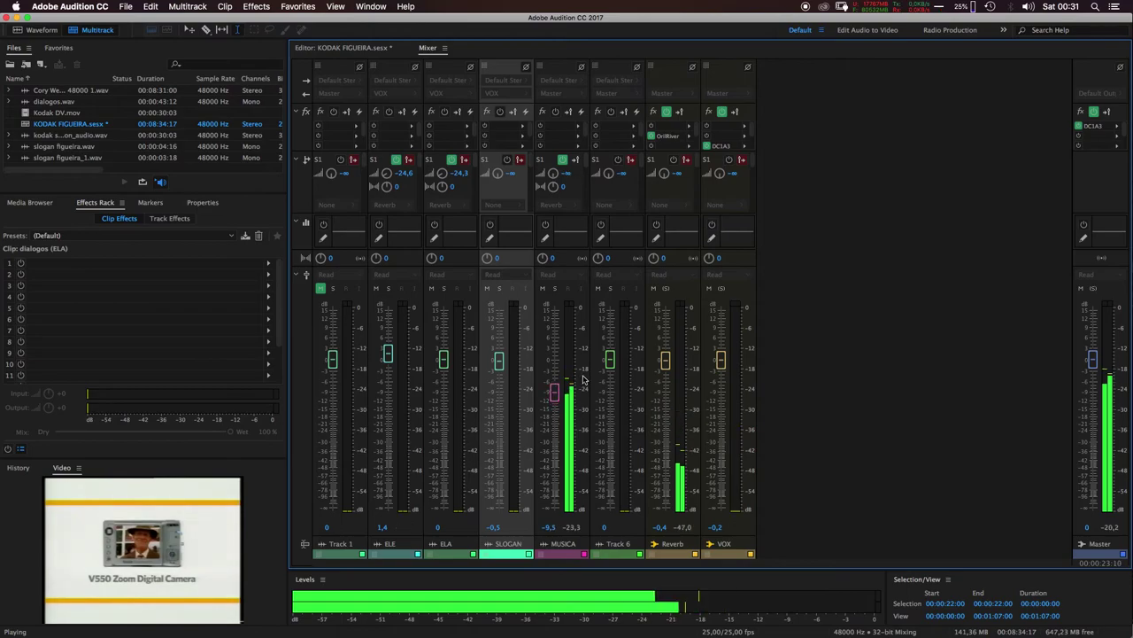
key(space)
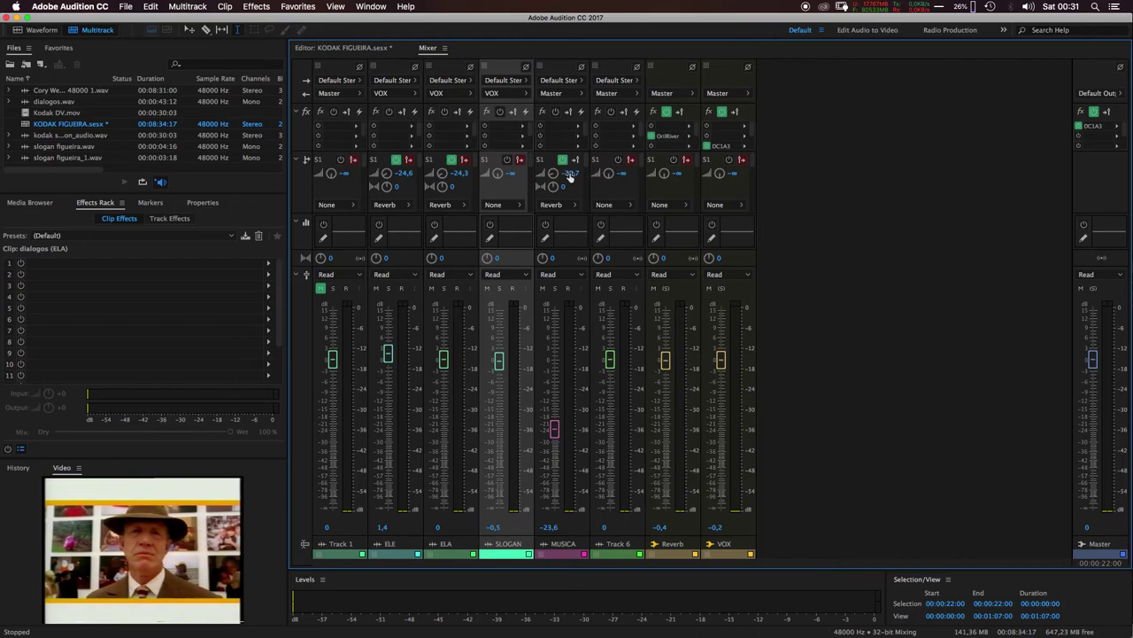
Review the DC1A3 compressor settings on the Master track and close the effect window
scroll(570, 174, down, 10)
click(1102, 137)
double_click(1082, 129)
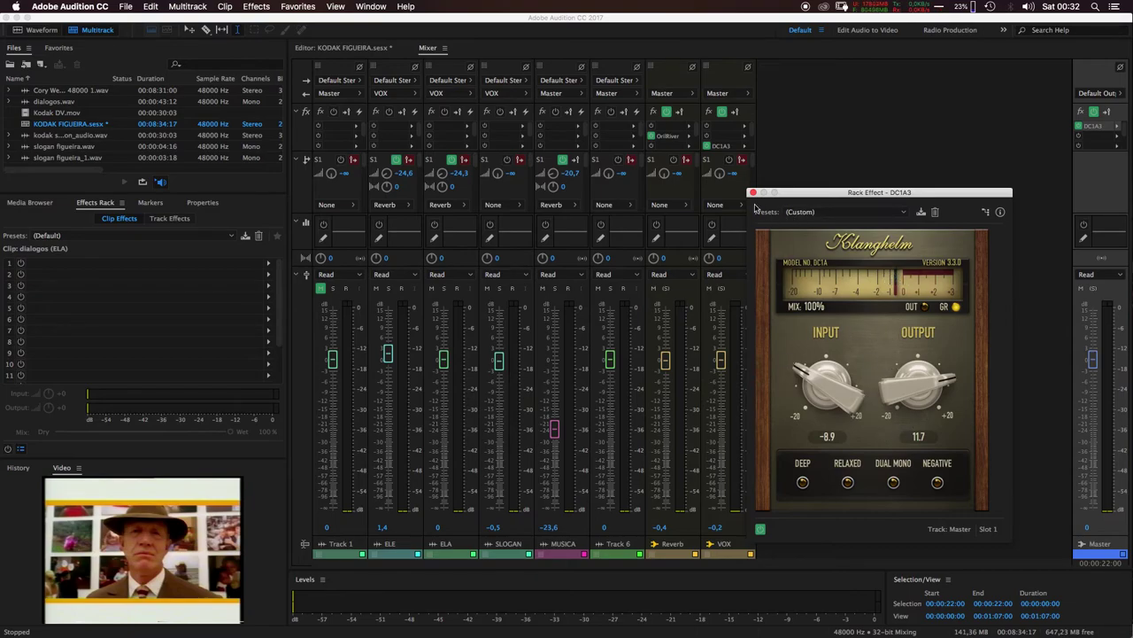
click(754, 193)
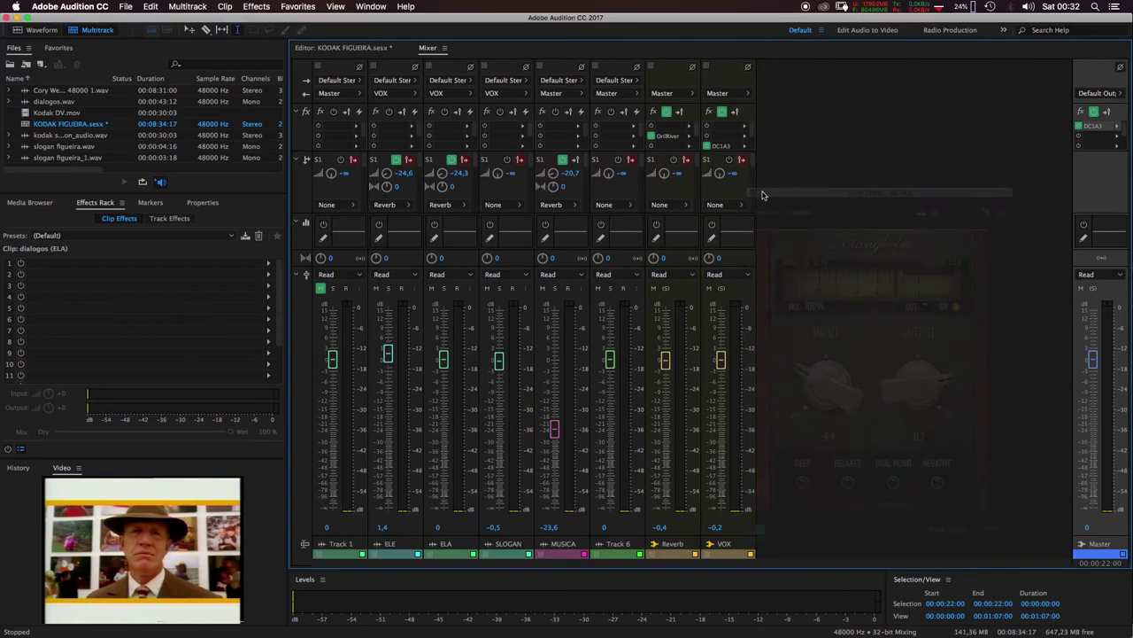
click(124, 7)
click(801, 137)
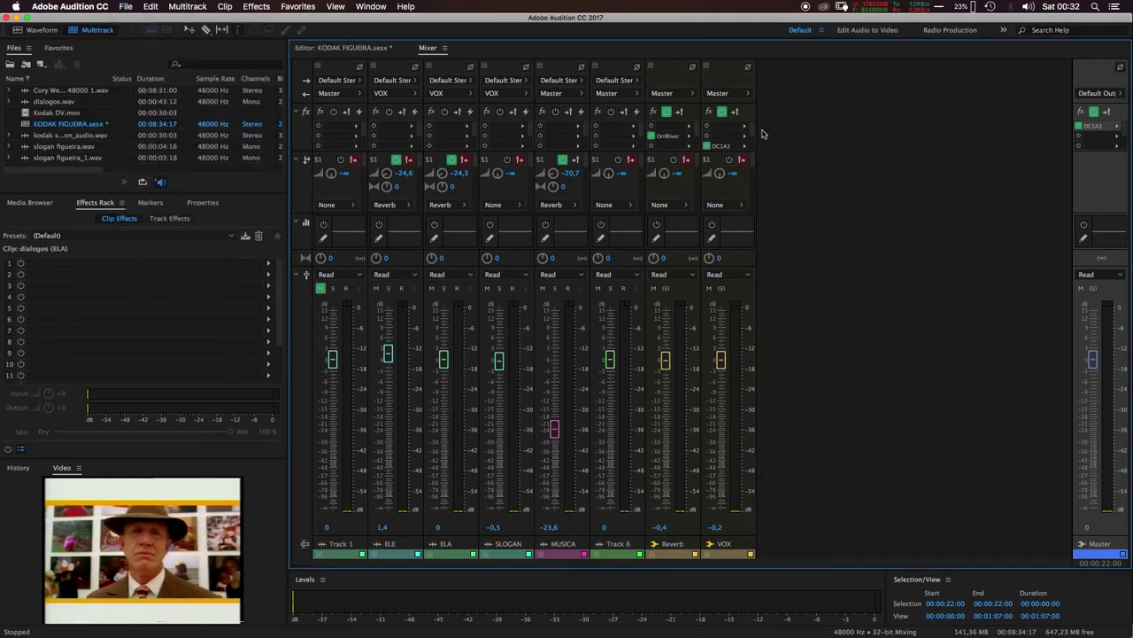
Play the full session from 00:00:00:00, checking the Mixer levels near the end, and stop playback
click(359, 48)
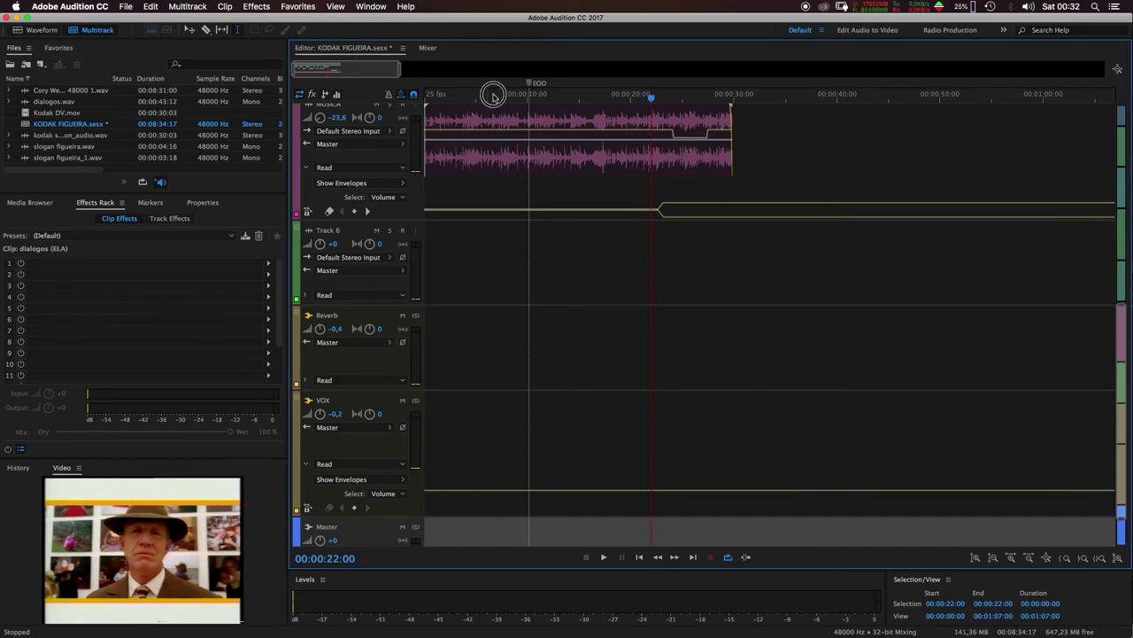
key(space)
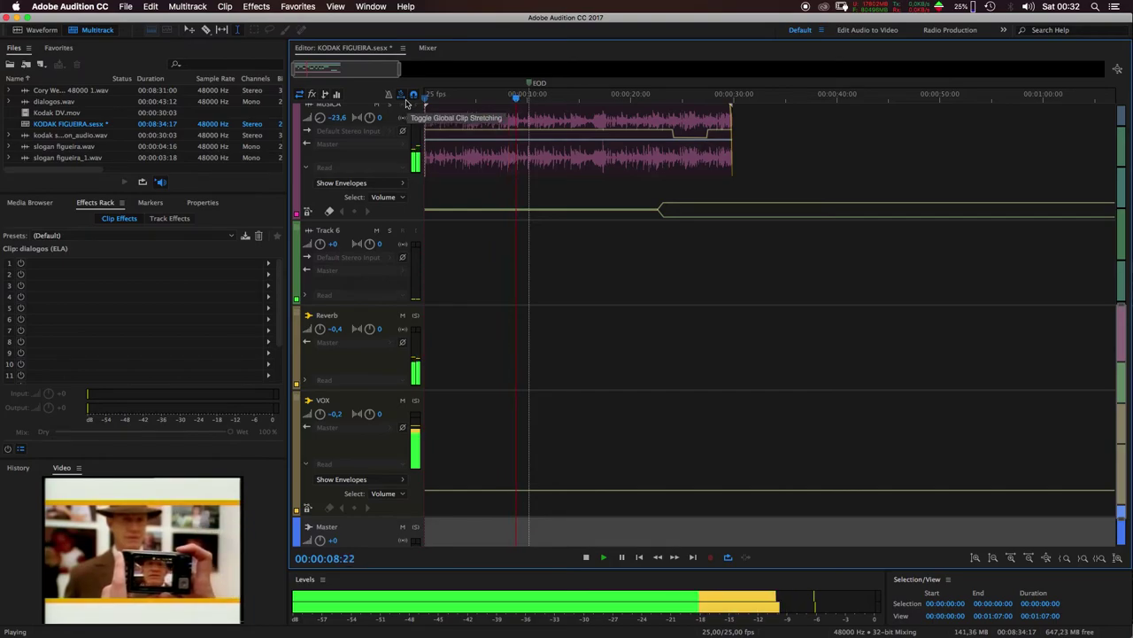
click(427, 47)
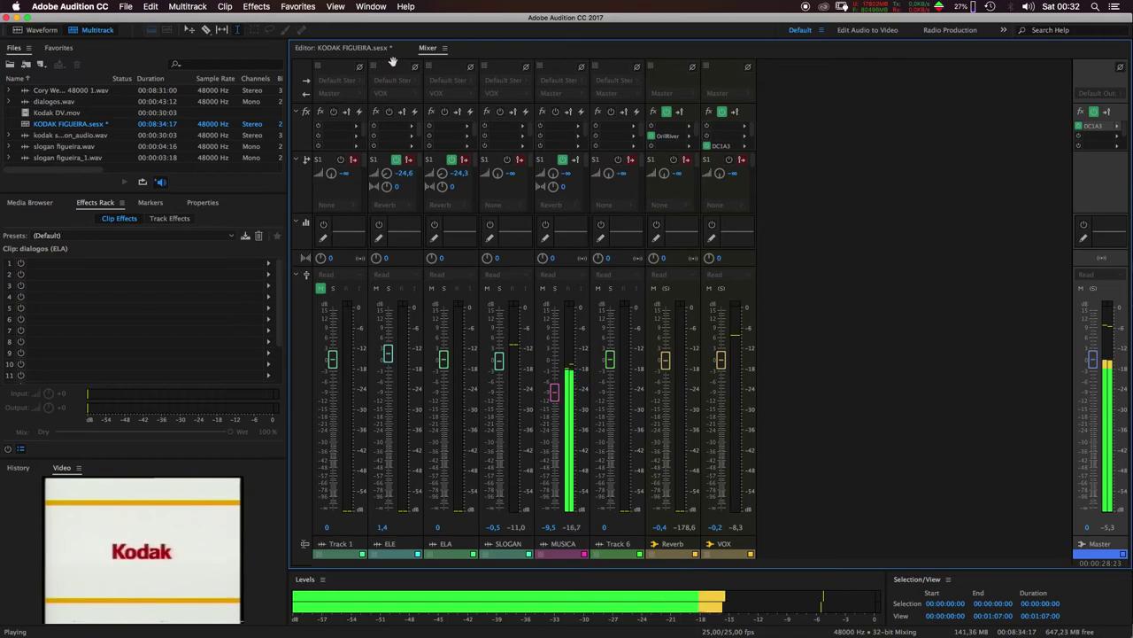
key(space)
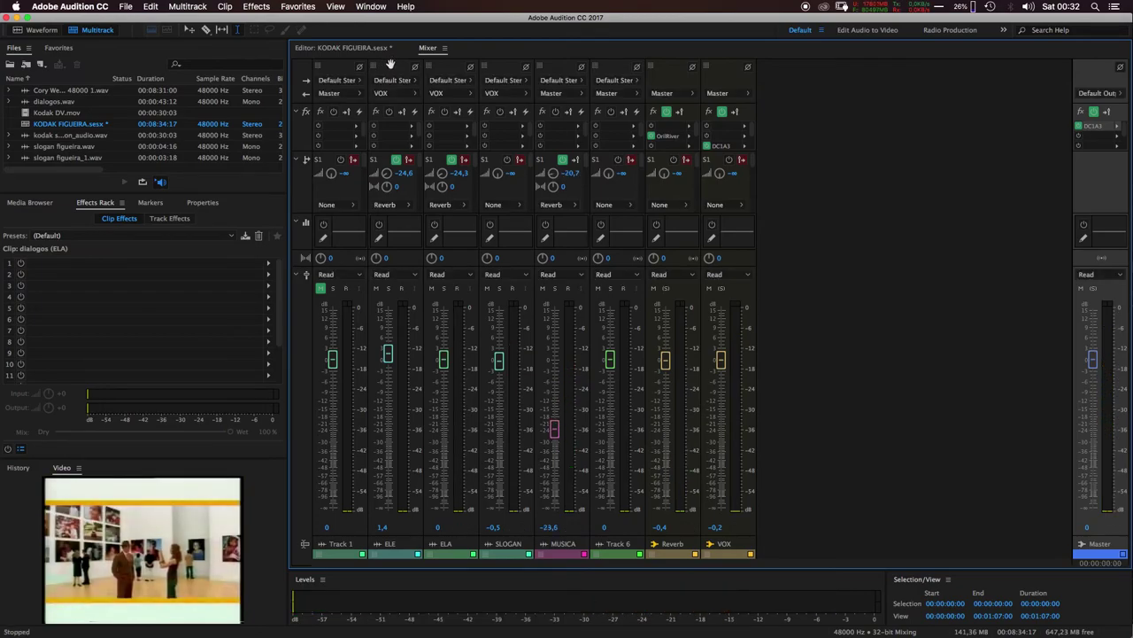
Return to the session timeline and save KODAK FIGUEIRA.sesx
click(353, 50)
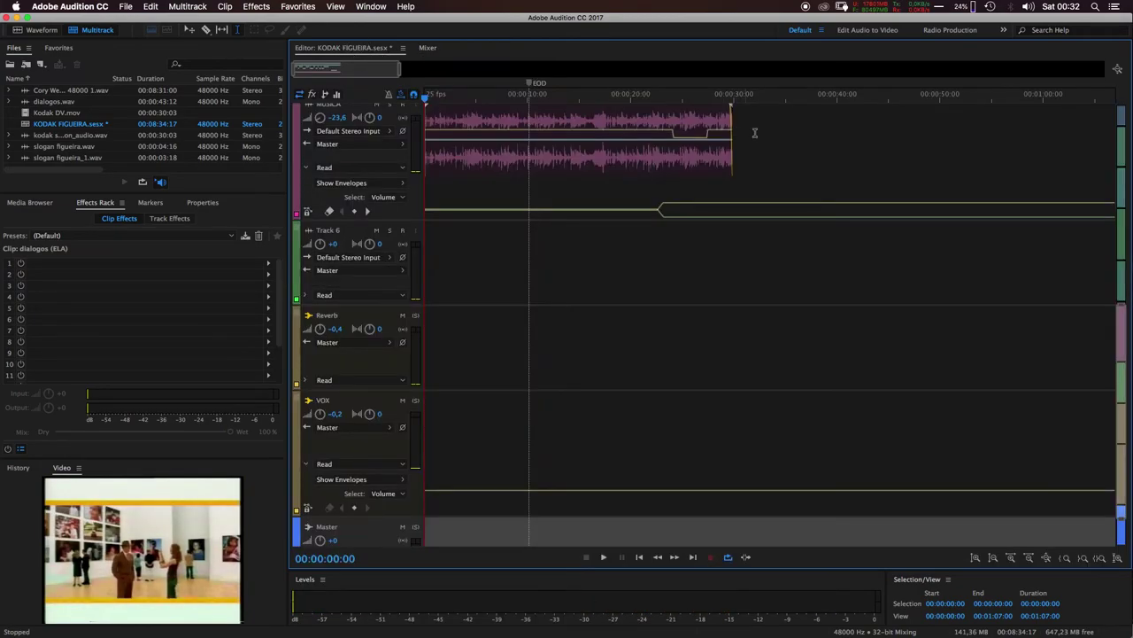
scroll(781, 164, up, 5)
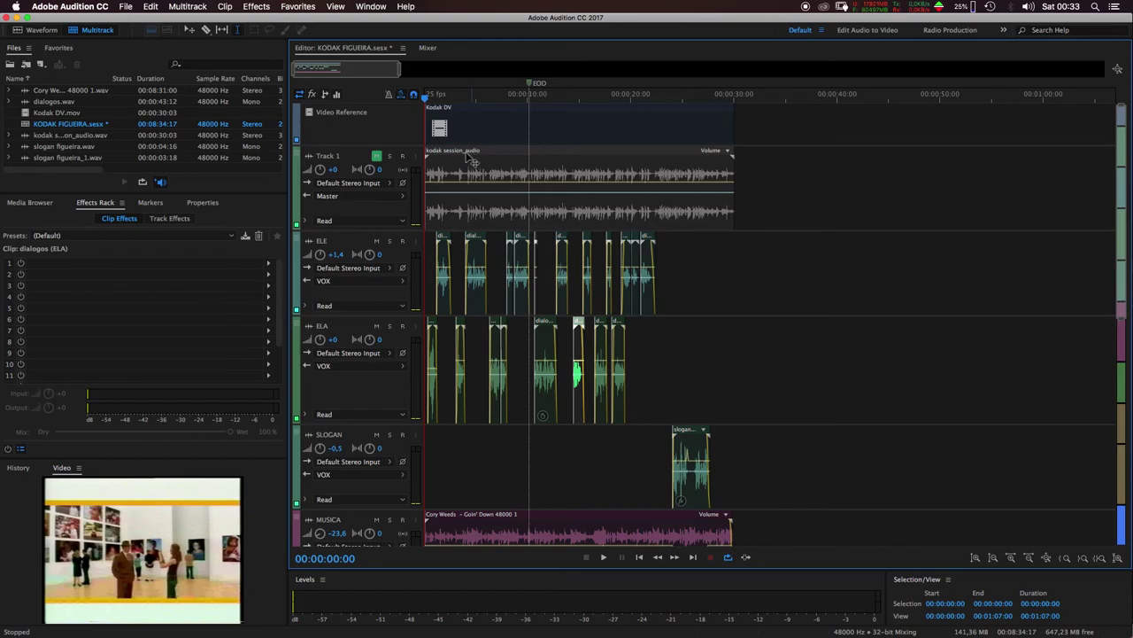
key(super+s)
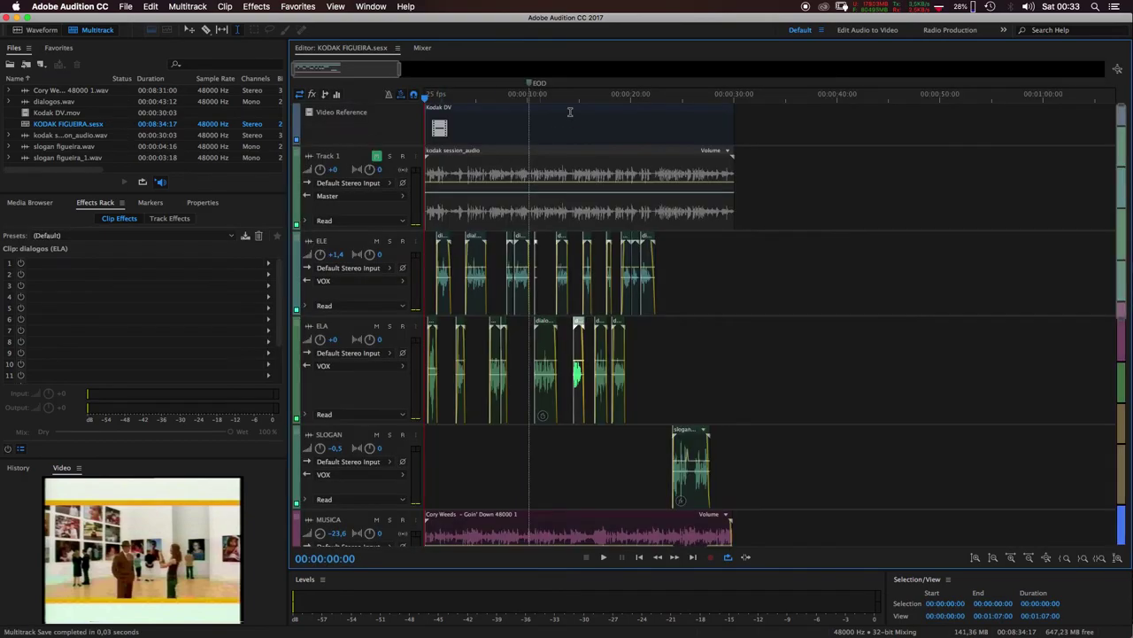
Start a multitrack mixdown export of the entire session and review its file name and Desktop location
click(124, 7)
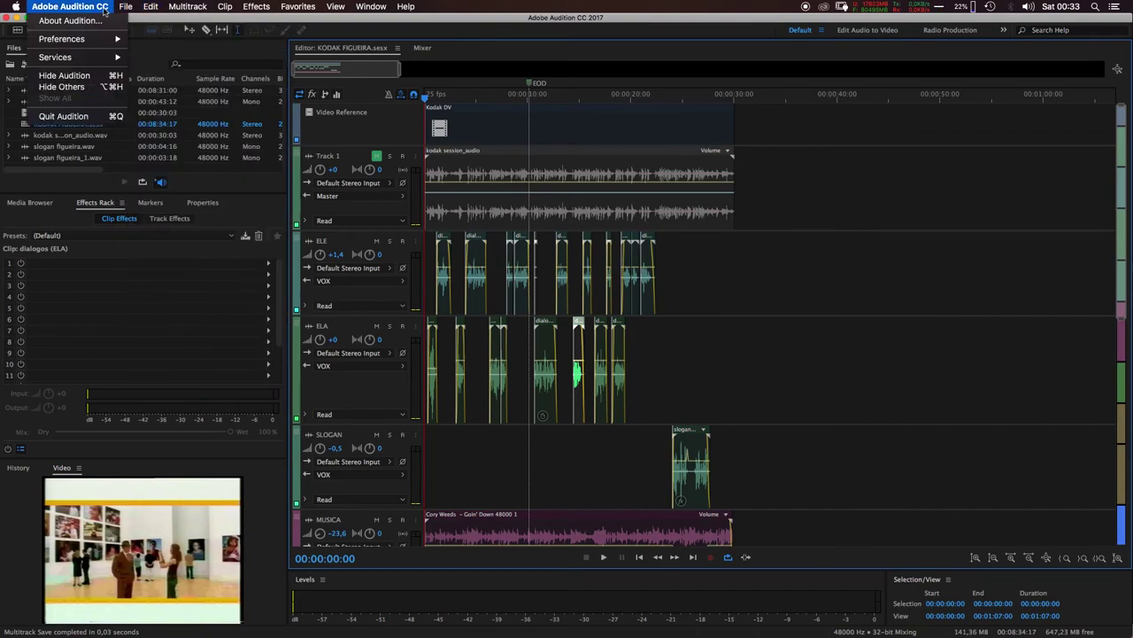
mouse_move(213, 220)
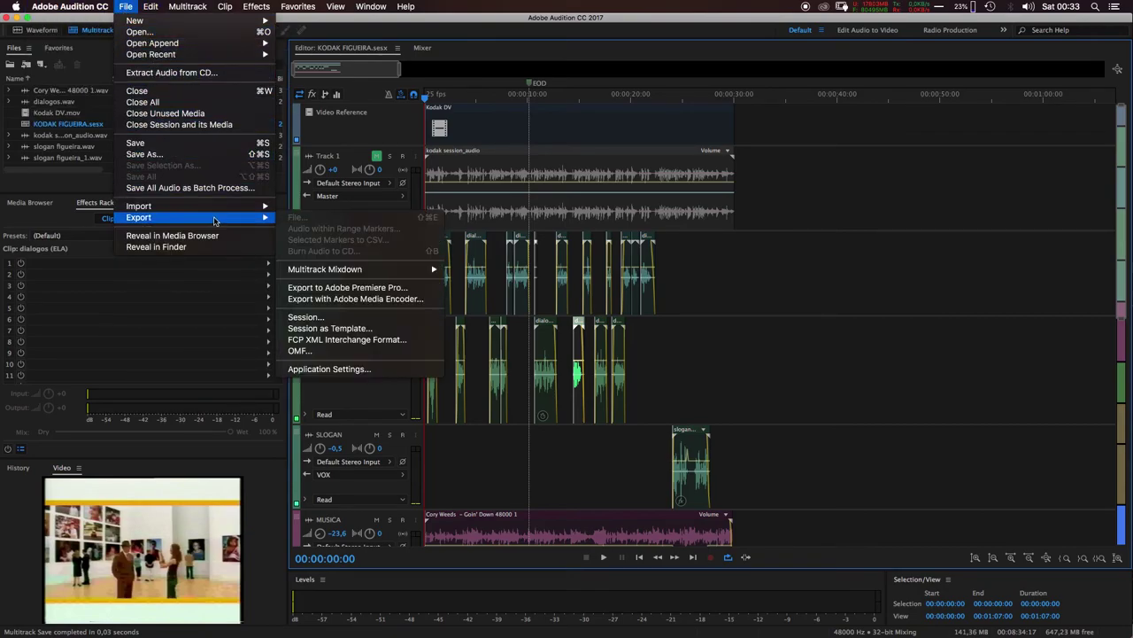
mouse_move(308, 271)
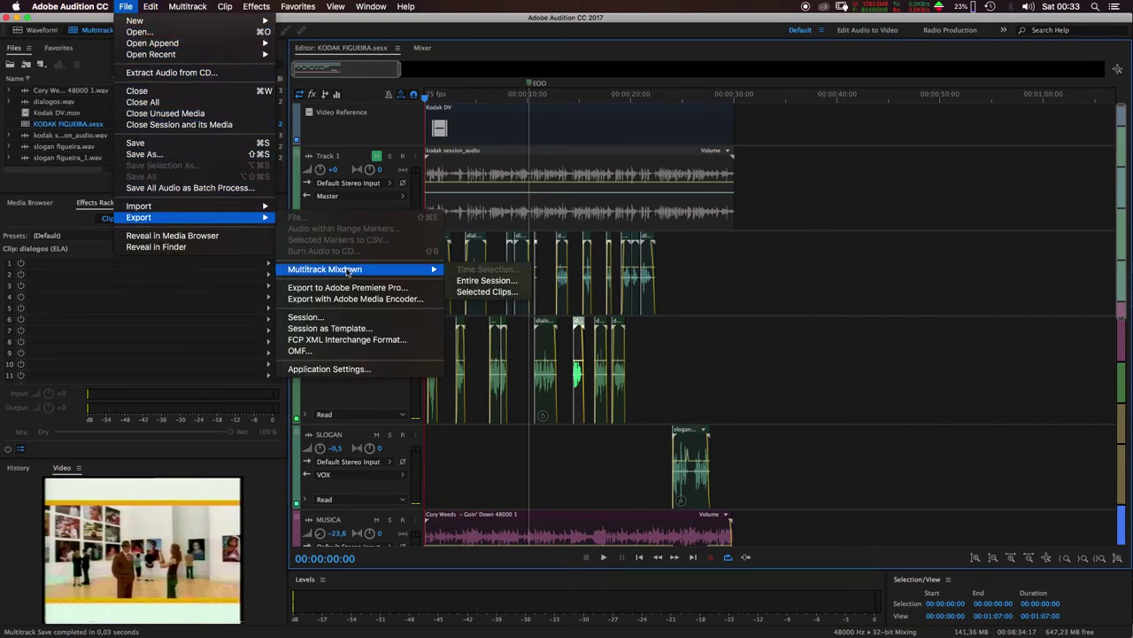
click(478, 280)
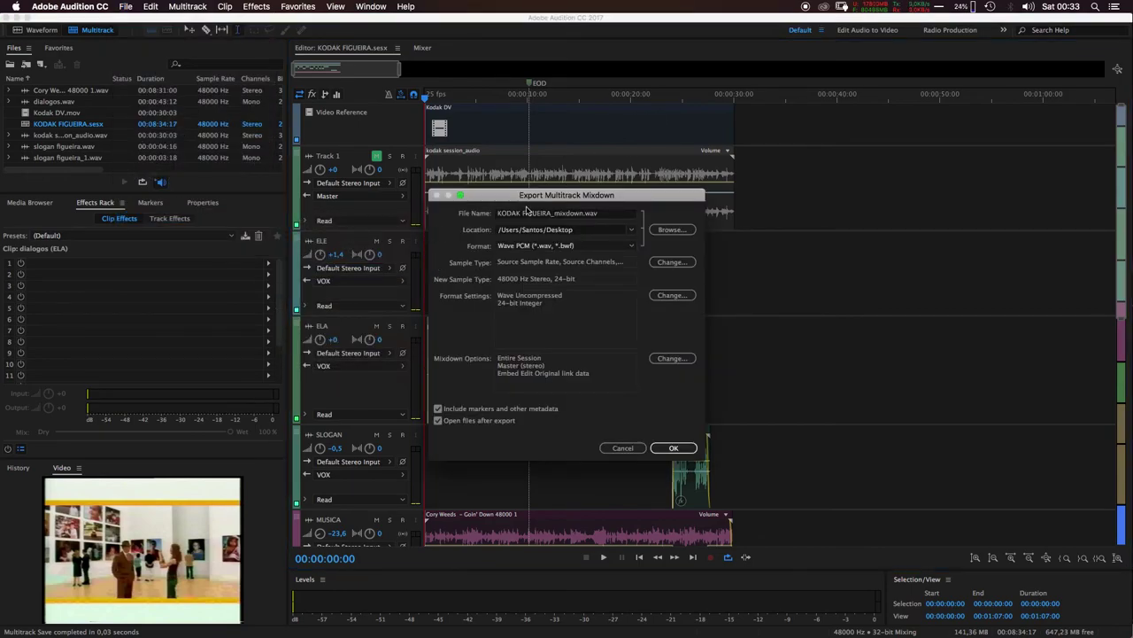
click(502, 213)
drag(549, 213, 469, 213)
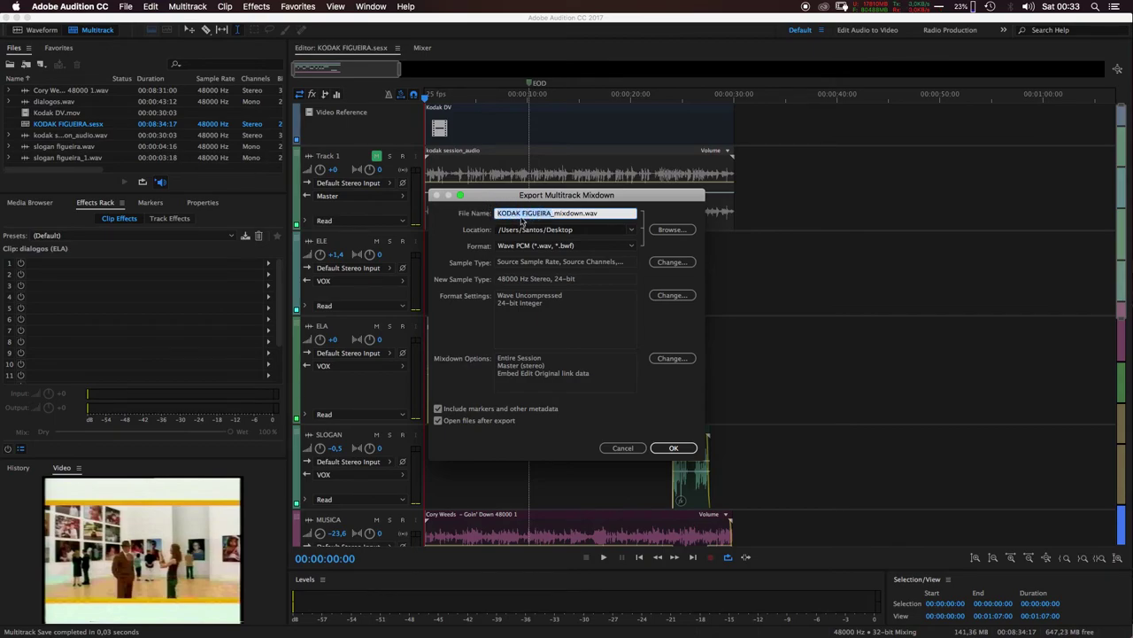
drag(584, 213, 467, 217)
click(554, 213)
drag(579, 214, 399, 220)
click(554, 230)
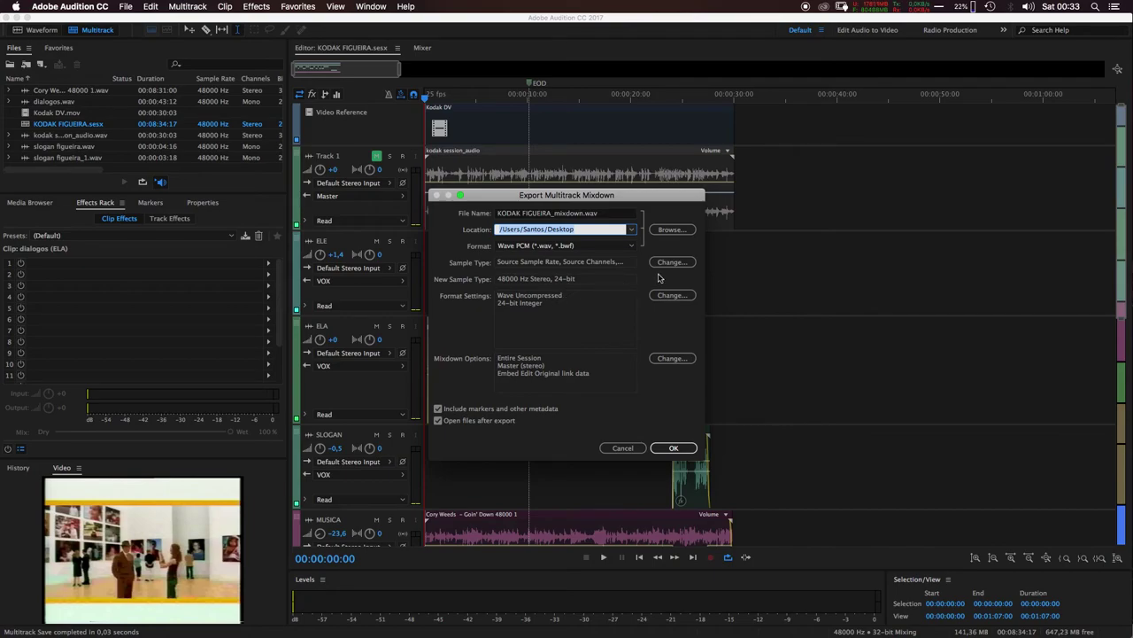
Look through the sample type options without changing them, and export the mixdown as a 48000 Hz stereo, 24-bit Wave PCM file
click(671, 264)
click(670, 263)
click(600, 202)
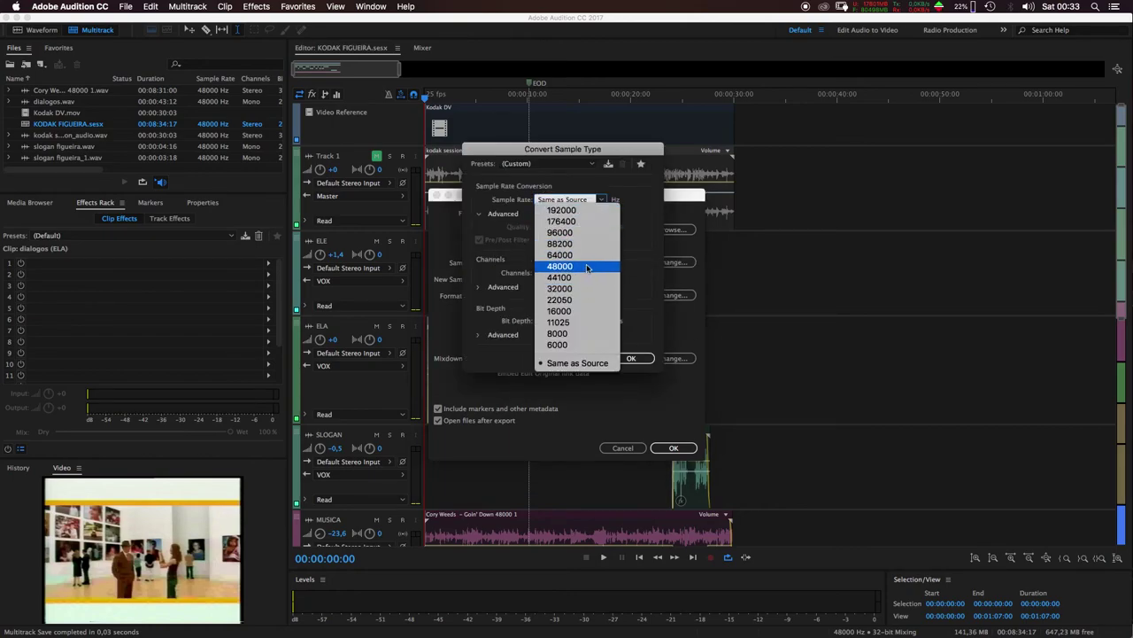
click(651, 317)
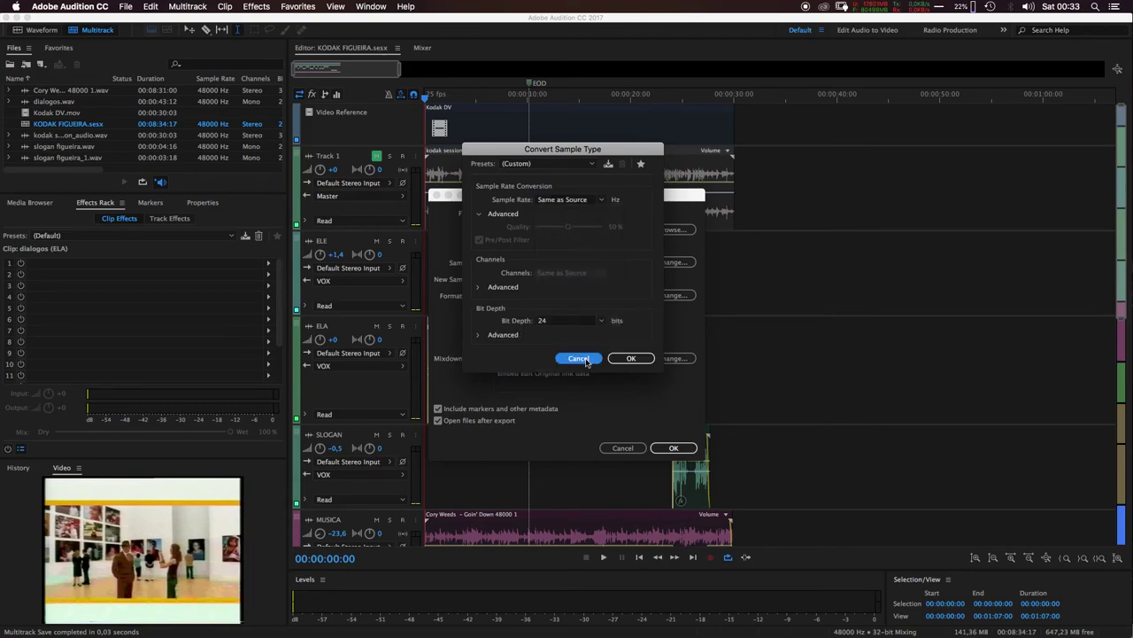
click(592, 357)
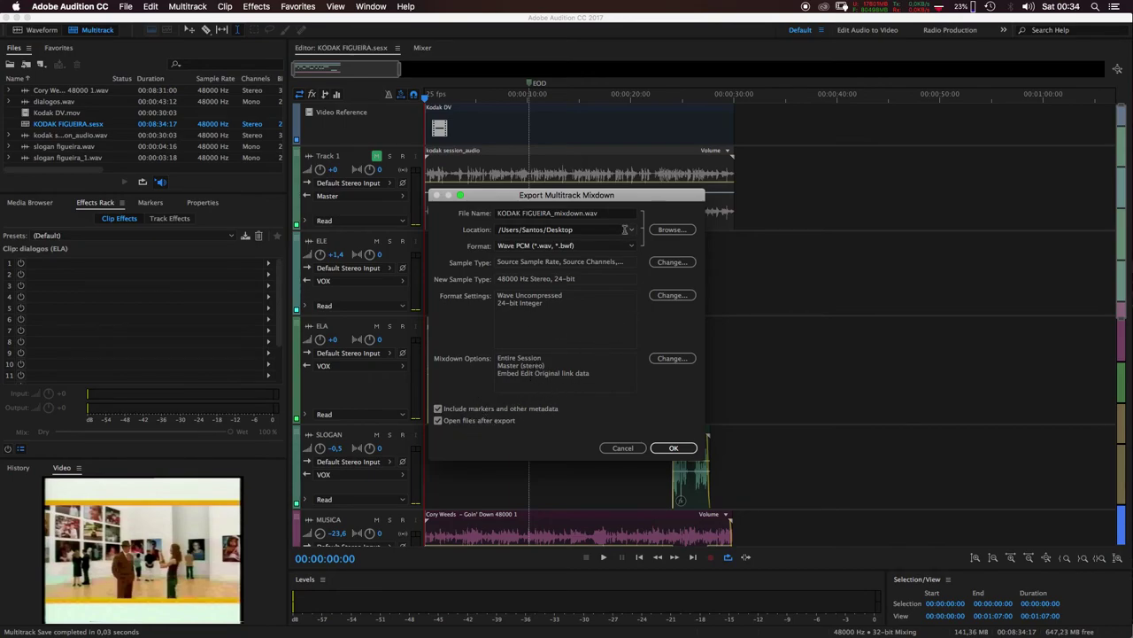
click(673, 447)
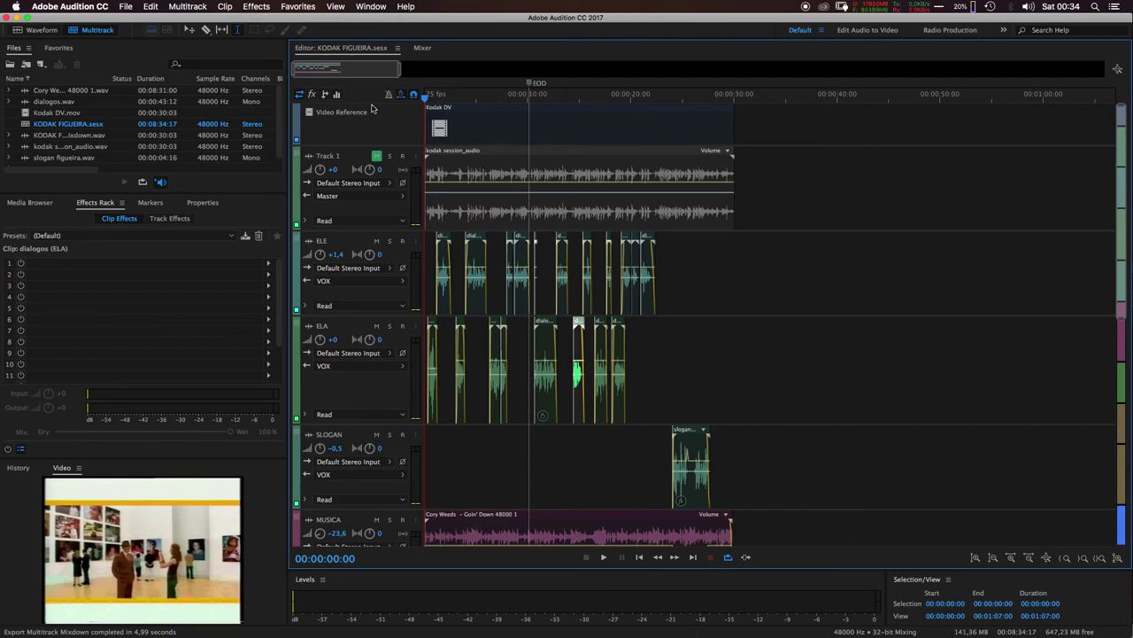
Open KODAK FIGUEIRA_mixdown.wav from the Desktop in the Waveform editor
click(38, 31)
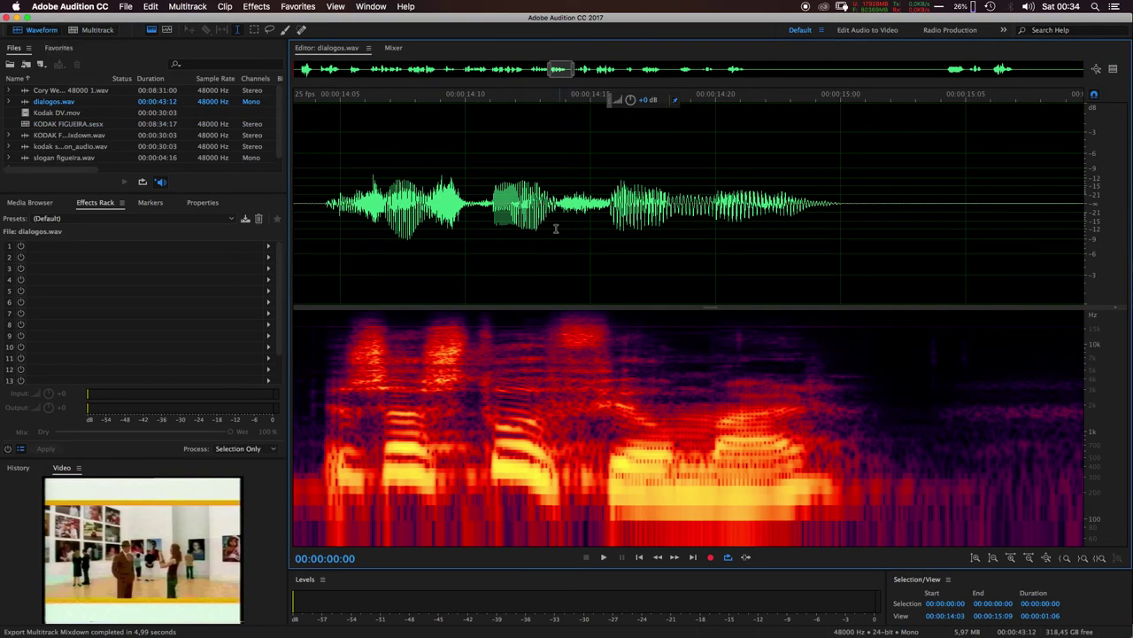
key(super+o)
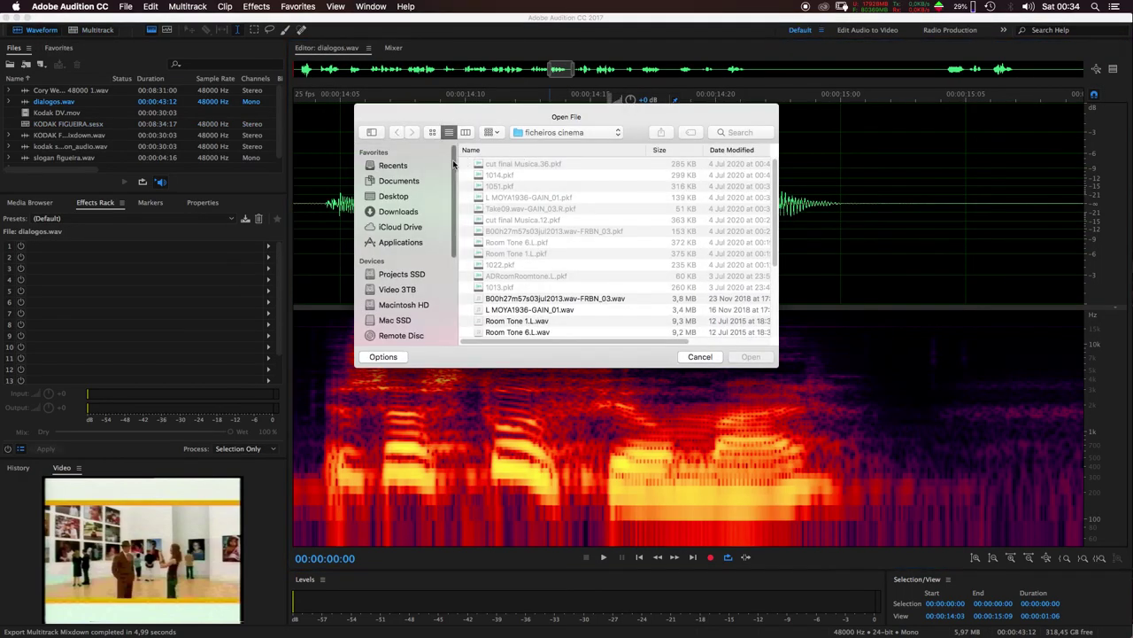
click(393, 196)
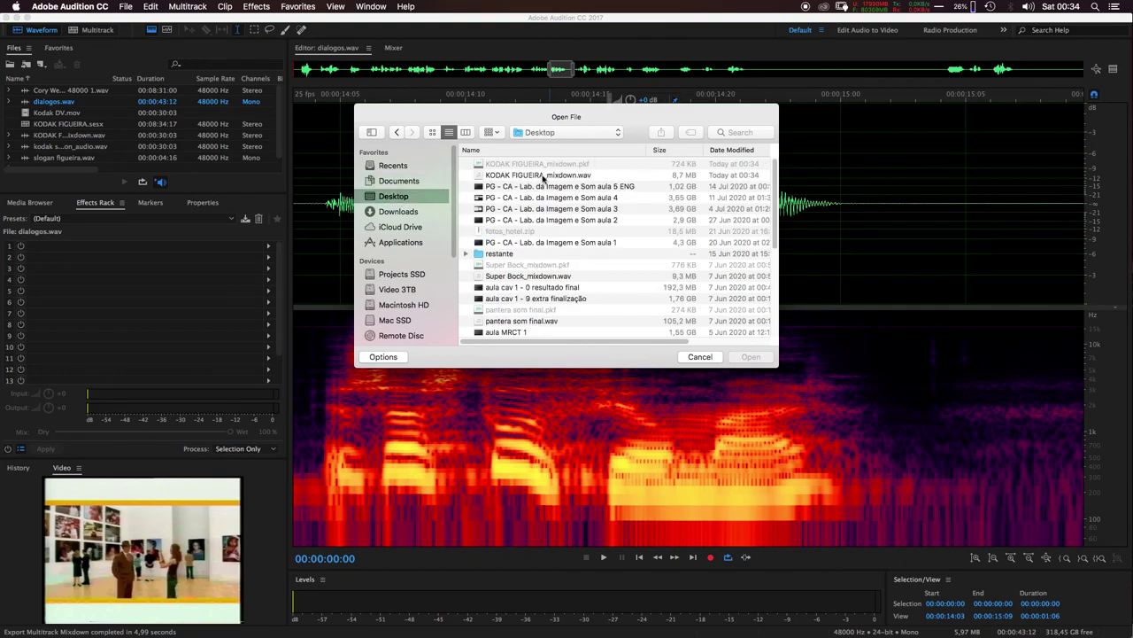
double_click(543, 175)
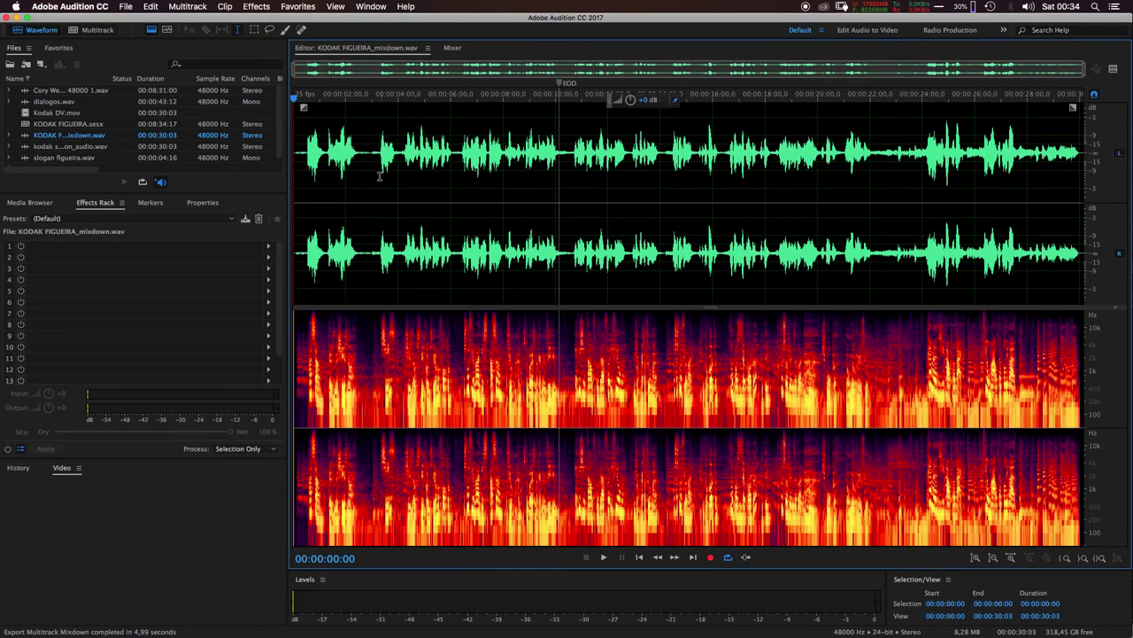
Select and play the entire mixdown waveform, and apply the Normalize to -0.1 dB favorite to it
double_click(361, 166)
key(space)
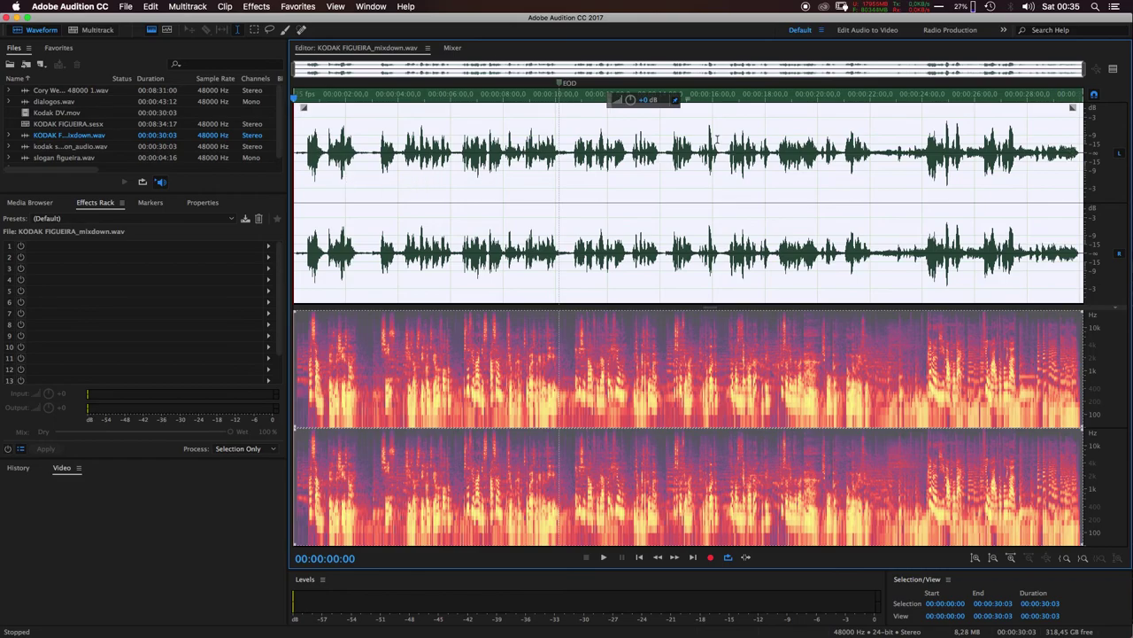
click(56, 47)
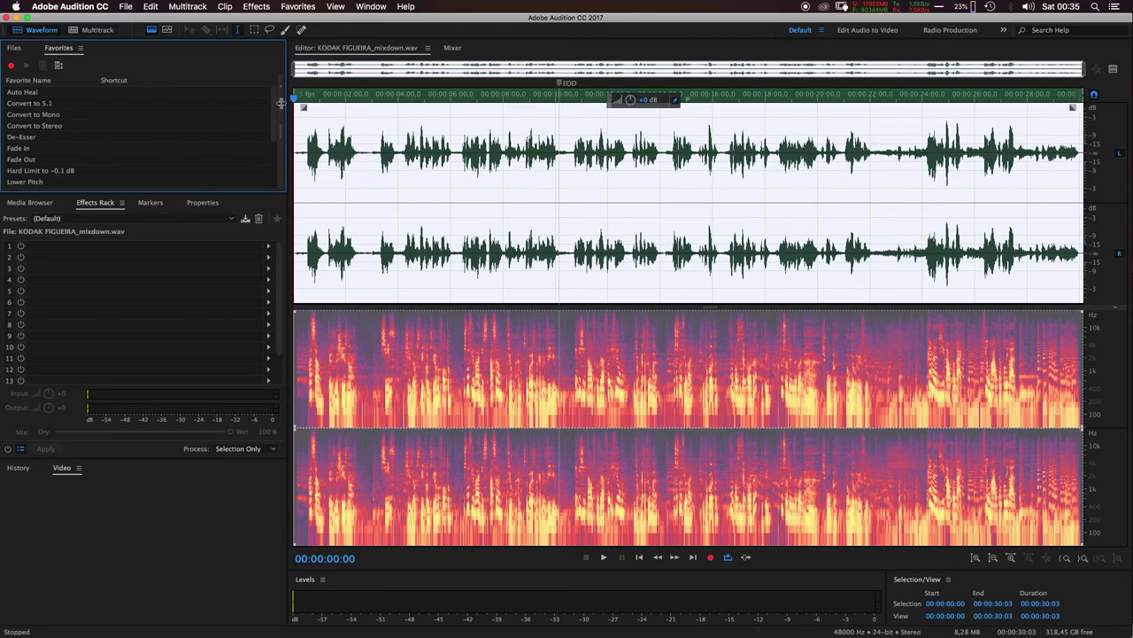
drag(281, 103, 279, 142)
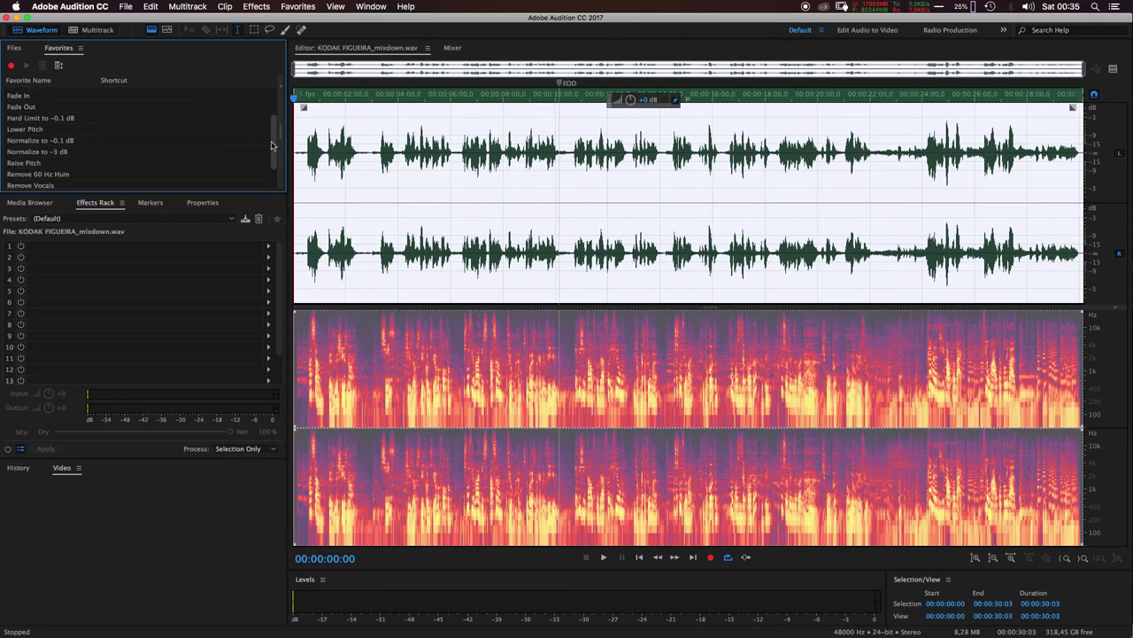
double_click(68, 142)
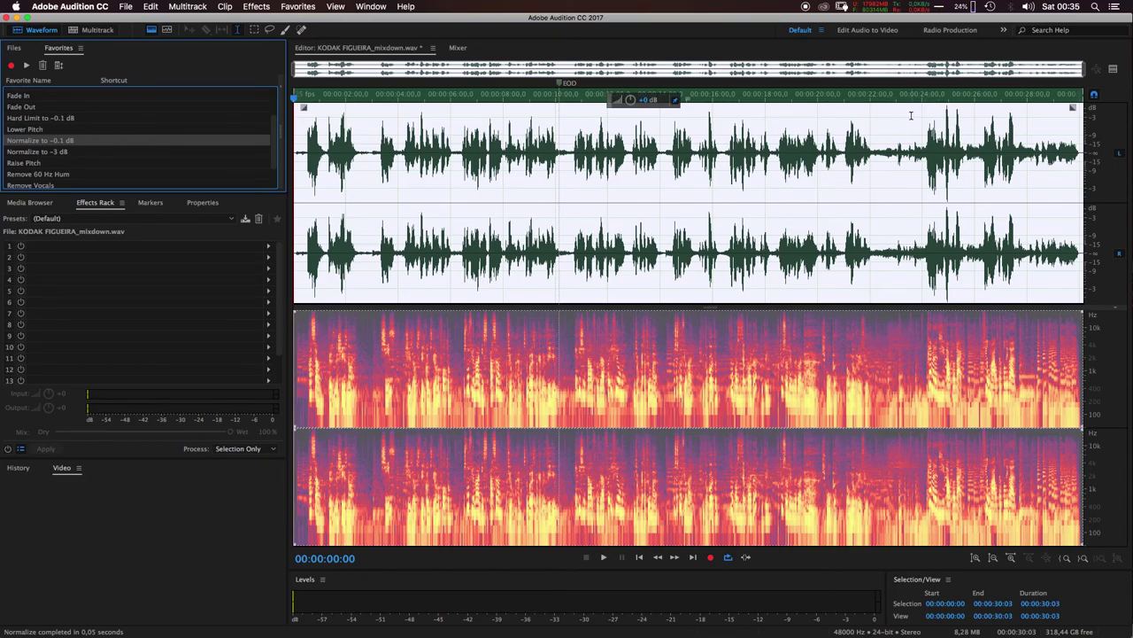
Play the normalized mixdown from the 24-second mark to check its levels
click(922, 146)
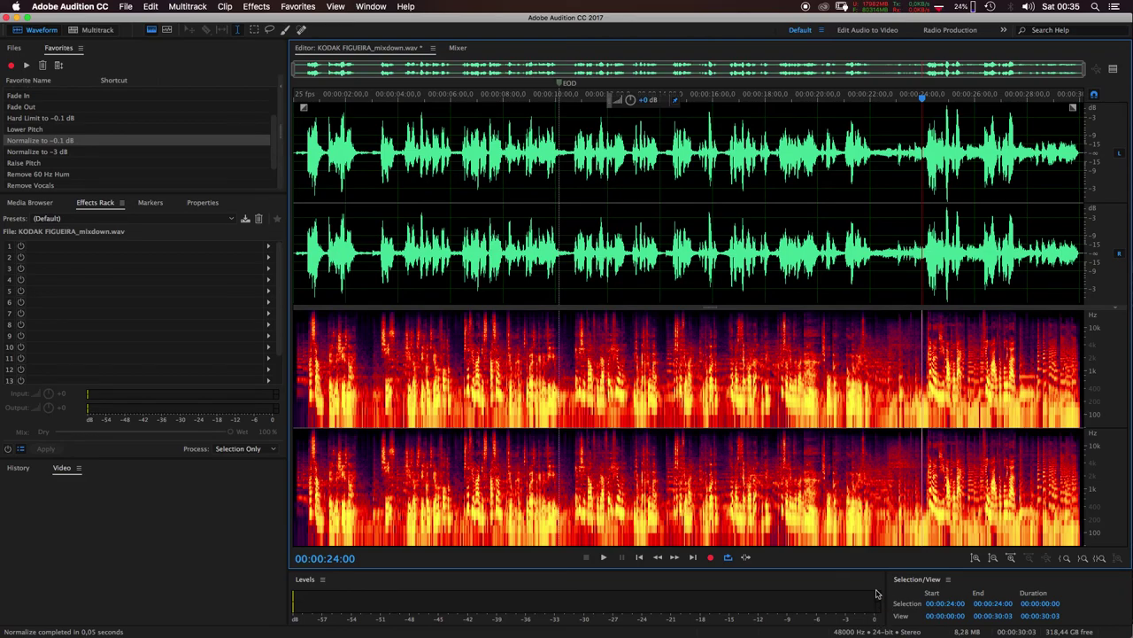
key(space)
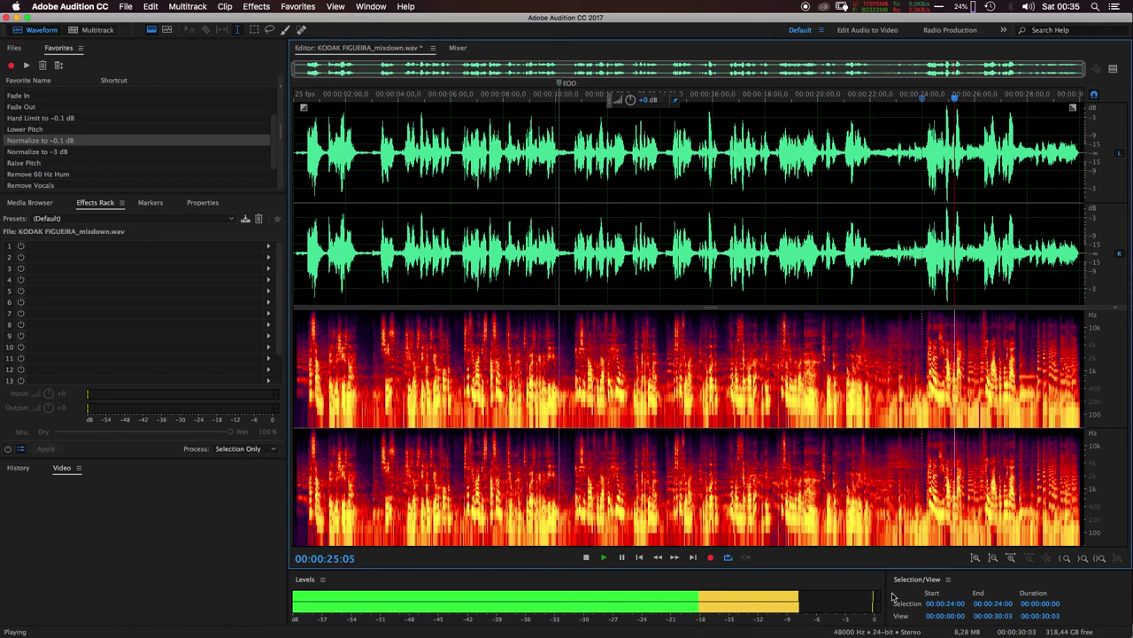
key(space)
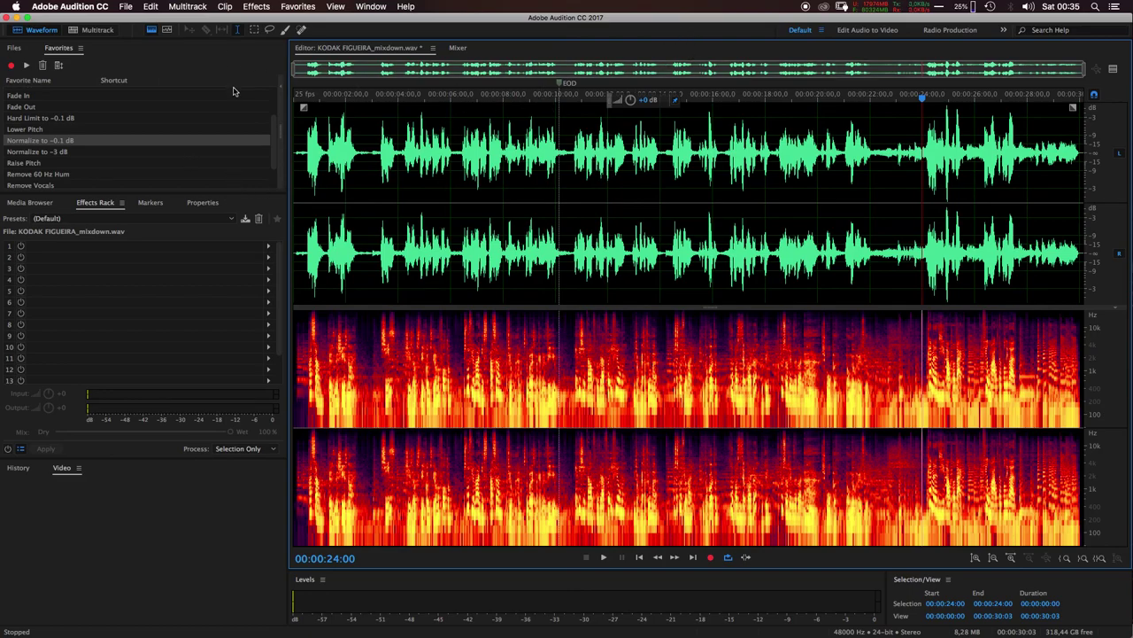
Save the normalized KODAK FIGUEIRA_mixdown.wav, and select and play its entire waveform
key(super+s)
key(super+a)
key(space)
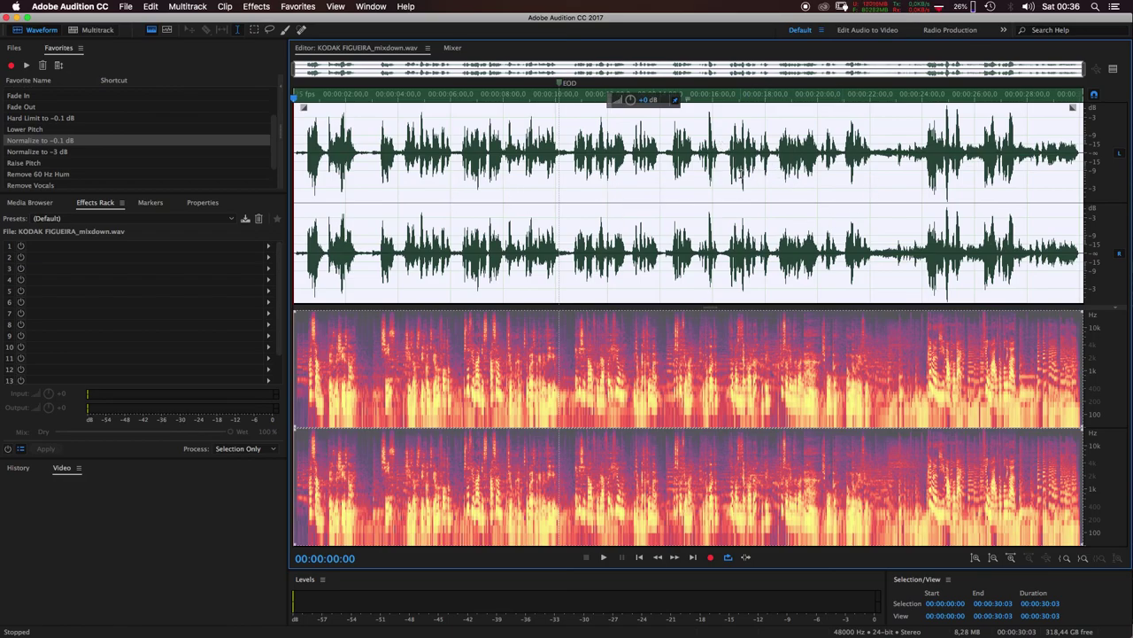
click(658, 205)
click(556, 204)
drag(556, 203, 664, 208)
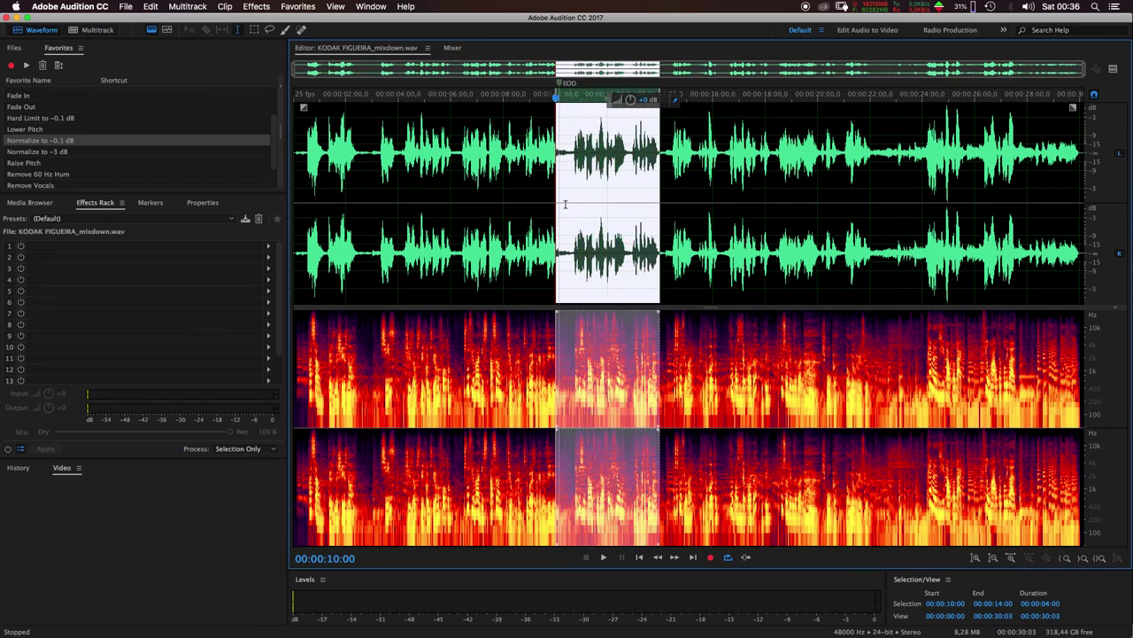
drag(562, 199, 454, 212)
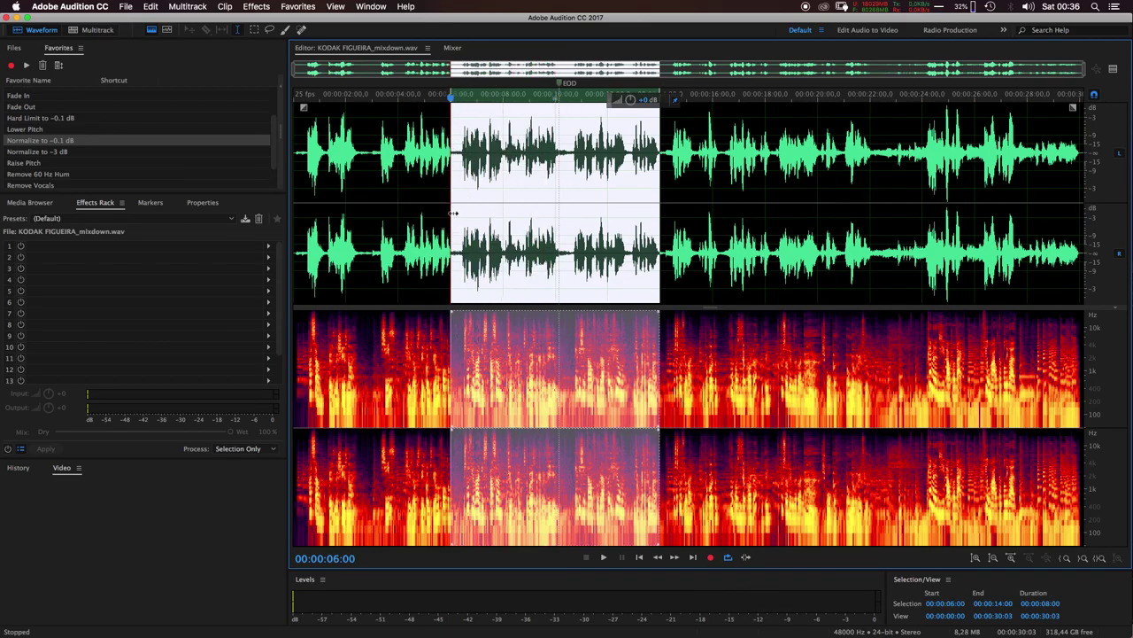
drag(351, 193, 922, 183)
drag(358, 189, 398, 185)
click(1048, 8)
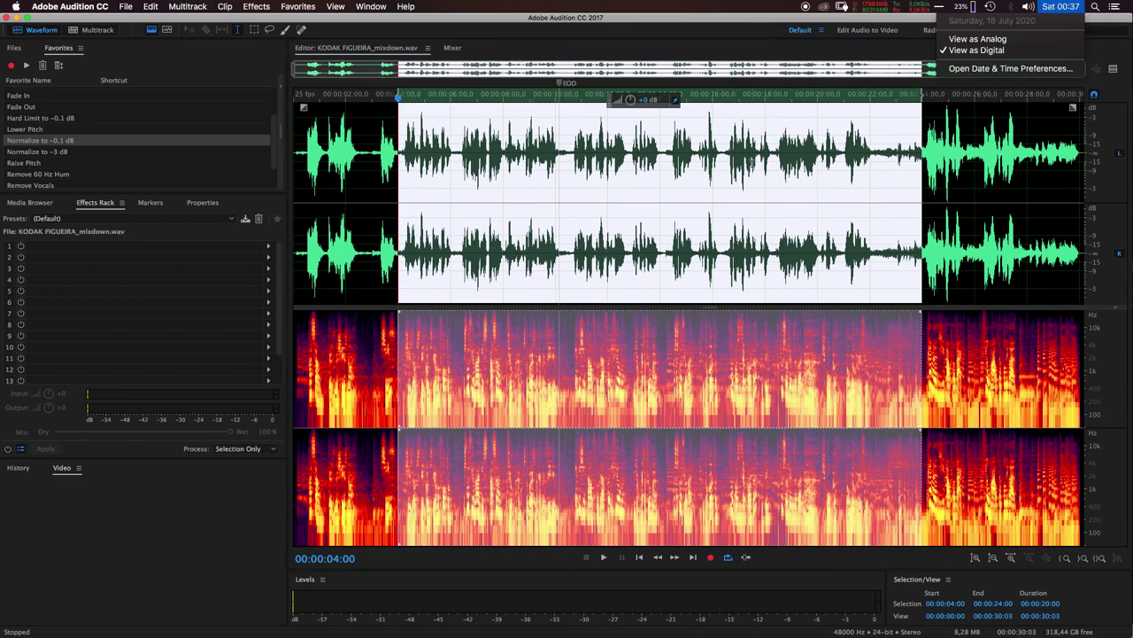
click(746, 141)
drag(346, 198, 852, 200)
drag(914, 200, 921, 200)
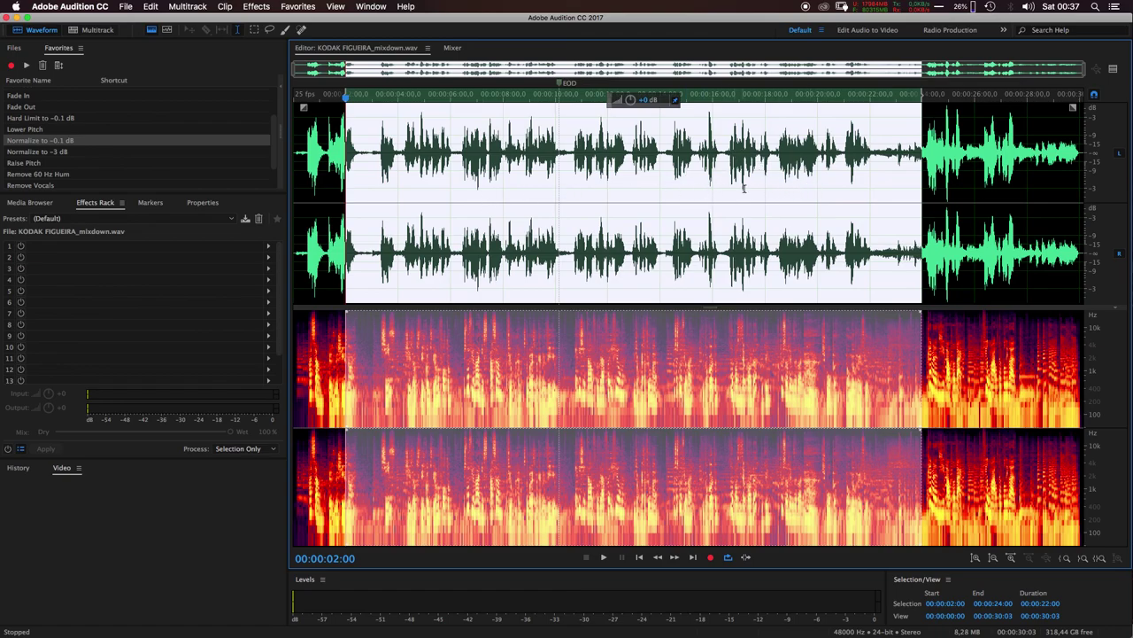
click(571, 209)
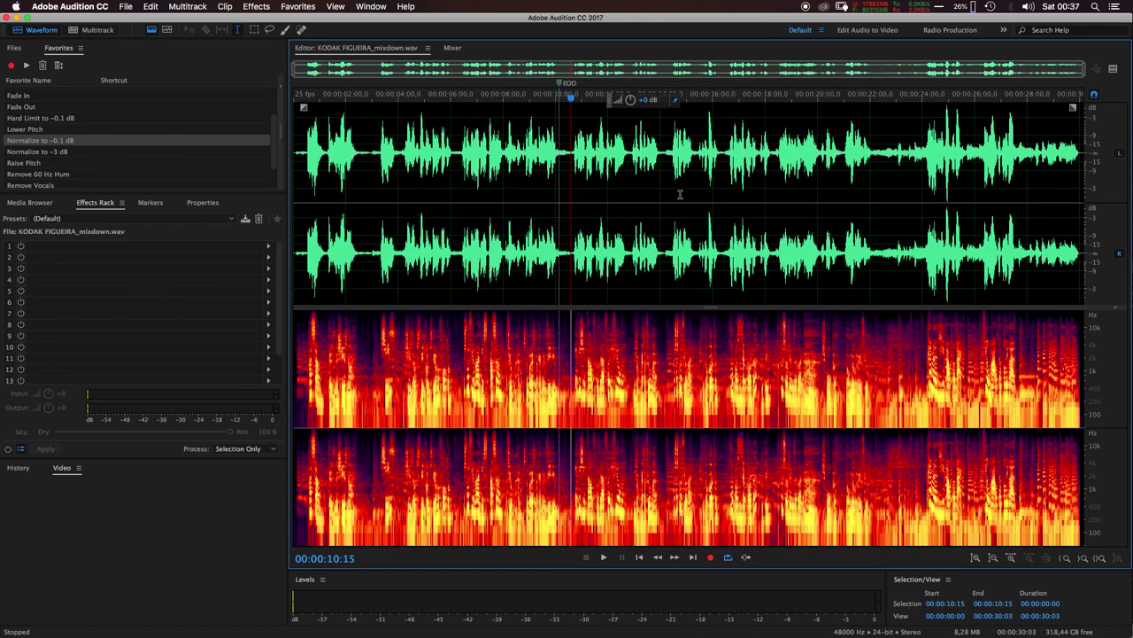
drag(661, 197, 922, 209)
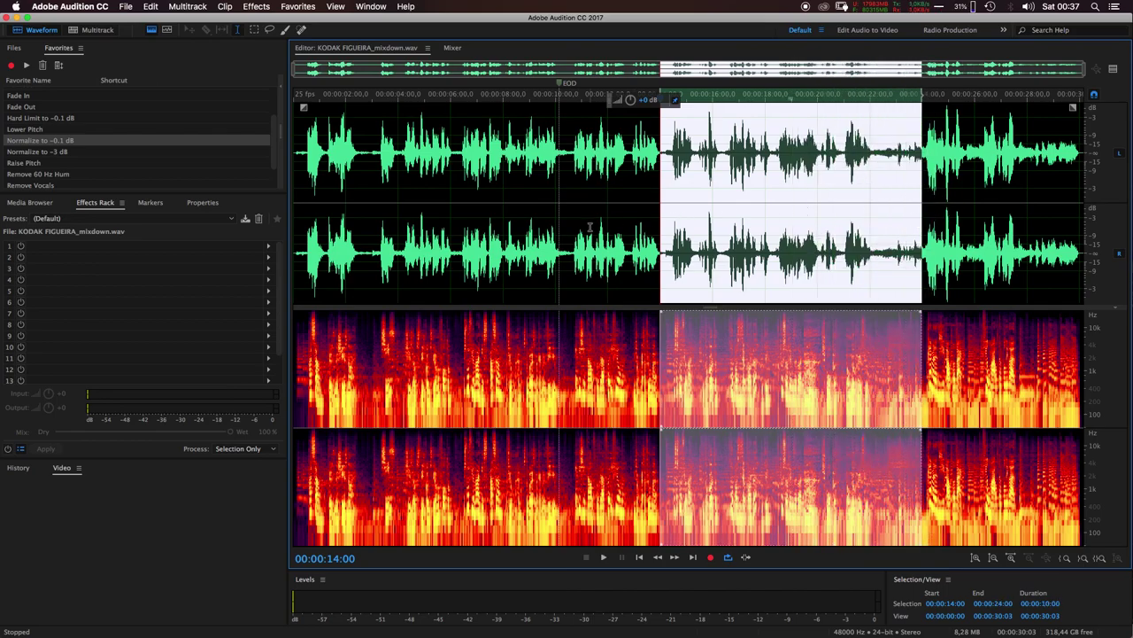
click(757, 189)
click(340, 202)
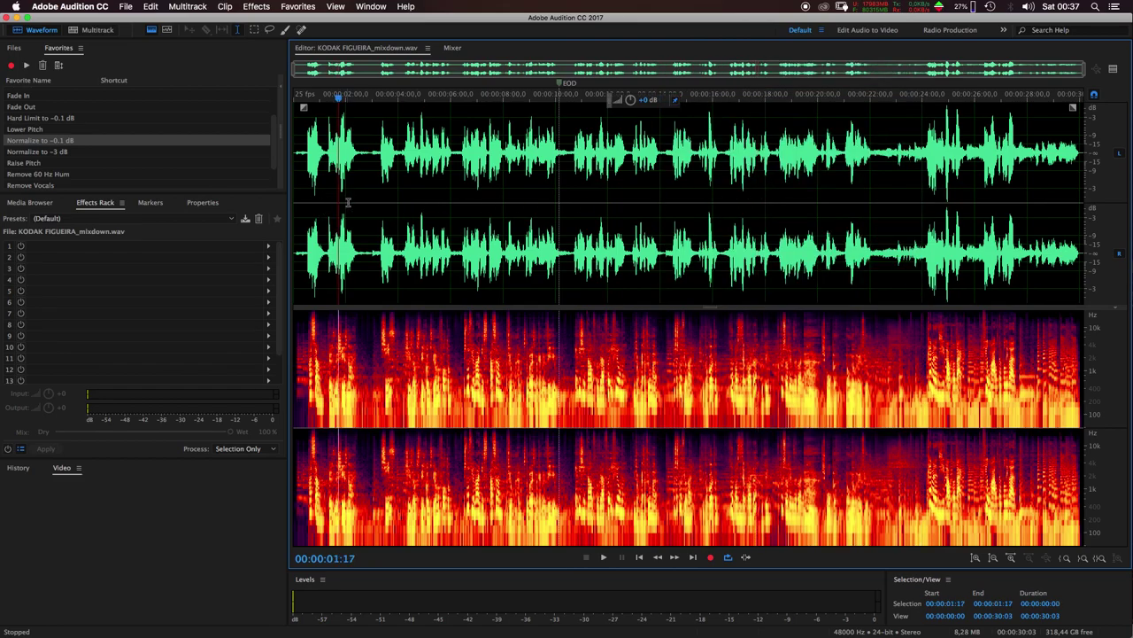
click(372, 189)
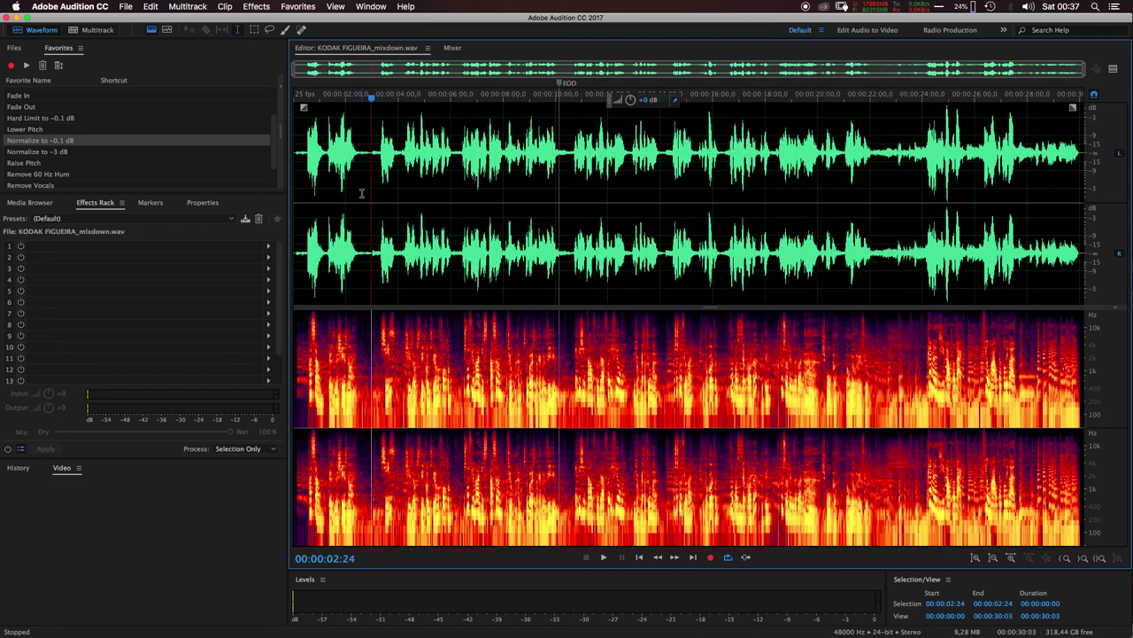
click(572, 182)
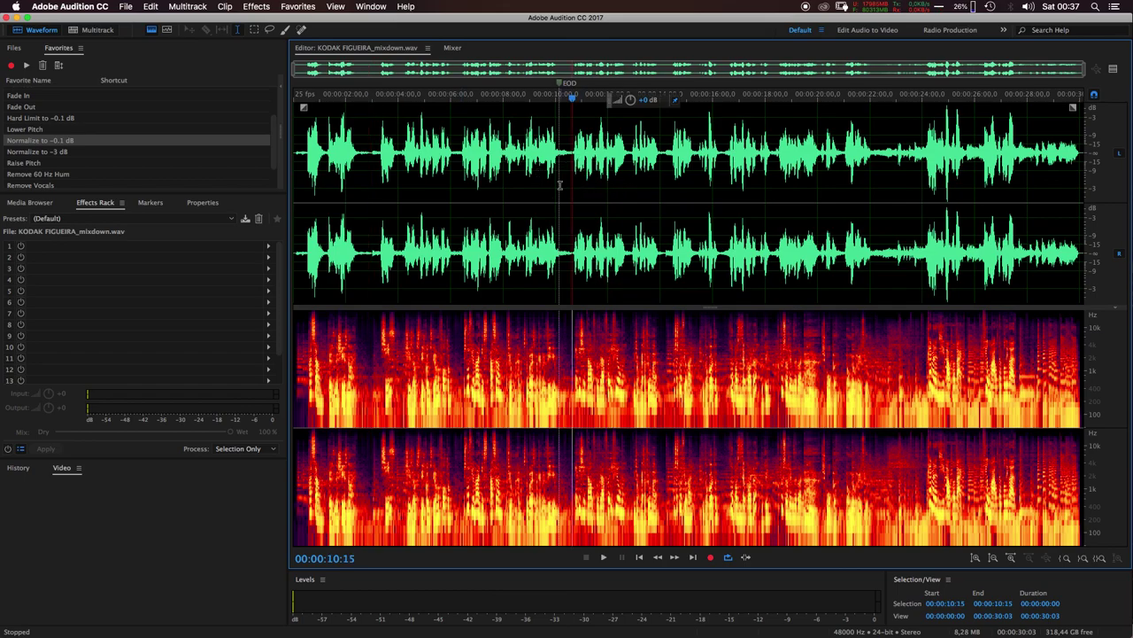
double_click(847, 173)
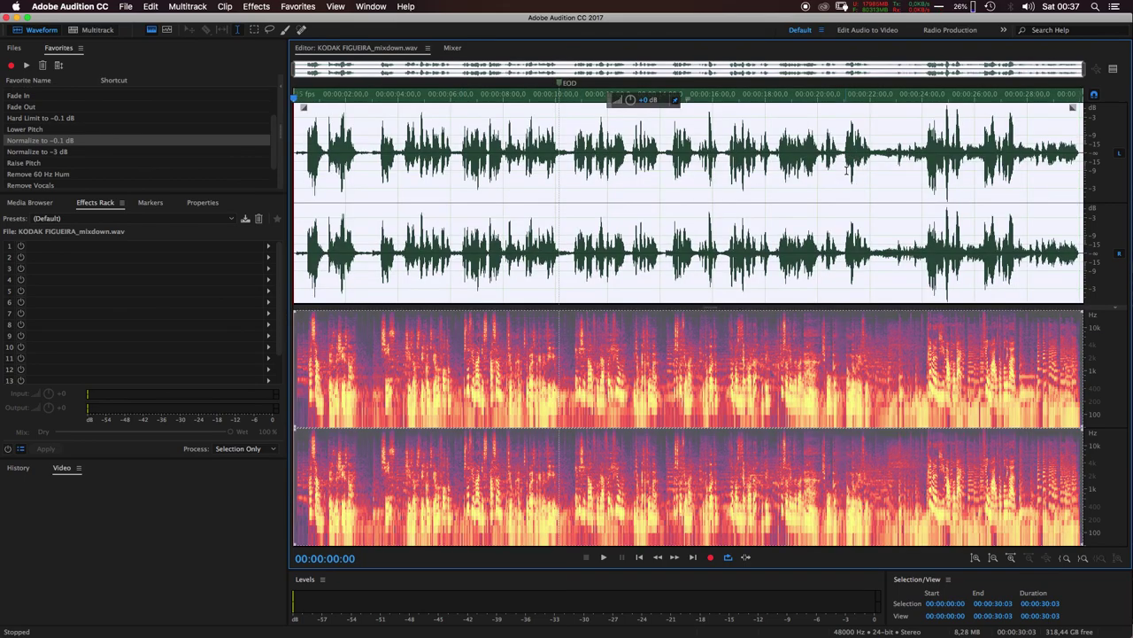
click(845, 171)
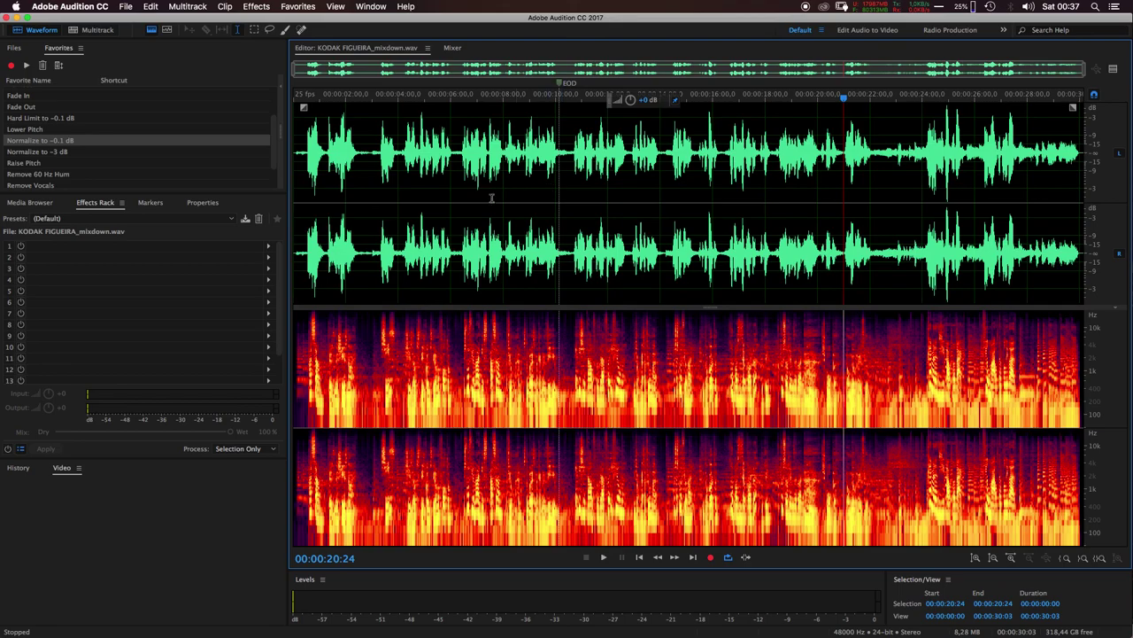
click(660, 195)
click(556, 191)
click(503, 199)
click(450, 200)
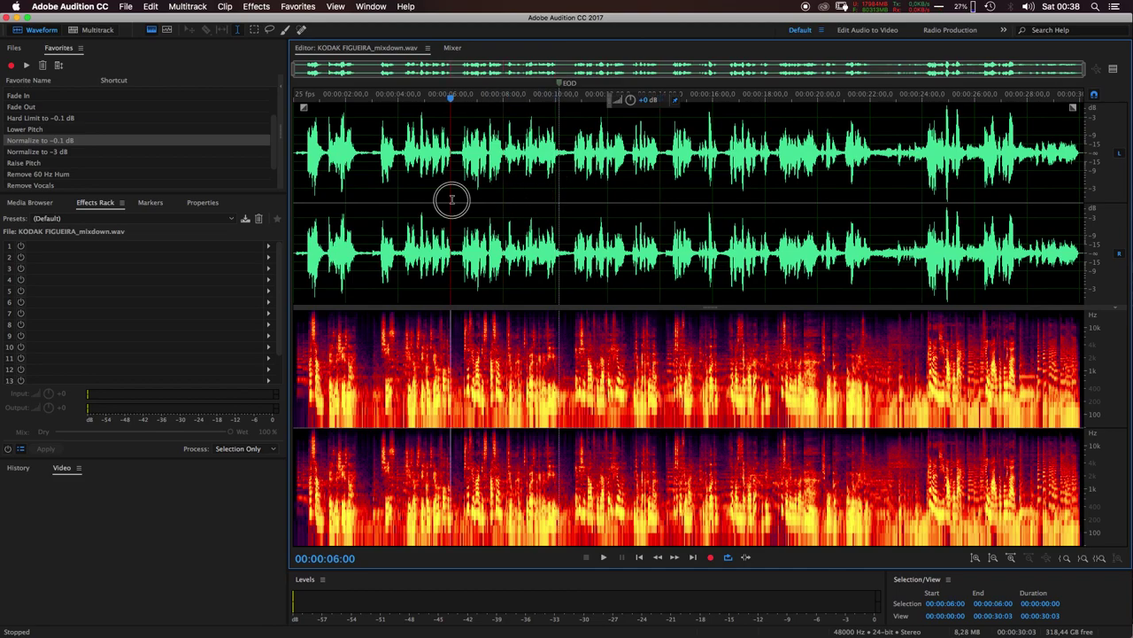
click(398, 203)
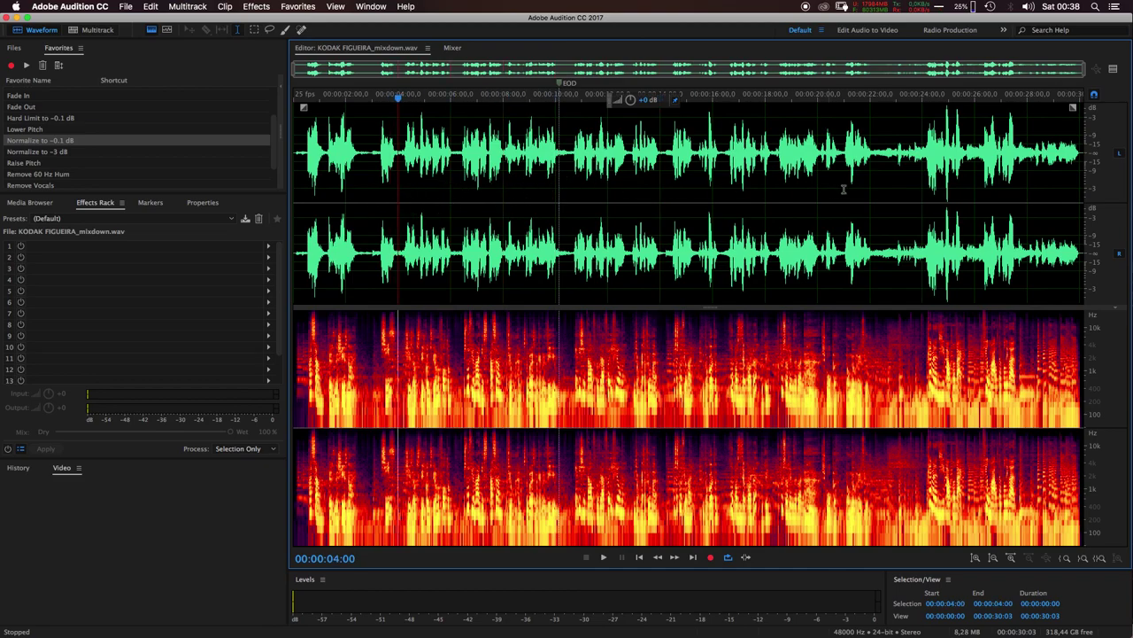
click(875, 198)
click(926, 199)
click(767, 198)
click(714, 199)
click(659, 200)
click(606, 200)
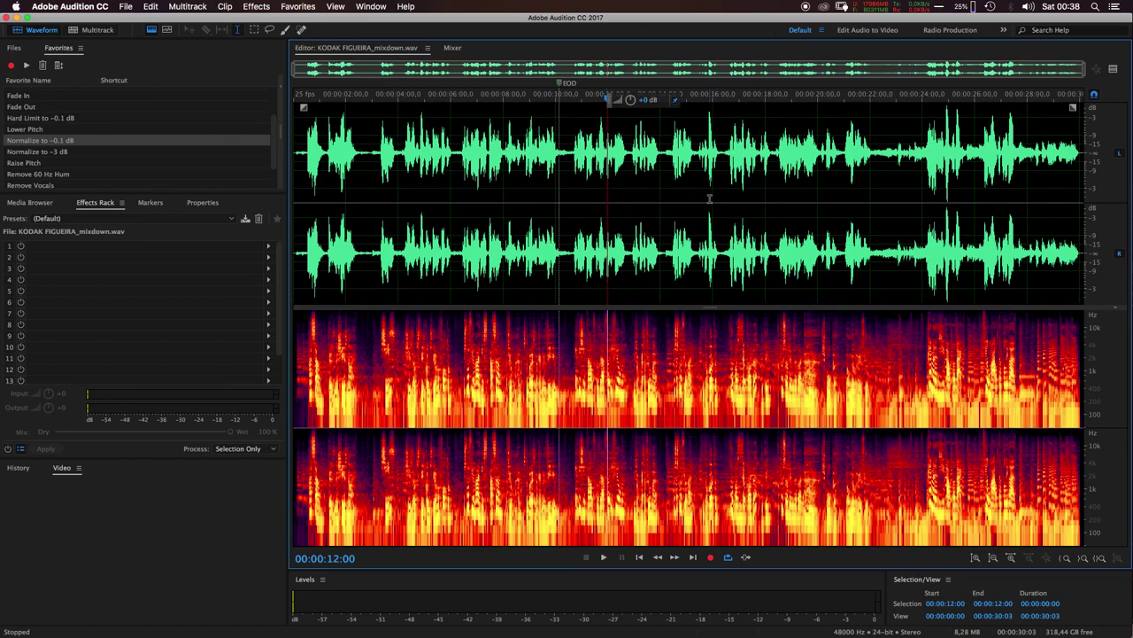